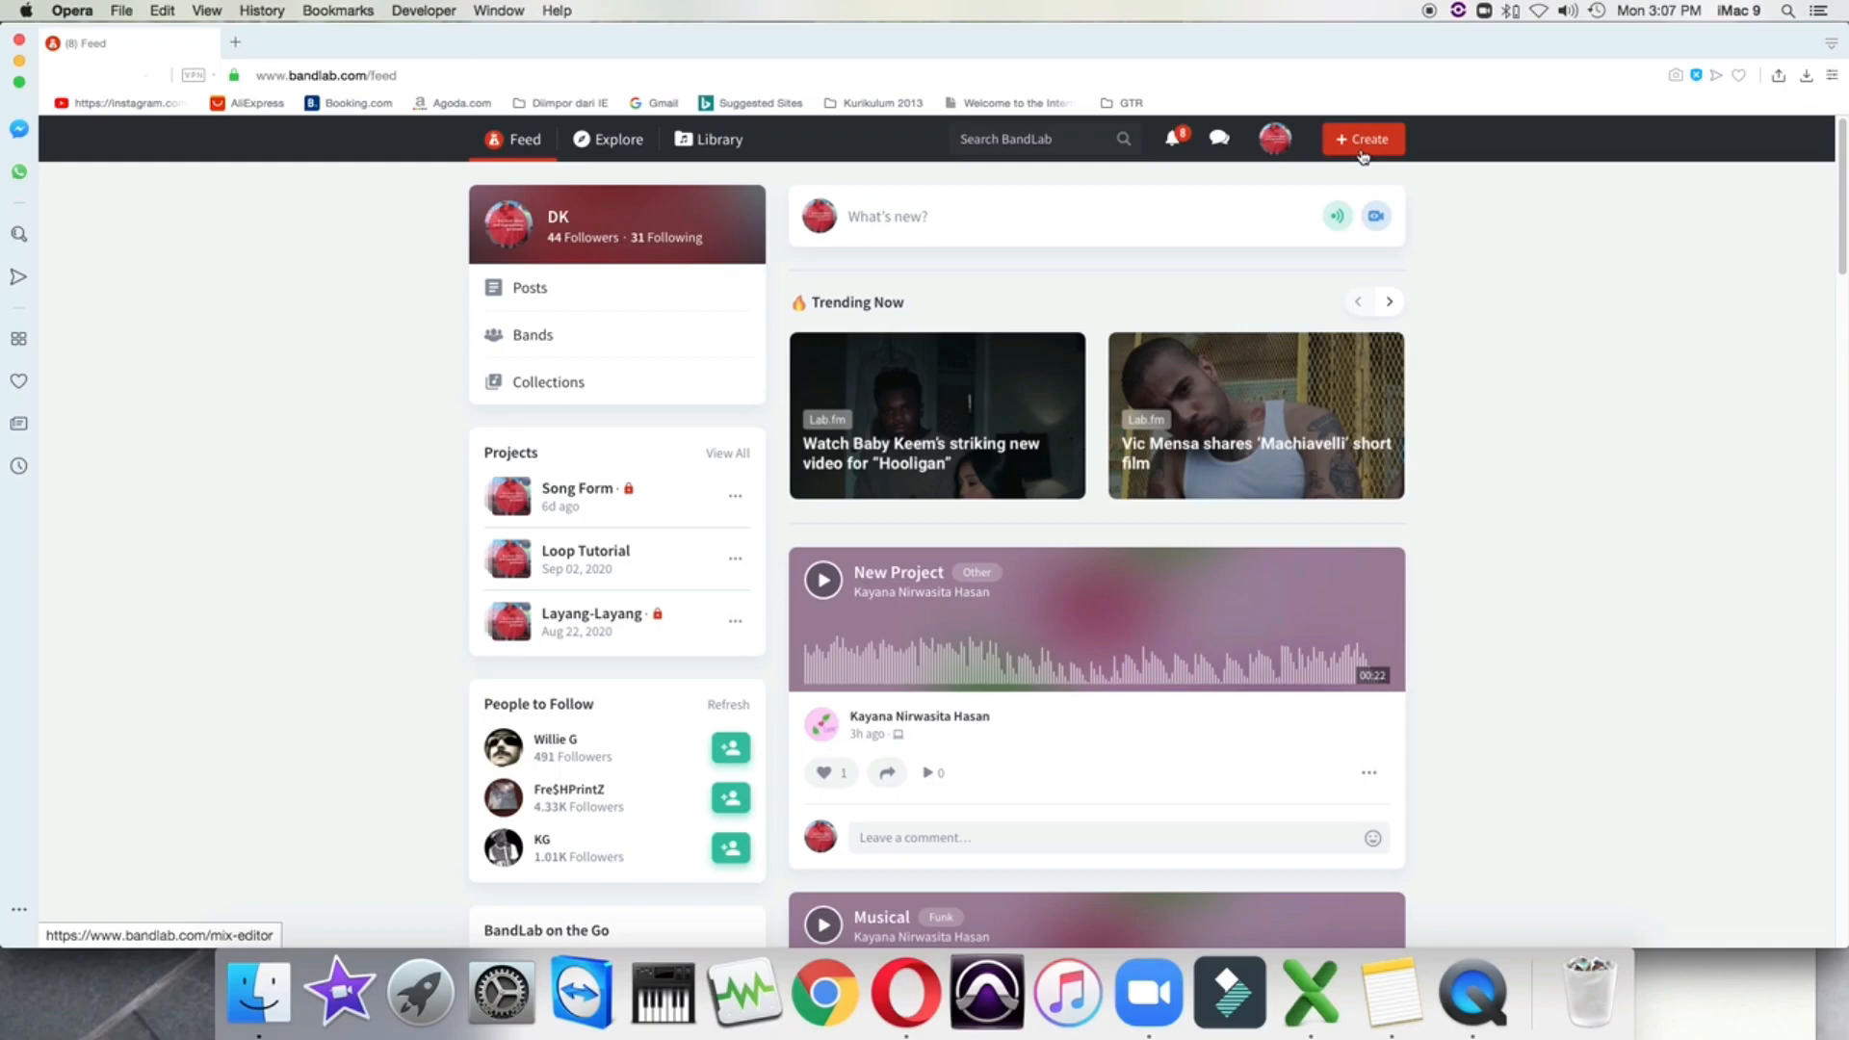
# Create a new project and open the loop library to browse its featured packs
pyautogui.click(1362, 139)
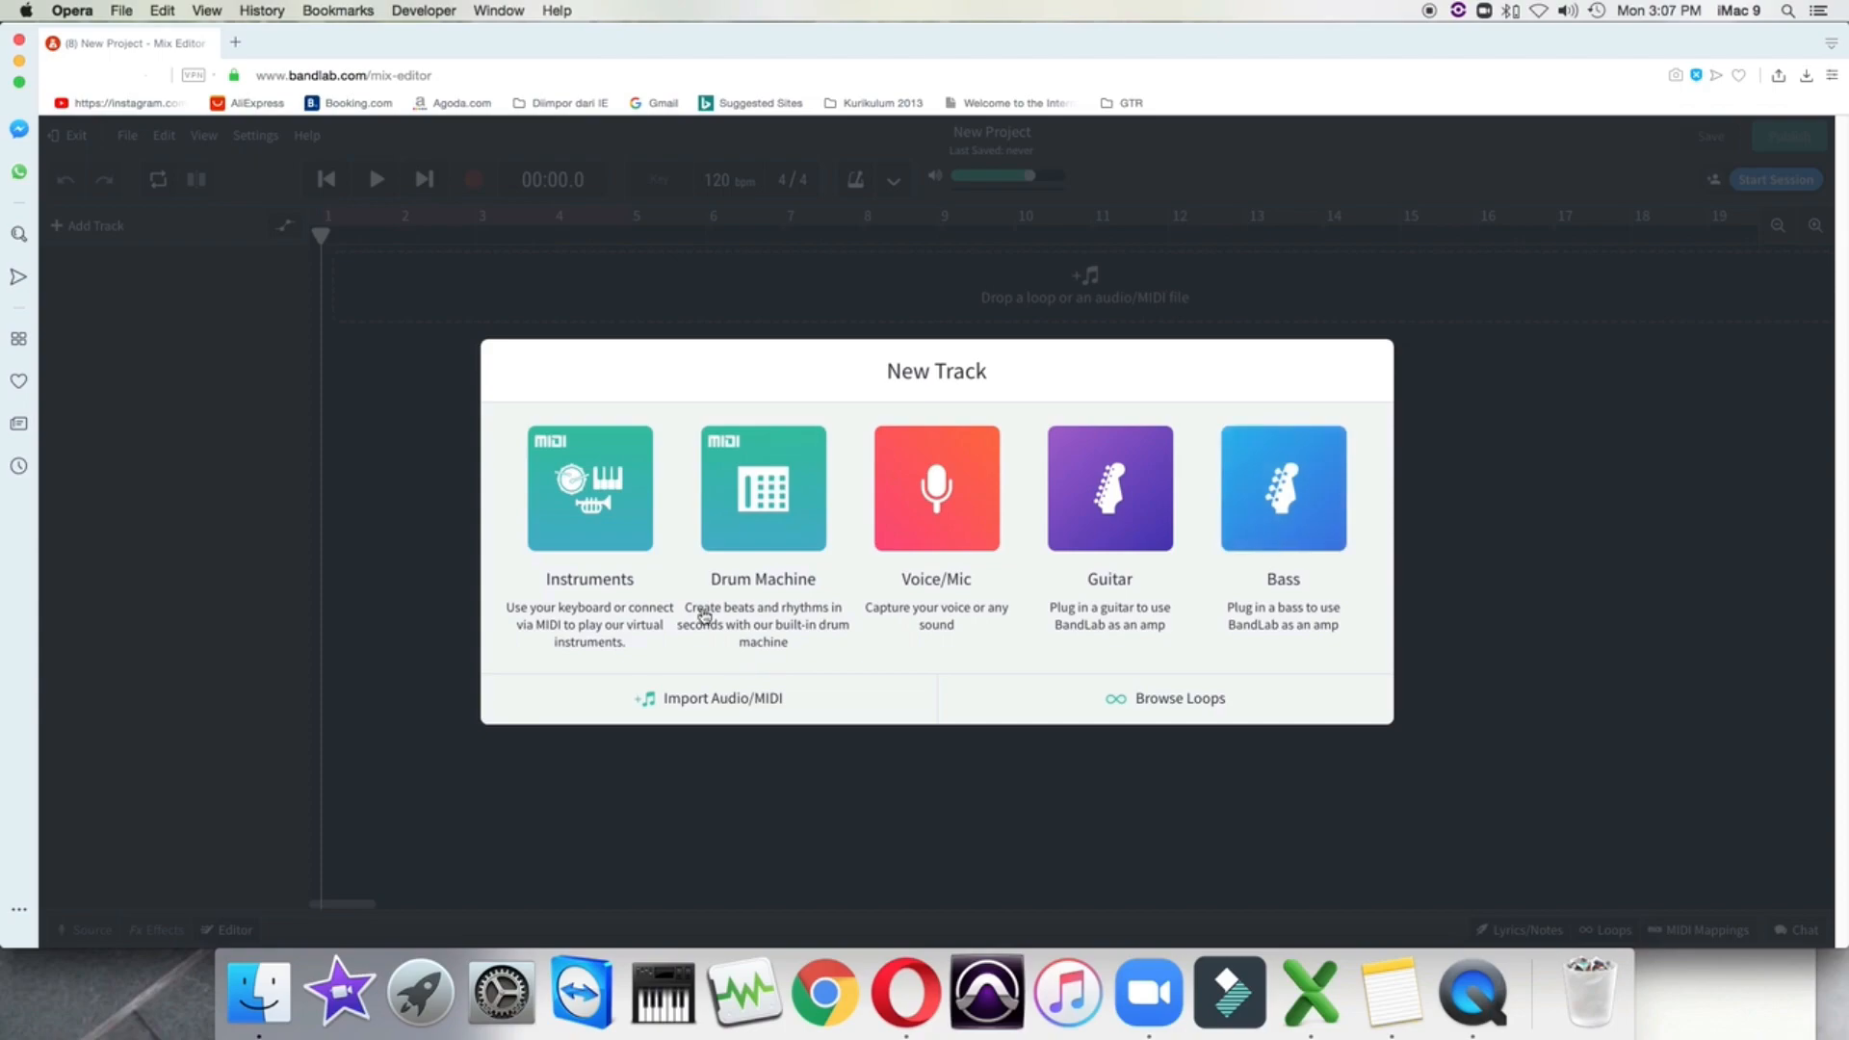
pyautogui.click(1064, 706)
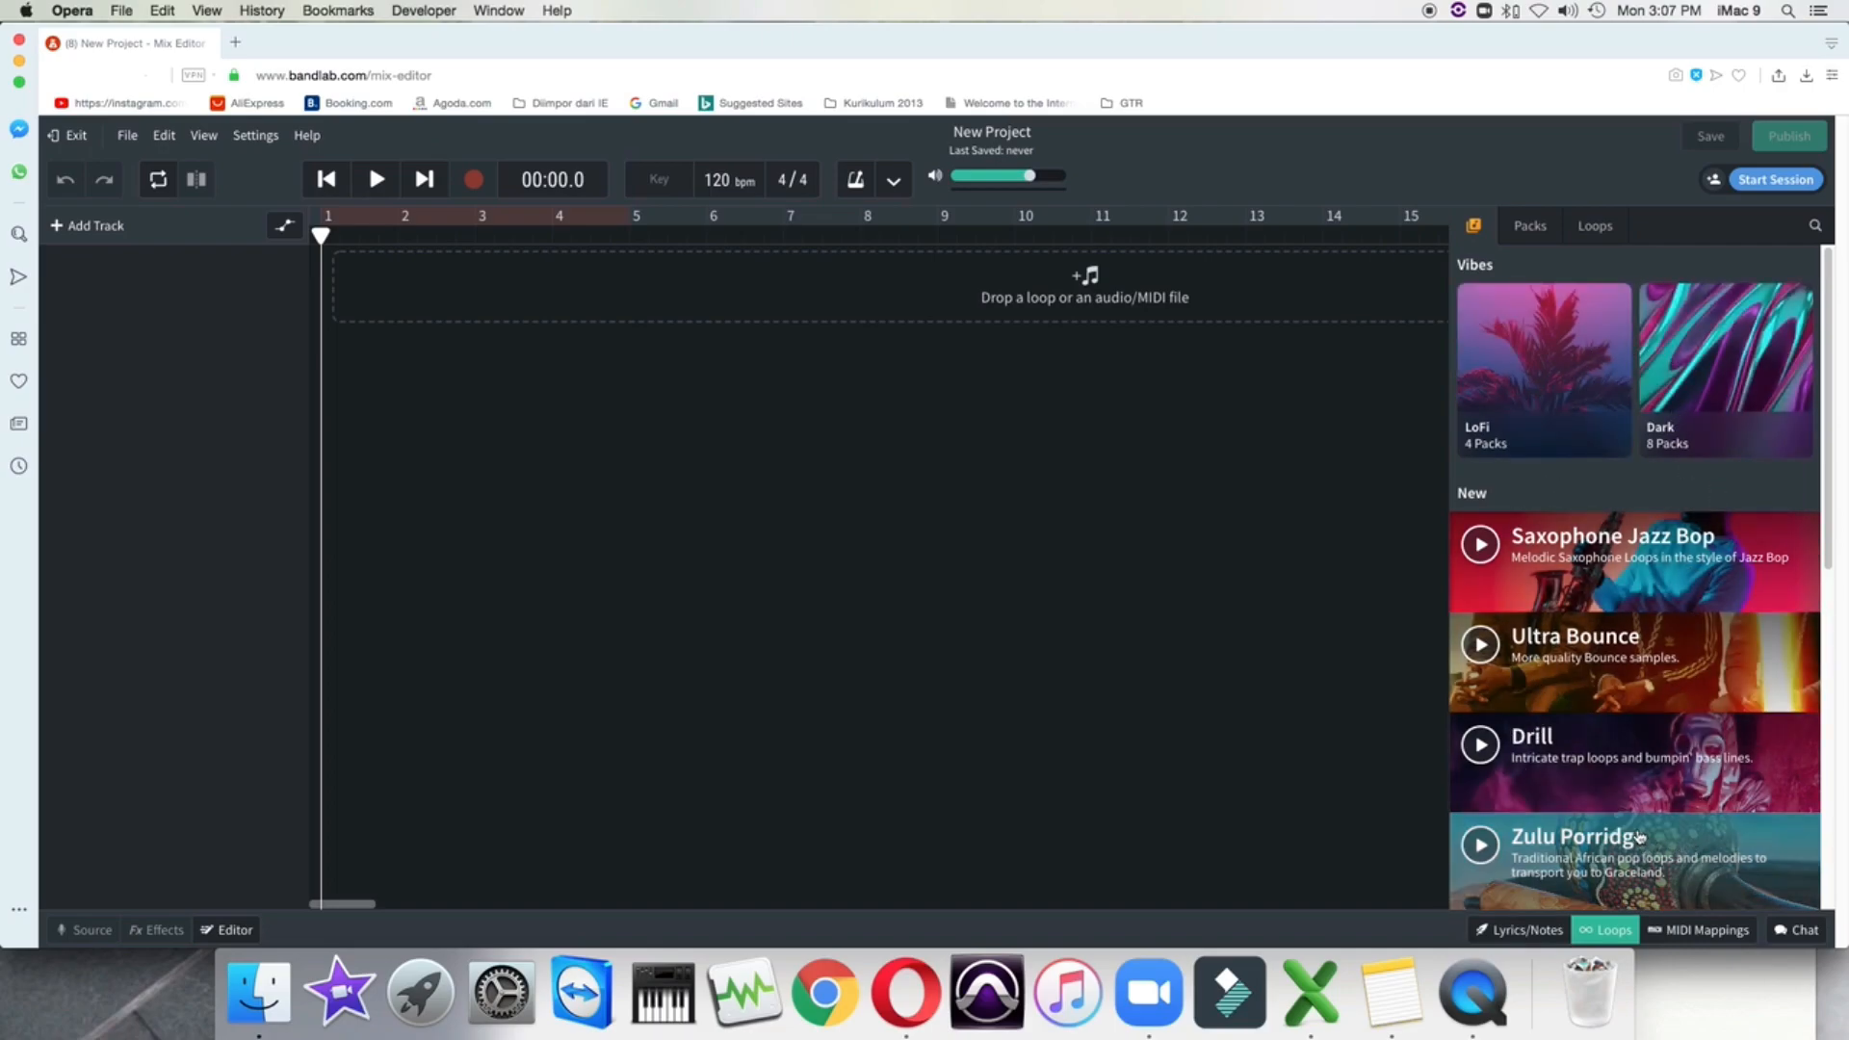
pyautogui.scroll(-5, 1651, 739)
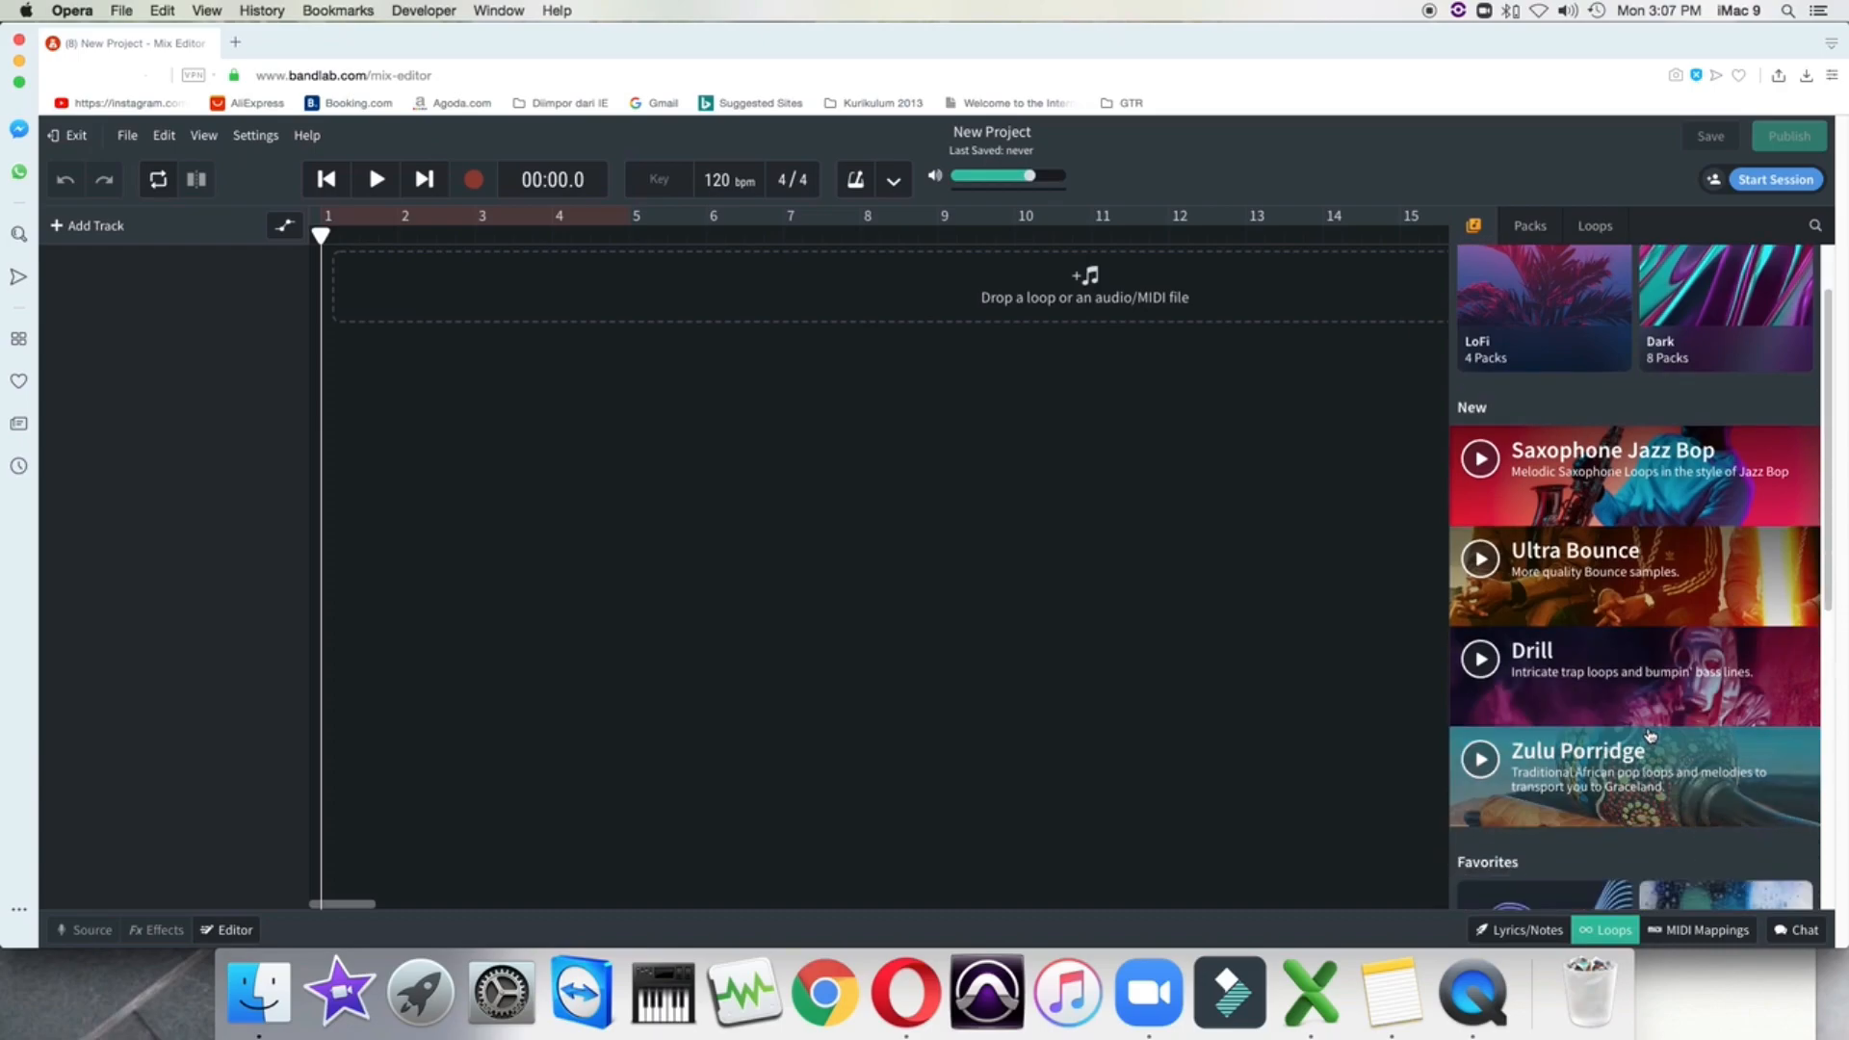
pyautogui.scroll(-4, 1651, 732)
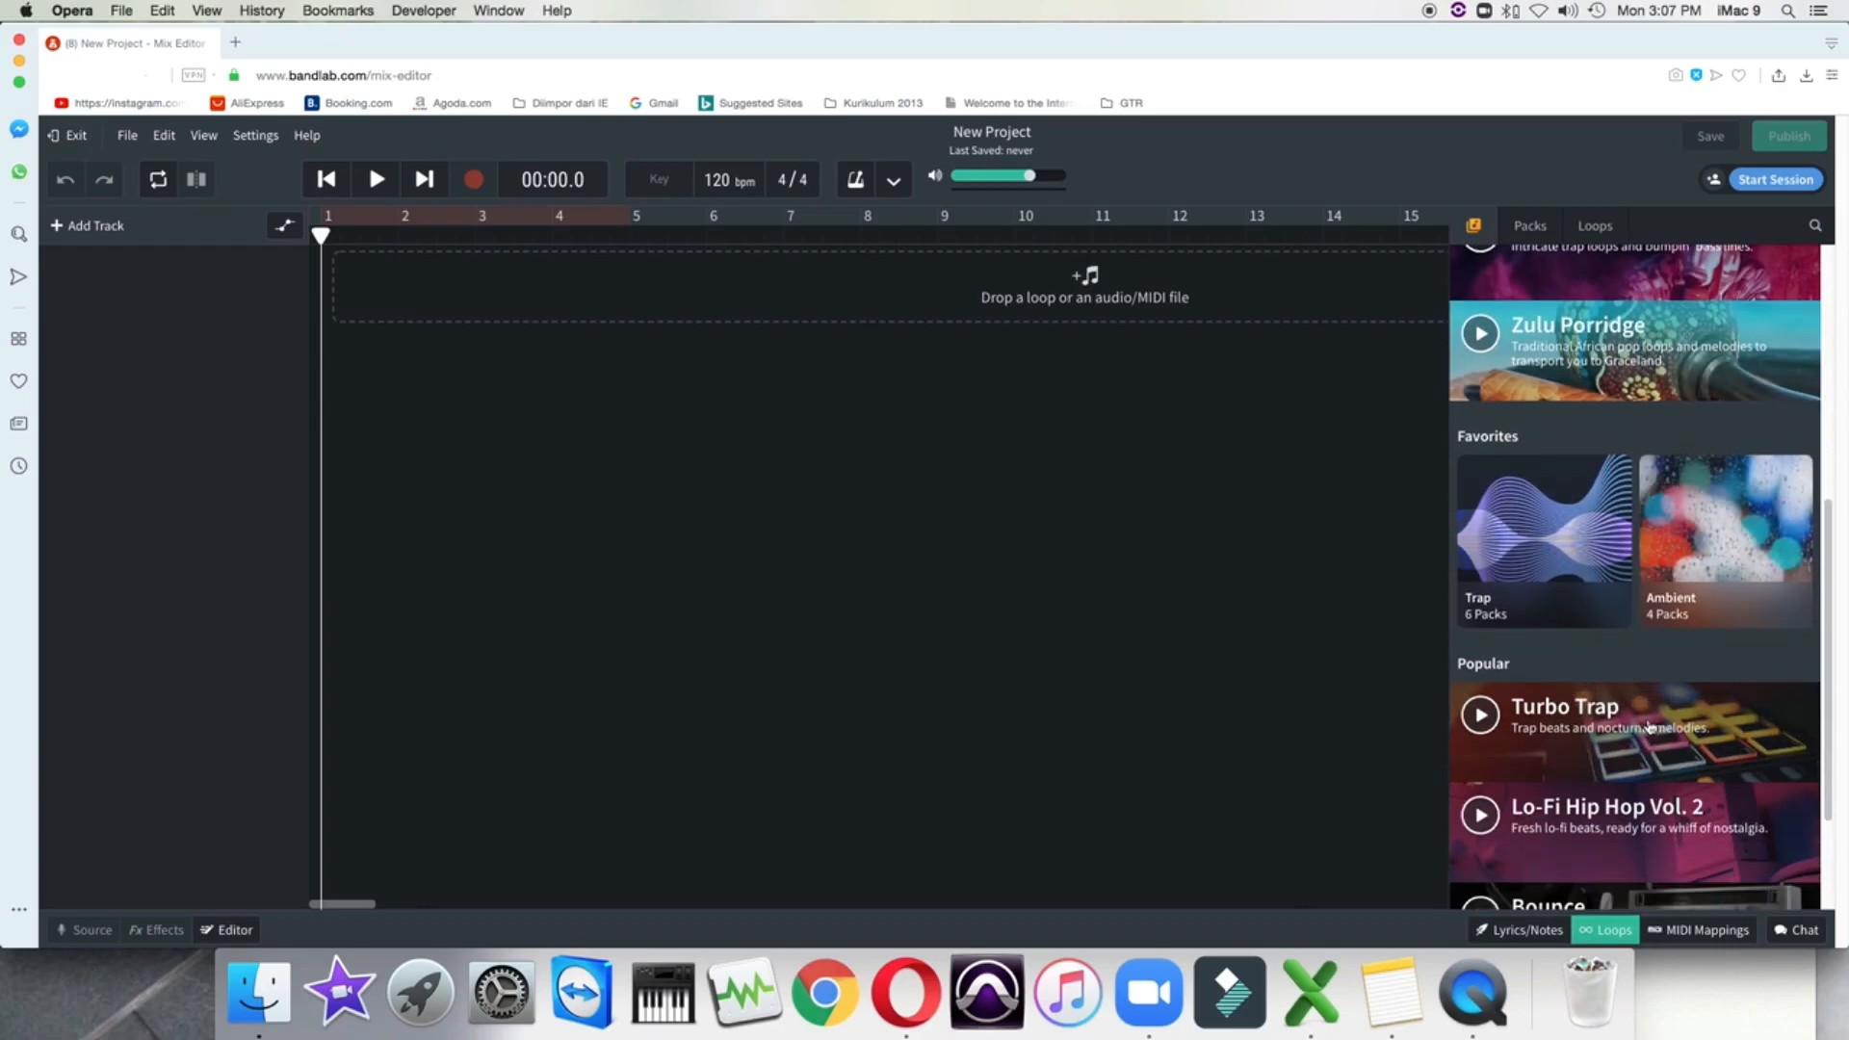
pyautogui.scroll(-3, 1651, 727)
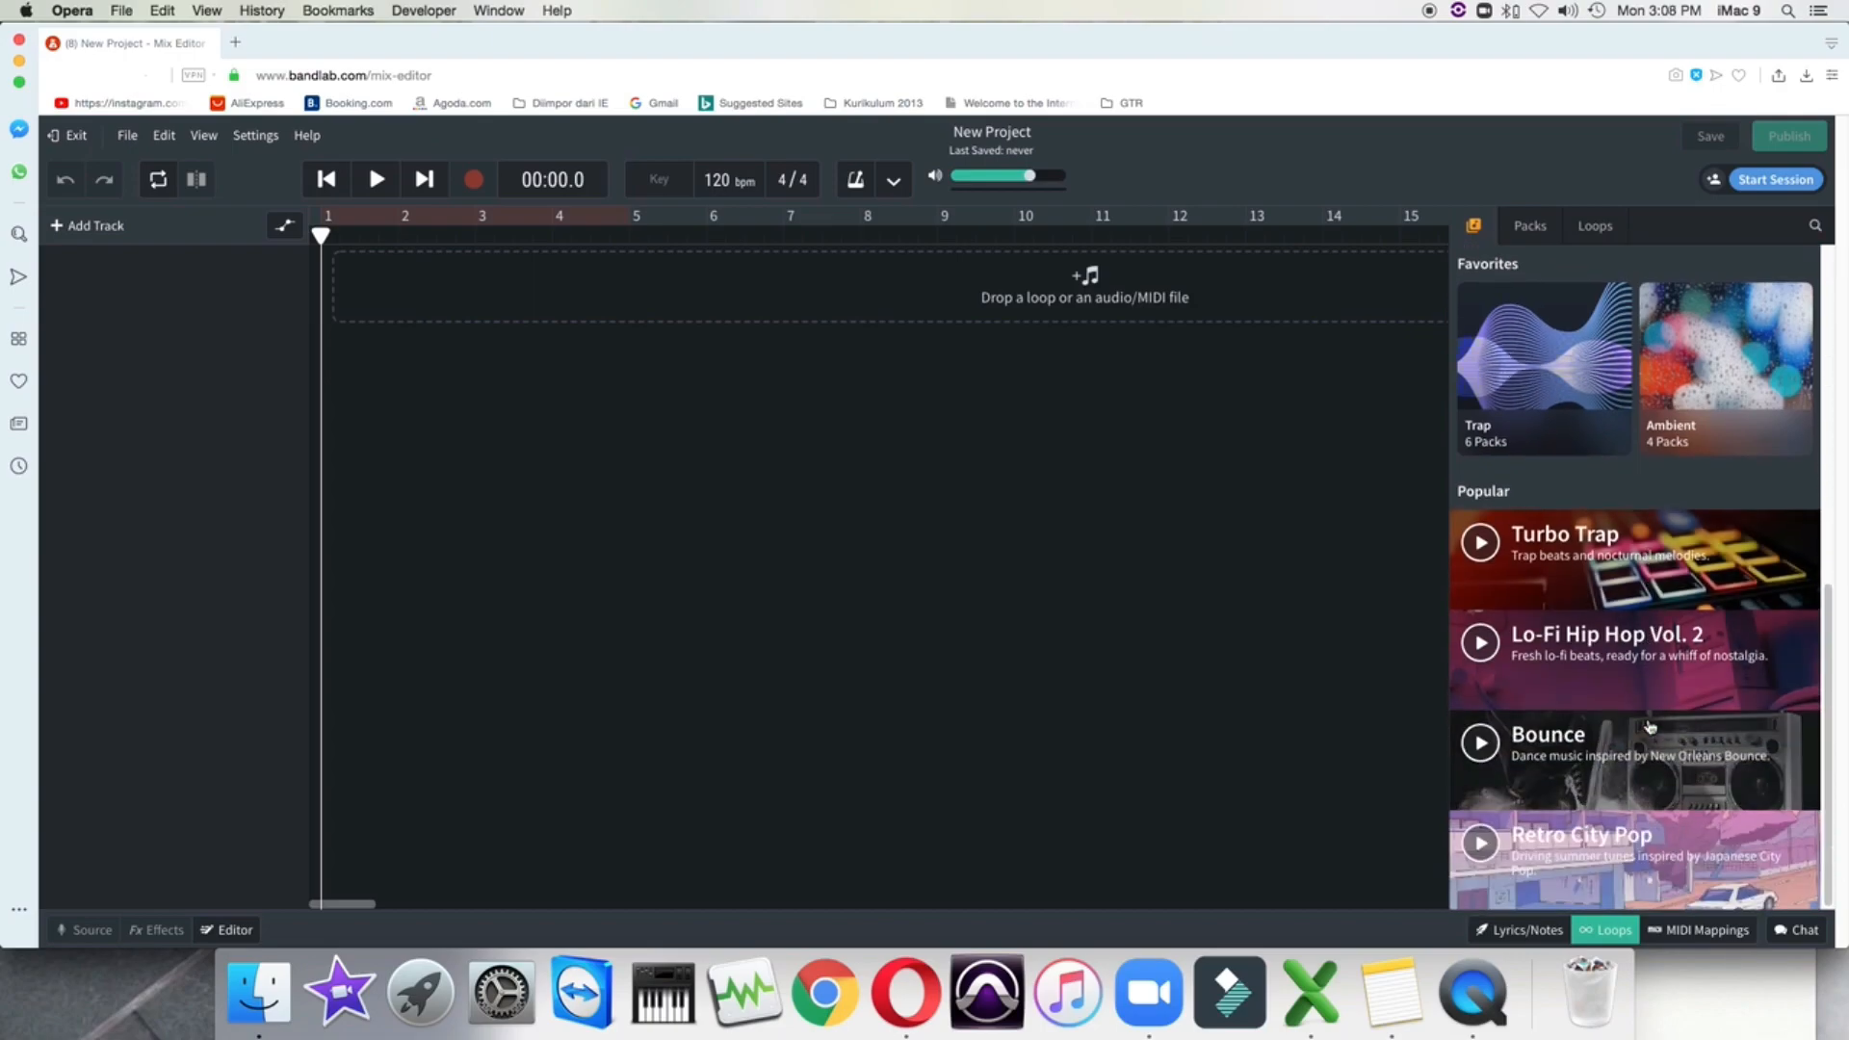
pyautogui.scroll(8, 1651, 727)
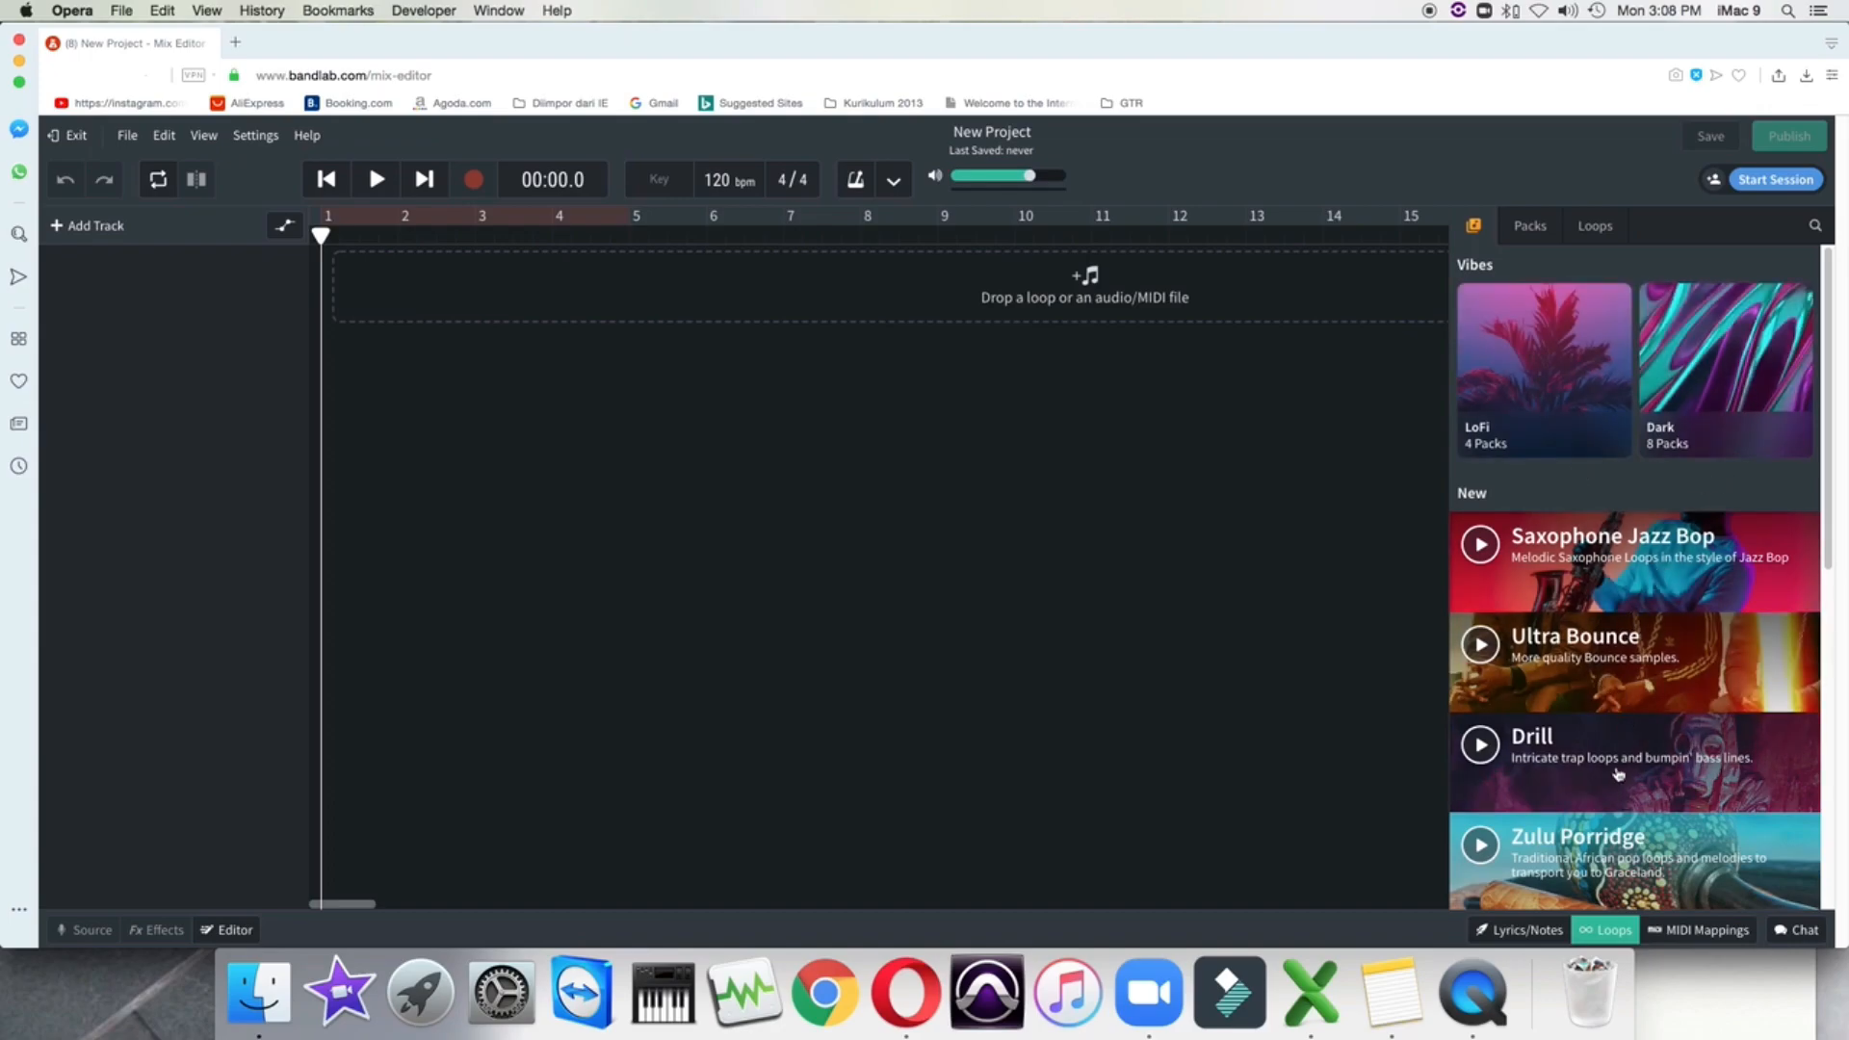
pyautogui.scroll(-2, 1618, 829)
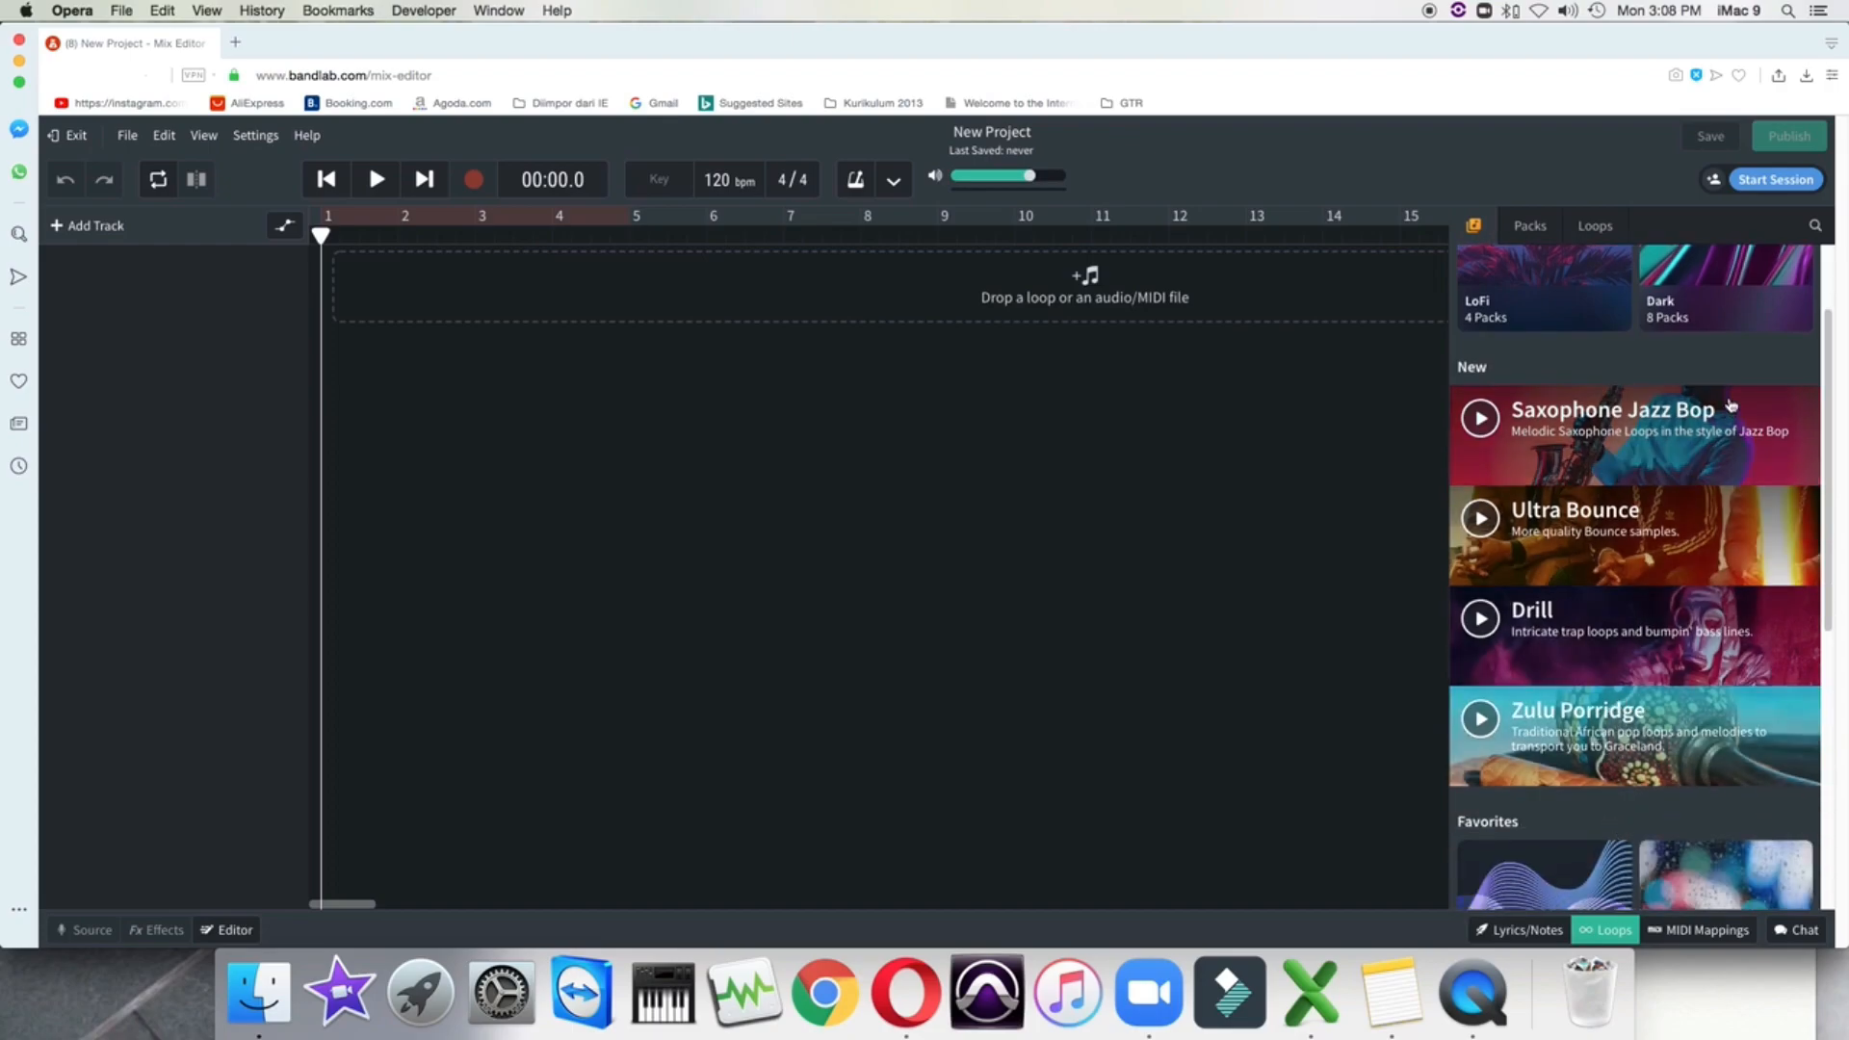
# Search the loop library for "percussion" and clear the search
pyautogui.click(1816, 228)
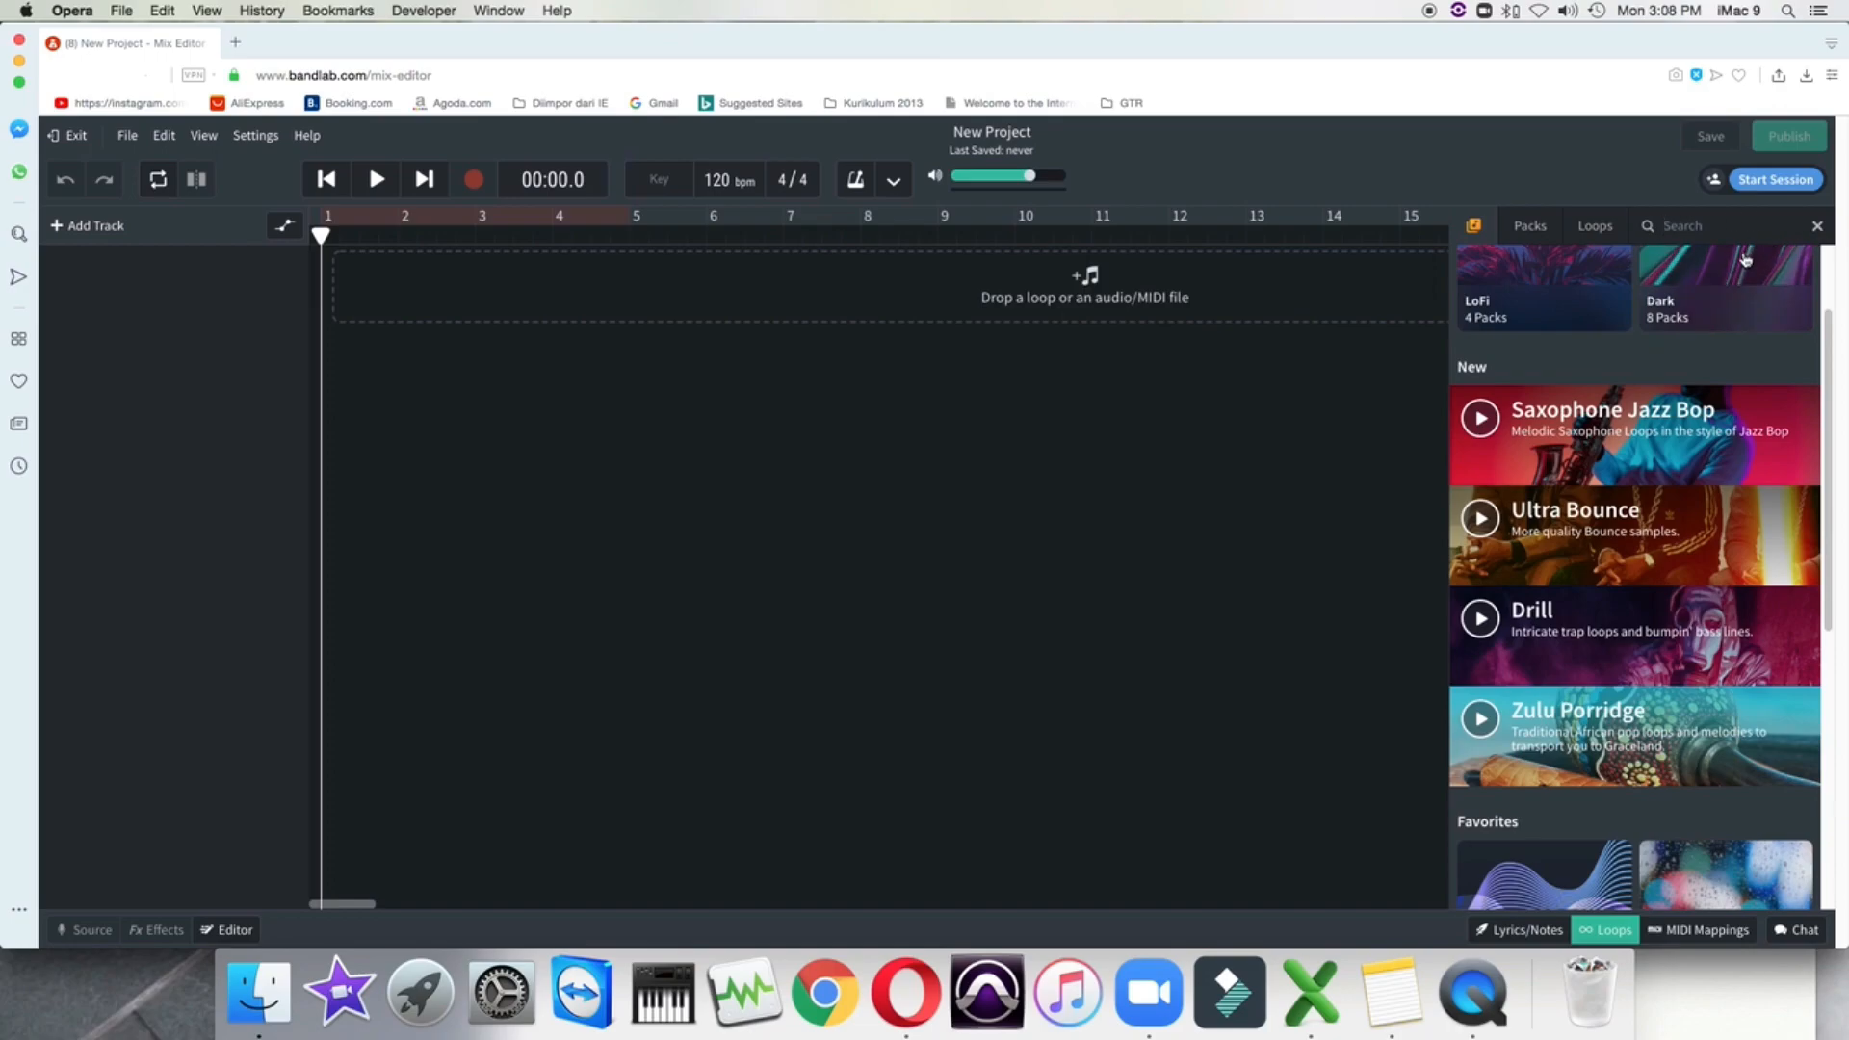
pyautogui.write('percussion')
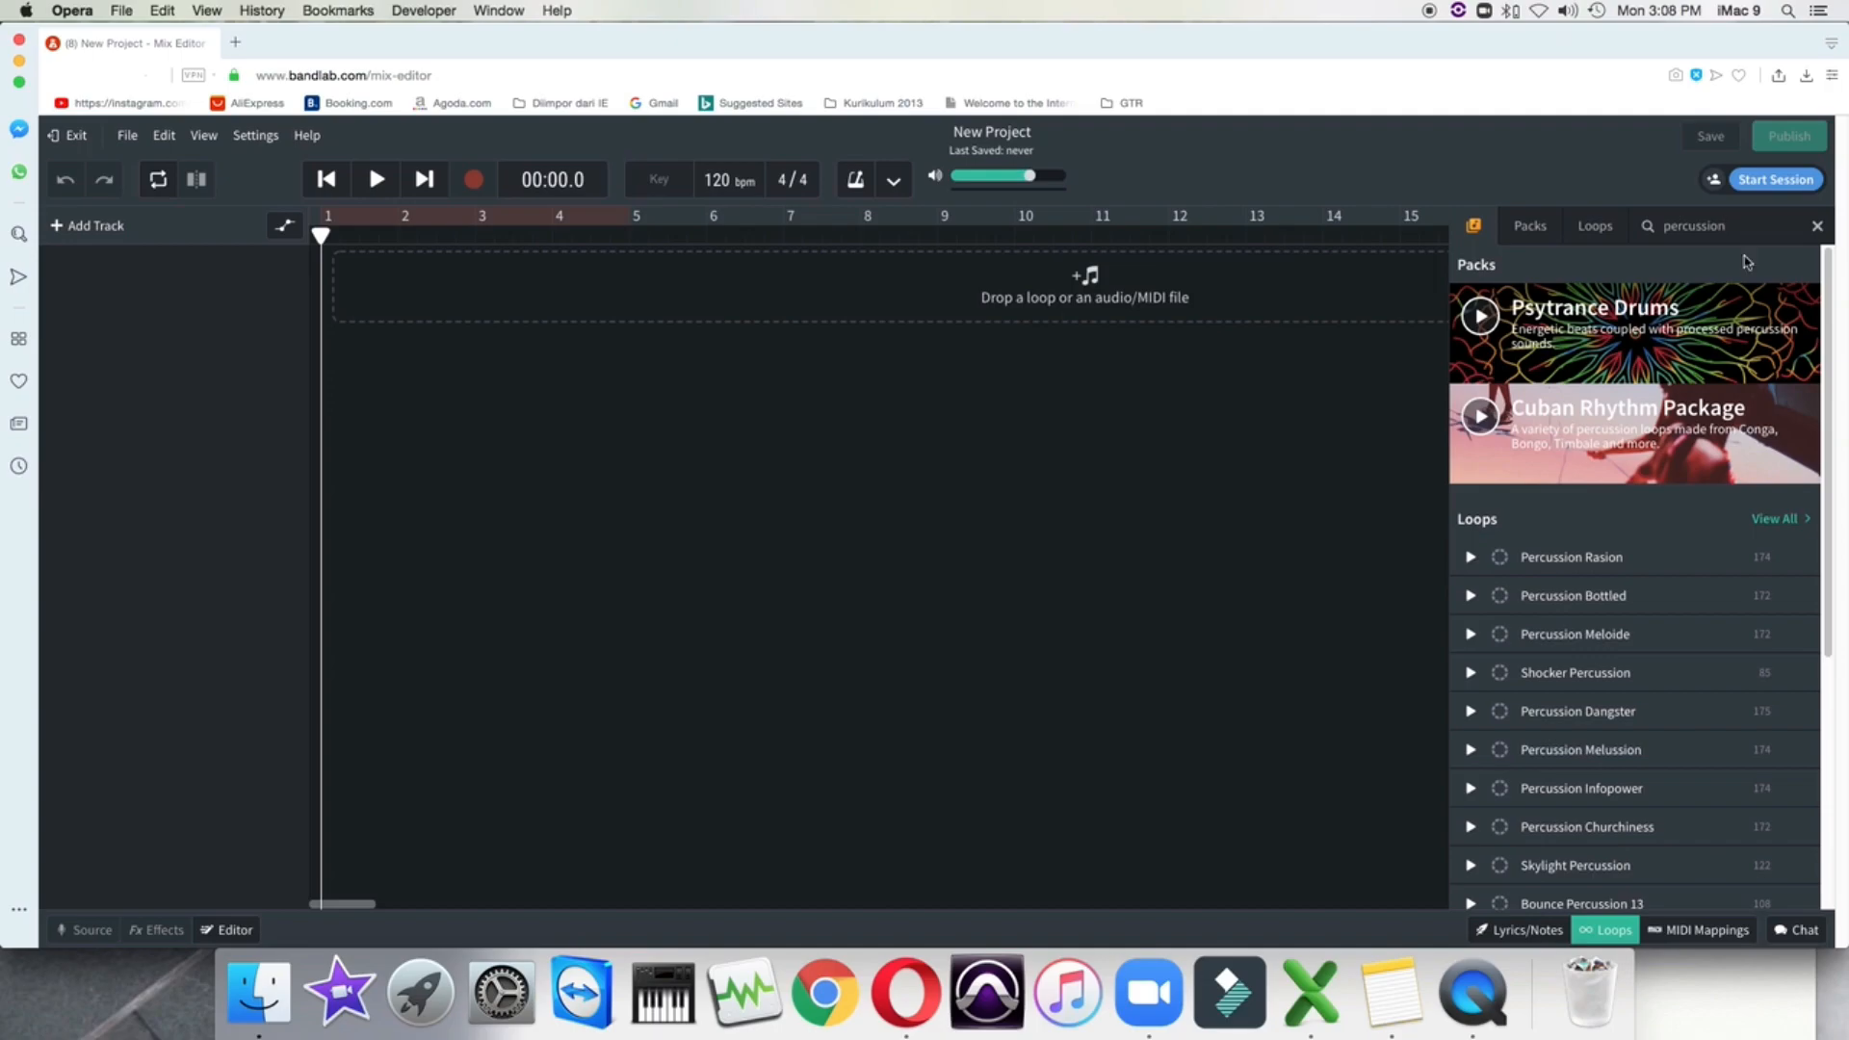
pyautogui.click(1817, 227)
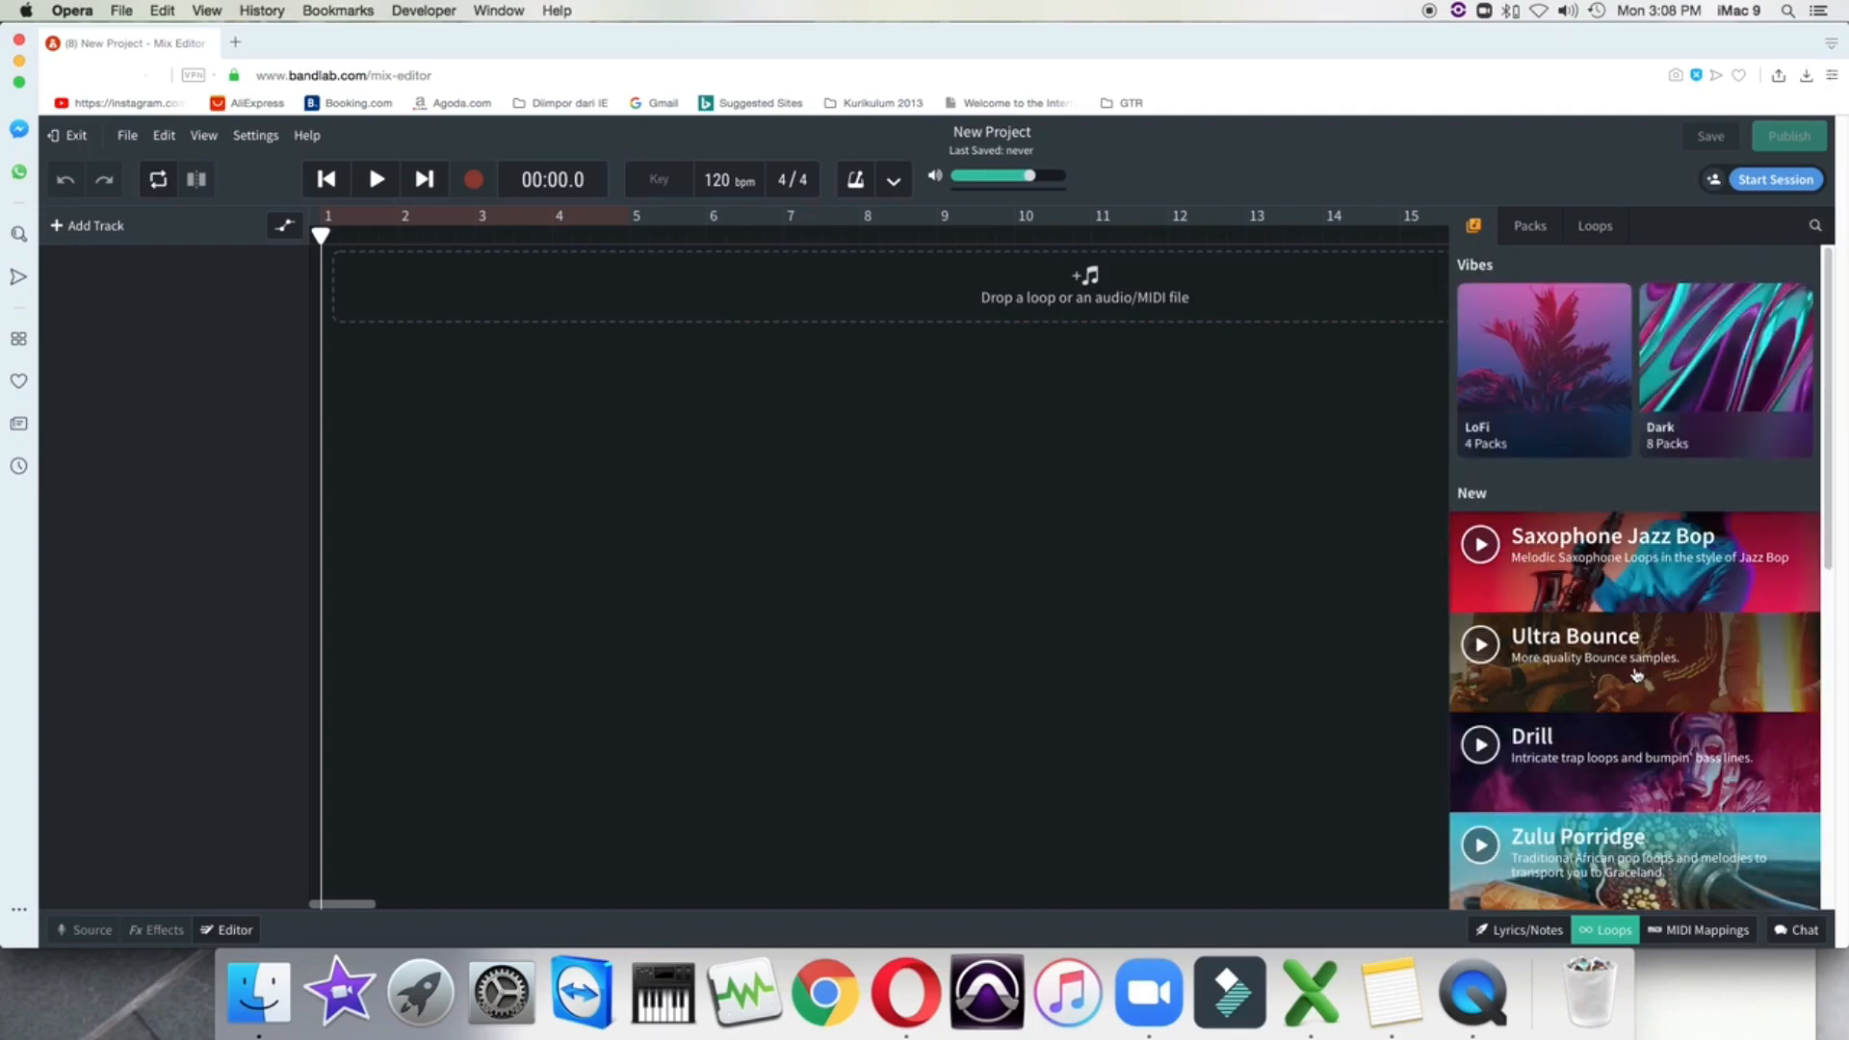
# Open the Retro City Pop pack from the popular loop packs
pyautogui.scroll(-1, 1602, 724)
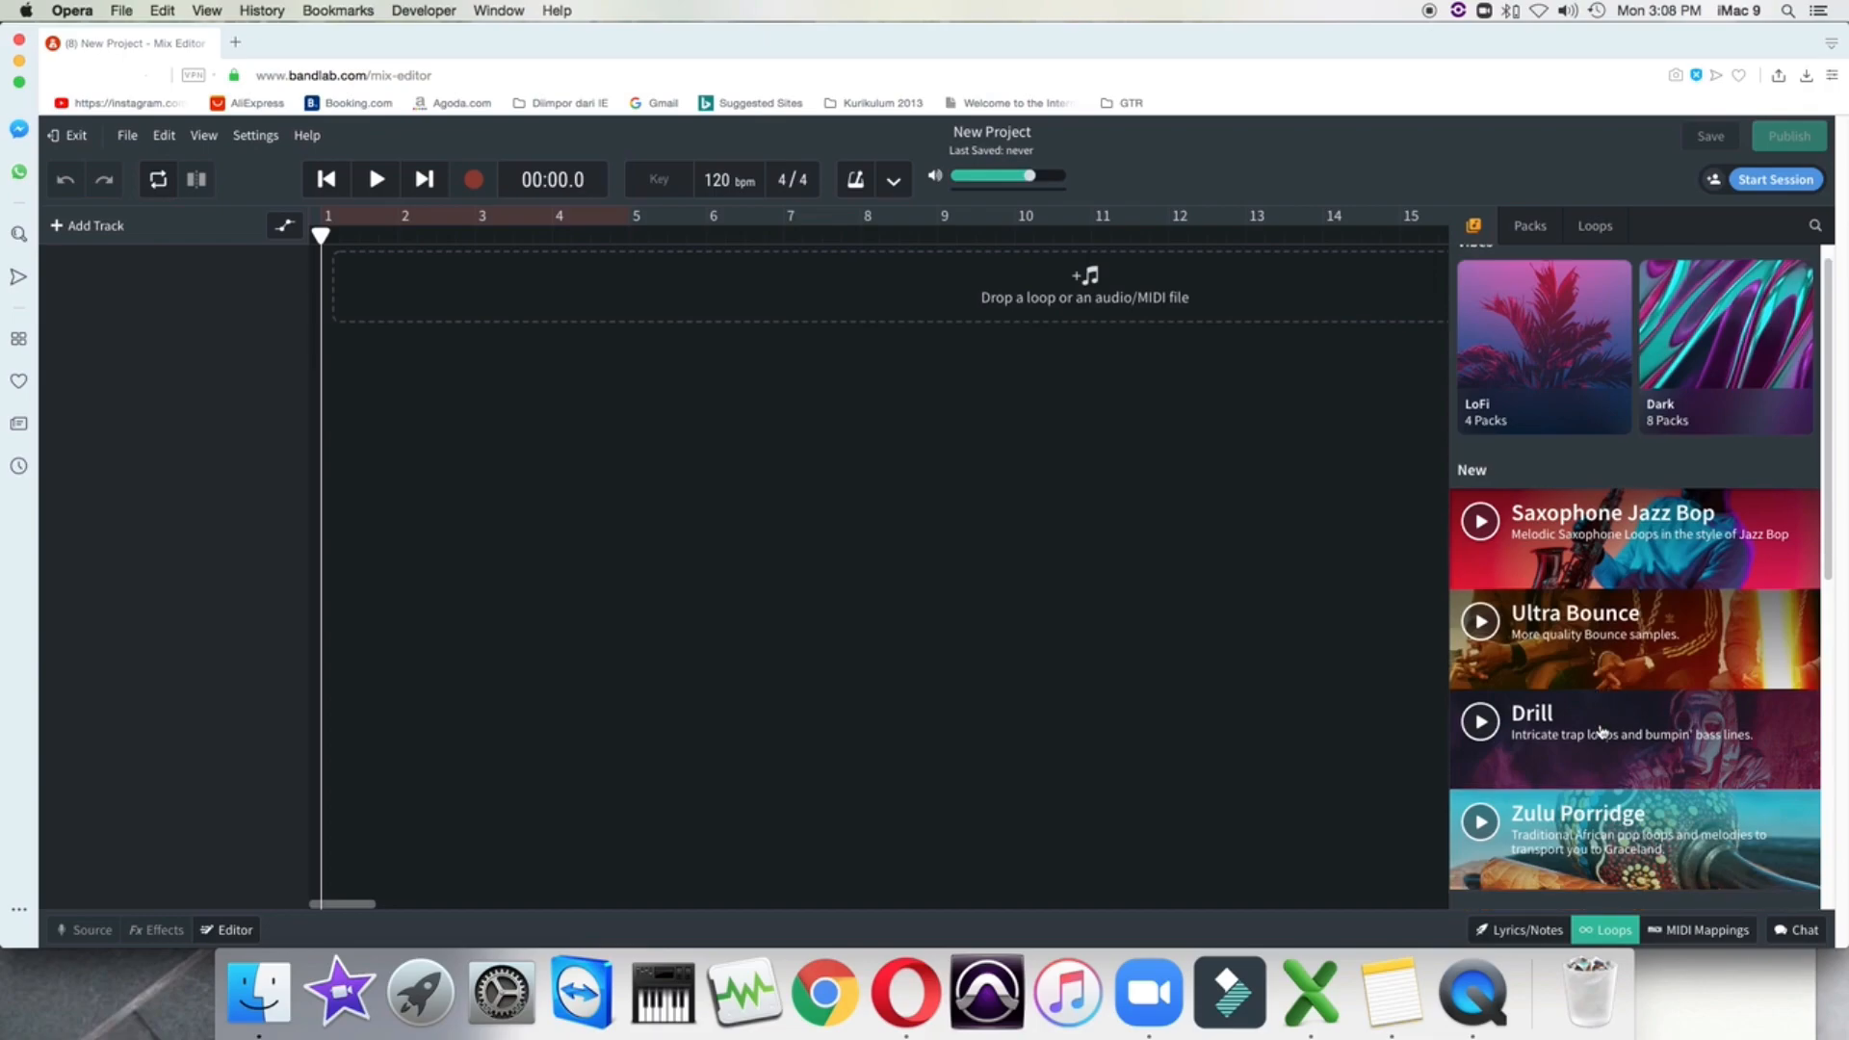
pyautogui.scroll(-5, 1601, 731)
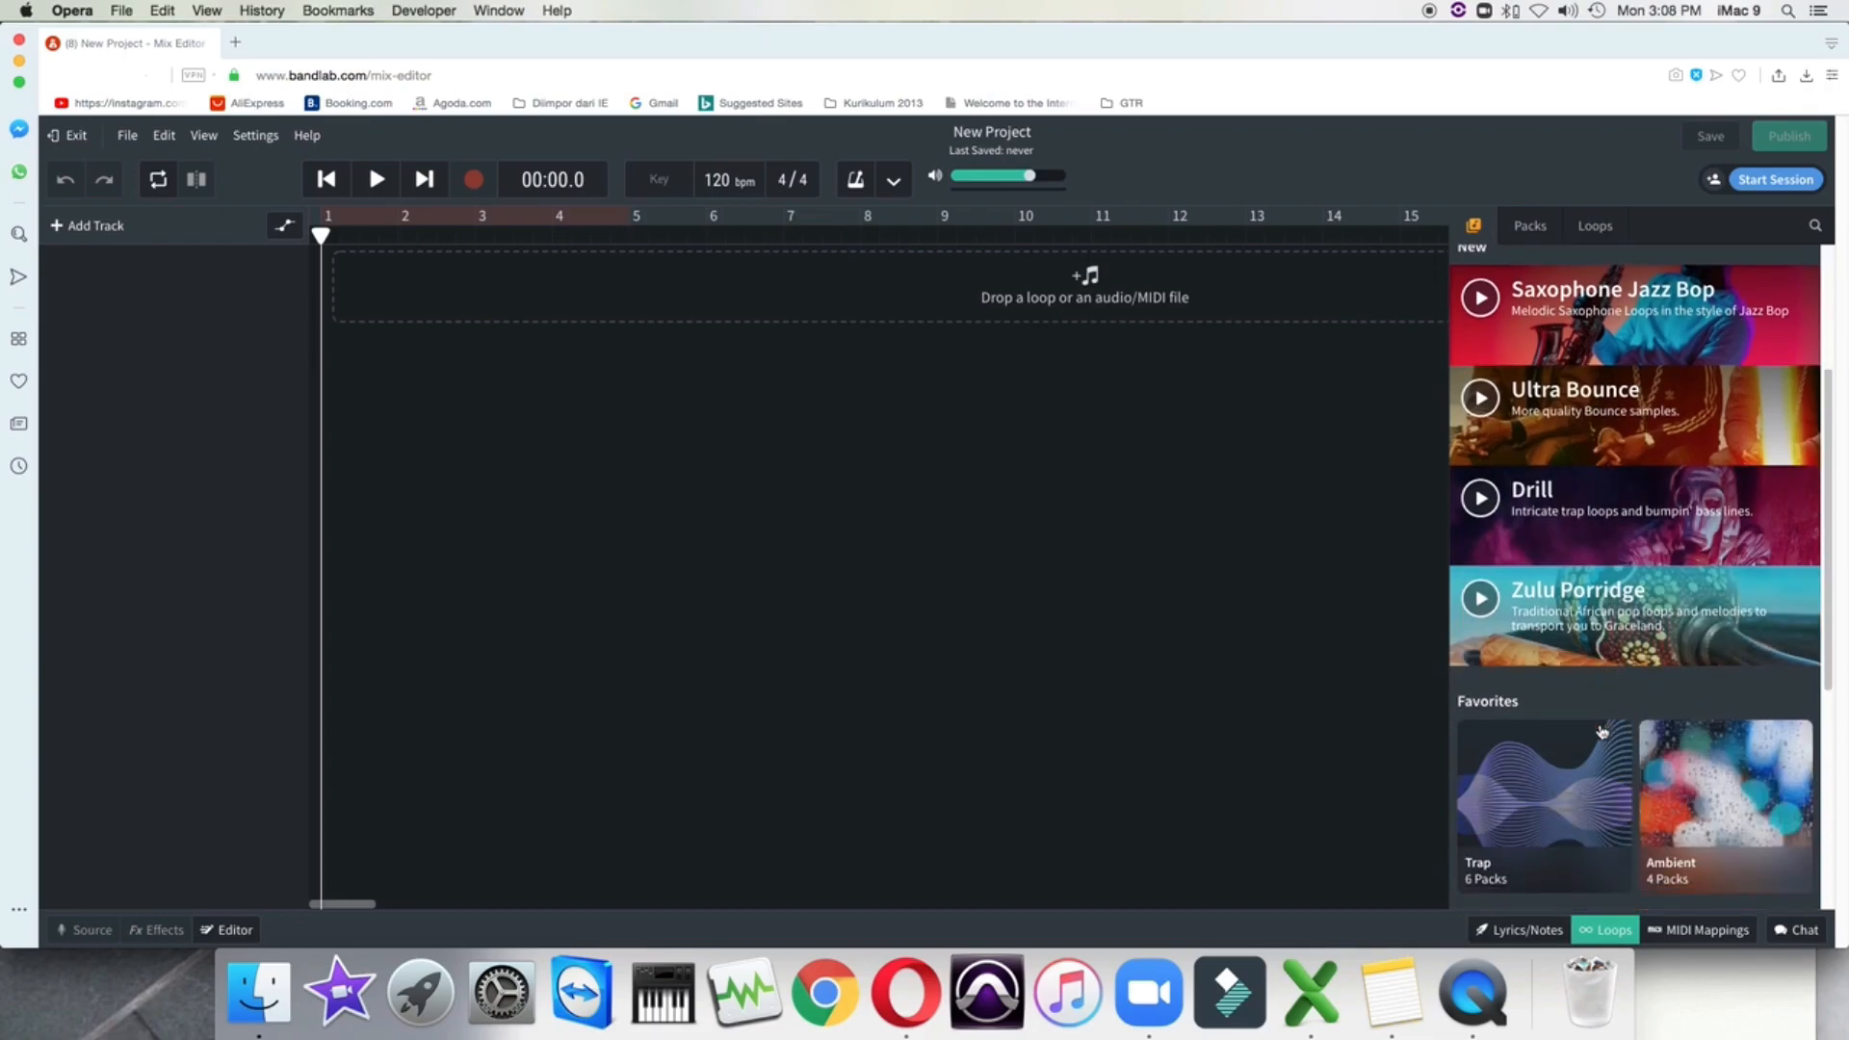
pyautogui.scroll(-2, 1601, 731)
pyautogui.scroll(-3, 1601, 731)
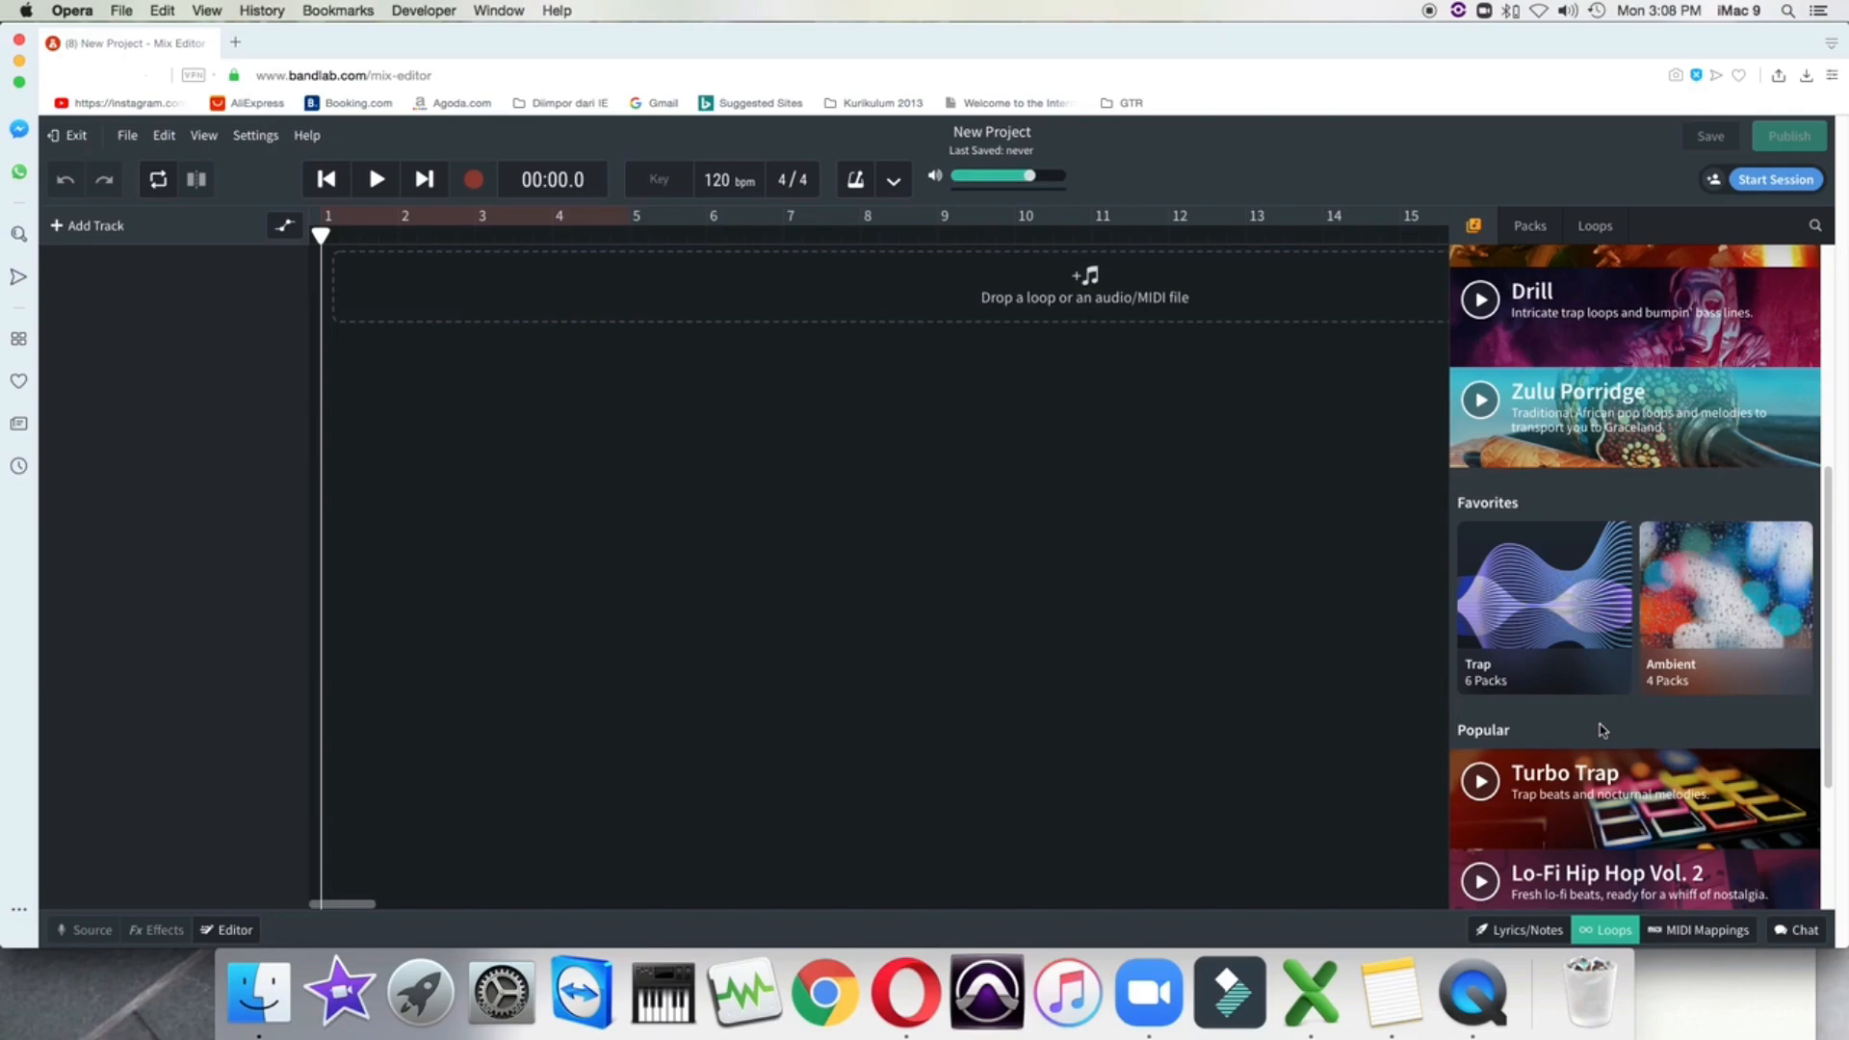
pyautogui.scroll(-5, 1601, 730)
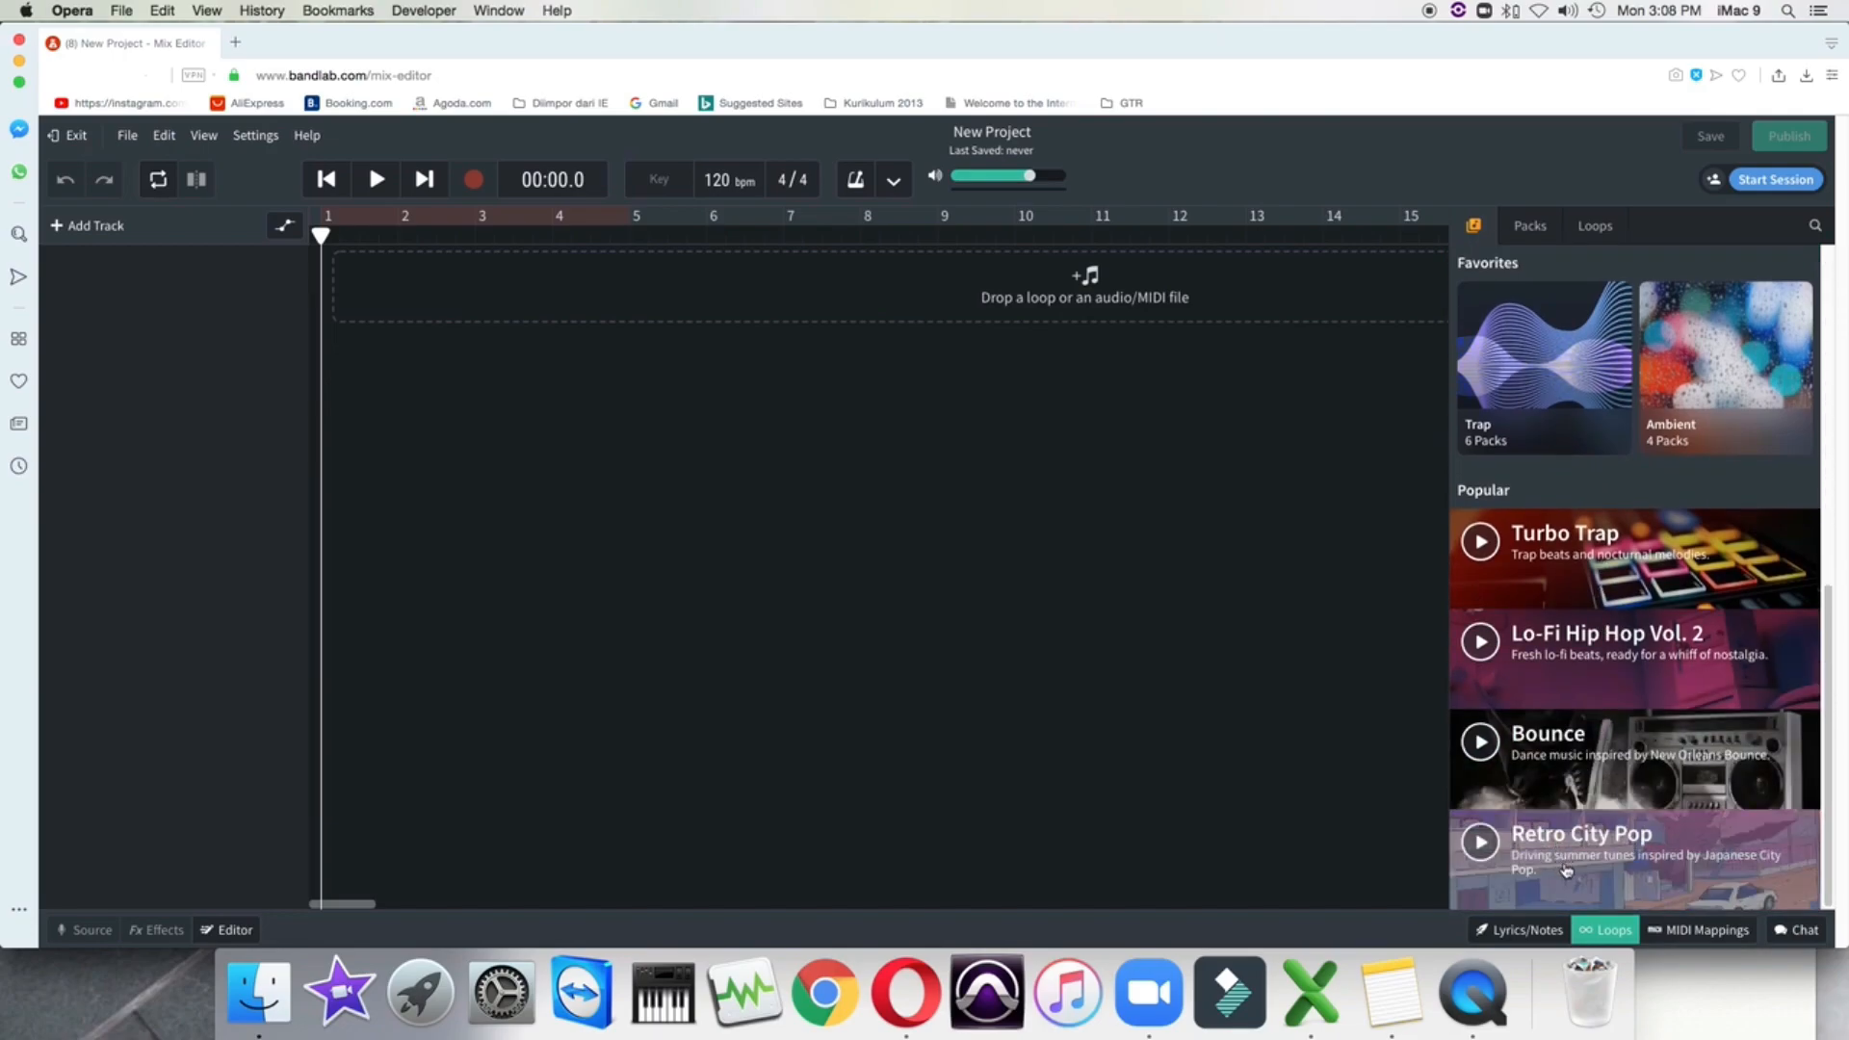
pyautogui.click(1567, 869)
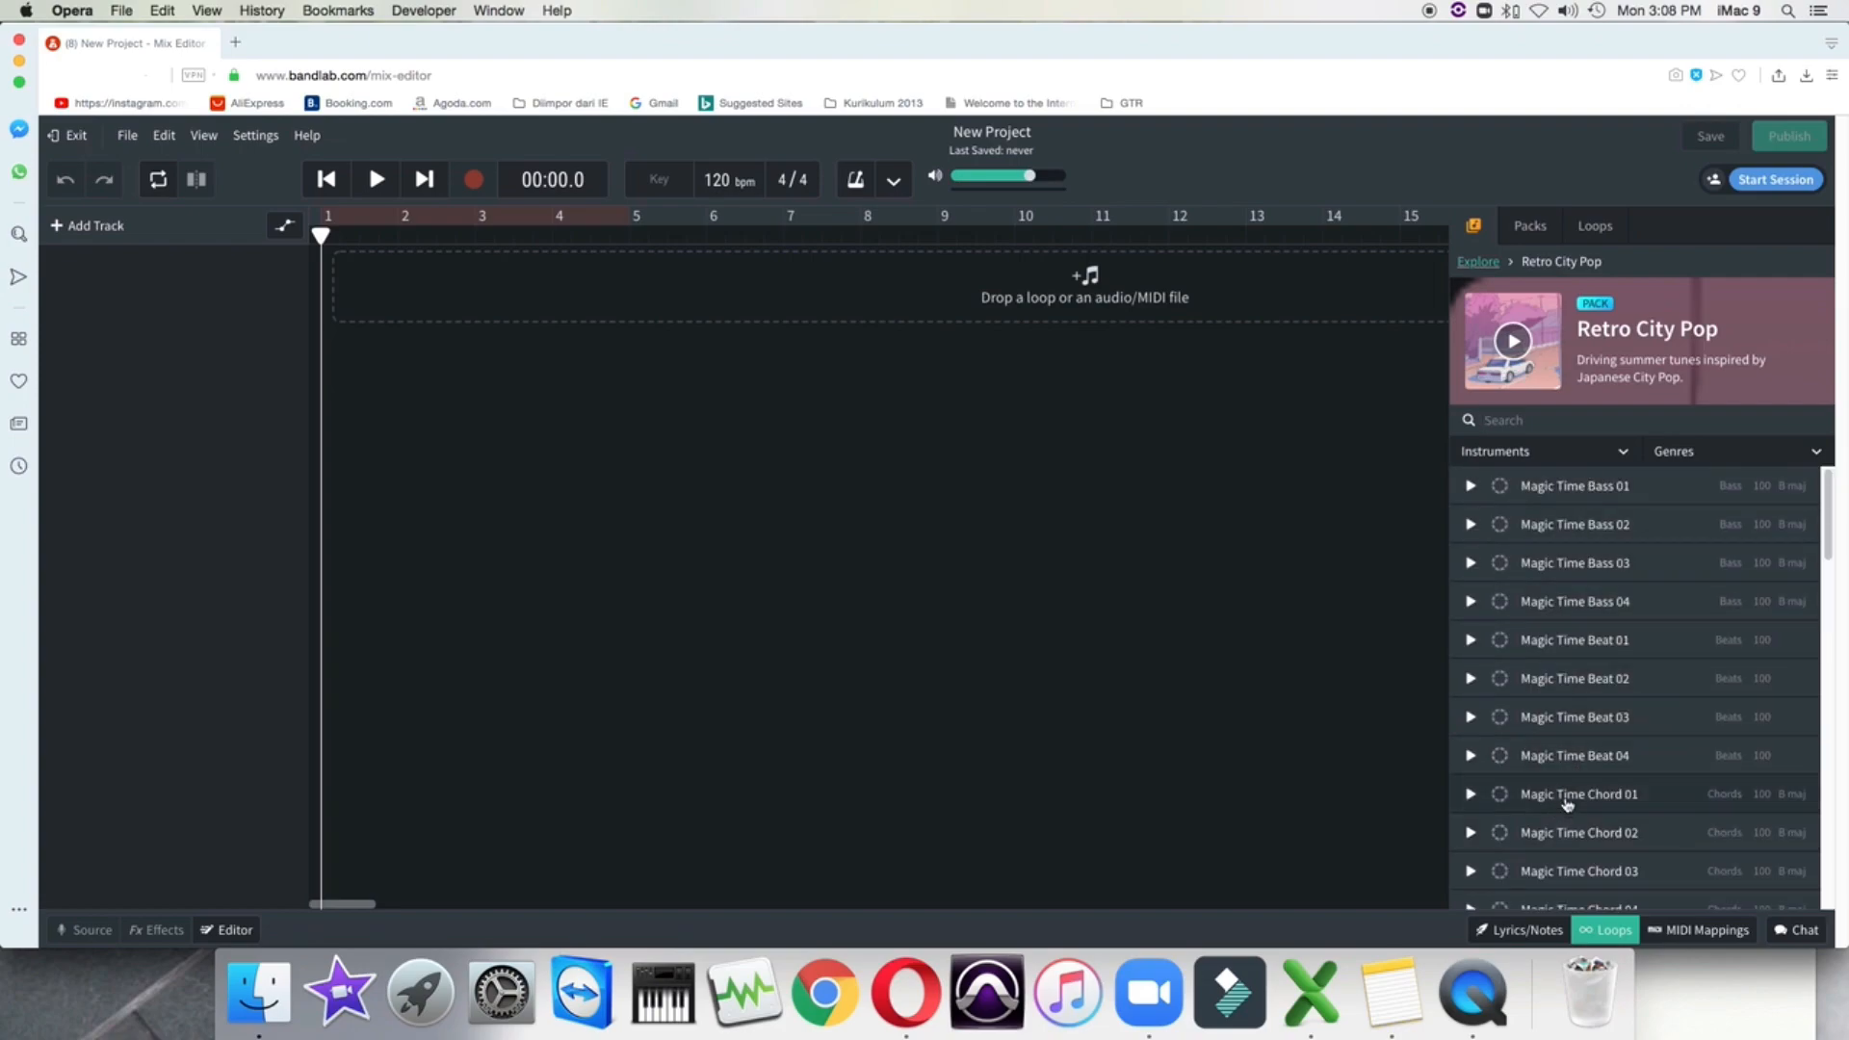
# Look through the Retro City Pop pack's loop list to see which loops it contains
pyautogui.scroll(-15, 1566, 795)
pyautogui.scroll(-3, 1569, 807)
pyautogui.scroll(6, 1572, 788)
pyautogui.scroll(5, 1606, 647)
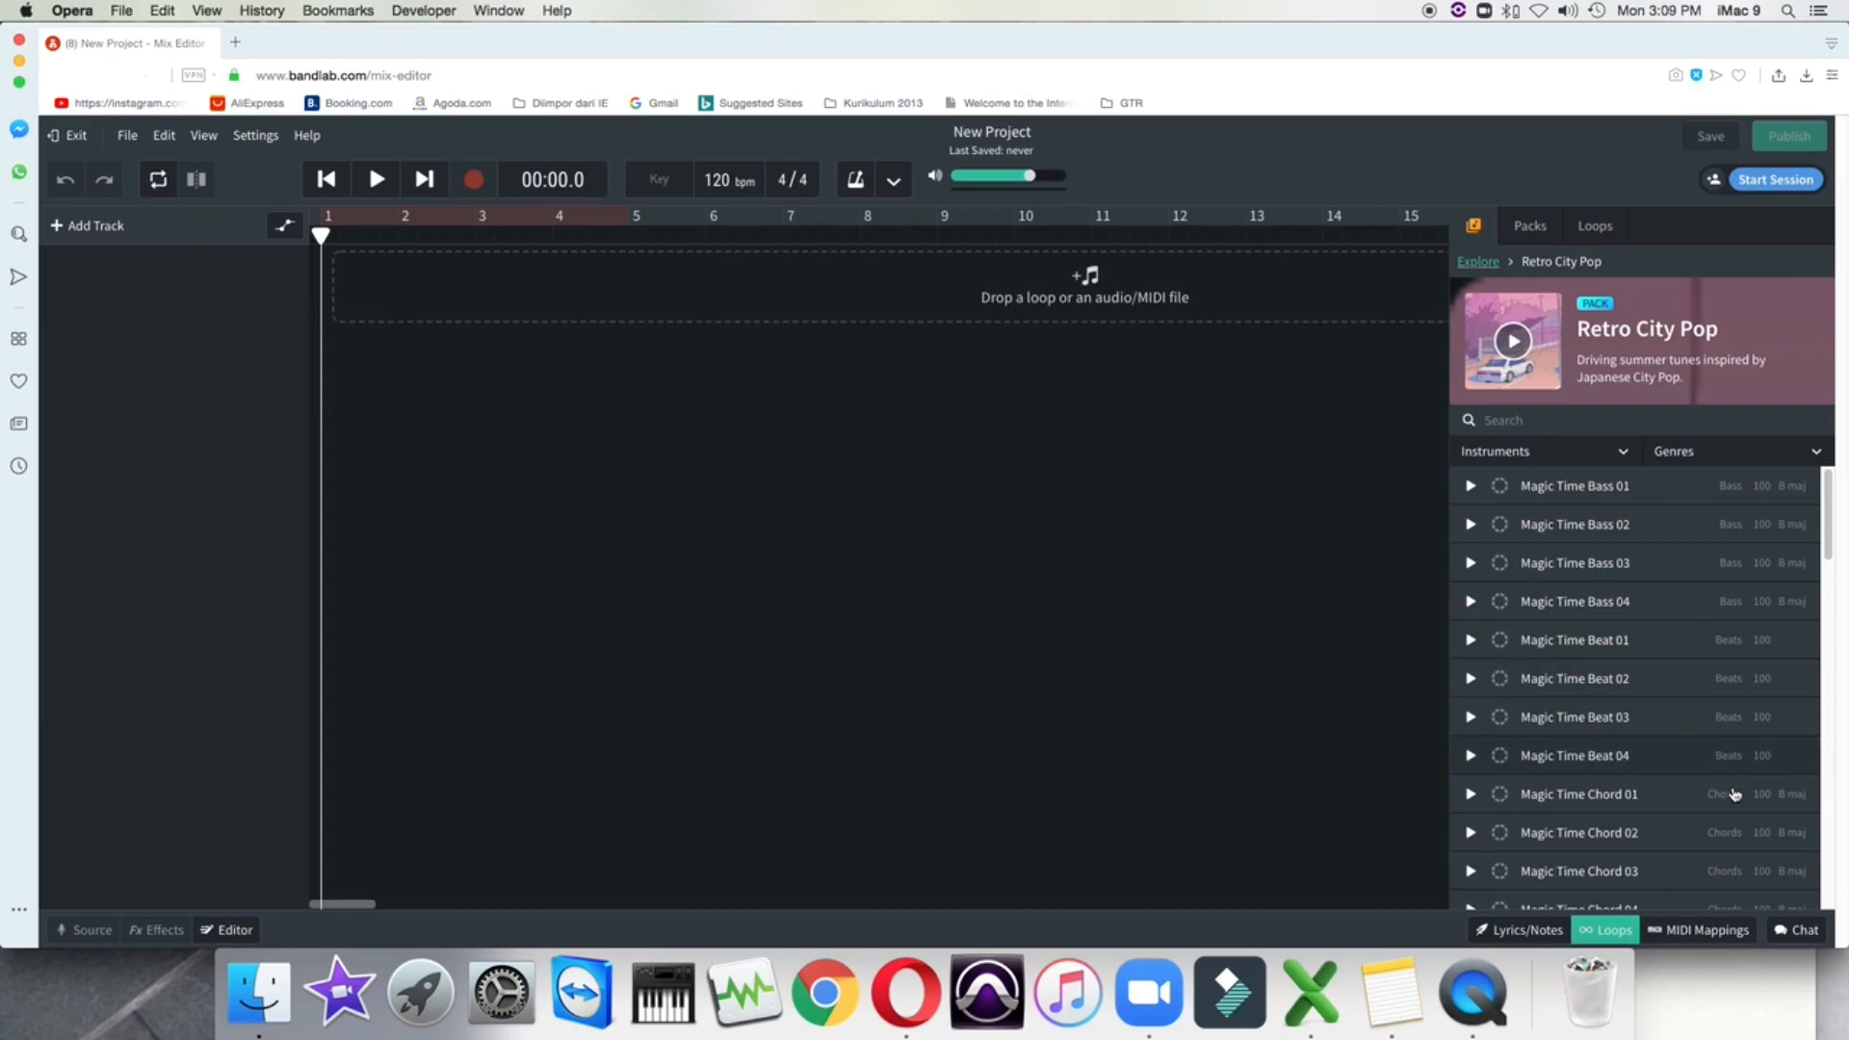
pyautogui.scroll(-3, 1733, 823)
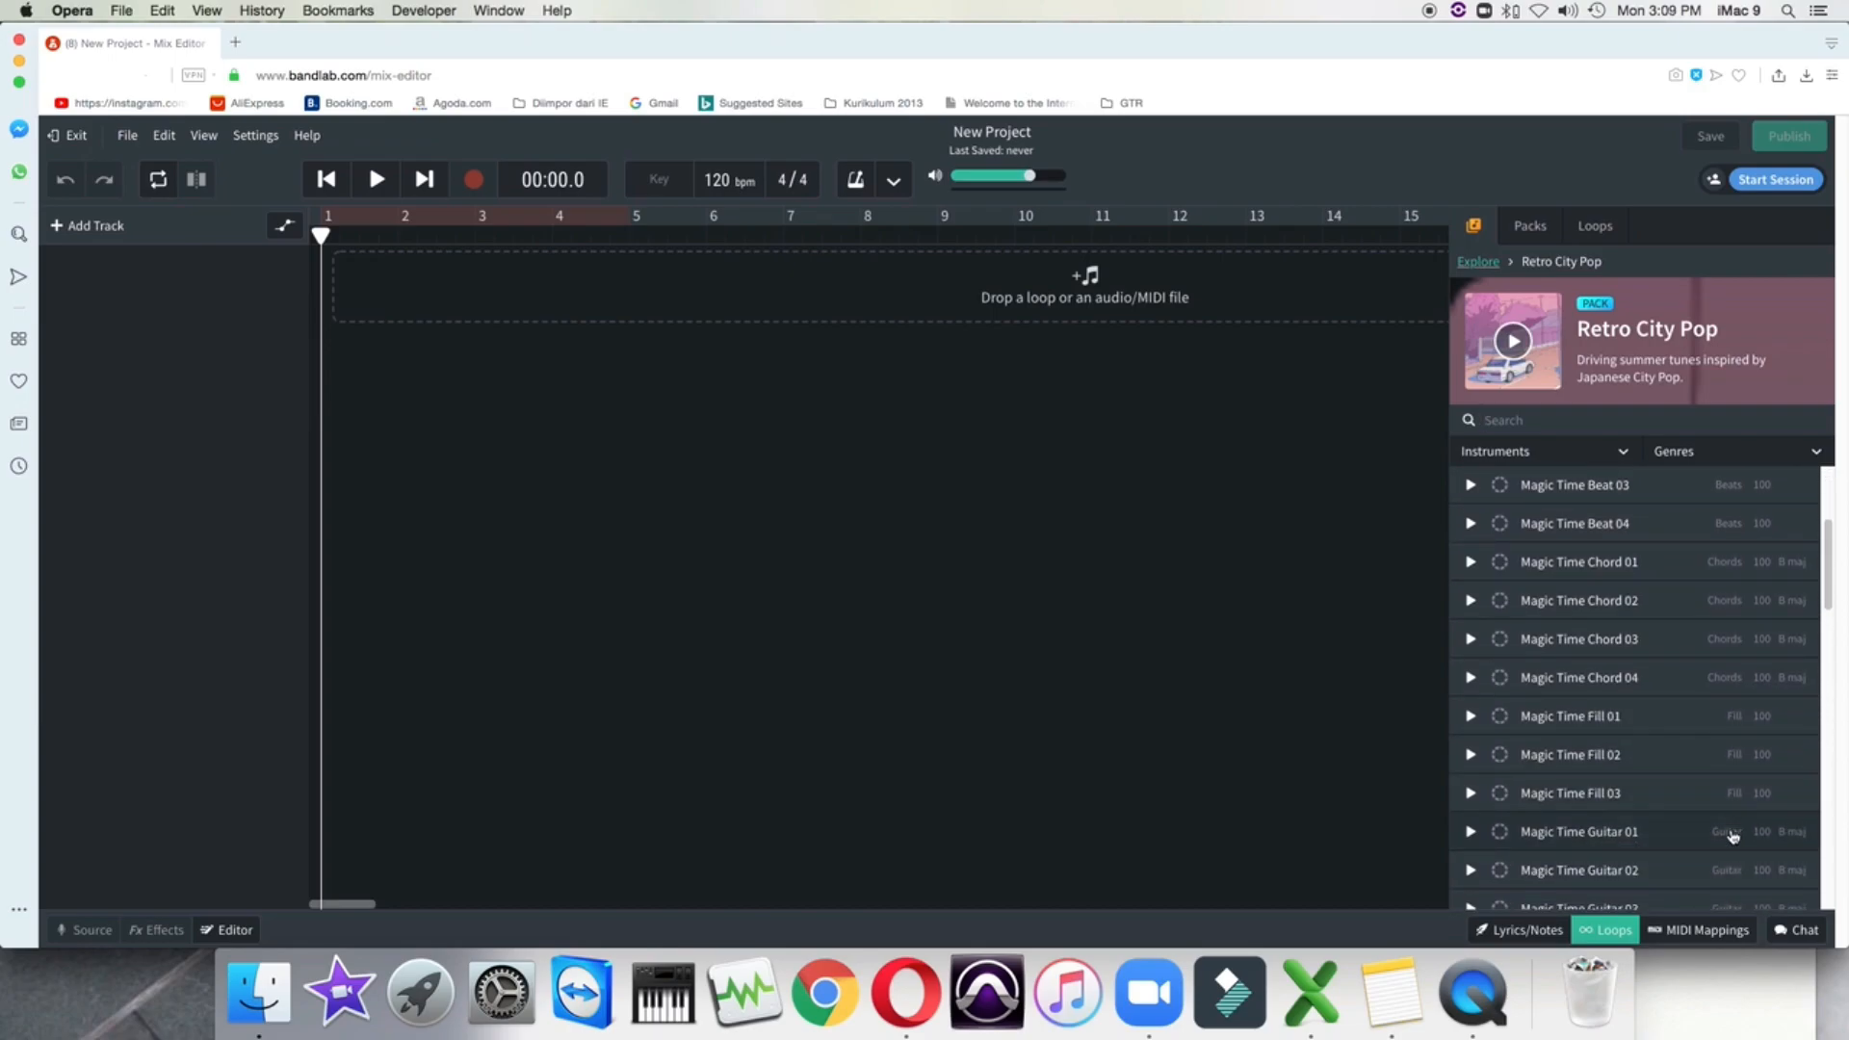
pyautogui.scroll(-2, 1734, 809)
pyautogui.scroll(-3, 1733, 847)
pyautogui.scroll(-5, 1733, 851)
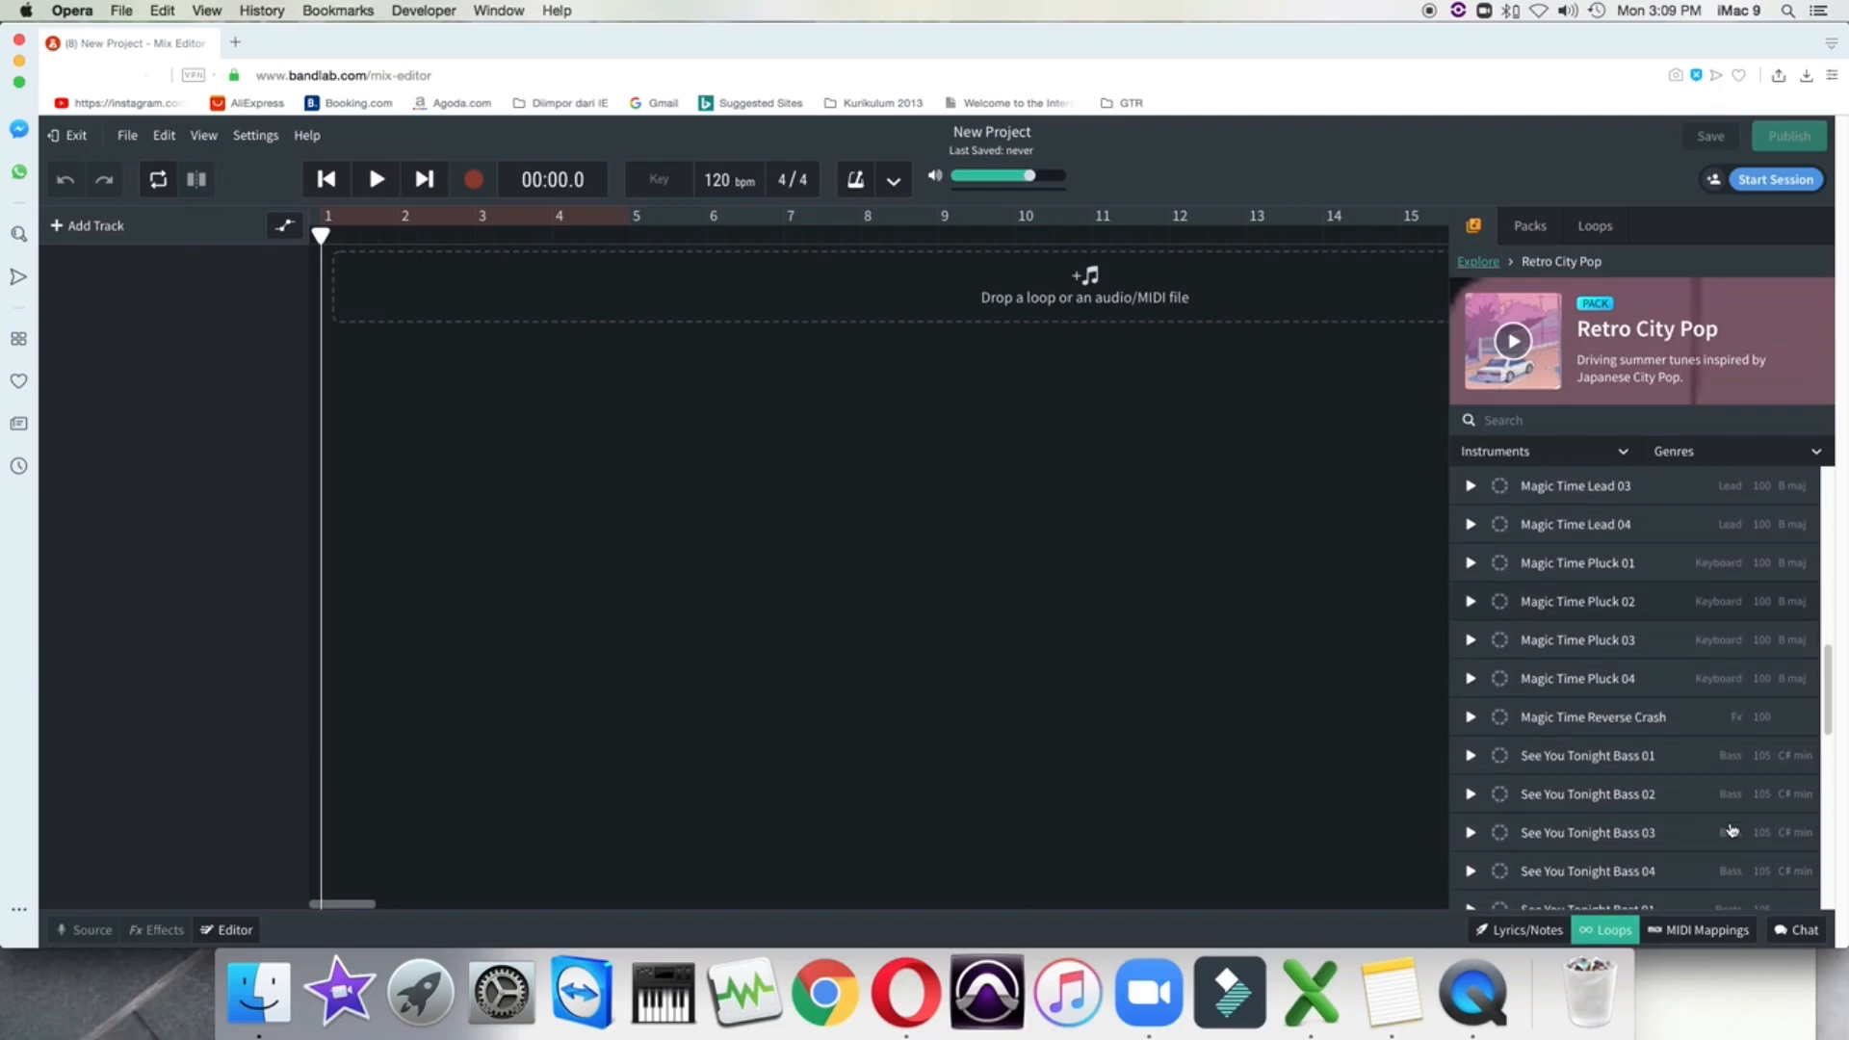
pyautogui.scroll(-4, 1730, 847)
pyautogui.scroll(12, 1728, 862)
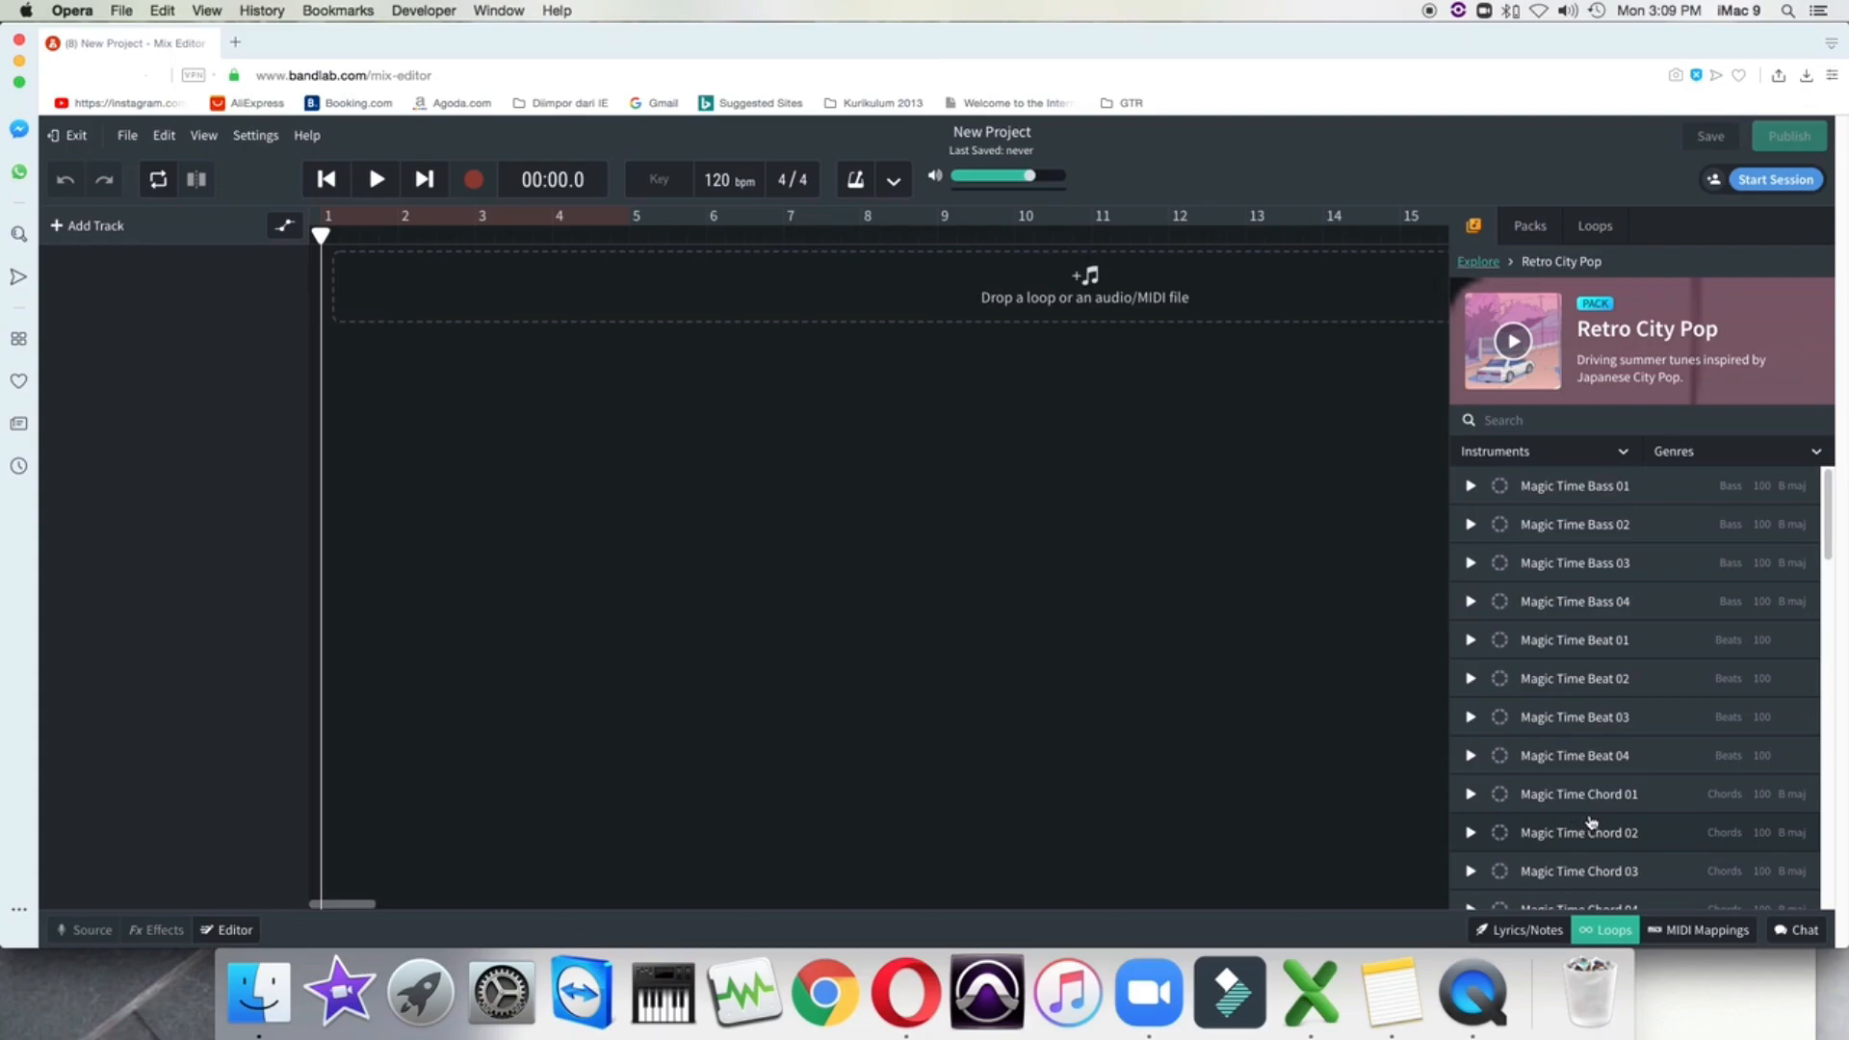
# Examine the instrument type listed for each loop, from the Magic Time set through the See You Tonight set
pyautogui.scroll(-5, 1724, 821)
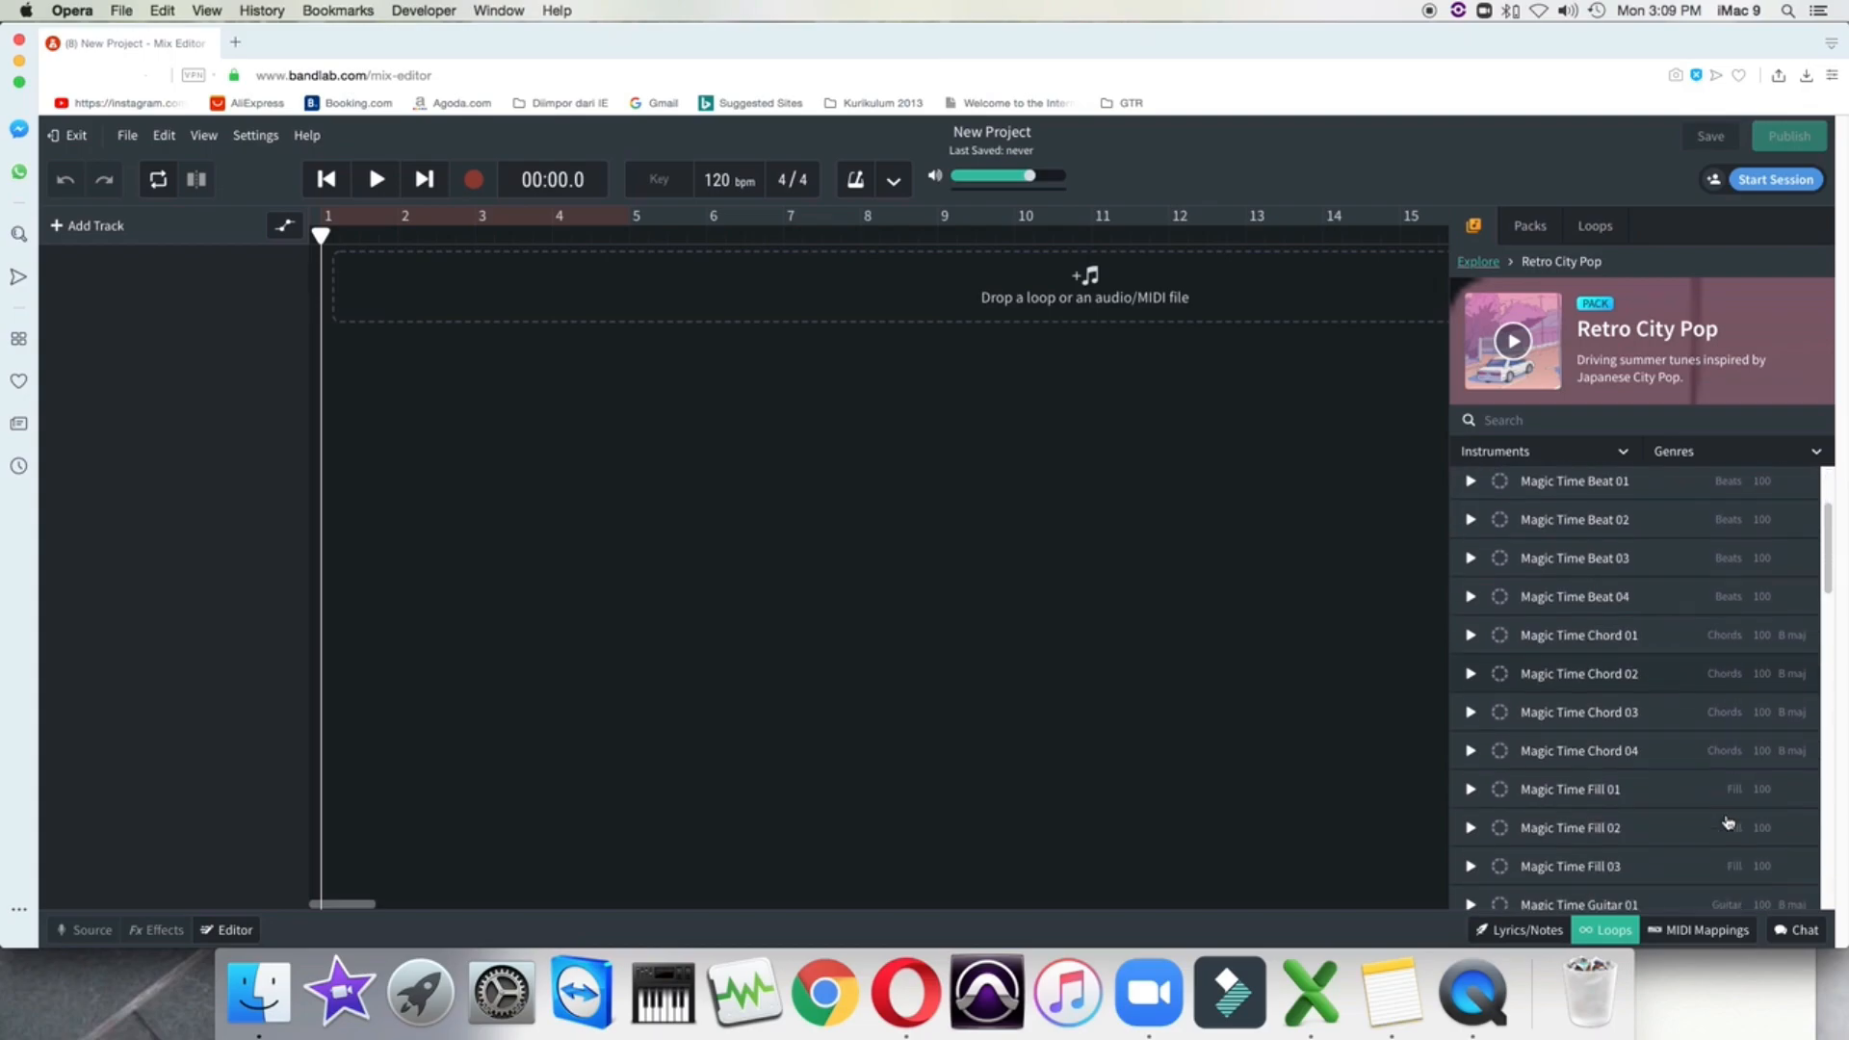
pyautogui.scroll(-1, 1727, 822)
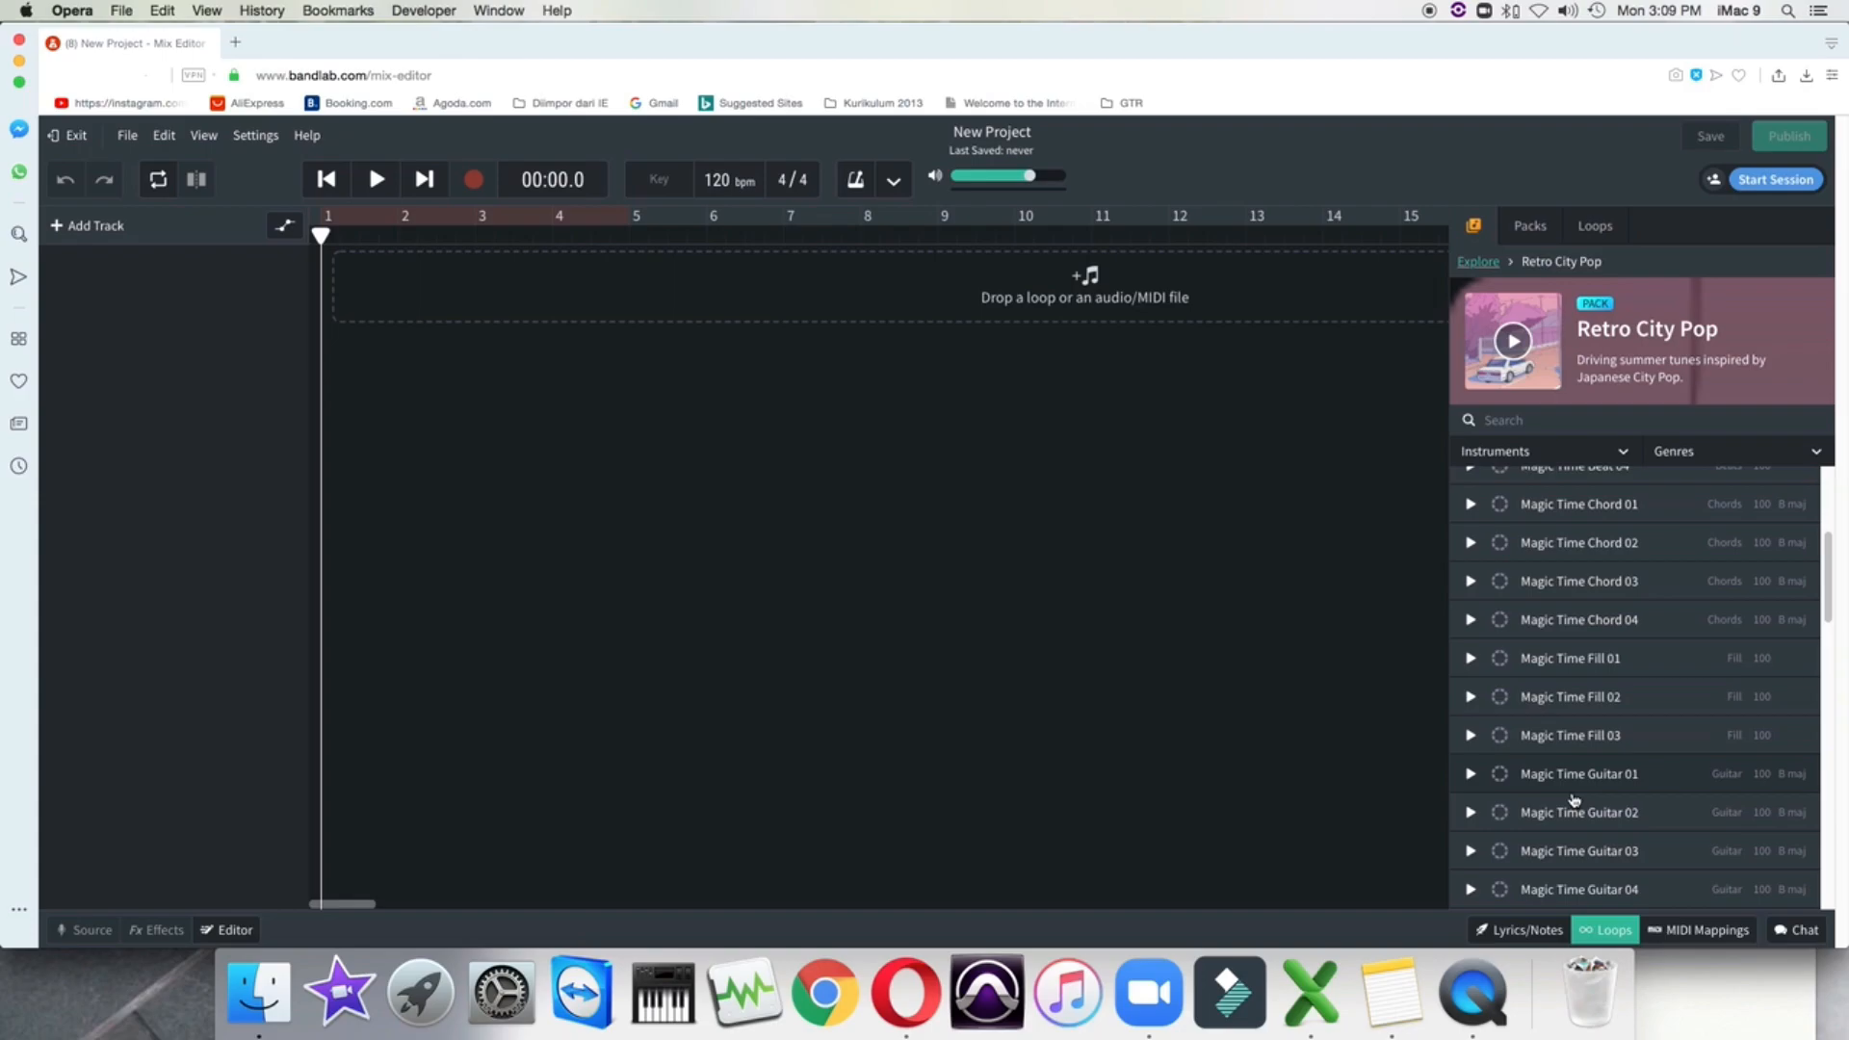
pyautogui.scroll(-3, 1574, 799)
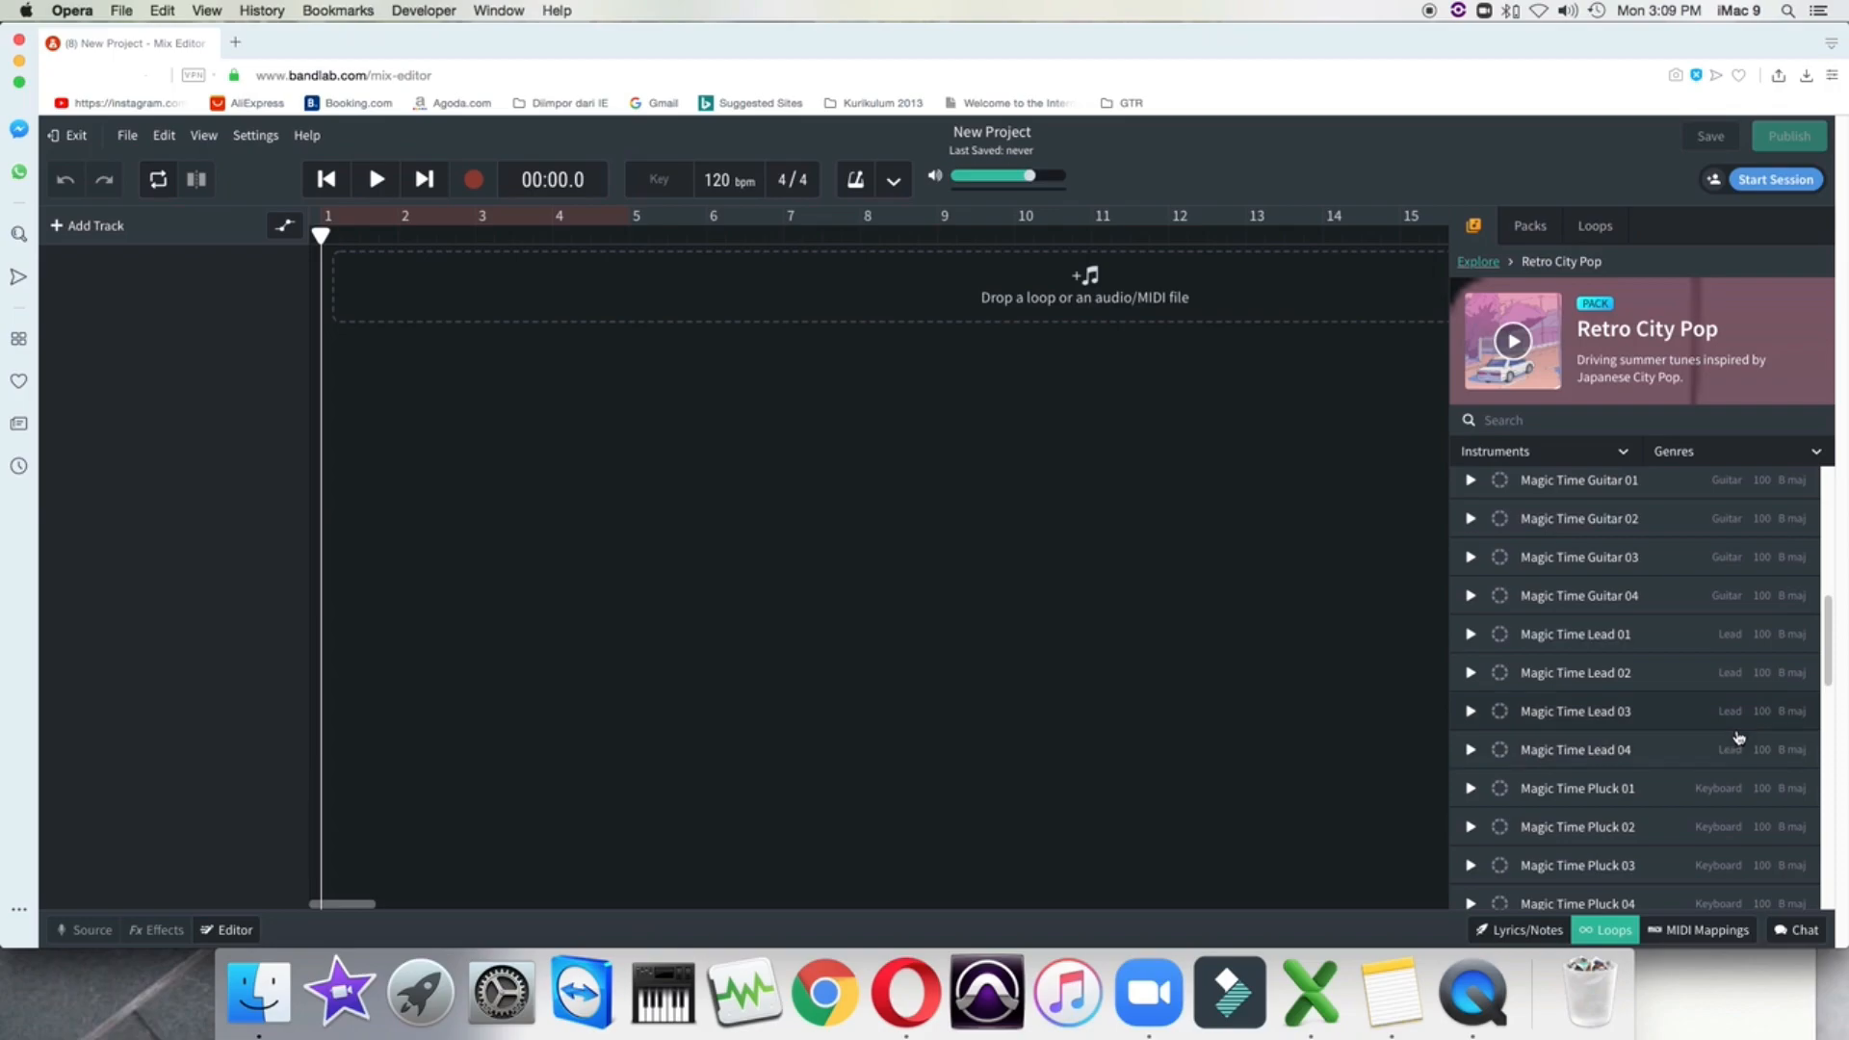
pyautogui.scroll(-3, 1709, 797)
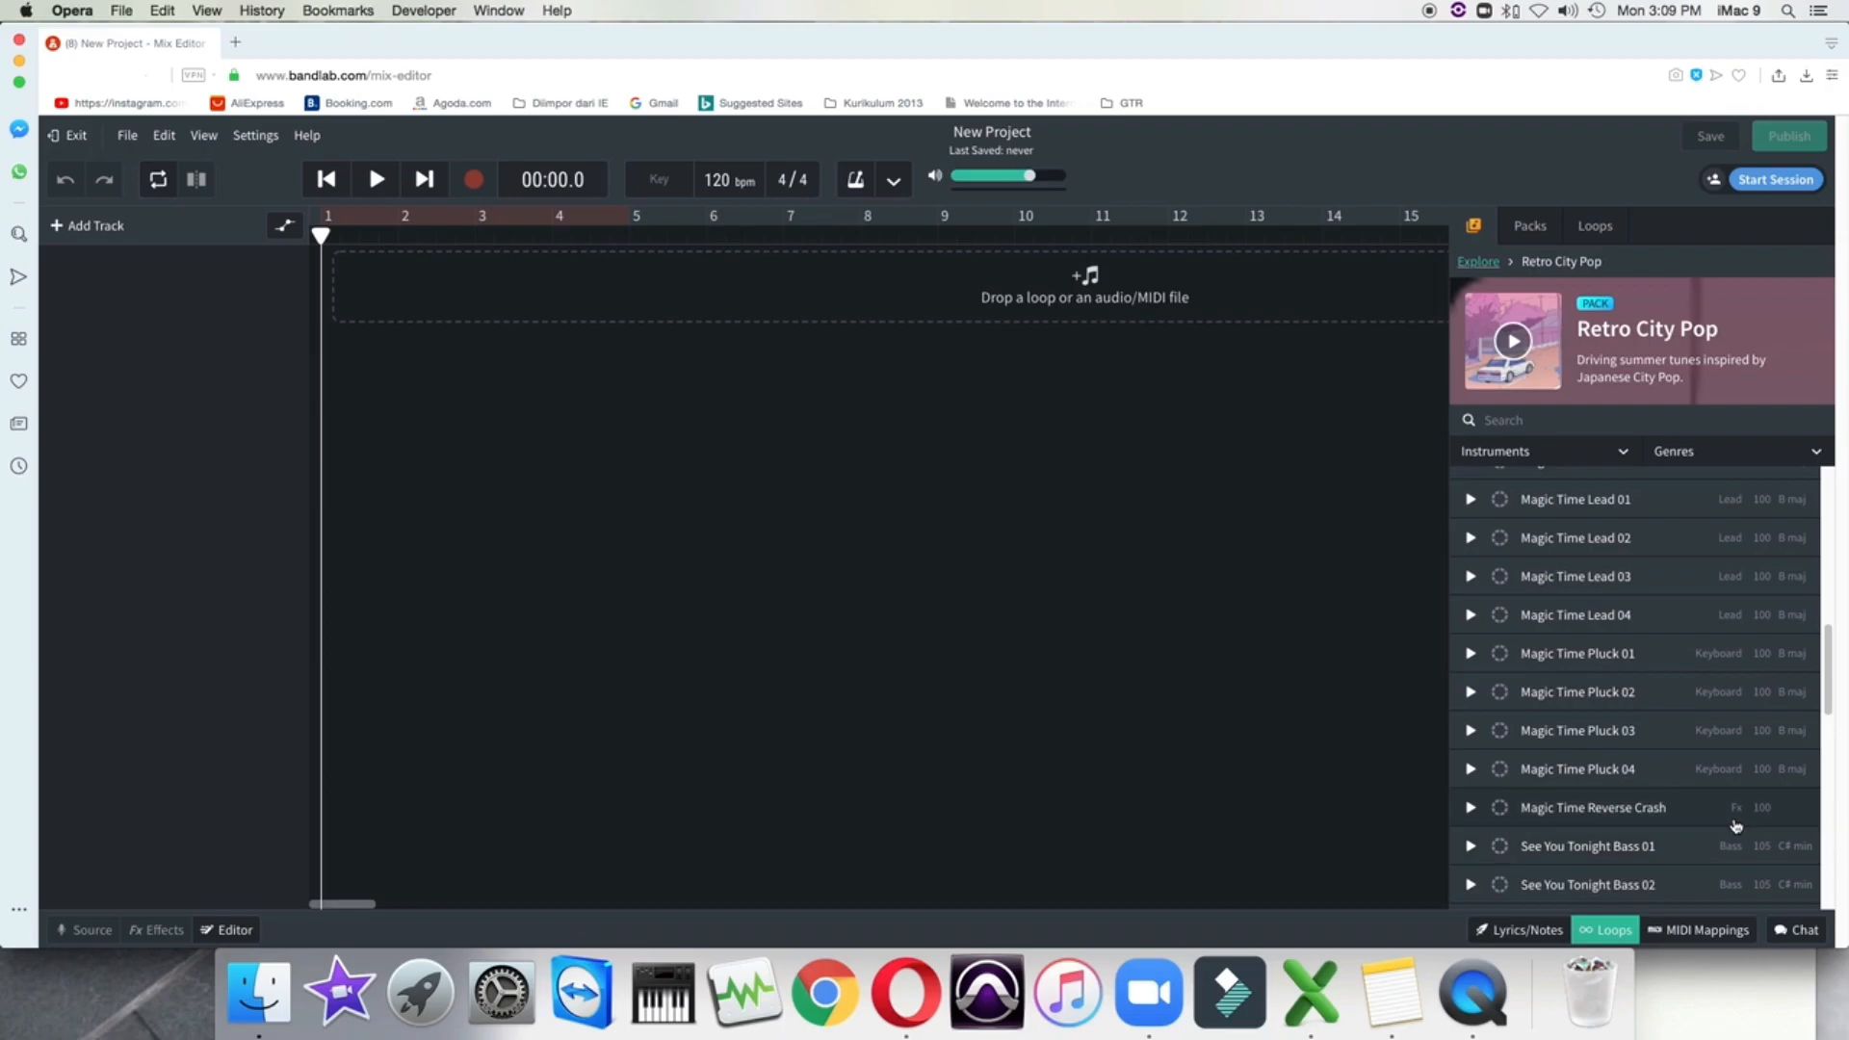
pyautogui.scroll(-4, 1735, 826)
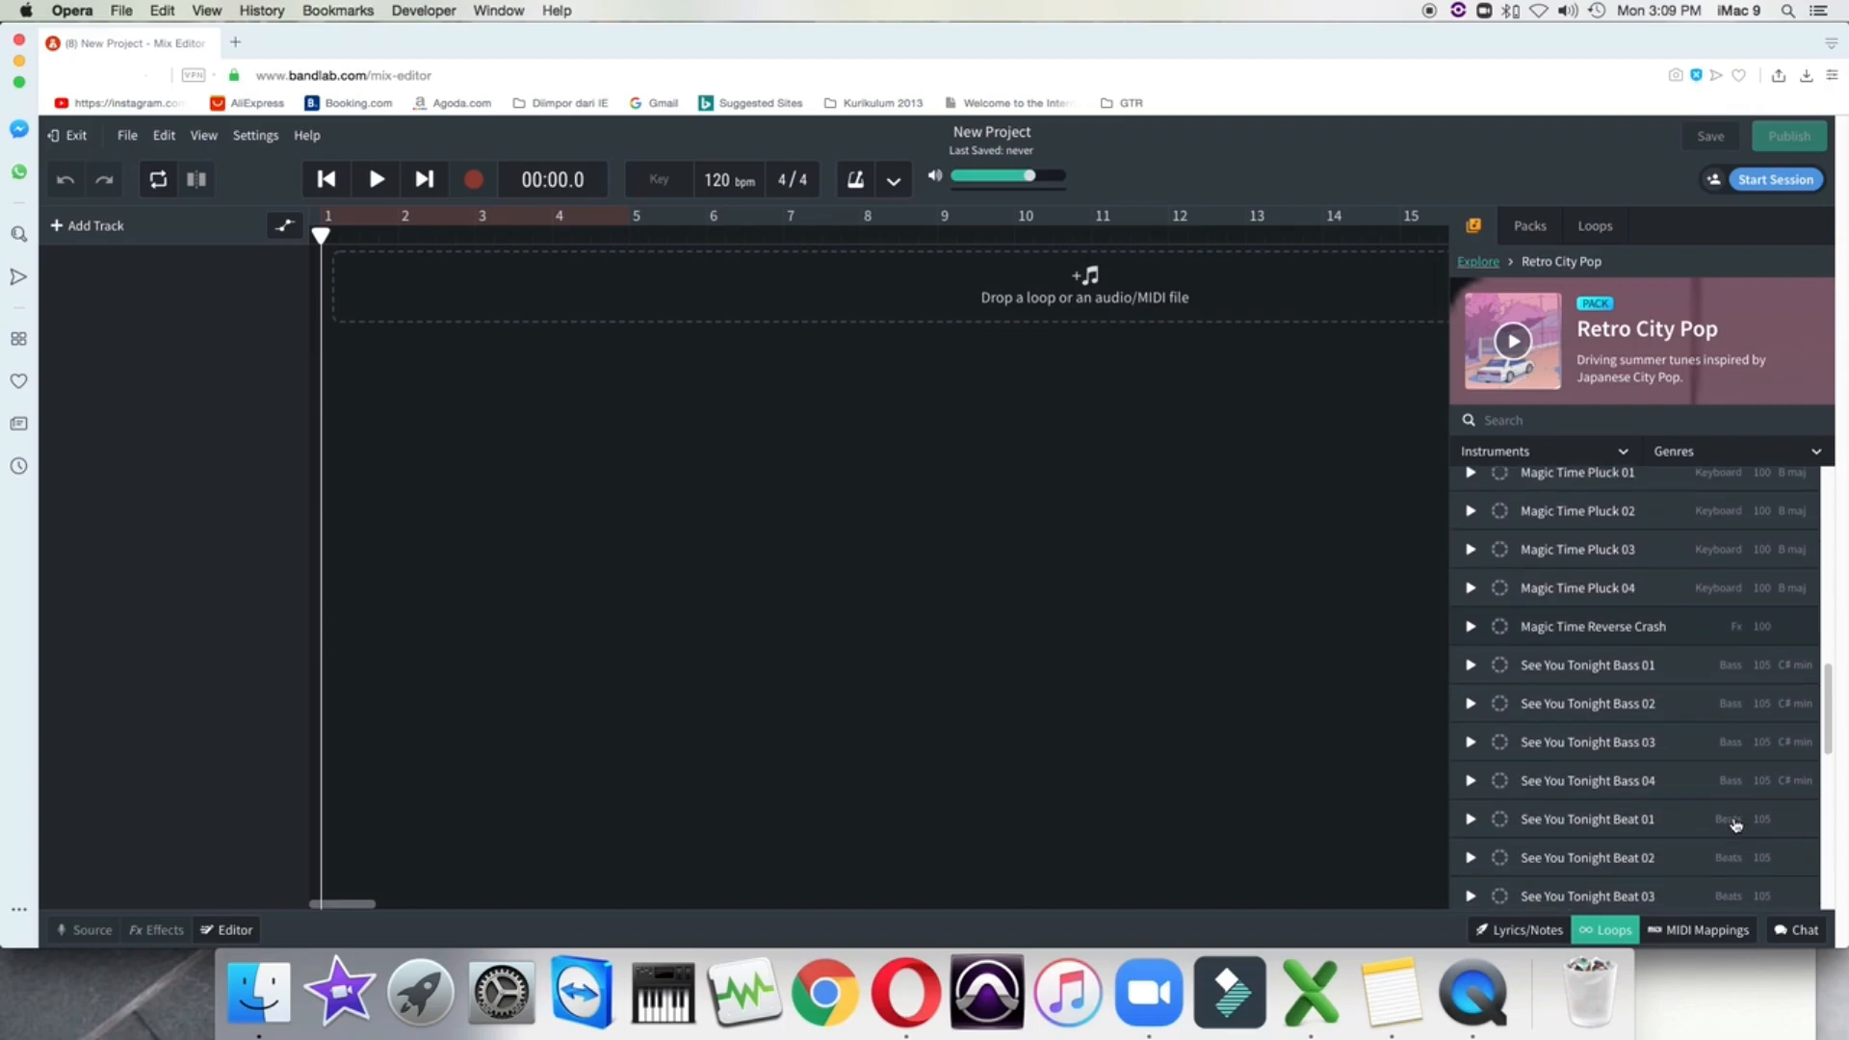
pyautogui.scroll(-5, 1726, 770)
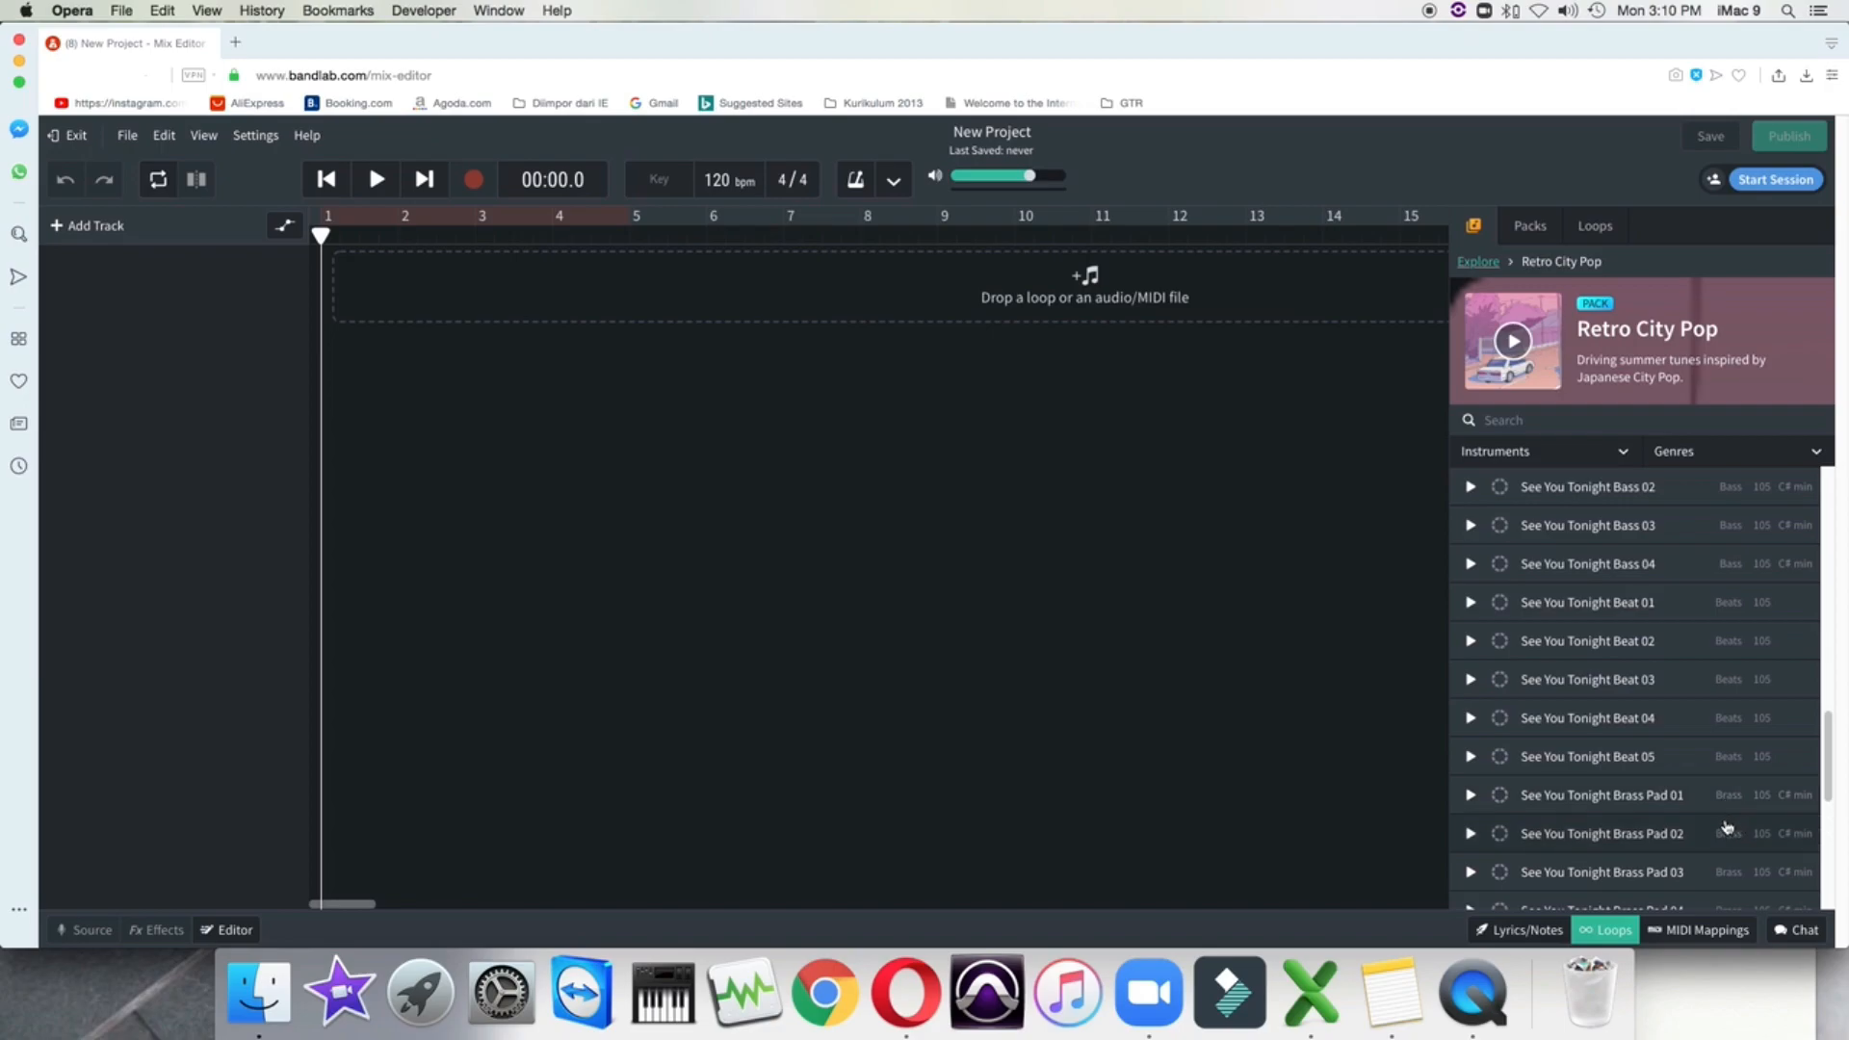
pyautogui.scroll(-3, 1730, 865)
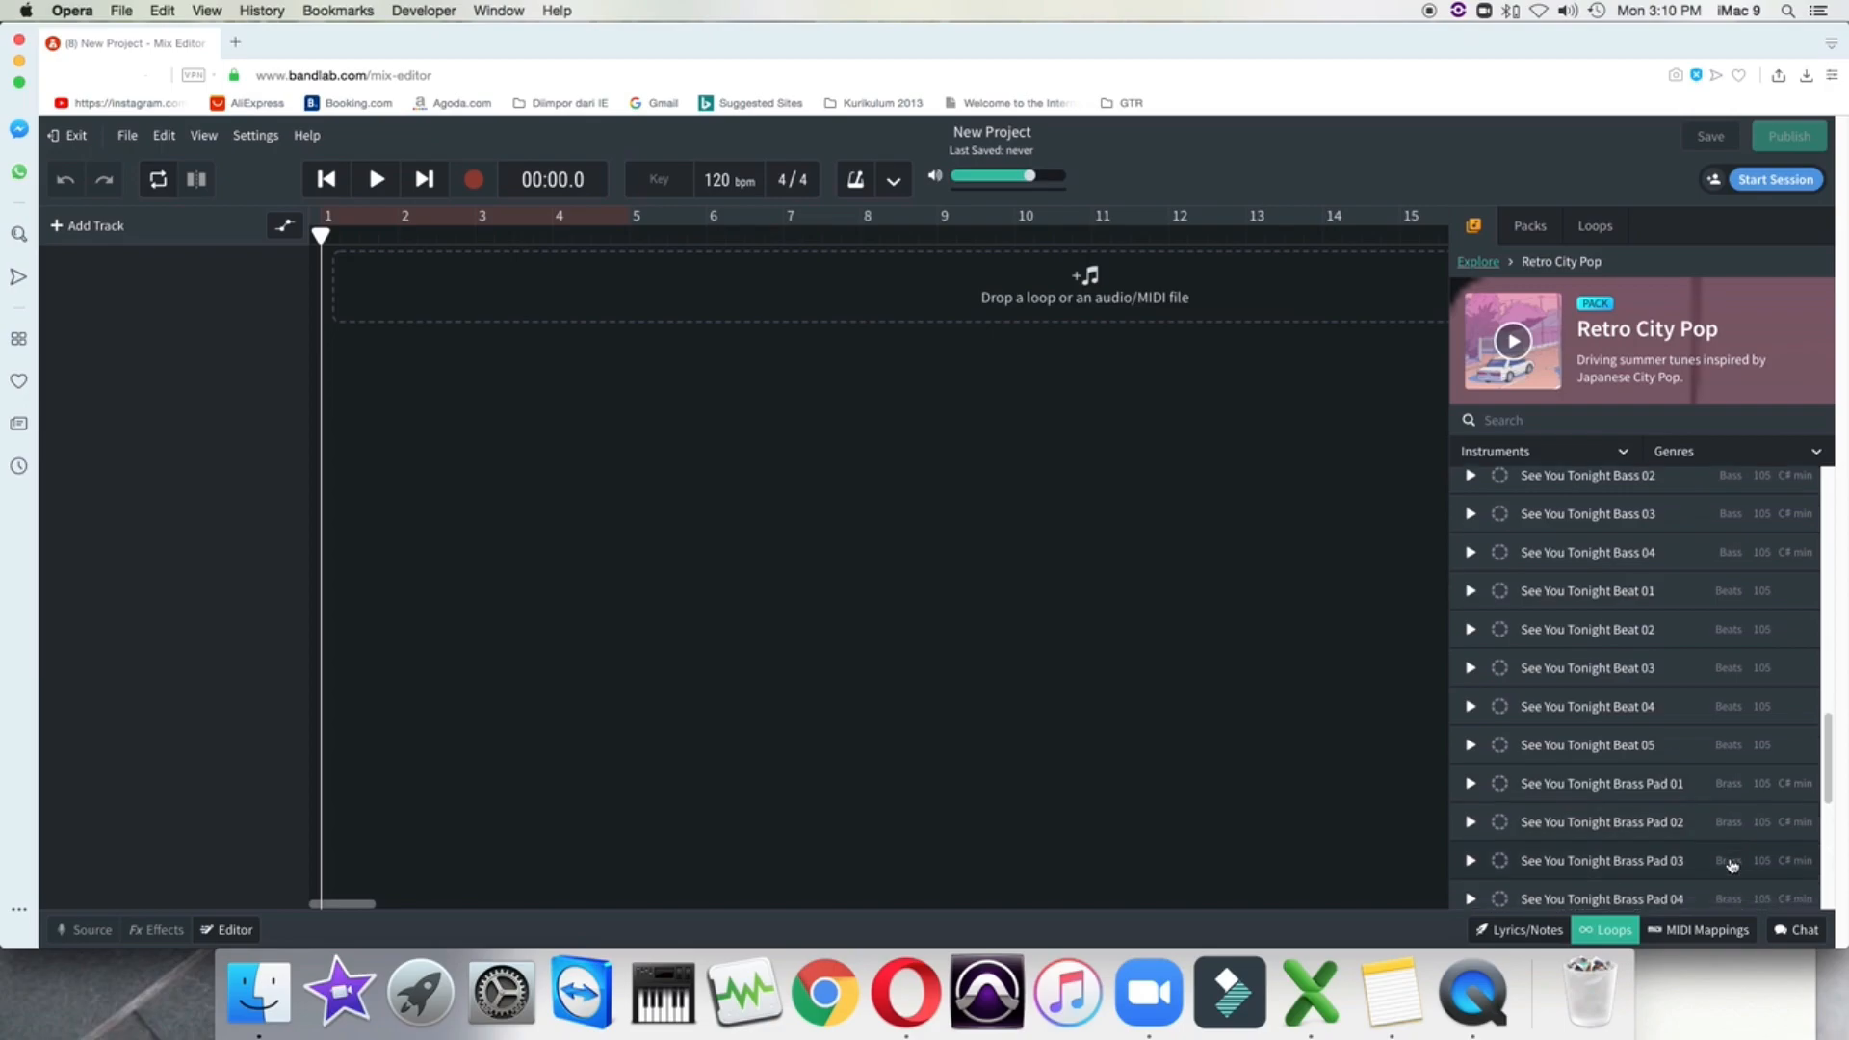
pyautogui.scroll(-12, 1721, 860)
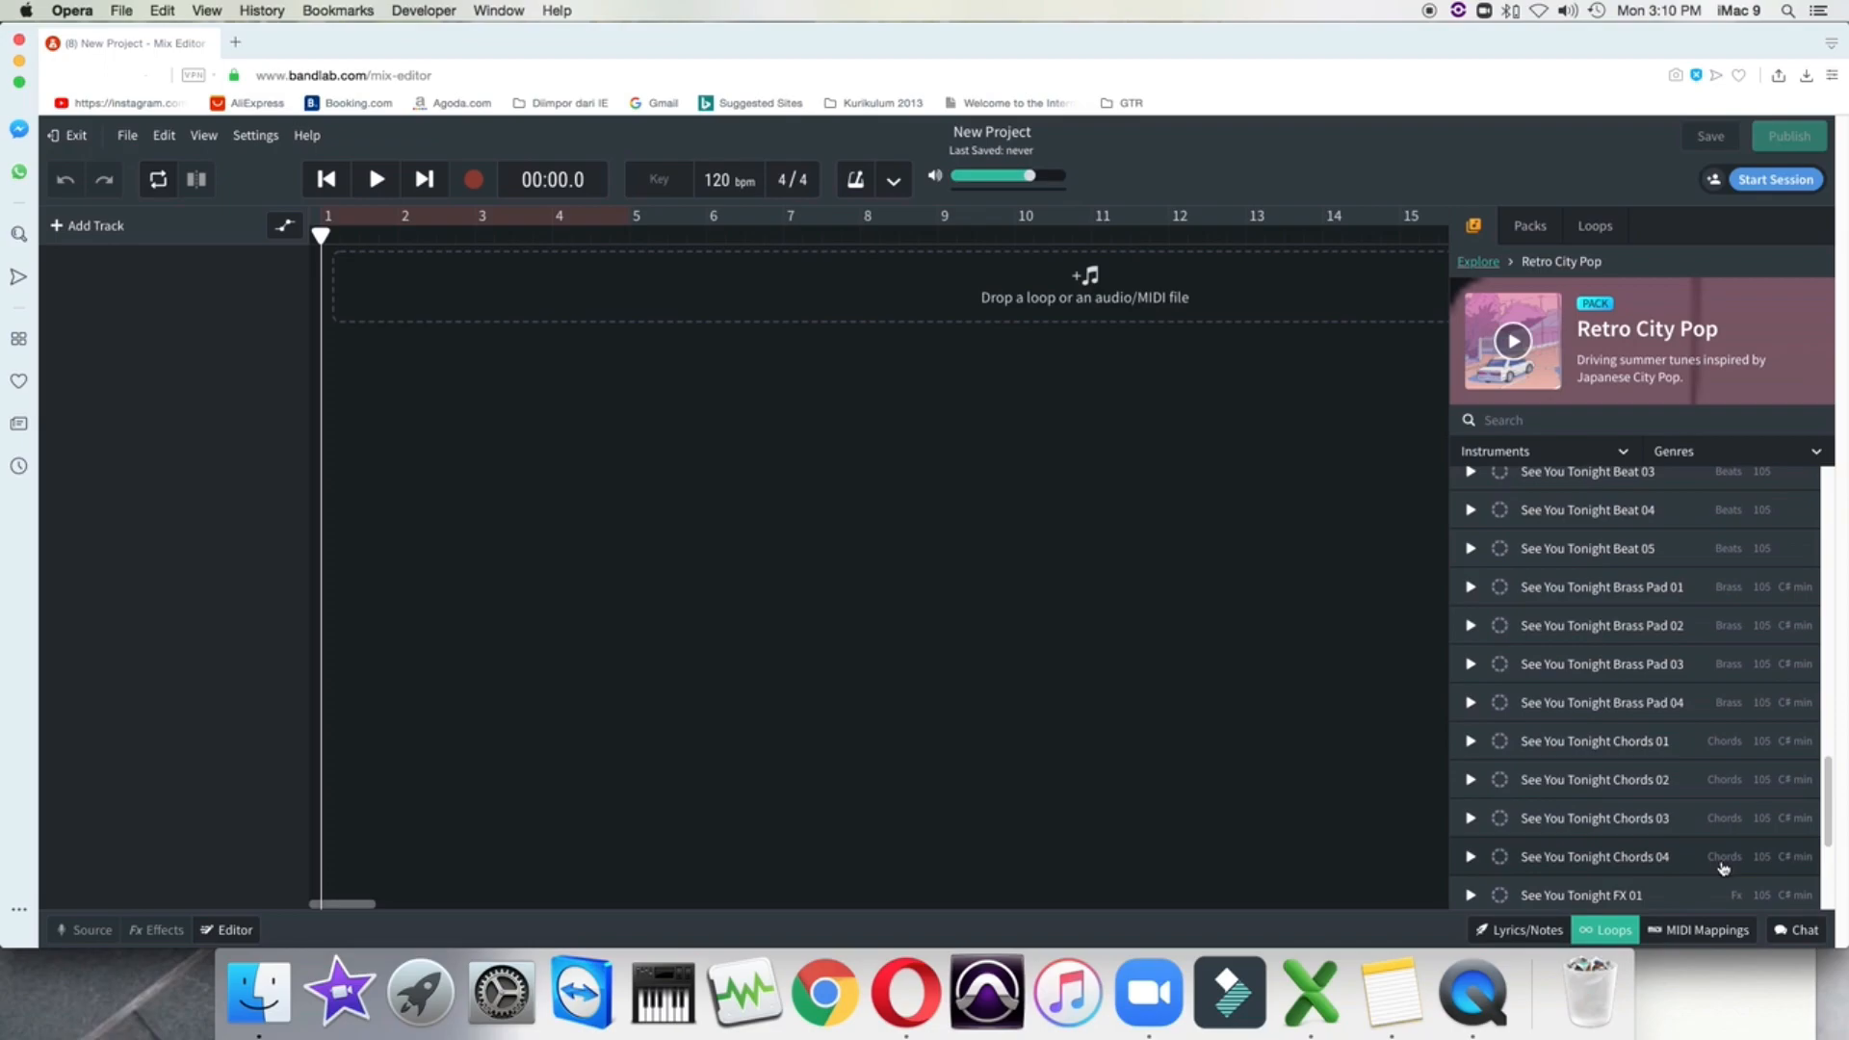
pyautogui.scroll(-1, 1722, 869)
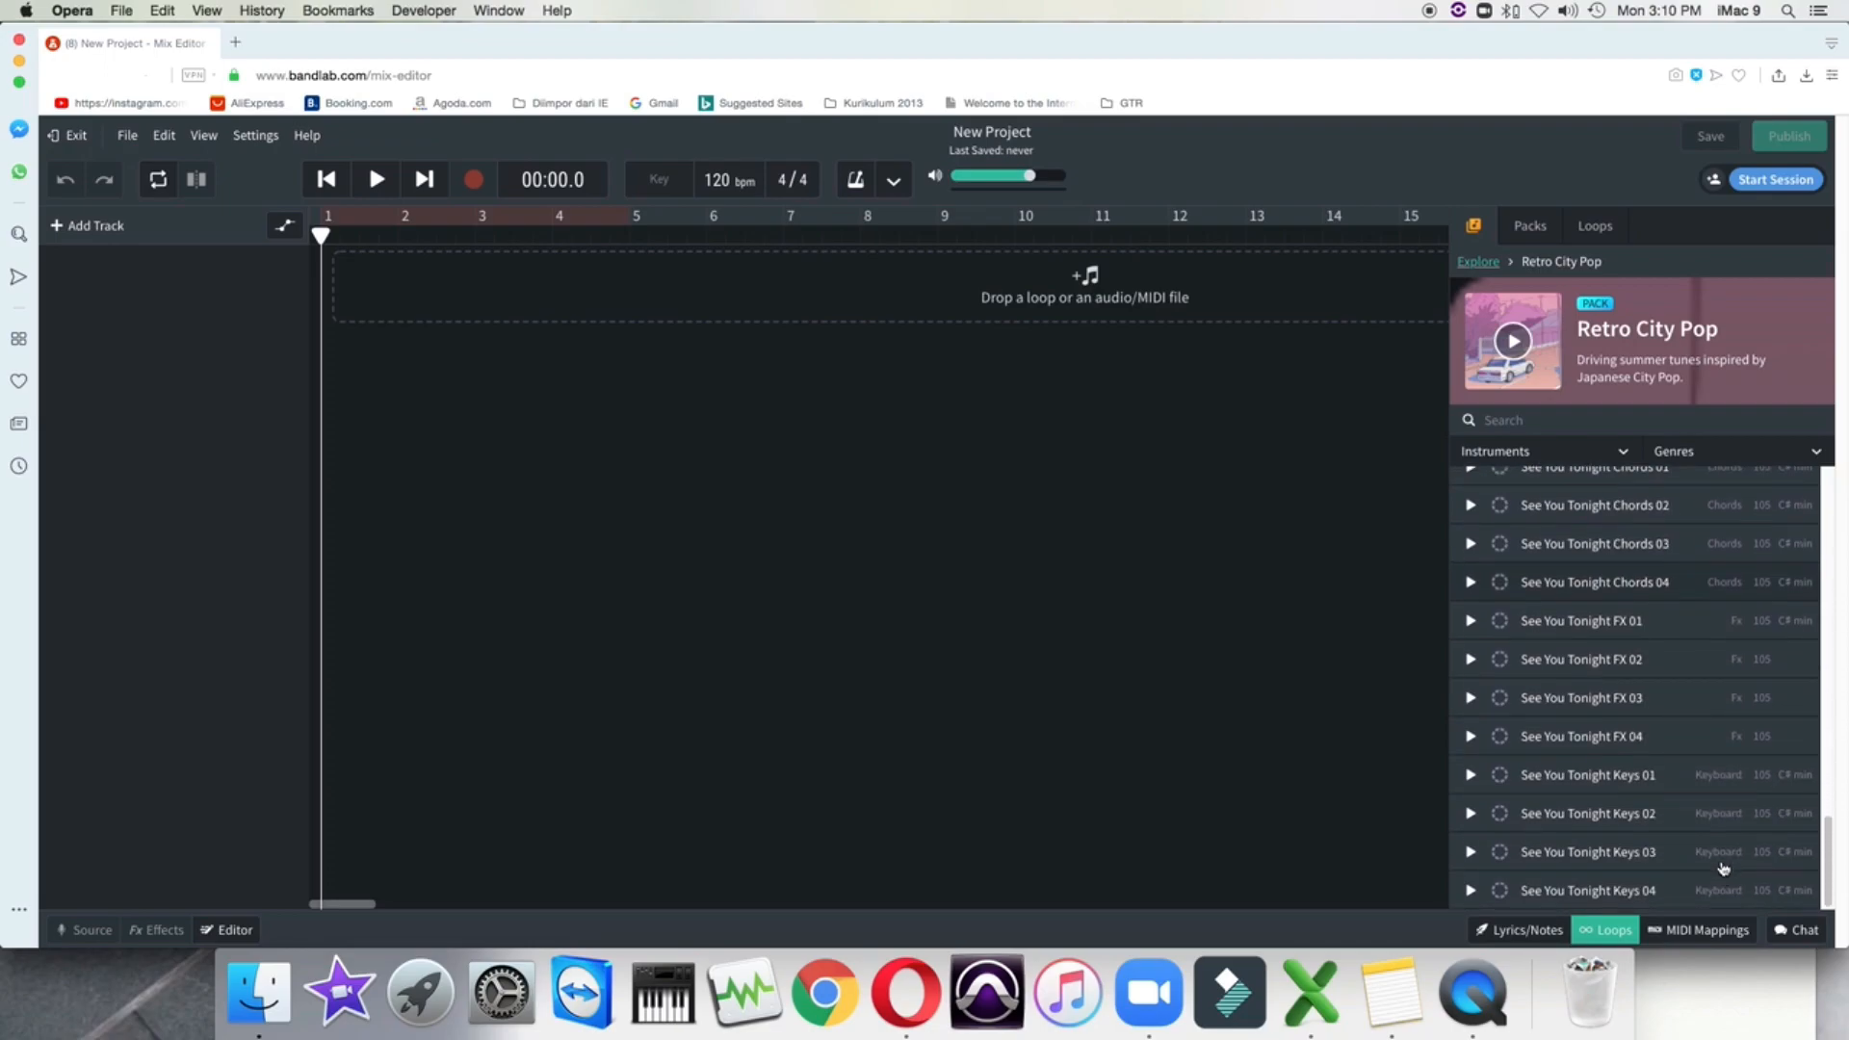
# Compare the tempo and key listed for the Magic Time and See You Tonight loops
pyautogui.scroll(20, 1723, 868)
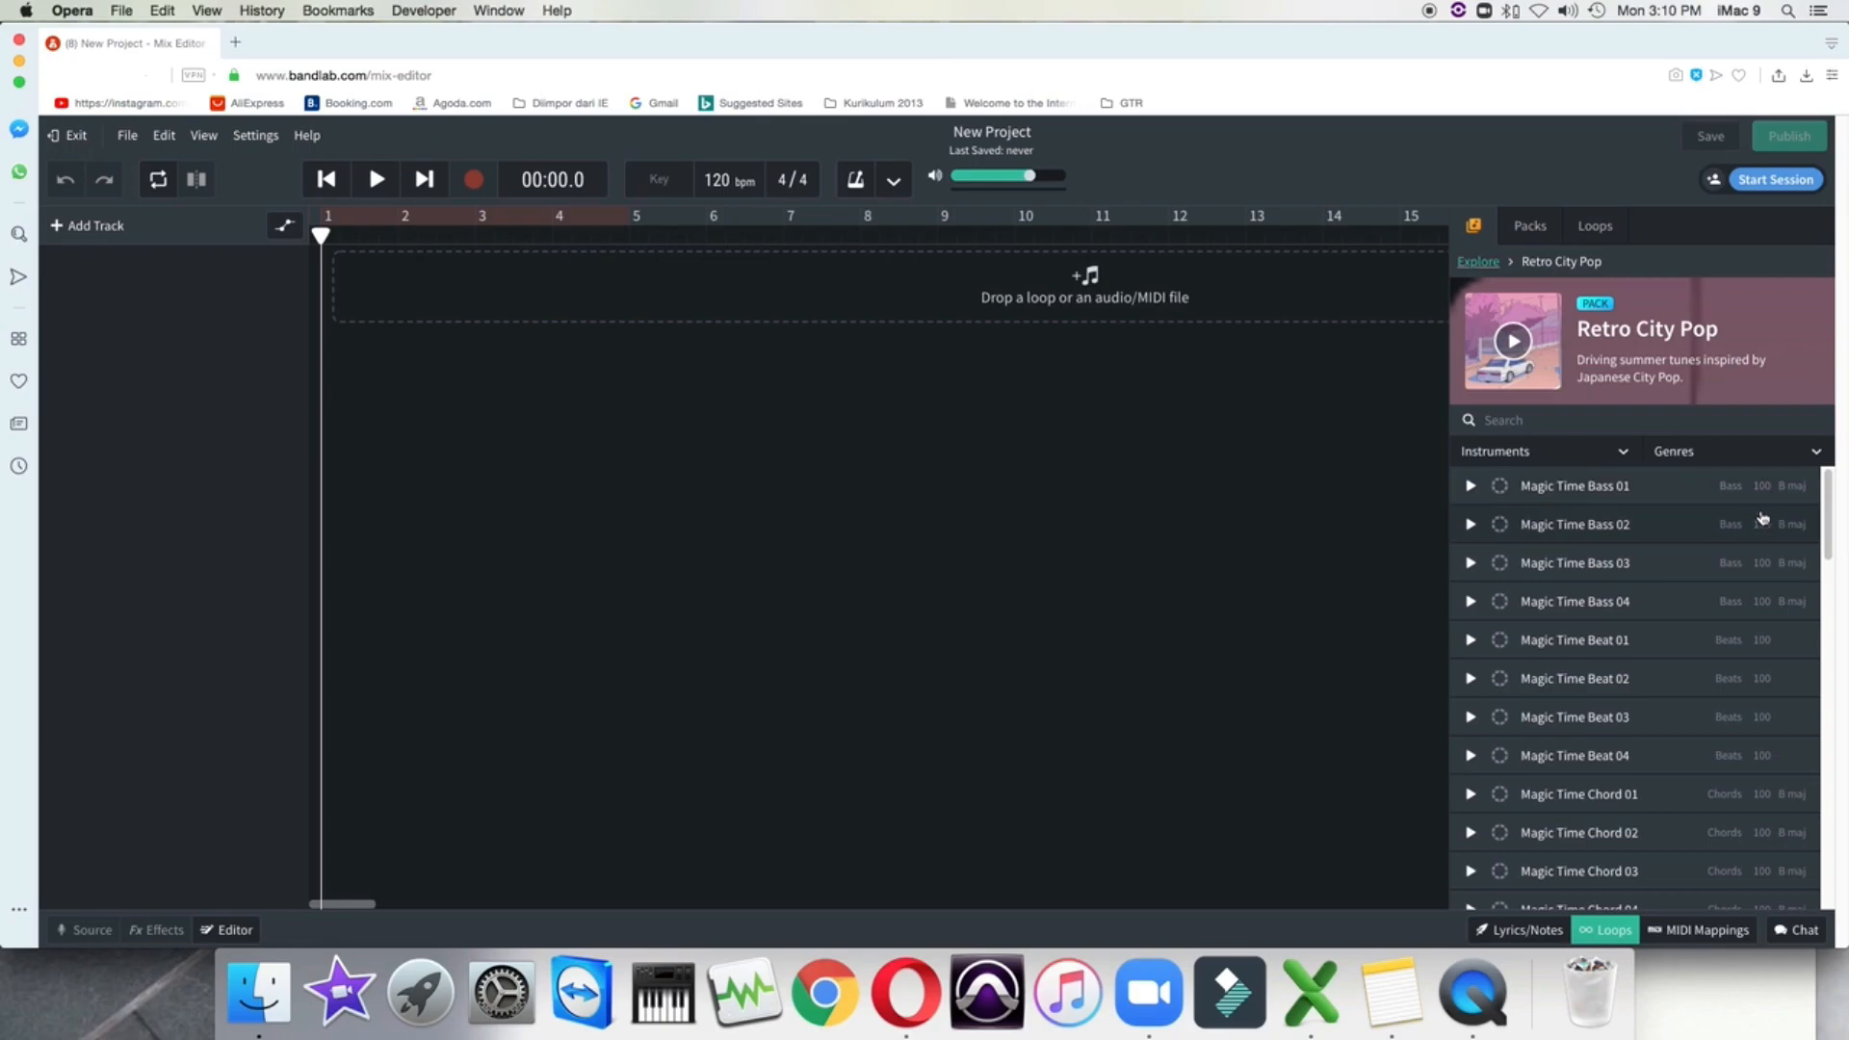
pyautogui.scroll(-5, 1761, 861)
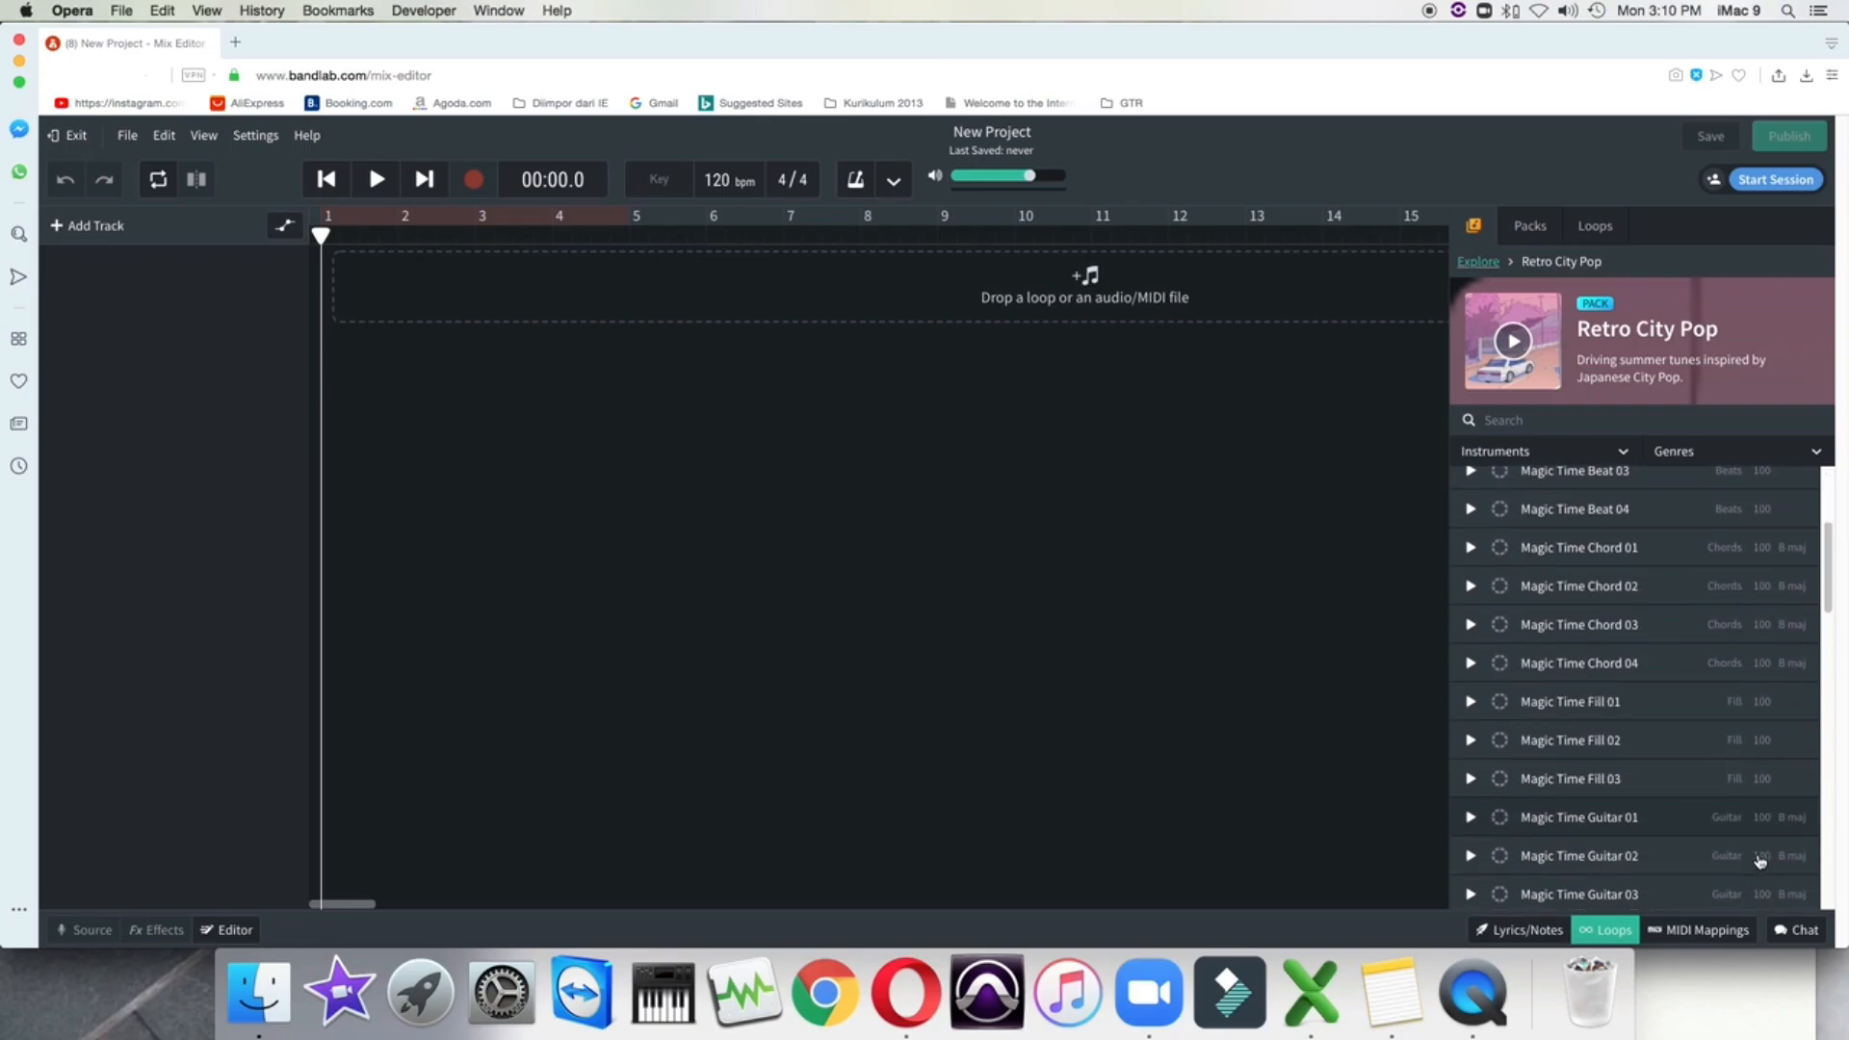
pyautogui.scroll(-15, 1761, 844)
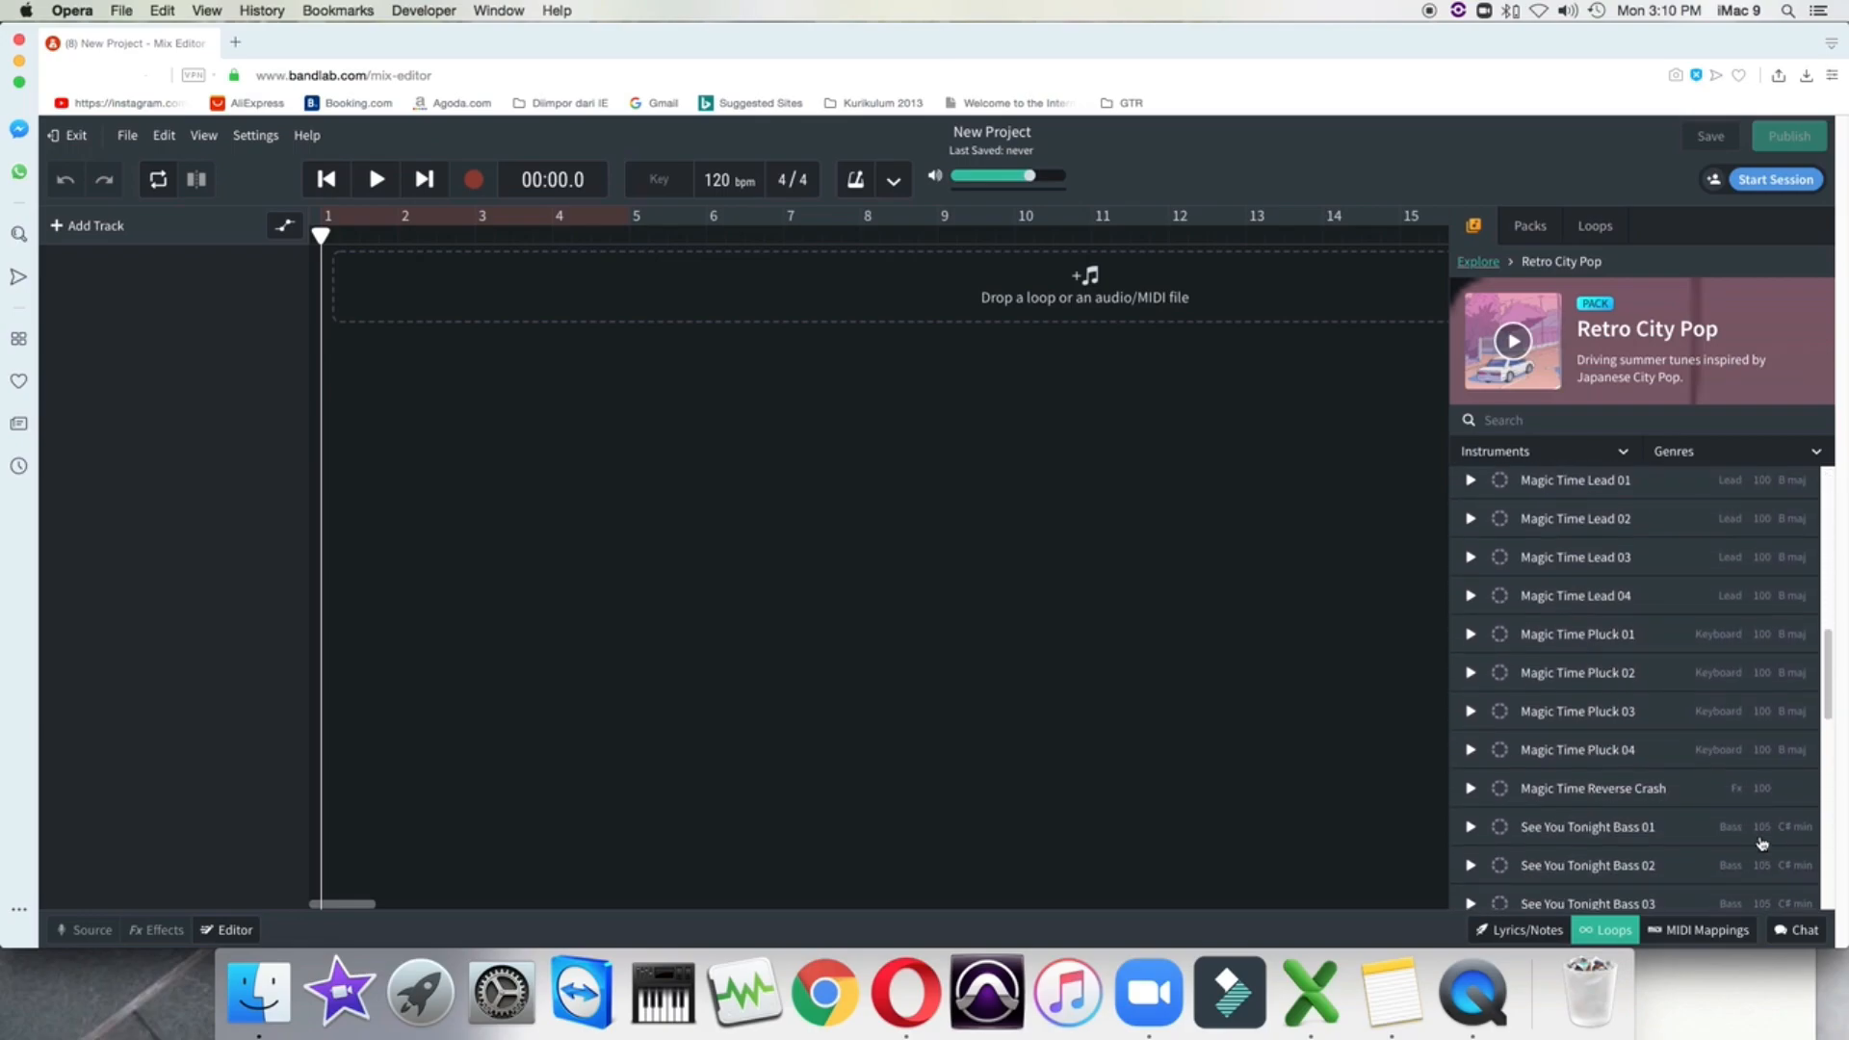
pyautogui.scroll(-5, 1759, 849)
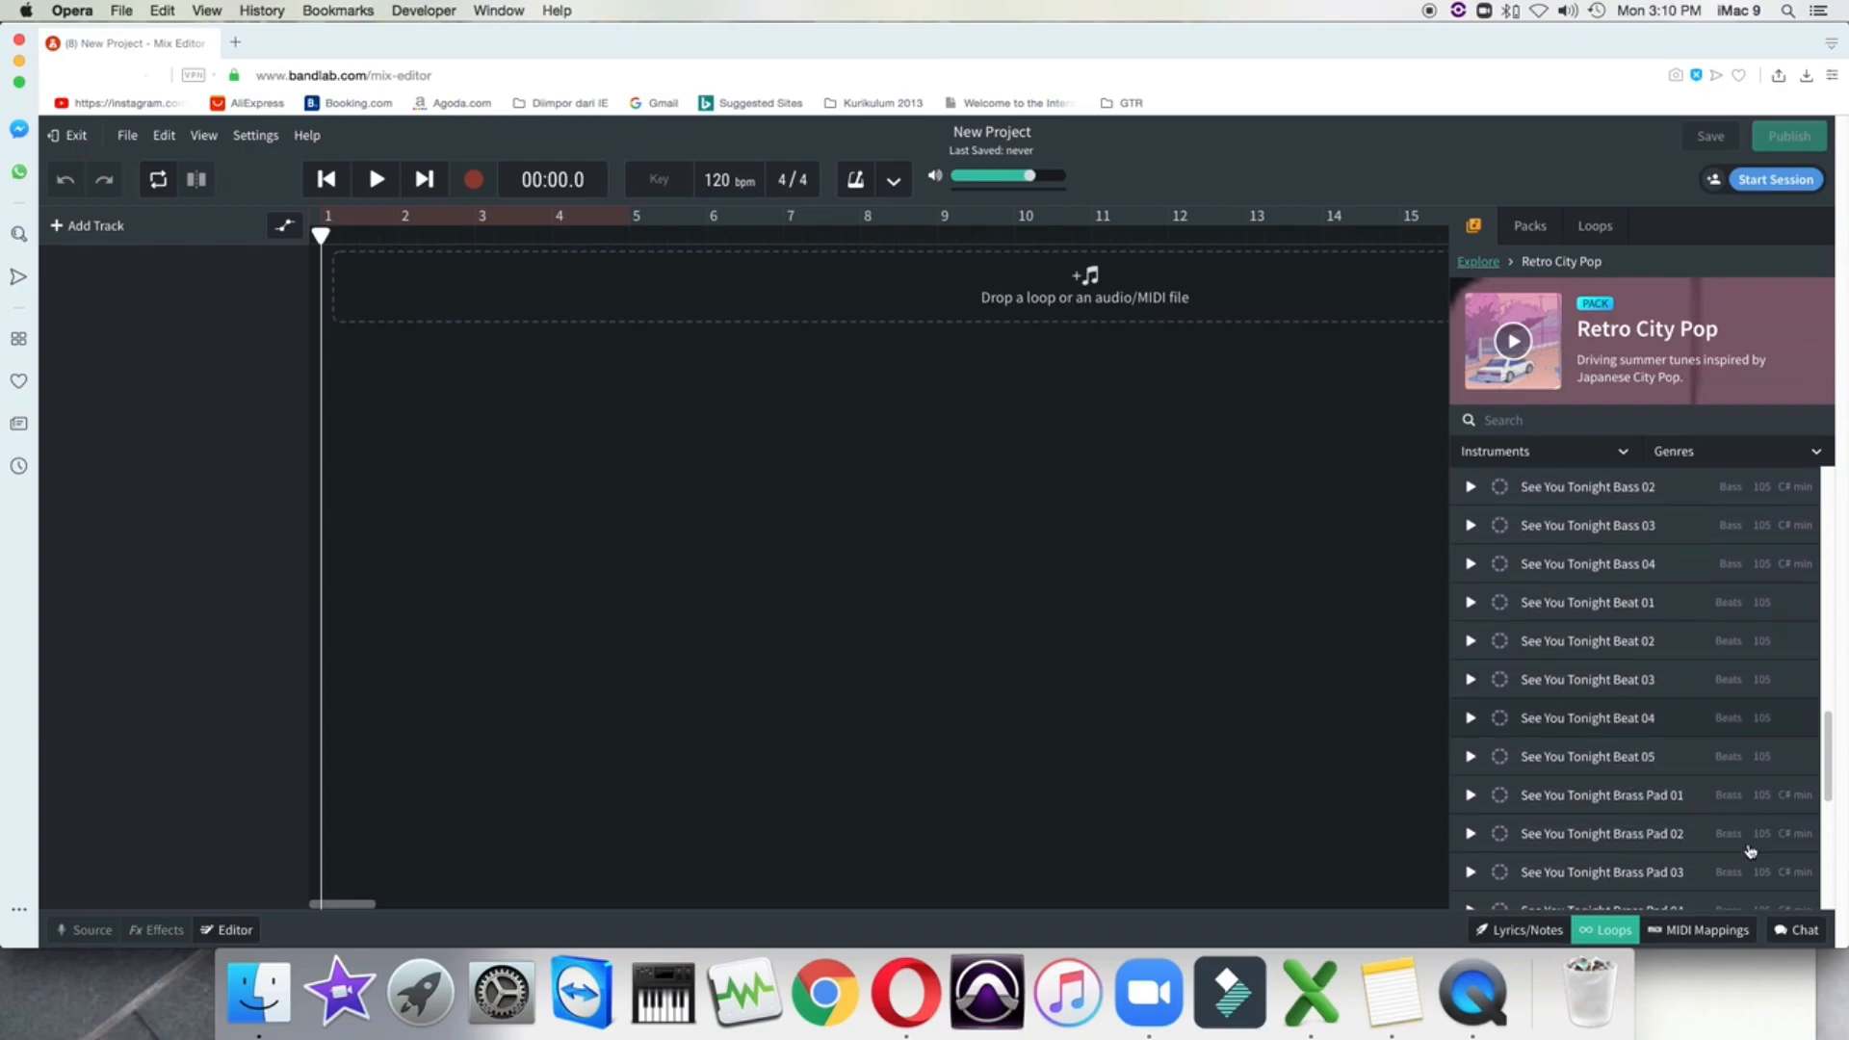
pyautogui.scroll(-7, 1758, 855)
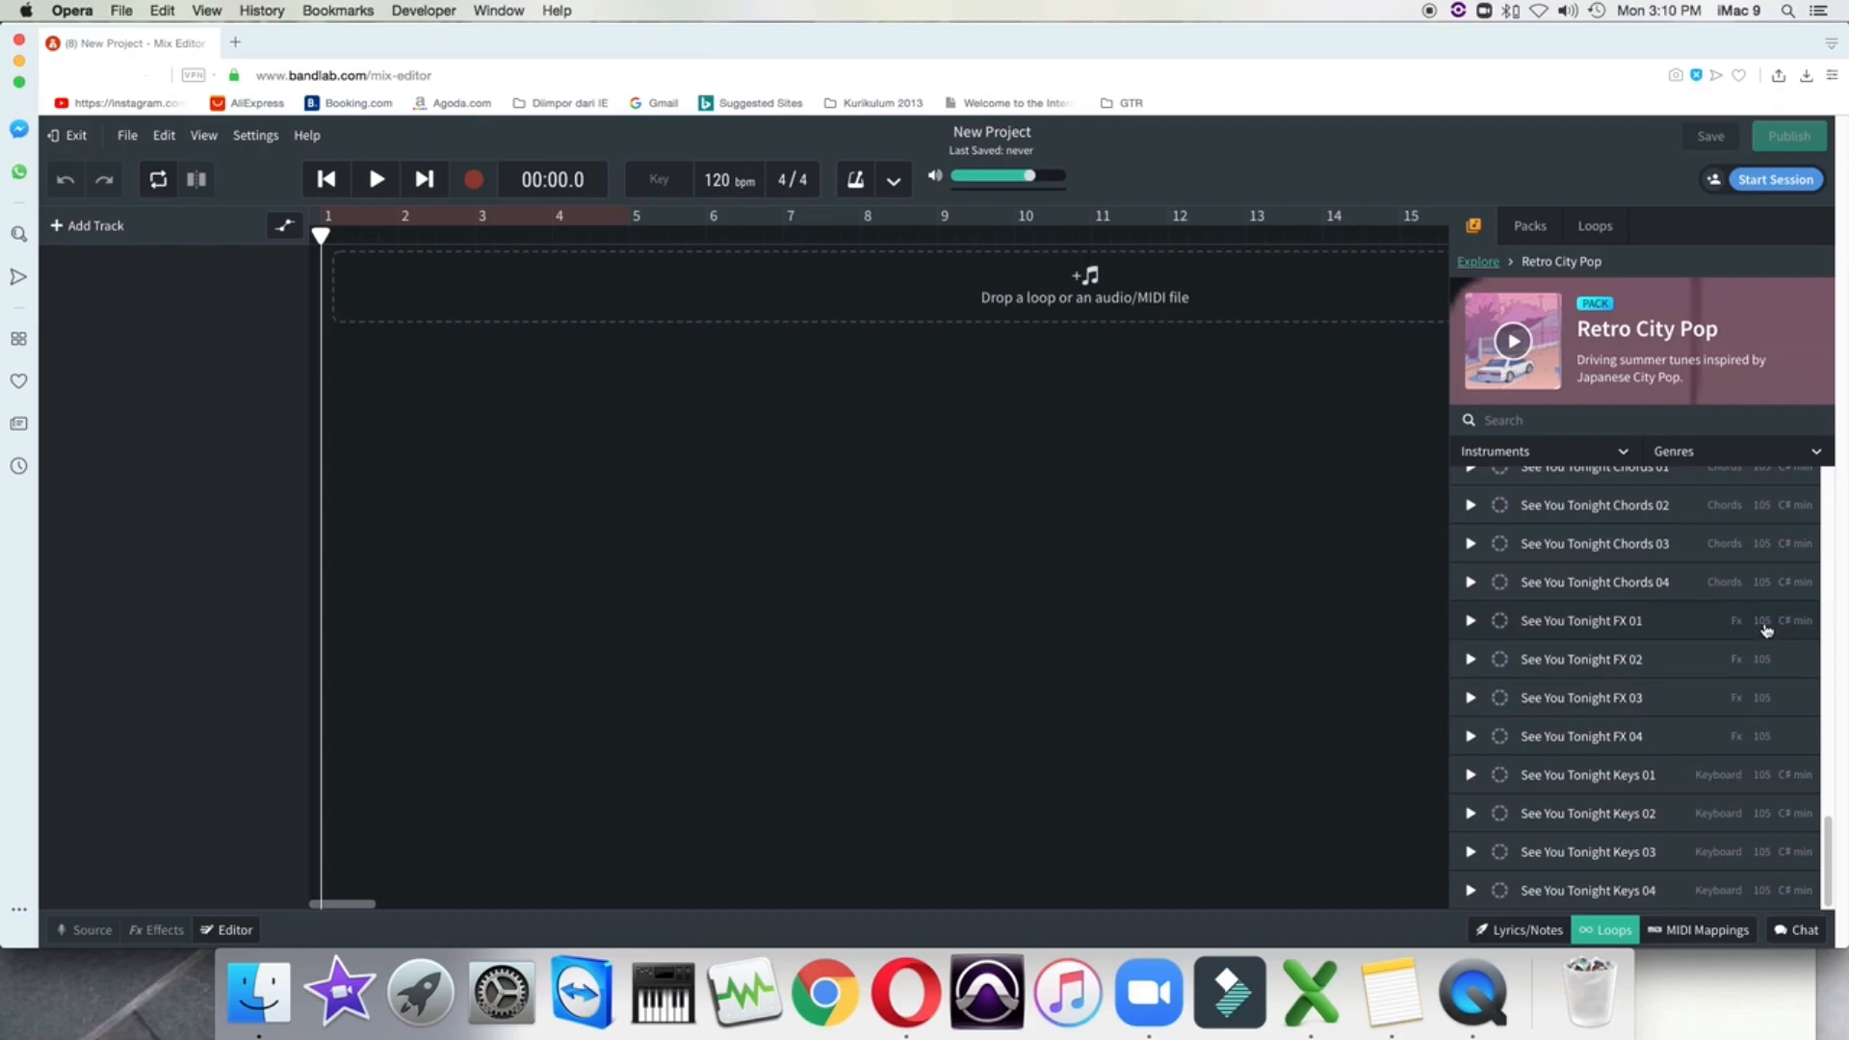
pyautogui.scroll(5, 1772, 627)
pyautogui.scroll(10, 1769, 639)
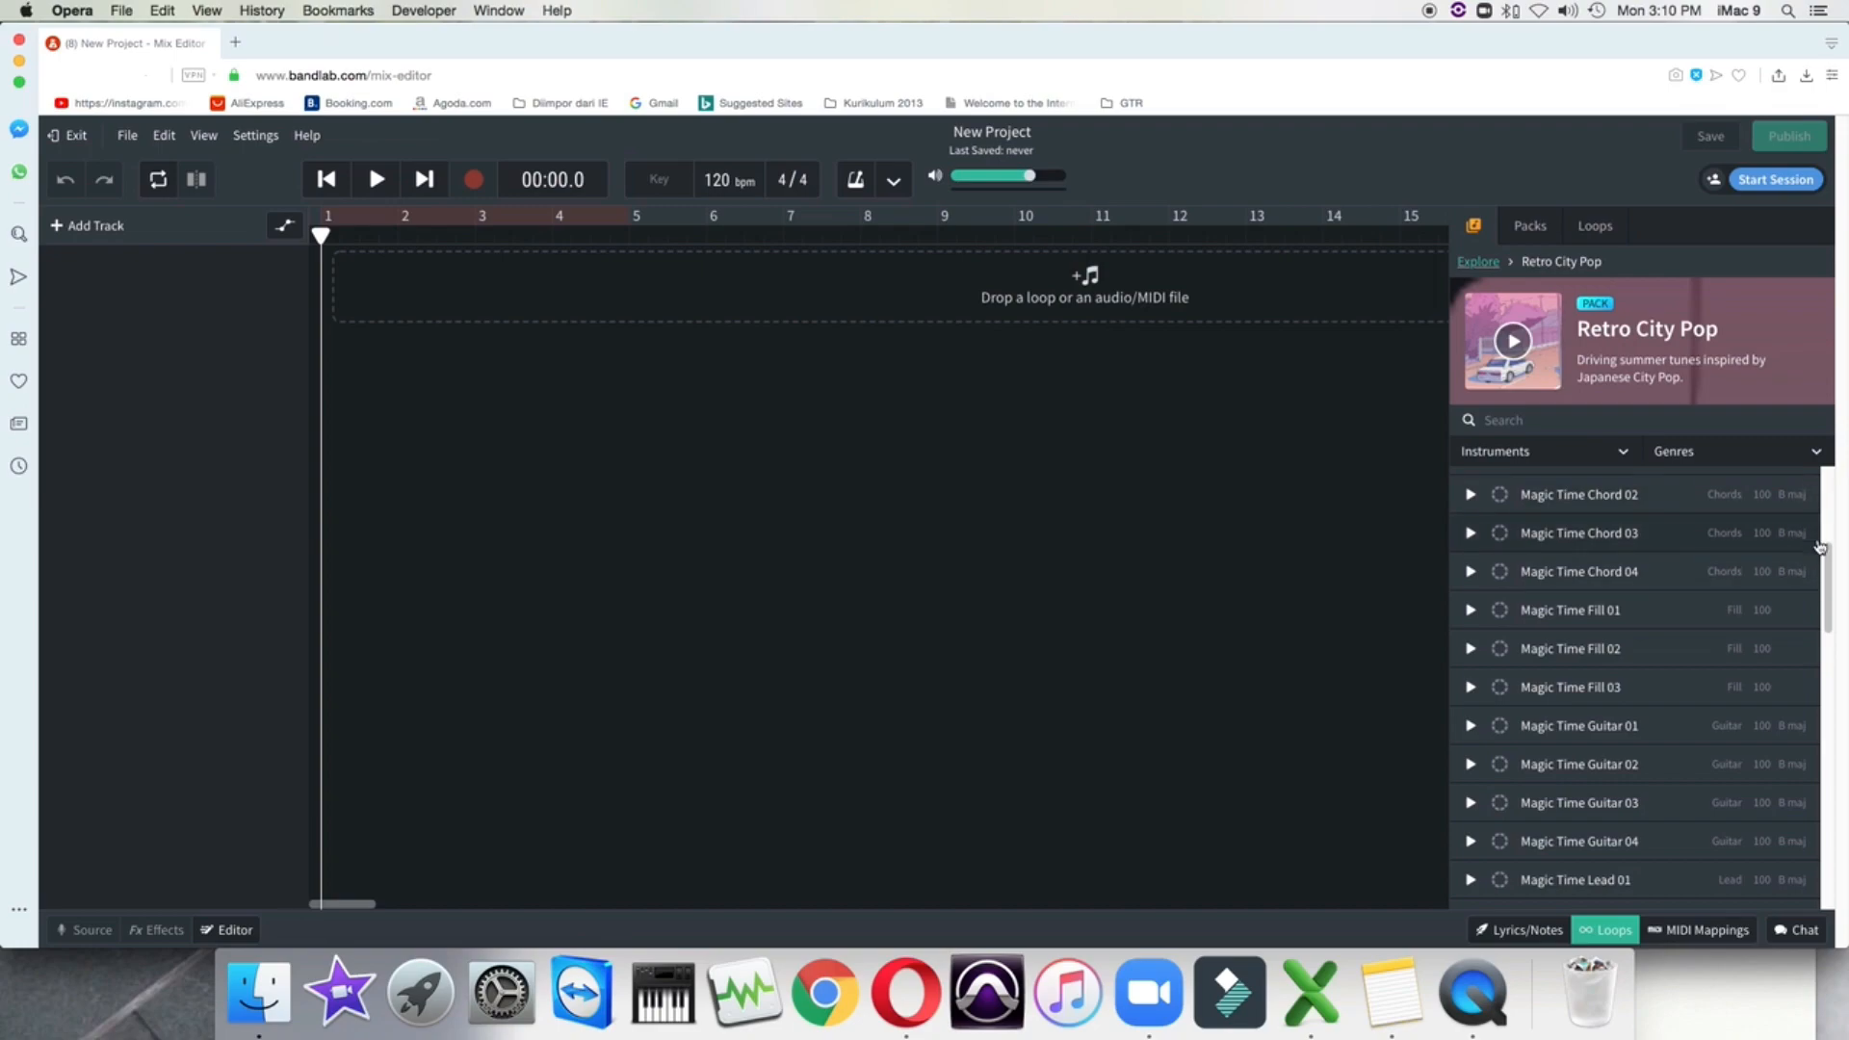
pyautogui.scroll(-5, 1810, 732)
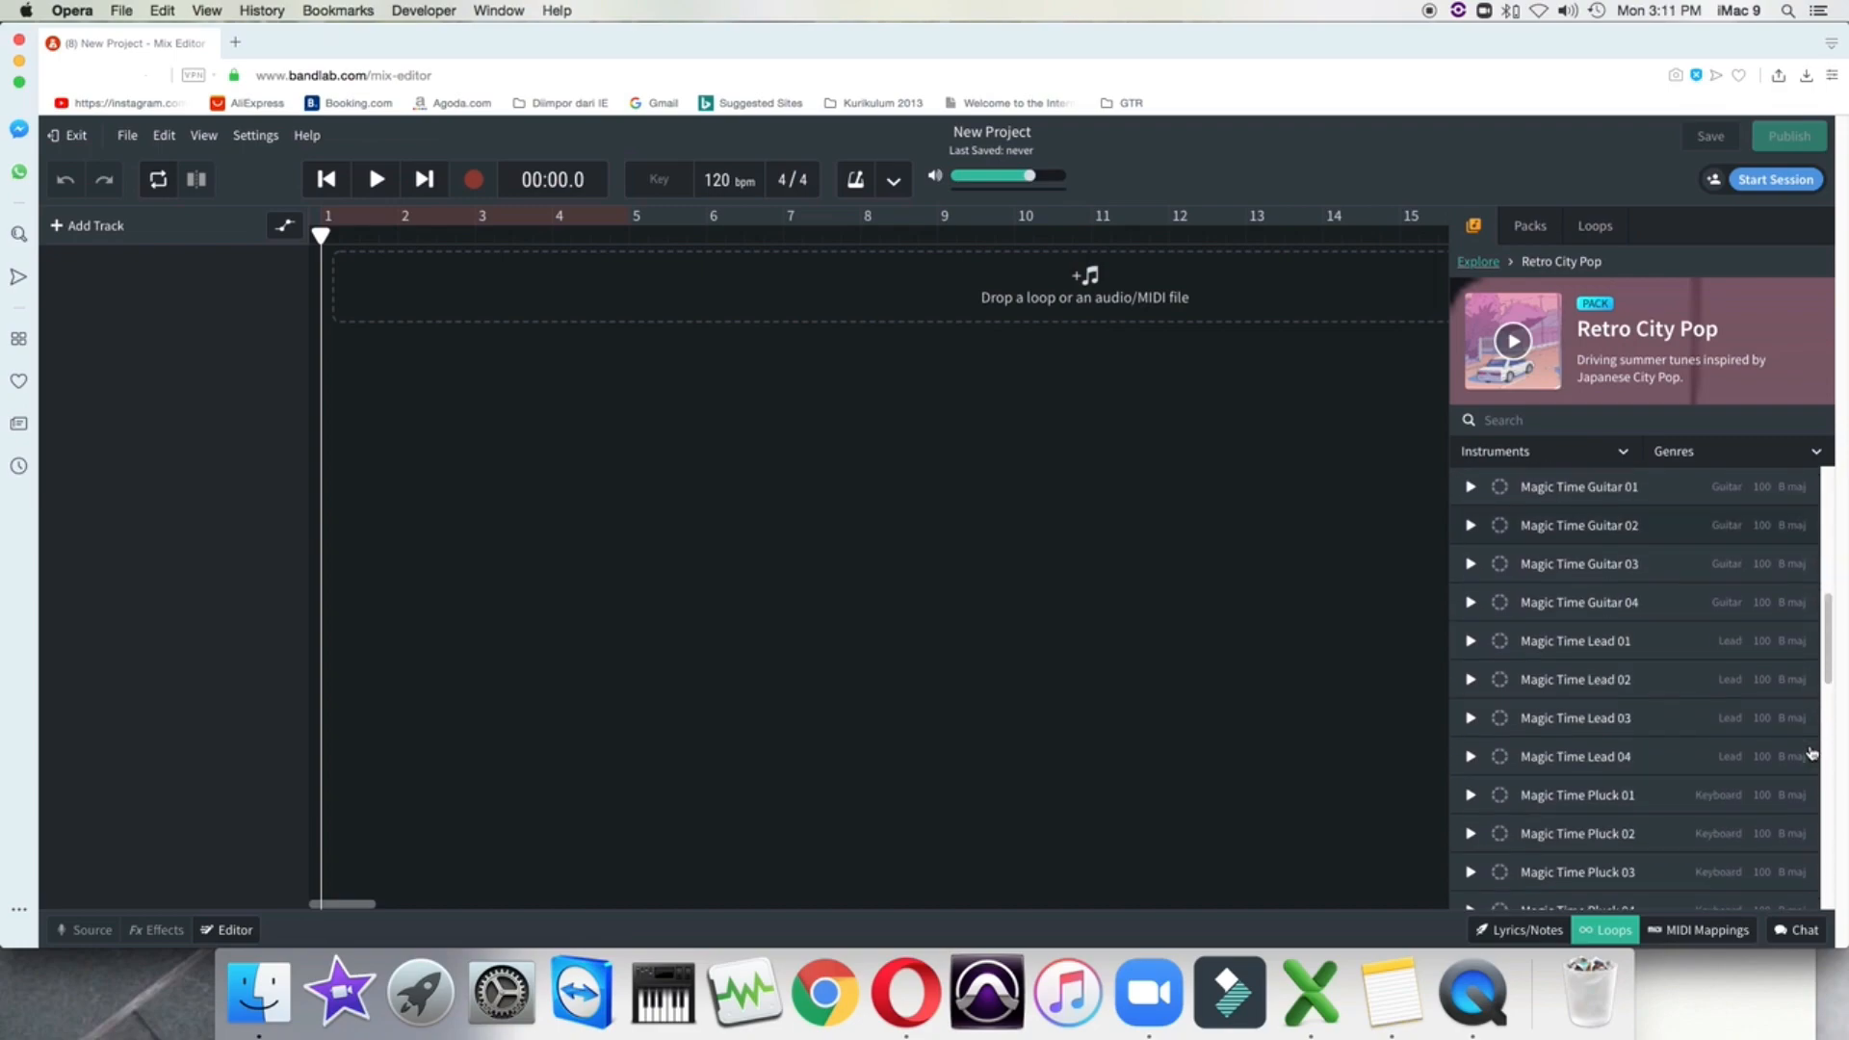
# Preview the Magic Time Fill 01 loop in the Retro City Pop pack and stop it
pyautogui.scroll(3, 1800, 751)
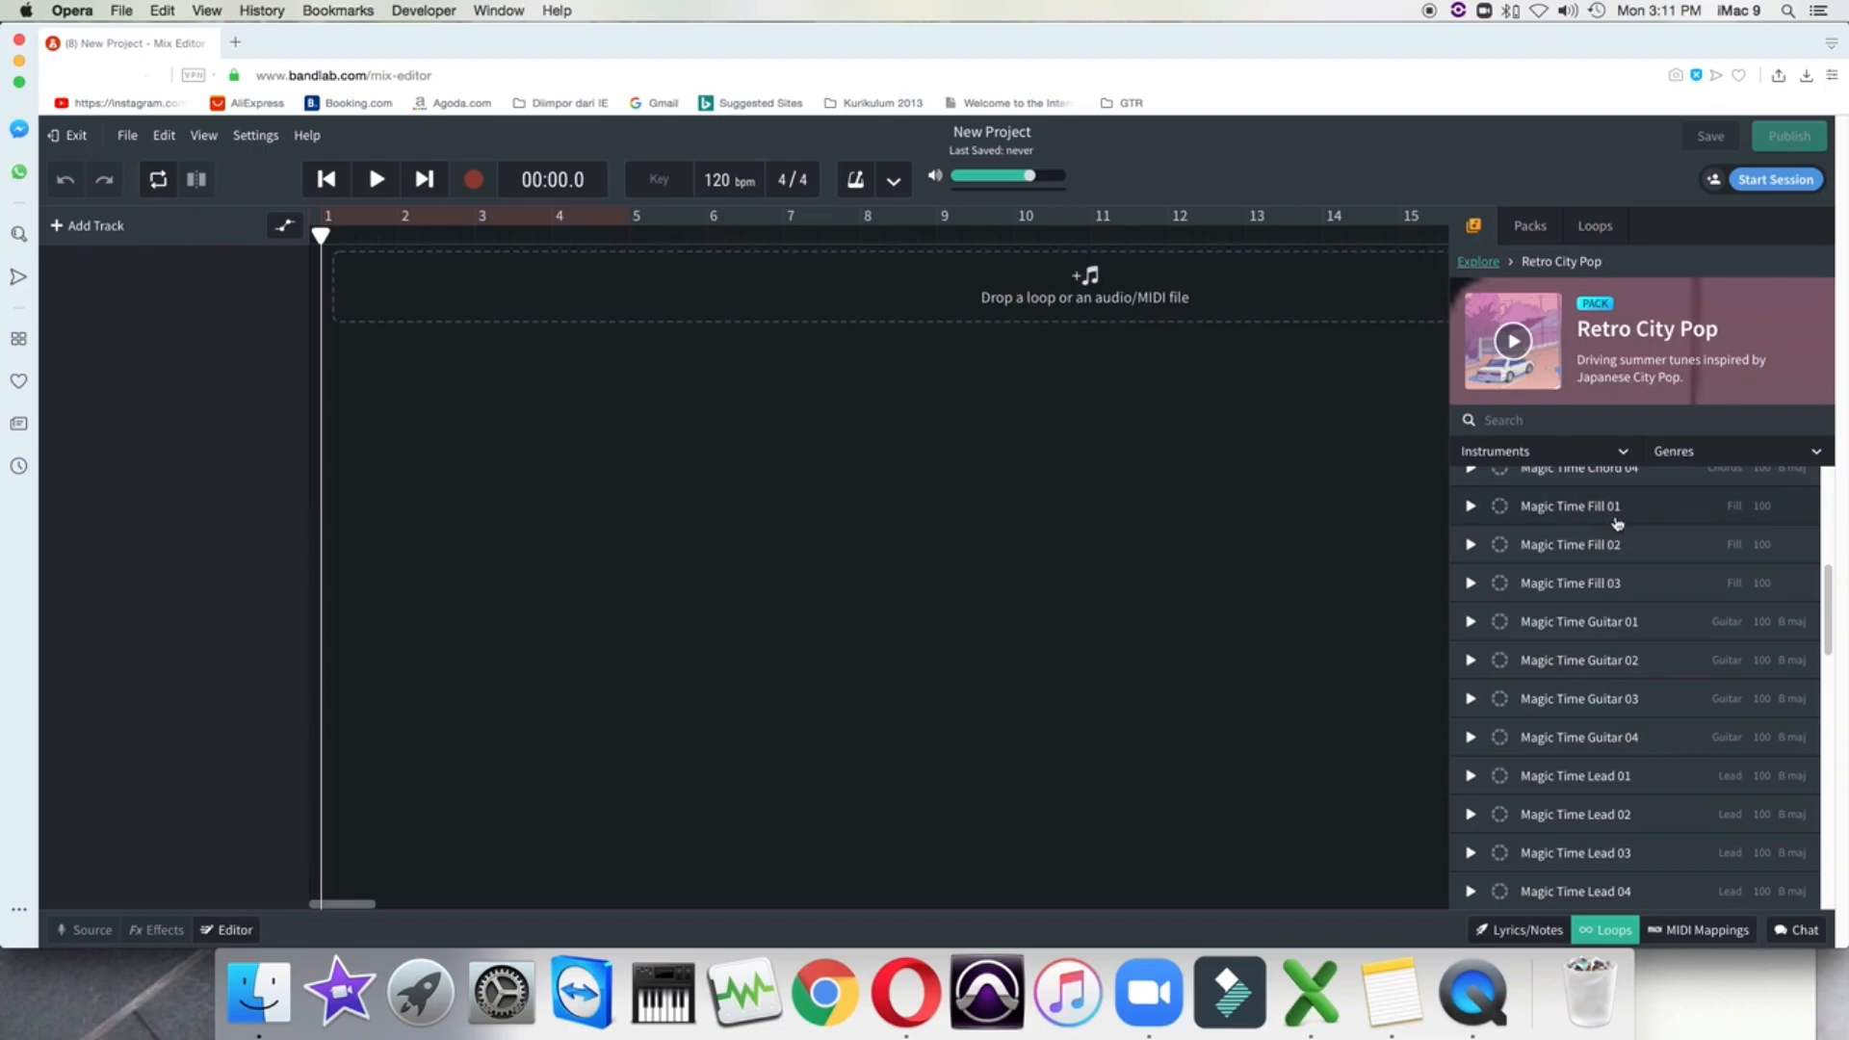
pyautogui.click(1470, 508)
pyautogui.click(1471, 508)
# Review the instrument, tempo and key of the See You Tonight loops down to the end of the pack
pyautogui.scroll(-3, 1723, 693)
pyautogui.scroll(-5, 1733, 717)
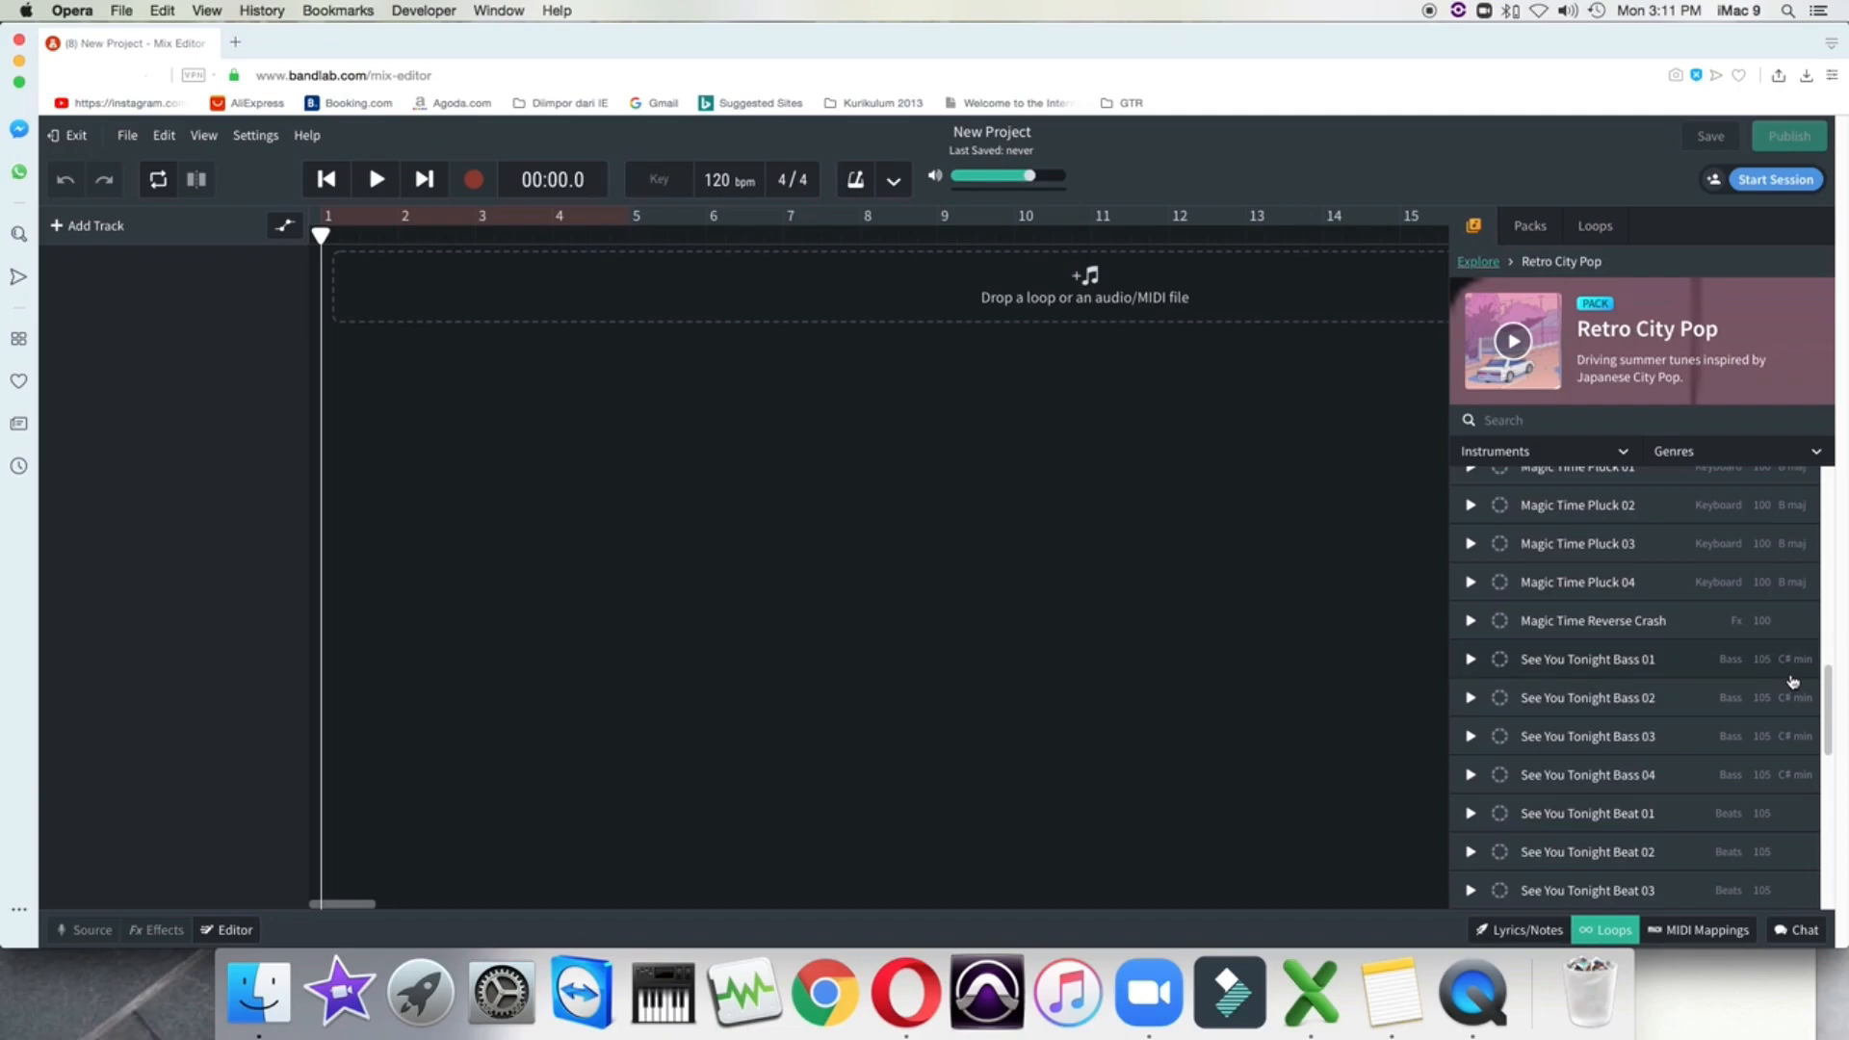
pyautogui.scroll(-5, 1796, 681)
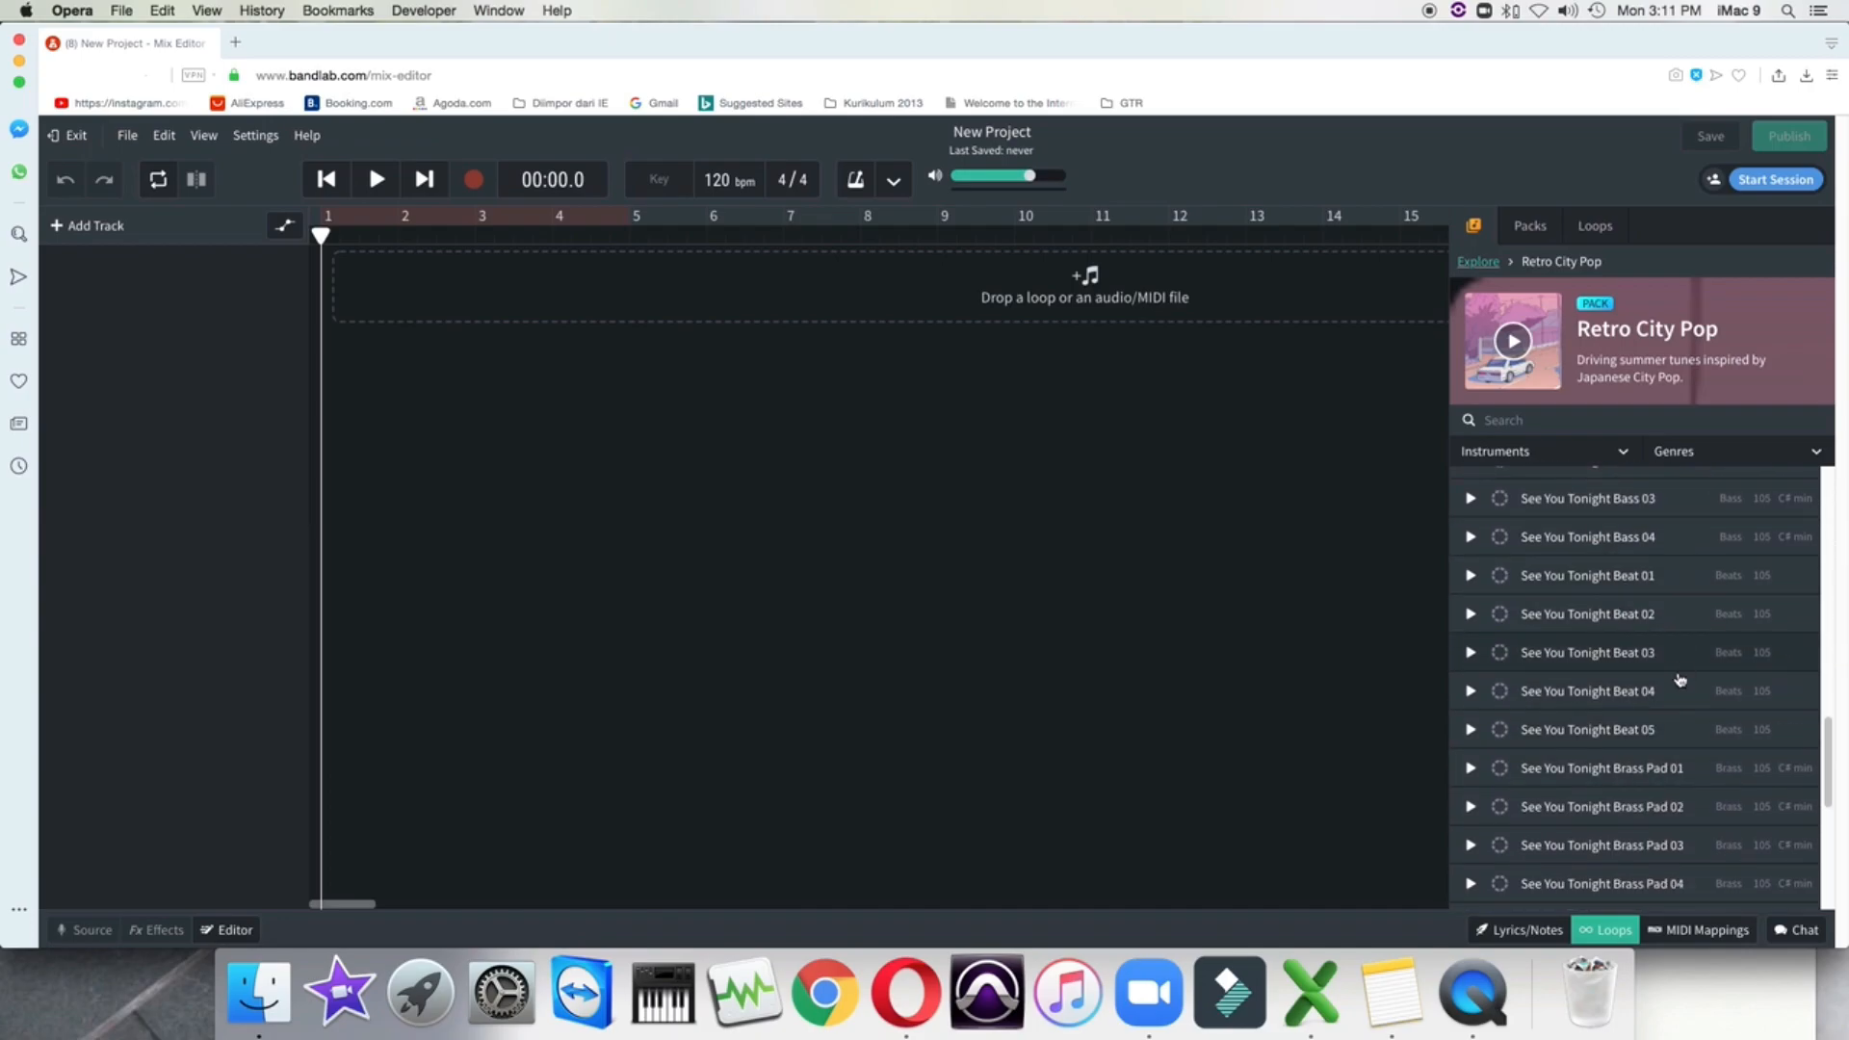
pyautogui.scroll(-8, 1728, 772)
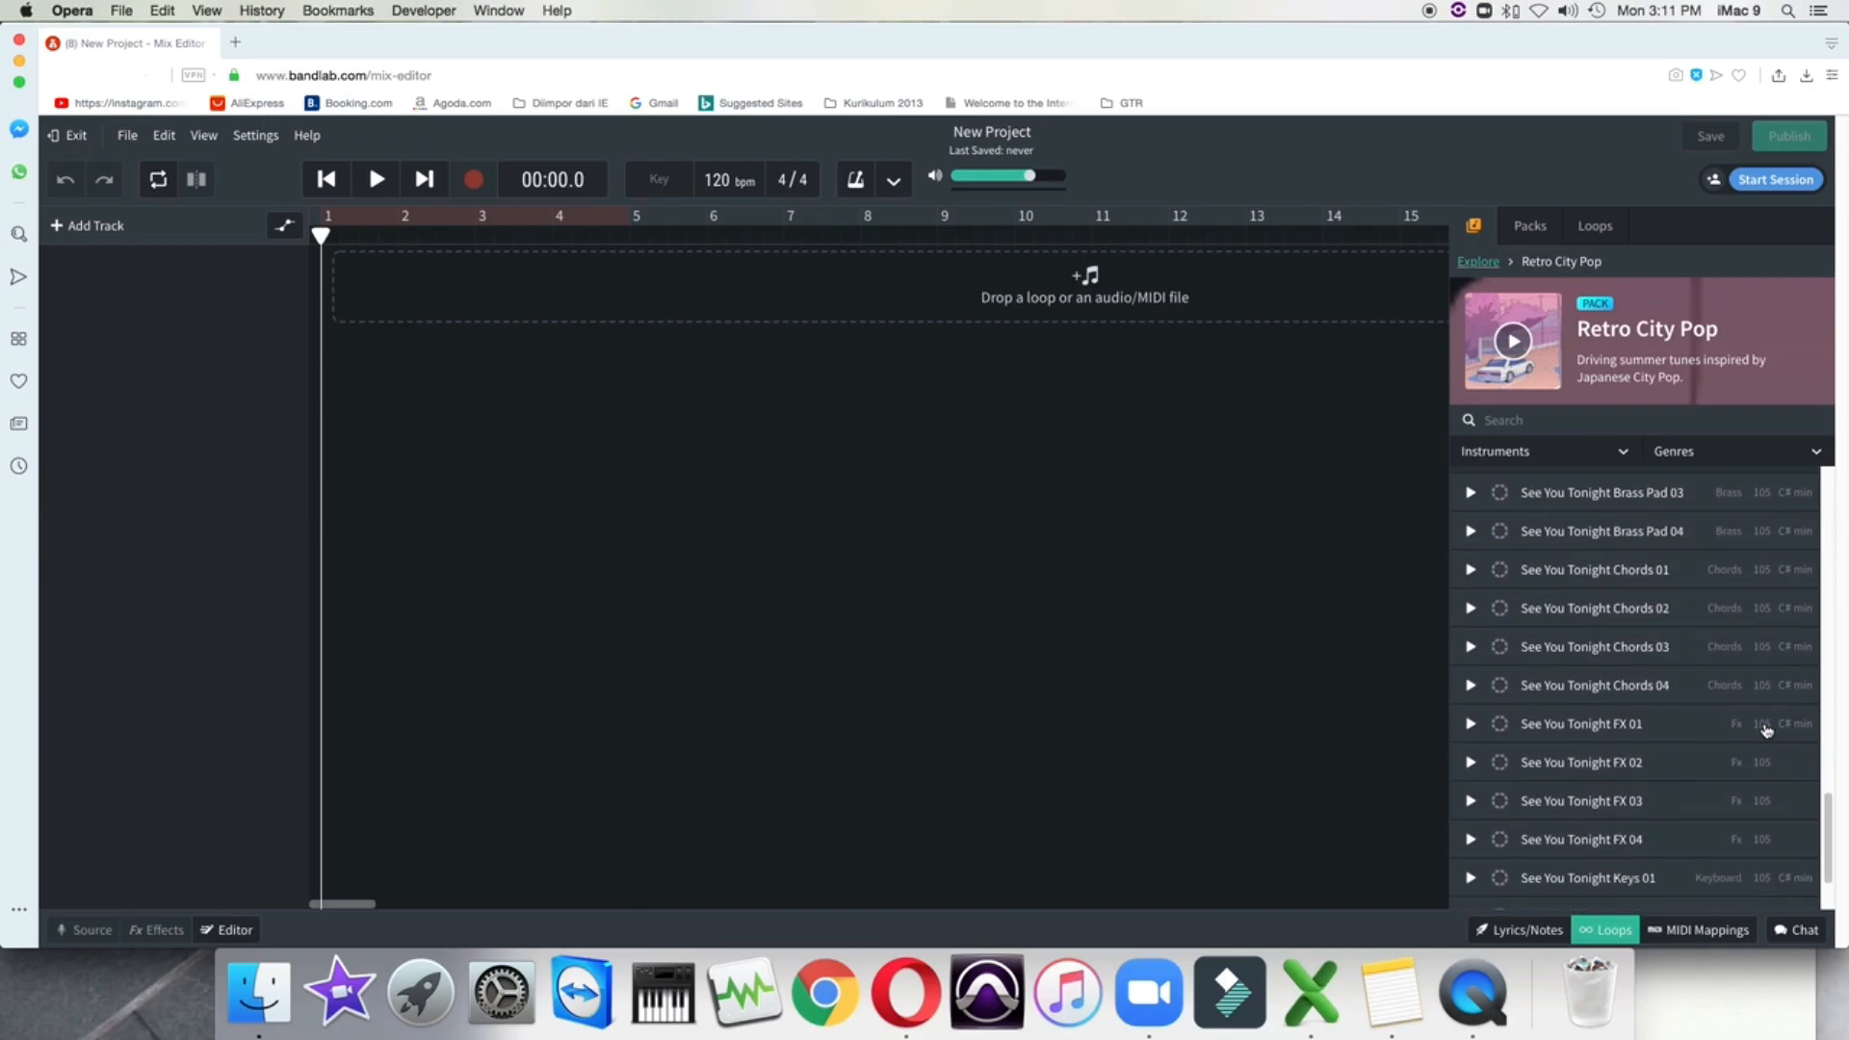
pyautogui.scroll(-3, 1804, 758)
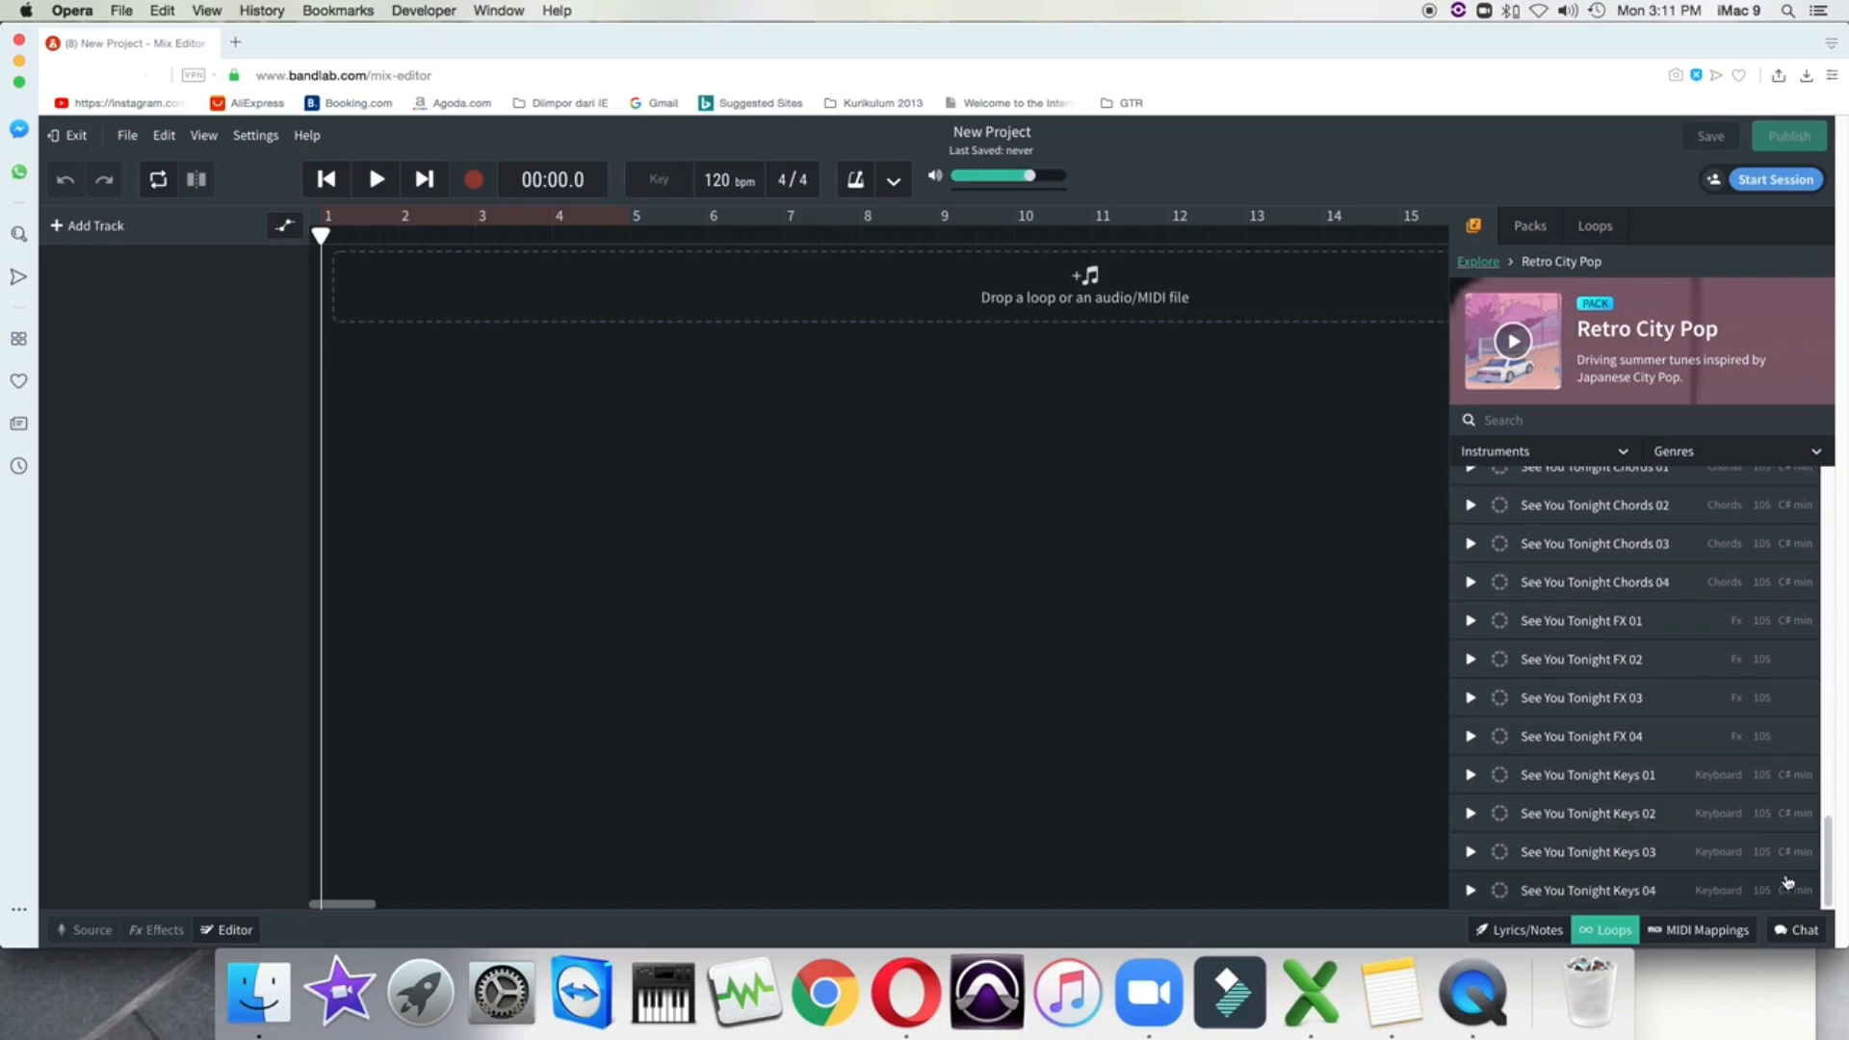
# Preview Magic Time Chord 01, add it to the timeline as a new track and align its region to bar 1
pyautogui.scroll(5, 1746, 643)
pyautogui.scroll(10, 1746, 641)
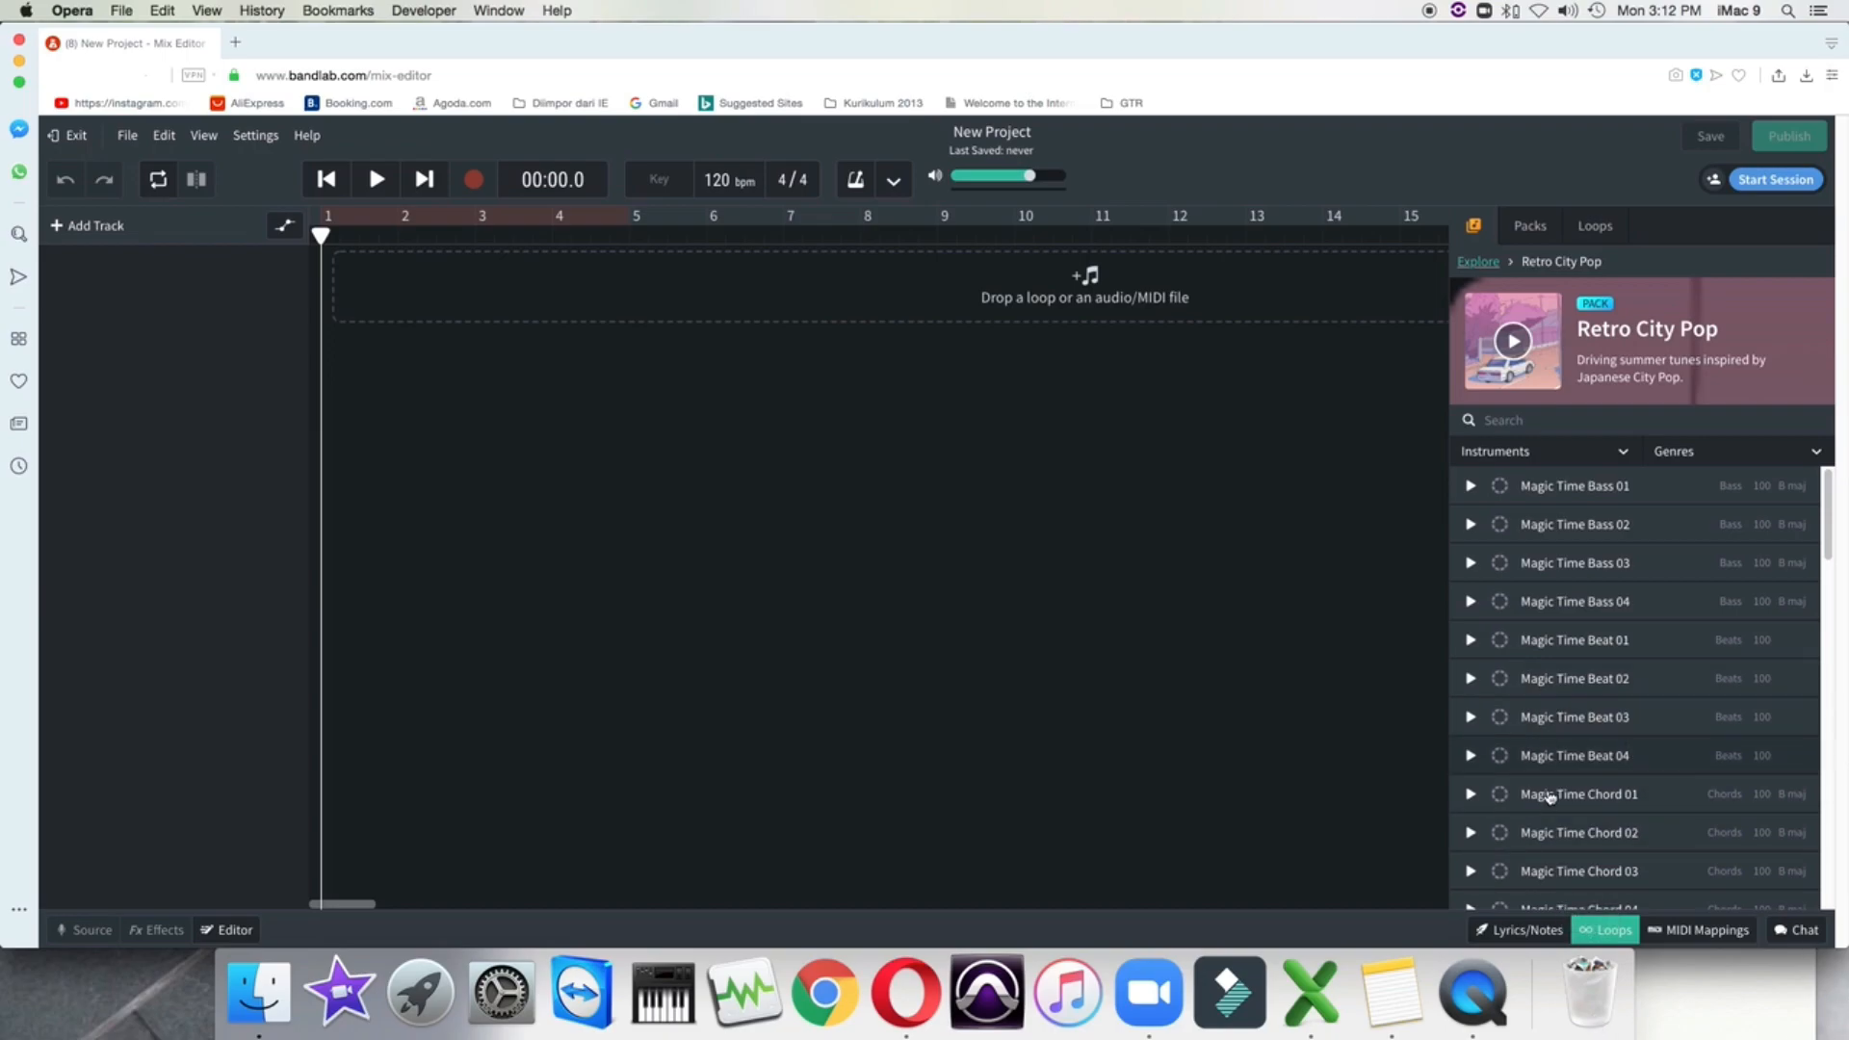
pyautogui.click(1471, 795)
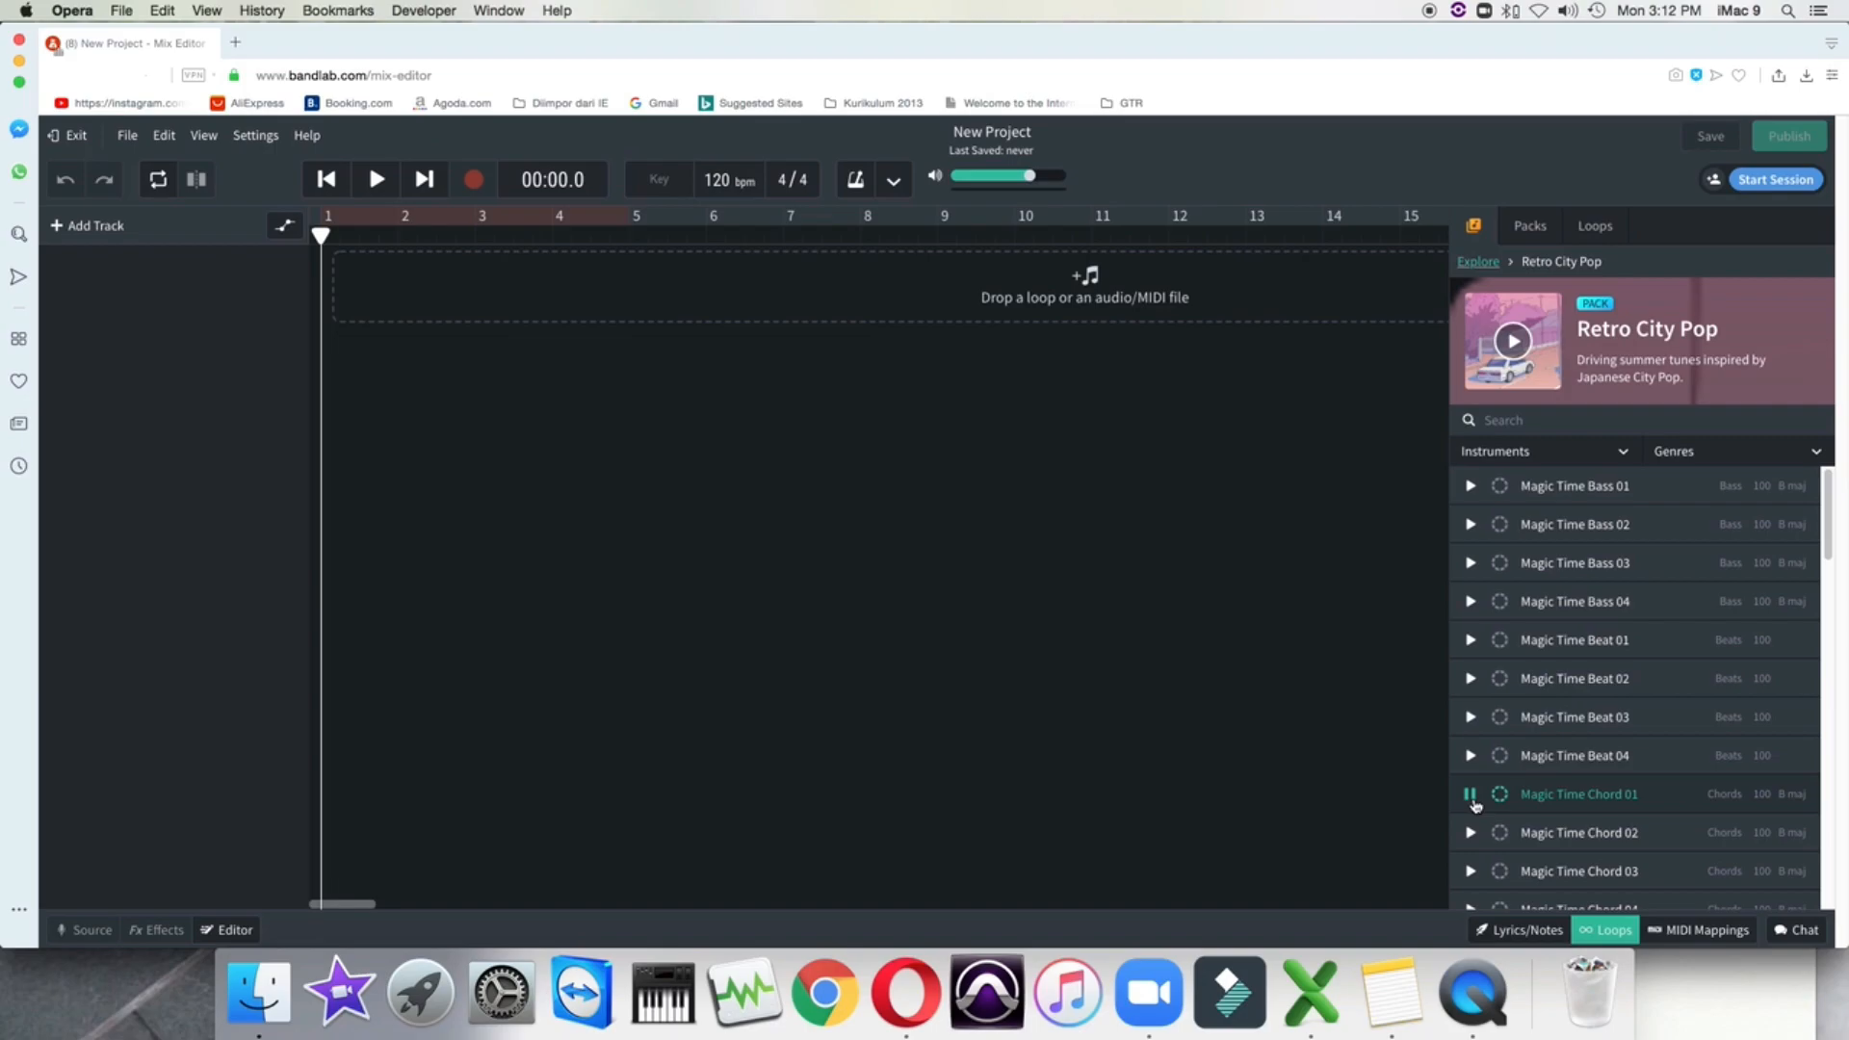
pyautogui.click(1471, 795)
pyautogui.moveTo(1610, 803); pyautogui.dragTo(595, 289)
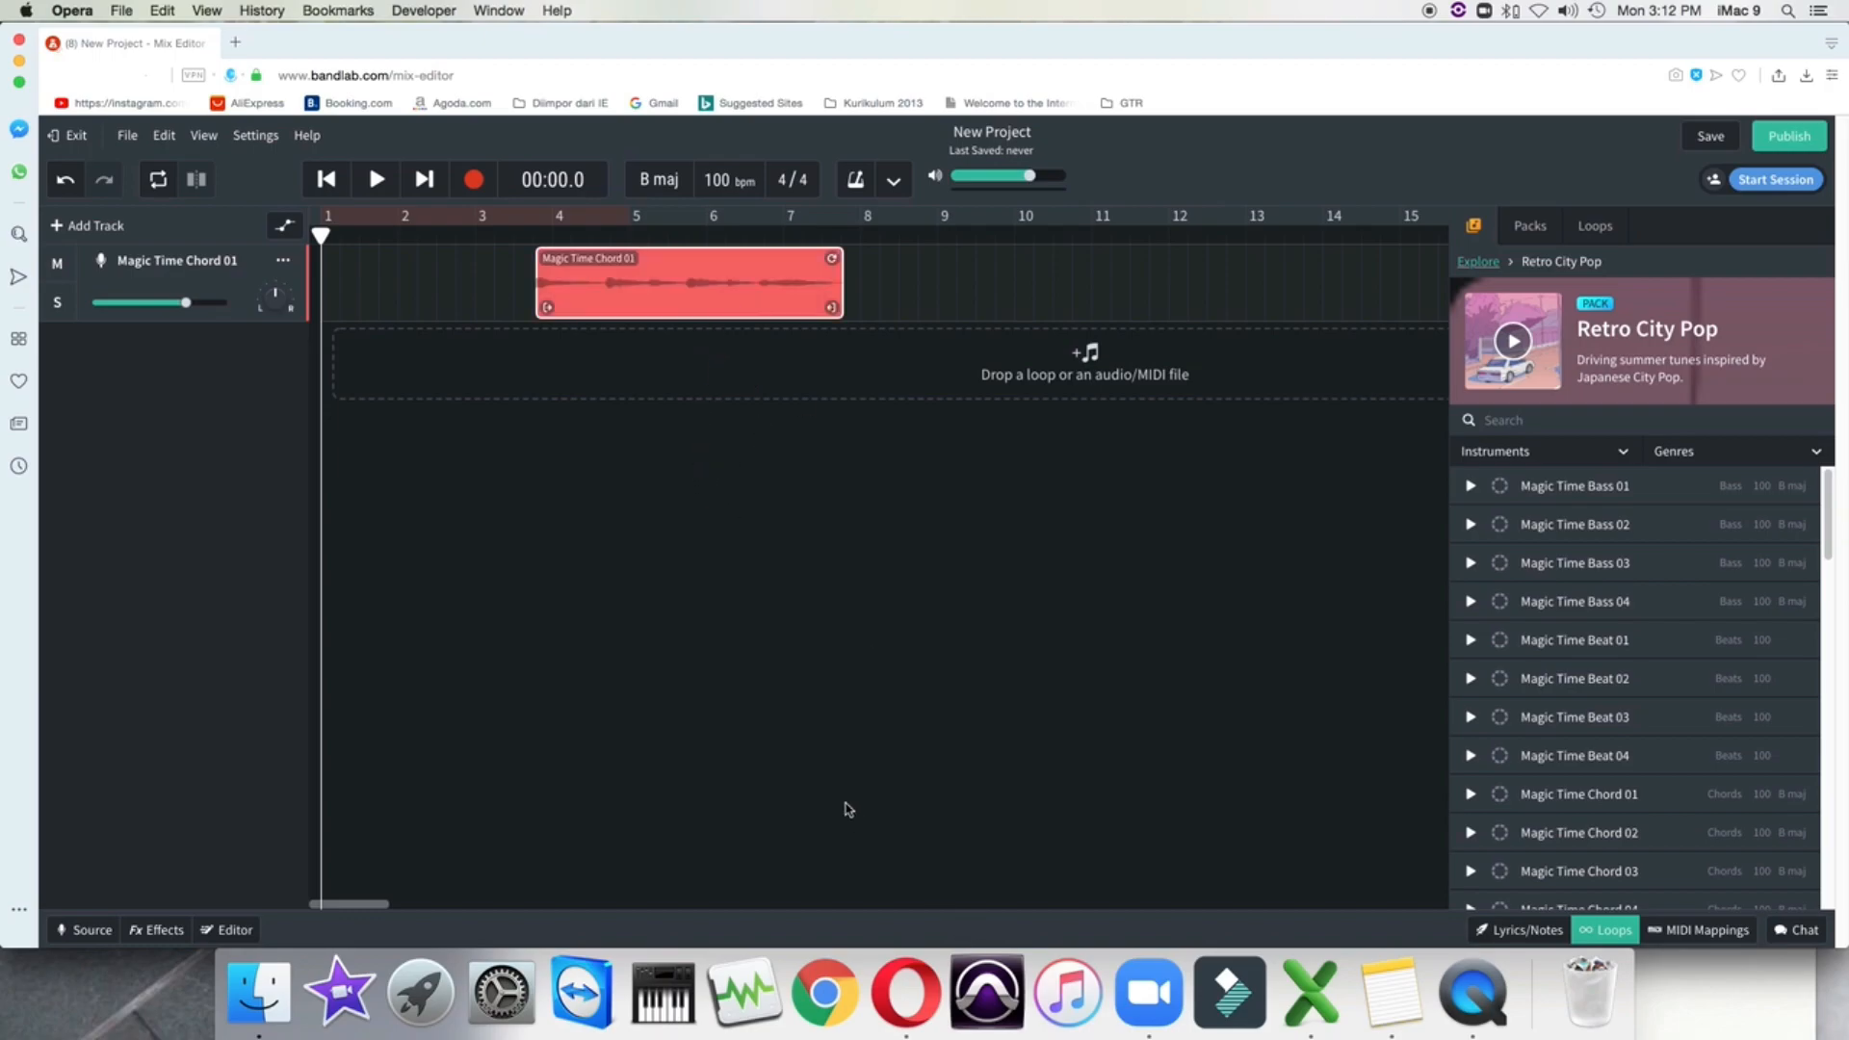
pyautogui.moveTo(747, 285); pyautogui.dragTo(532, 264)
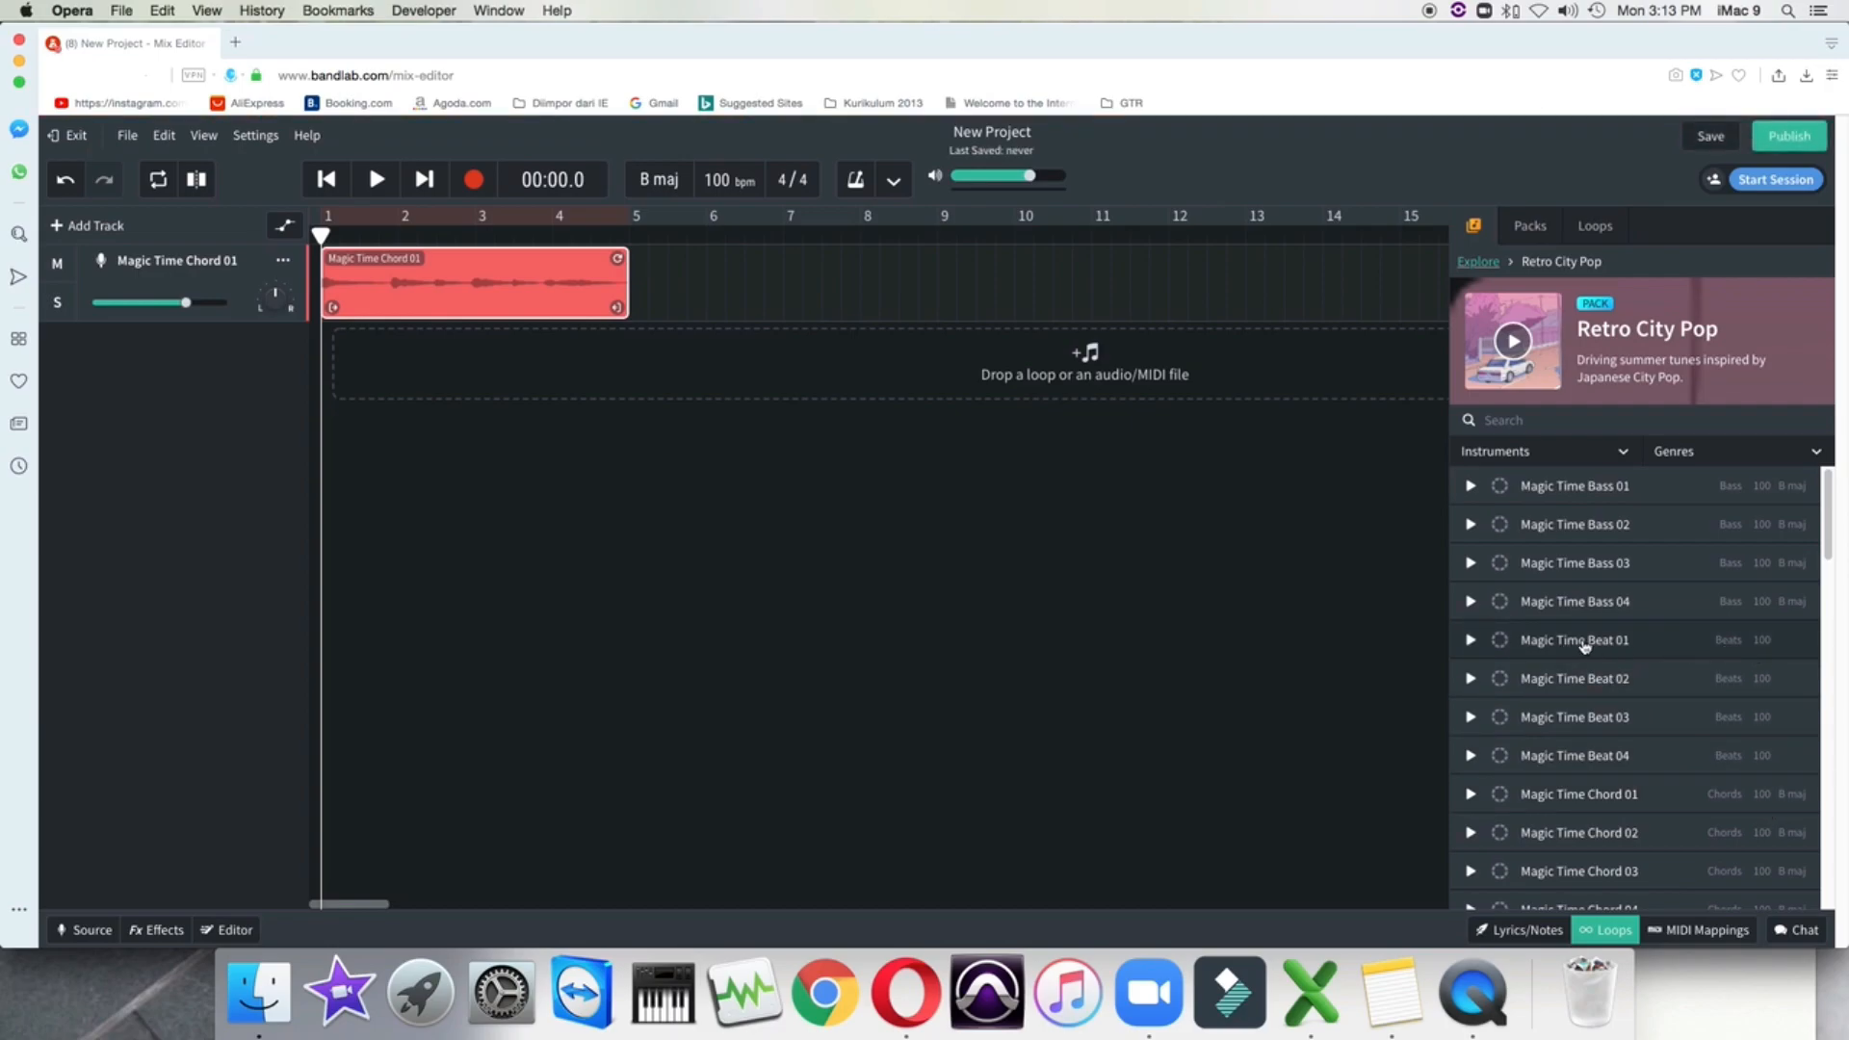
# Preview Magic Time Beat 02 and Beat 01, and place Beat 01 on a new second track starting at bar 5
pyautogui.click(1471, 679)
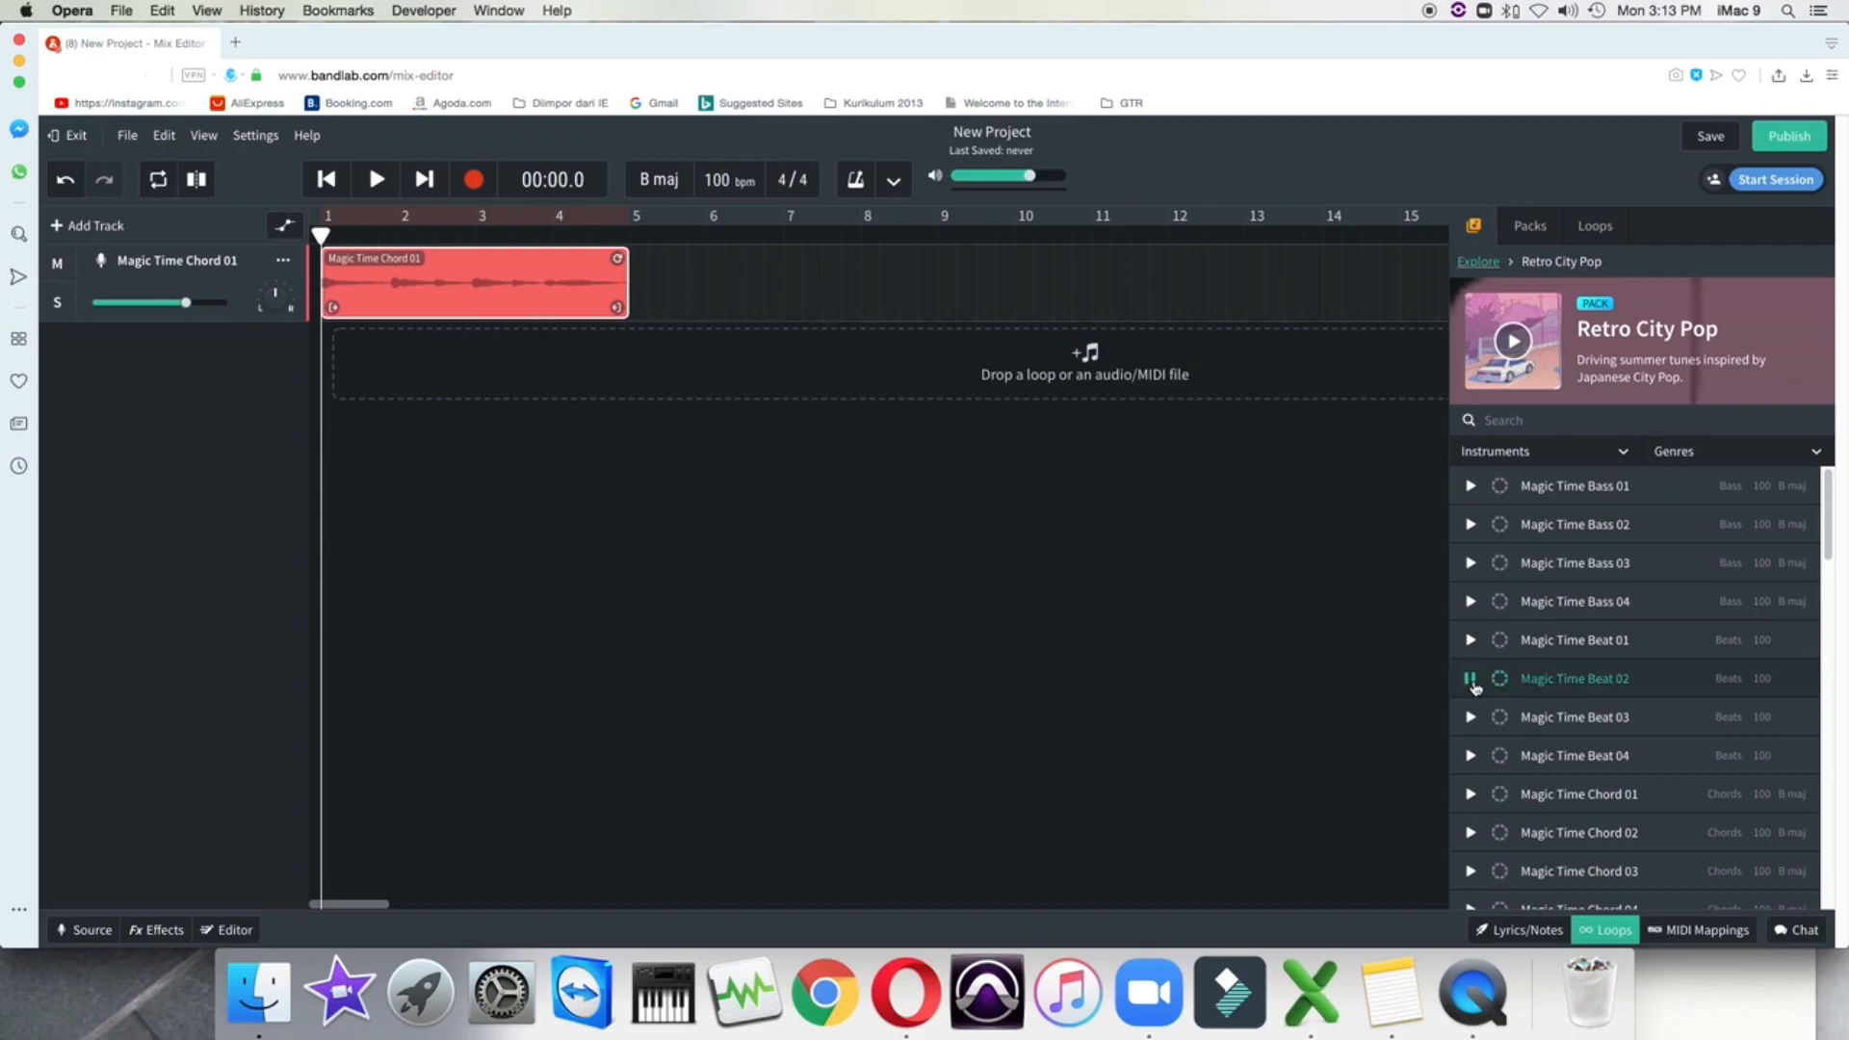
pyautogui.click(1470, 640)
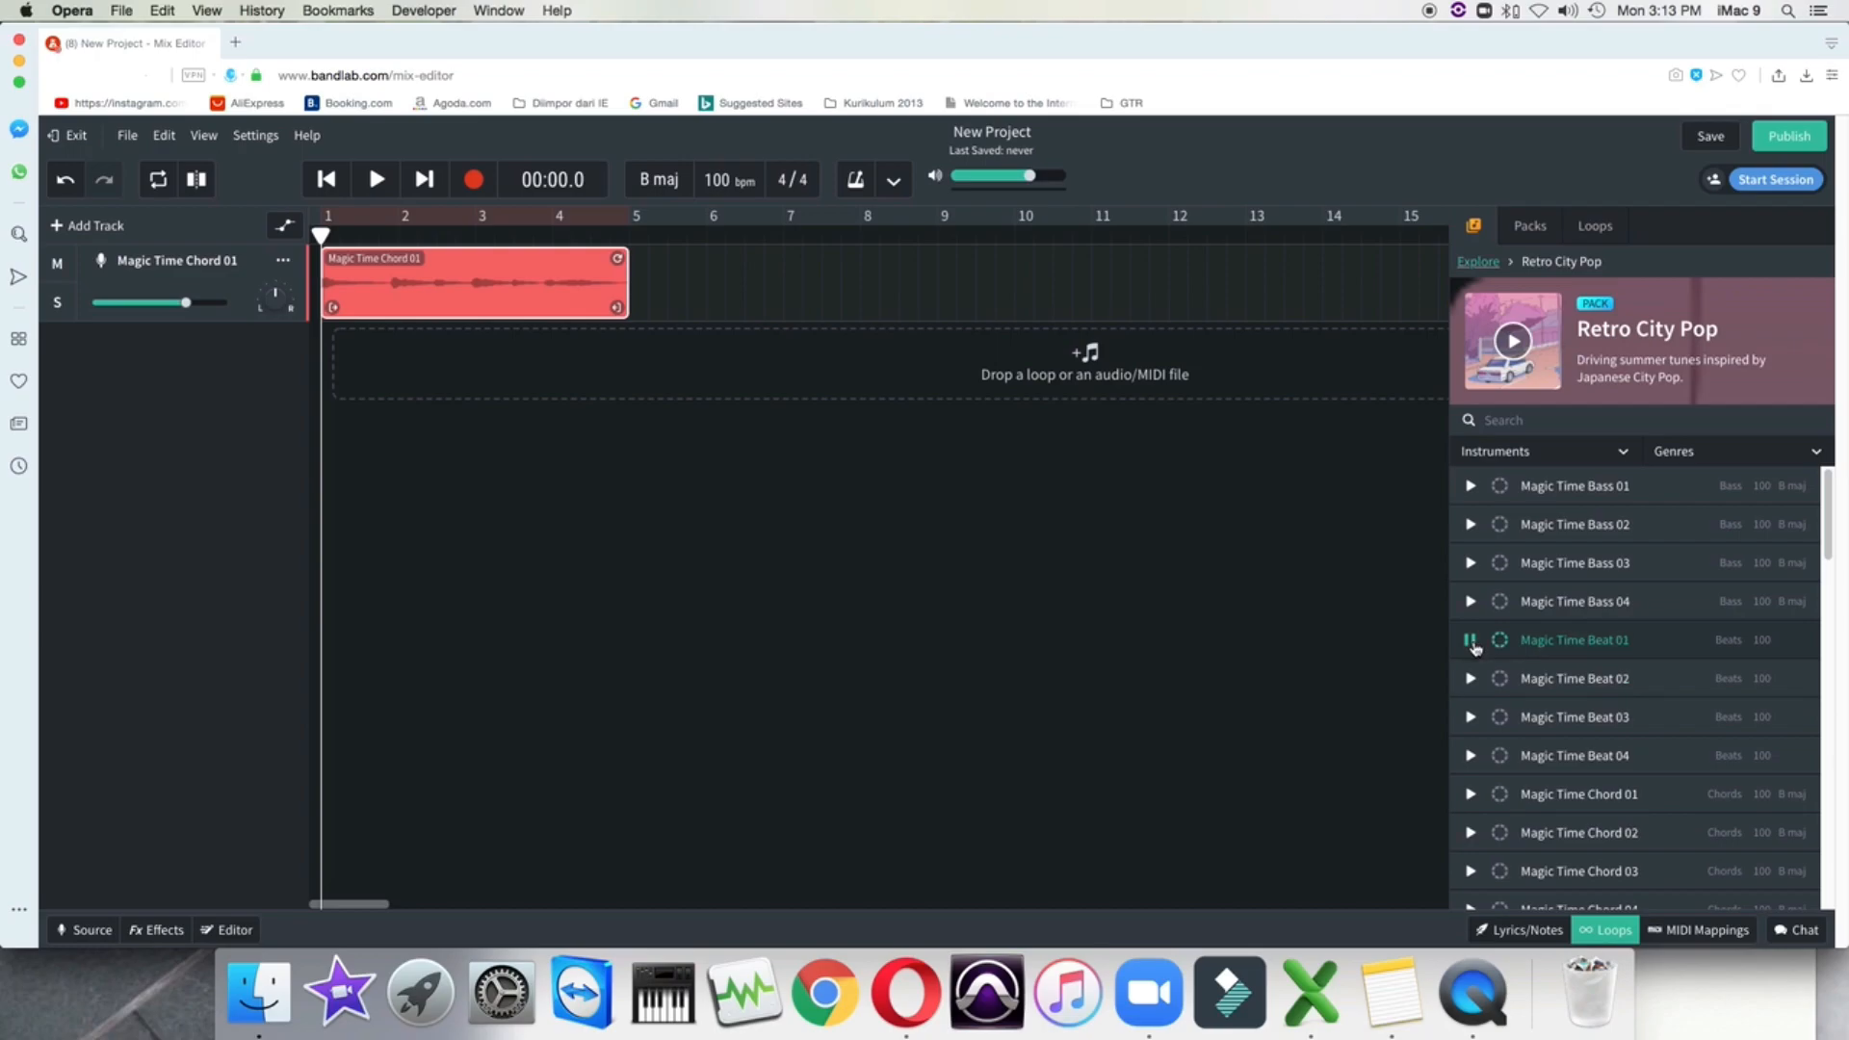
pyautogui.click(1471, 643)
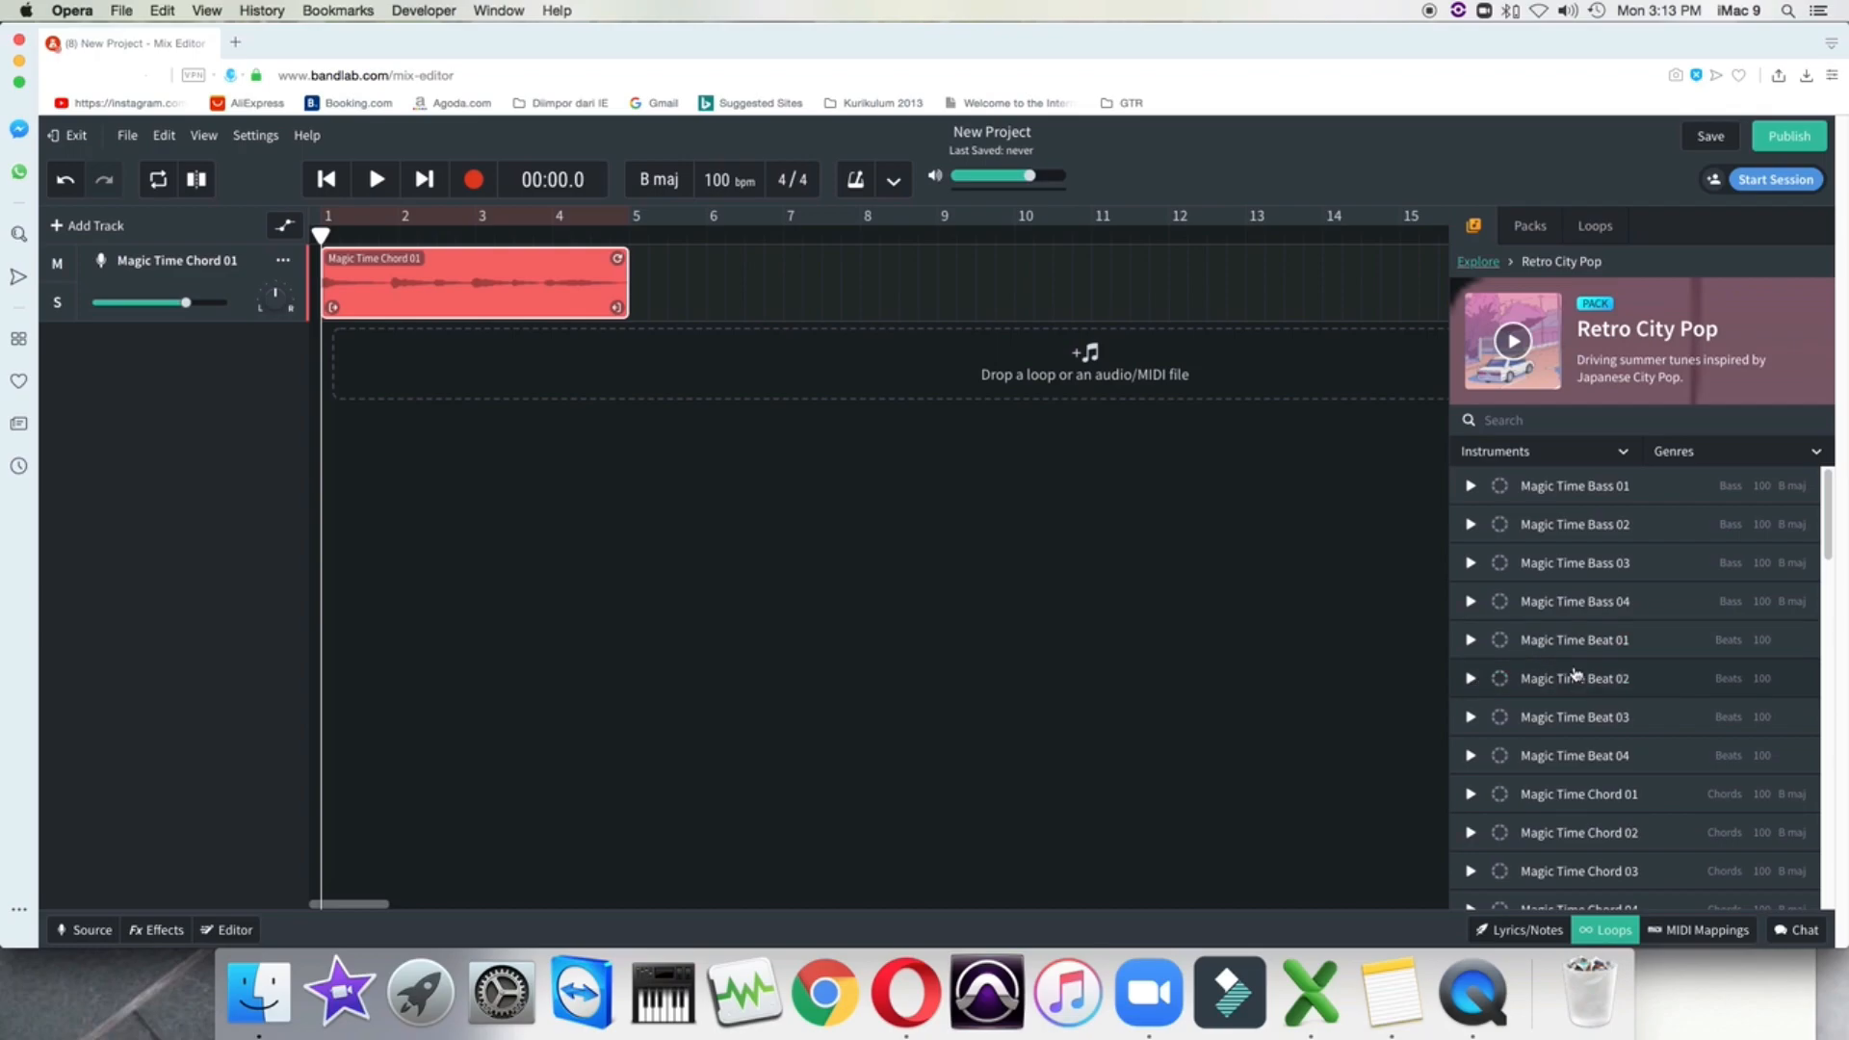
pyautogui.moveTo(1605, 645); pyautogui.dragTo(630, 362)
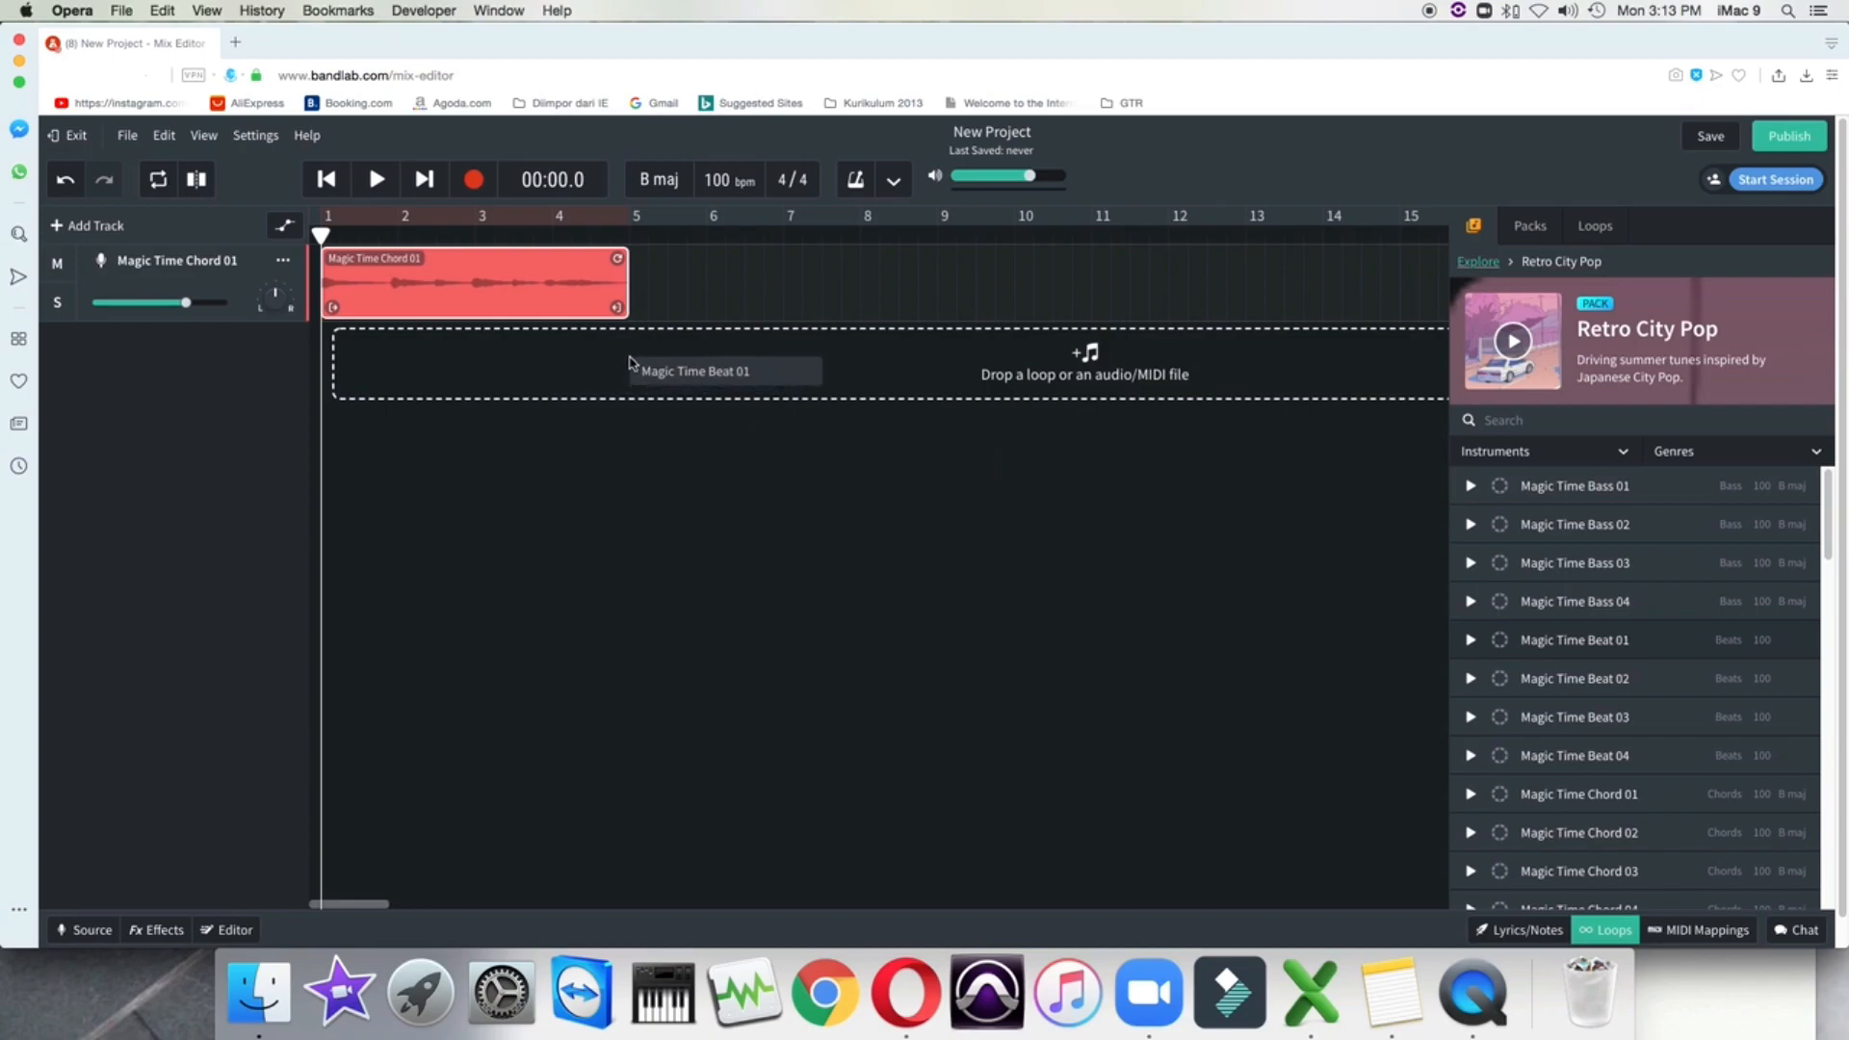
pyautogui.moveTo(631, 362)
pyautogui.mouseDown()
pyautogui.moveTo(714, 350)
pyautogui.moveTo(611, 372)
pyautogui.mouseUp()
pyautogui.moveTo(601, 370); pyautogui.dragTo(791, 381)
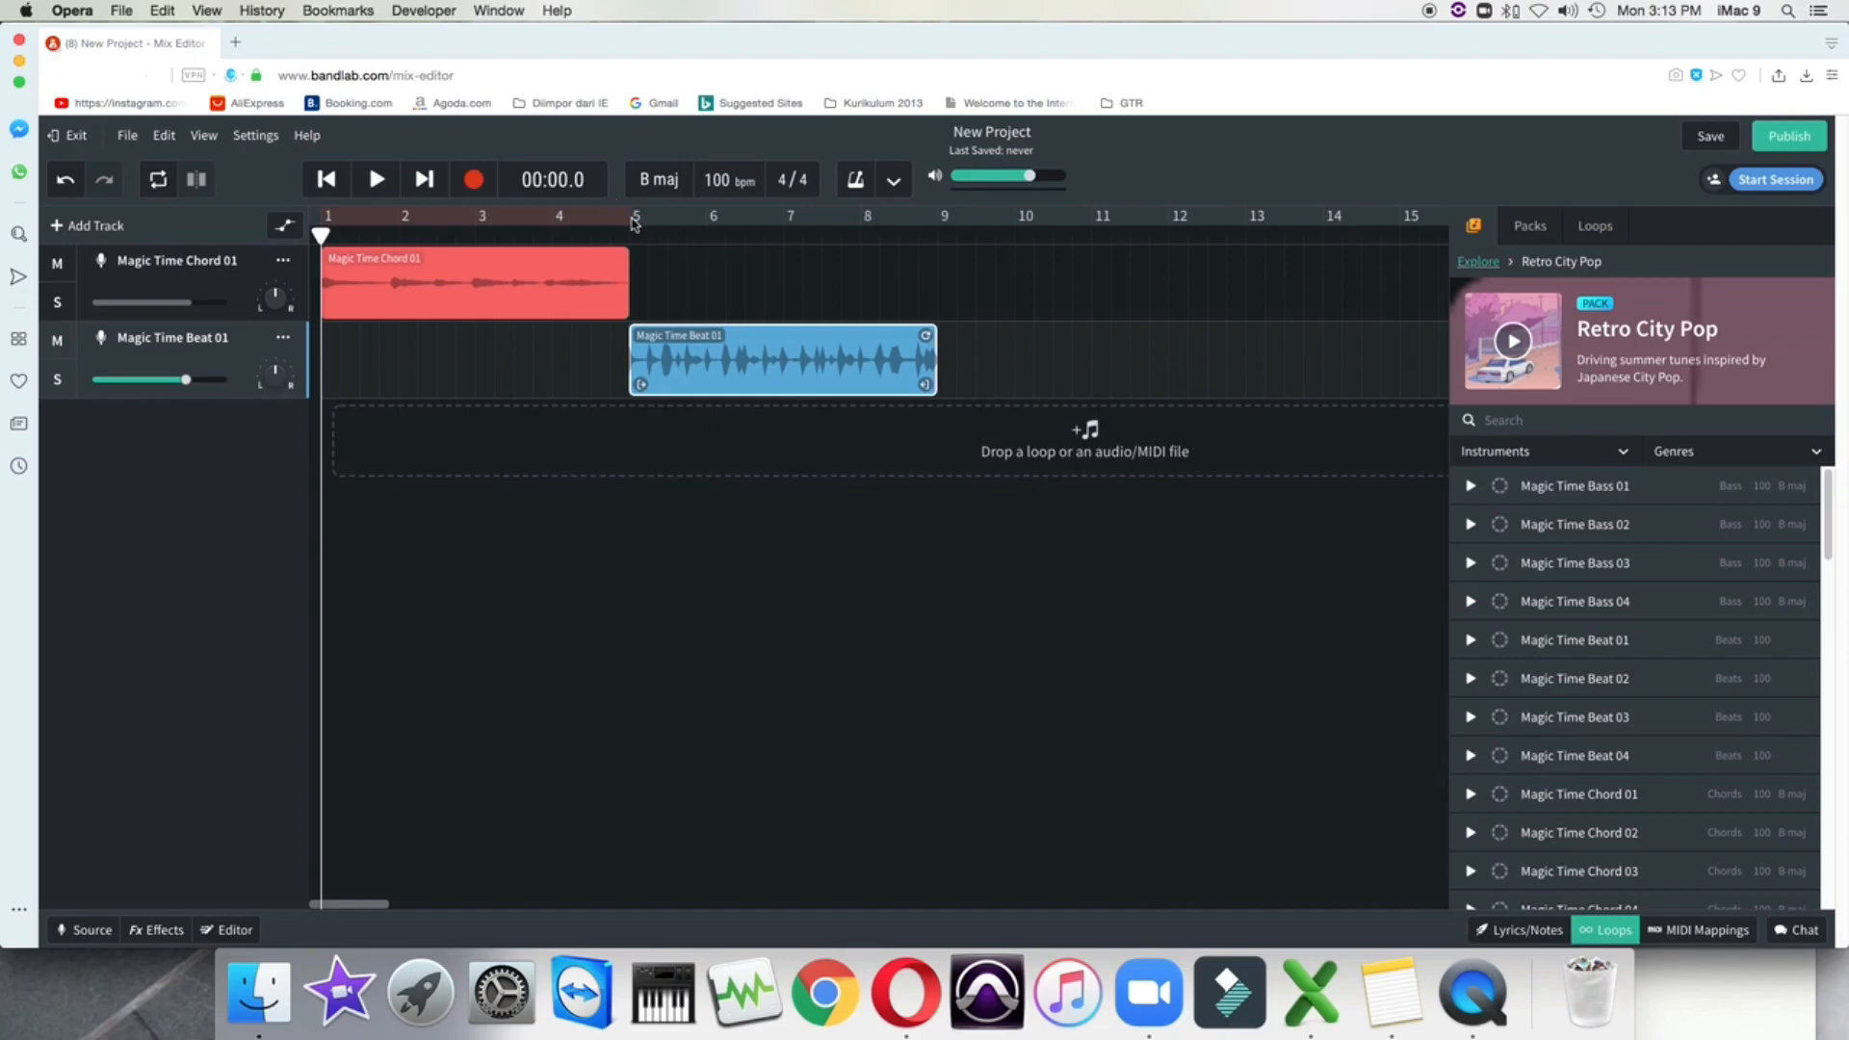
# Try extending the Magic Time Chord 01 region's end to bar 9 without looping, and trim it back to bar 5
pyautogui.click(607, 305)
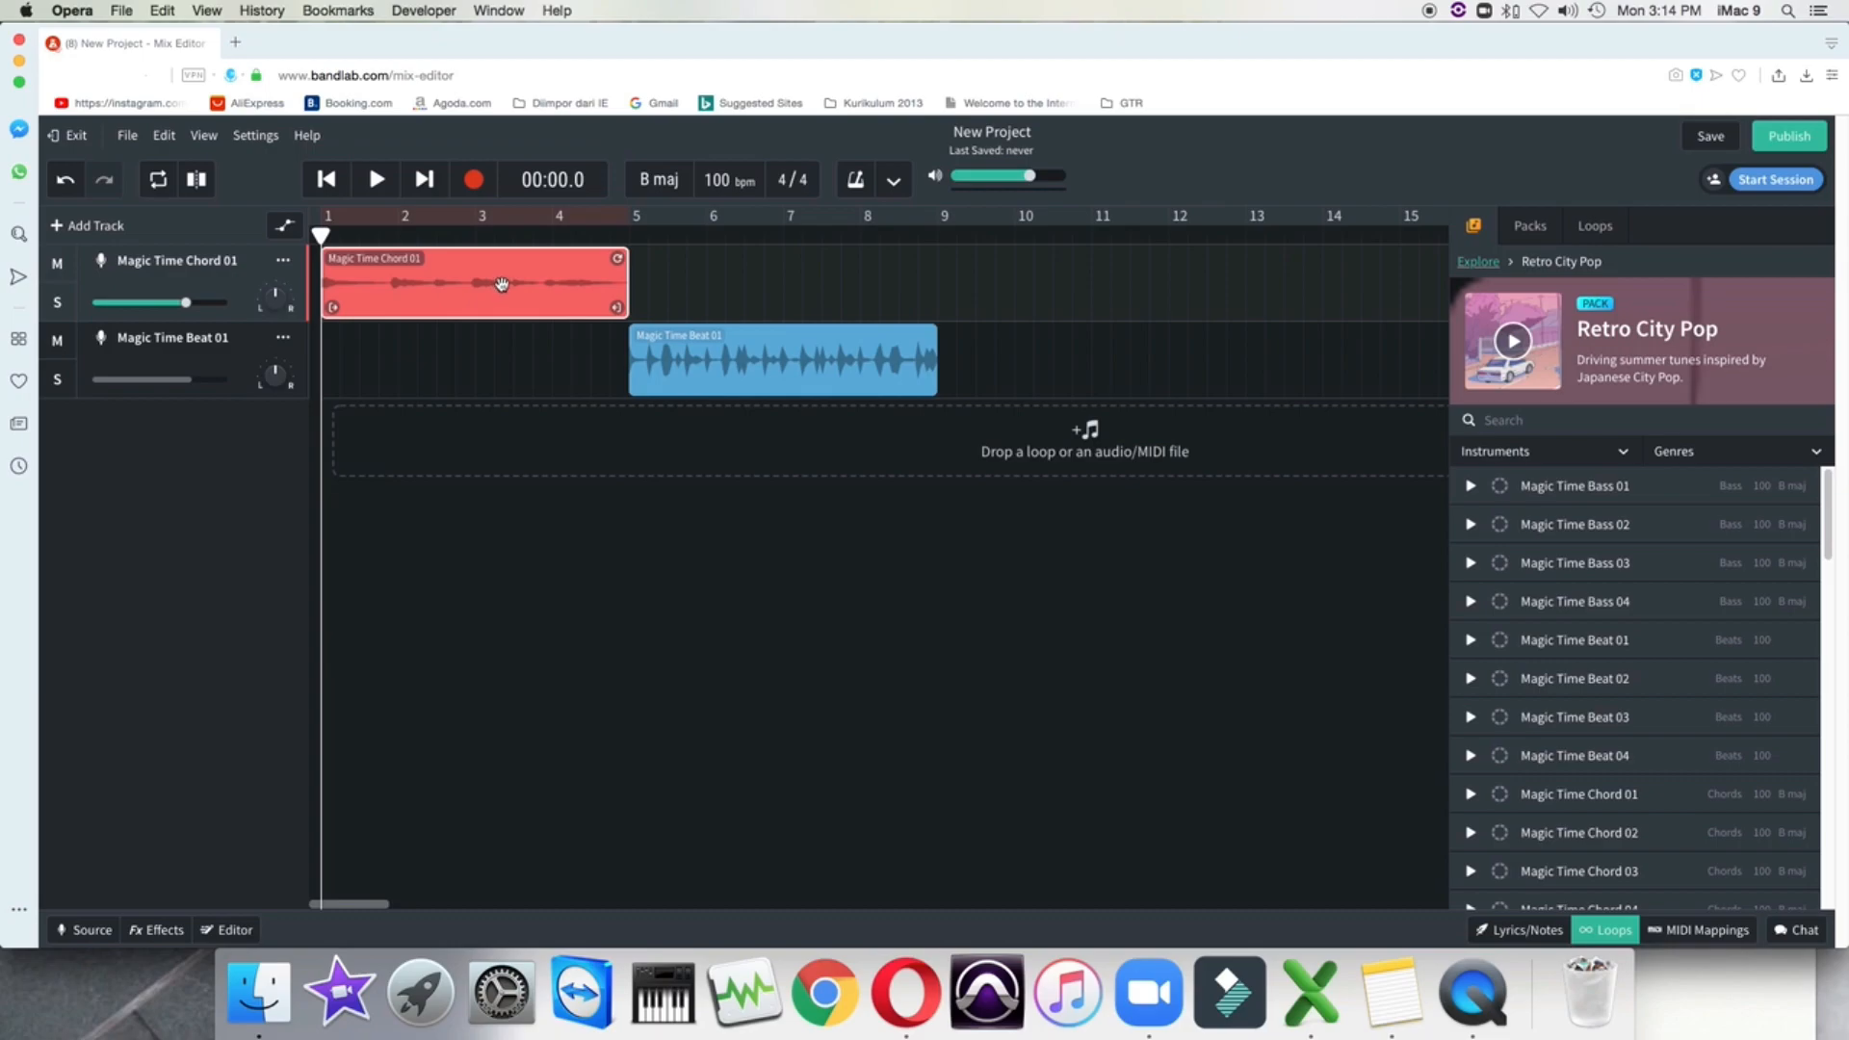
pyautogui.moveTo(501, 284); pyautogui.dragTo(465, 279)
pyautogui.moveTo(617, 308); pyautogui.dragTo(934, 307)
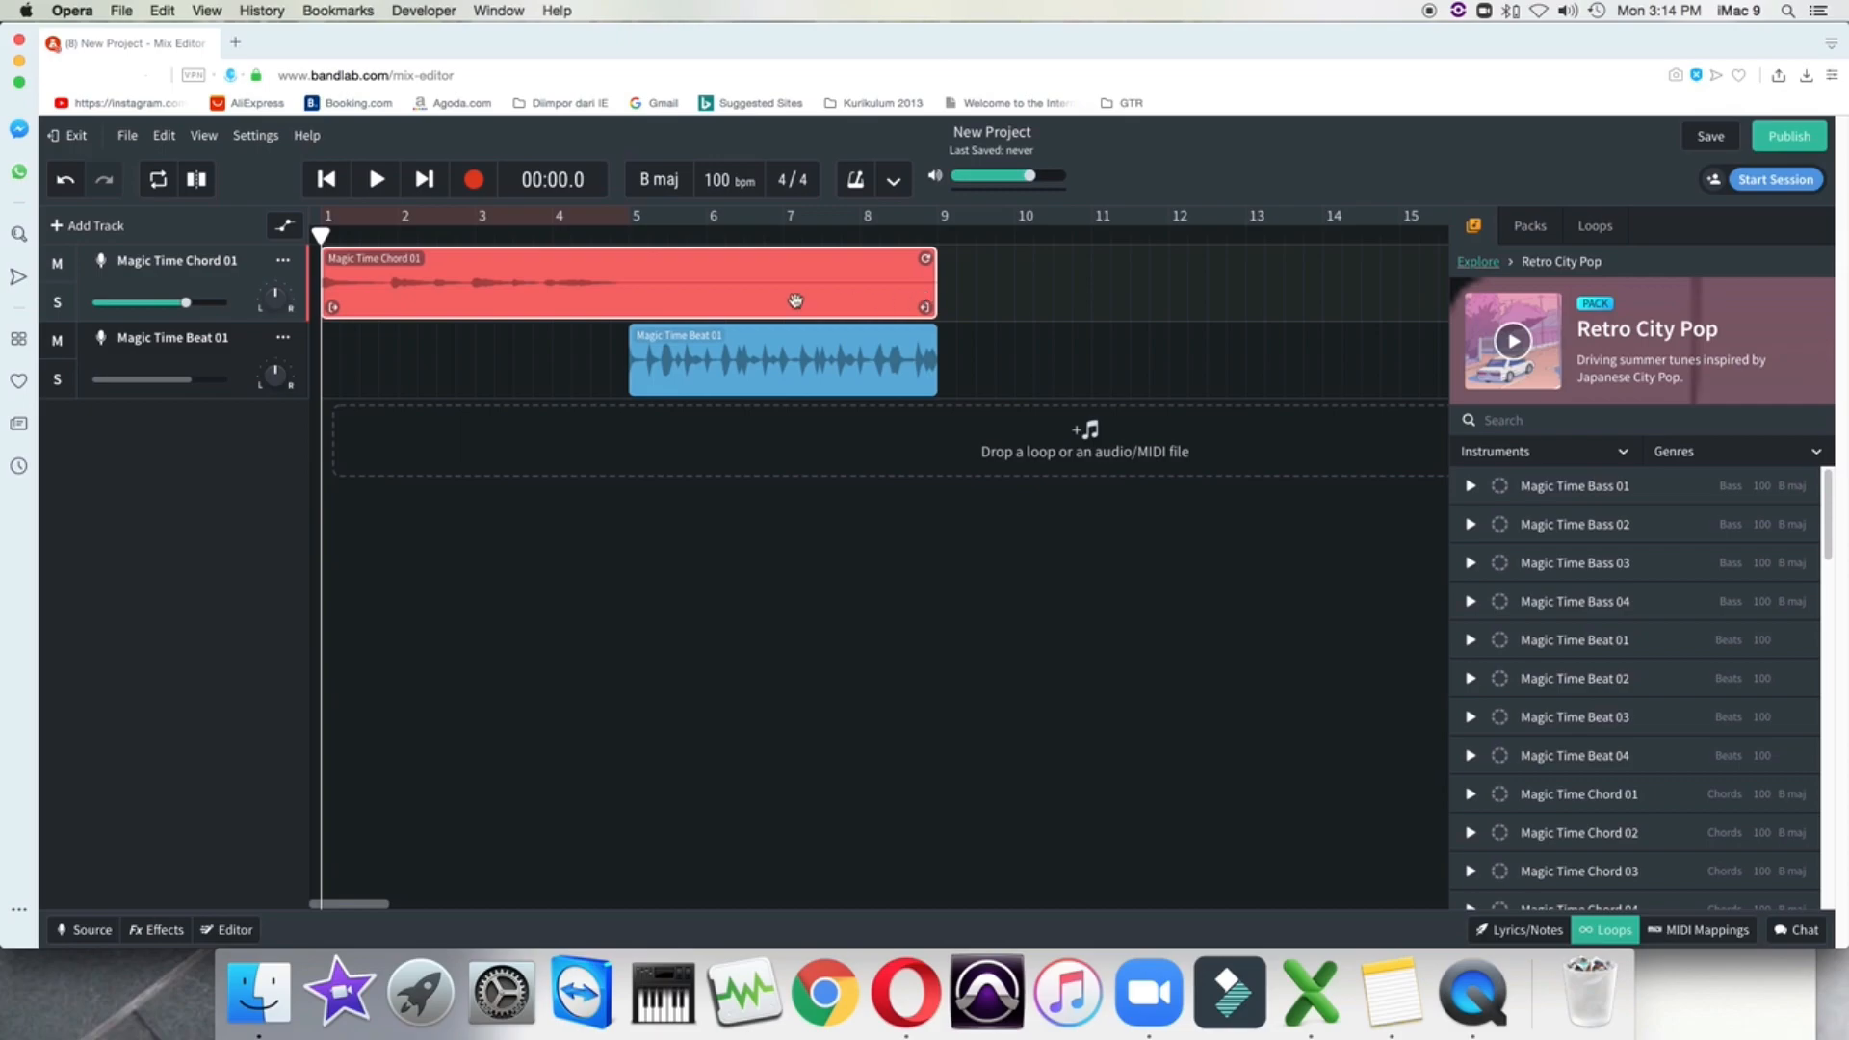
pyautogui.moveTo(926, 309); pyautogui.dragTo(621, 302)
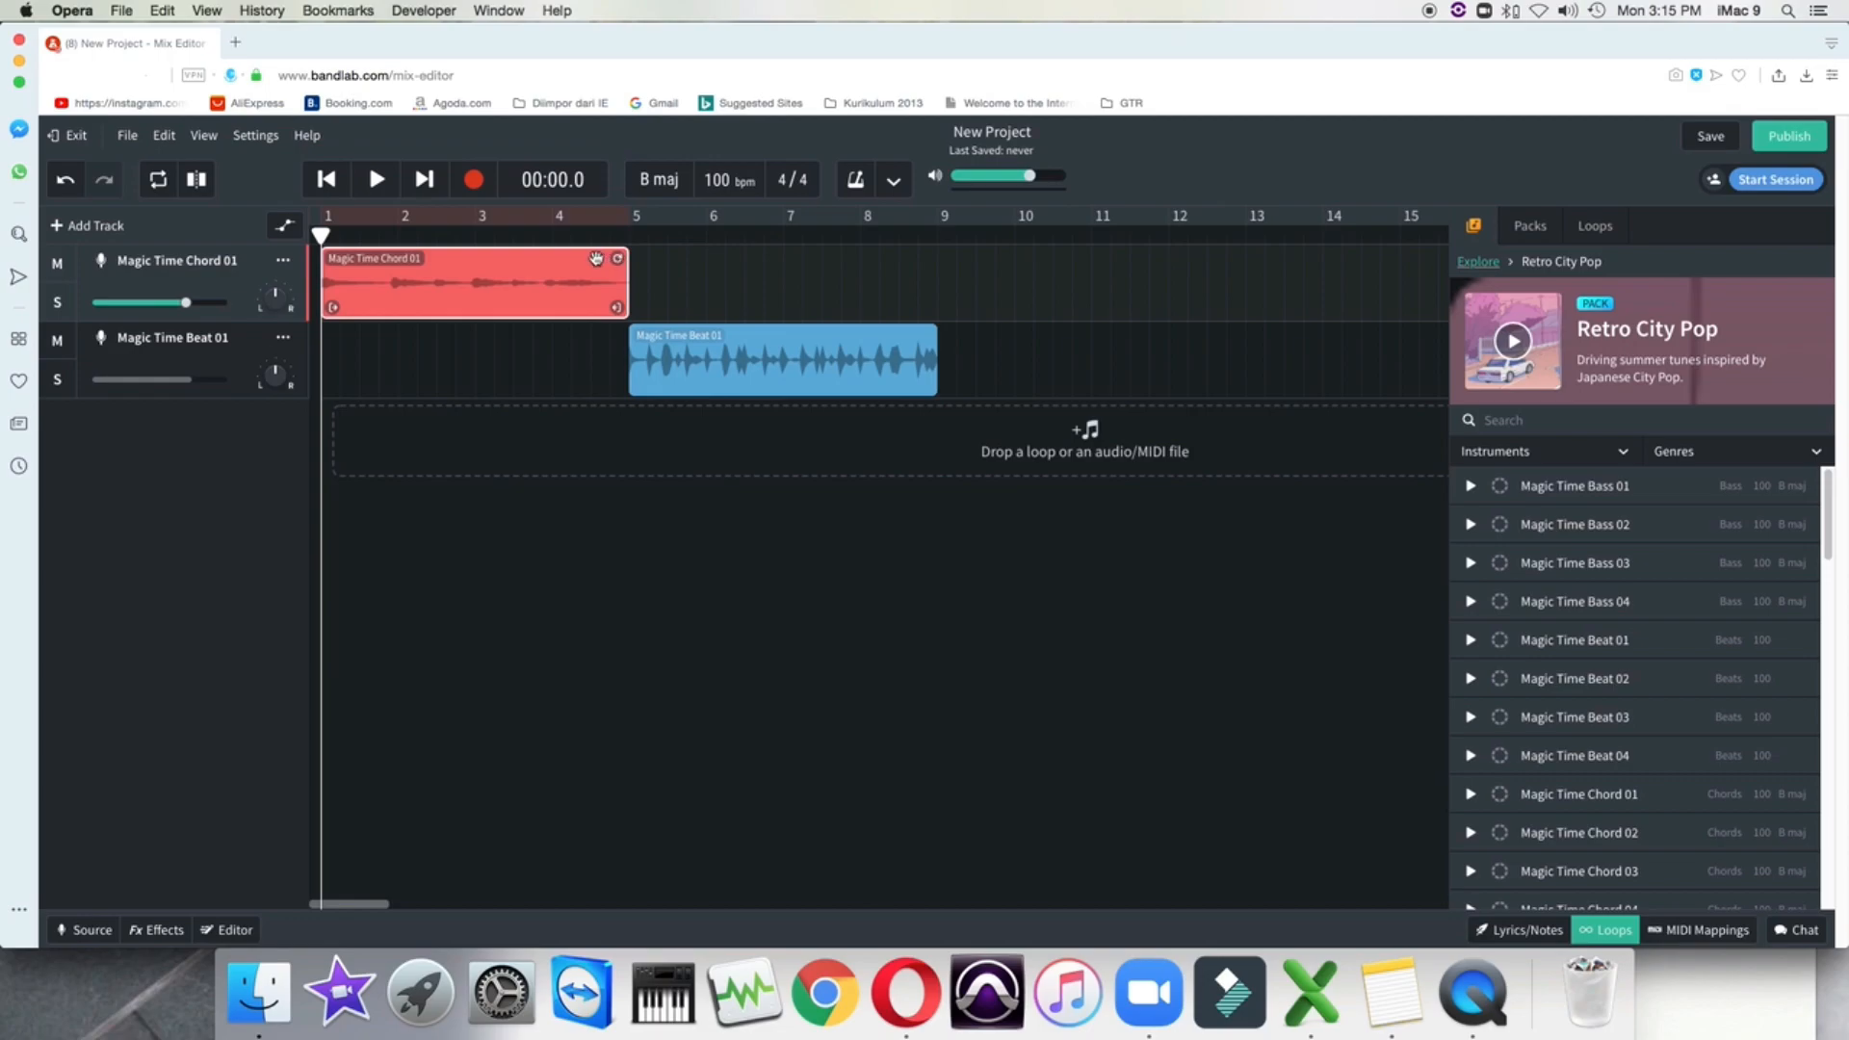
# Loop the Magic Time Chord 01 region out to bar 9 and play the arrangement through to check it
pyautogui.moveTo(621, 258); pyautogui.dragTo(926, 286)
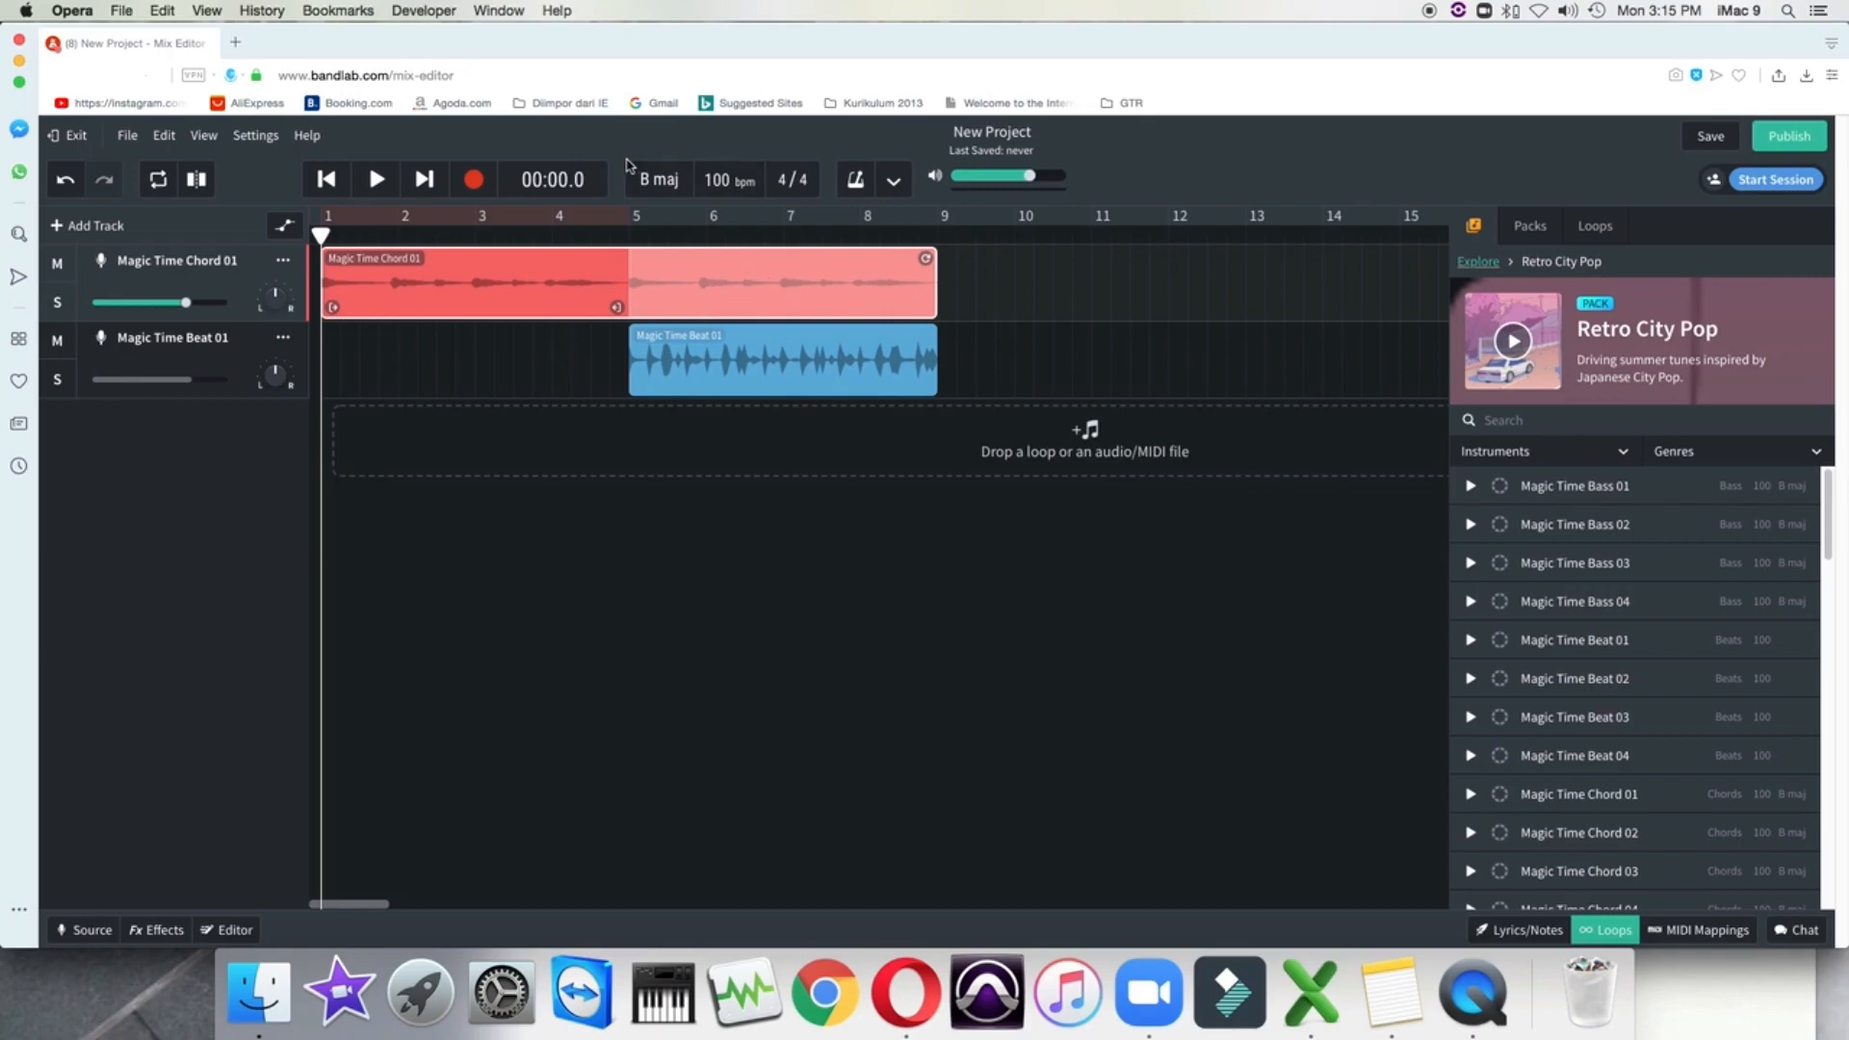
pyautogui.click(371, 180)
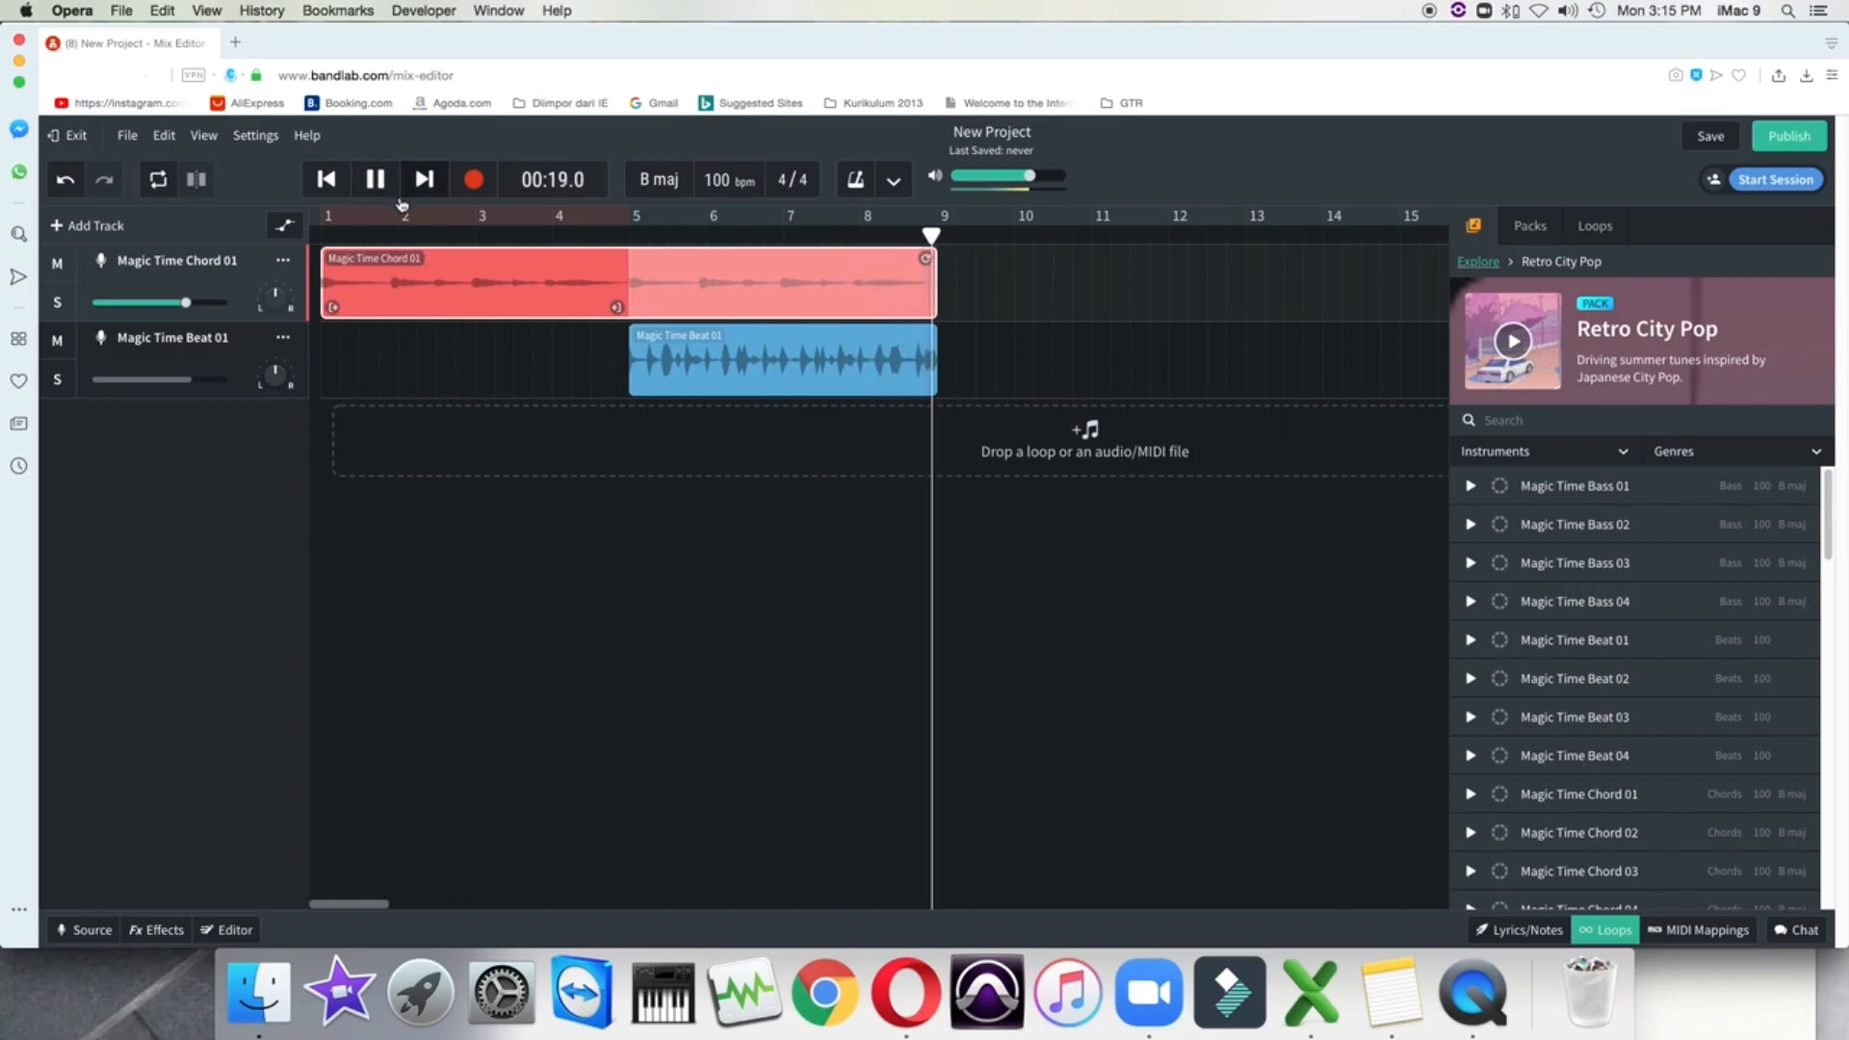
pyautogui.click(376, 179)
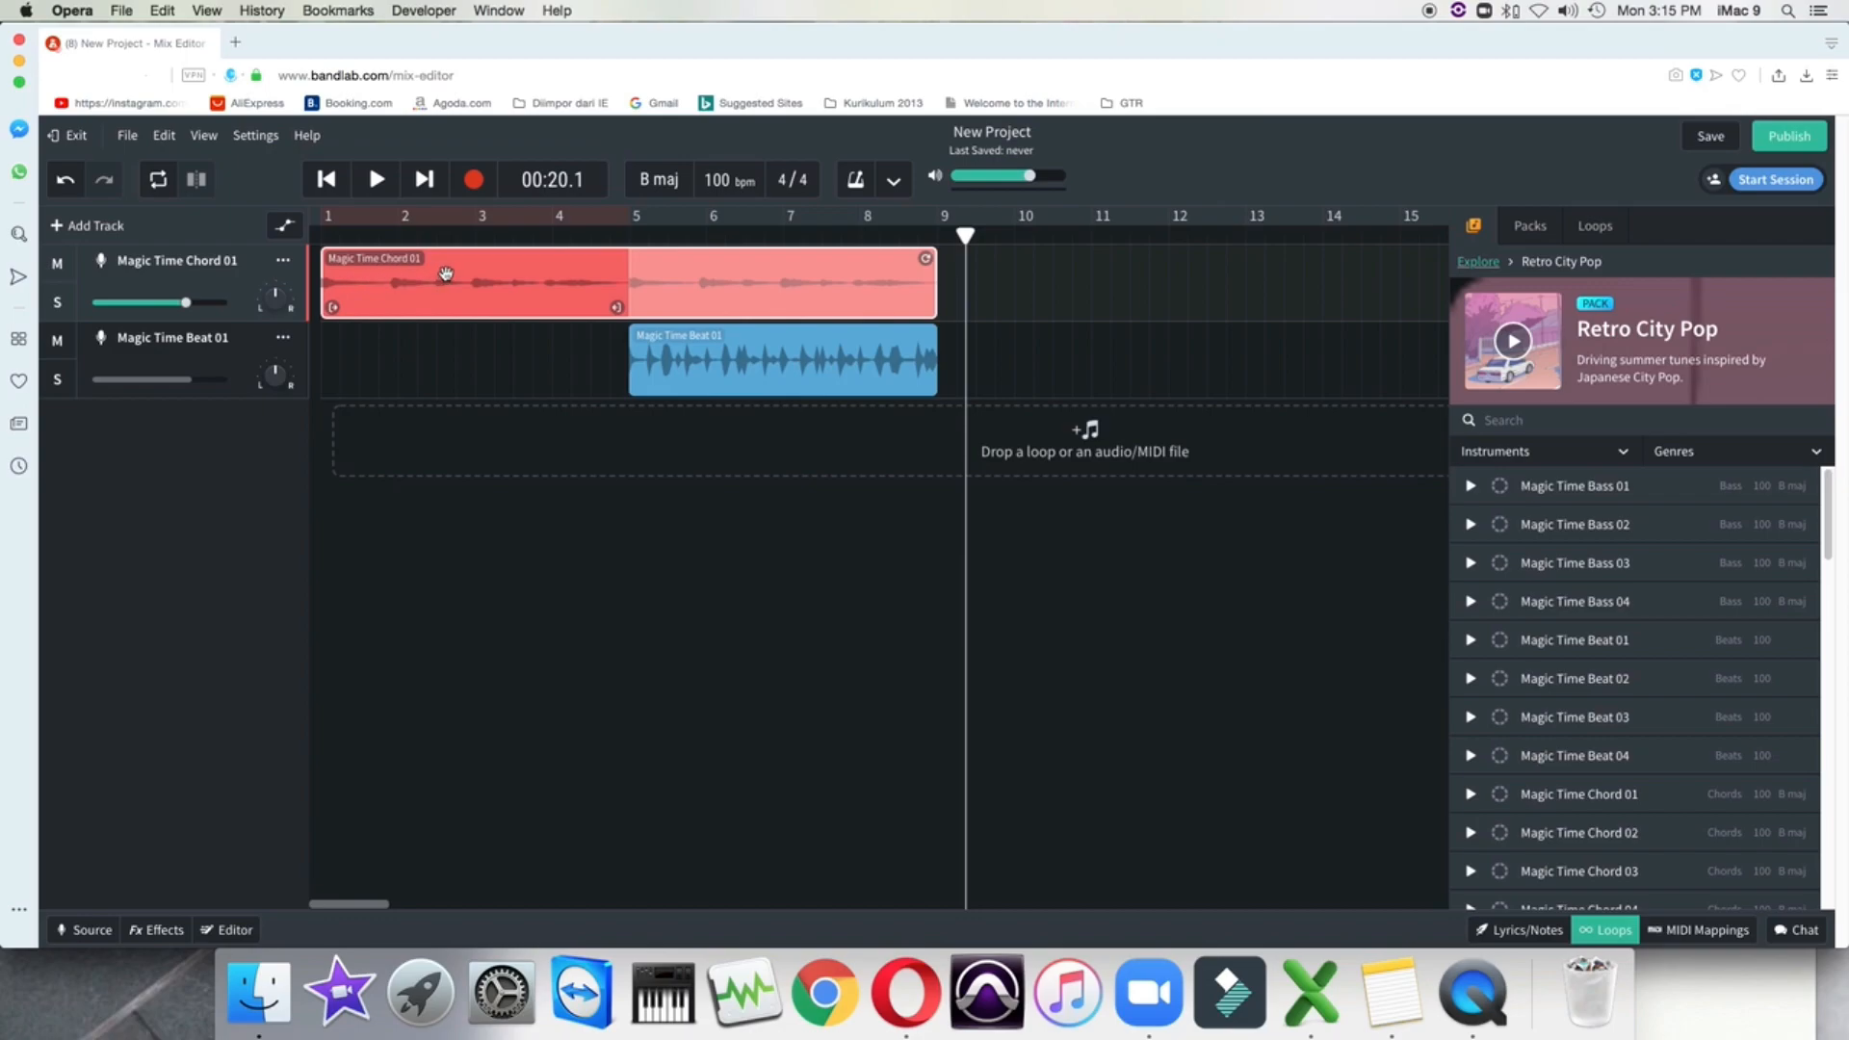
# Add Magic Time Chord 02 as a new third track and align its region to start at bar 9
pyautogui.click(1631, 686)
pyautogui.click(1619, 685)
pyautogui.moveTo(1599, 844); pyautogui.dragTo(998, 443)
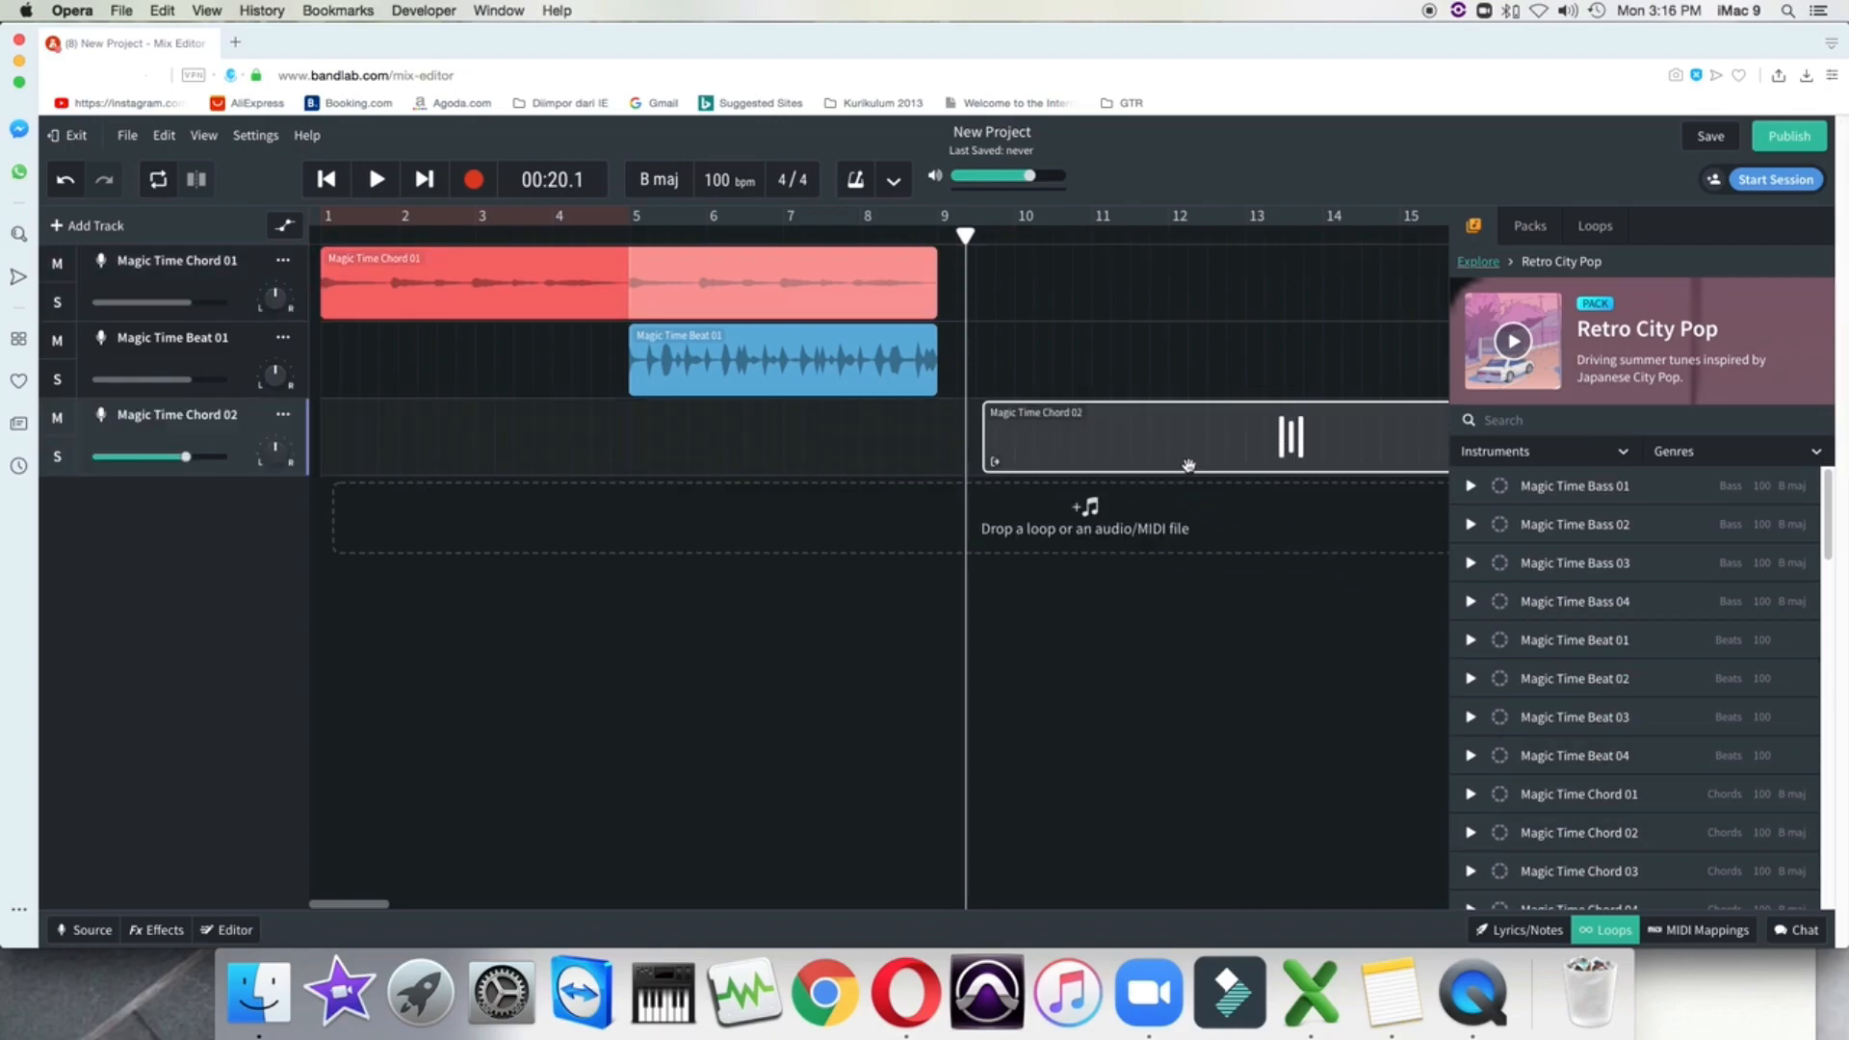
pyautogui.moveTo(1145, 460)
pyautogui.mouseDown()
pyautogui.moveTo(1117, 449)
pyautogui.moveTo(1140, 446)
pyautogui.mouseUp()
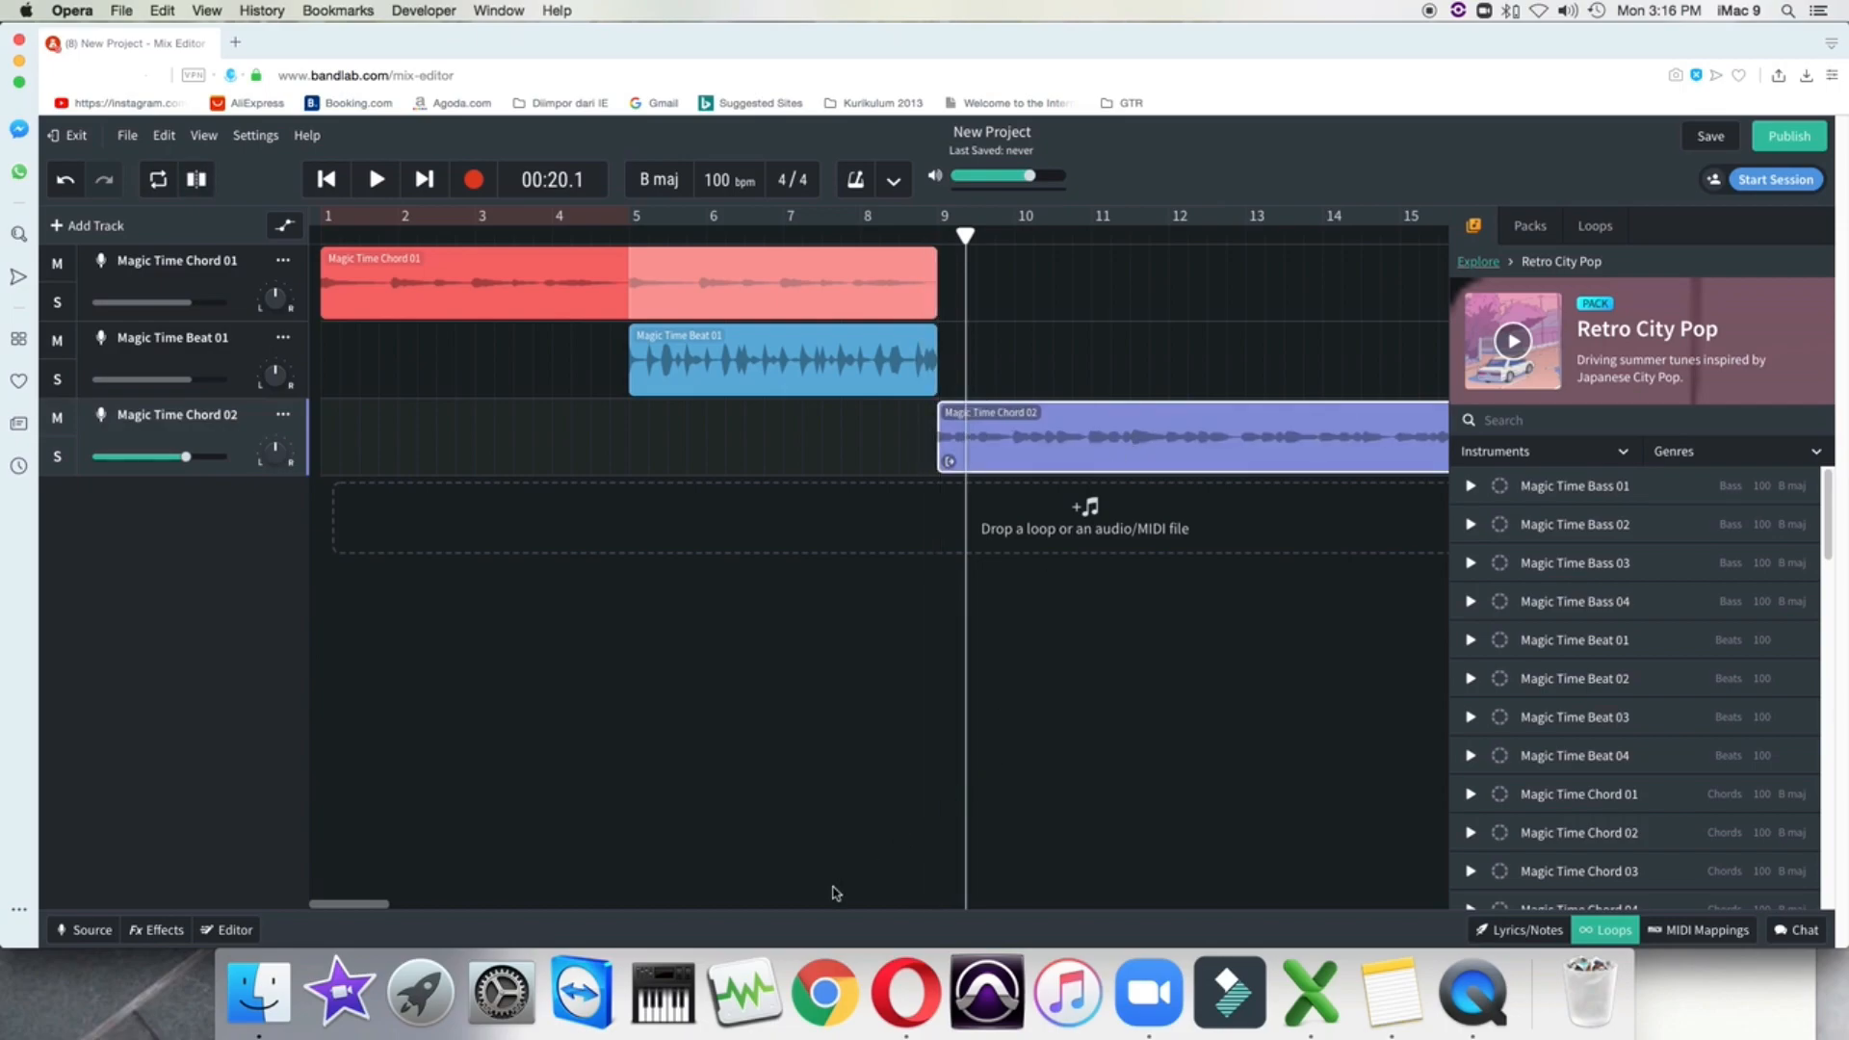
# Loop the Magic Time Beat 01 region out to bar 17, matching the end of Magic Time Chord 02
pyautogui.moveTo(325, 905); pyautogui.dragTo(350, 905)
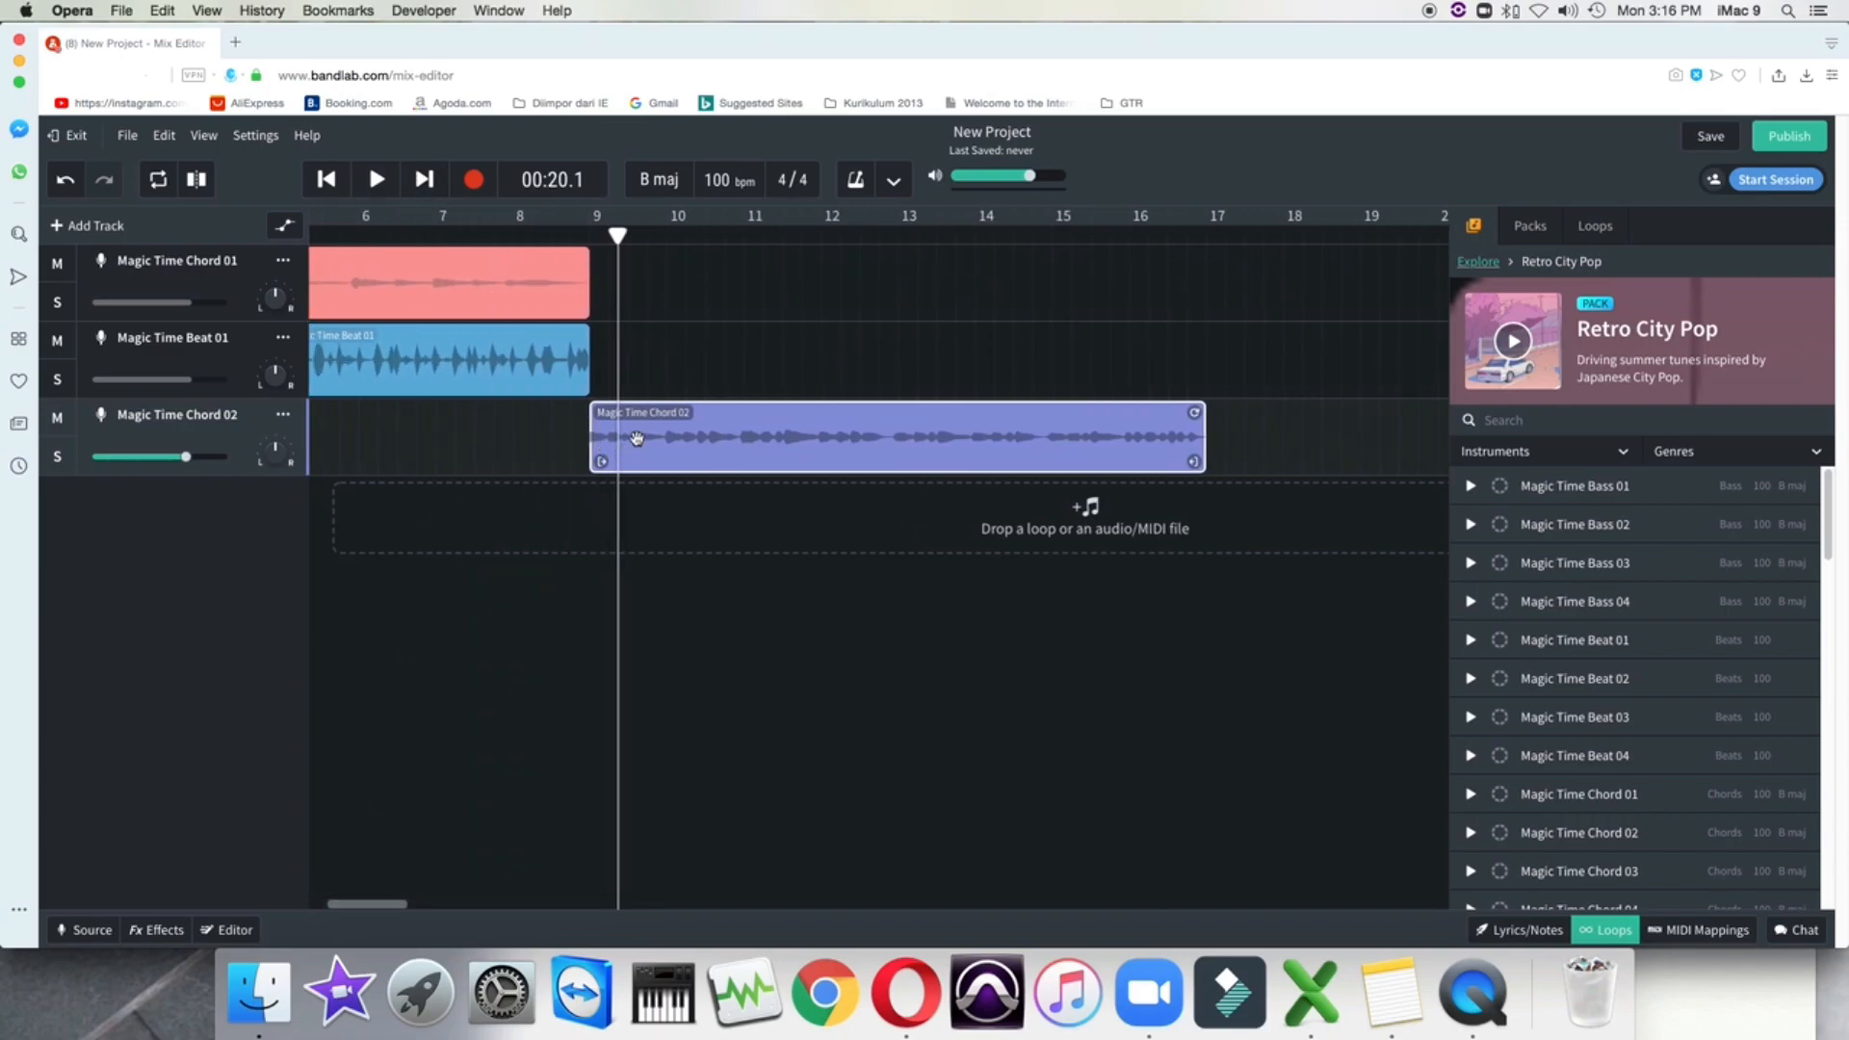
pyautogui.click(570, 383)
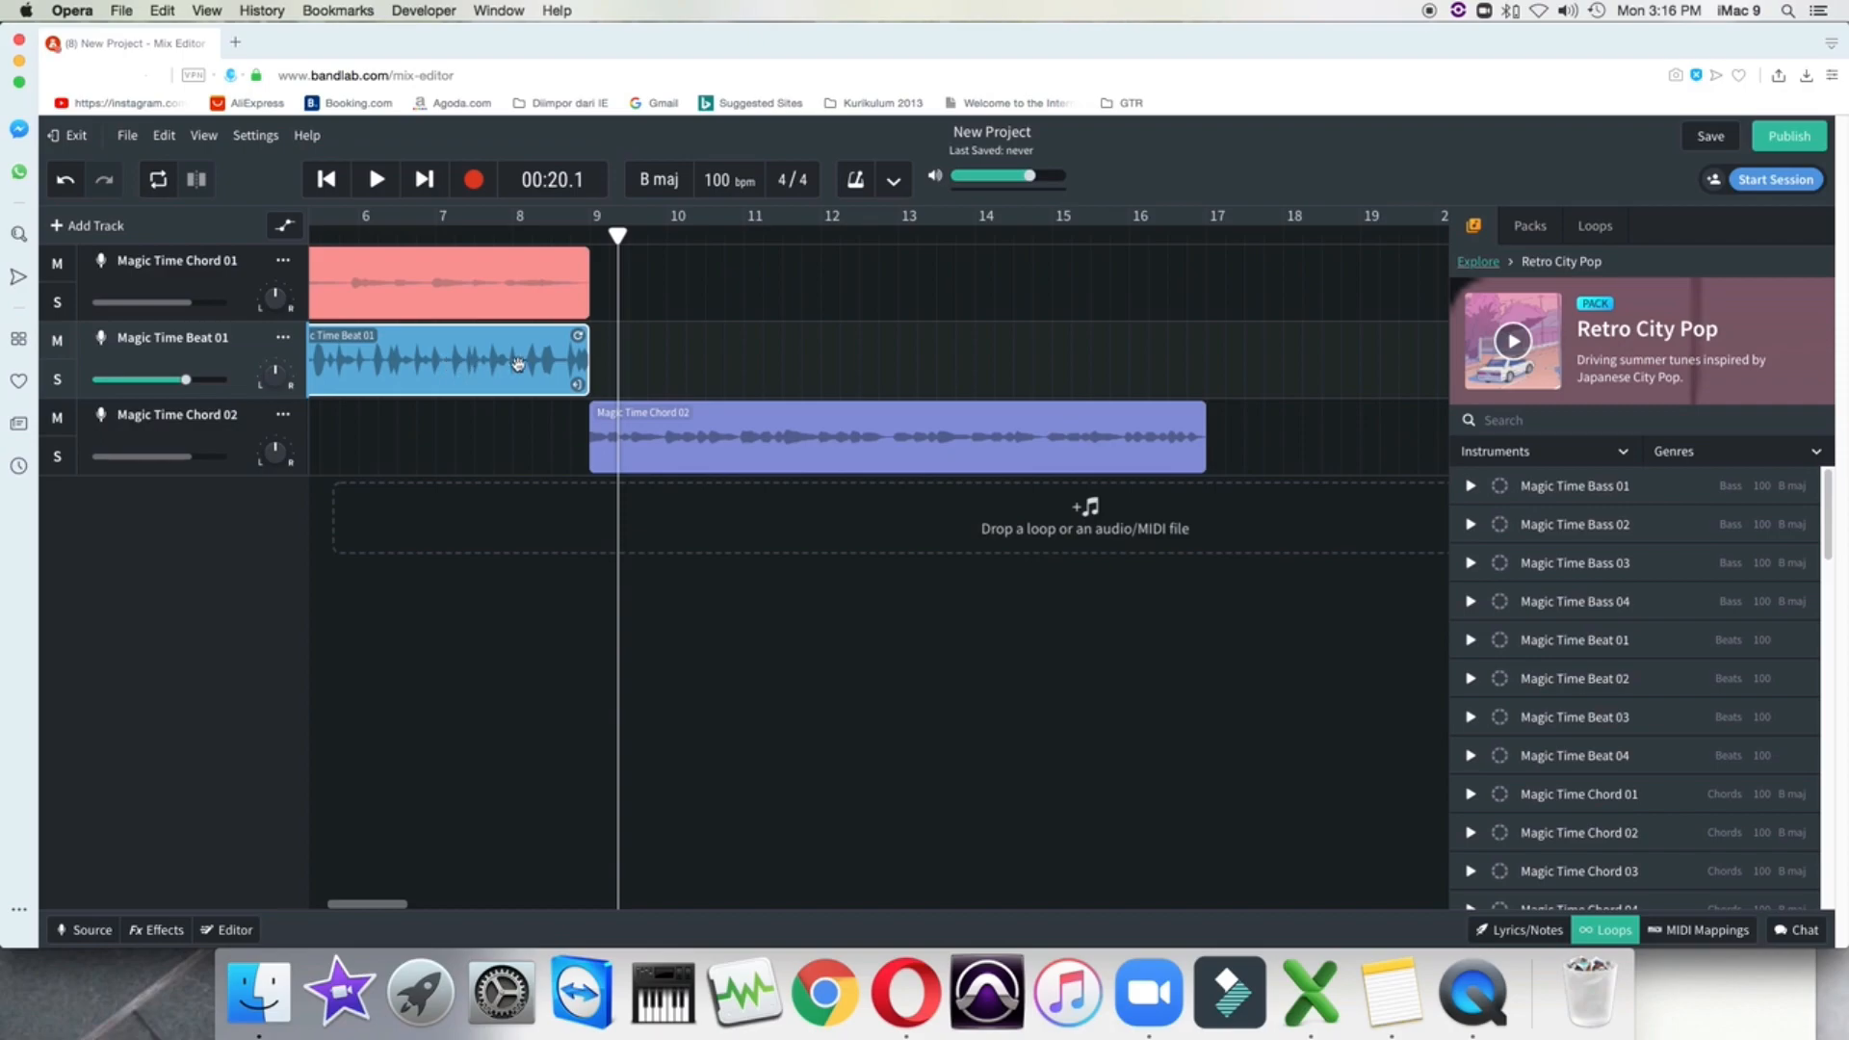
pyautogui.moveTo(588, 339); pyautogui.dragTo(1193, 374)
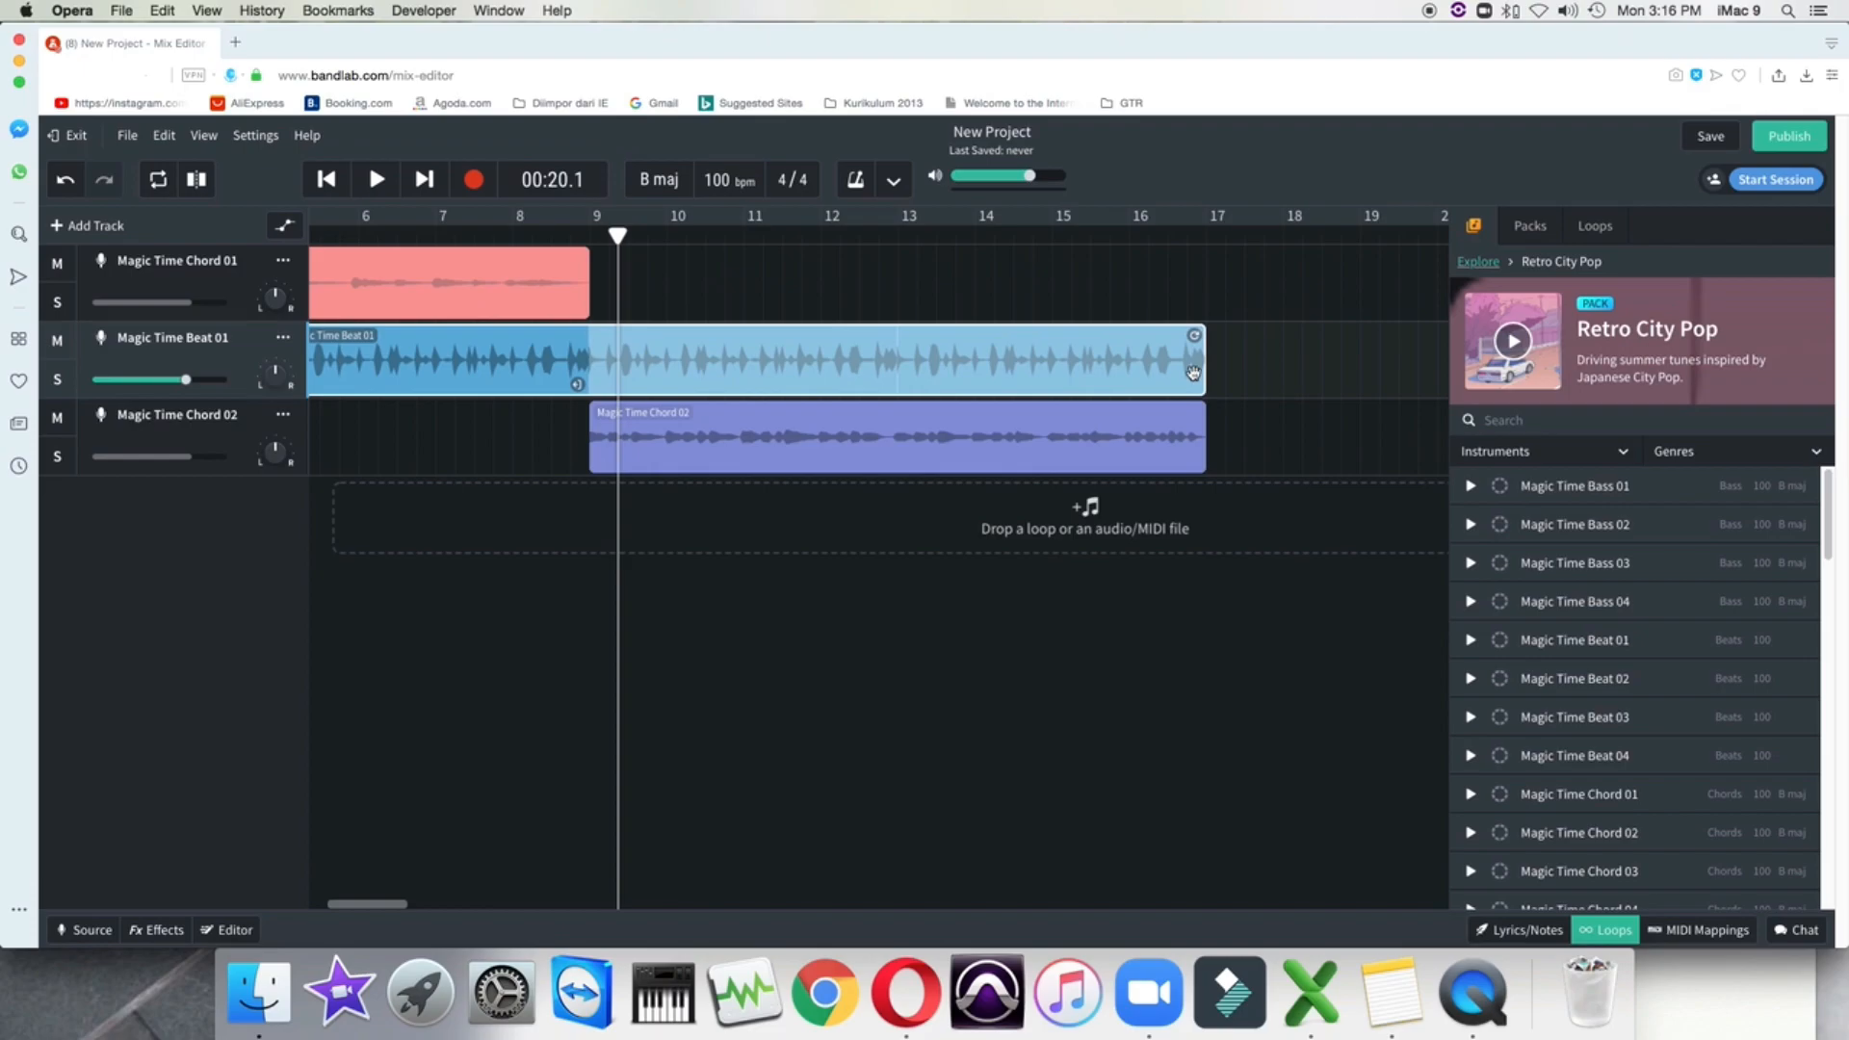
pyautogui.click(938, 689)
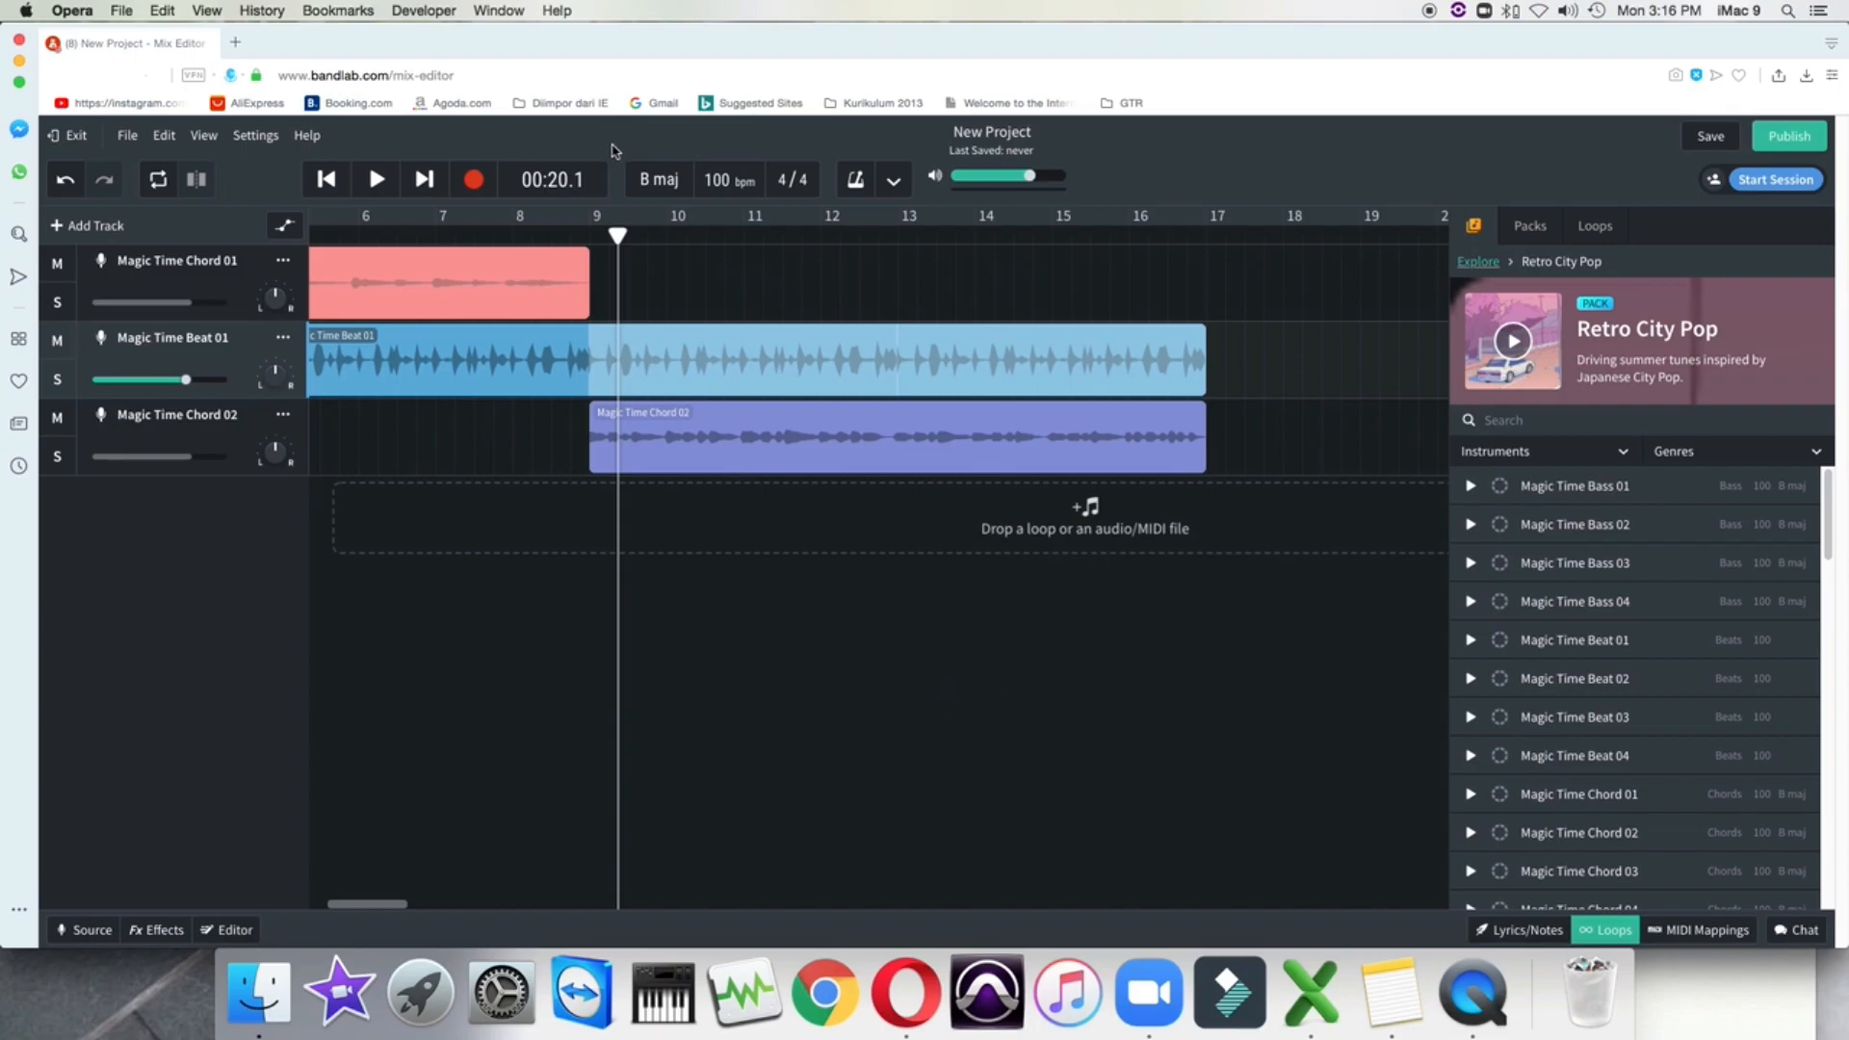
# Play the three-track arrangement from the beginning with the loop browser closed, and pause after its end
pyautogui.click(326, 179)
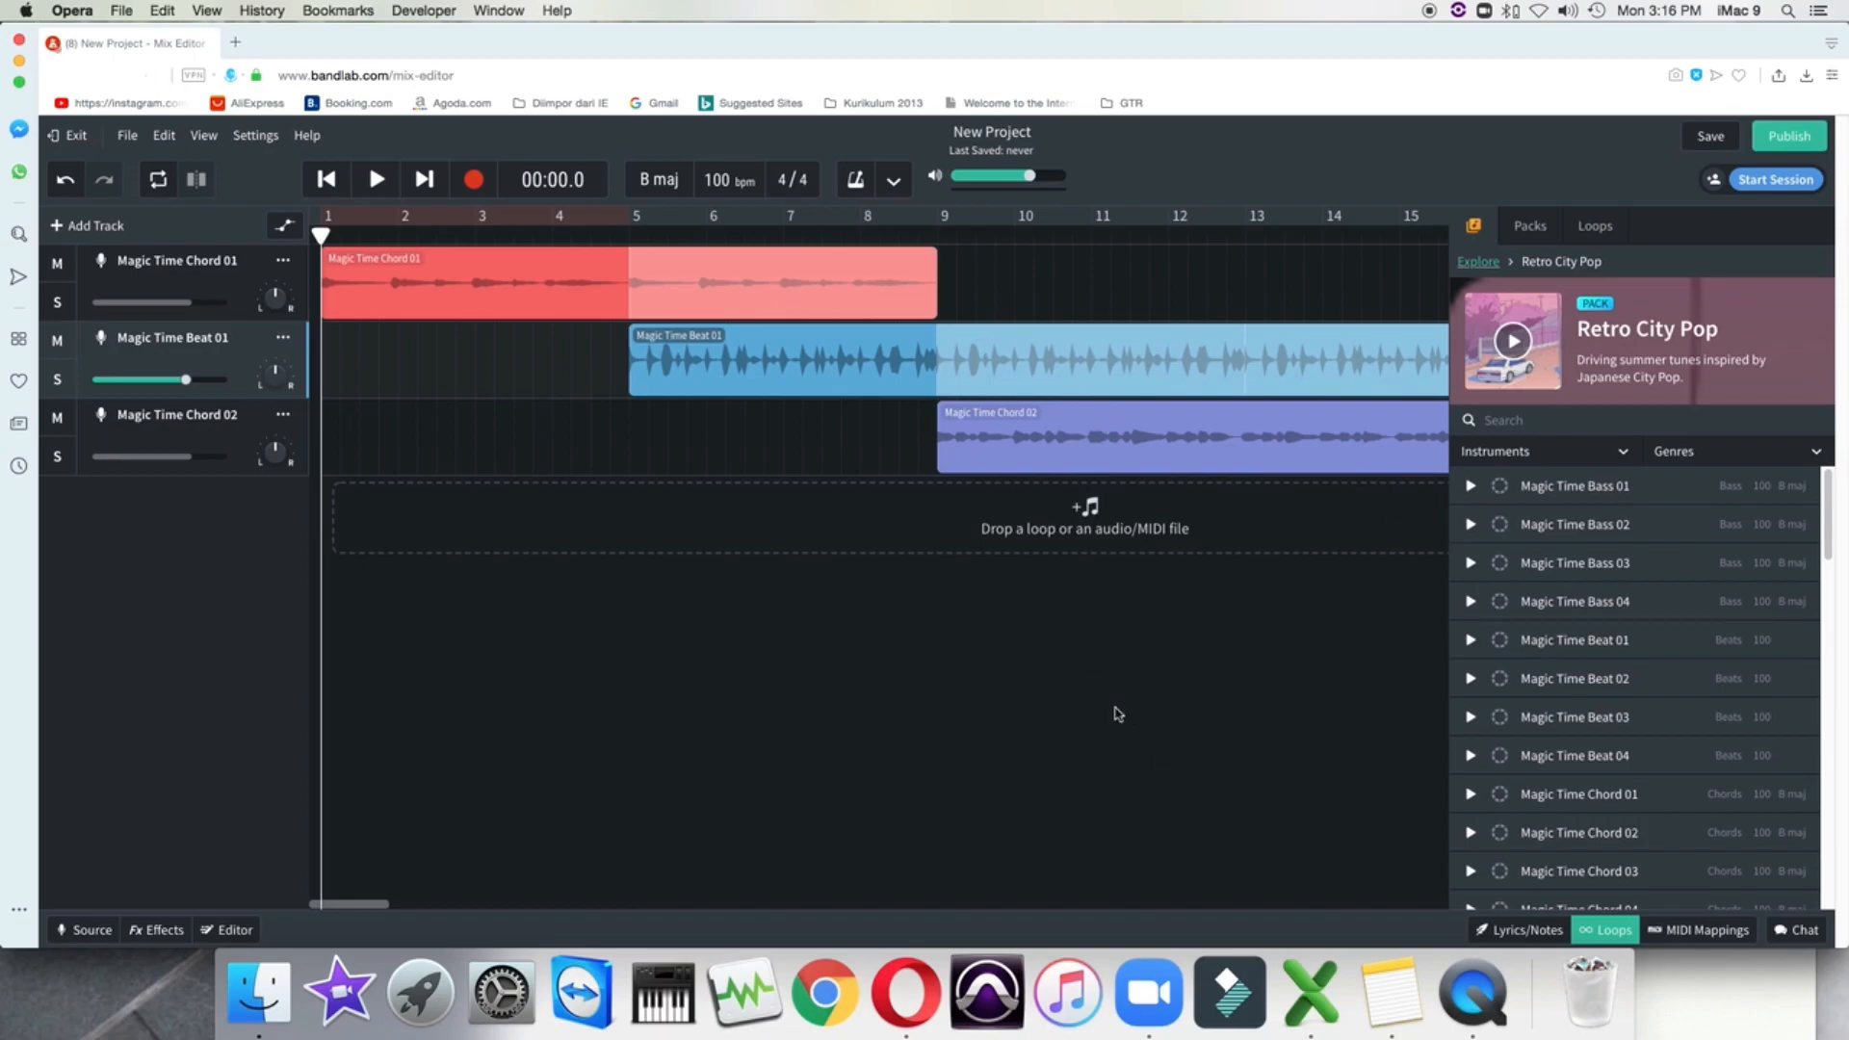
pyautogui.click(376, 183)
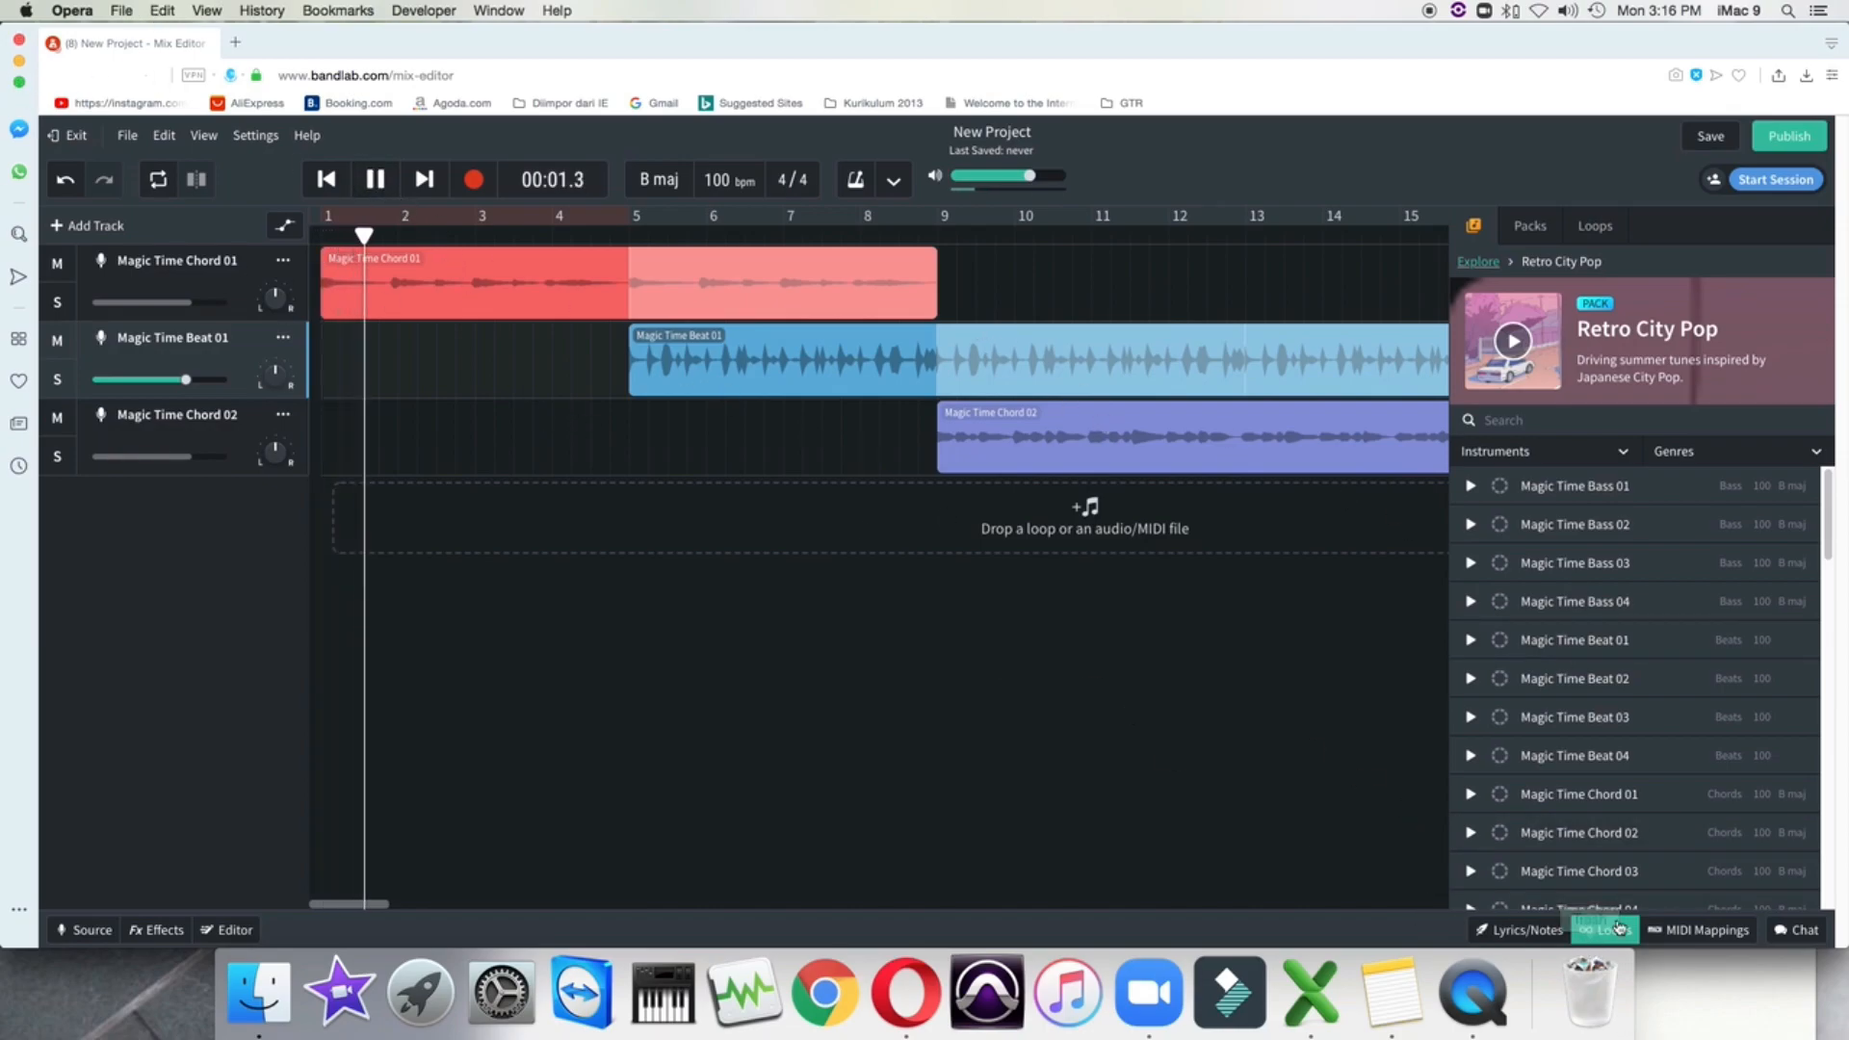
pyautogui.click(1624, 934)
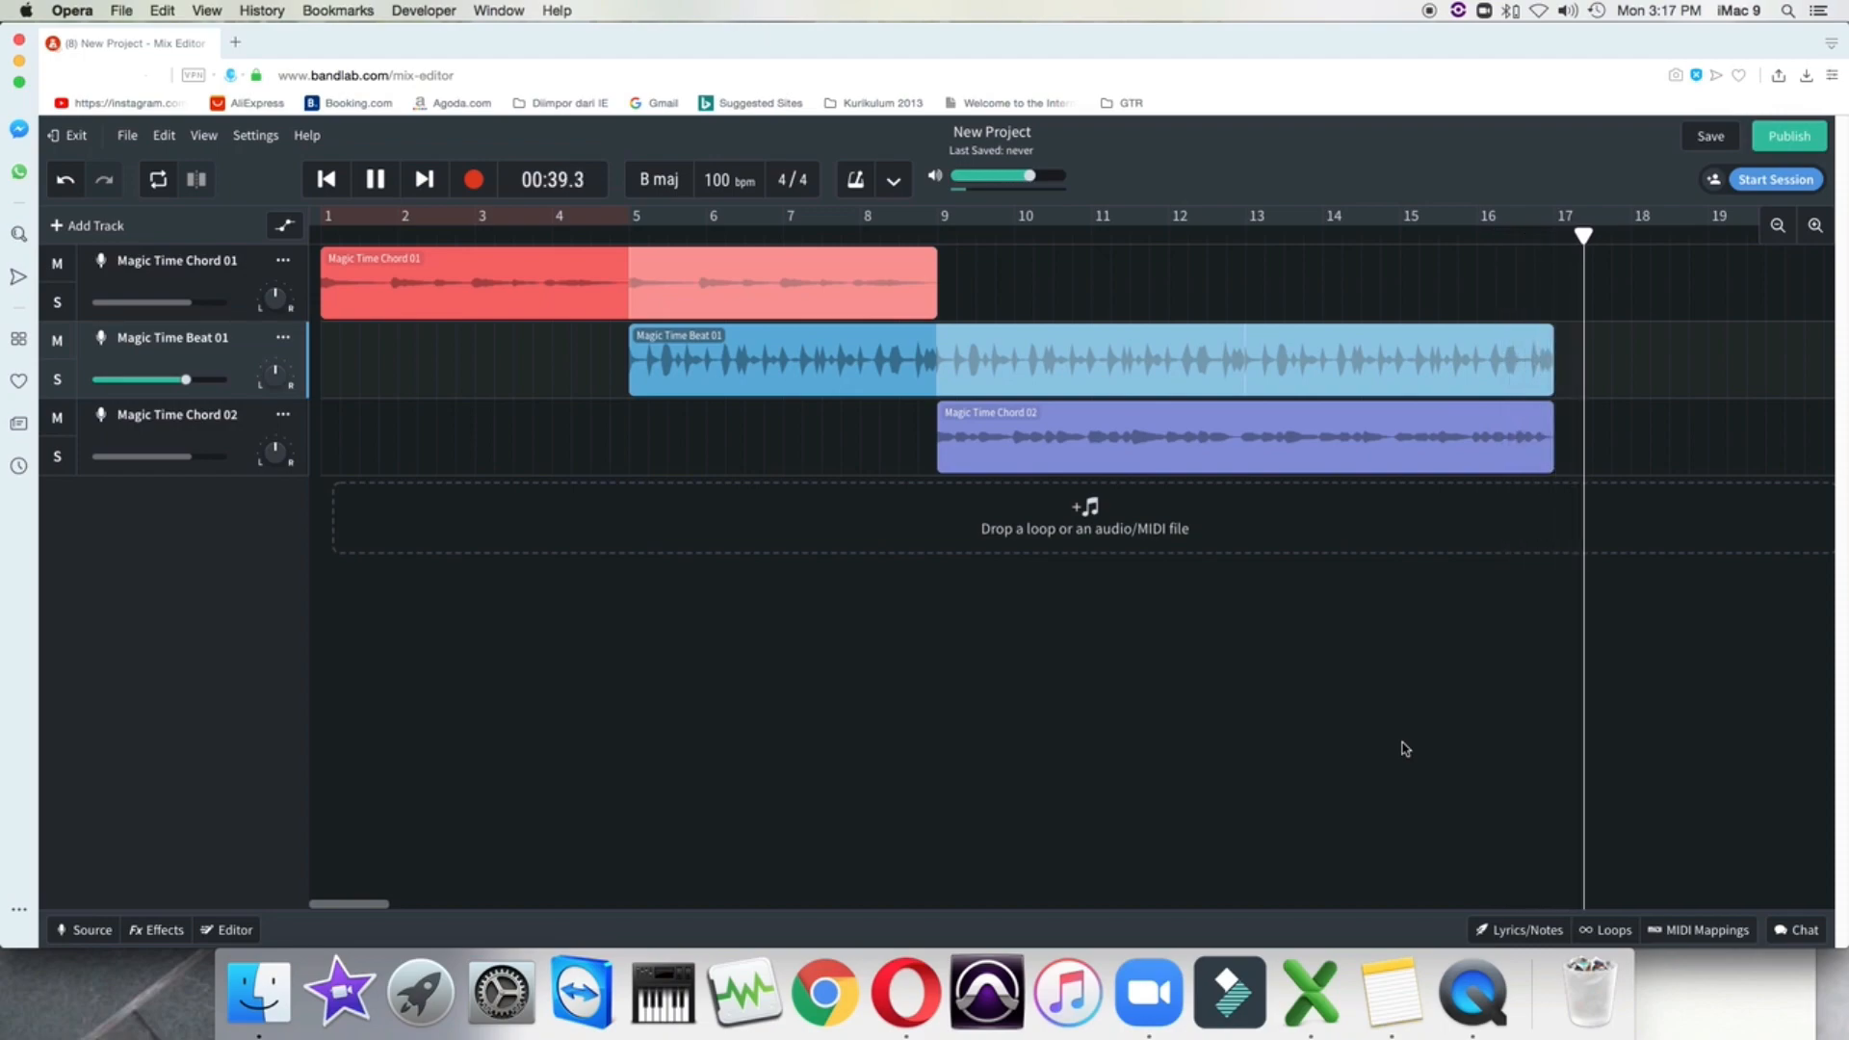
pyautogui.click(383, 185)
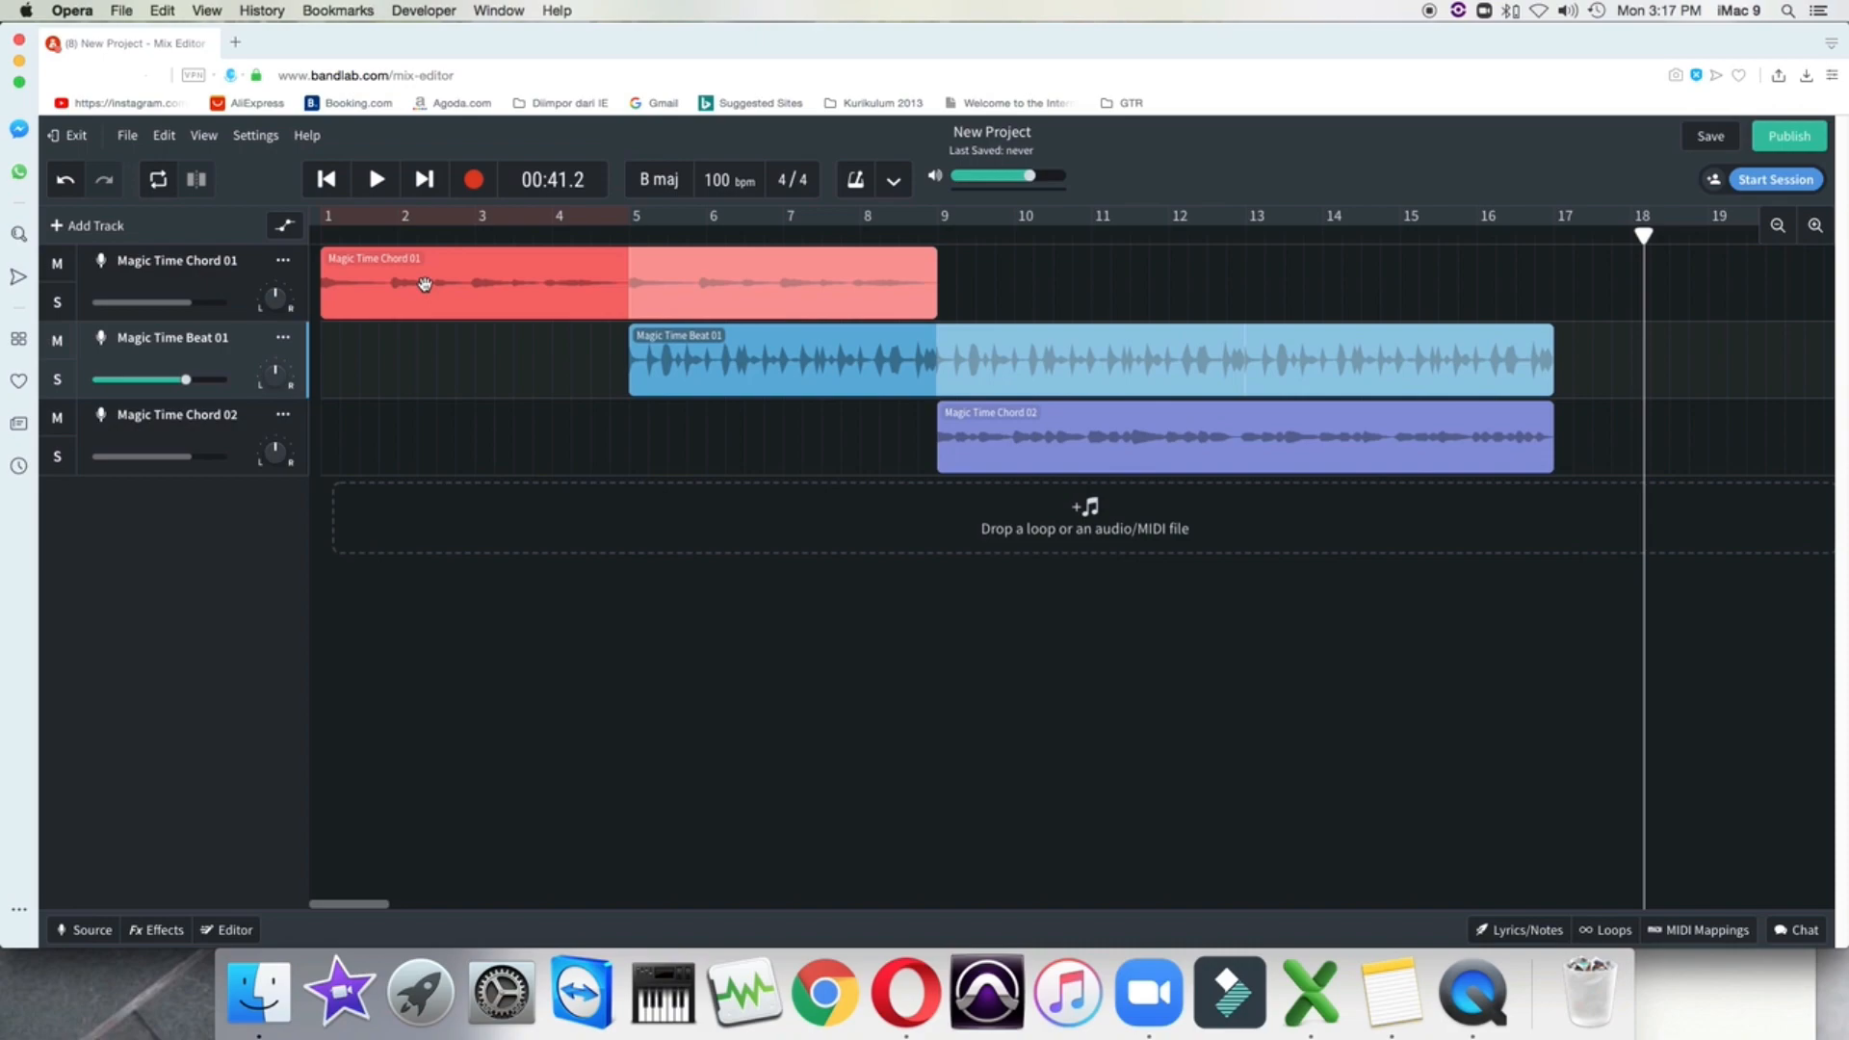
# Copy the looped Magic Time Chord 01 region and paste it on the same track starting at bar 17
pyautogui.rightClick(484, 288)
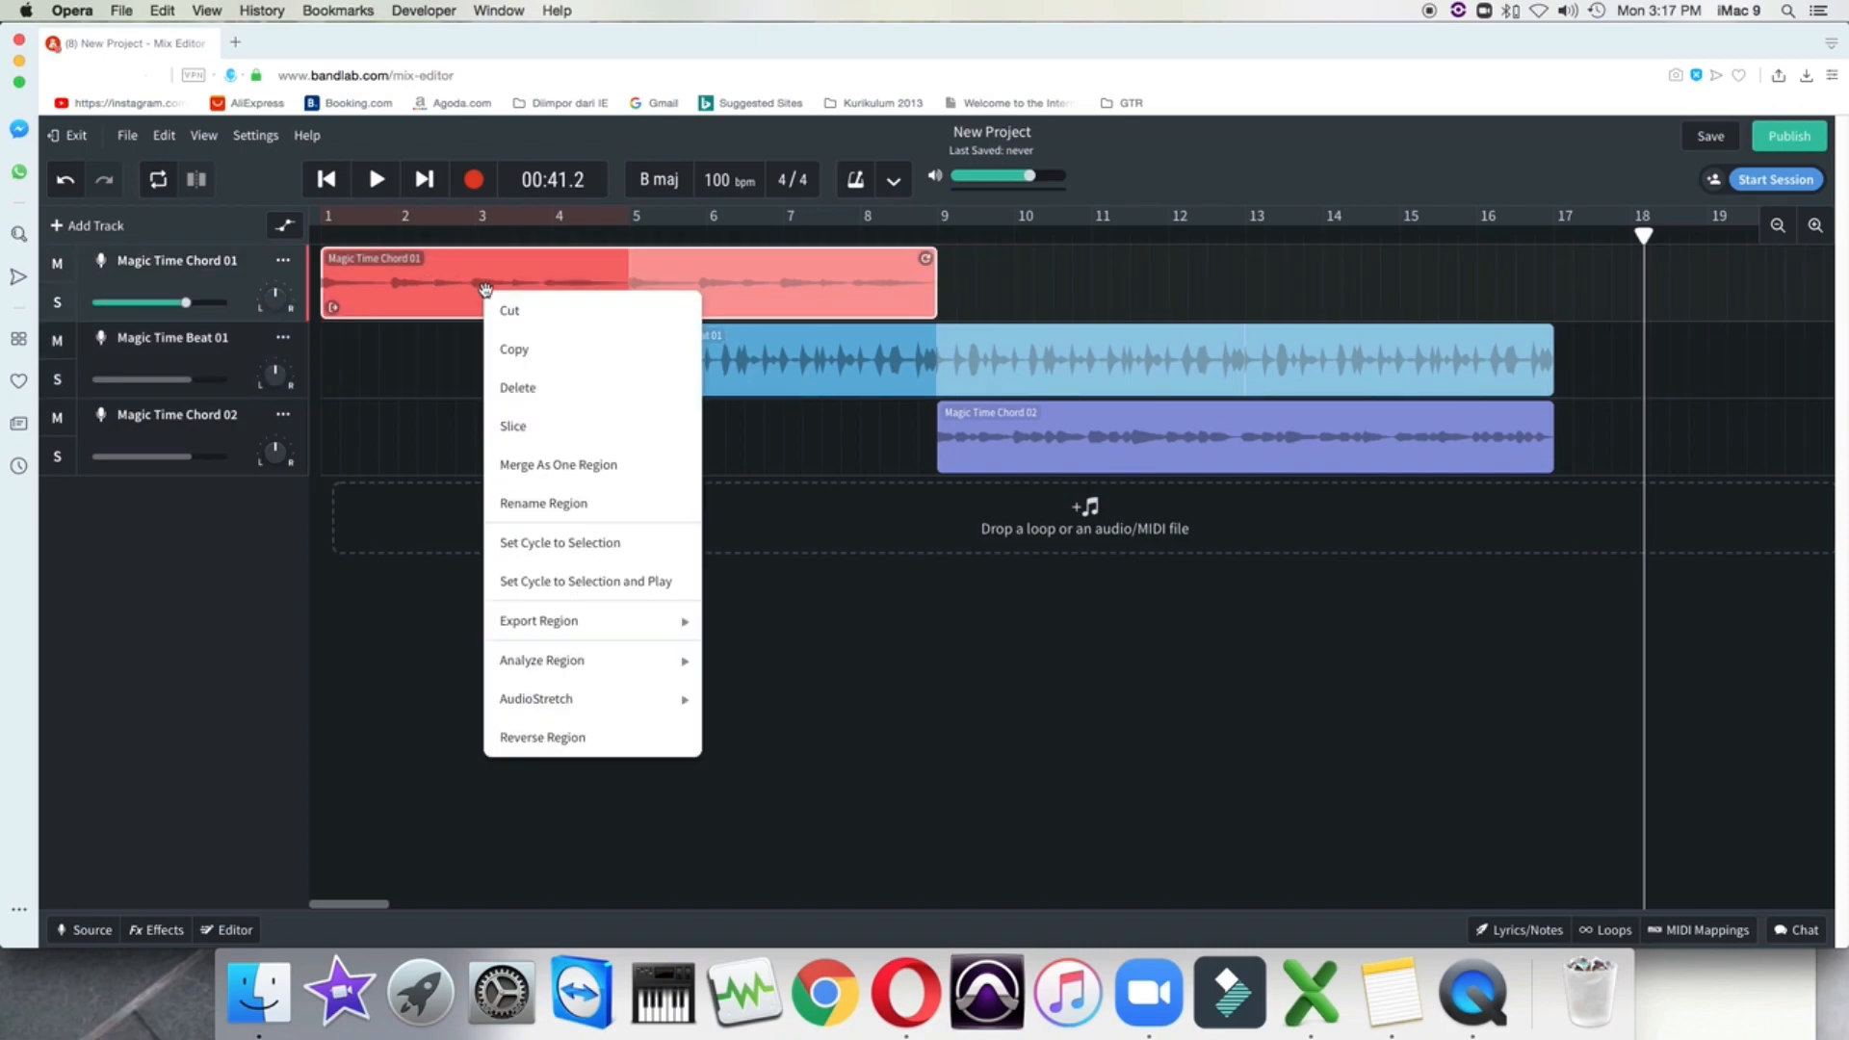
pyautogui.click(526, 359)
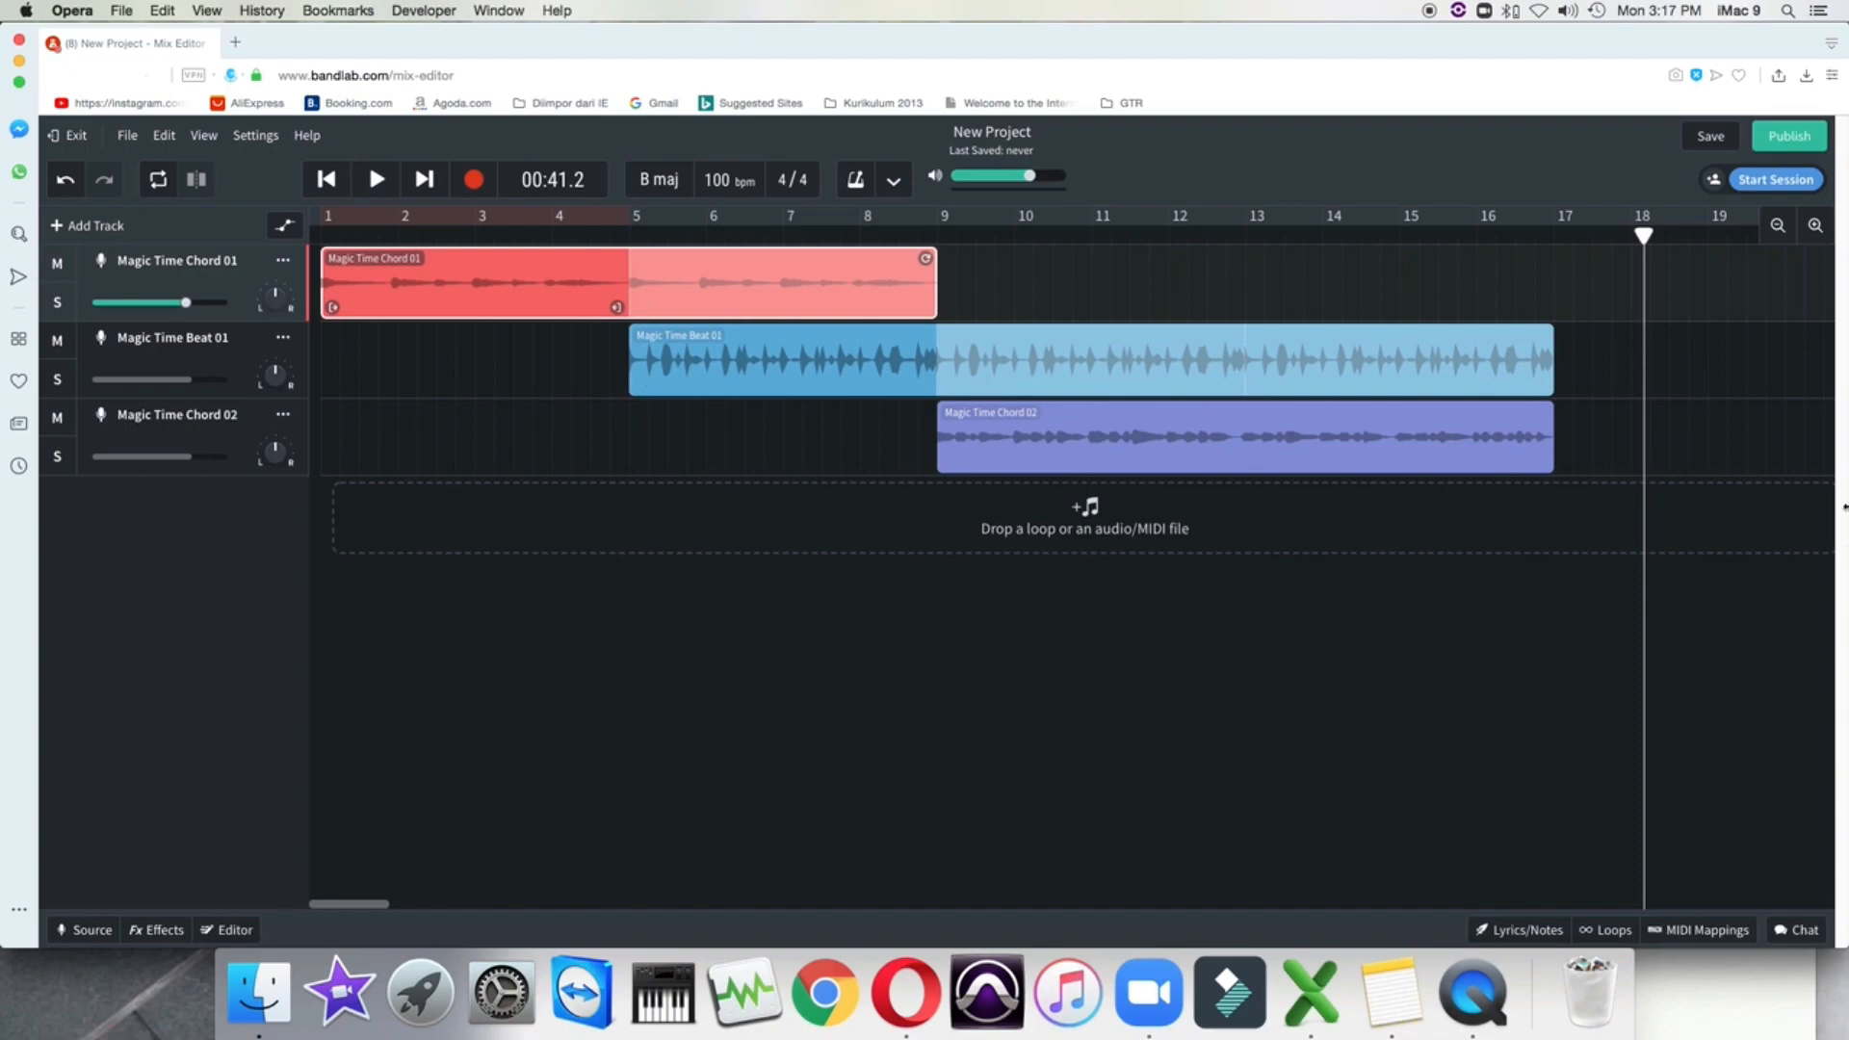
pyautogui.moveTo(1644, 237); pyautogui.dragTo(1550, 238)
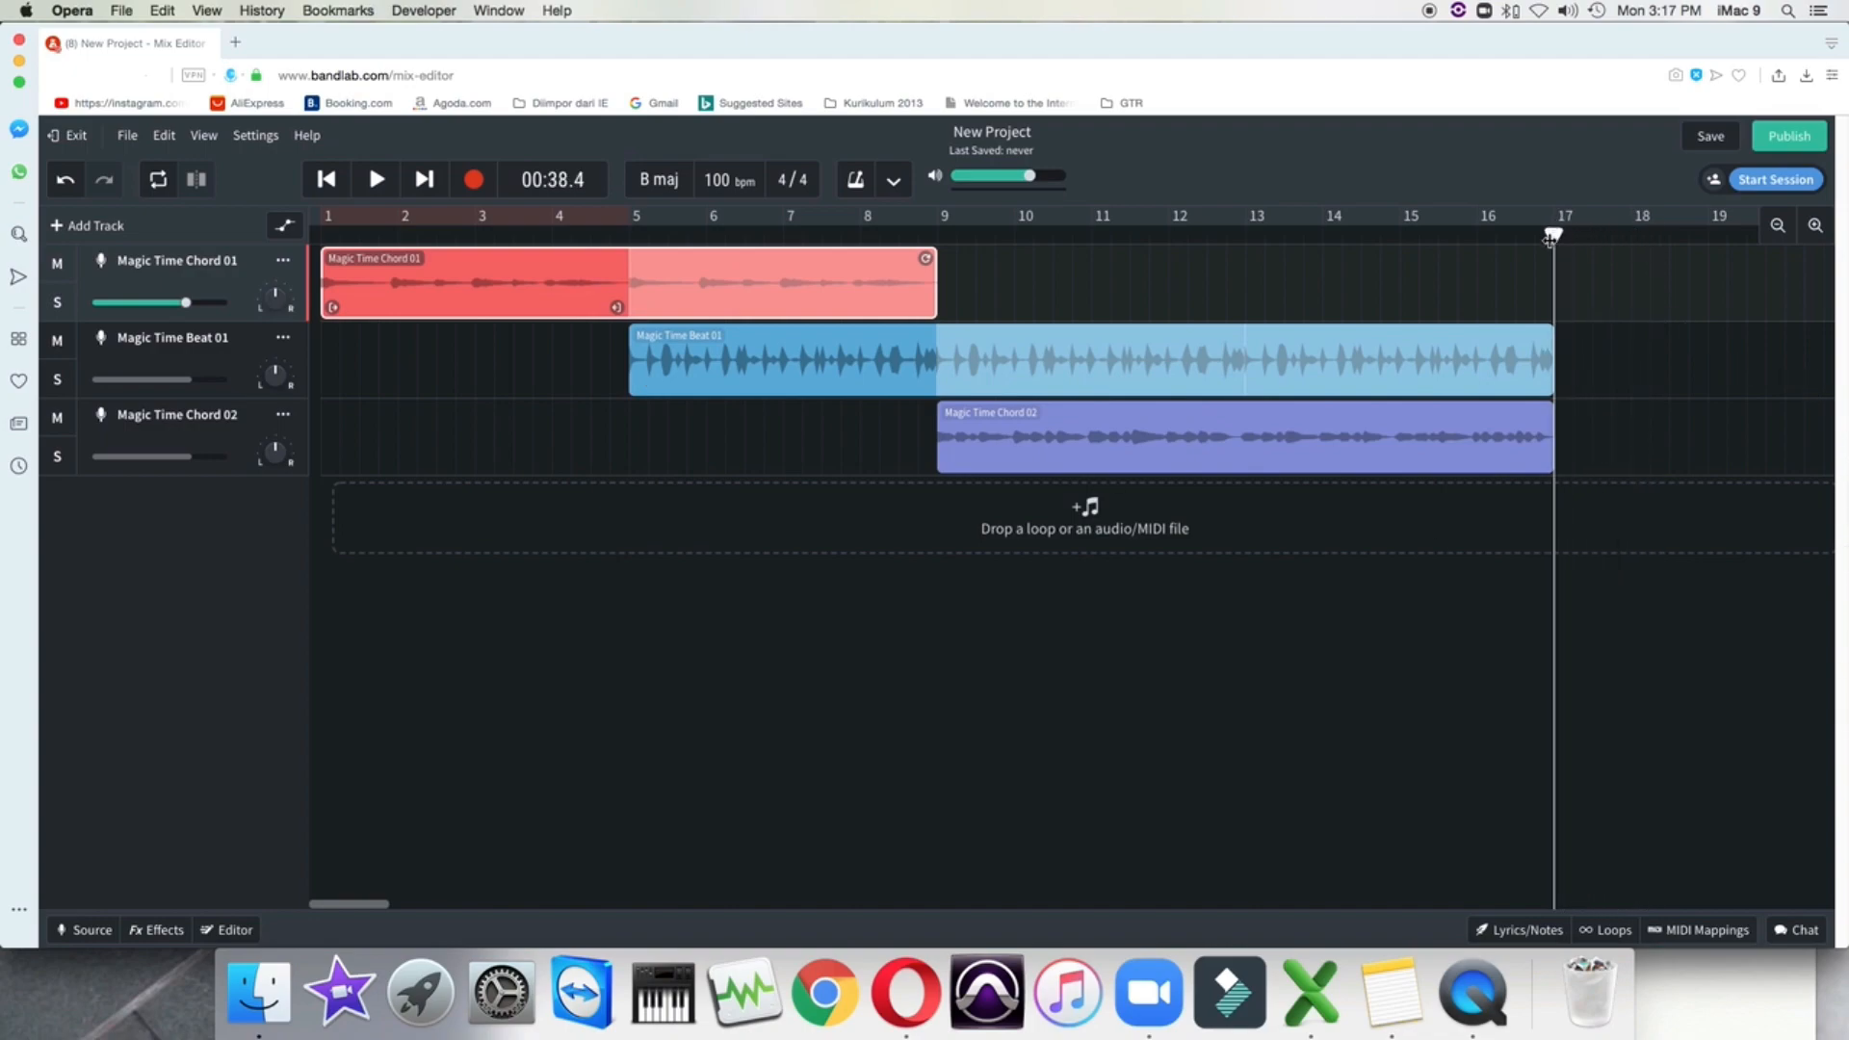
pyautogui.rightClick(1573, 269)
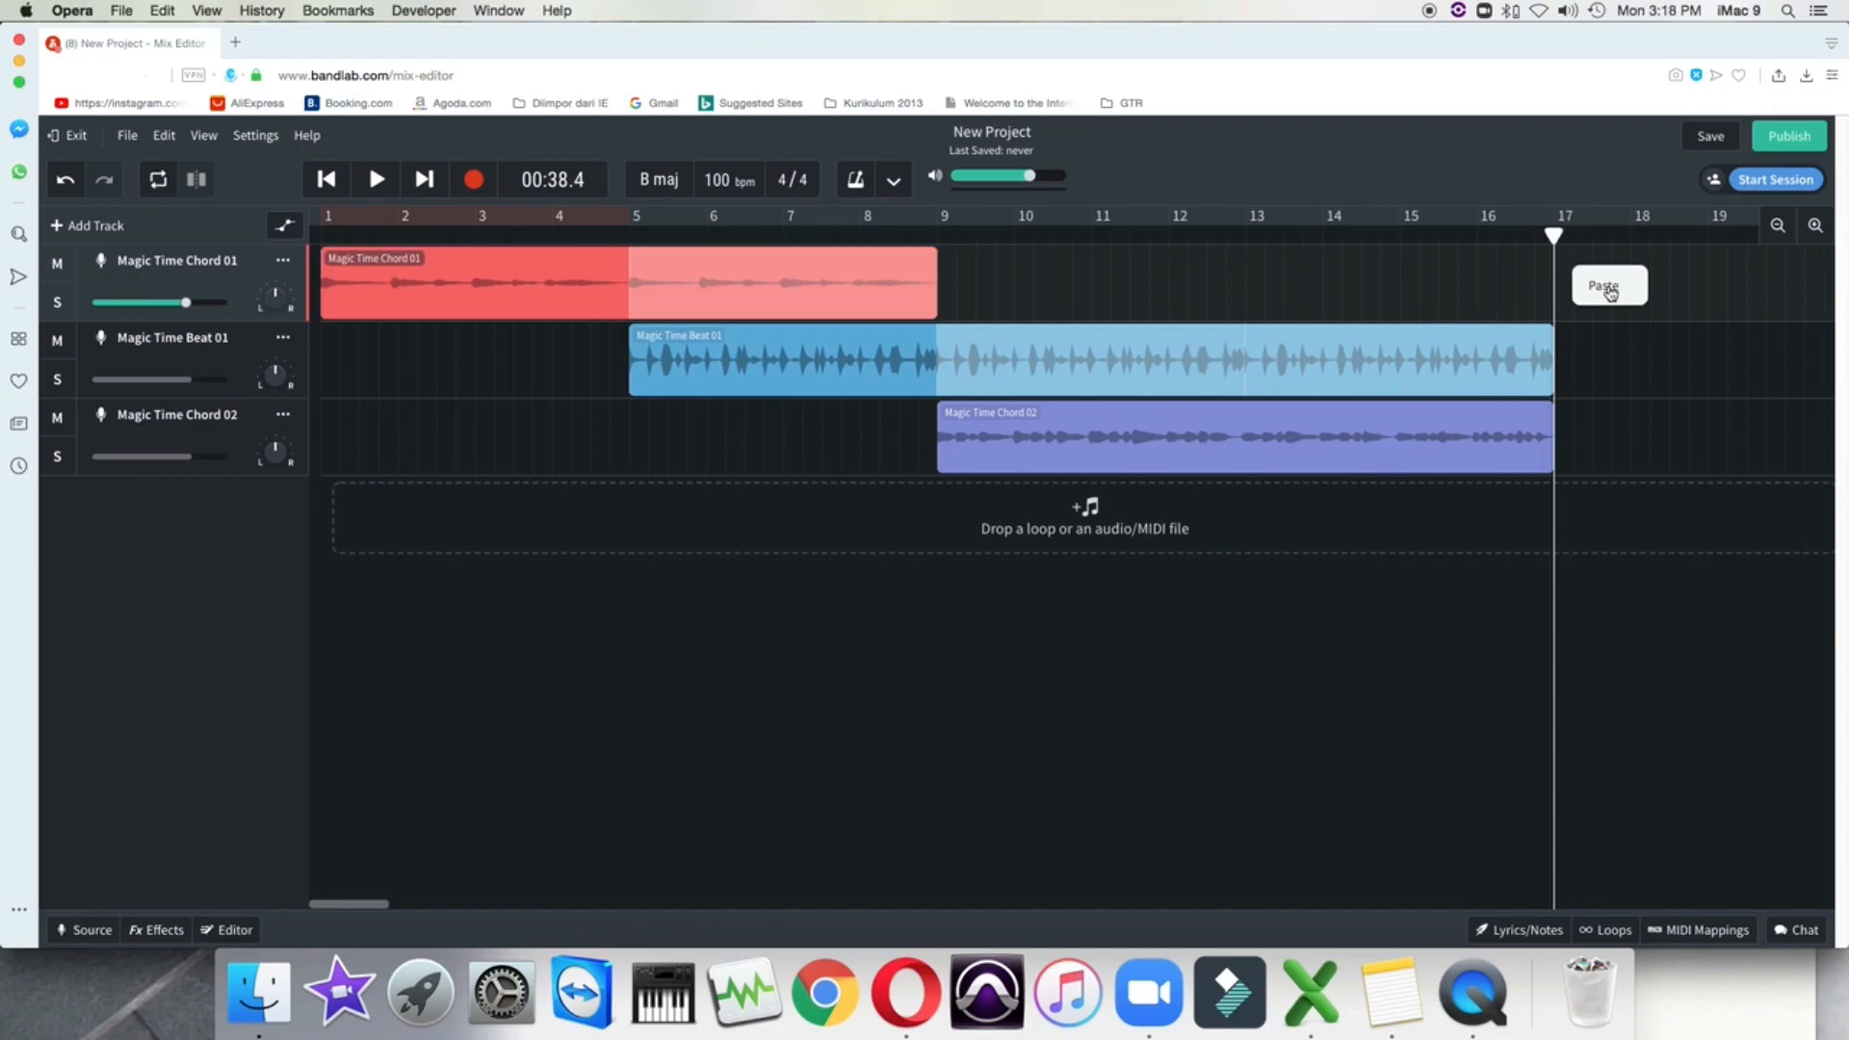
pyautogui.click(1631, 295)
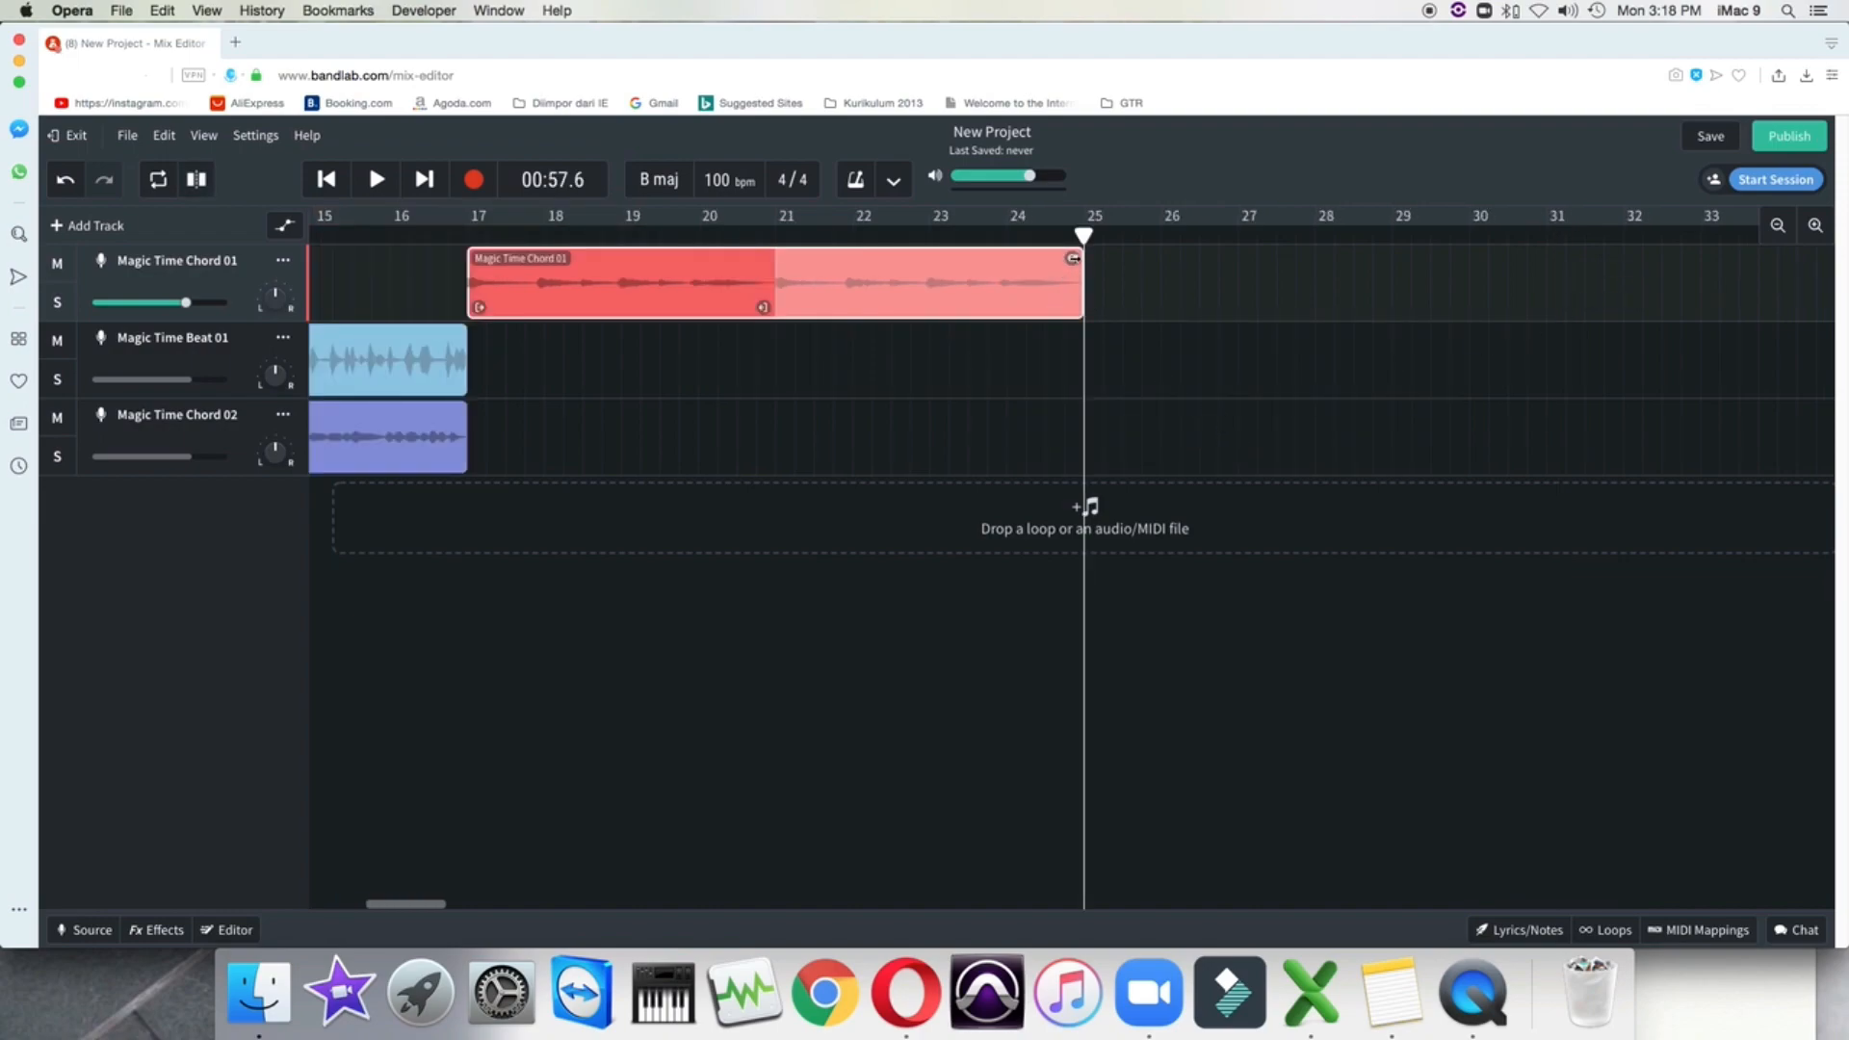
# Shorten the pasted Magic Time Chord 01 region to end at bar 21 and move the playhead back to 00:24.0
pyautogui.moveTo(1073, 257); pyautogui.dragTo(765, 240)
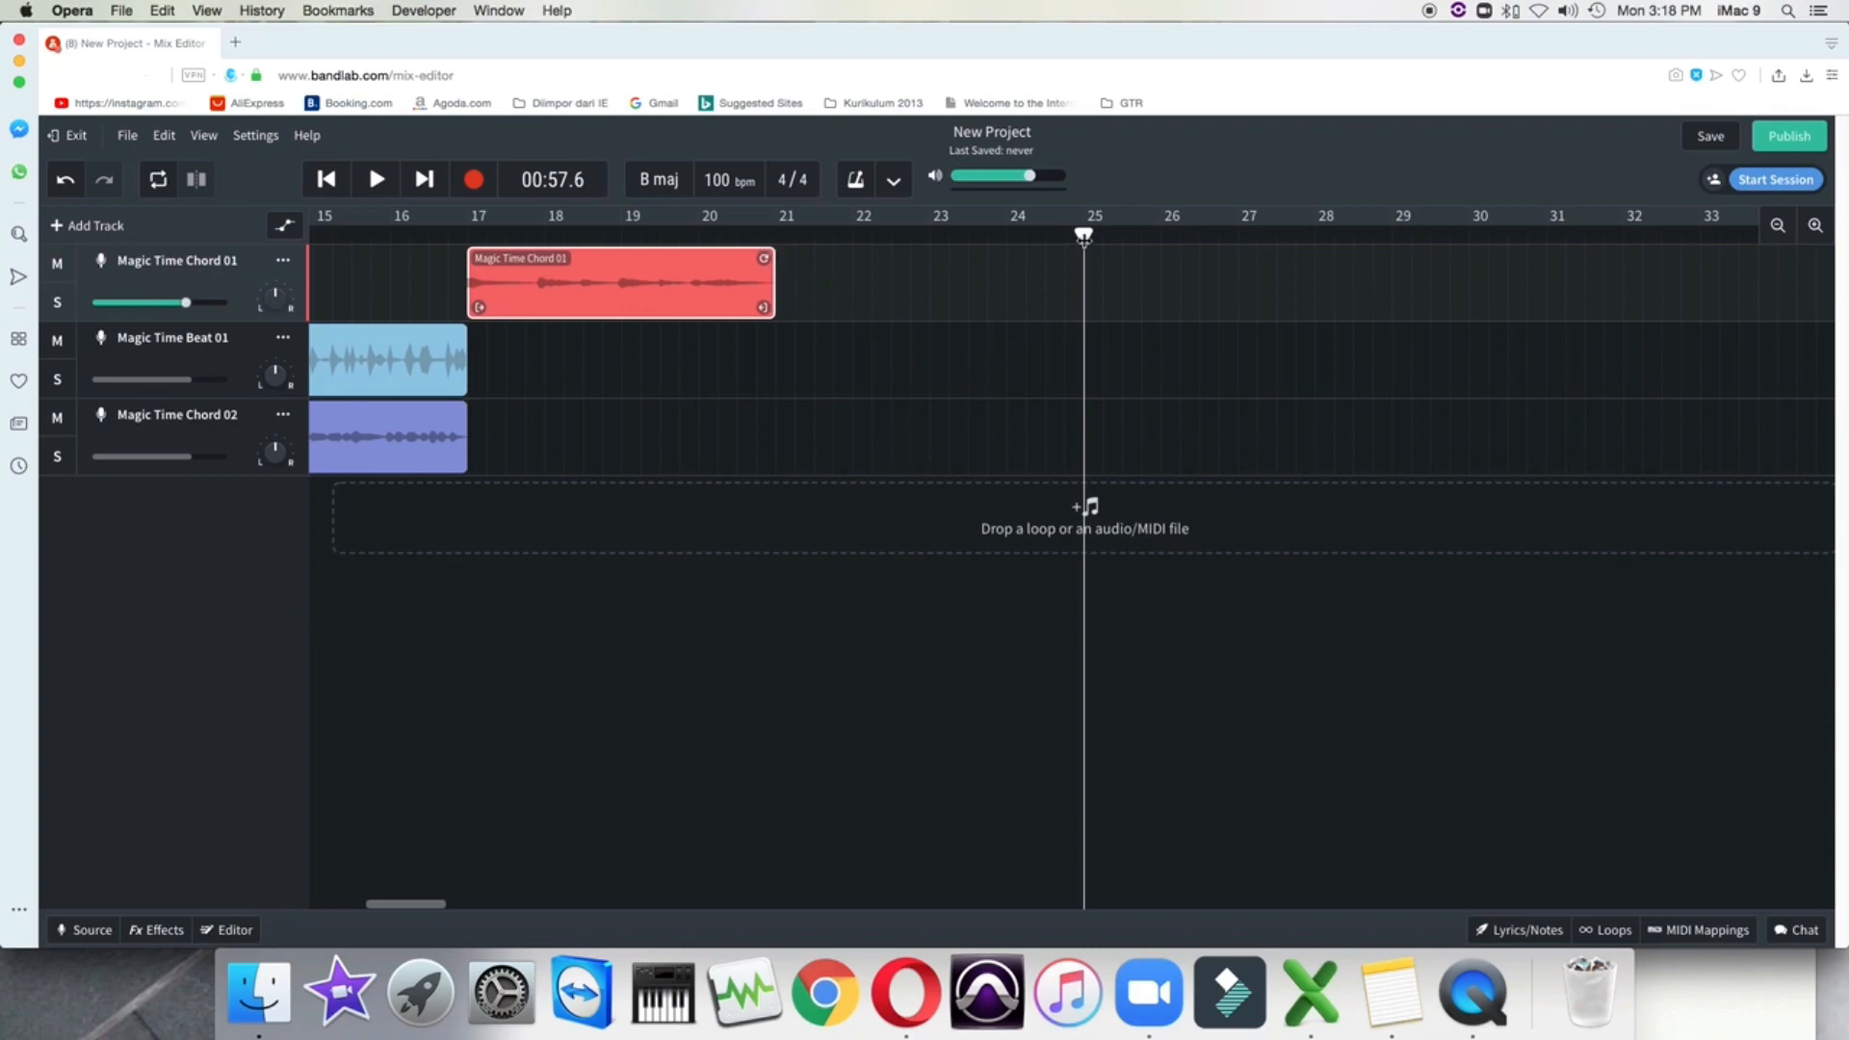
pyautogui.moveTo(1086, 233); pyautogui.dragTo(5, 282)
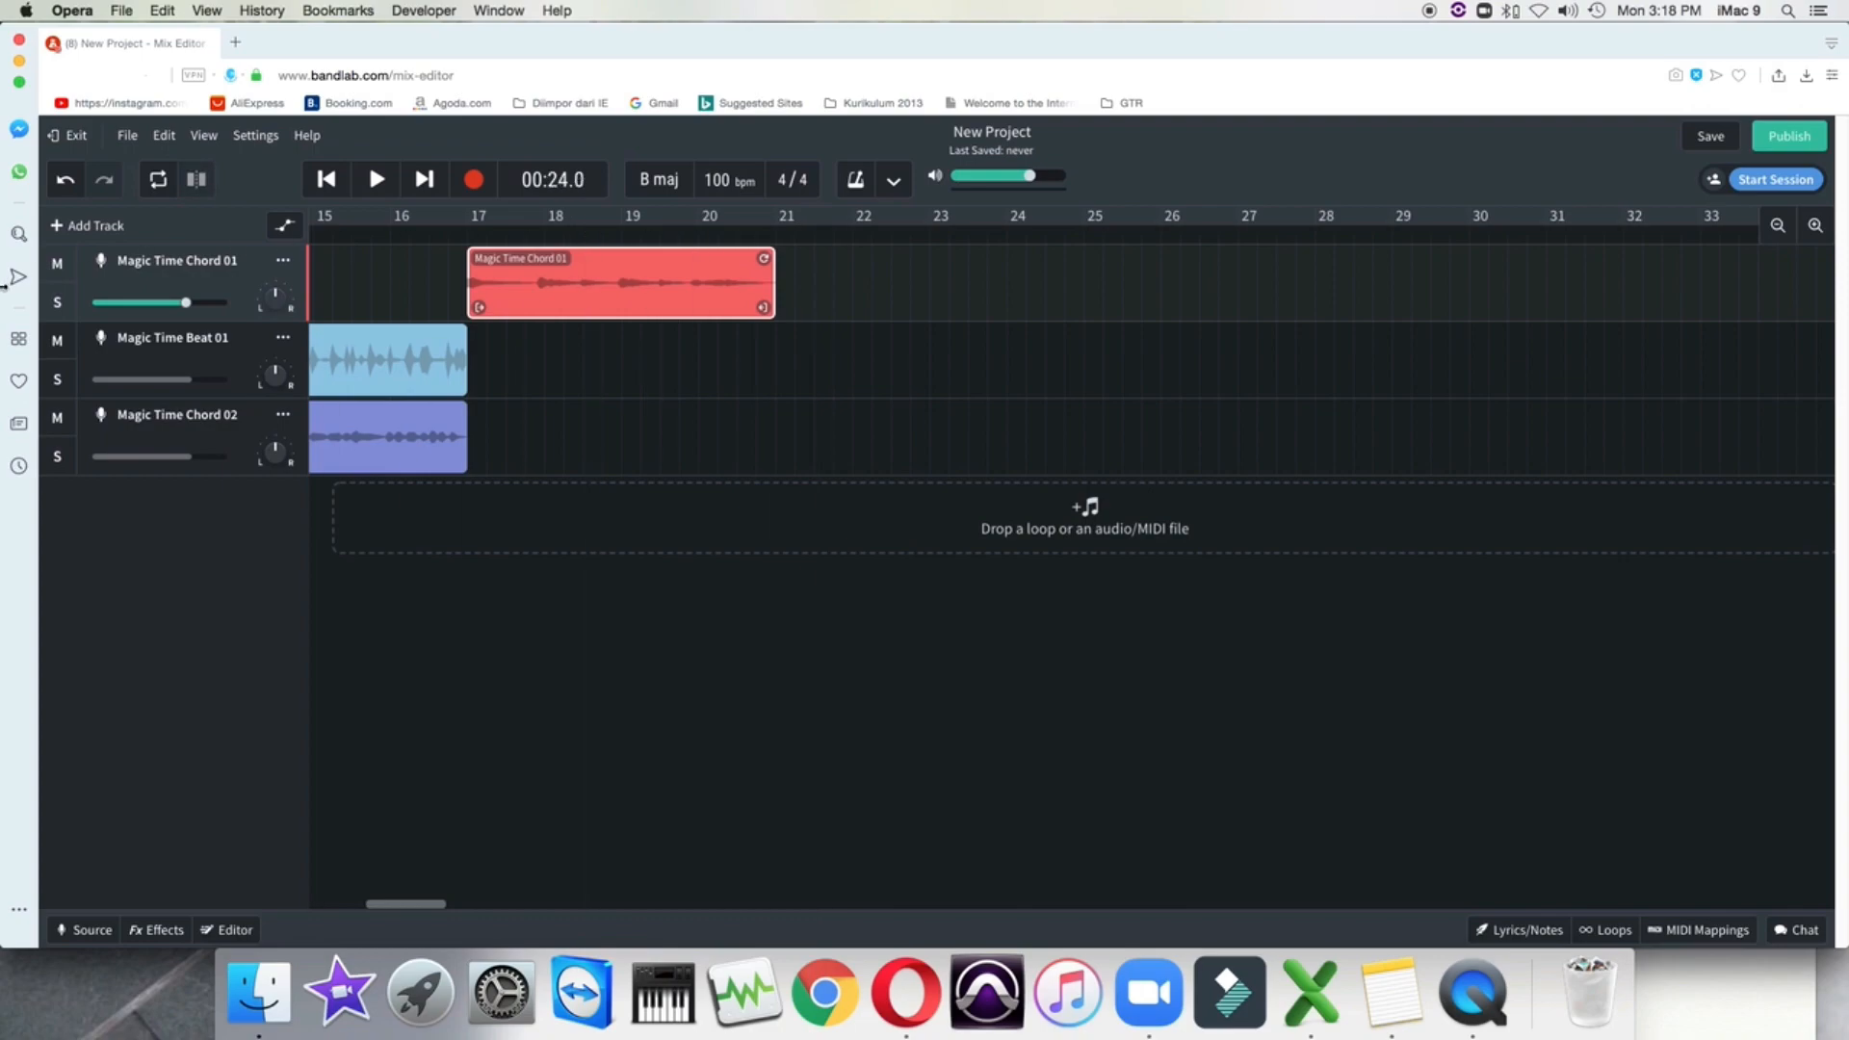
# Add Magic Time Beat 02 as a new track starting at bar 17 and loop its region out to bar 21
pyautogui.moveTo(429, 909); pyautogui.dragTo(366, 906)
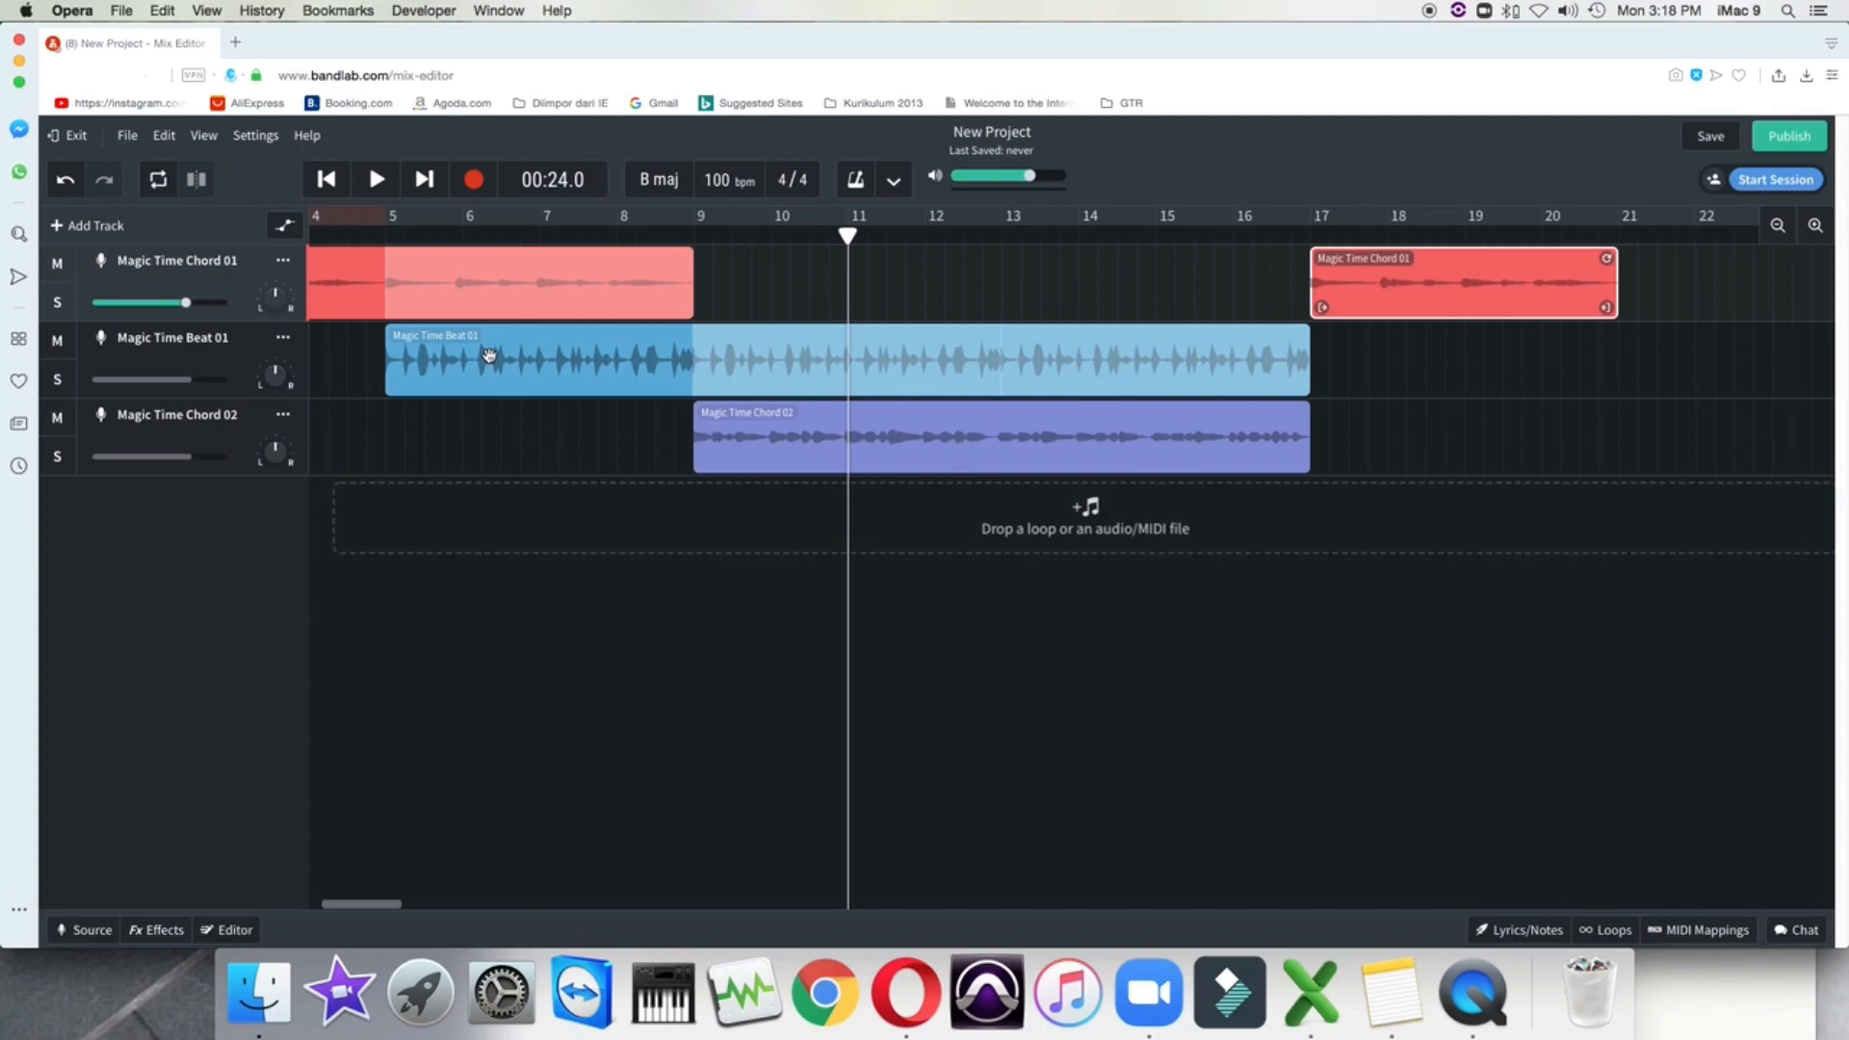
pyautogui.click(1612, 930)
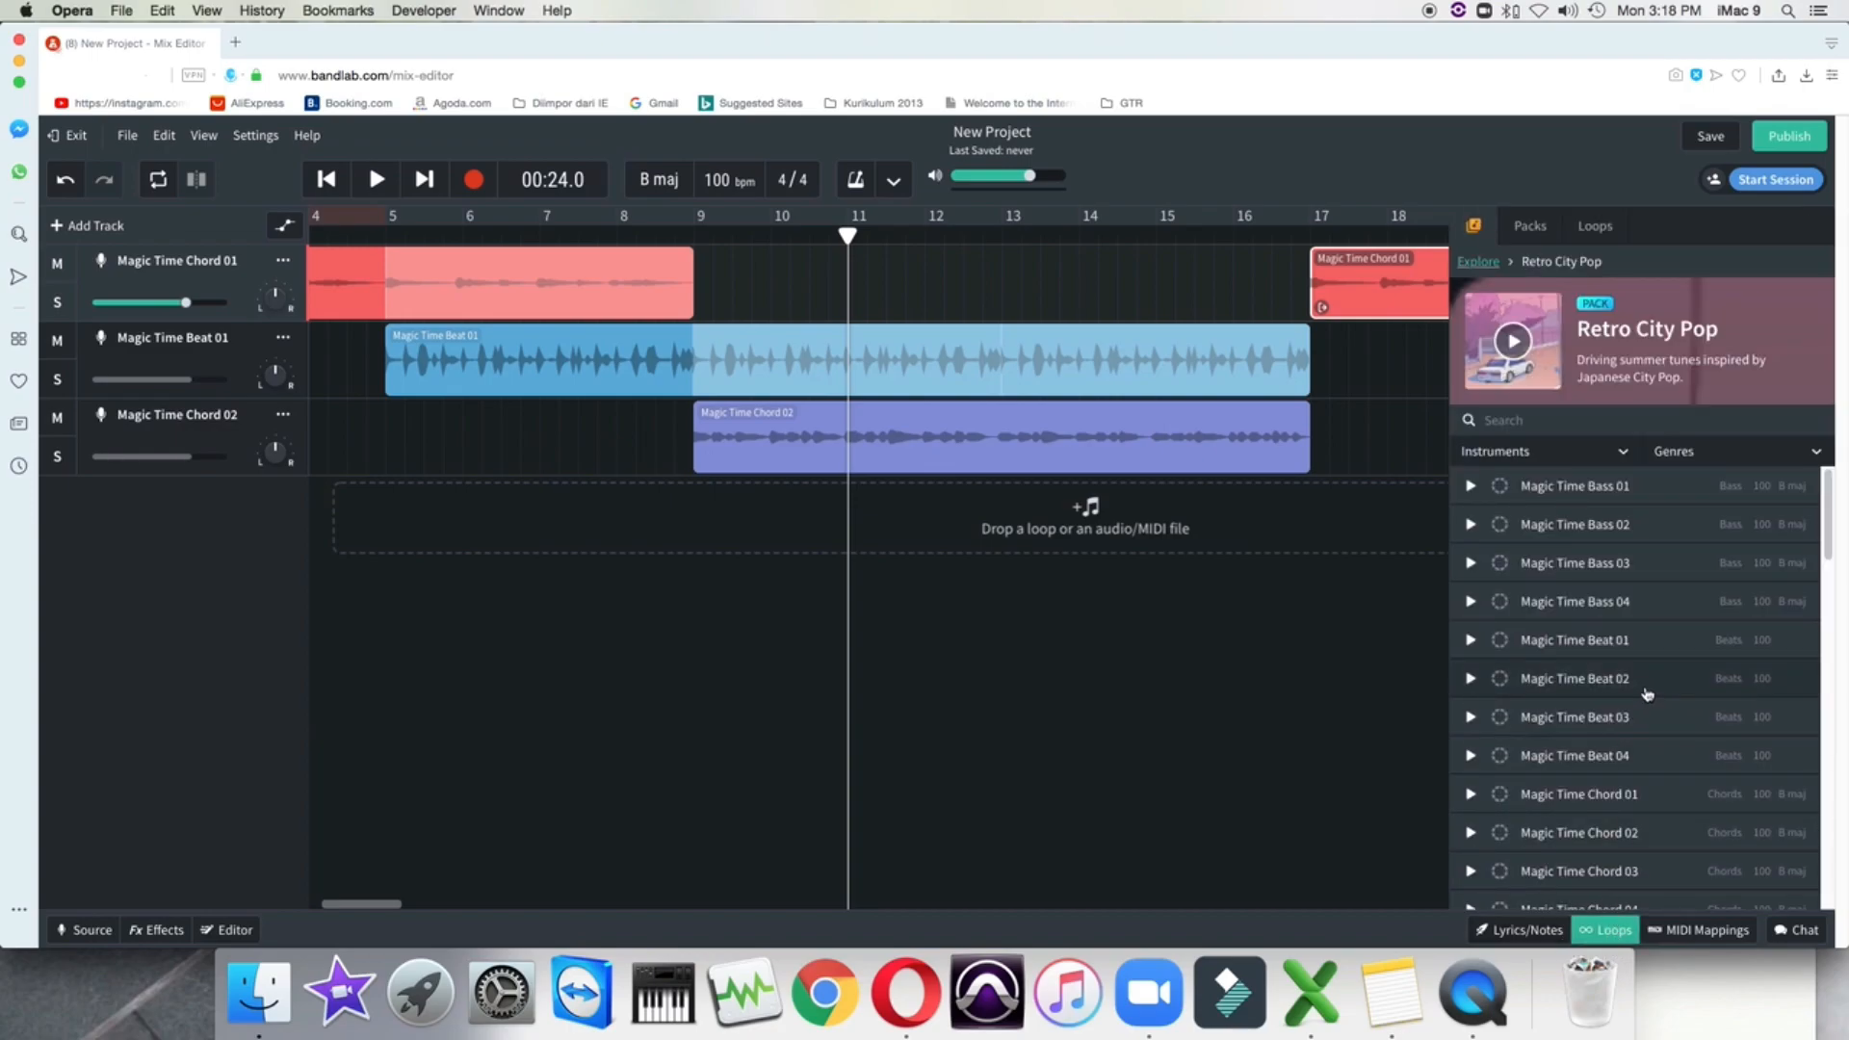
pyautogui.moveTo(1631, 715); pyautogui.dragTo(1310, 511)
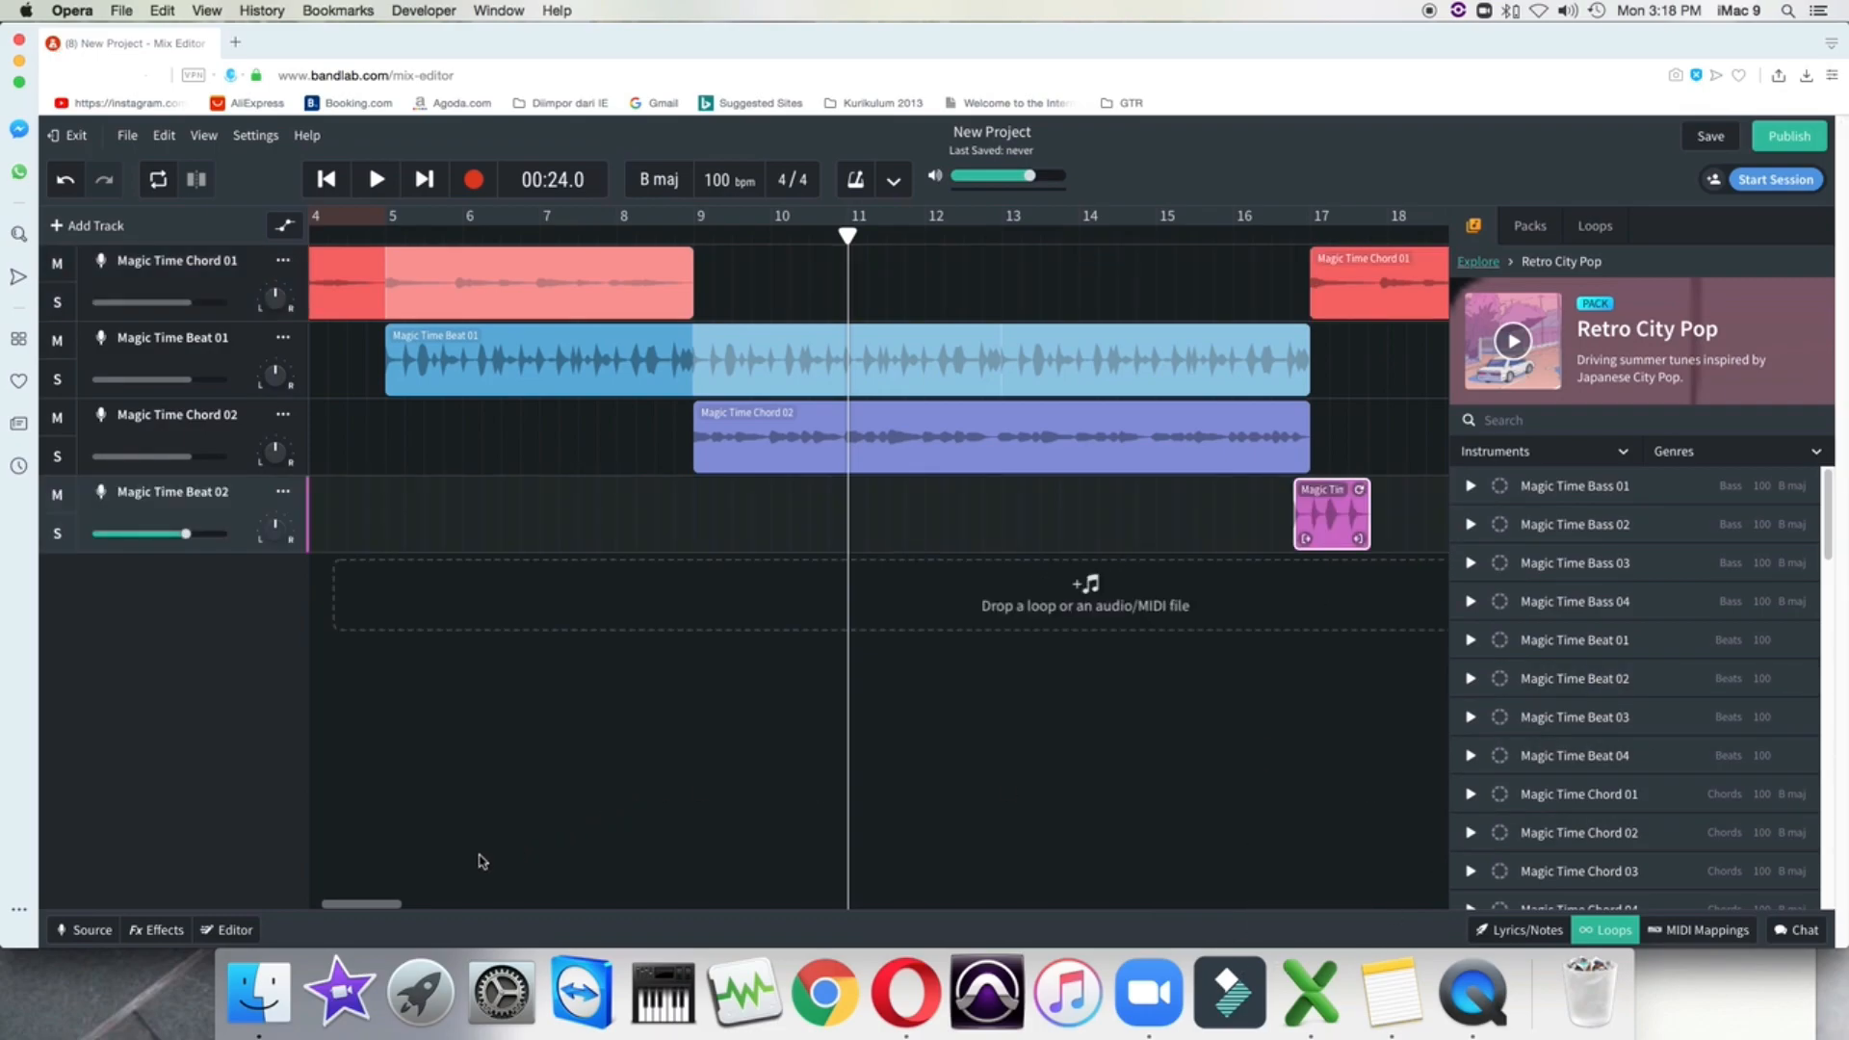
pyautogui.moveTo(376, 903); pyautogui.dragTo(417, 917)
pyautogui.moveTo(589, 520); pyautogui.dragTo(599, 513)
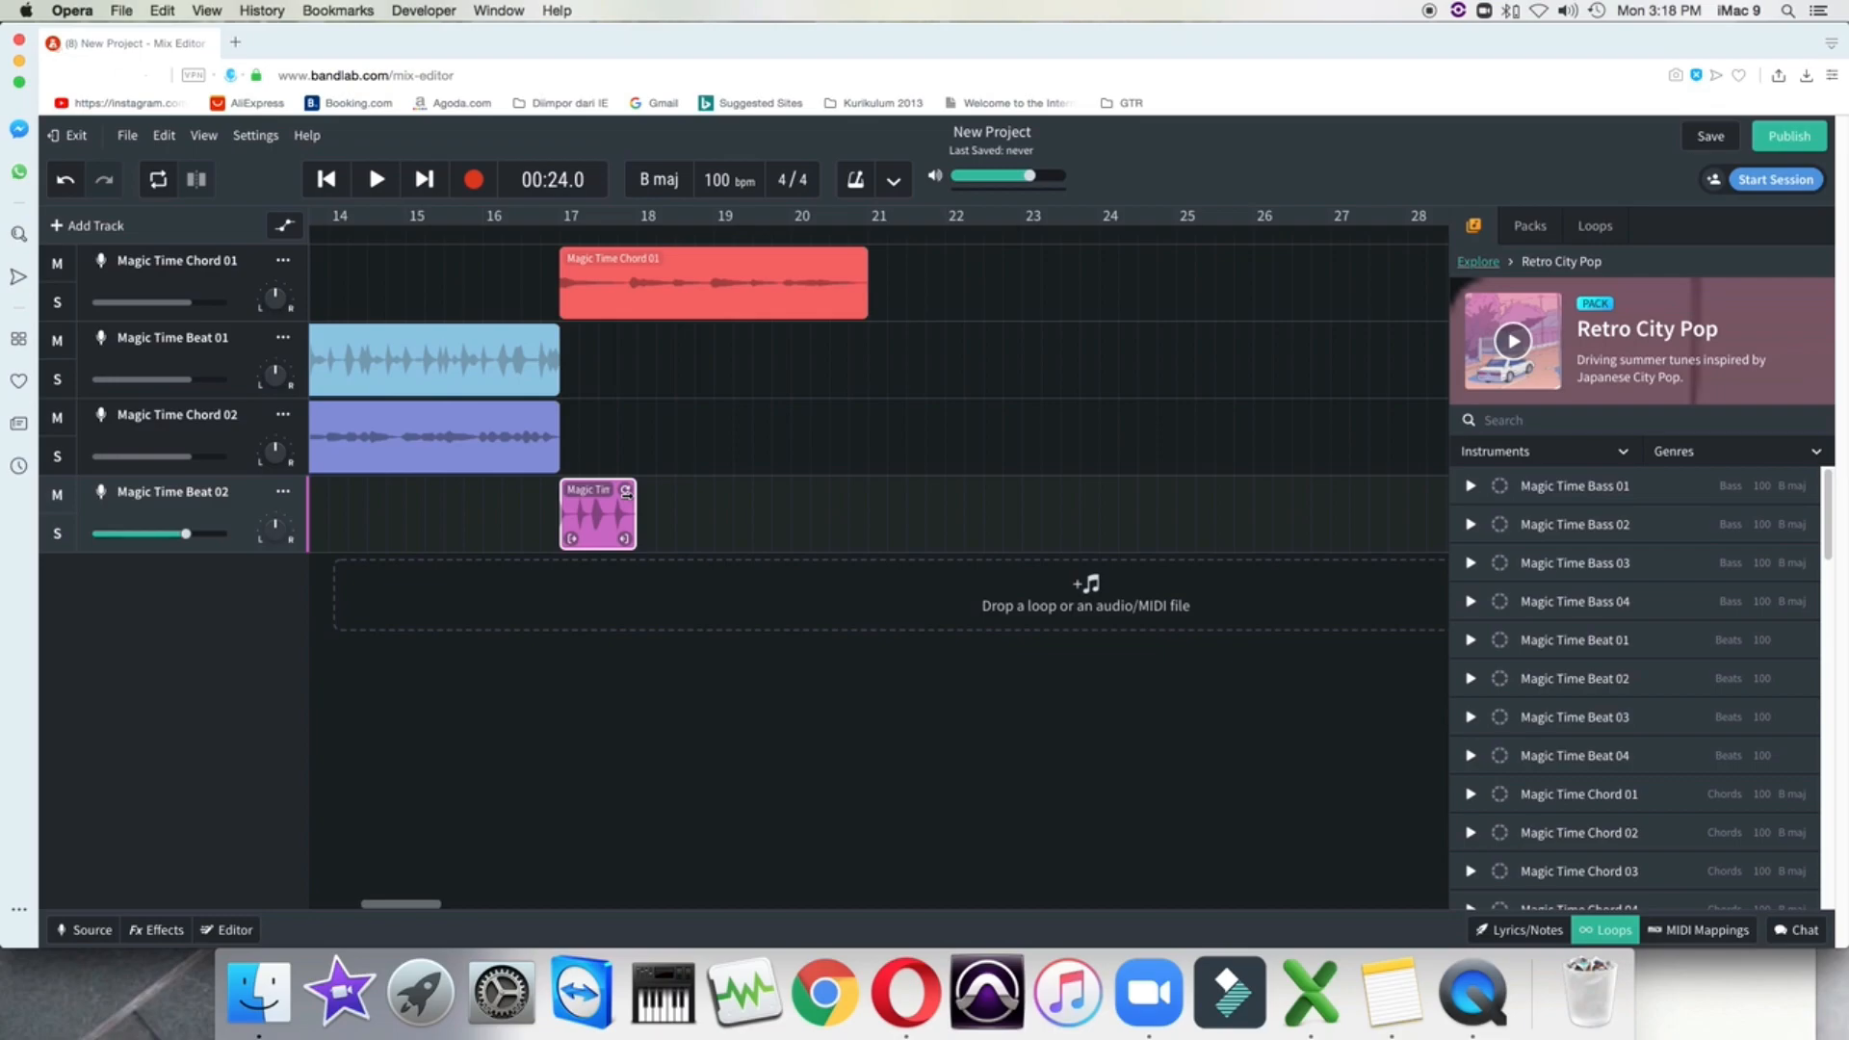
pyautogui.moveTo(626, 491); pyautogui.dragTo(856, 492)
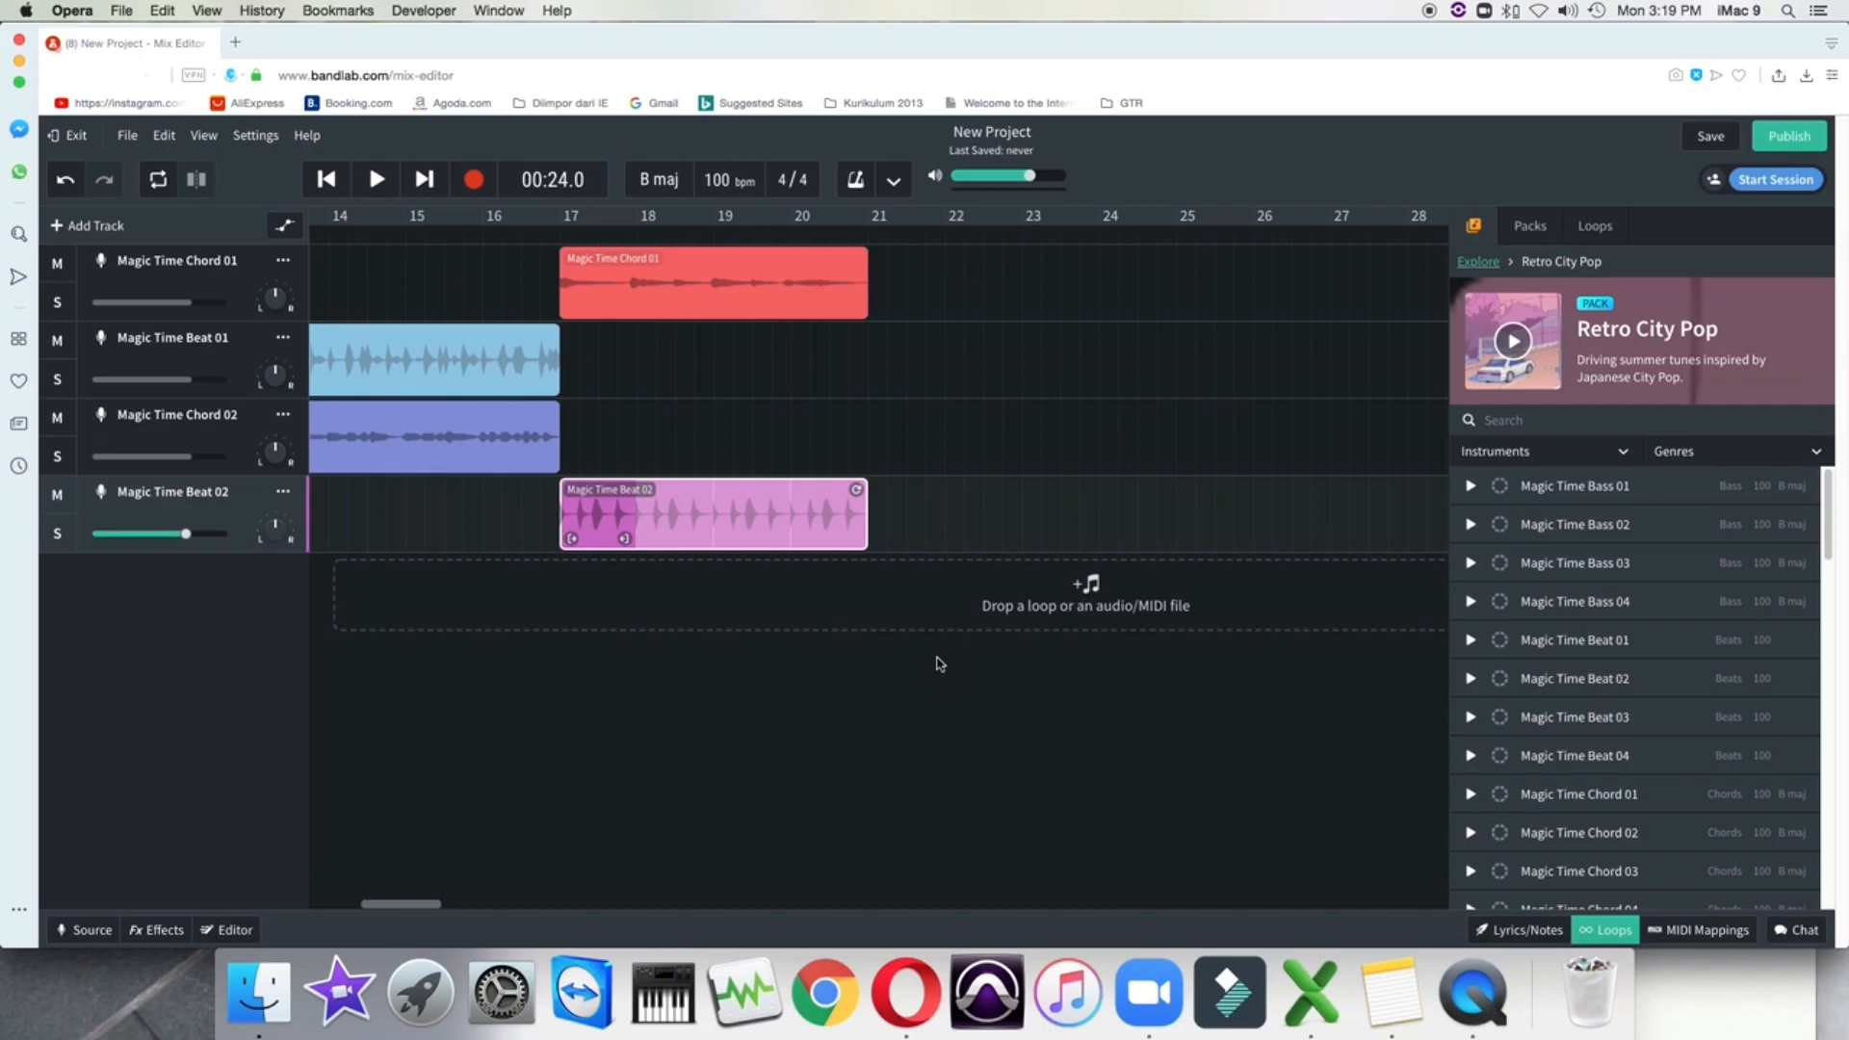
# Play the four-track arrangement from the beginning with the loop browser closed, and pause after its end
pyautogui.press('super+s')
pyautogui.click(378, 188)
pyautogui.click(375, 179)
pyautogui.click(326, 179)
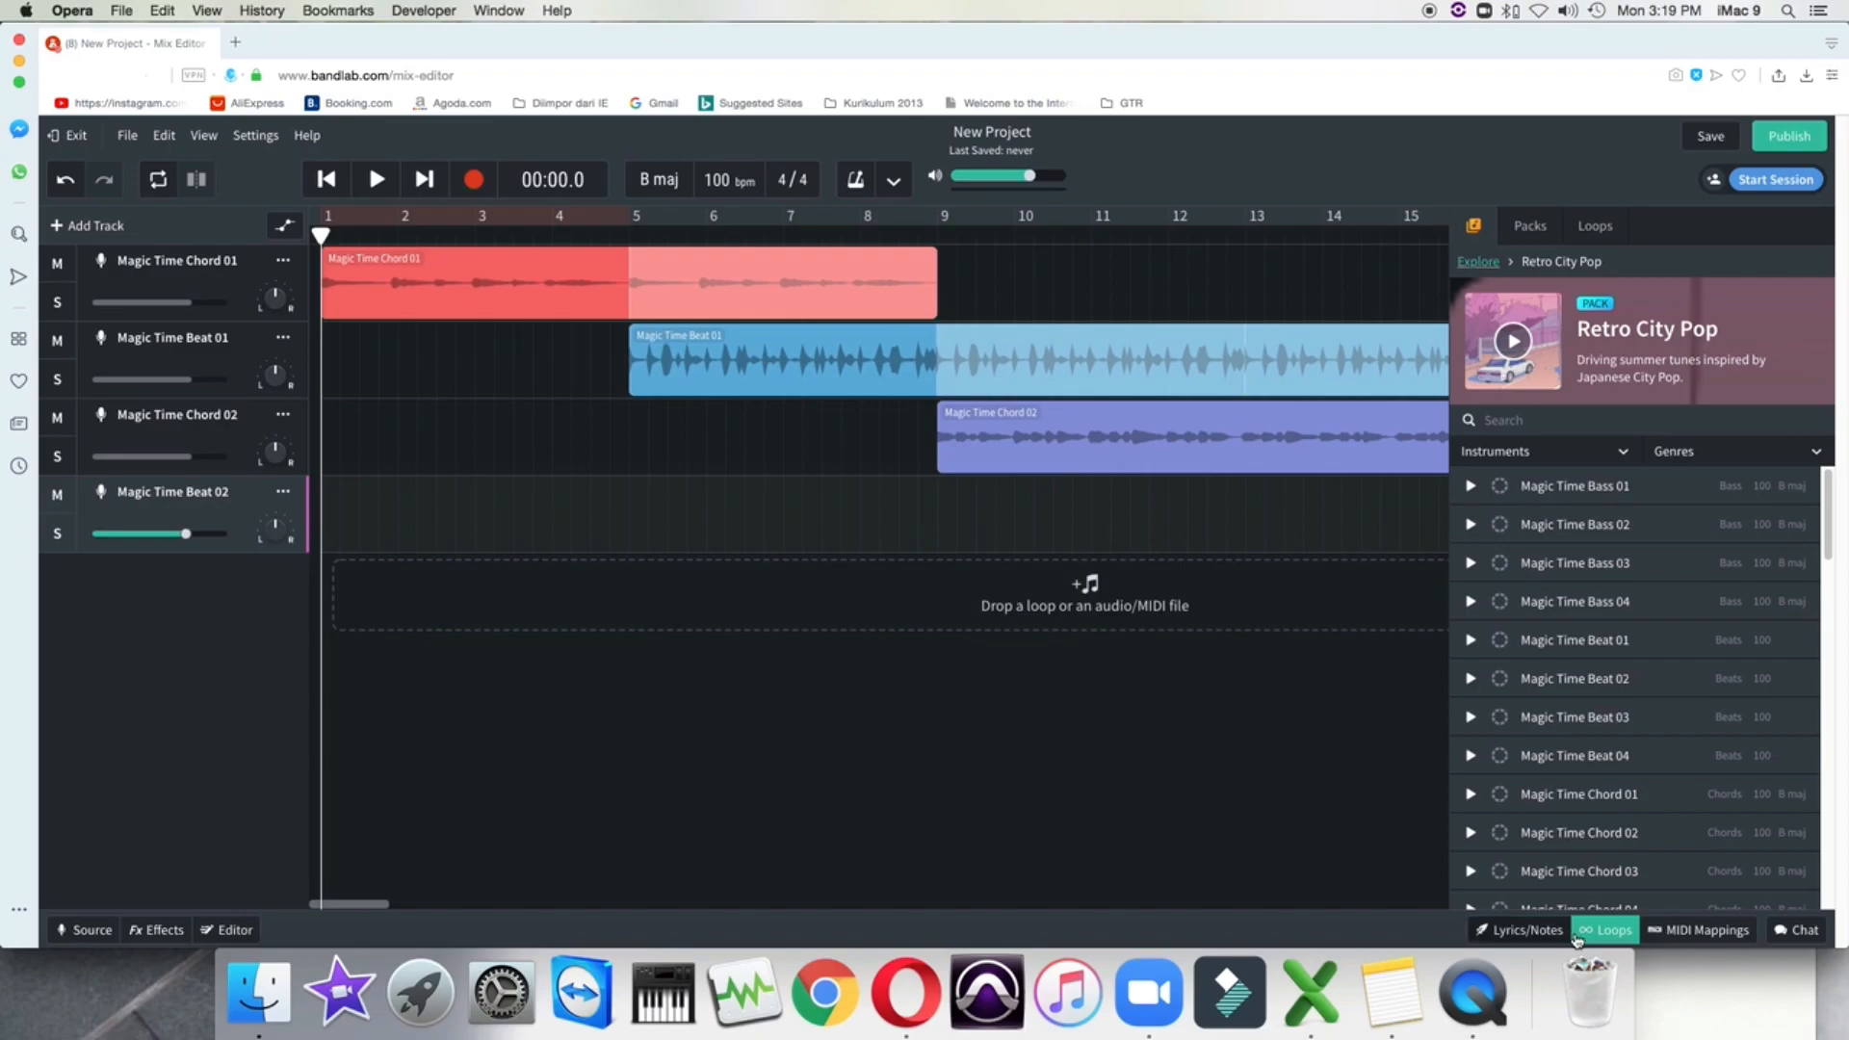
pyautogui.click(1575, 932)
pyautogui.click(376, 179)
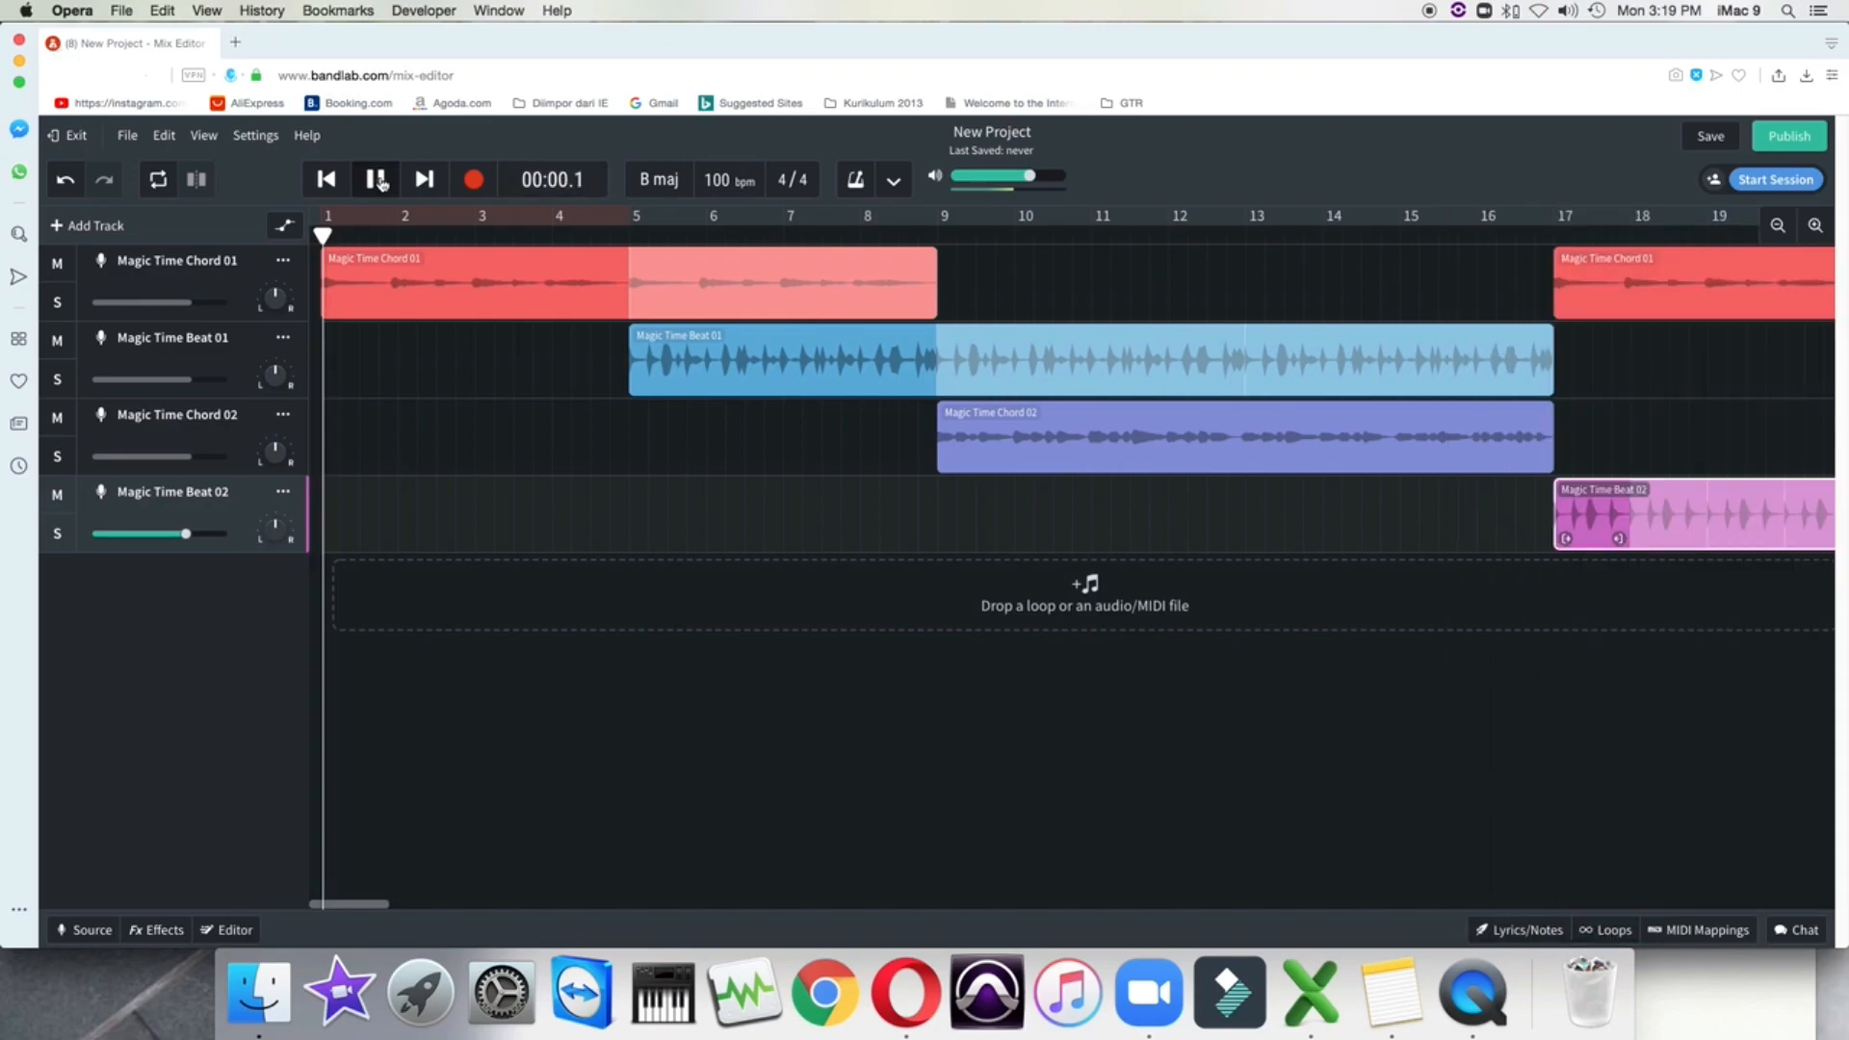
pyautogui.click(1779, 229)
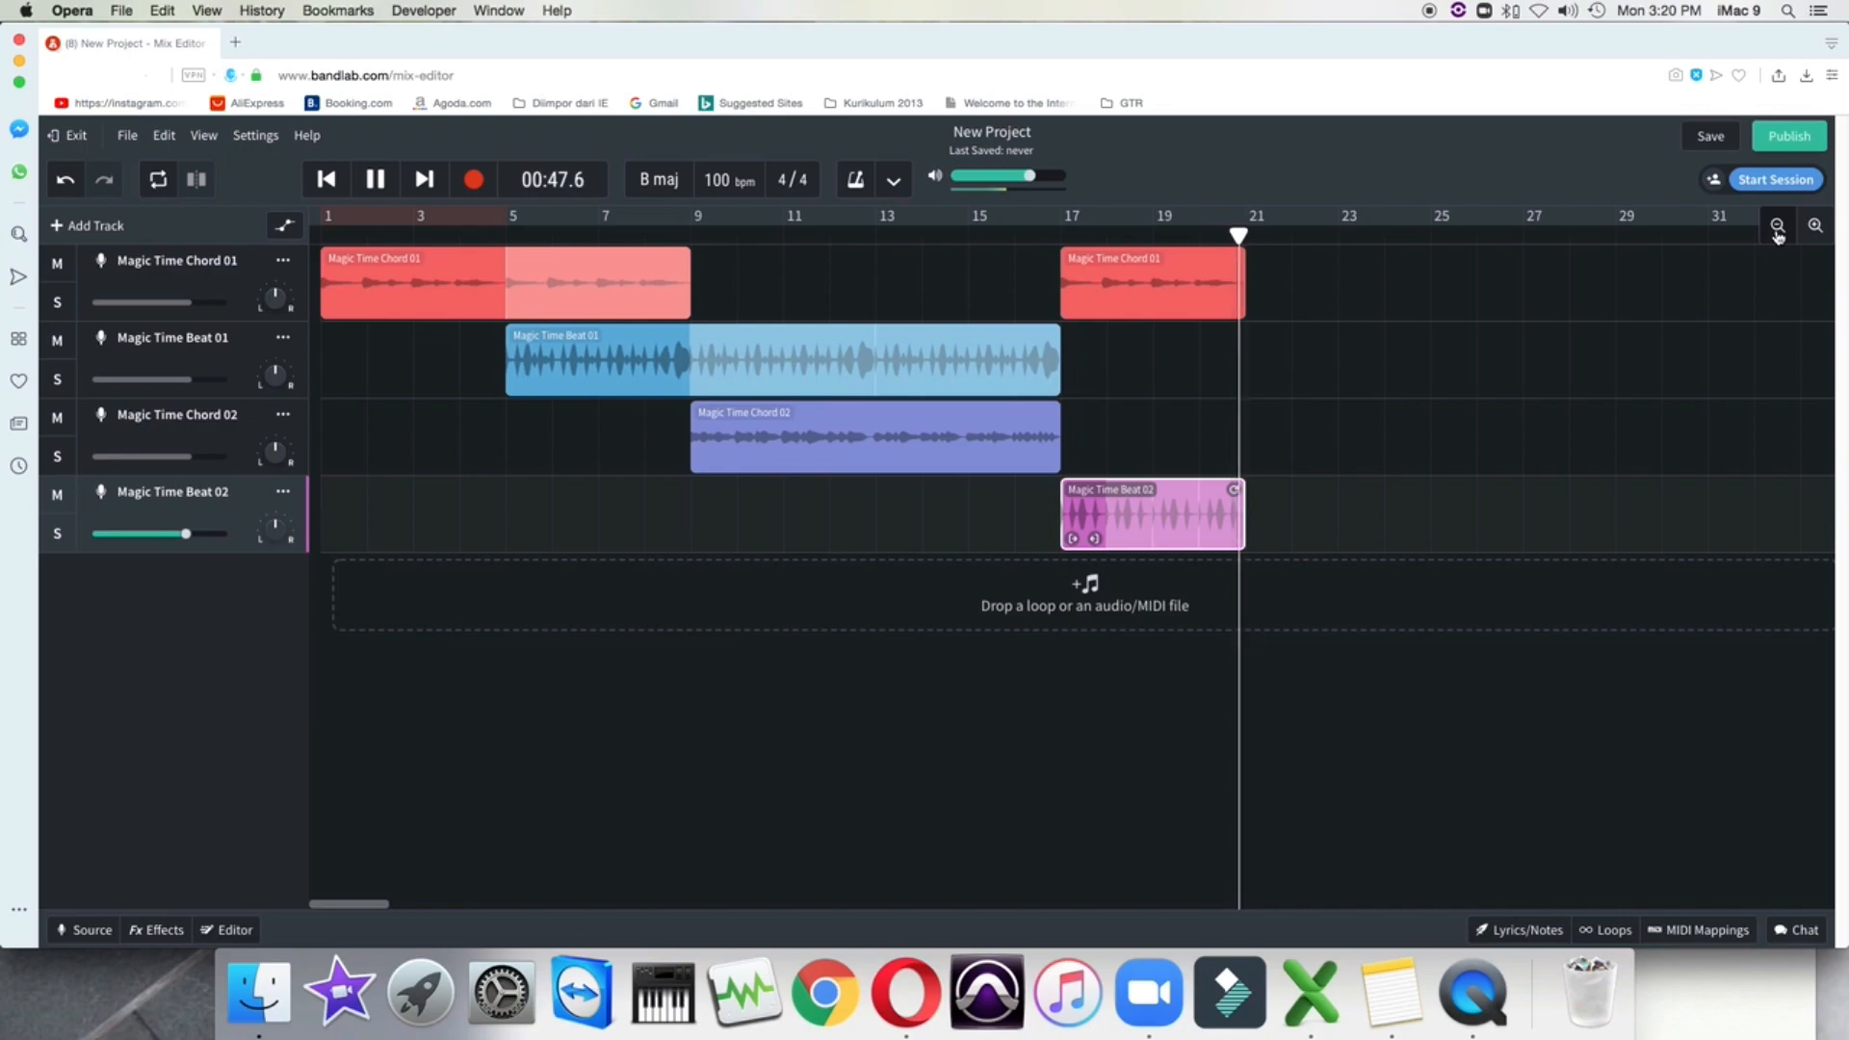
pyautogui.press('space')
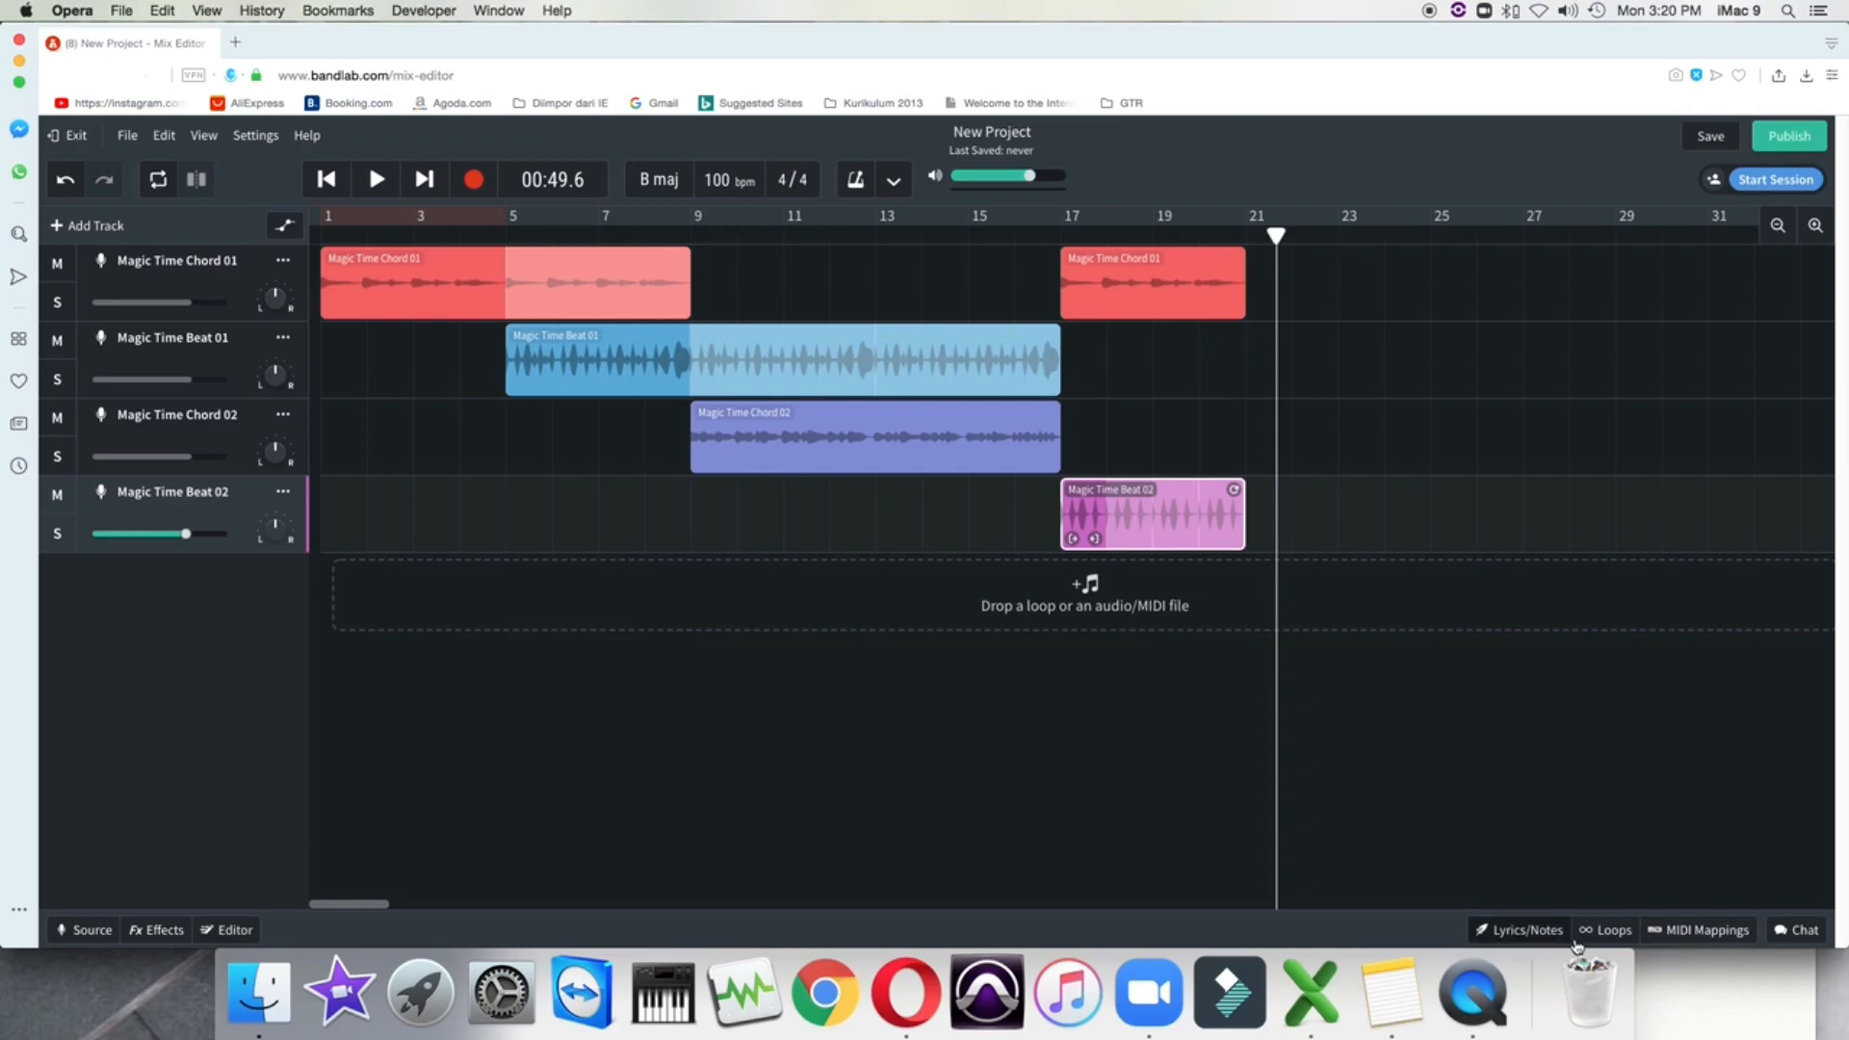
# Browse the Retro City Pop pack and audition the Magic Time Guitar 02 and Magic Time Guitar 04 loops
pyautogui.click(1606, 929)
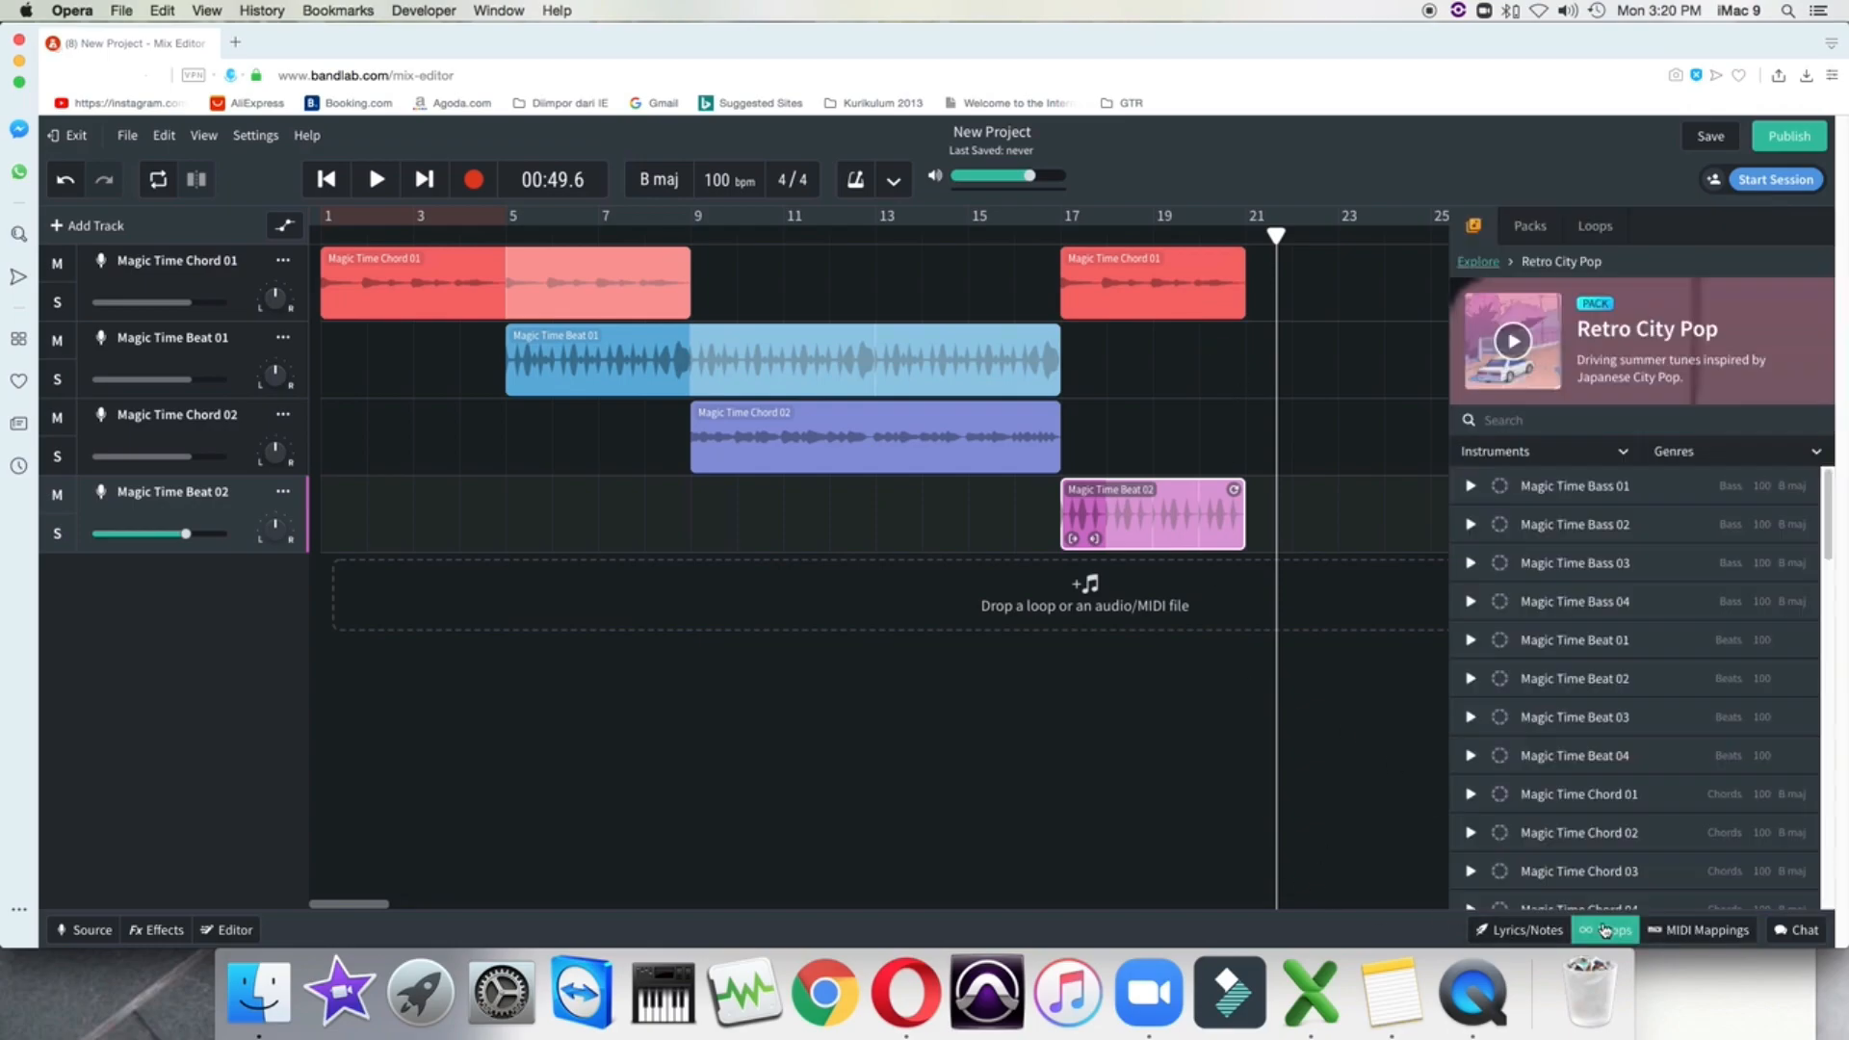
pyautogui.moveTo(373, 910); pyautogui.dragTo(398, 908)
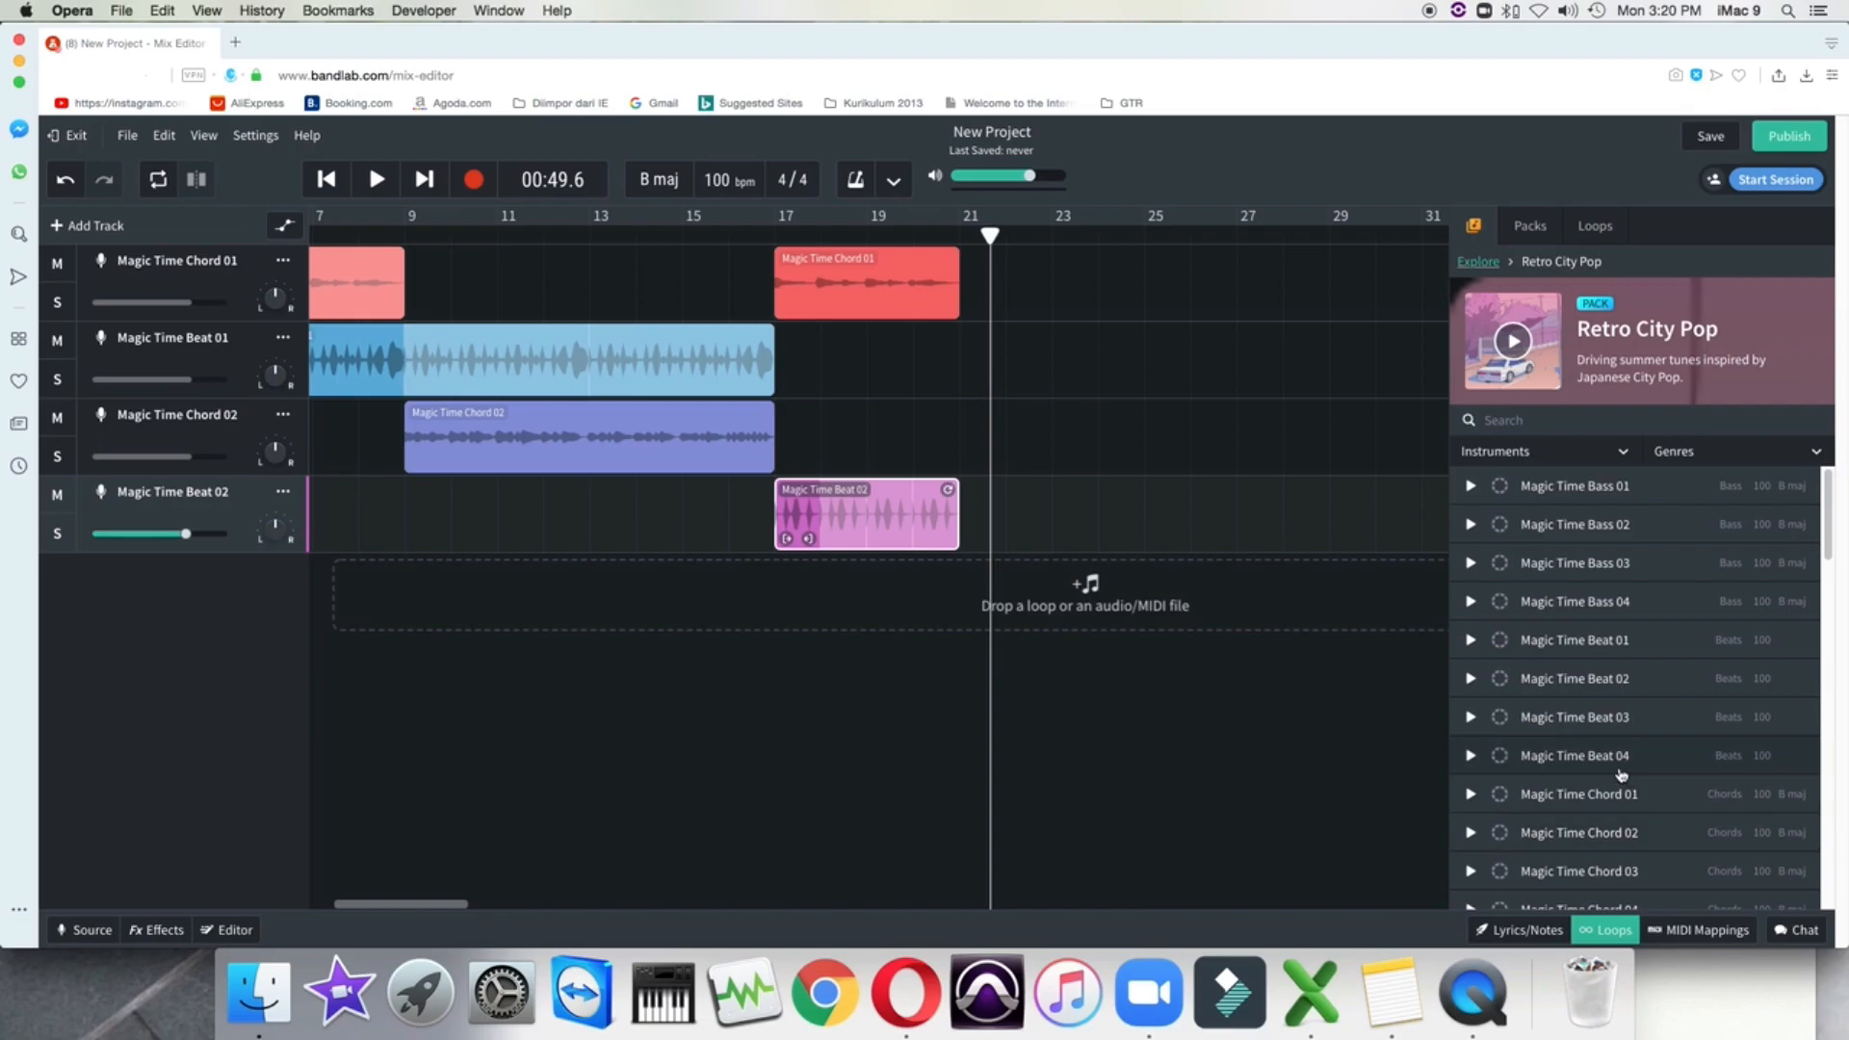
pyautogui.scroll(-5, 1622, 773)
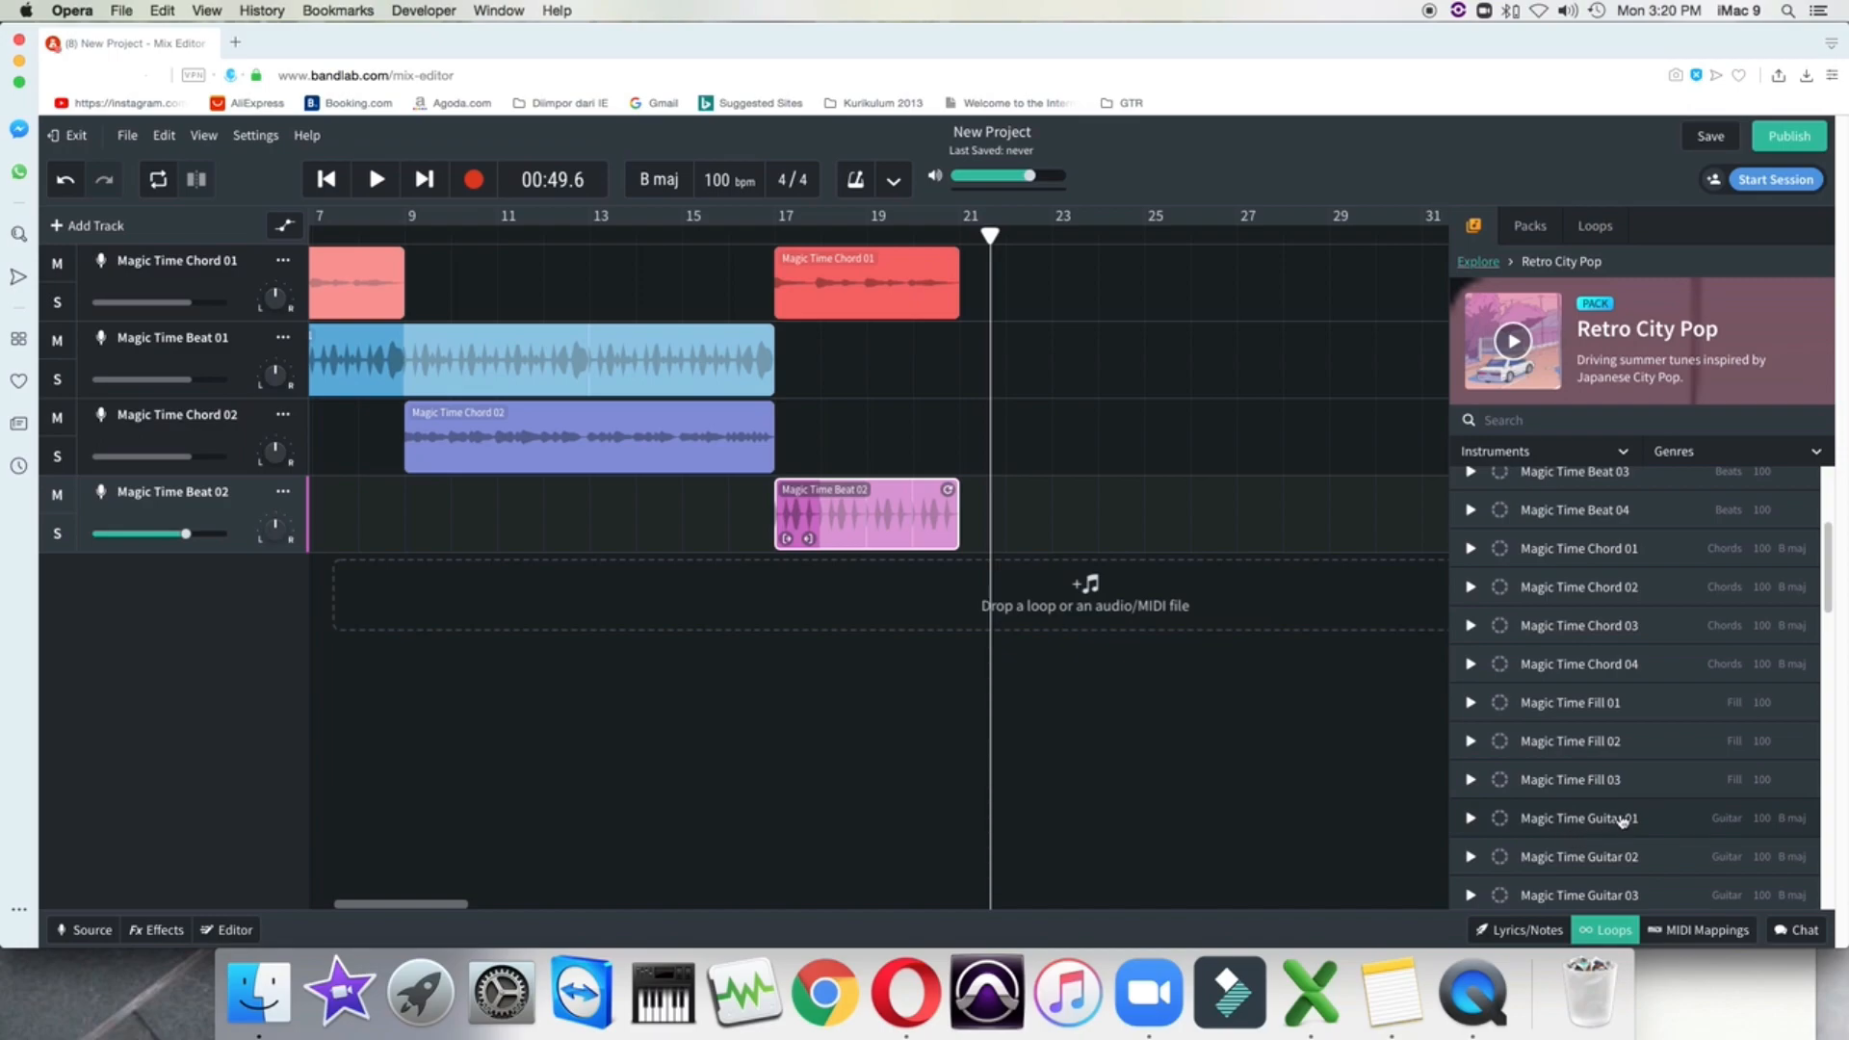
pyautogui.click(1621, 865)
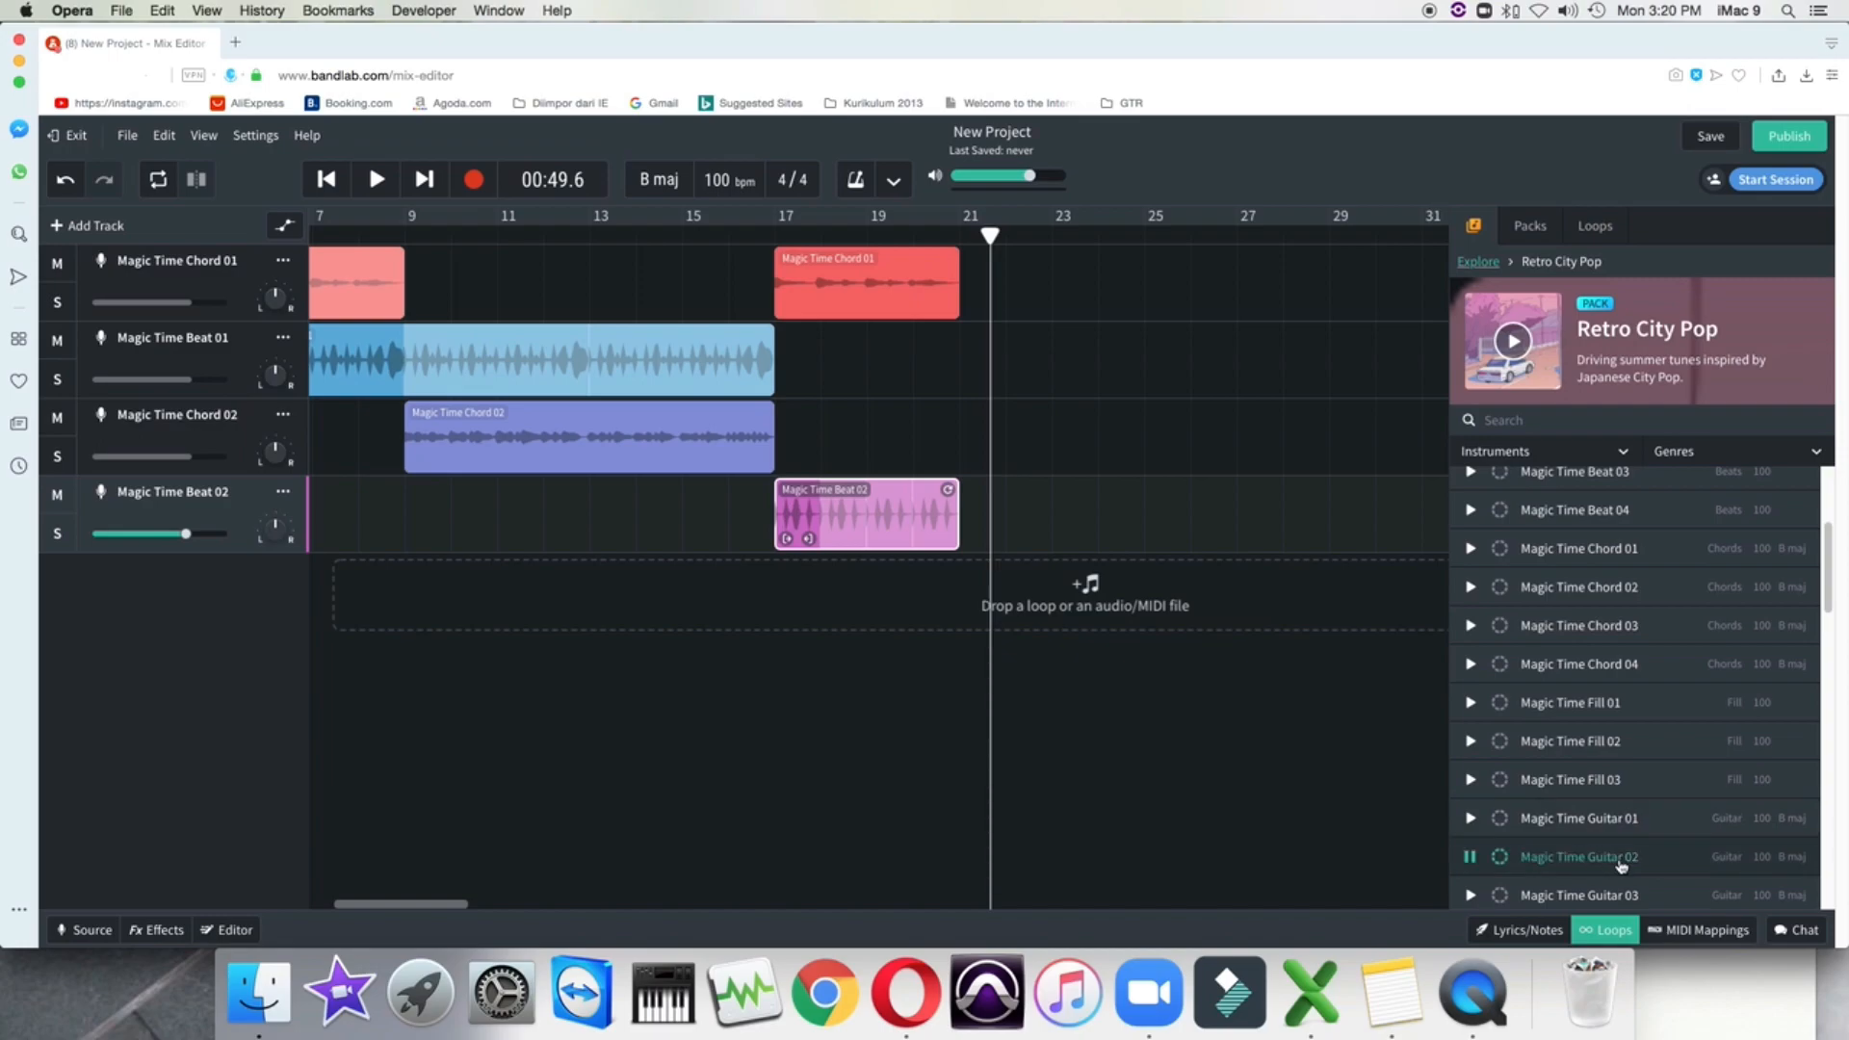
pyautogui.scroll(-3, 1623, 859)
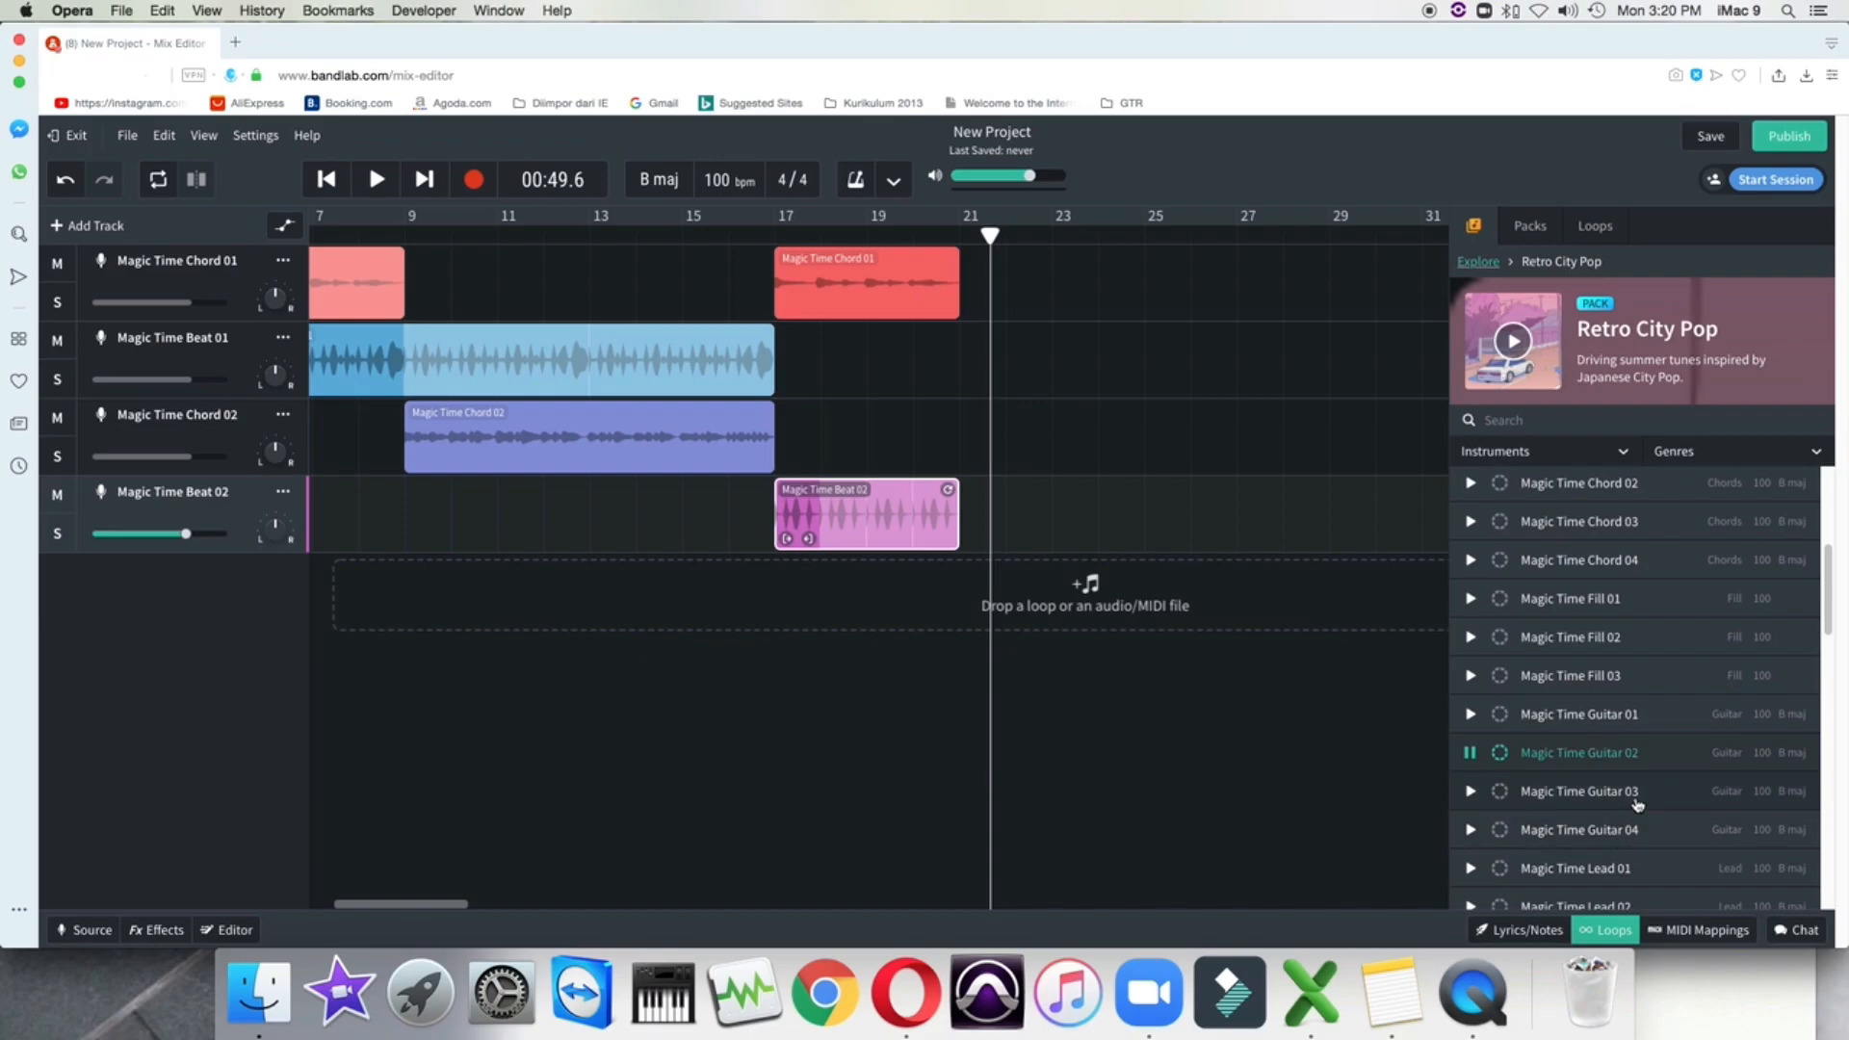
pyautogui.click(1471, 755)
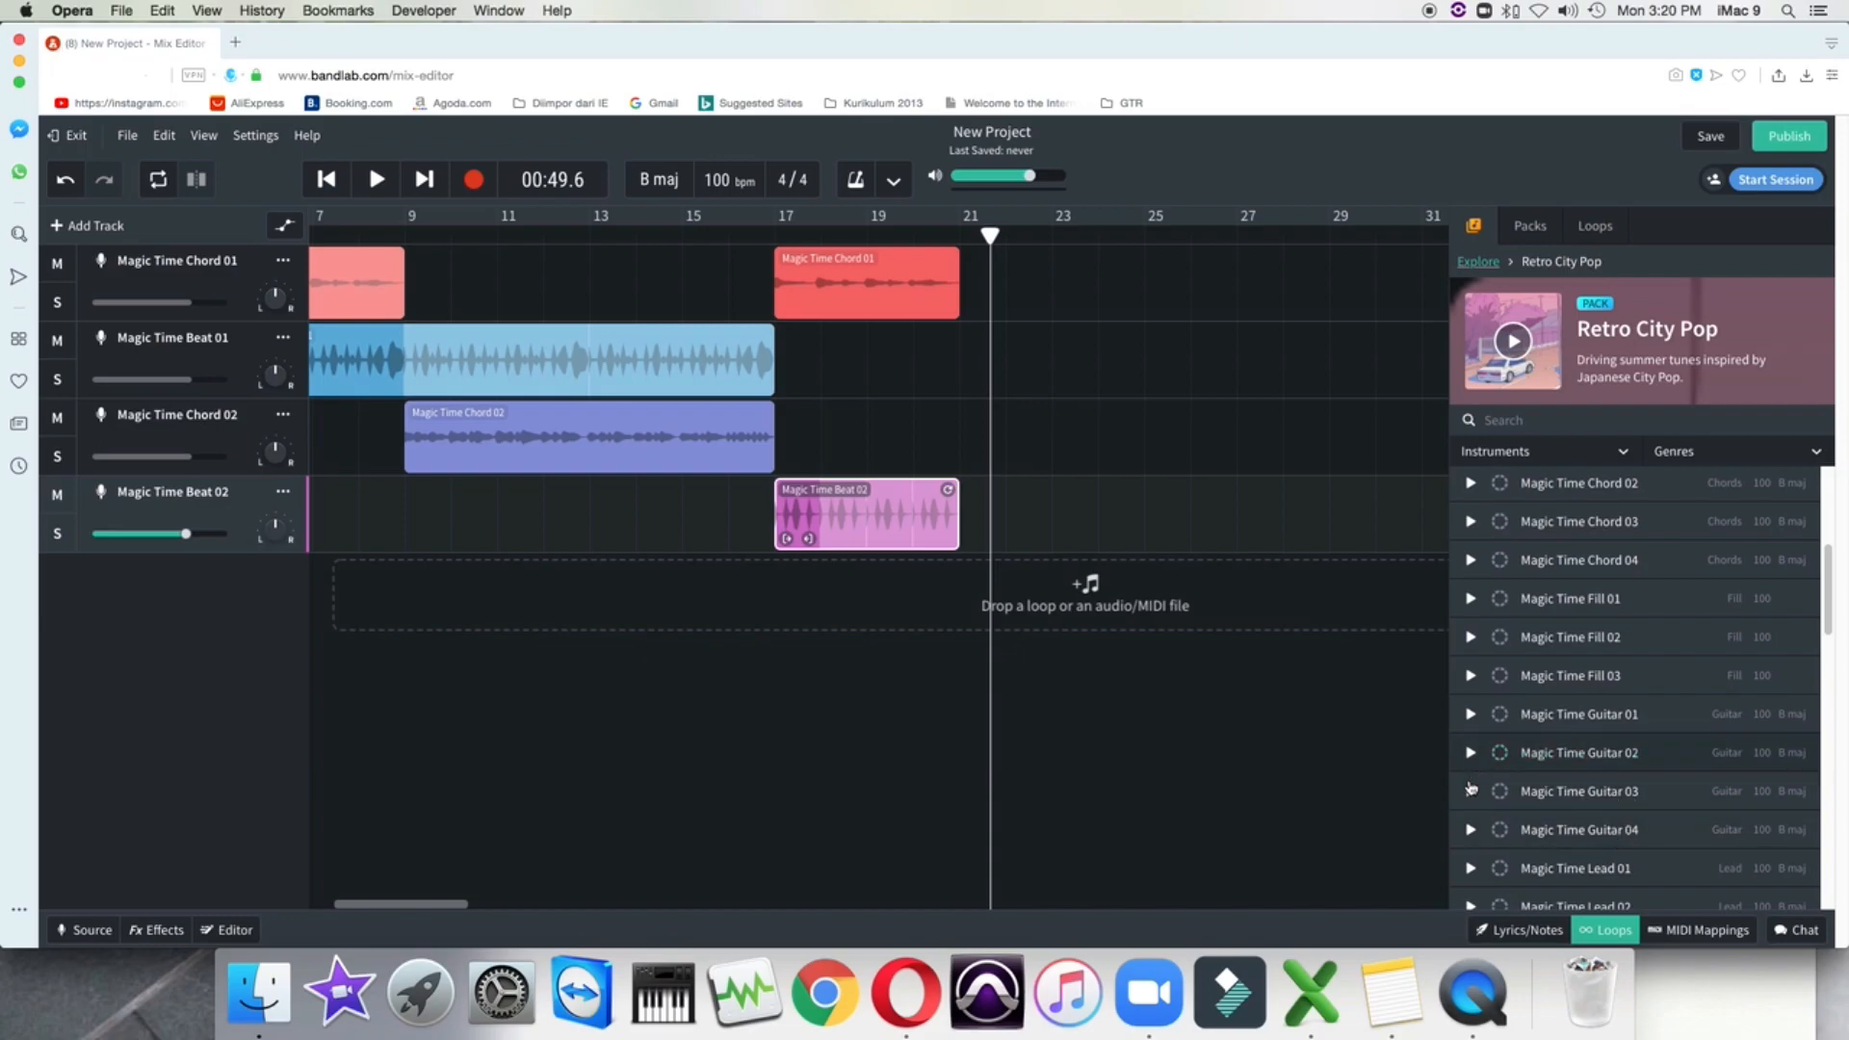
pyautogui.click(1470, 832)
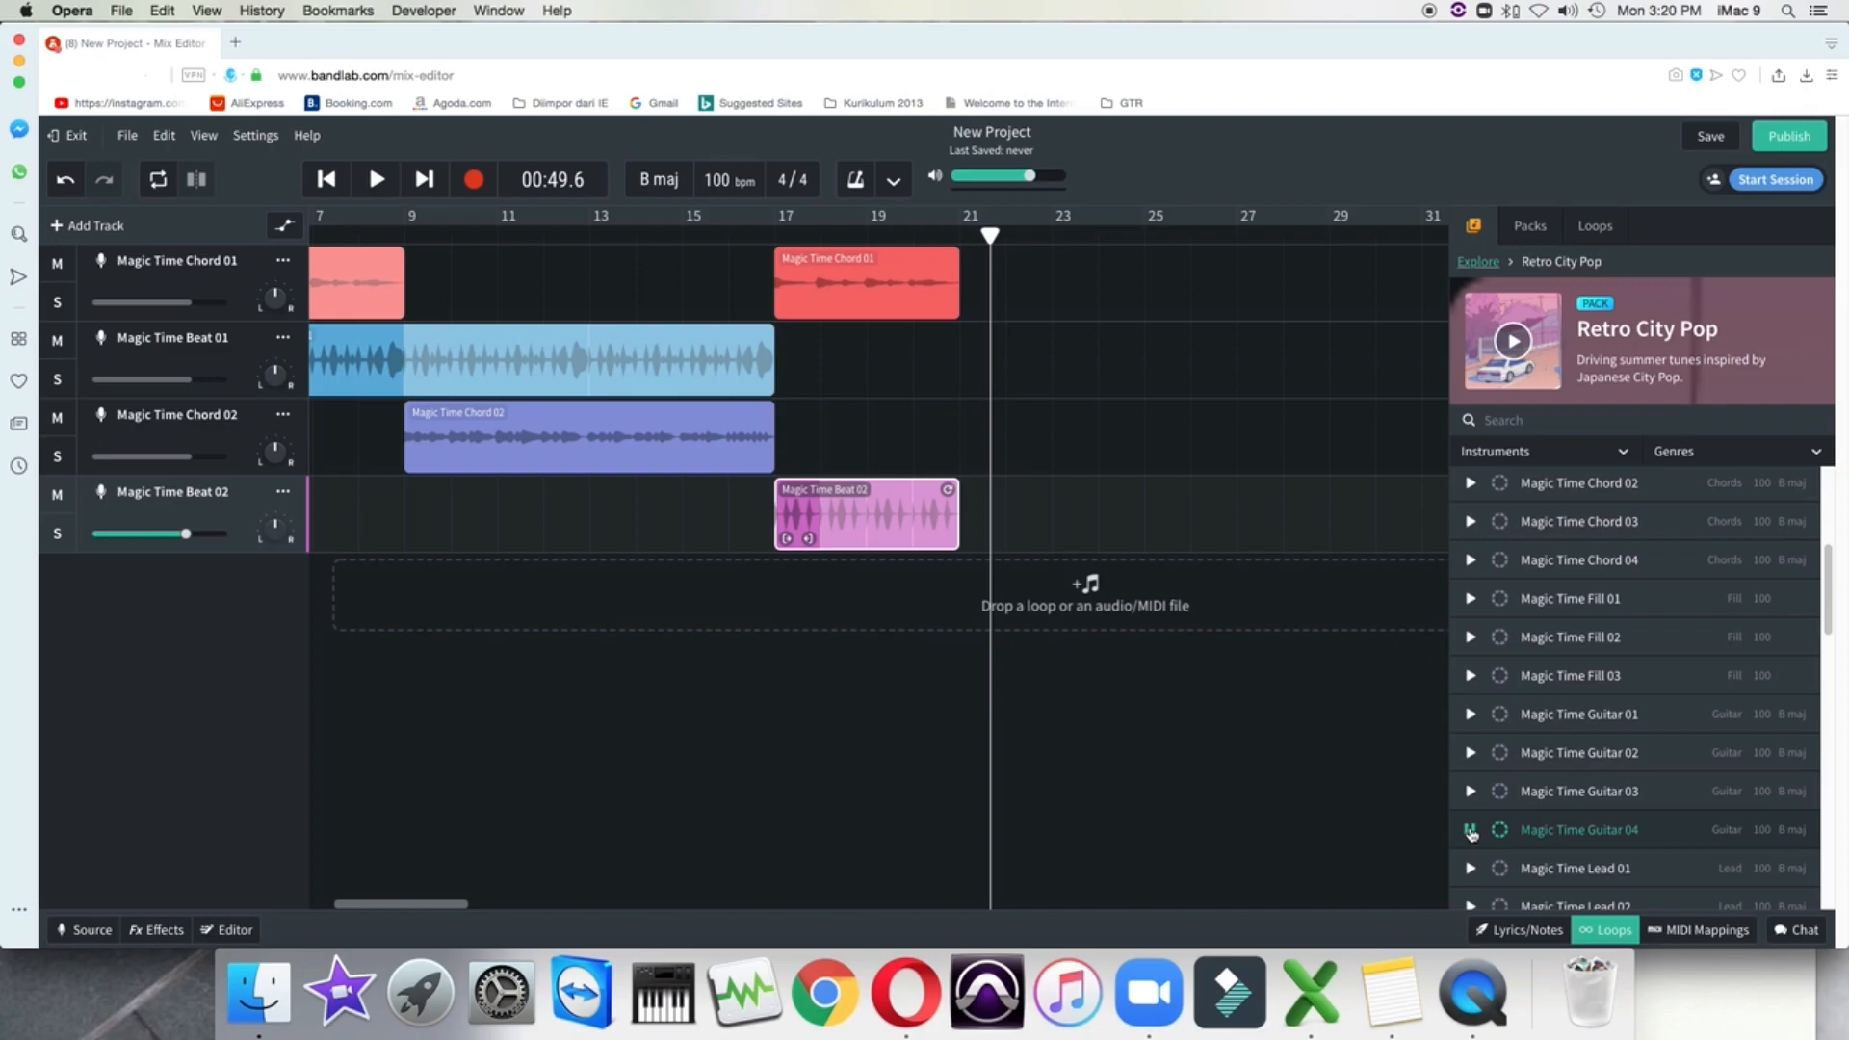
pyautogui.click(1471, 832)
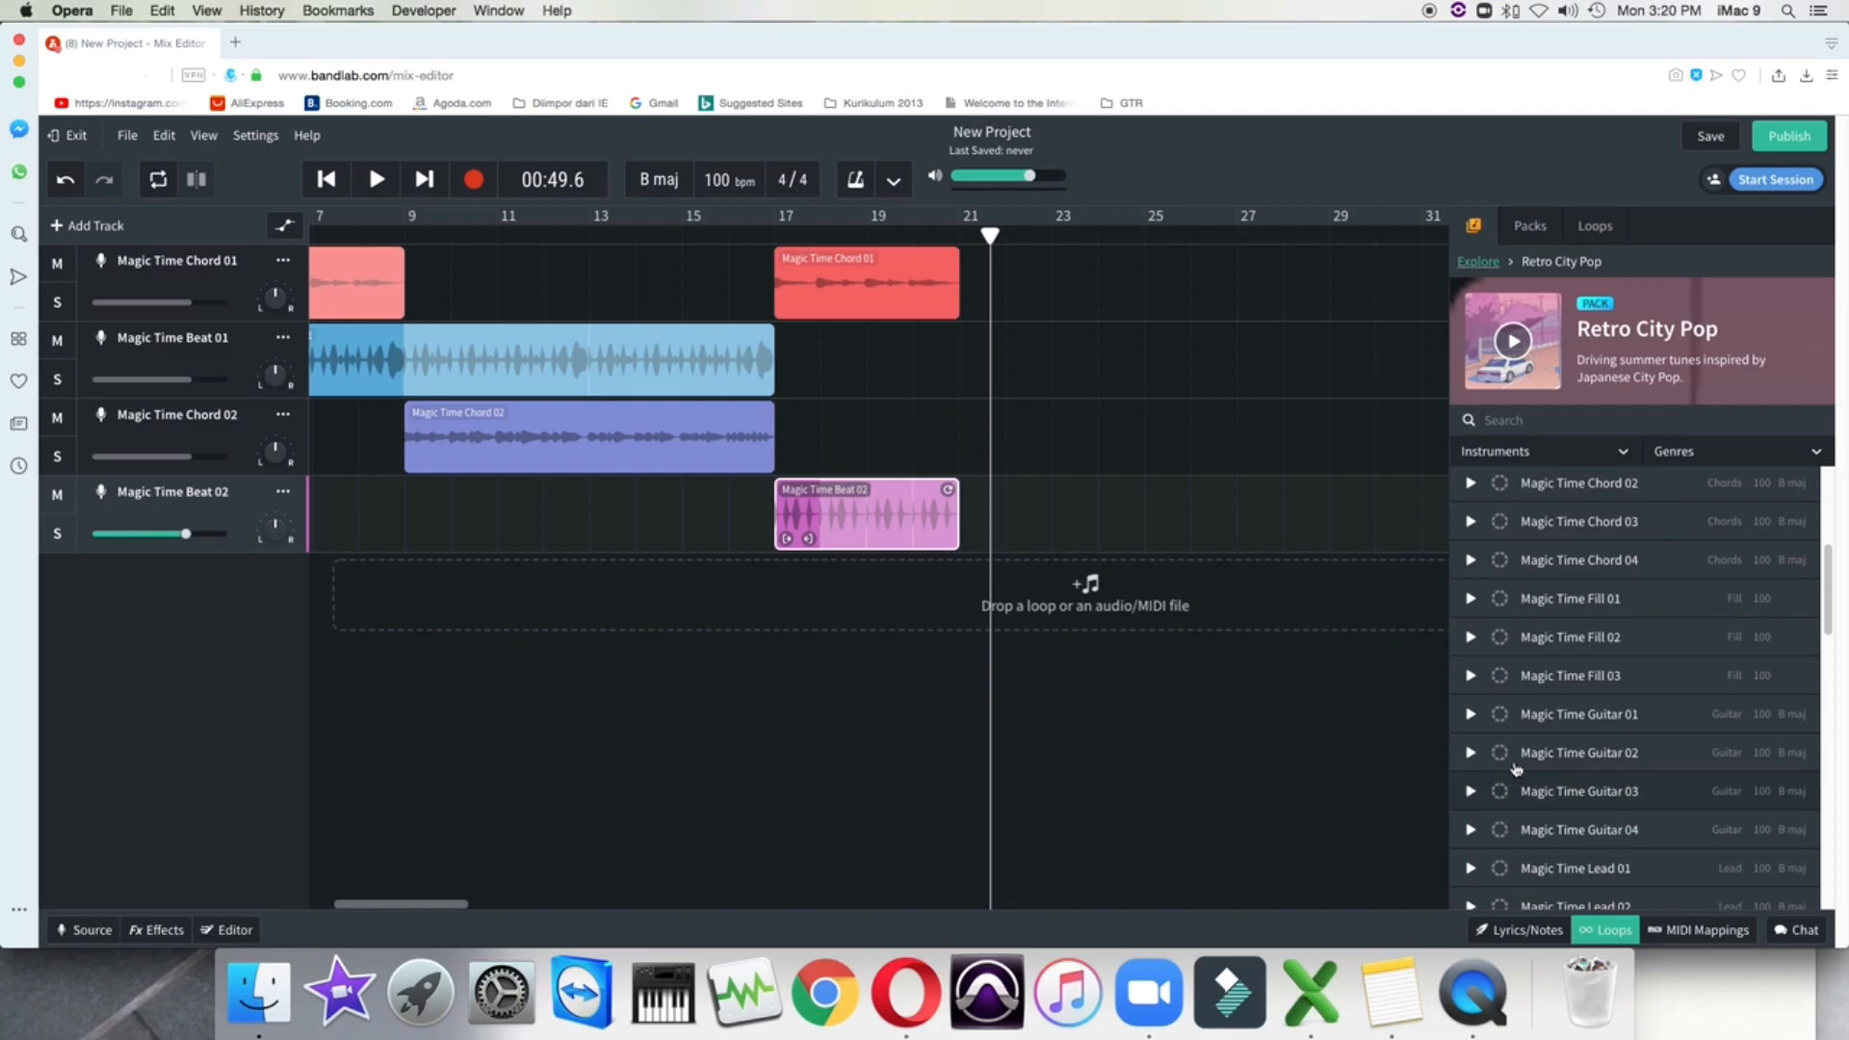
# Audition Magic Time Guitar 01 and add it as a new track with its region starting at bar 21
pyautogui.click(1470, 716)
pyautogui.click(1472, 722)
pyautogui.moveTo(1472, 722); pyautogui.dragTo(1000, 590)
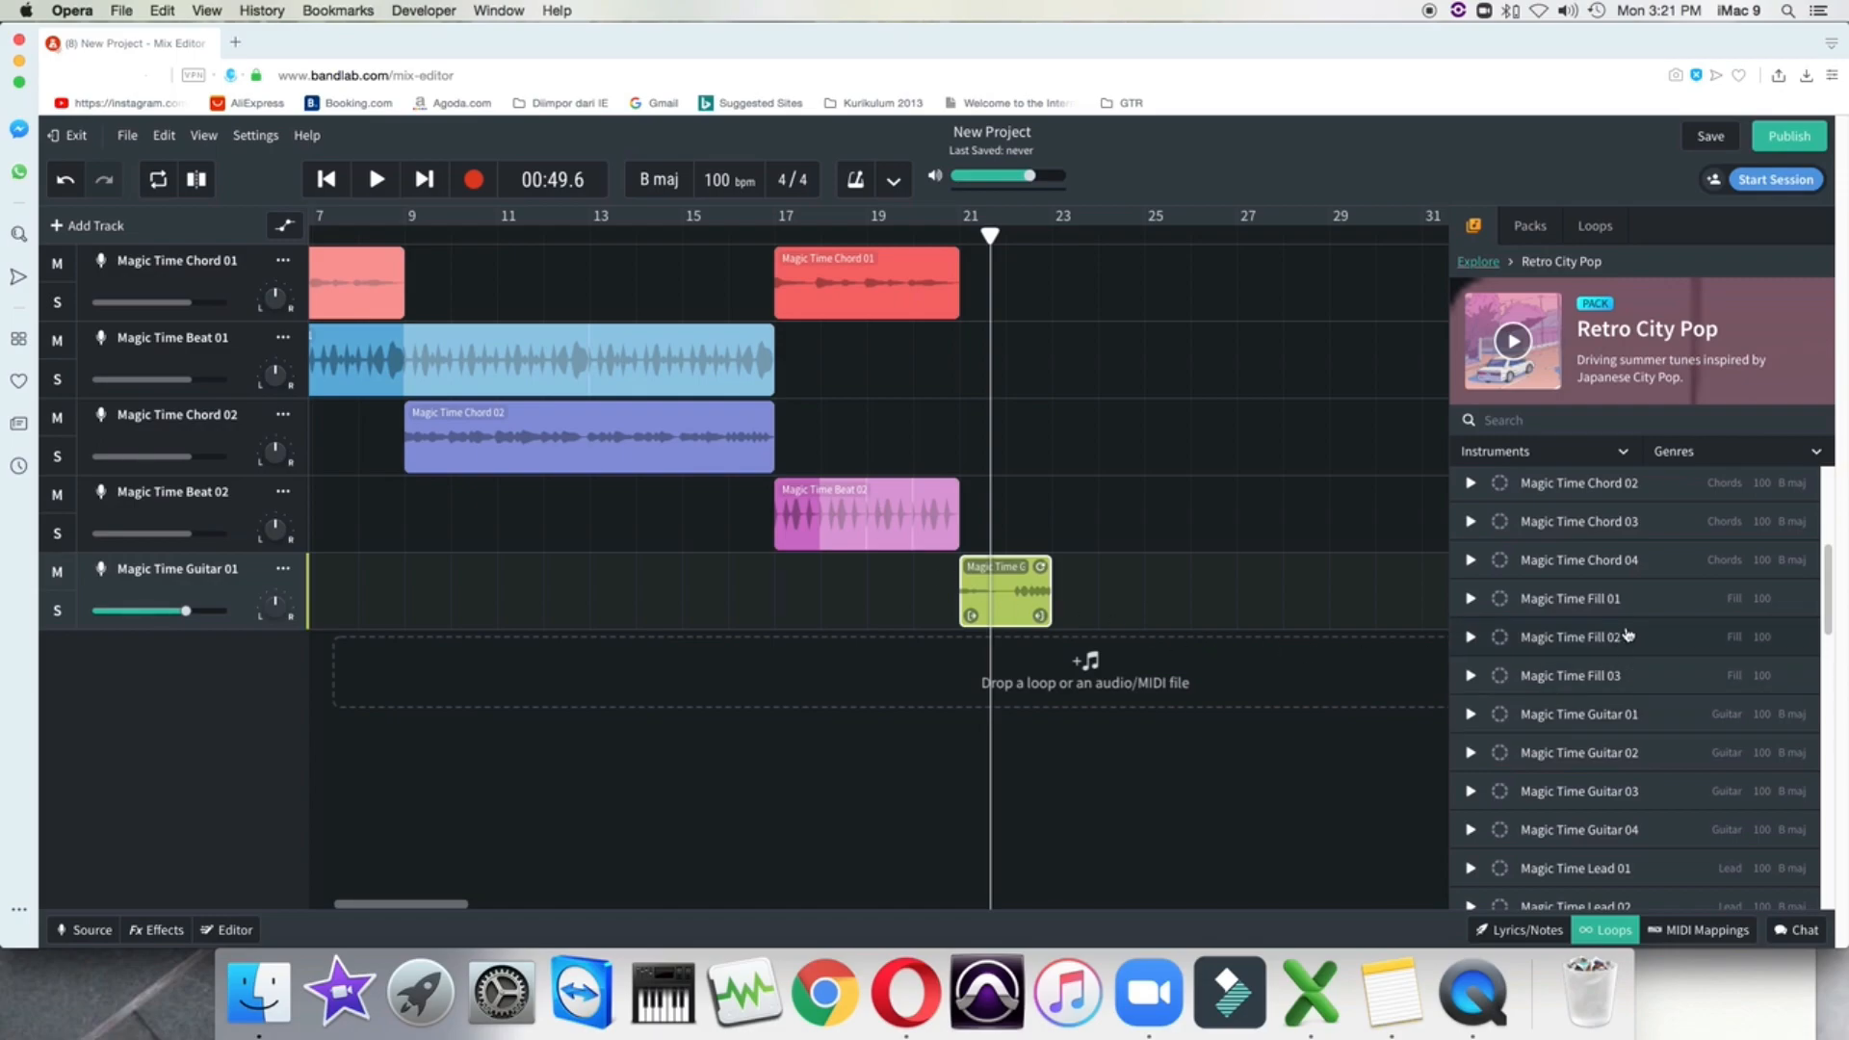
# Add Magic Time Beat 03 as a new track starting at bar 21 and loop it to bar 23, matching the guitar region
pyautogui.scroll(-5, 1637, 713)
pyautogui.scroll(10, 1629, 636)
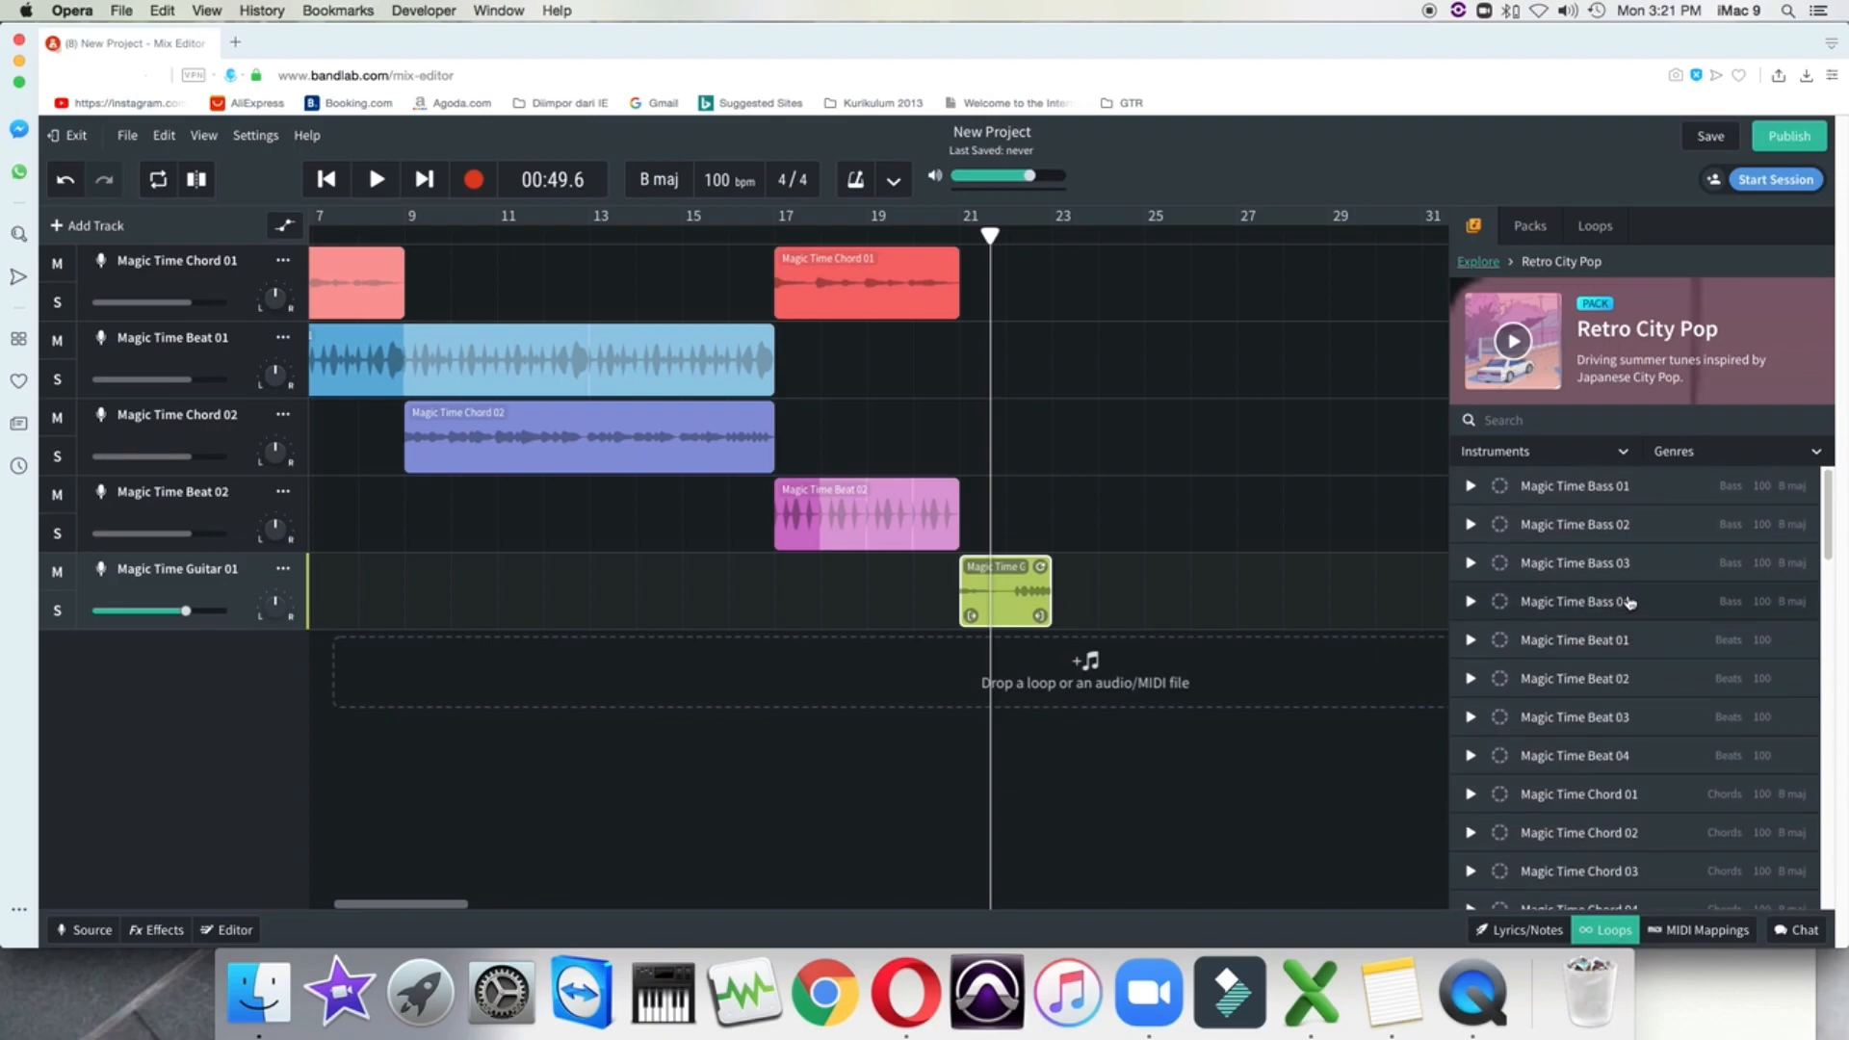
pyautogui.click(1561, 761)
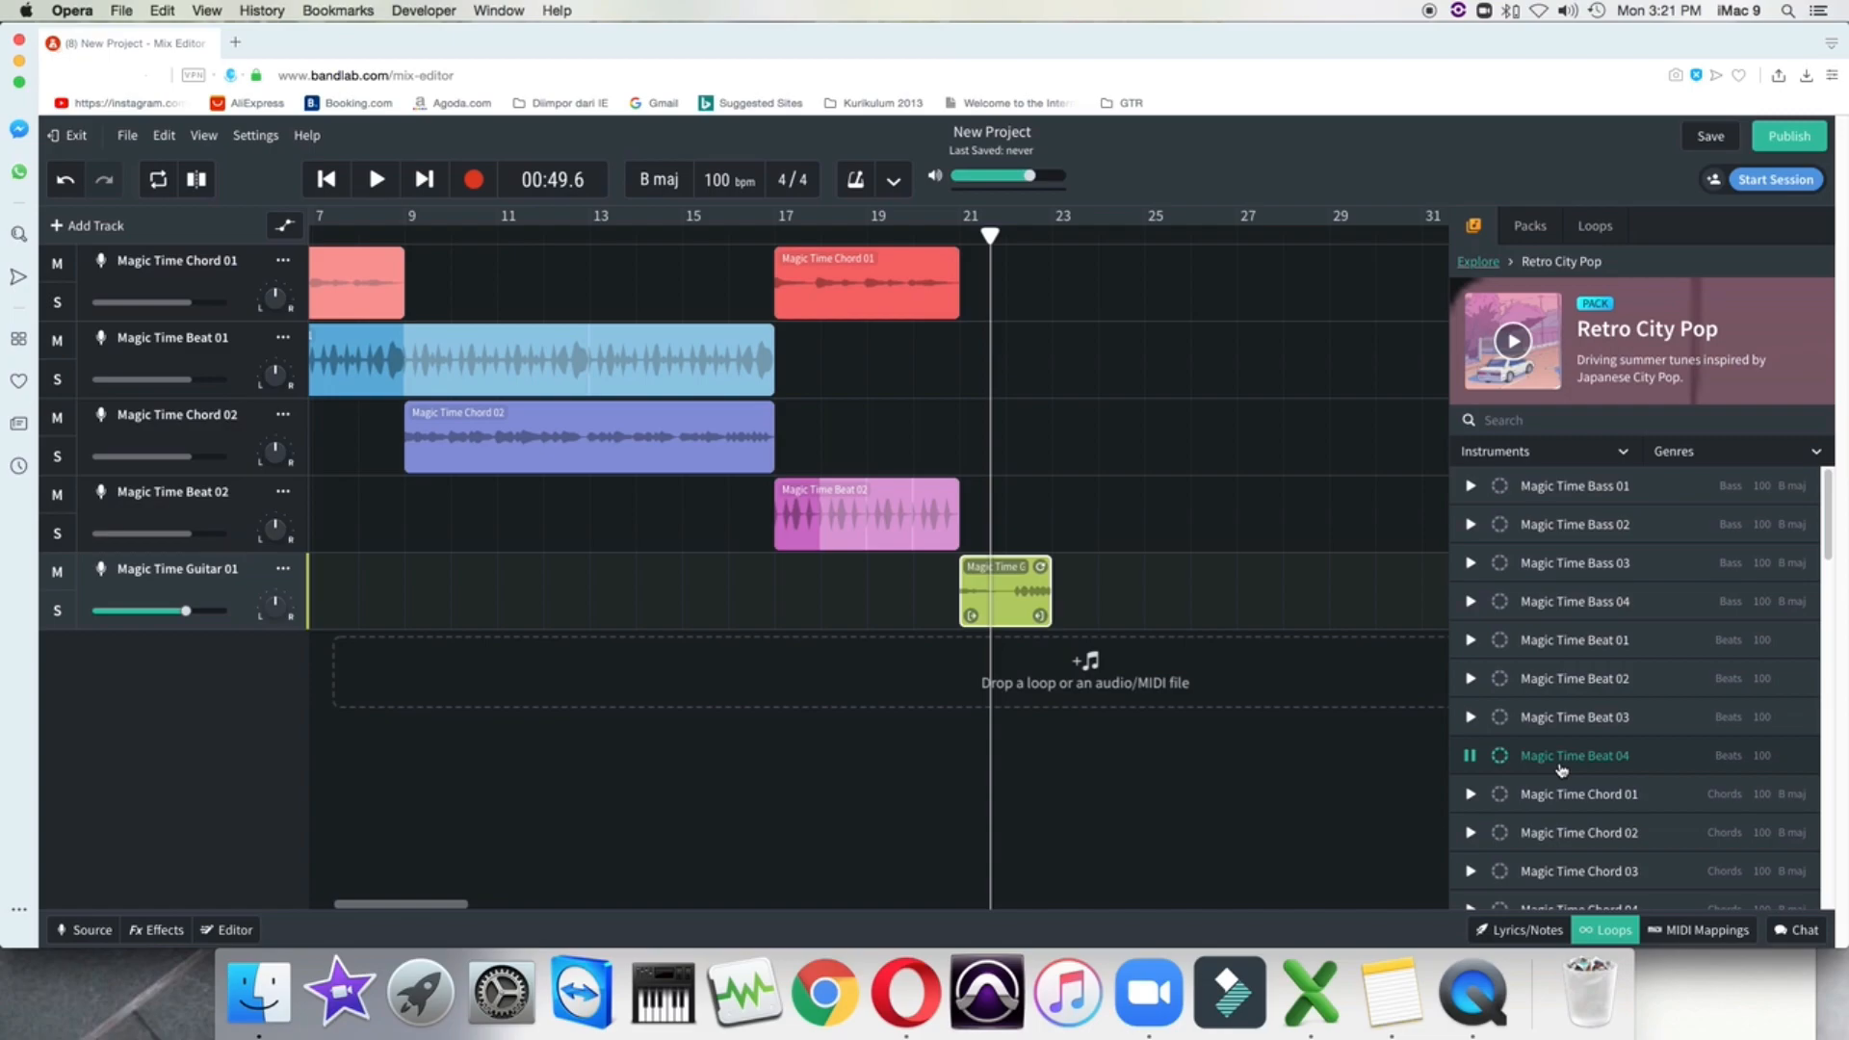
pyautogui.click(1563, 717)
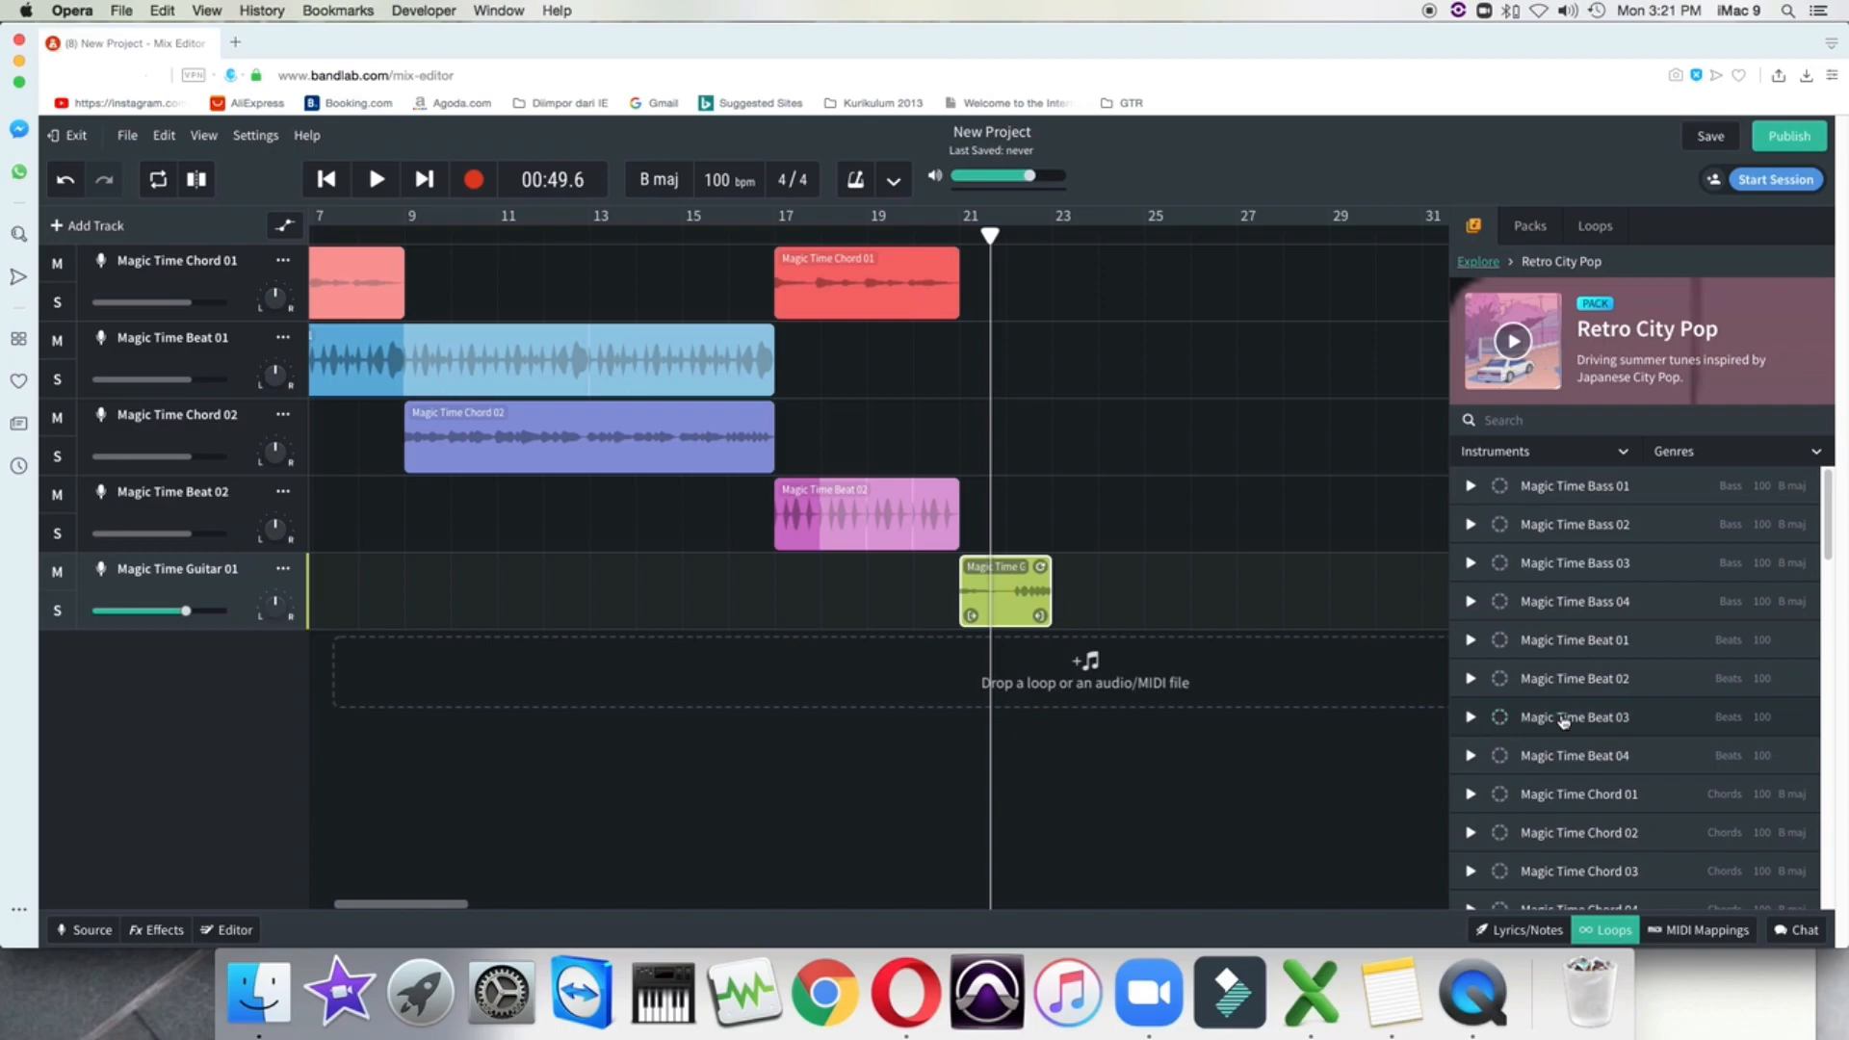
pyautogui.moveTo(1562, 720); pyautogui.dragTo(1085, 655)
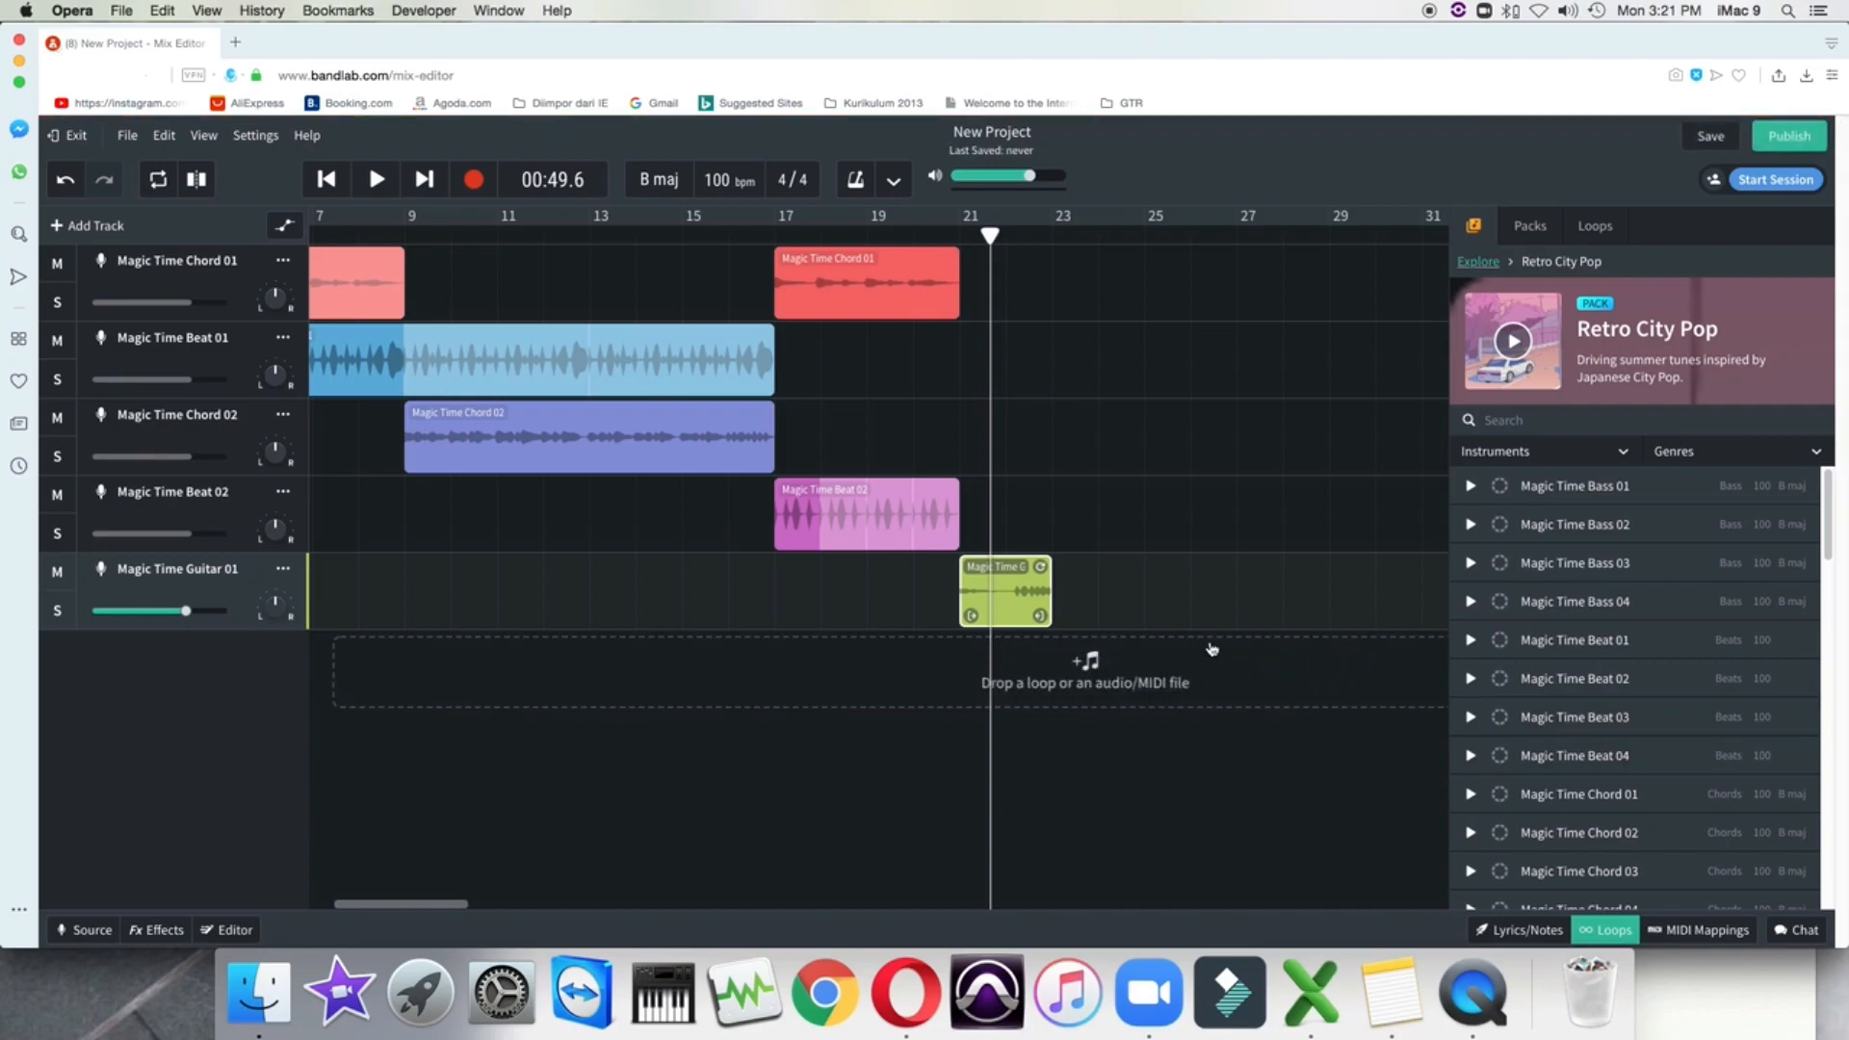
pyautogui.moveTo(1587, 732); pyautogui.dragTo(1011, 664)
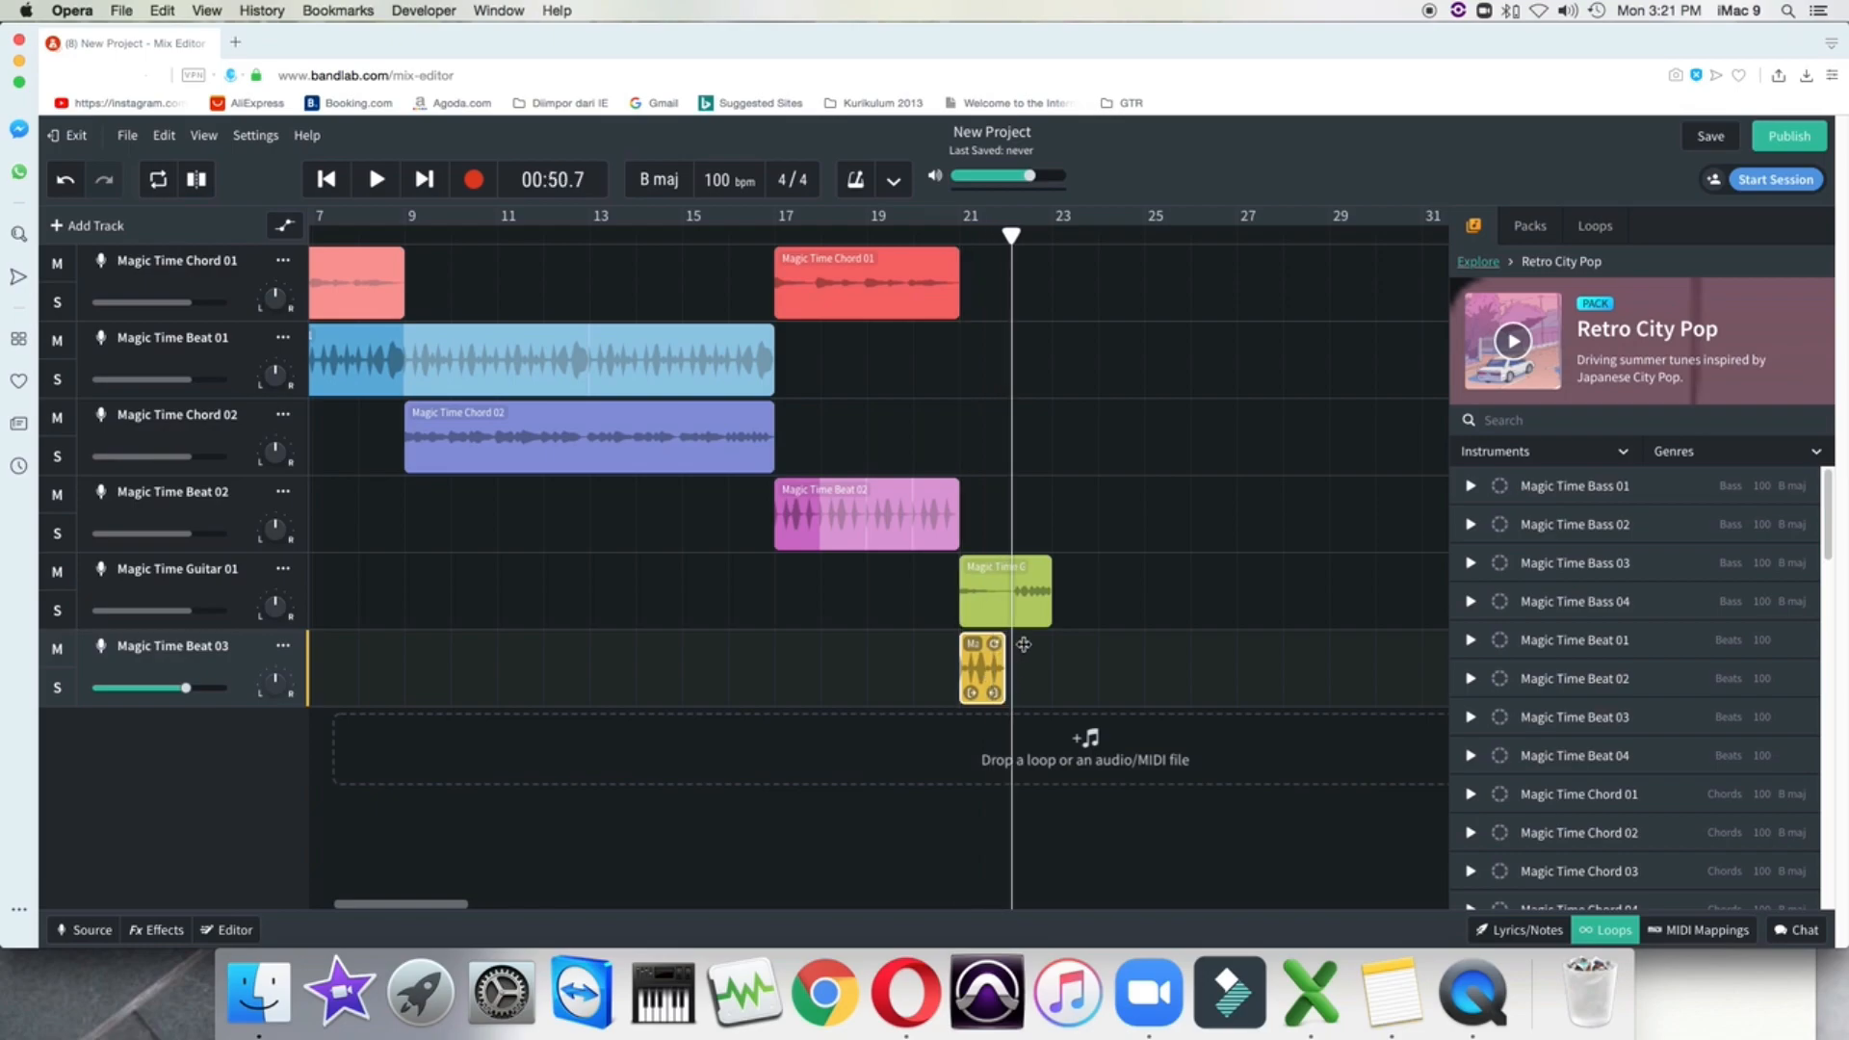
pyautogui.moveTo(1001, 643); pyautogui.dragTo(1048, 641)
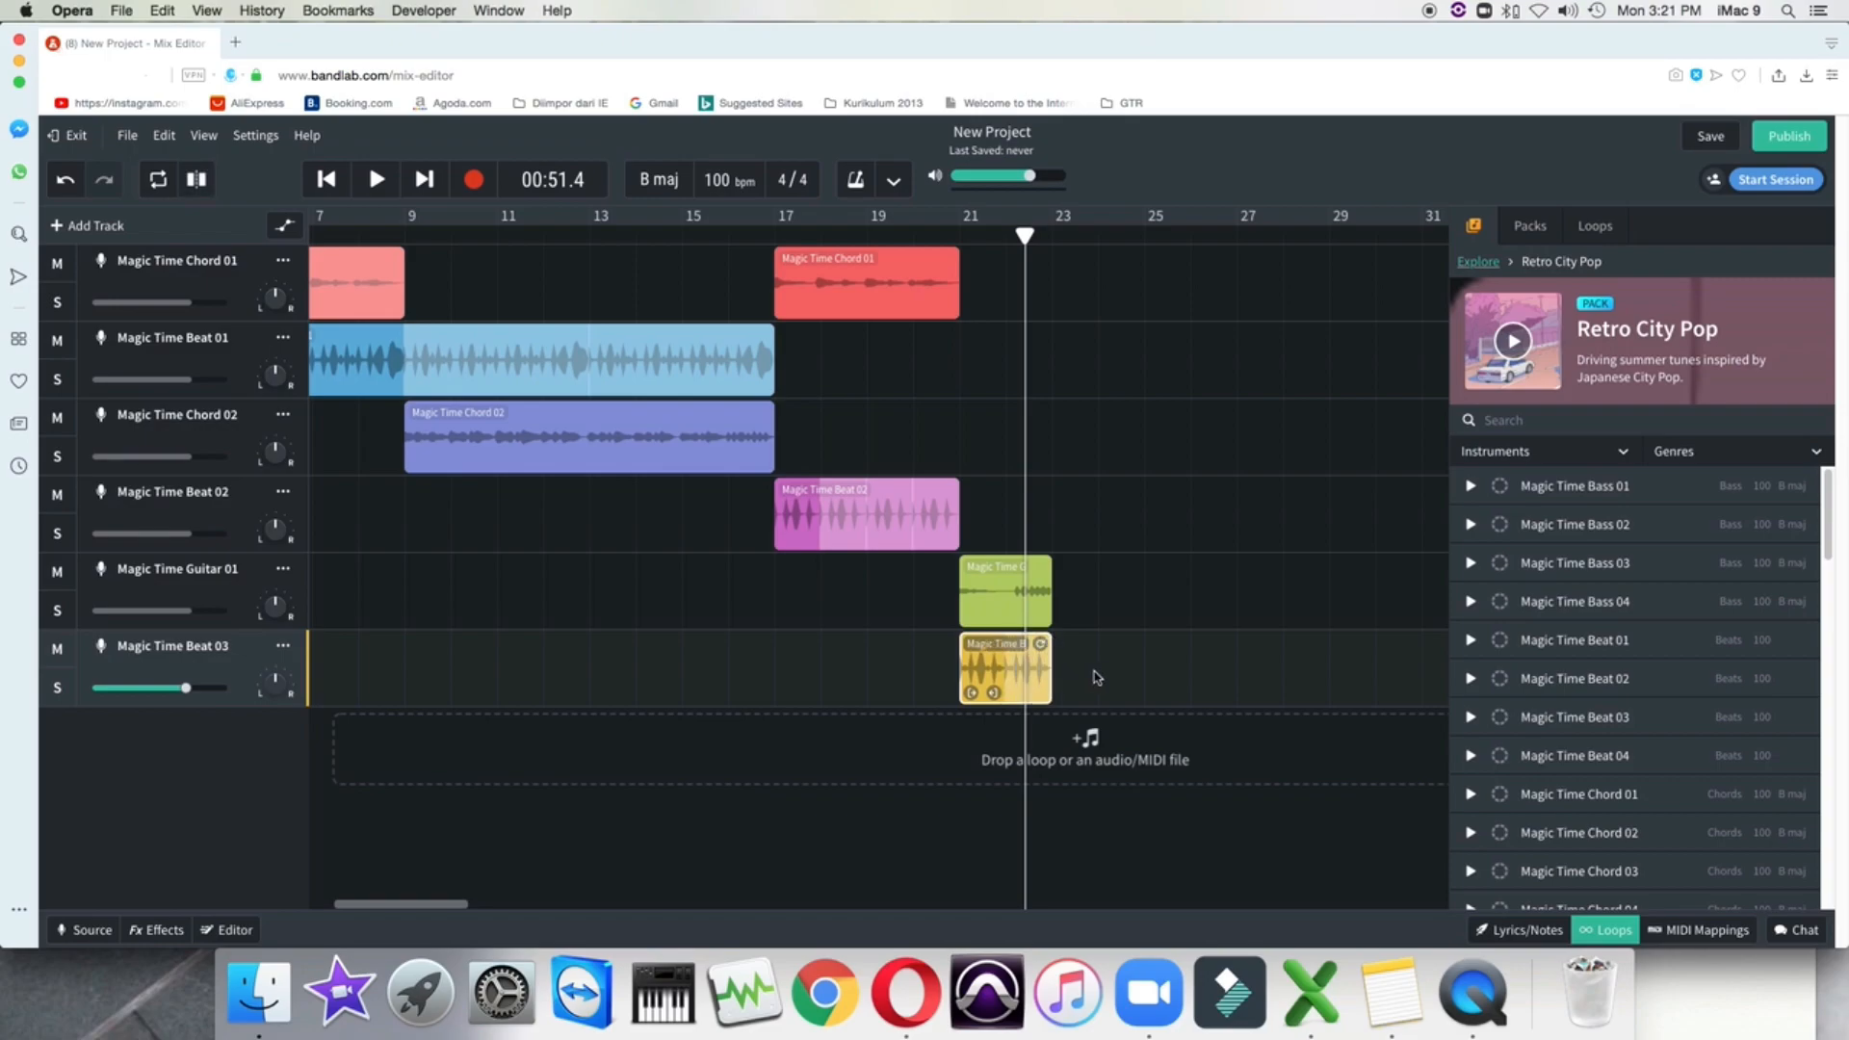
# Browse the pack's remaining loops and audition Magic Time Bass 04 and Magic Time Bass 03
pyautogui.scroll(-5, 1618, 760)
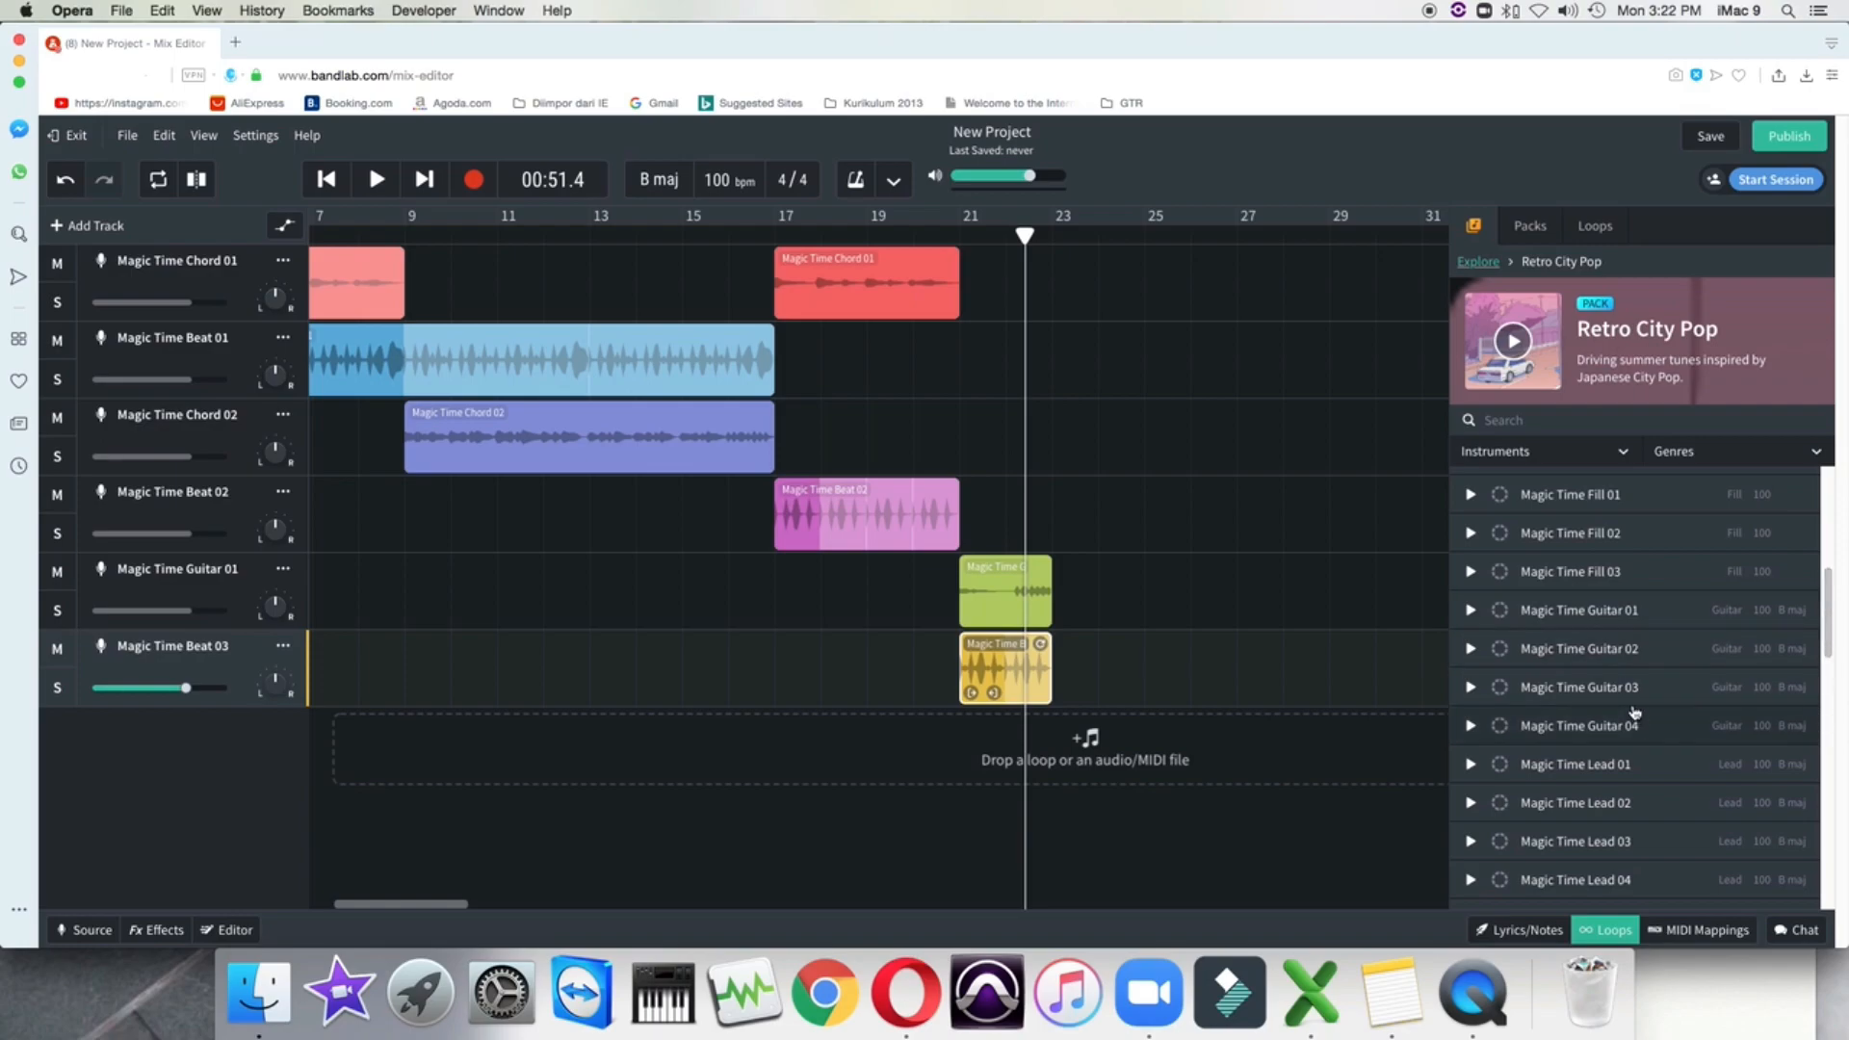
pyautogui.scroll(-5, 1634, 698)
pyautogui.scroll(10, 1634, 698)
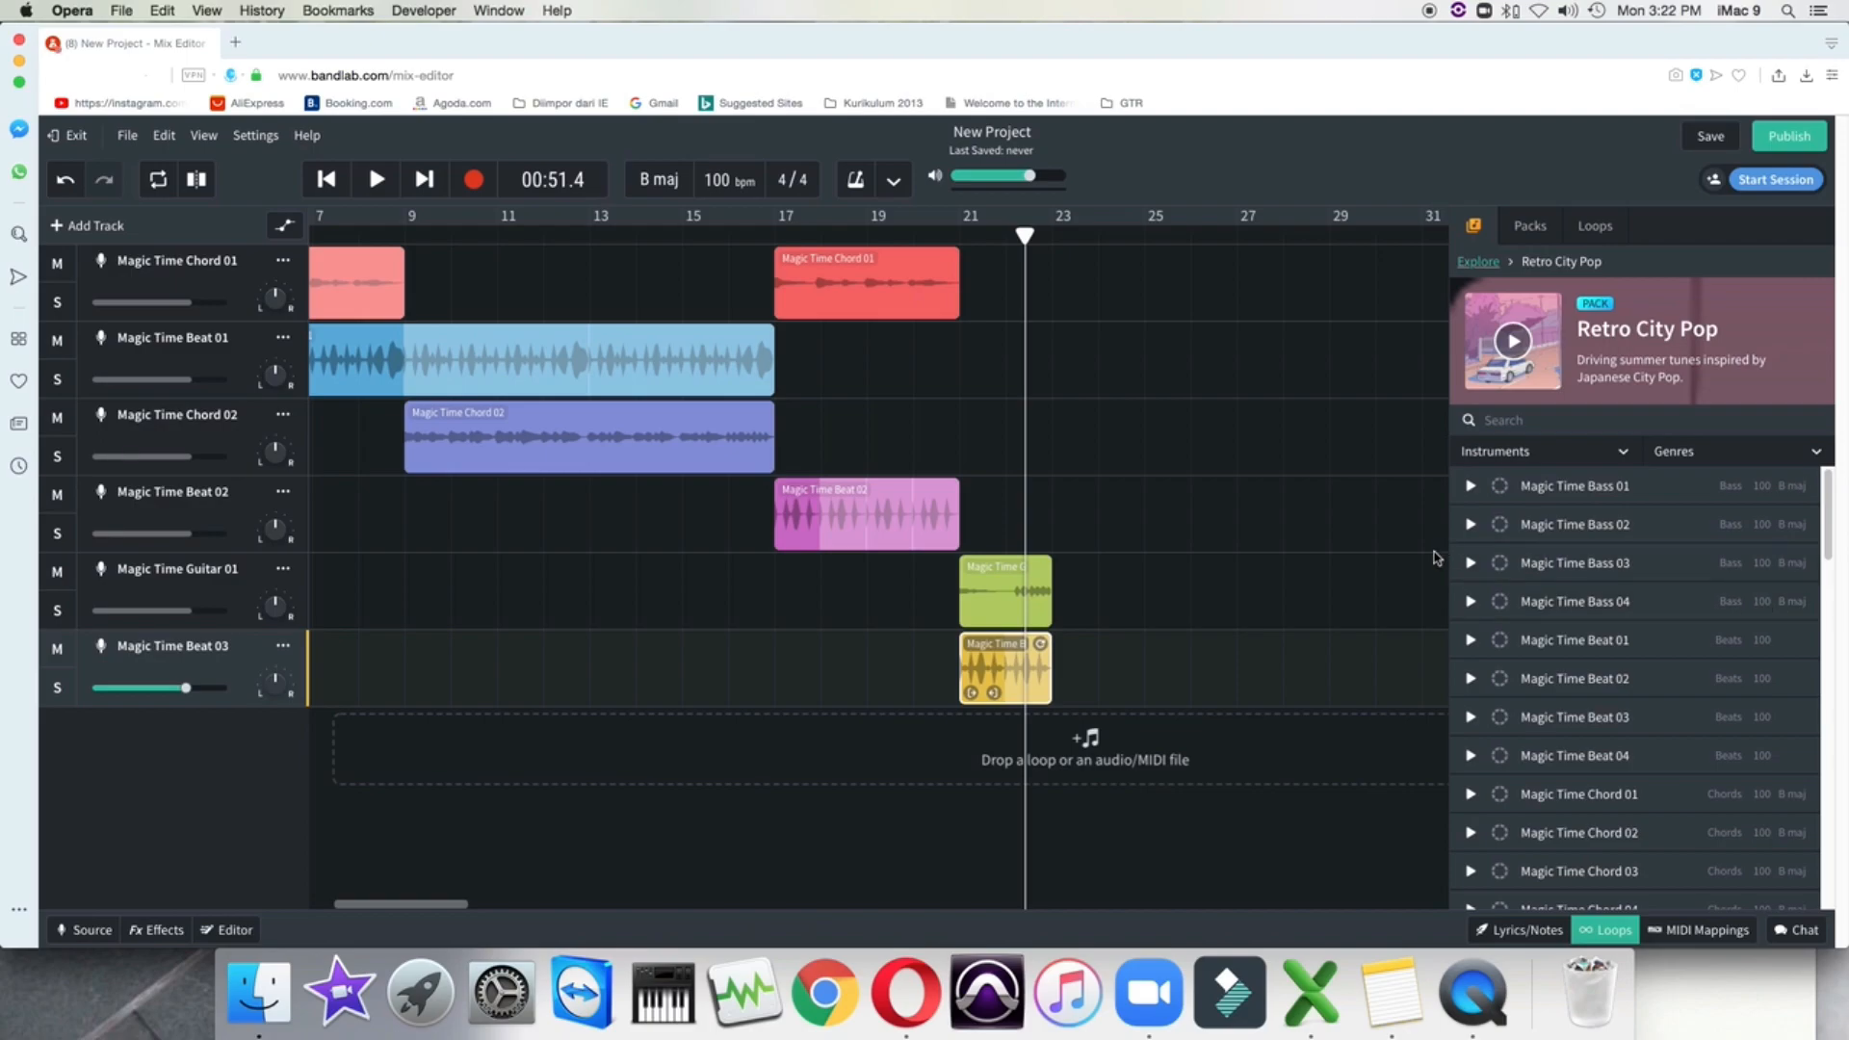
pyautogui.click(1470, 604)
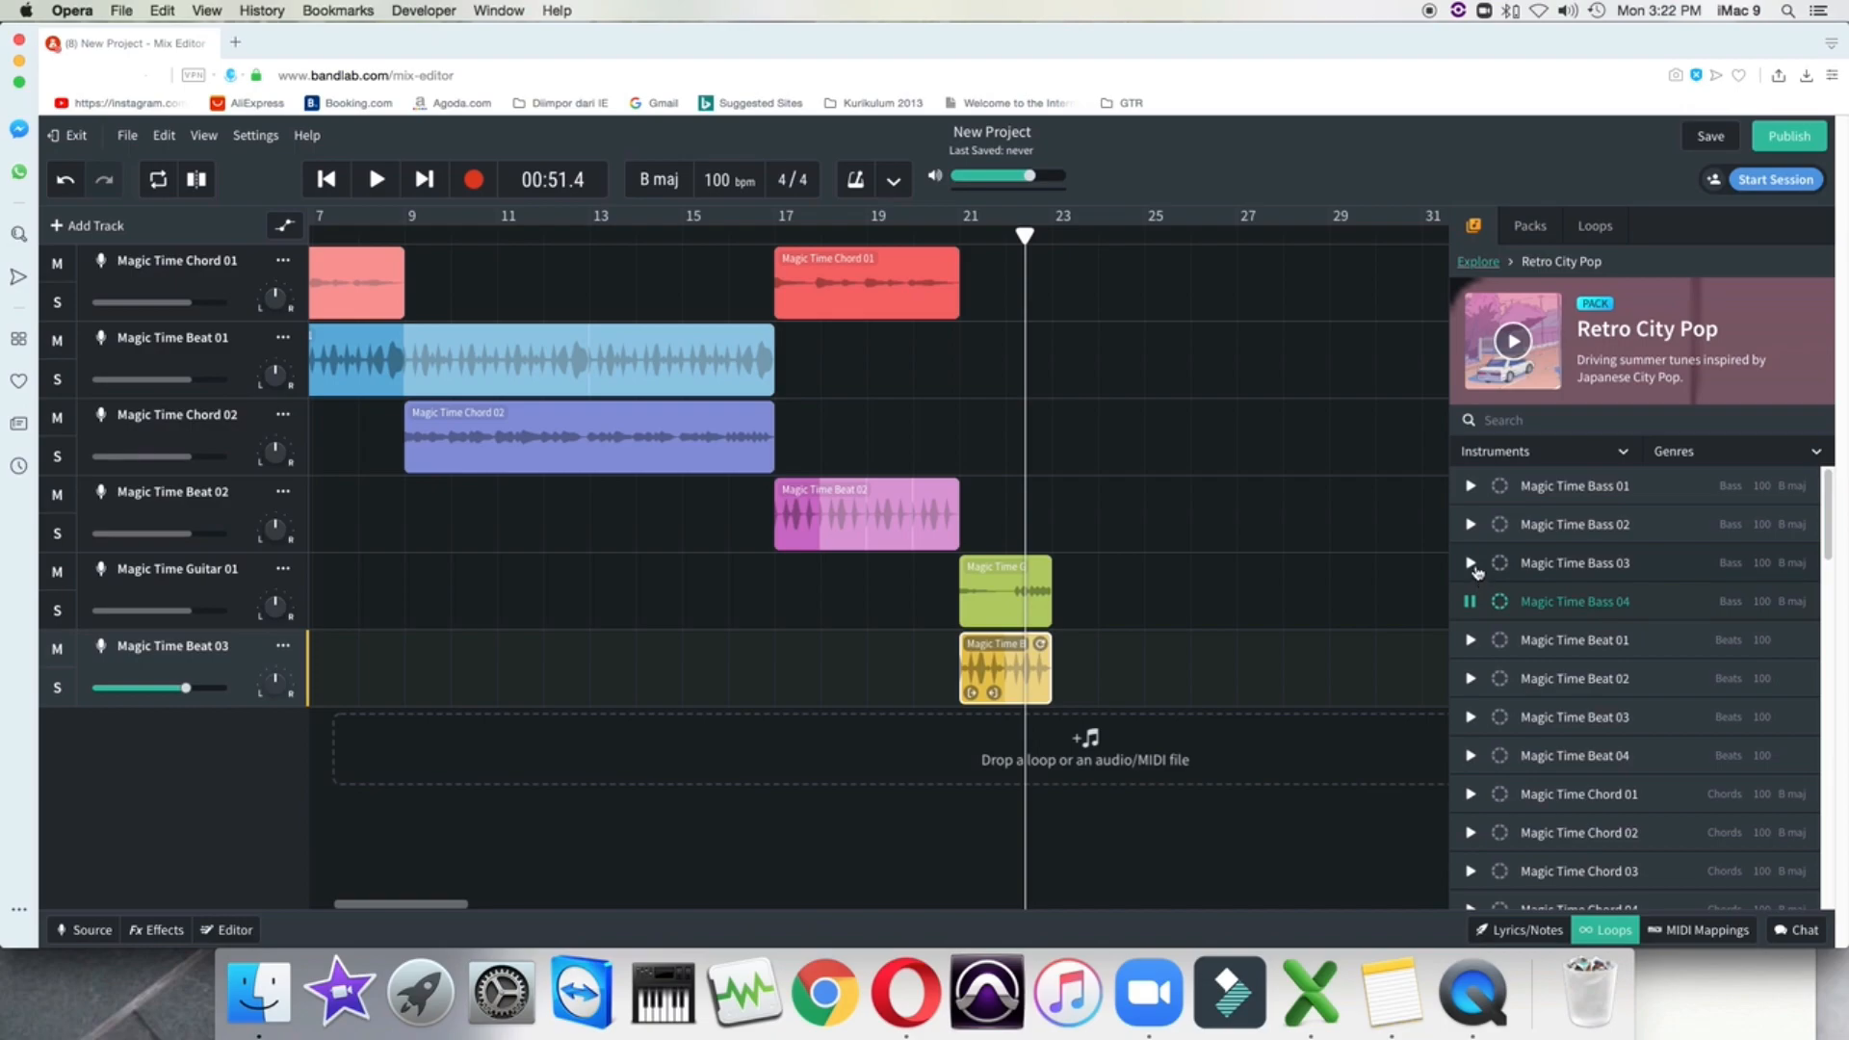
pyautogui.click(1472, 565)
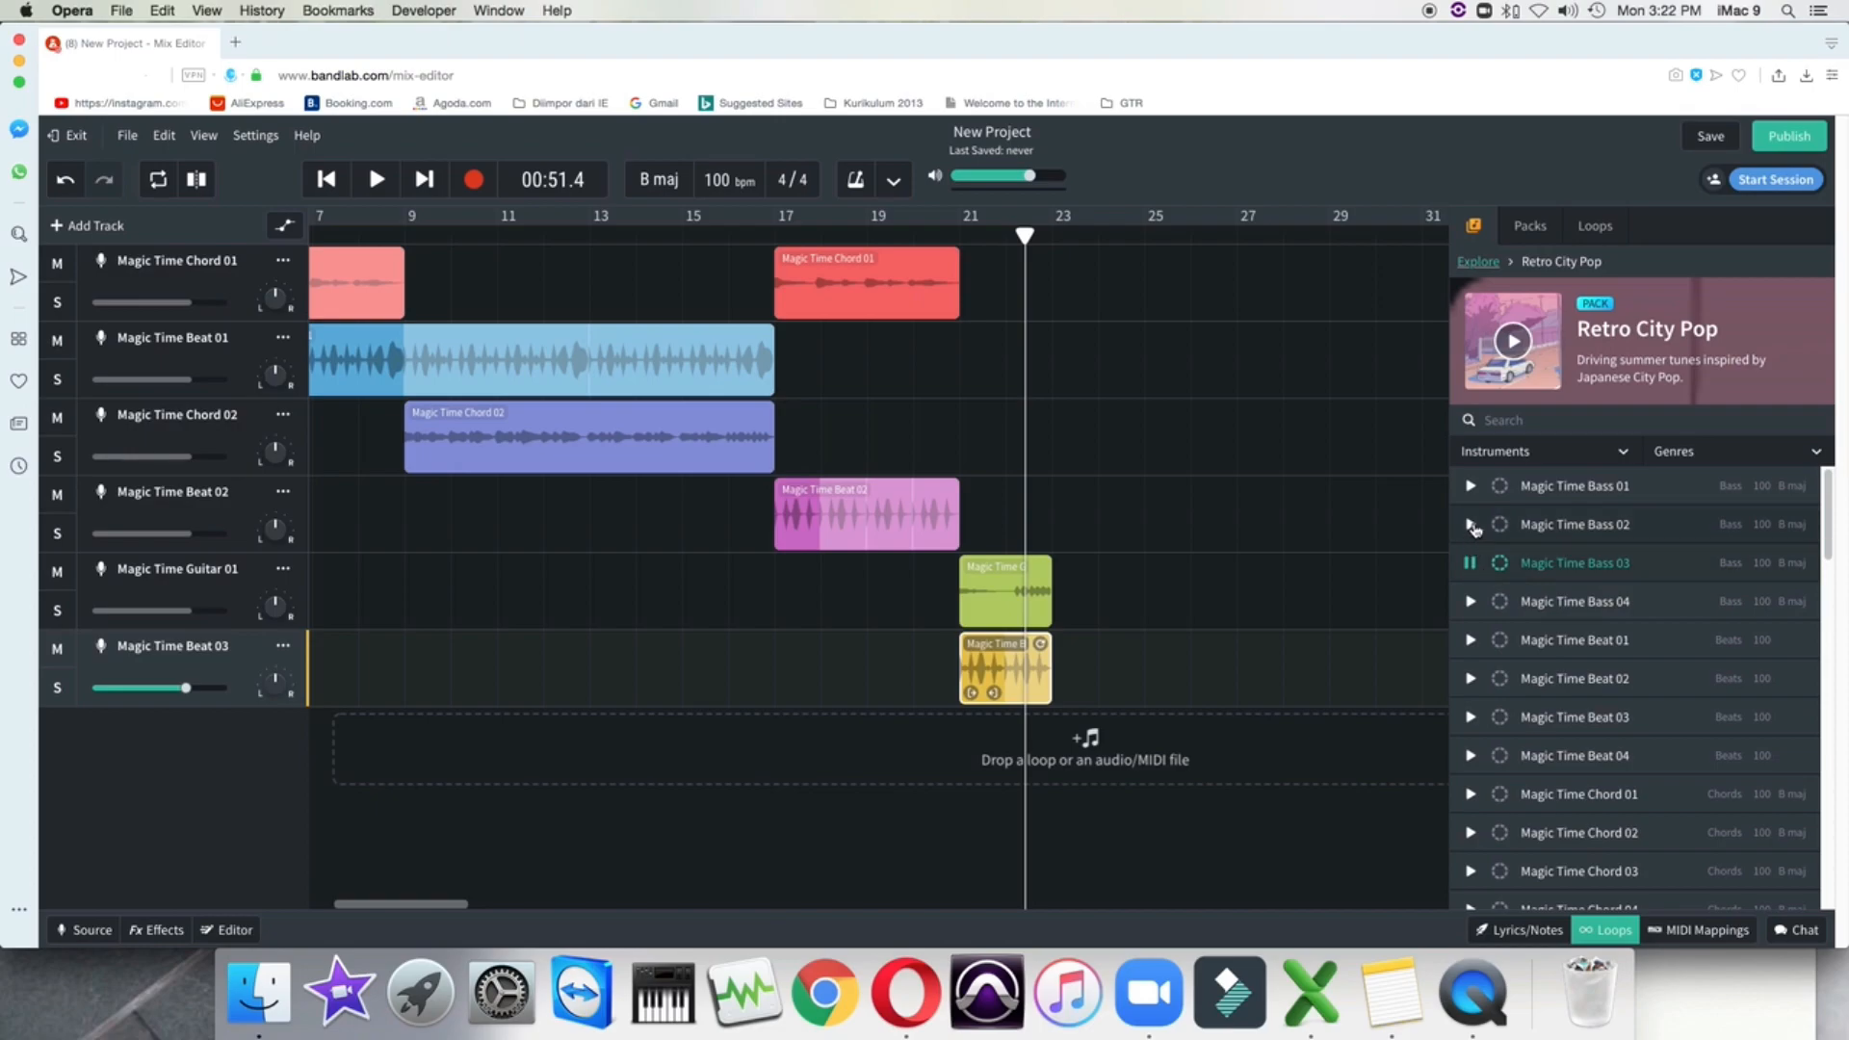
# Audition Magic Time Bass 02, add it as a new track, and align its region to start at bar 21
pyautogui.click(1471, 526)
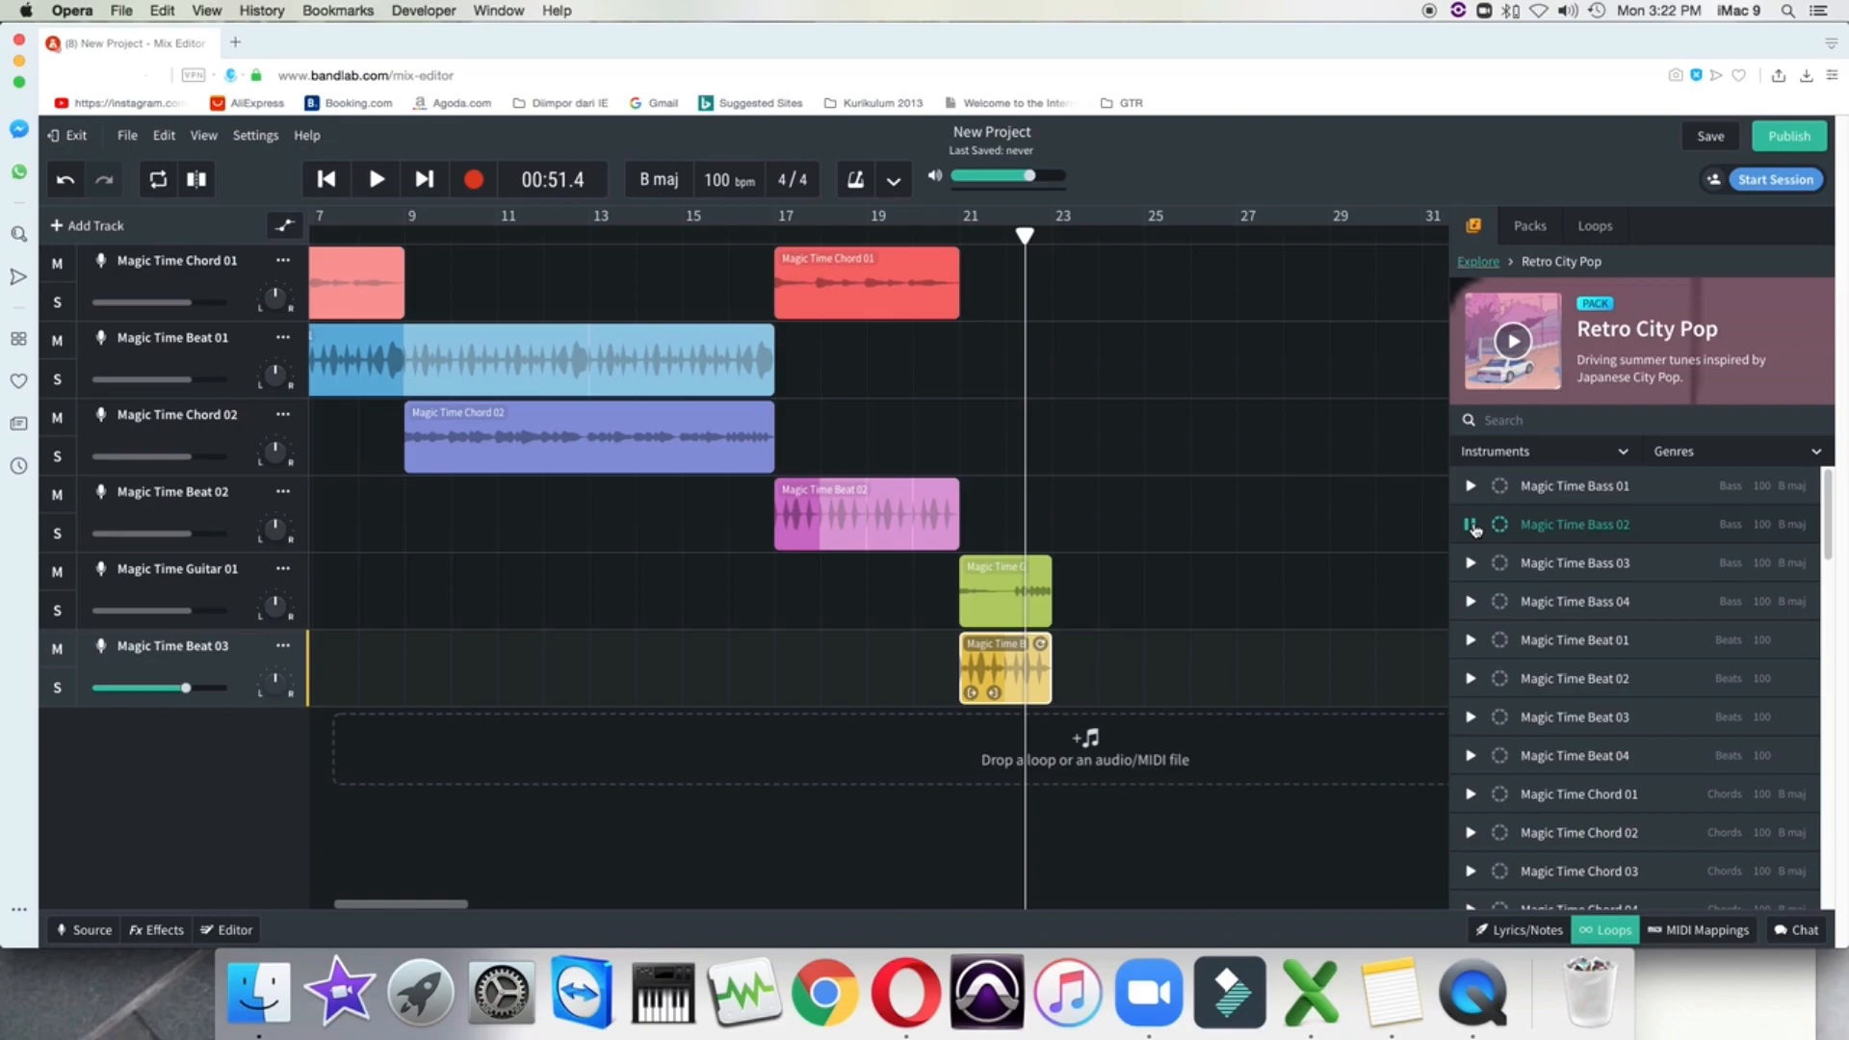
pyautogui.click(1472, 526)
pyautogui.moveTo(1571, 540); pyautogui.dragTo(1004, 743)
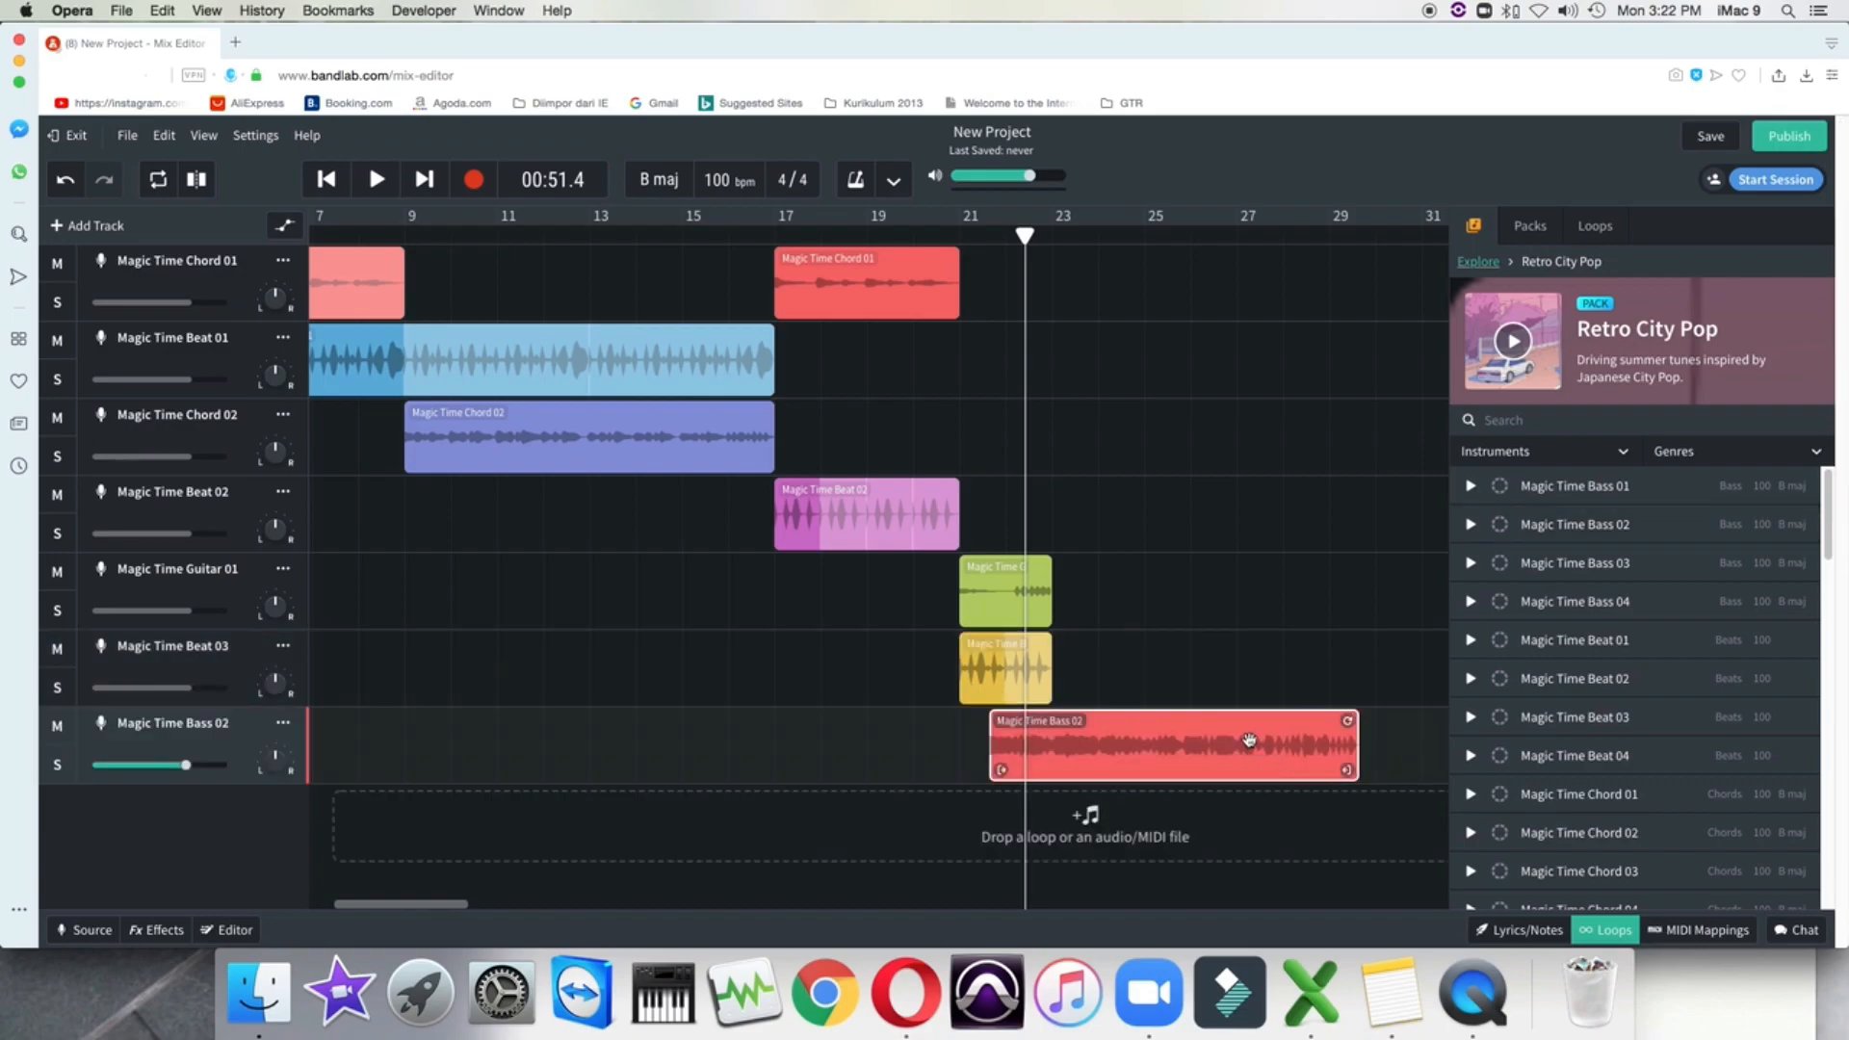
pyautogui.moveTo(1227, 746); pyautogui.dragTo(1224, 754)
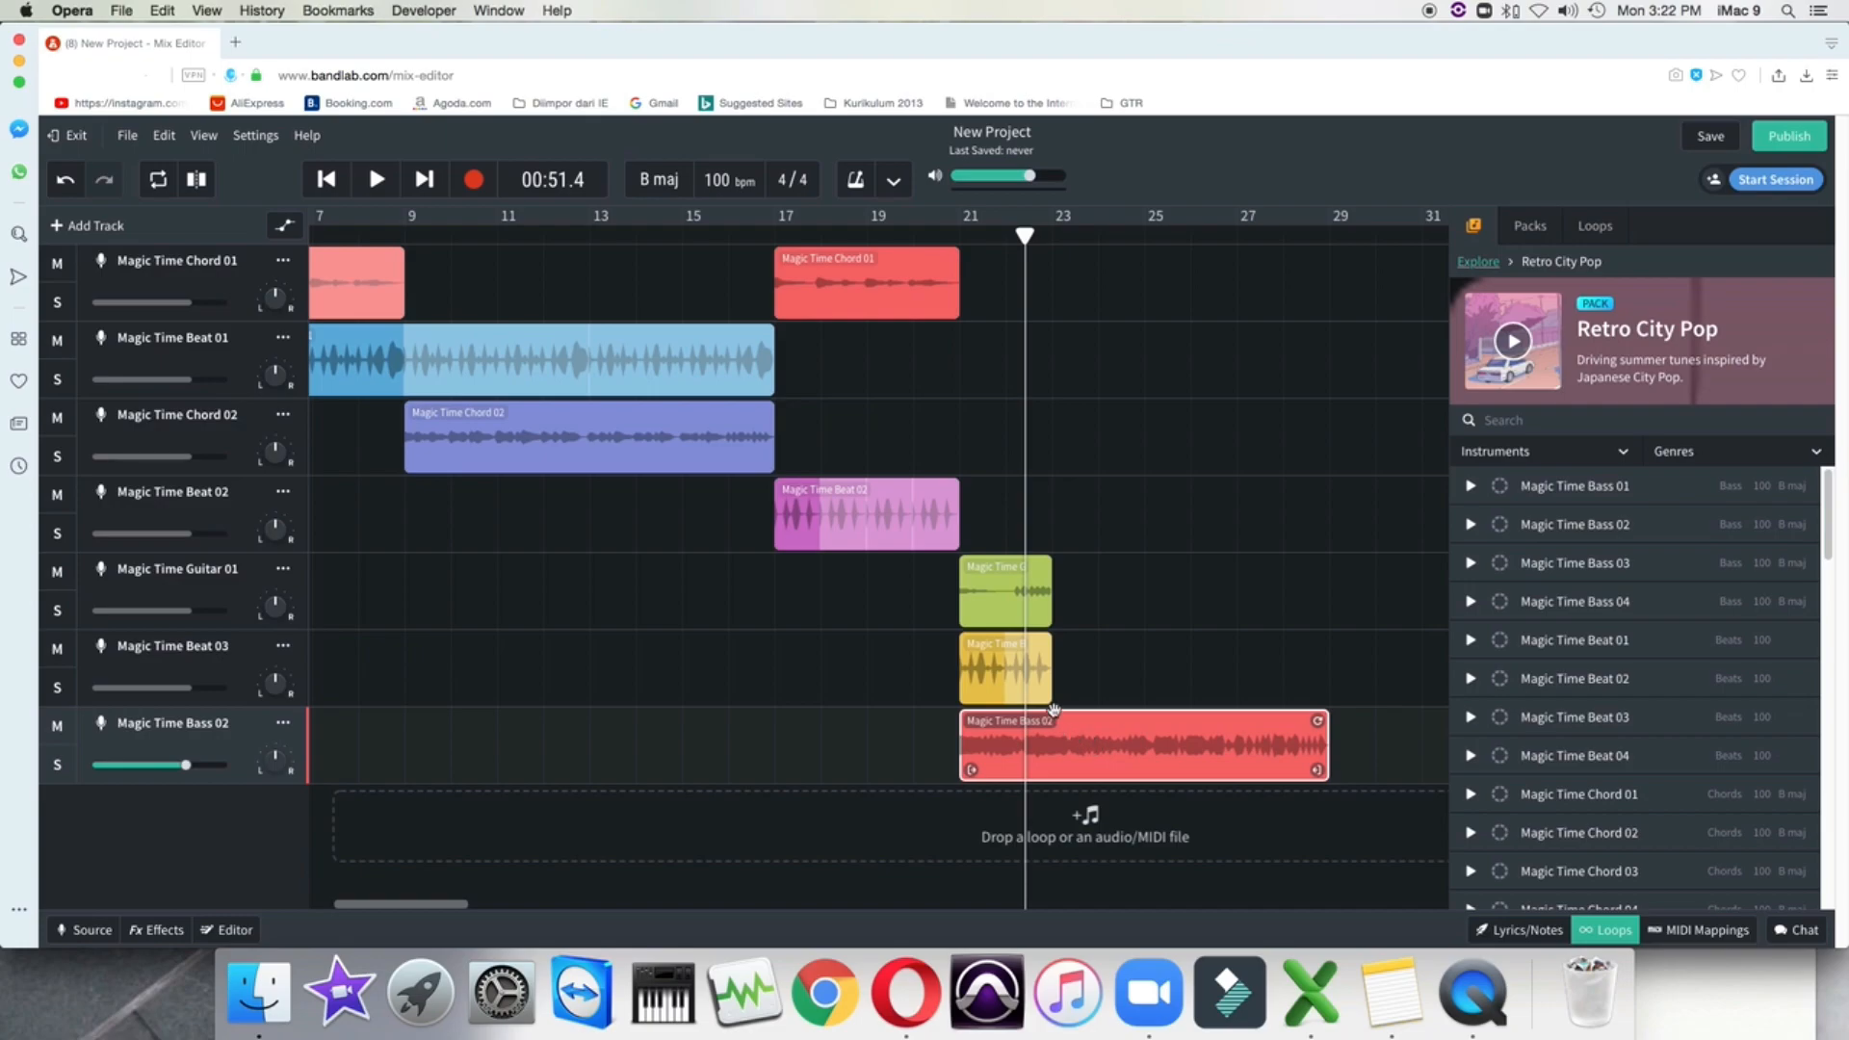
# Loop the Magic Time Beat 03 region out to bar 29, matching the end of Magic Time Bass 02
pyautogui.click(991, 664)
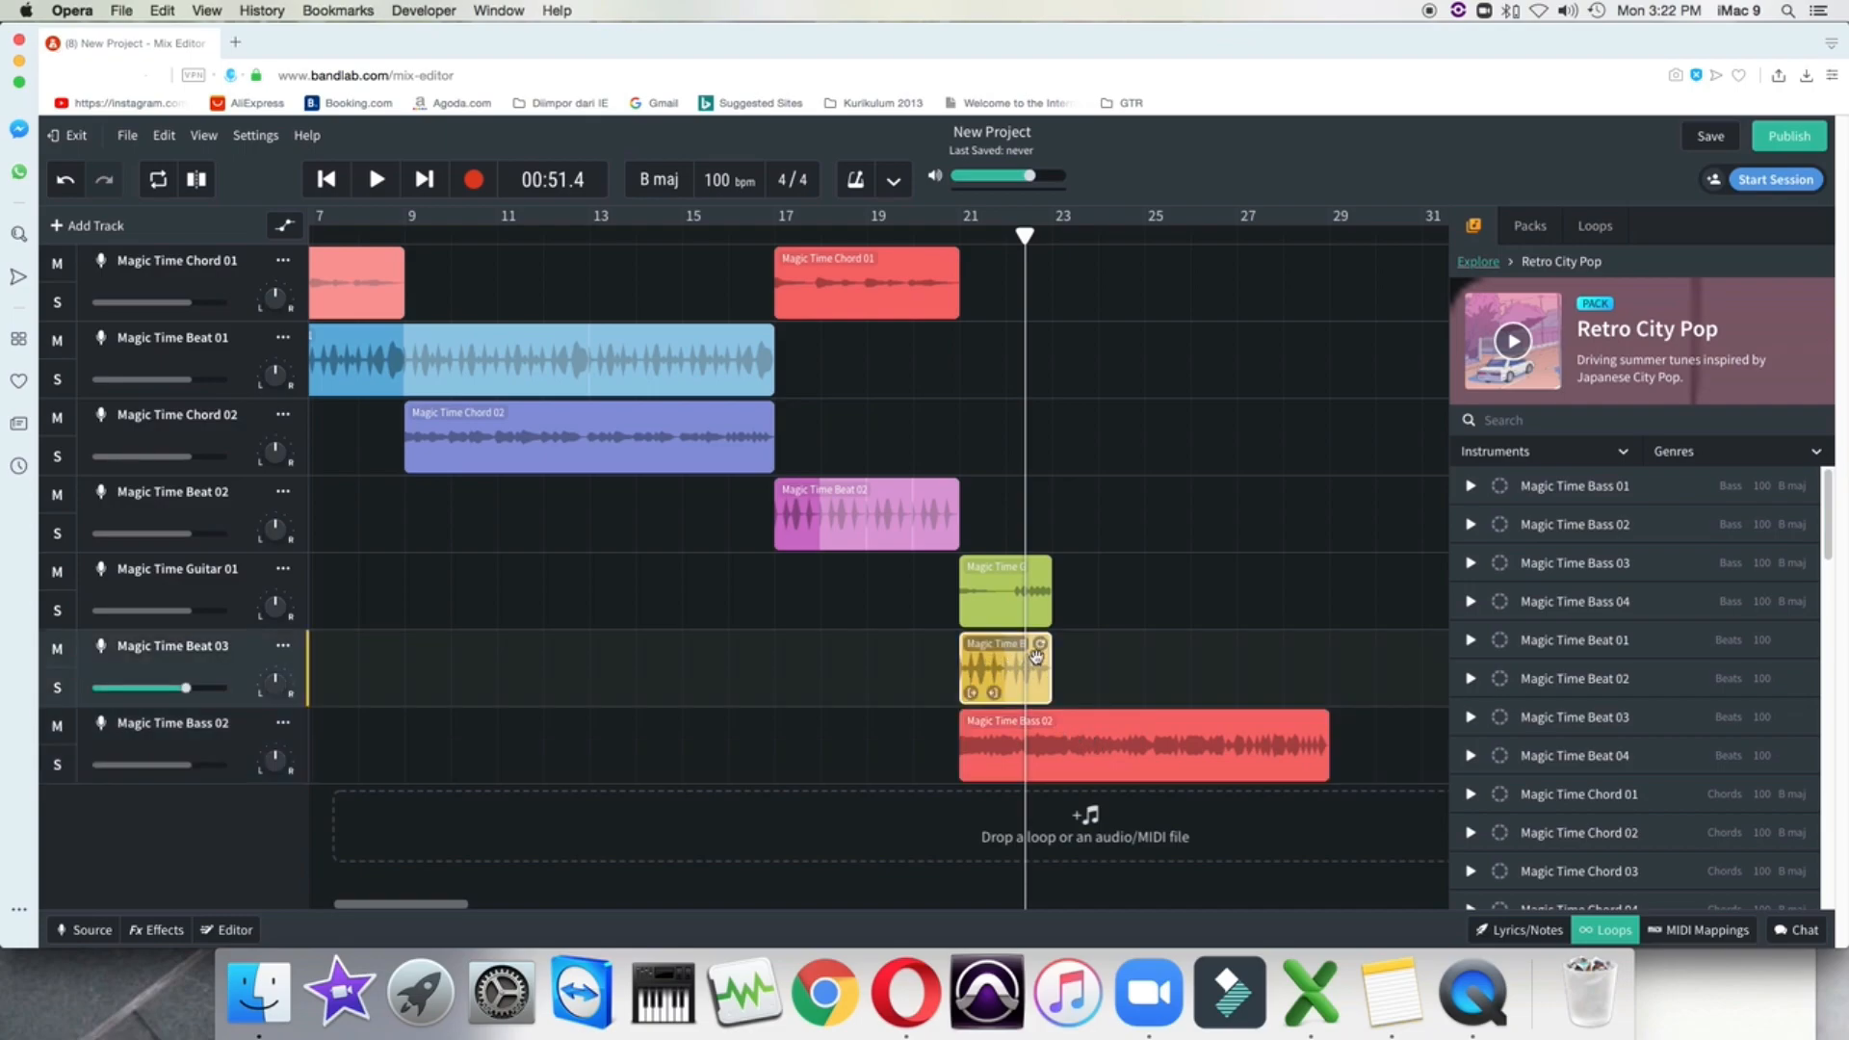
pyautogui.moveTo(1045, 644); pyautogui.dragTo(1319, 673)
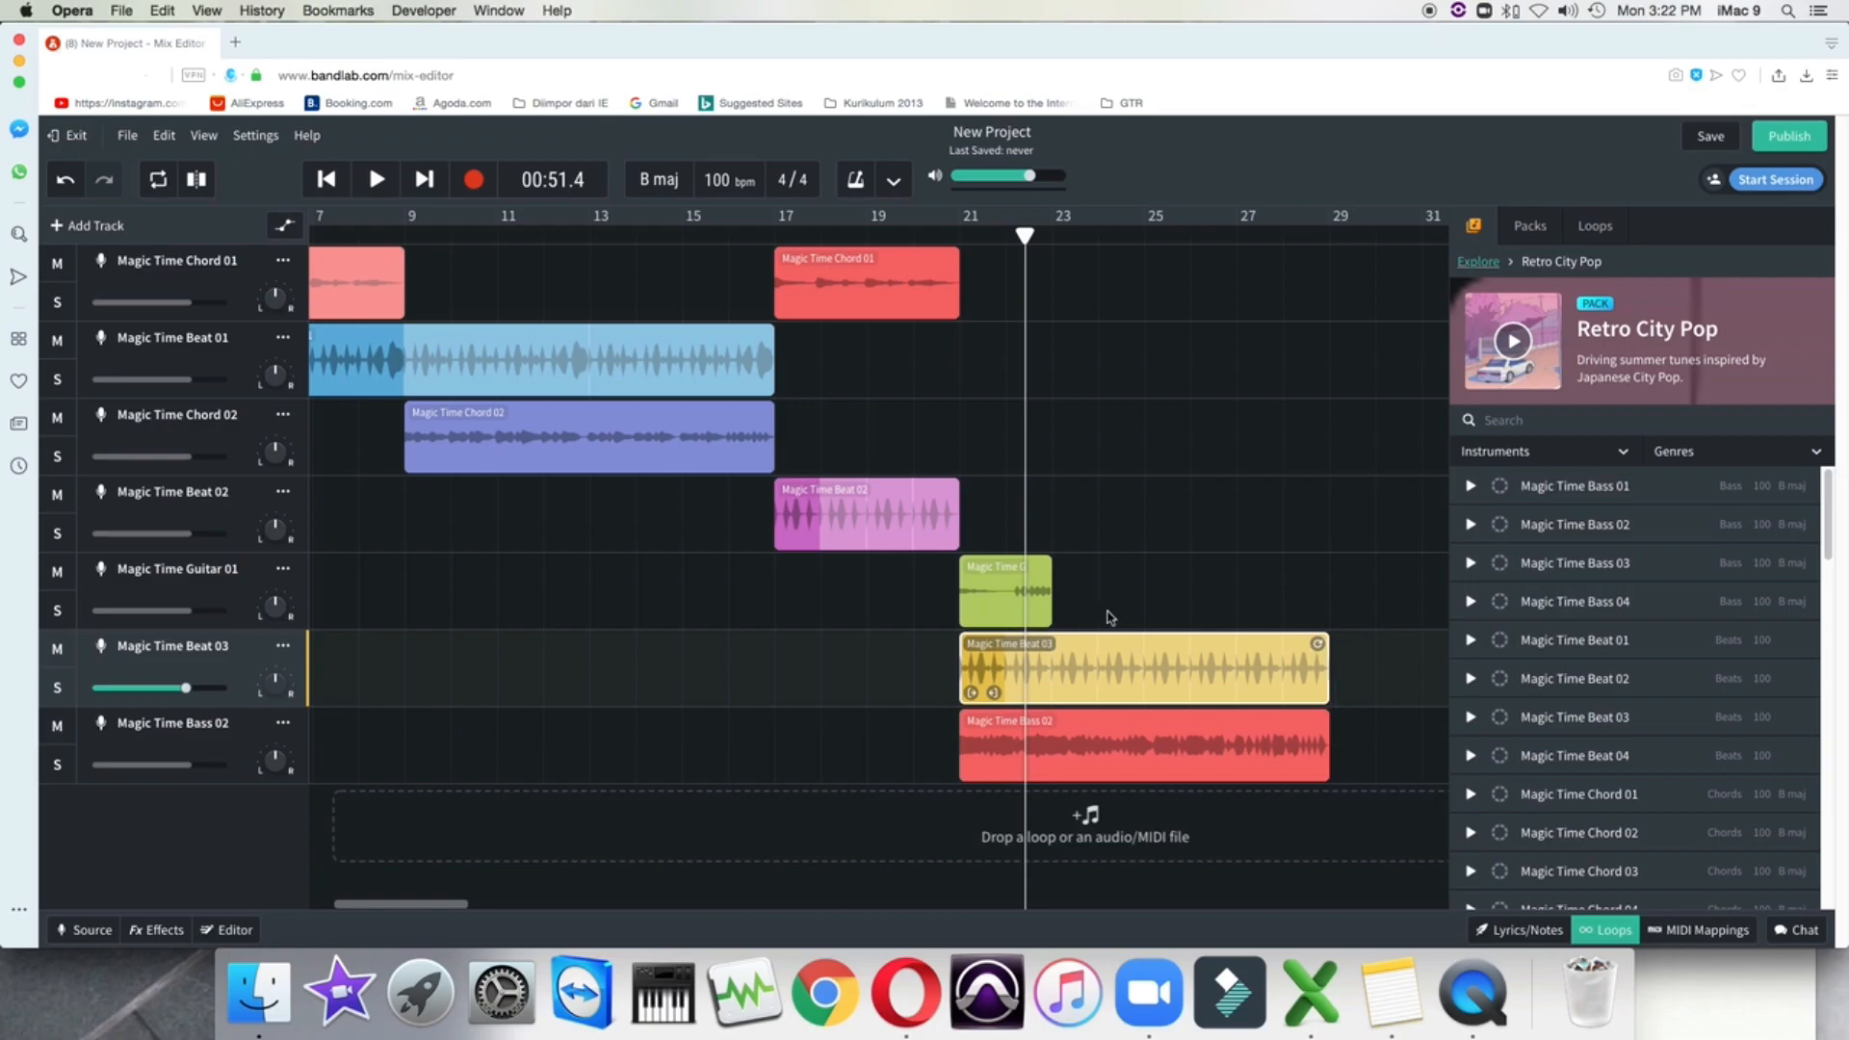
# Loop the Magic Time Guitar 01 region out to bar 29 and play back the section from just before bar 21
pyautogui.click(1043, 570)
pyautogui.moveTo(1045, 569); pyautogui.dragTo(1324, 592)
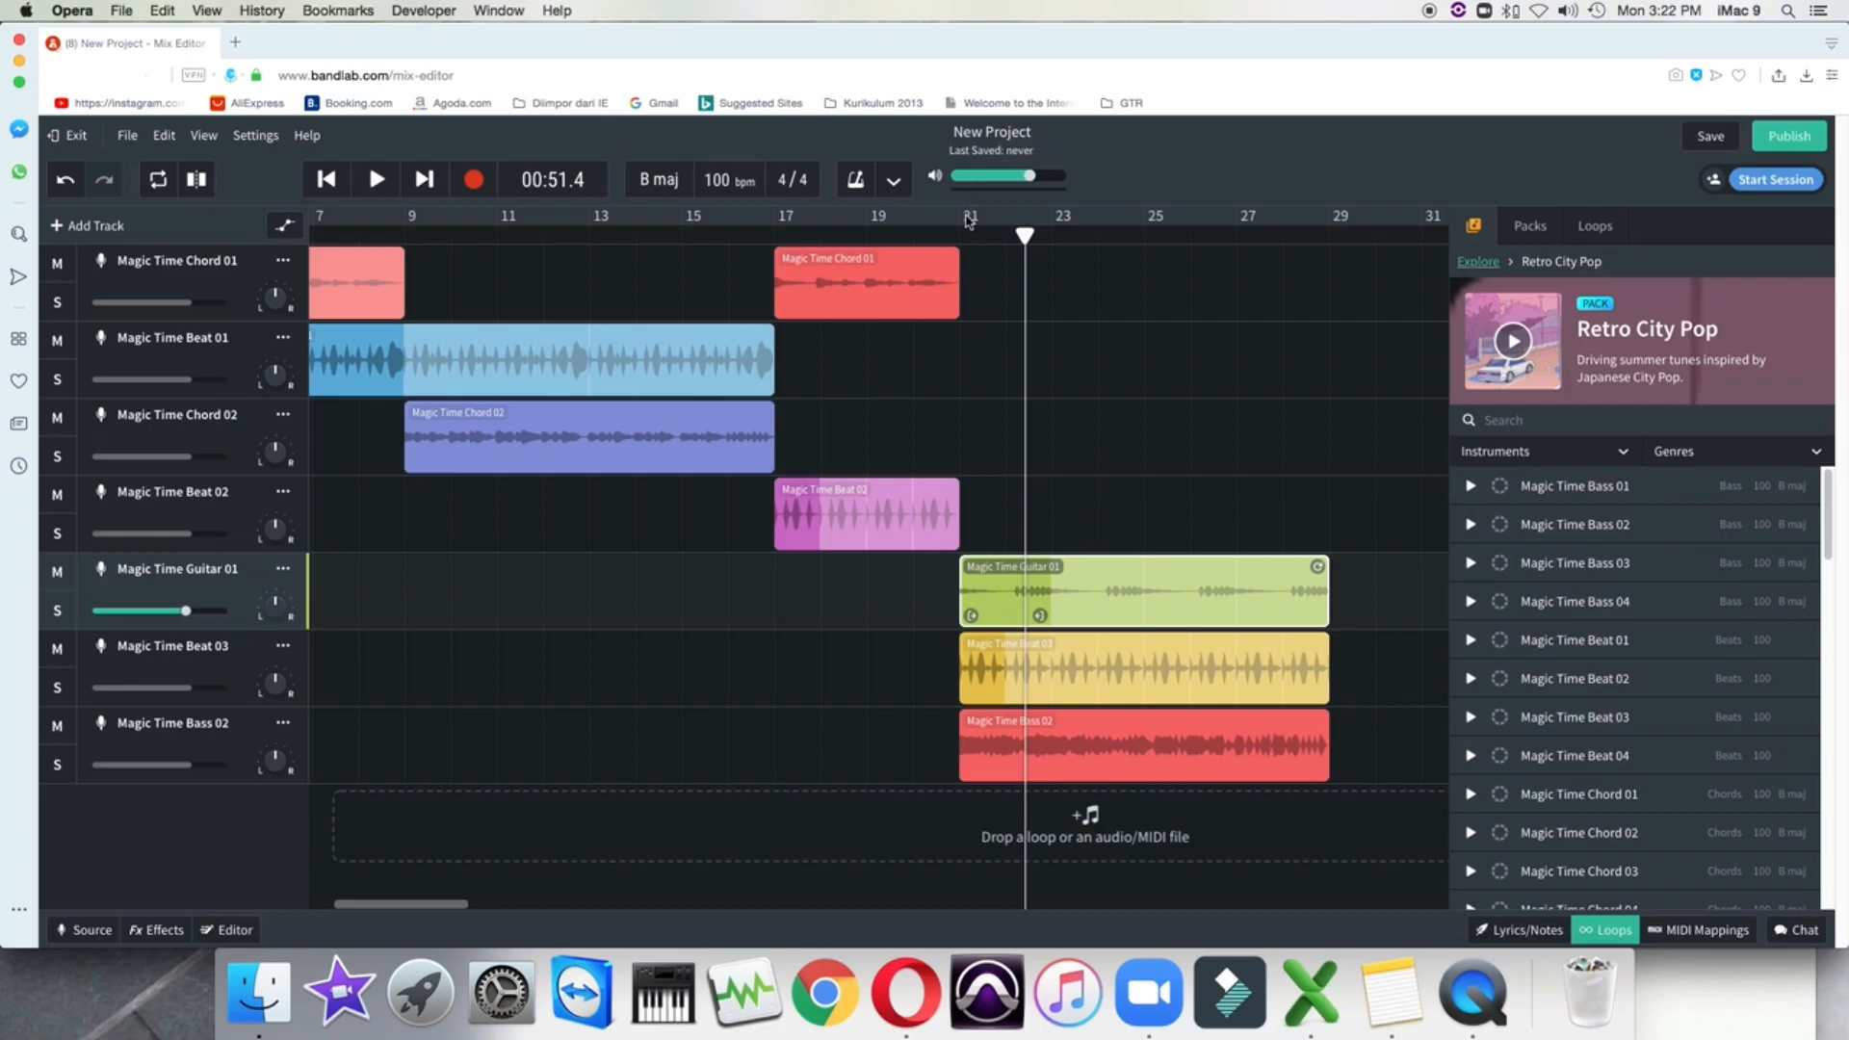
pyautogui.click(905, 236)
pyautogui.press('space')
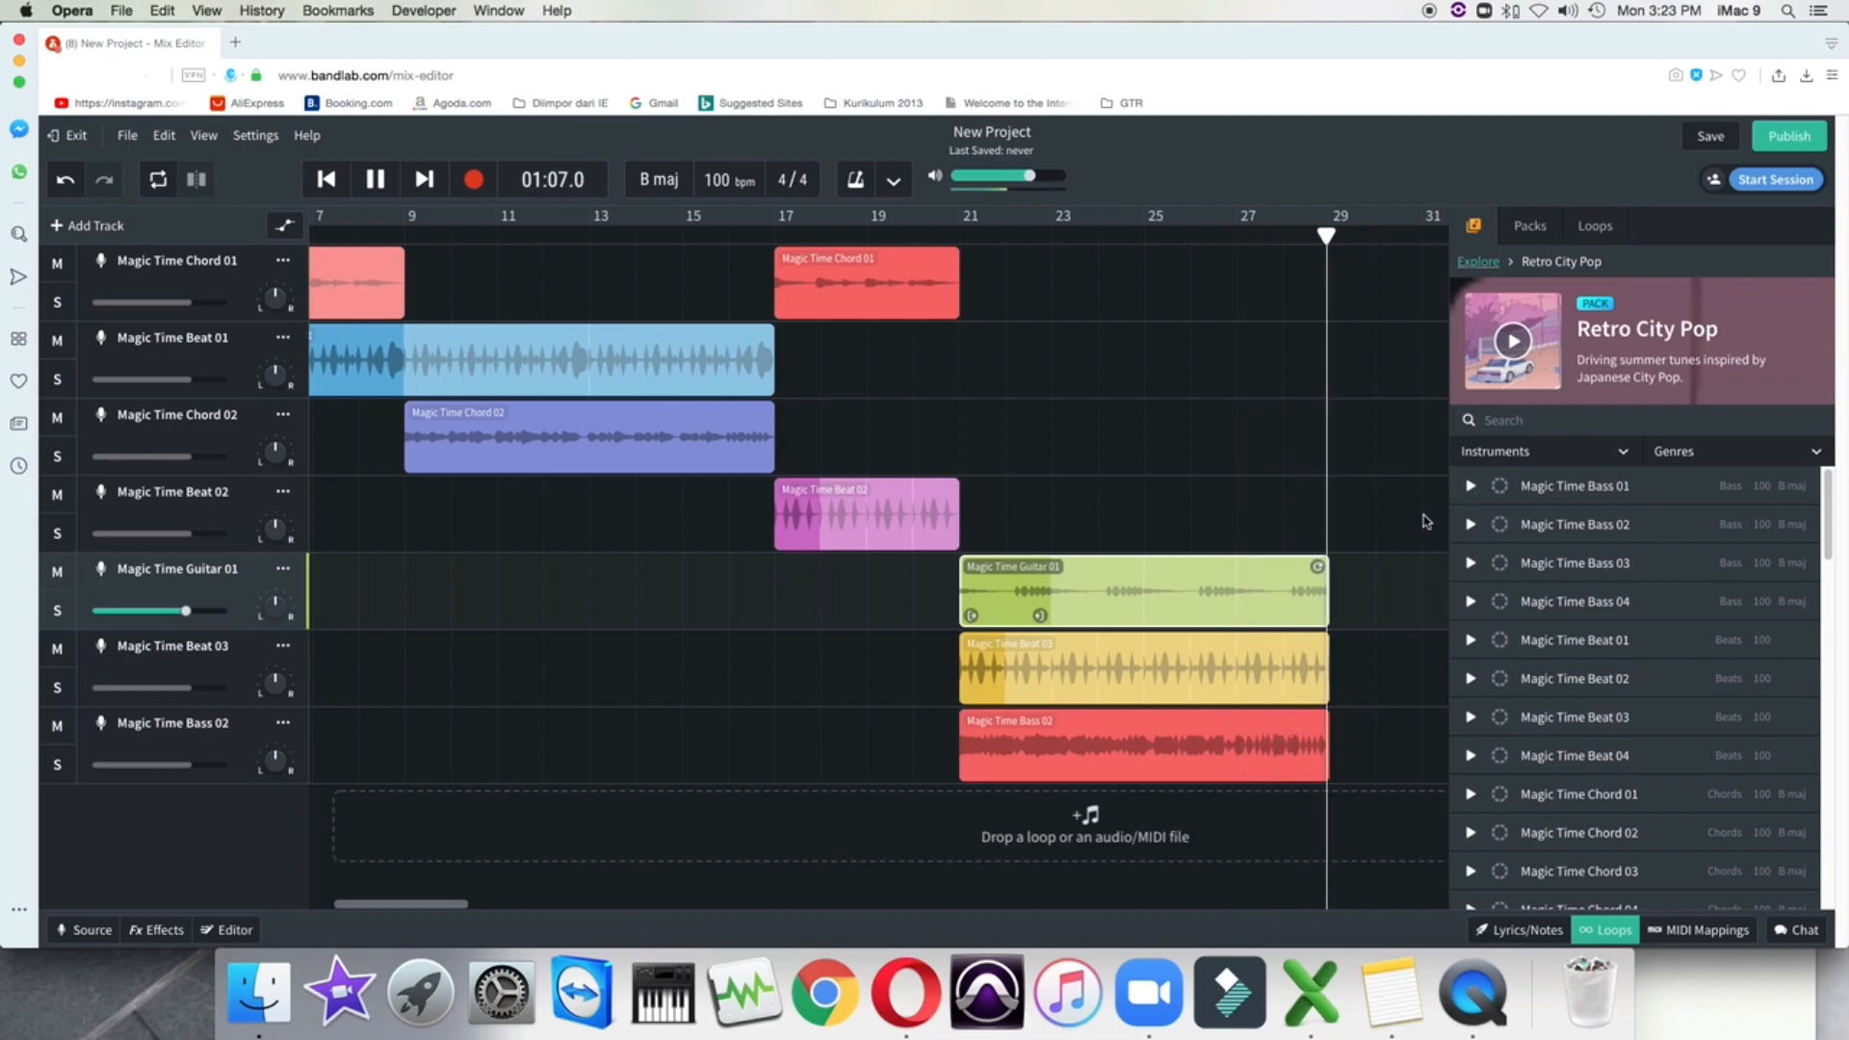
pyautogui.press('space')
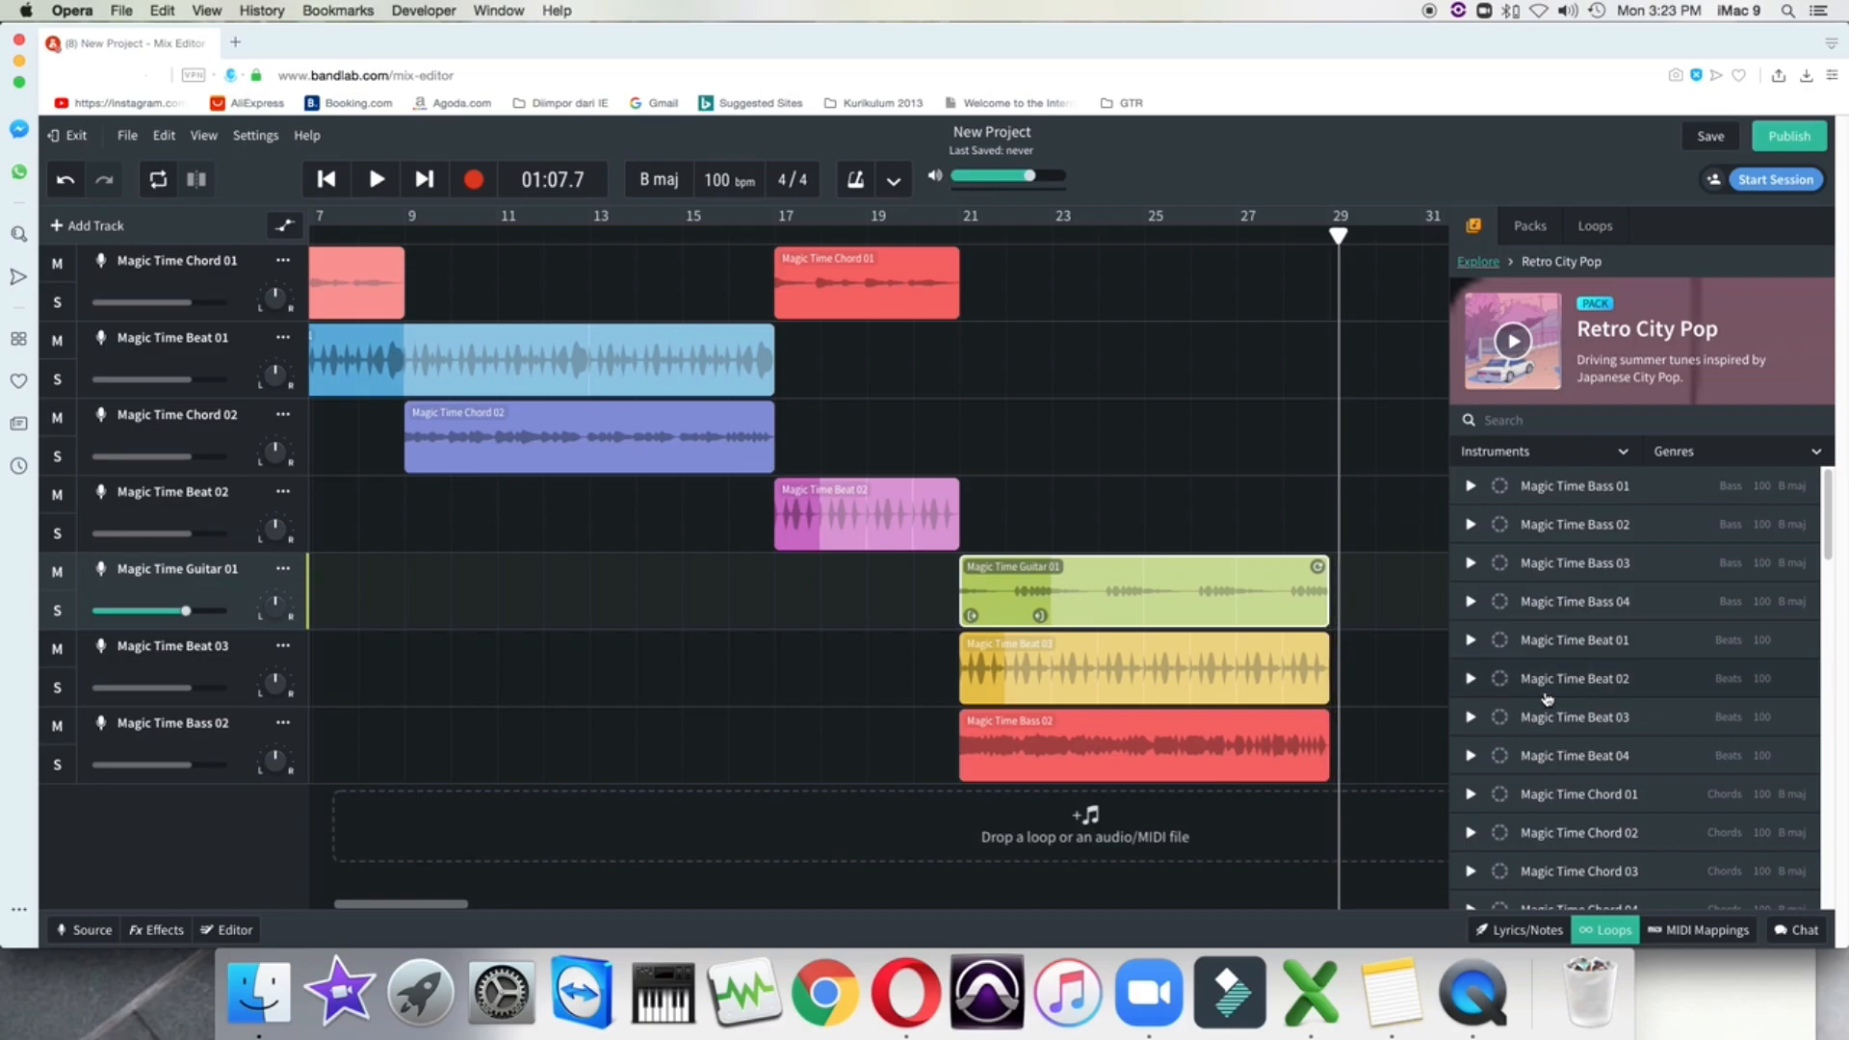
# Browse the pack for lead loops and audition Magic Time Lead 03, Lead 04, Lead 02 and Lead 01
pyautogui.scroll(-4, 1560, 731)
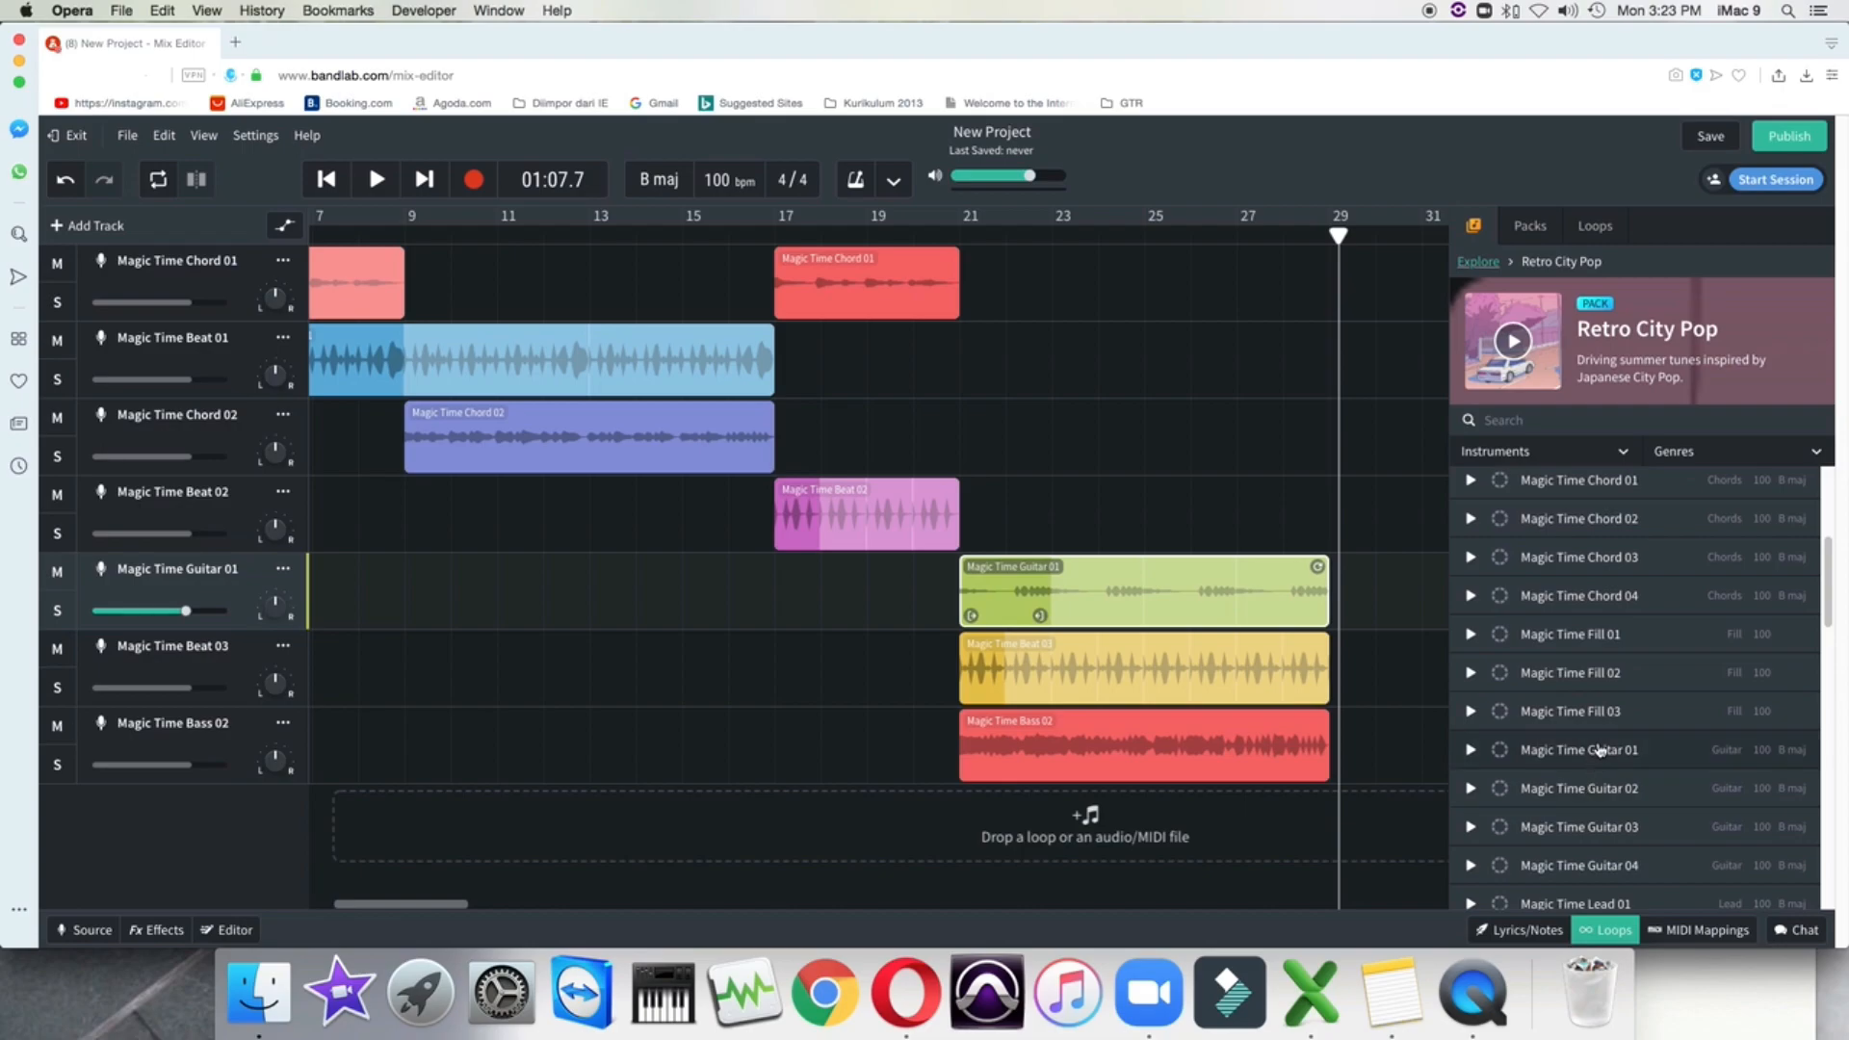
pyautogui.scroll(-3, 1589, 756)
pyautogui.scroll(-1, 1602, 764)
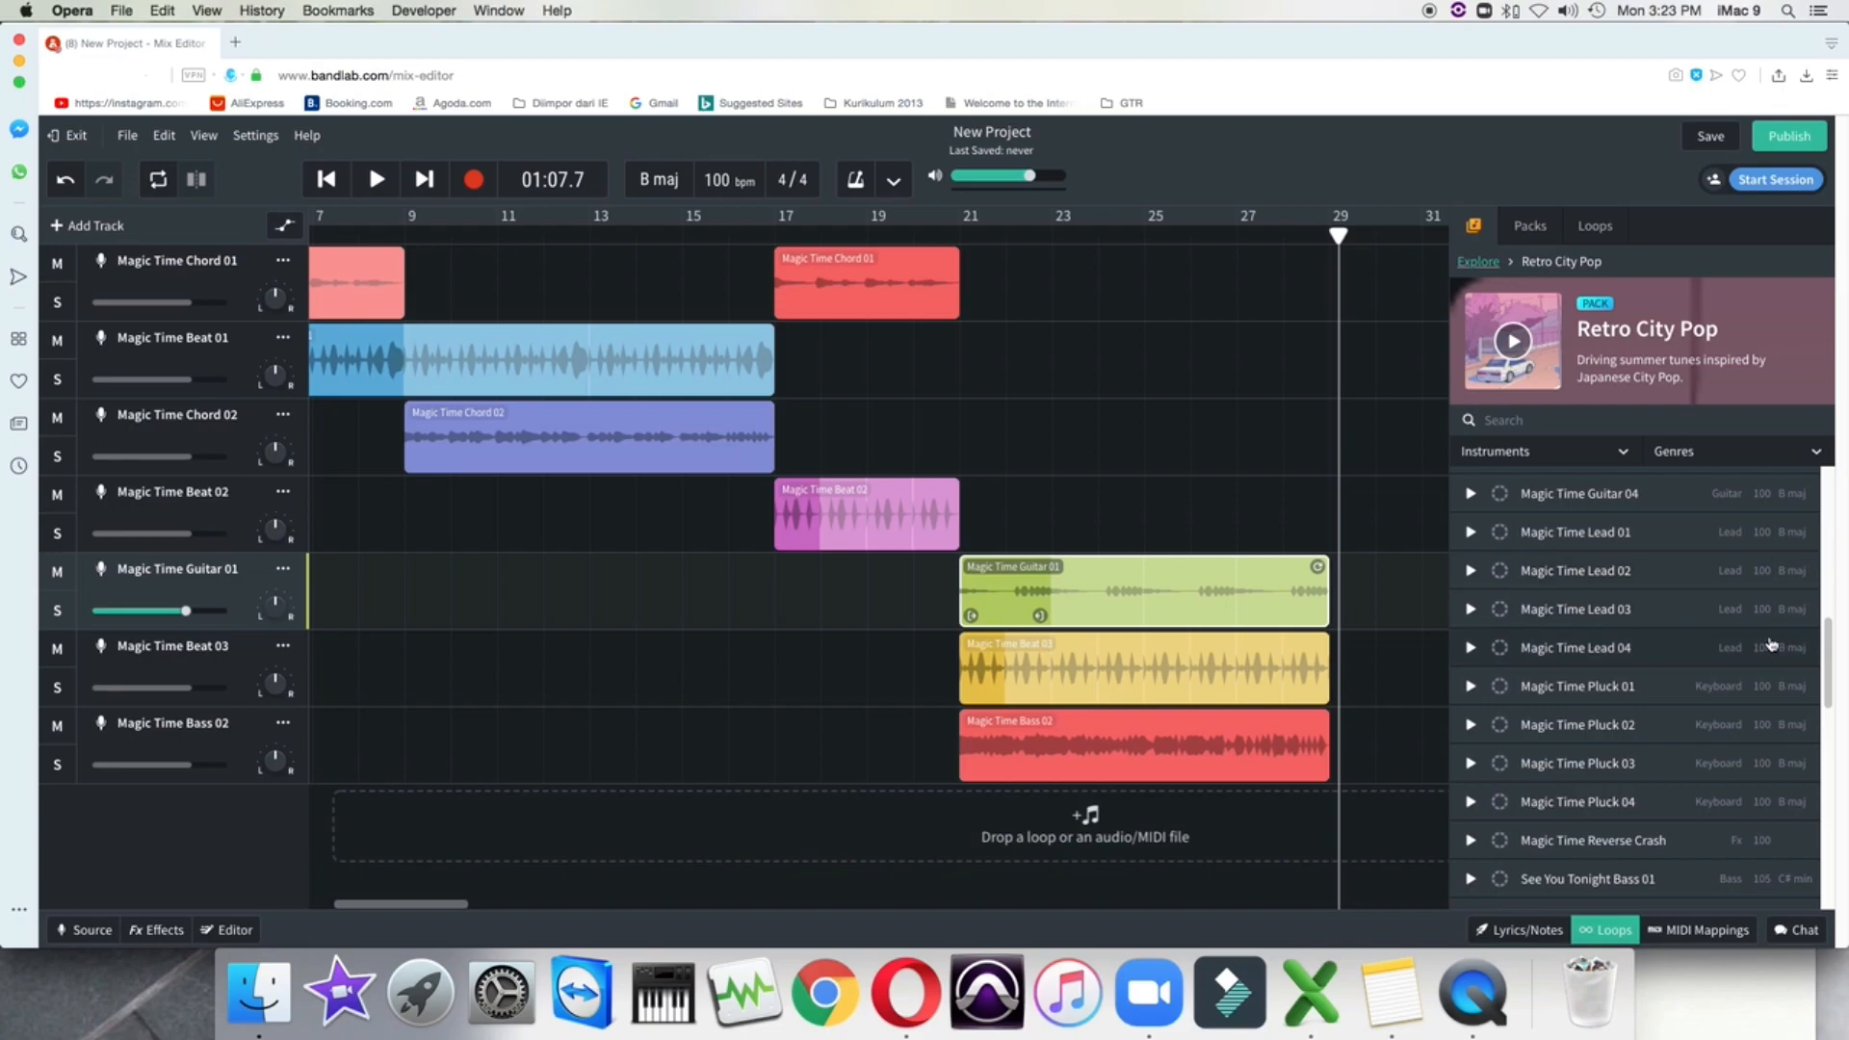
pyautogui.click(1603, 614)
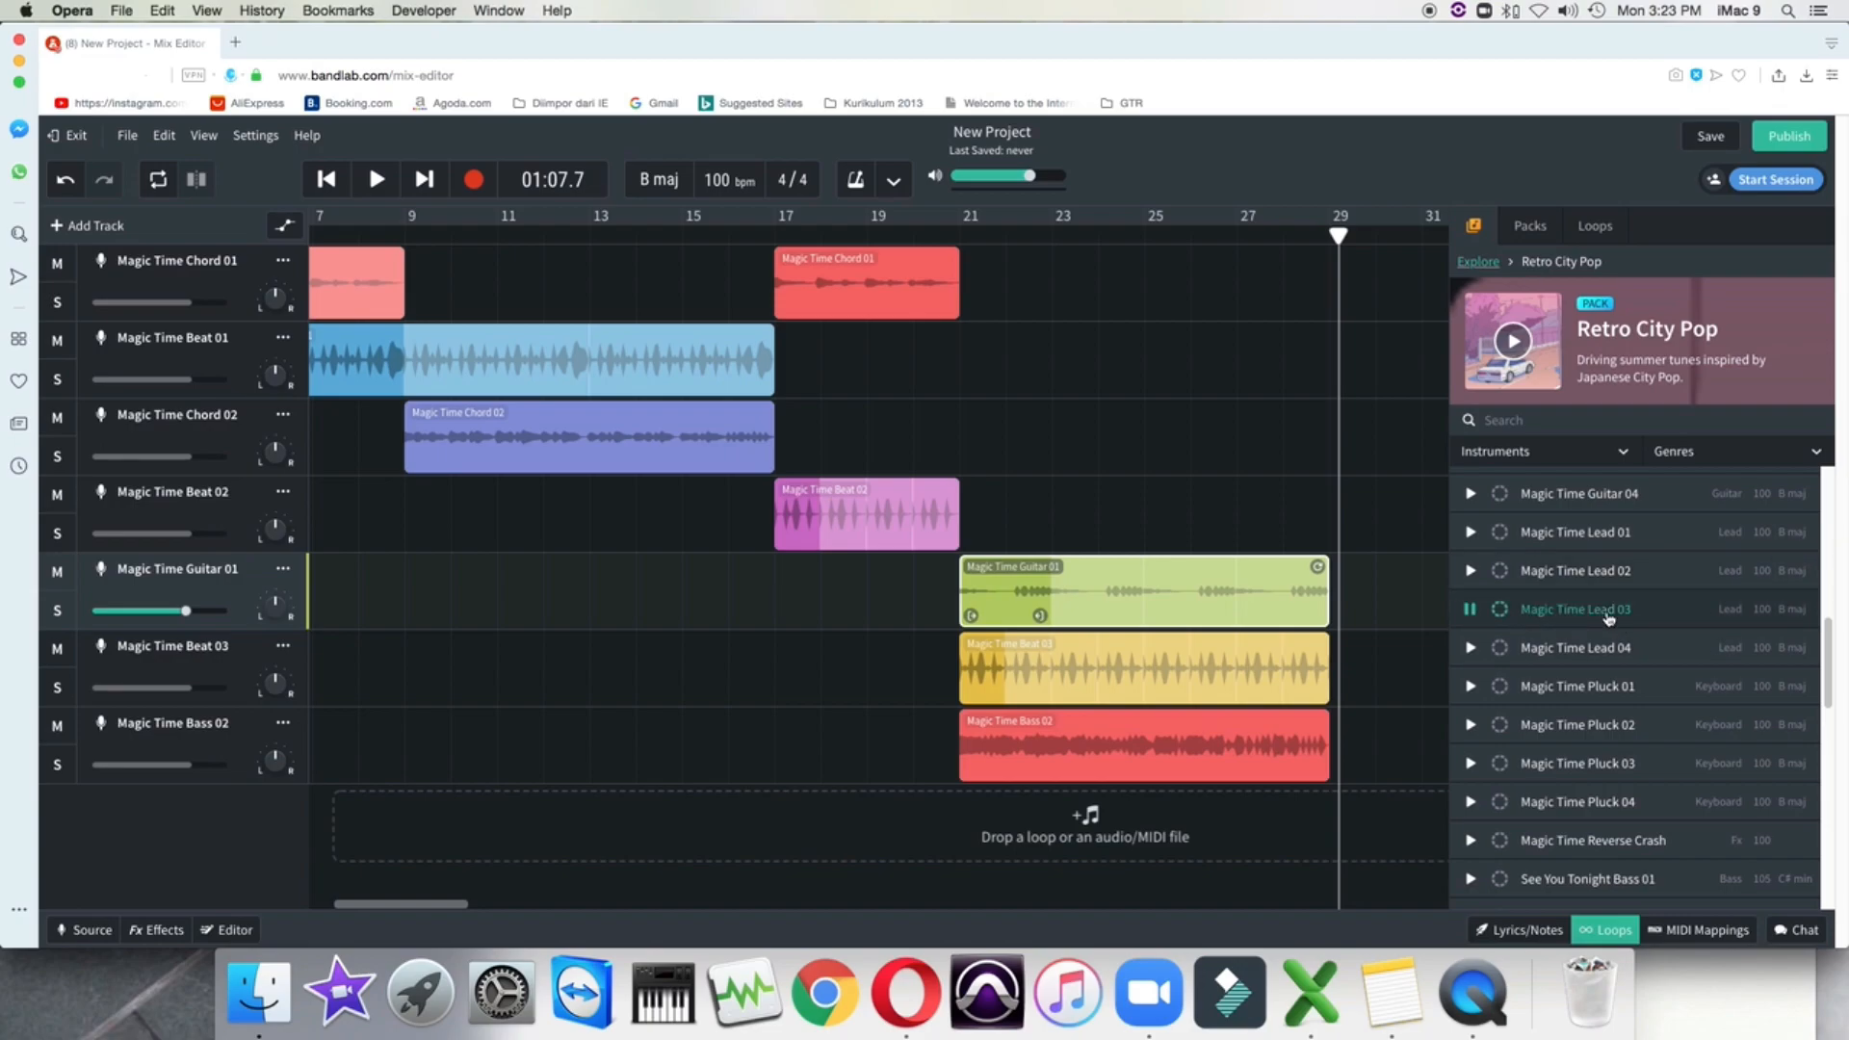
pyautogui.click(1598, 658)
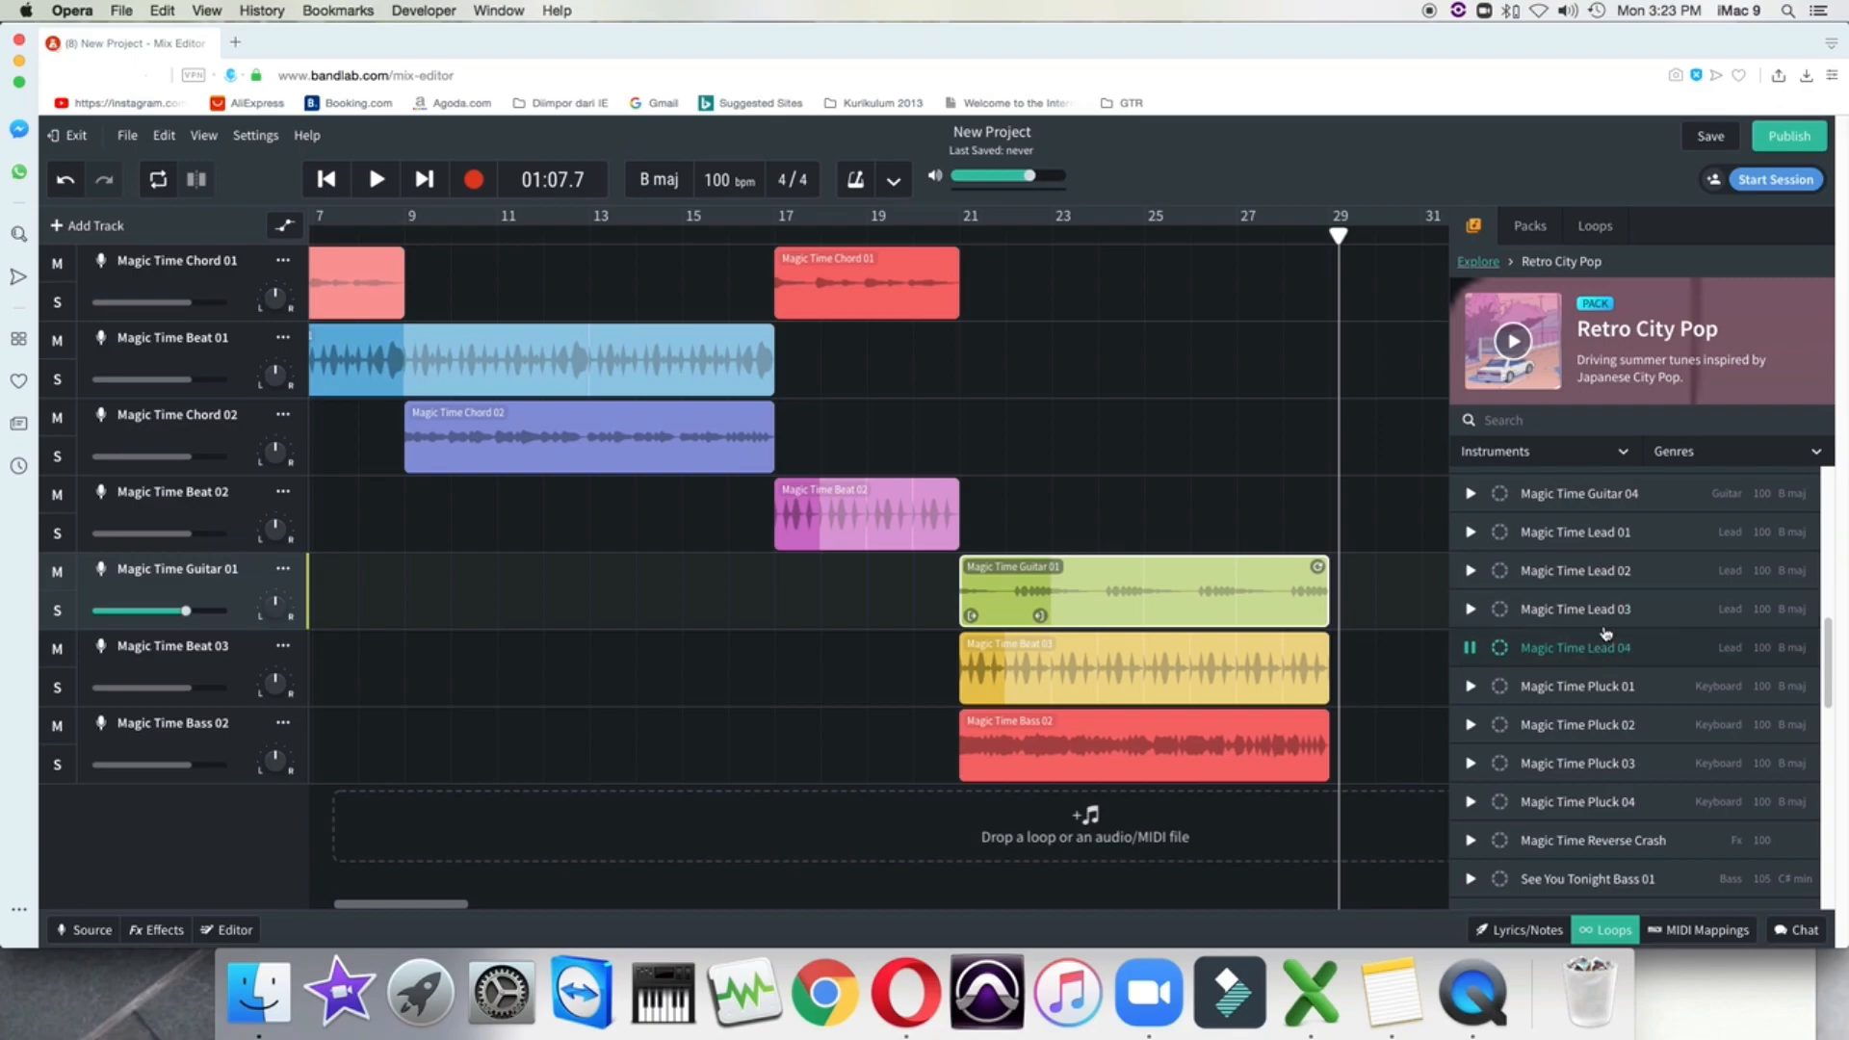
pyautogui.click(1613, 578)
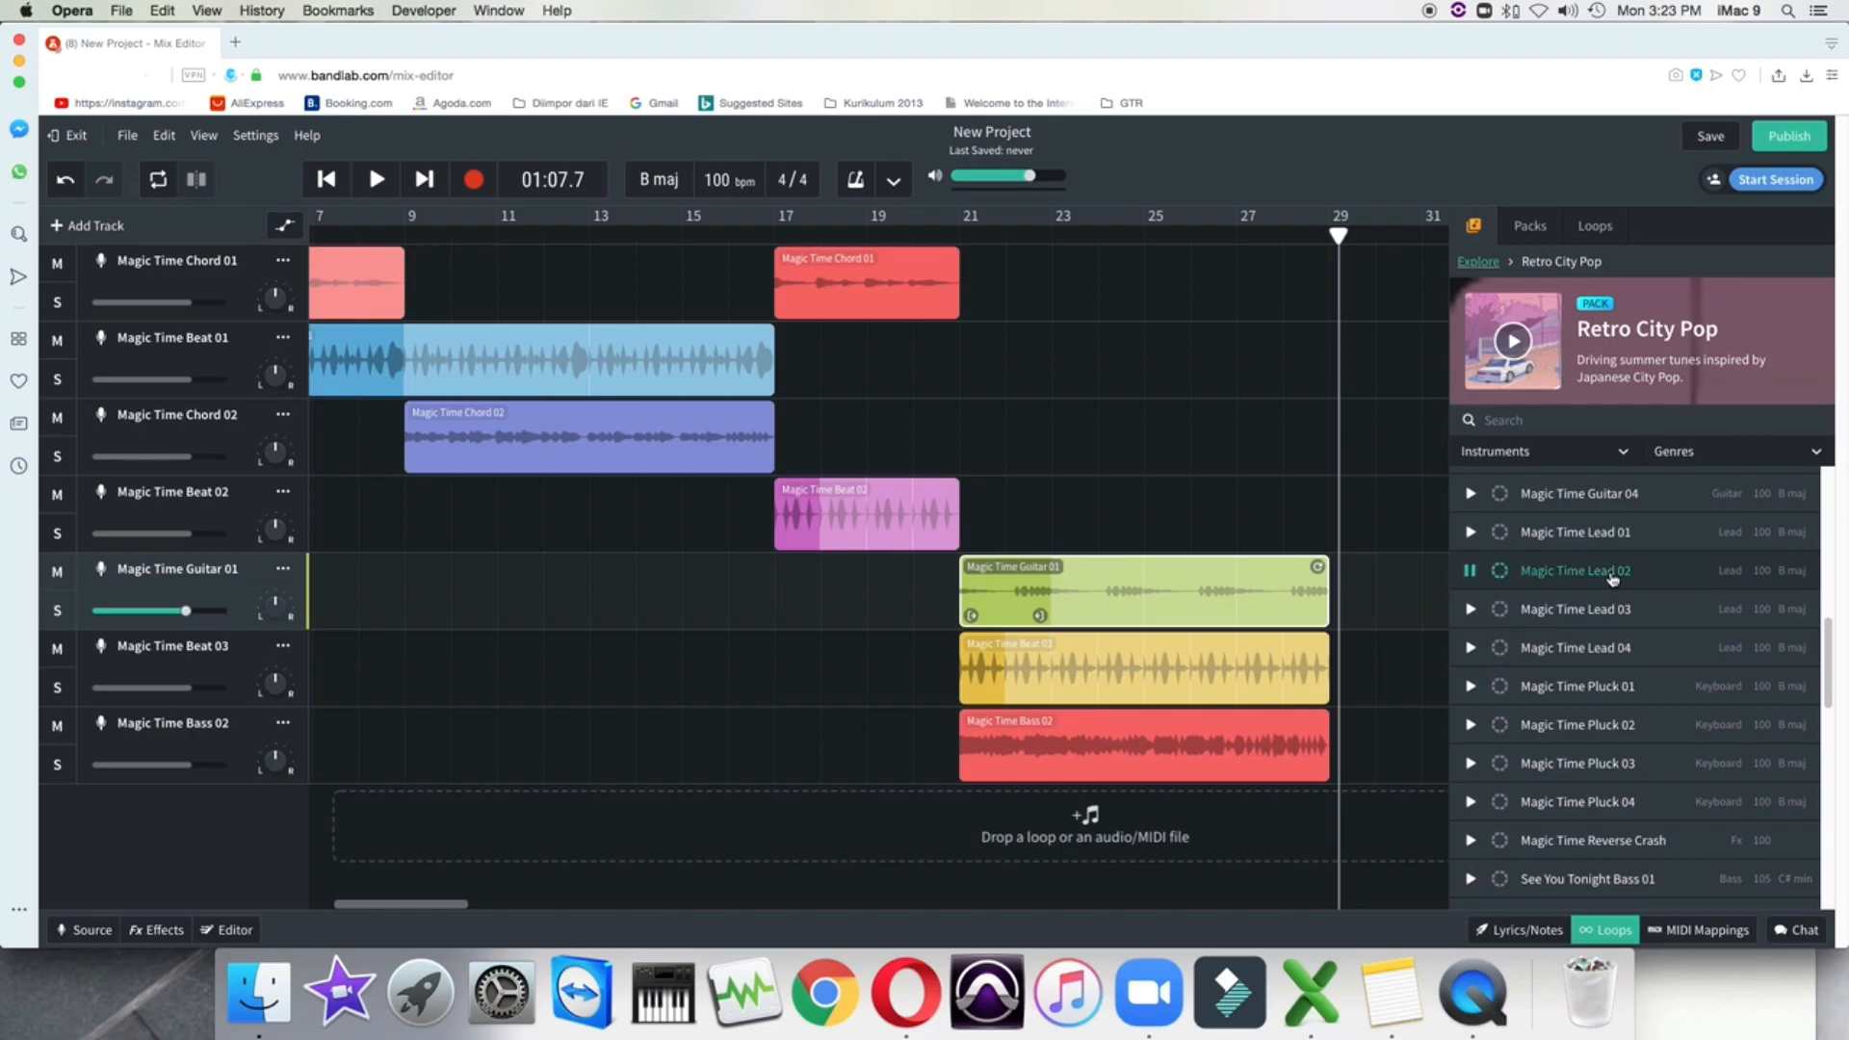
pyautogui.click(1556, 545)
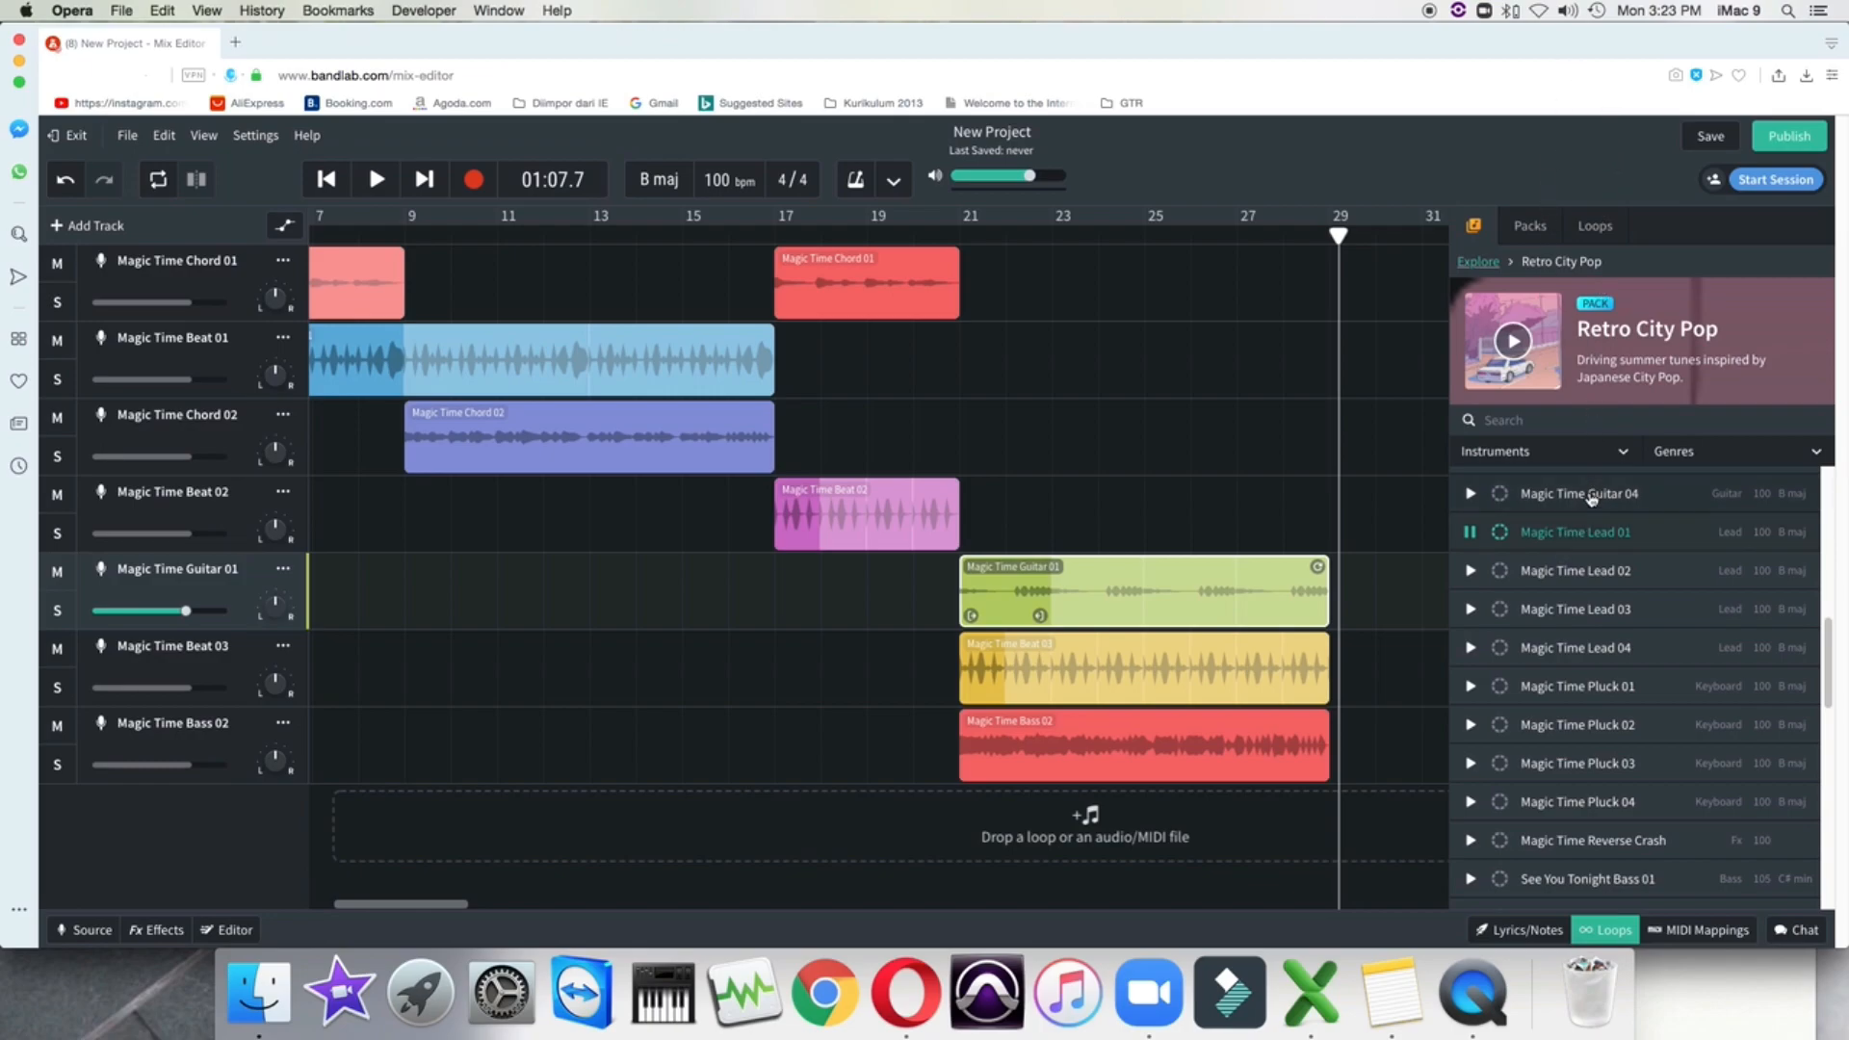
# Stop the preview and add Magic Time Lead 01 as a new track with its region starting at bar 21
pyautogui.click(1580, 534)
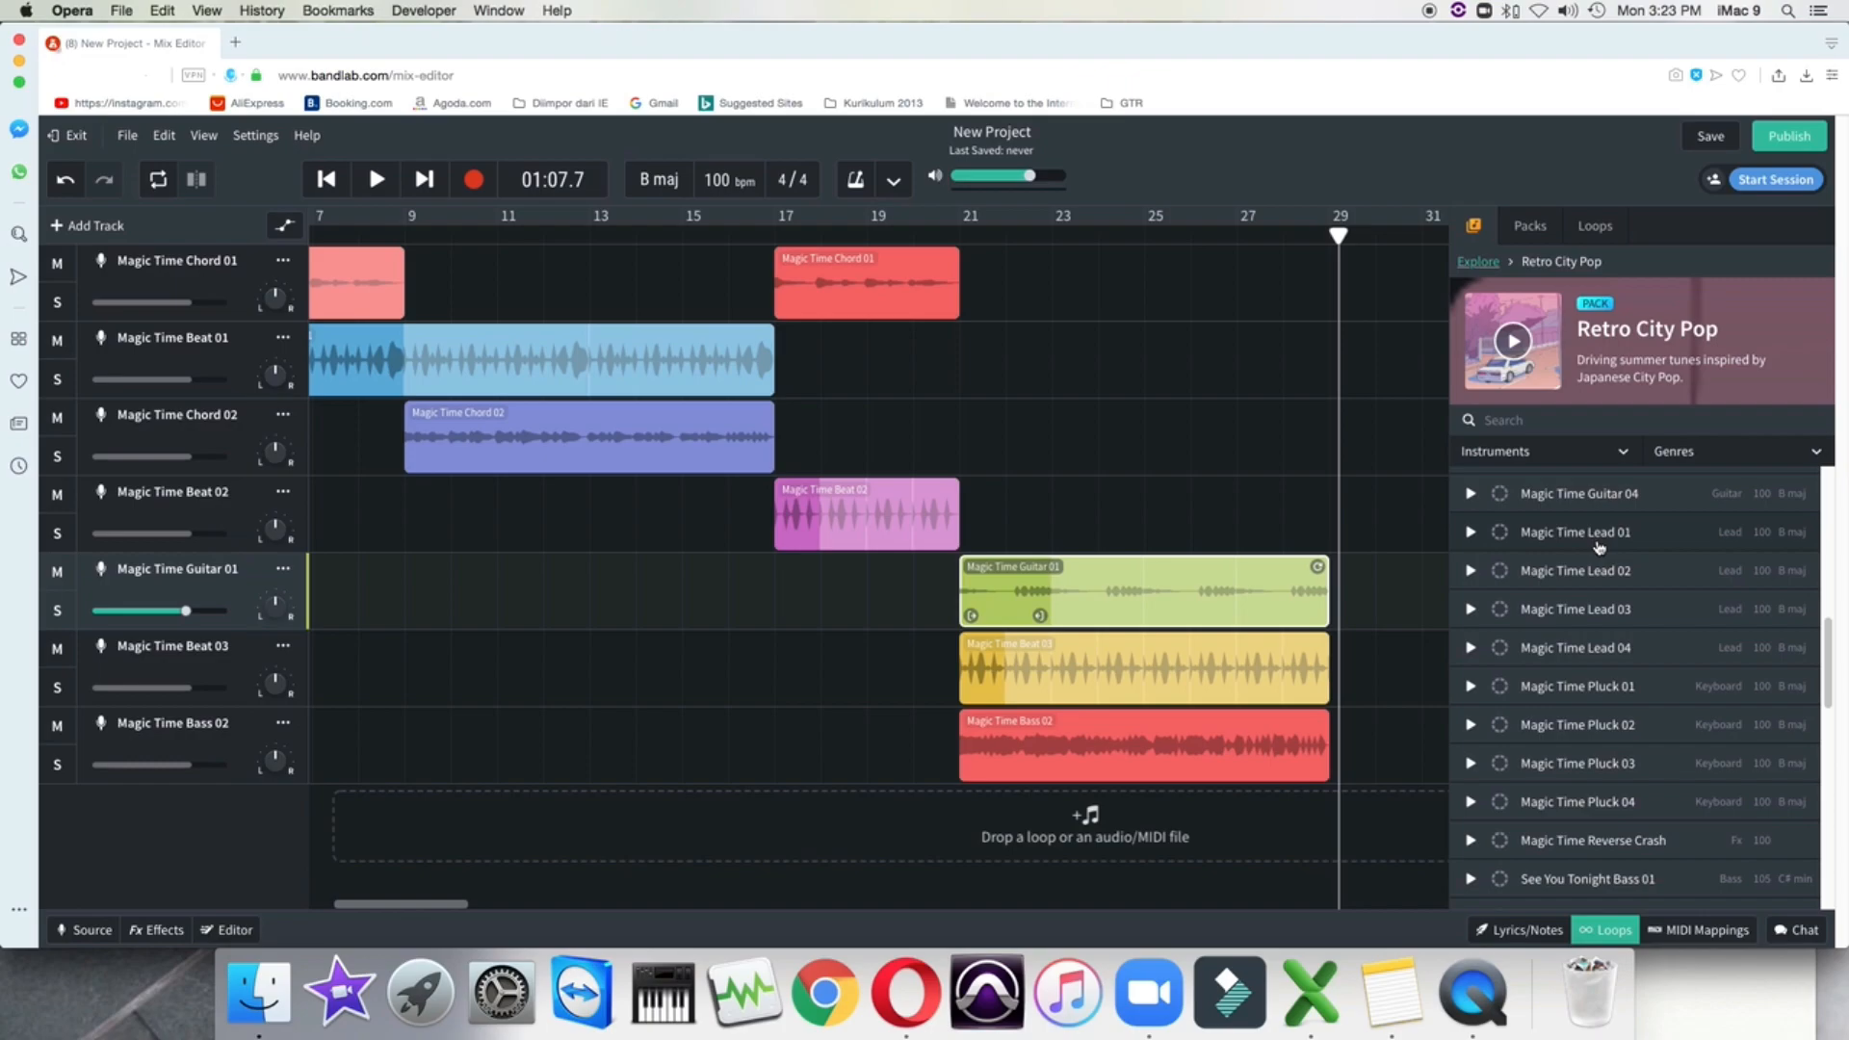
pyautogui.moveTo(1581, 539); pyautogui.dragTo(1023, 834)
pyautogui.moveTo(1146, 826); pyautogui.dragTo(1107, 828)
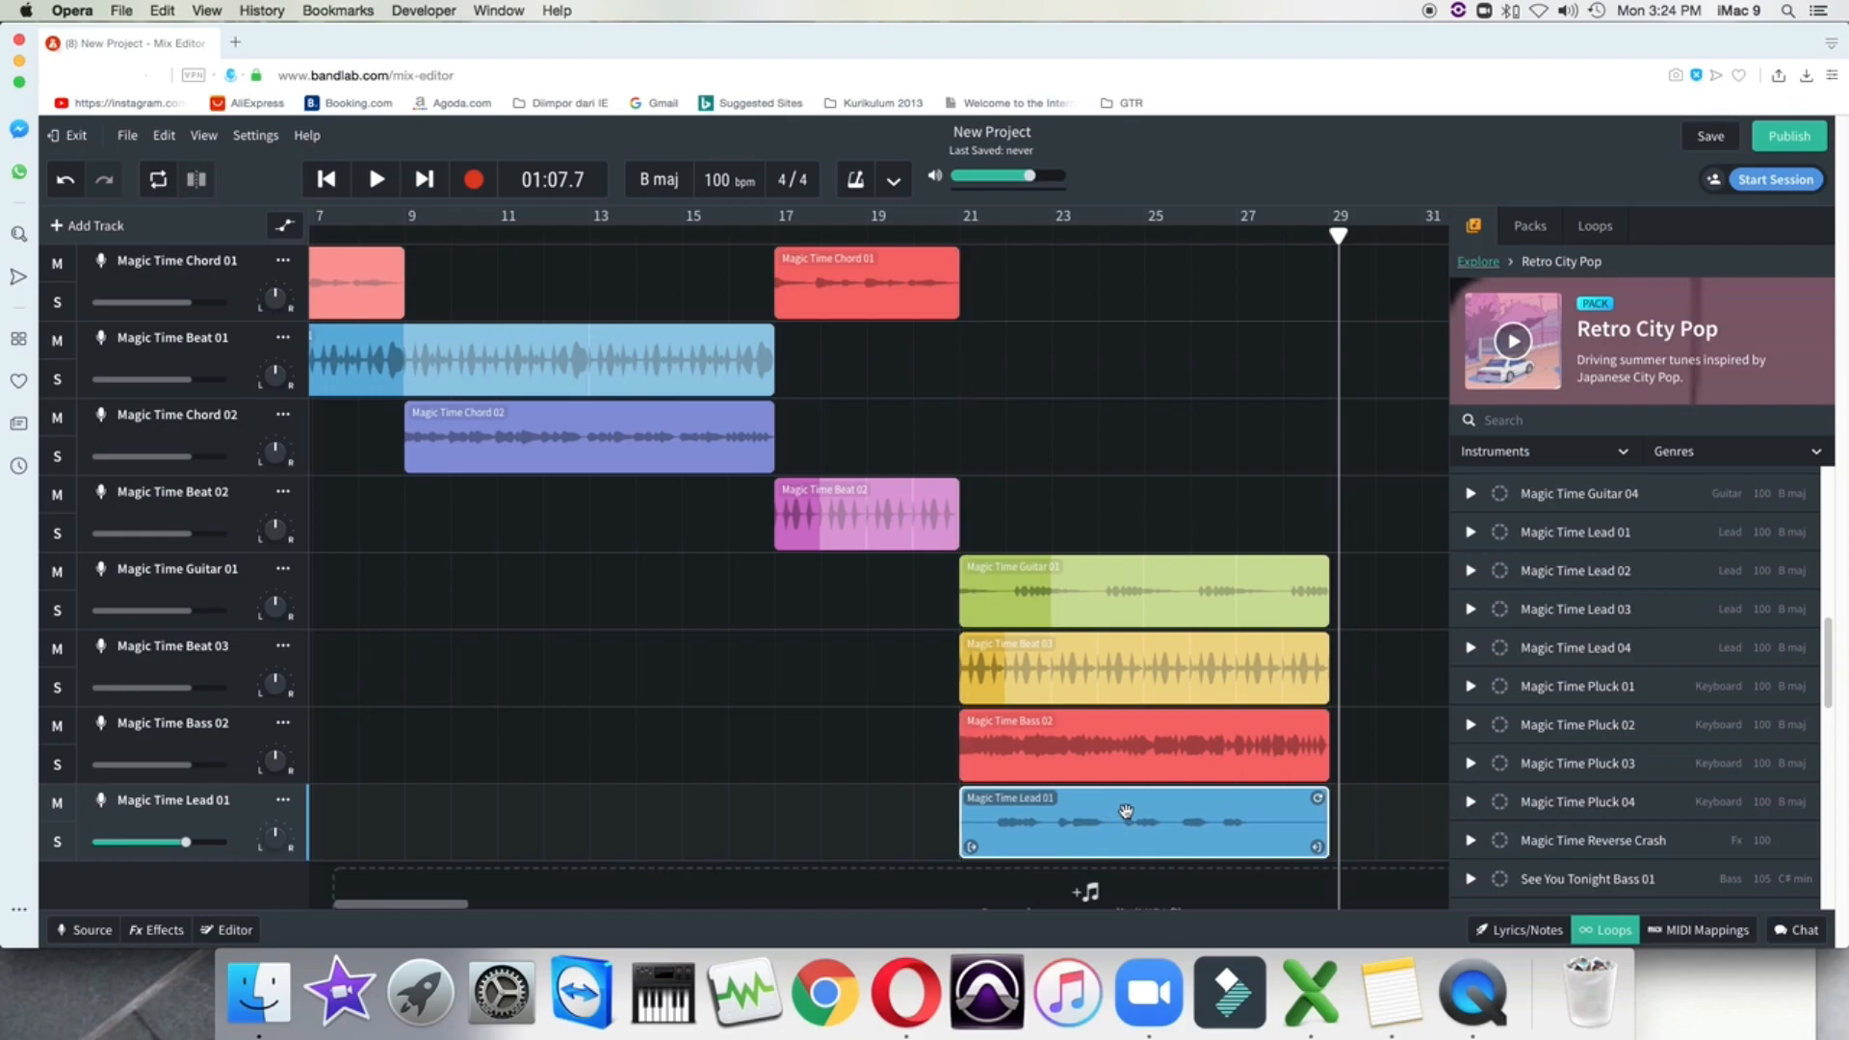
# Play back the arrangement from just before bar 17, then replay the transition into bar 21
pyautogui.click(761, 235)
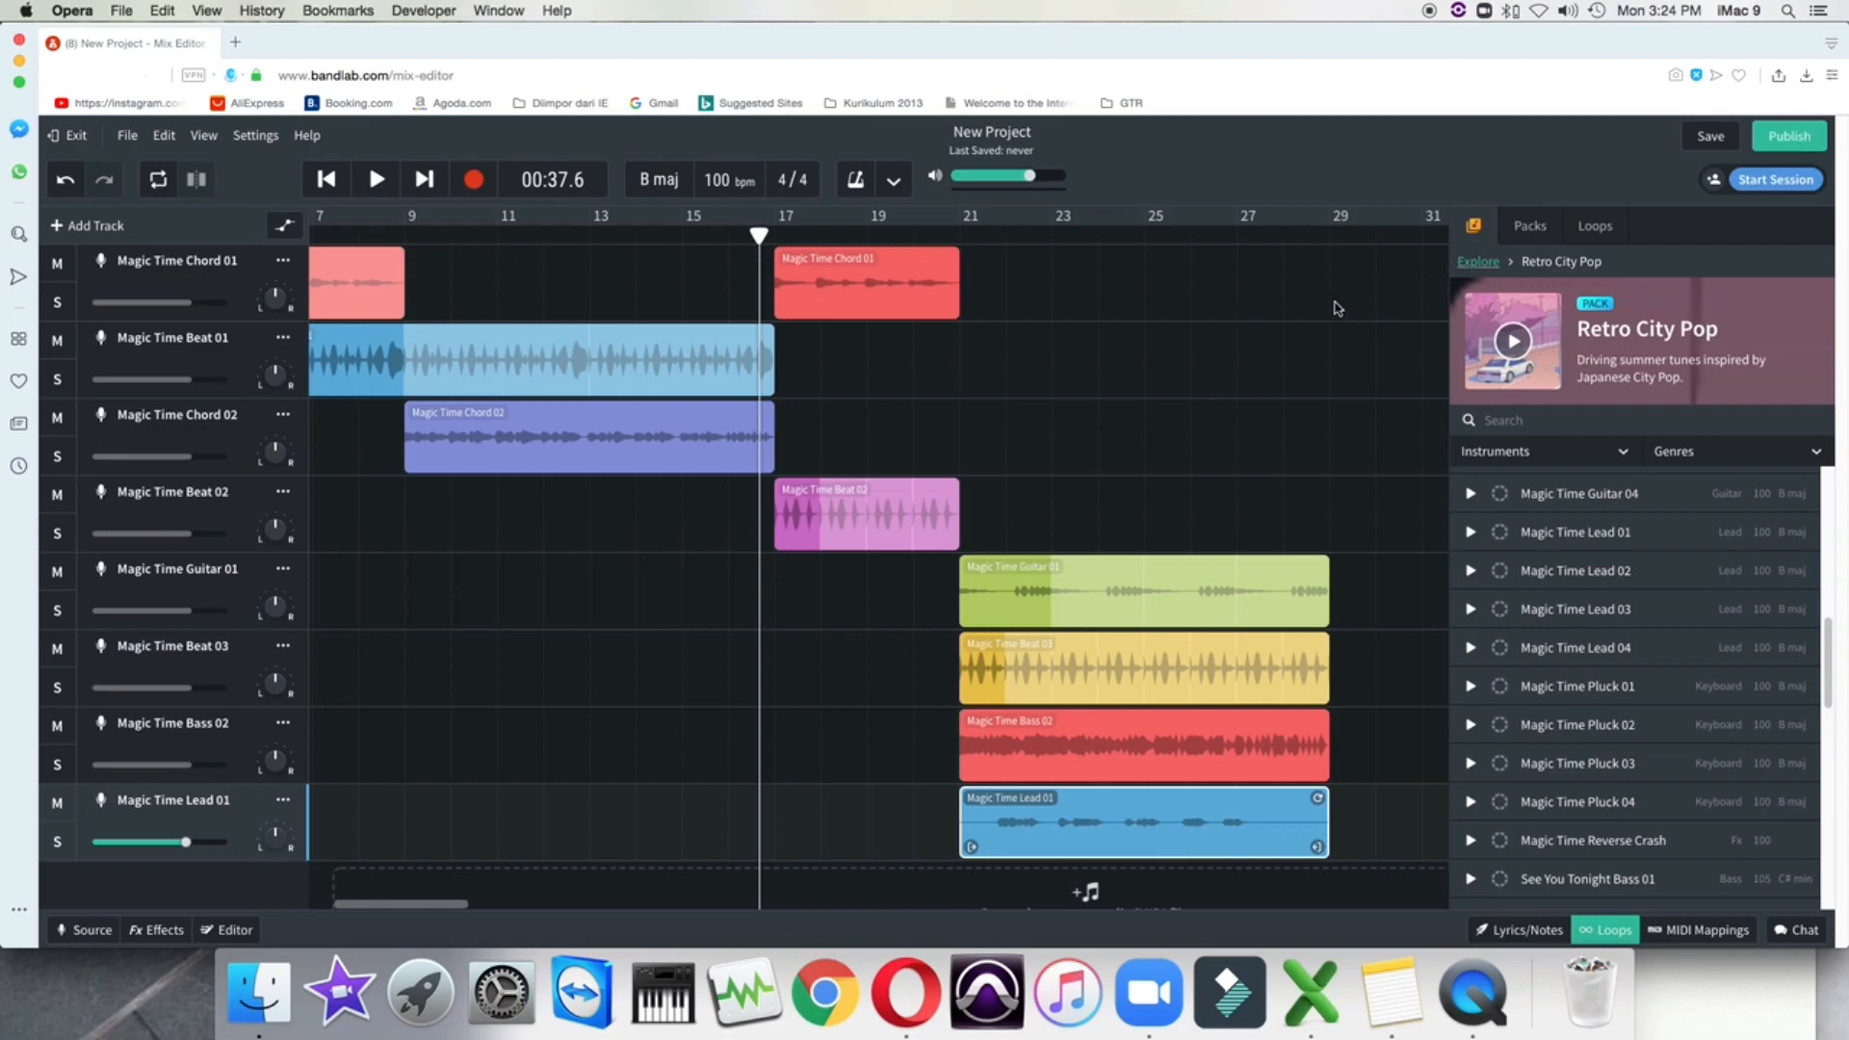
pyautogui.press('space')
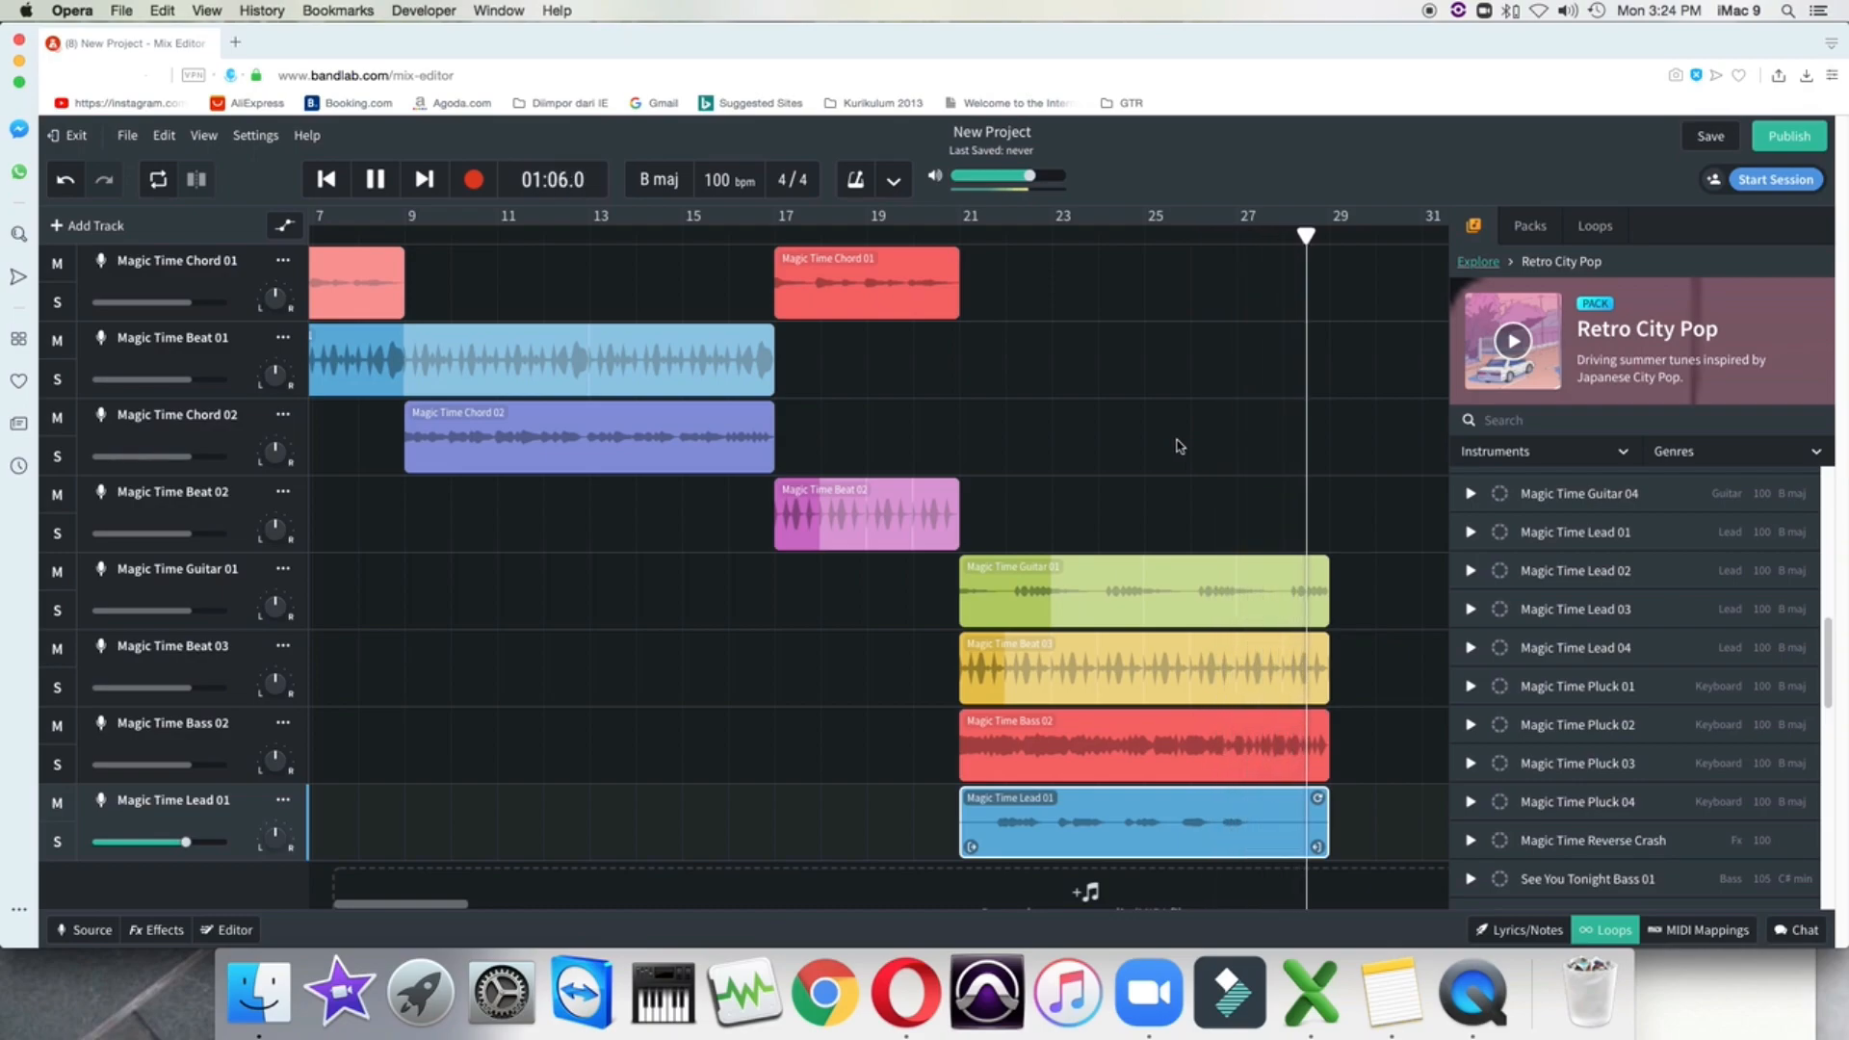
pyautogui.press('space')
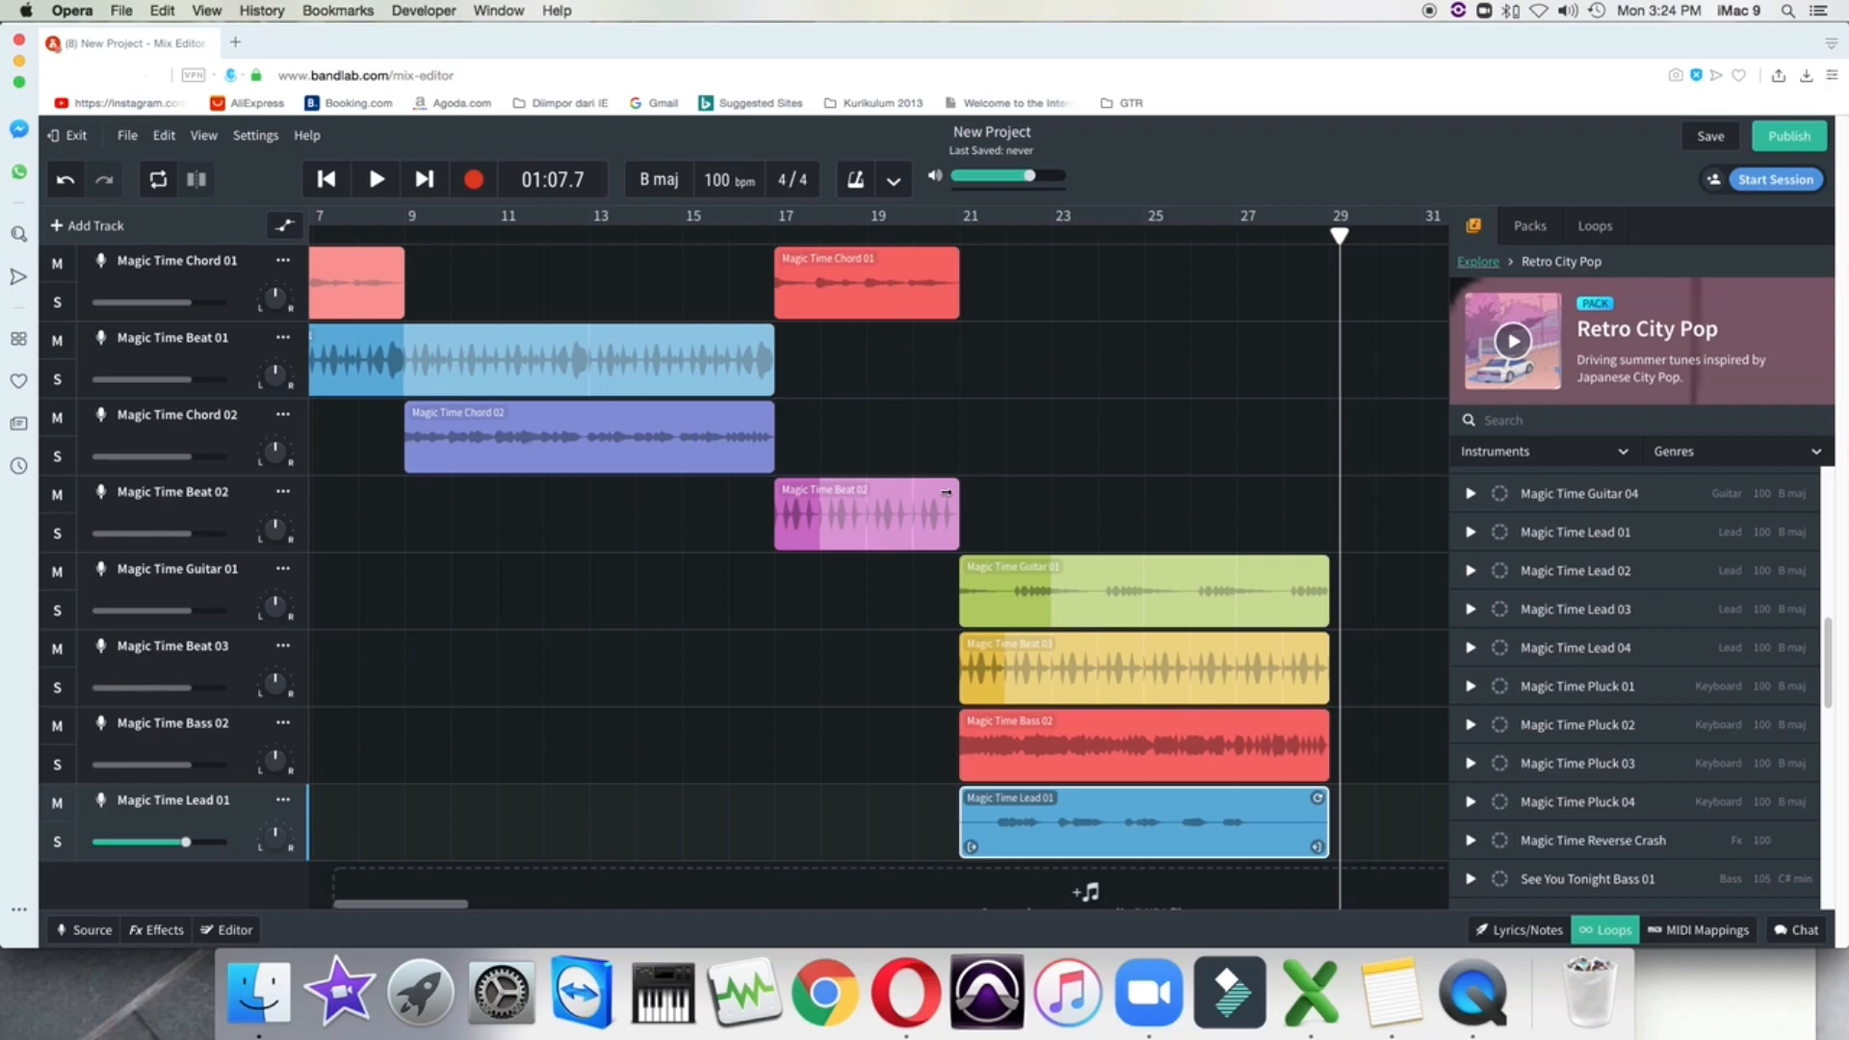
pyautogui.click(892, 236)
pyautogui.press('space')
pyautogui.press('space')
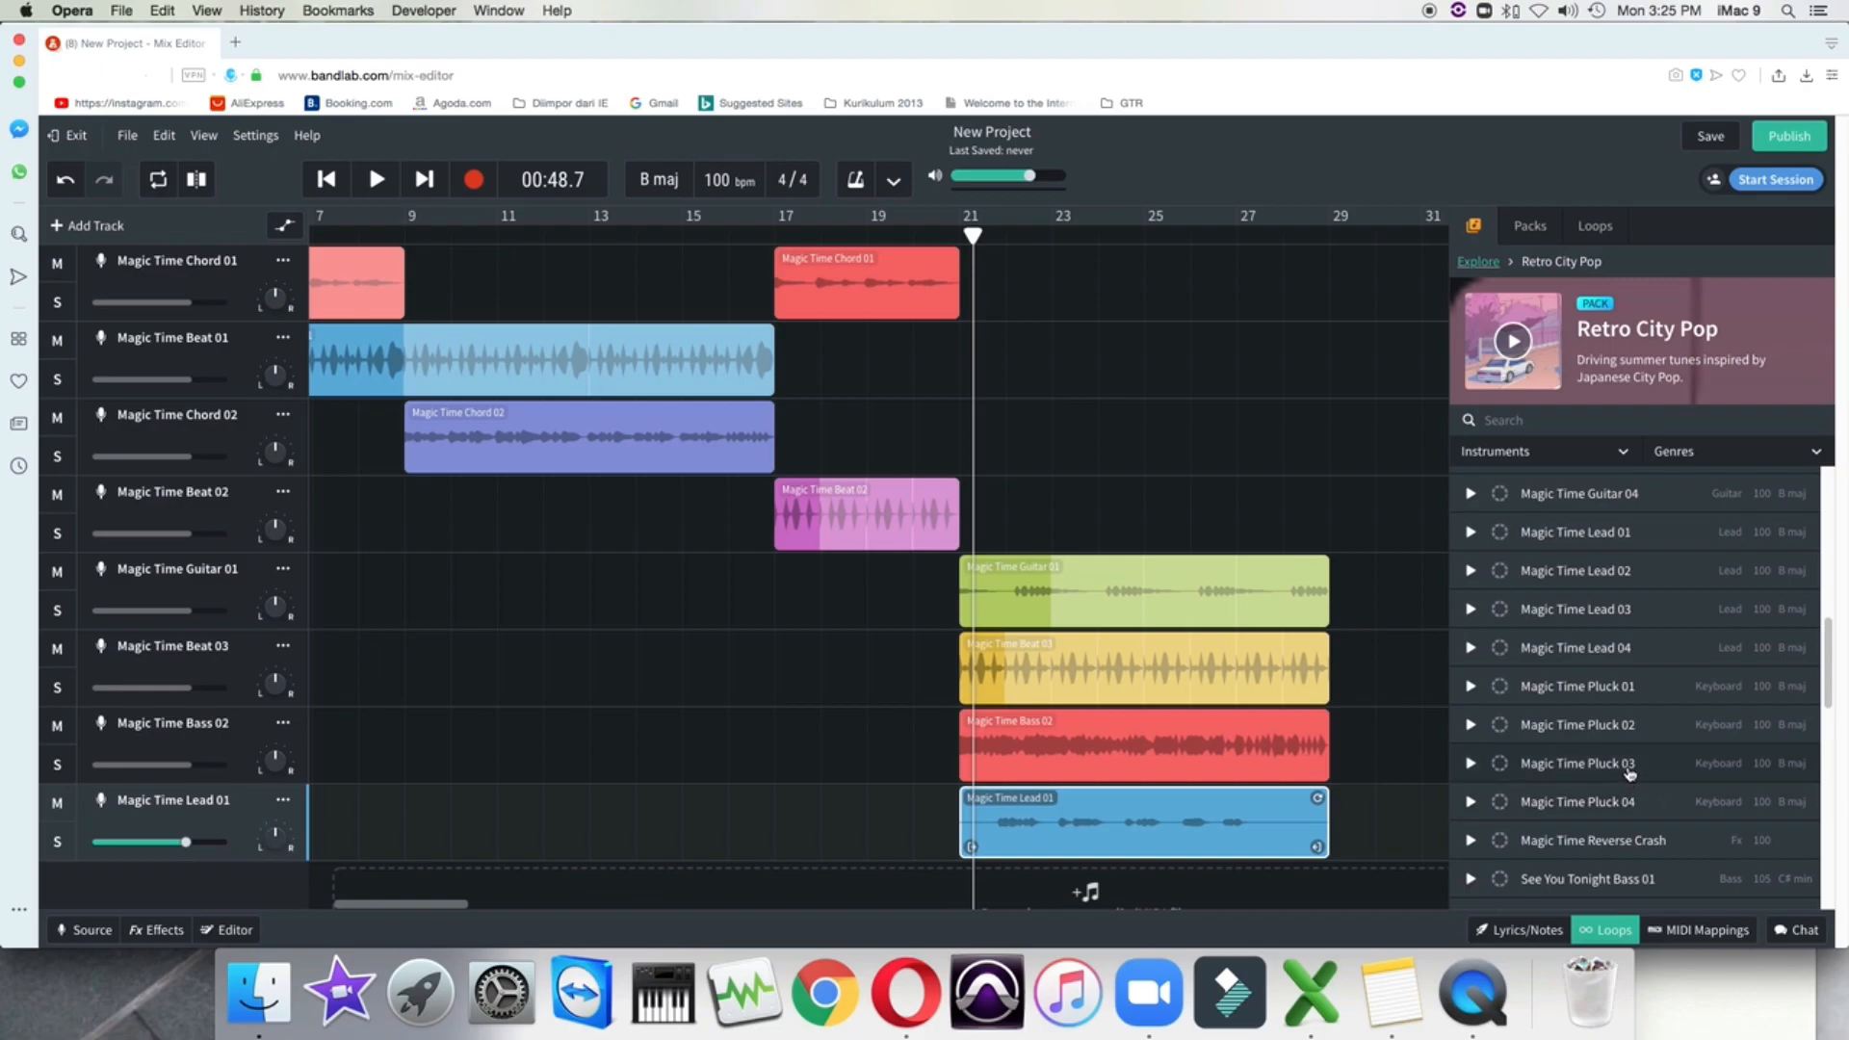
# Browse the rest of the pack's loops and audition Magic Time Fill 01, Fill 02 and Fill 03
pyautogui.scroll(-5, 1630, 770)
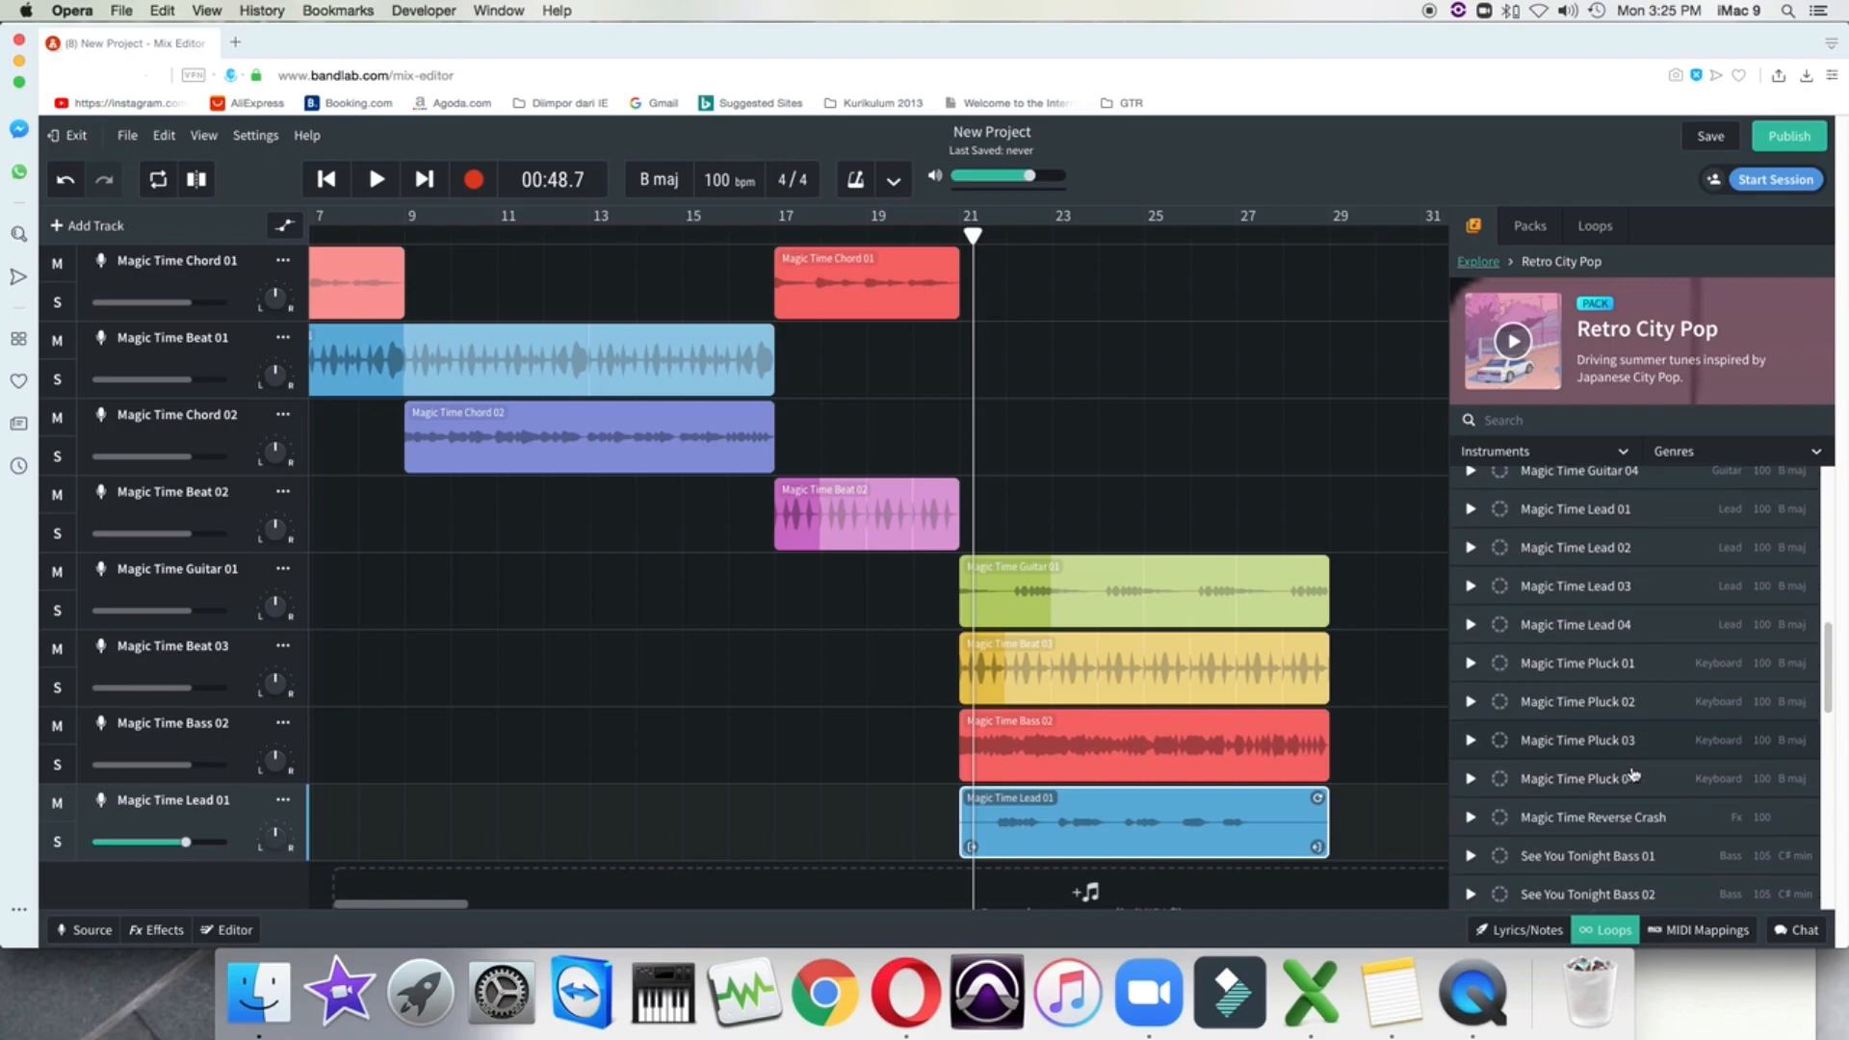
pyautogui.scroll(-3, 1642, 768)
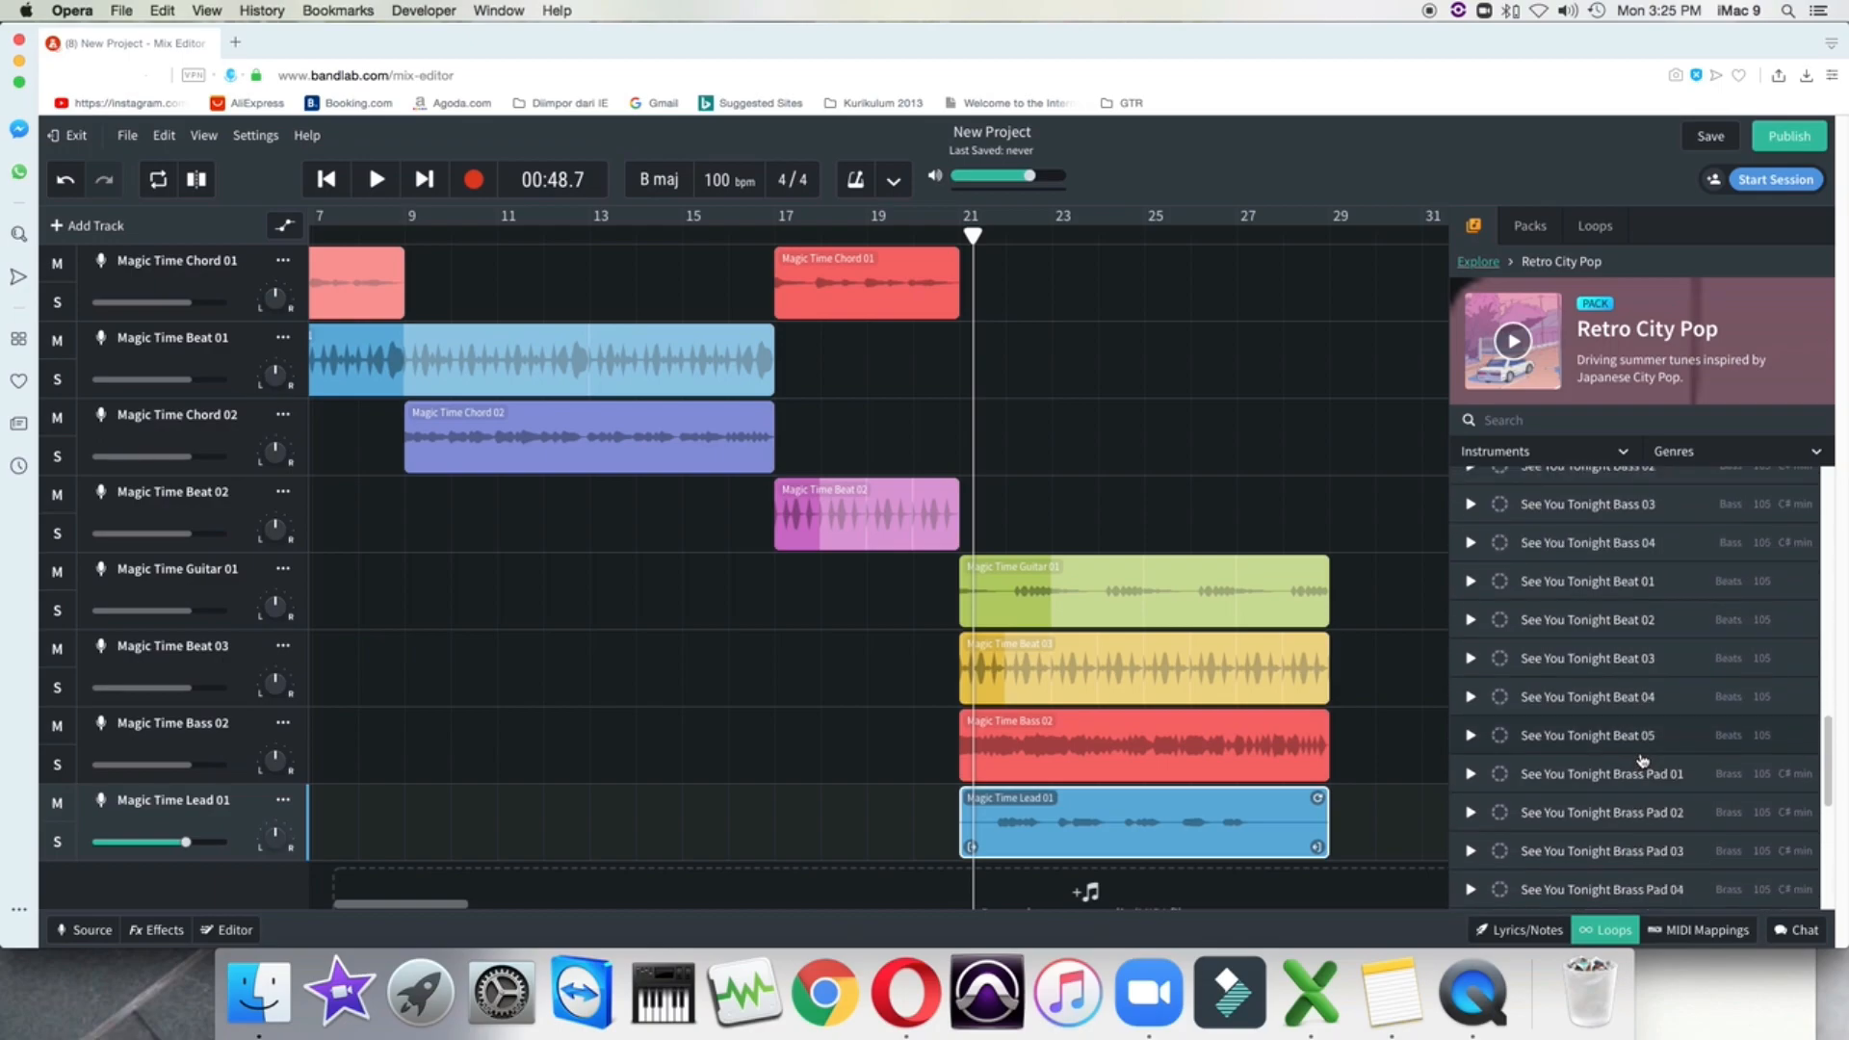
pyautogui.scroll(-6, 1643, 759)
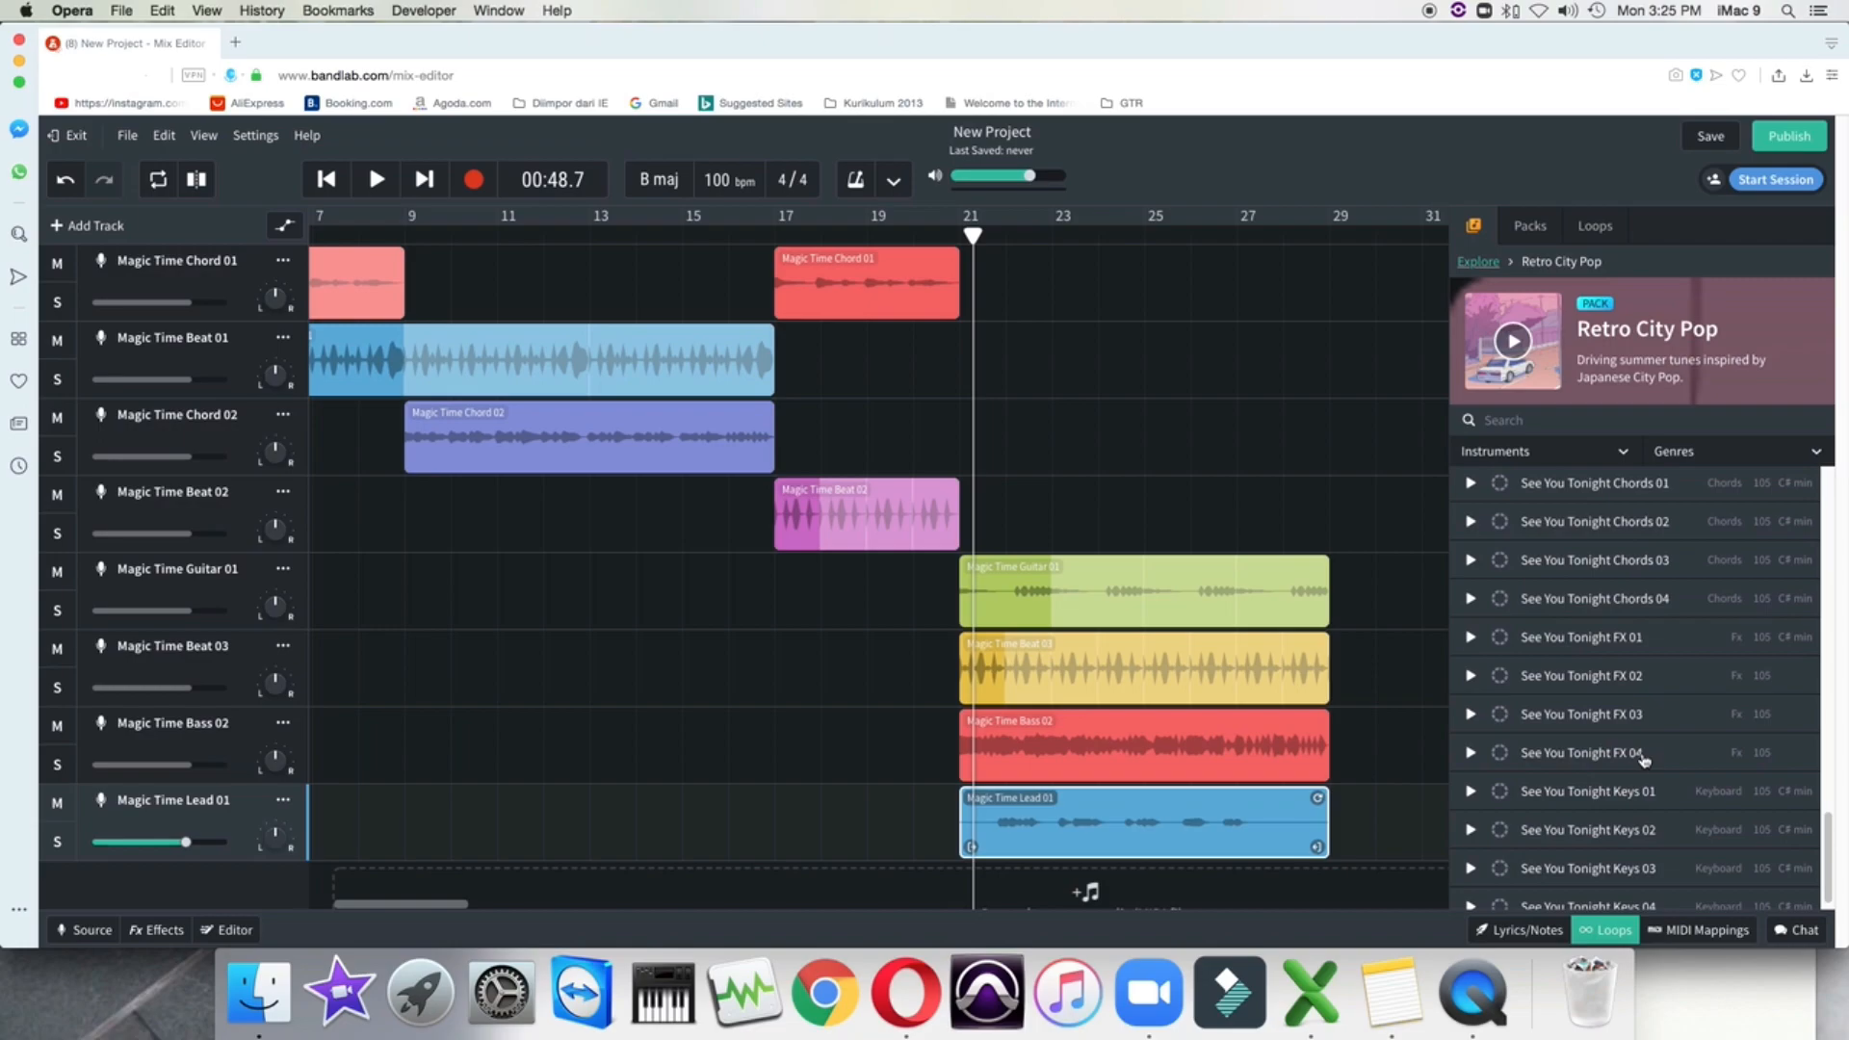
pyautogui.scroll(6, 1644, 760)
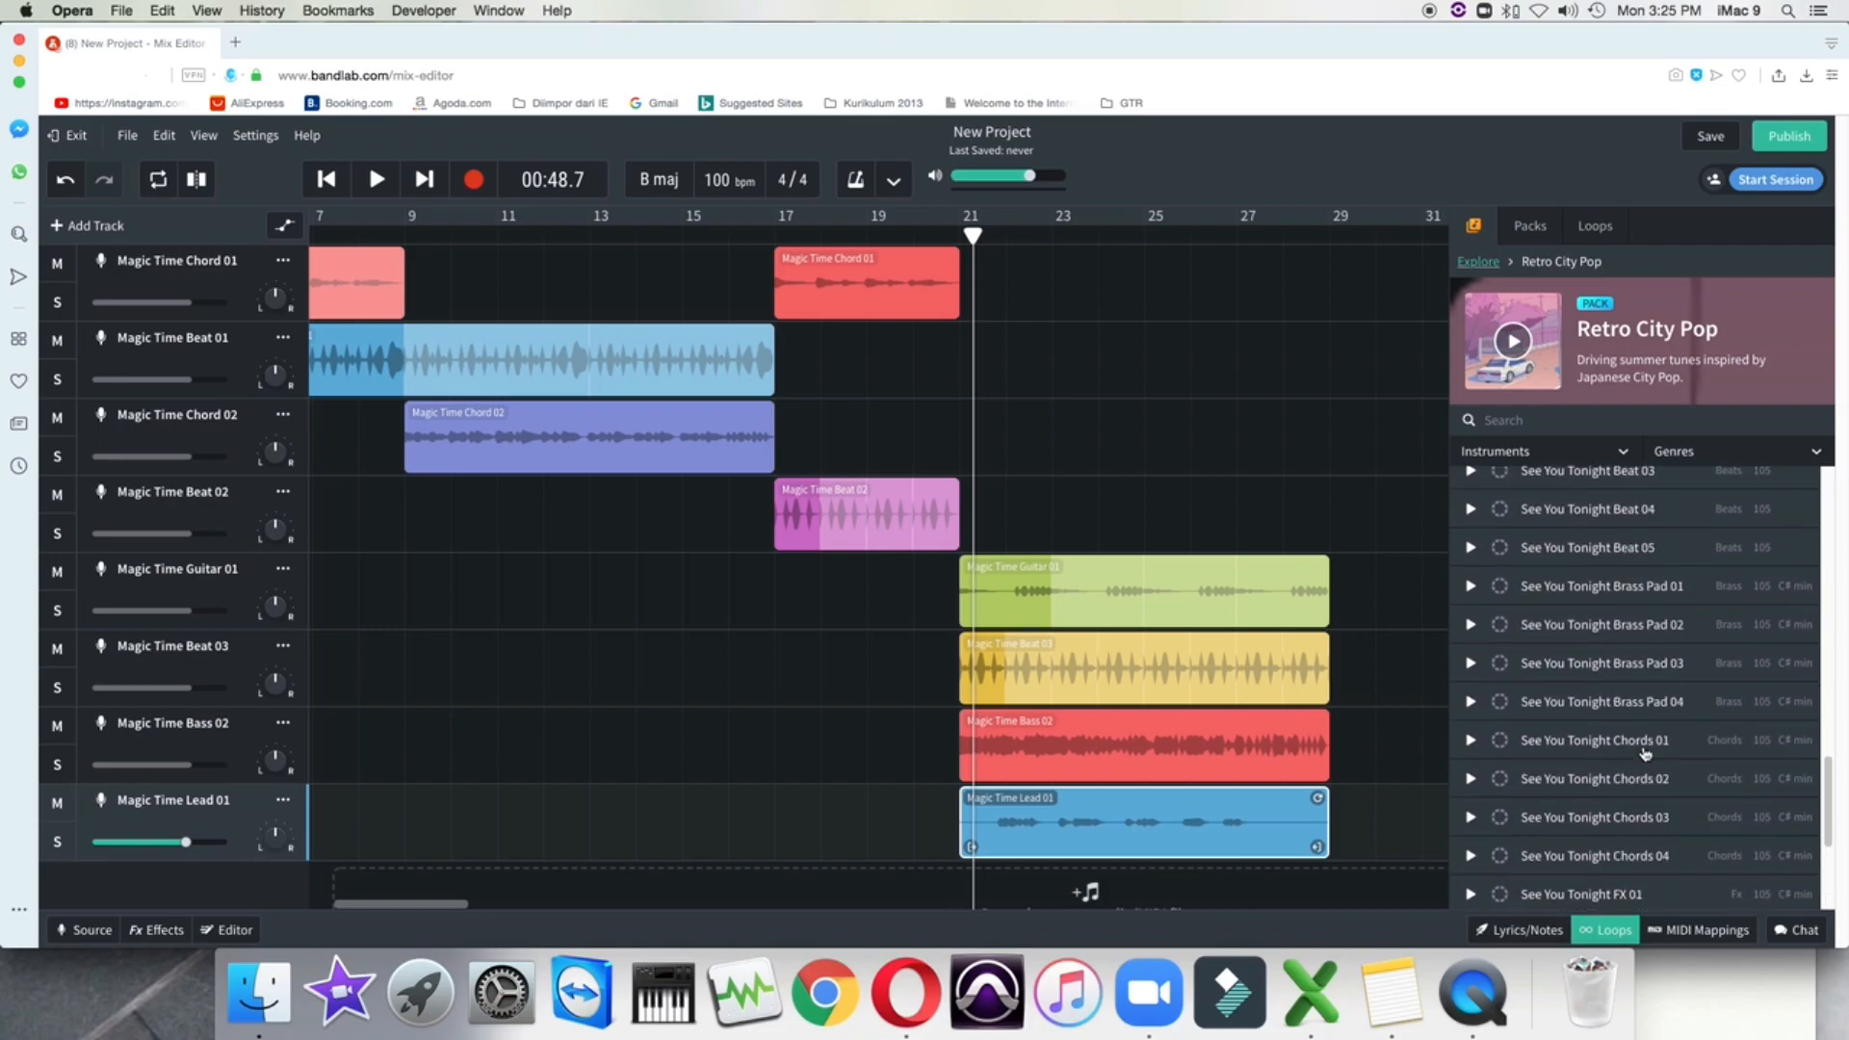
pyautogui.scroll(4, 1645, 754)
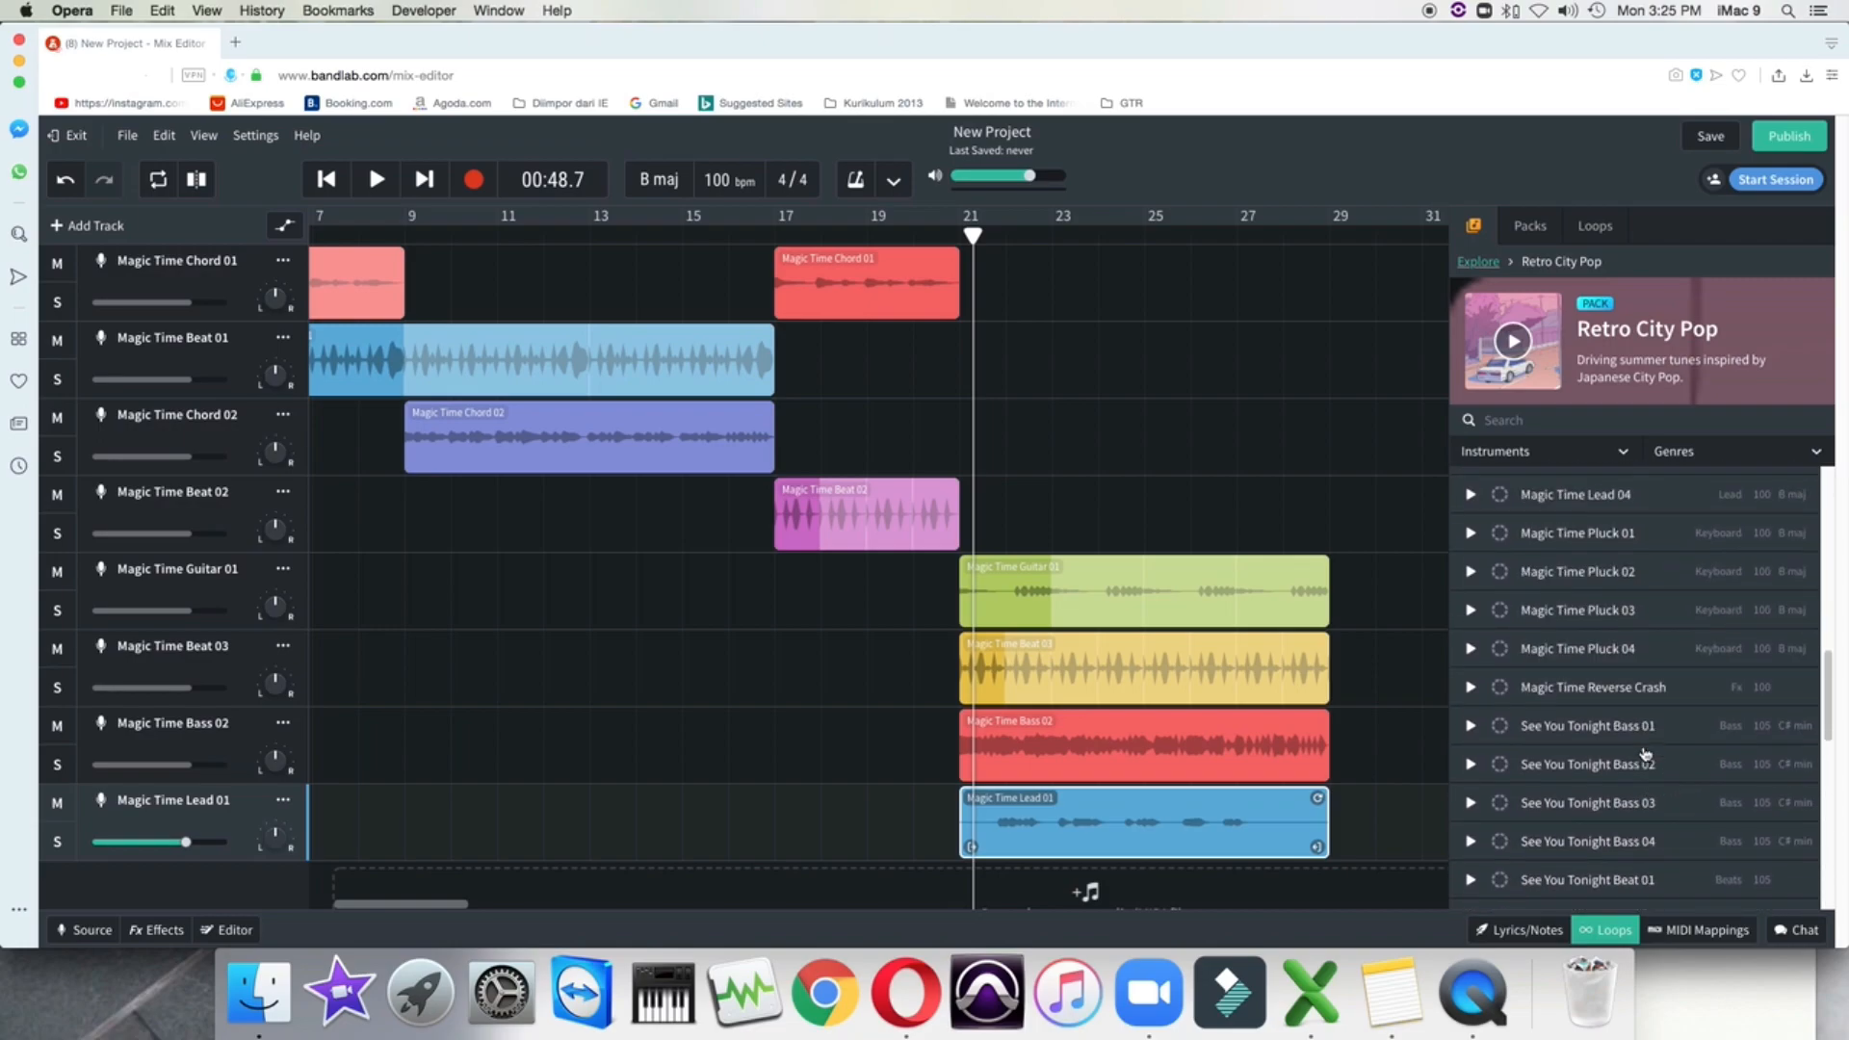
pyautogui.scroll(5, 1645, 754)
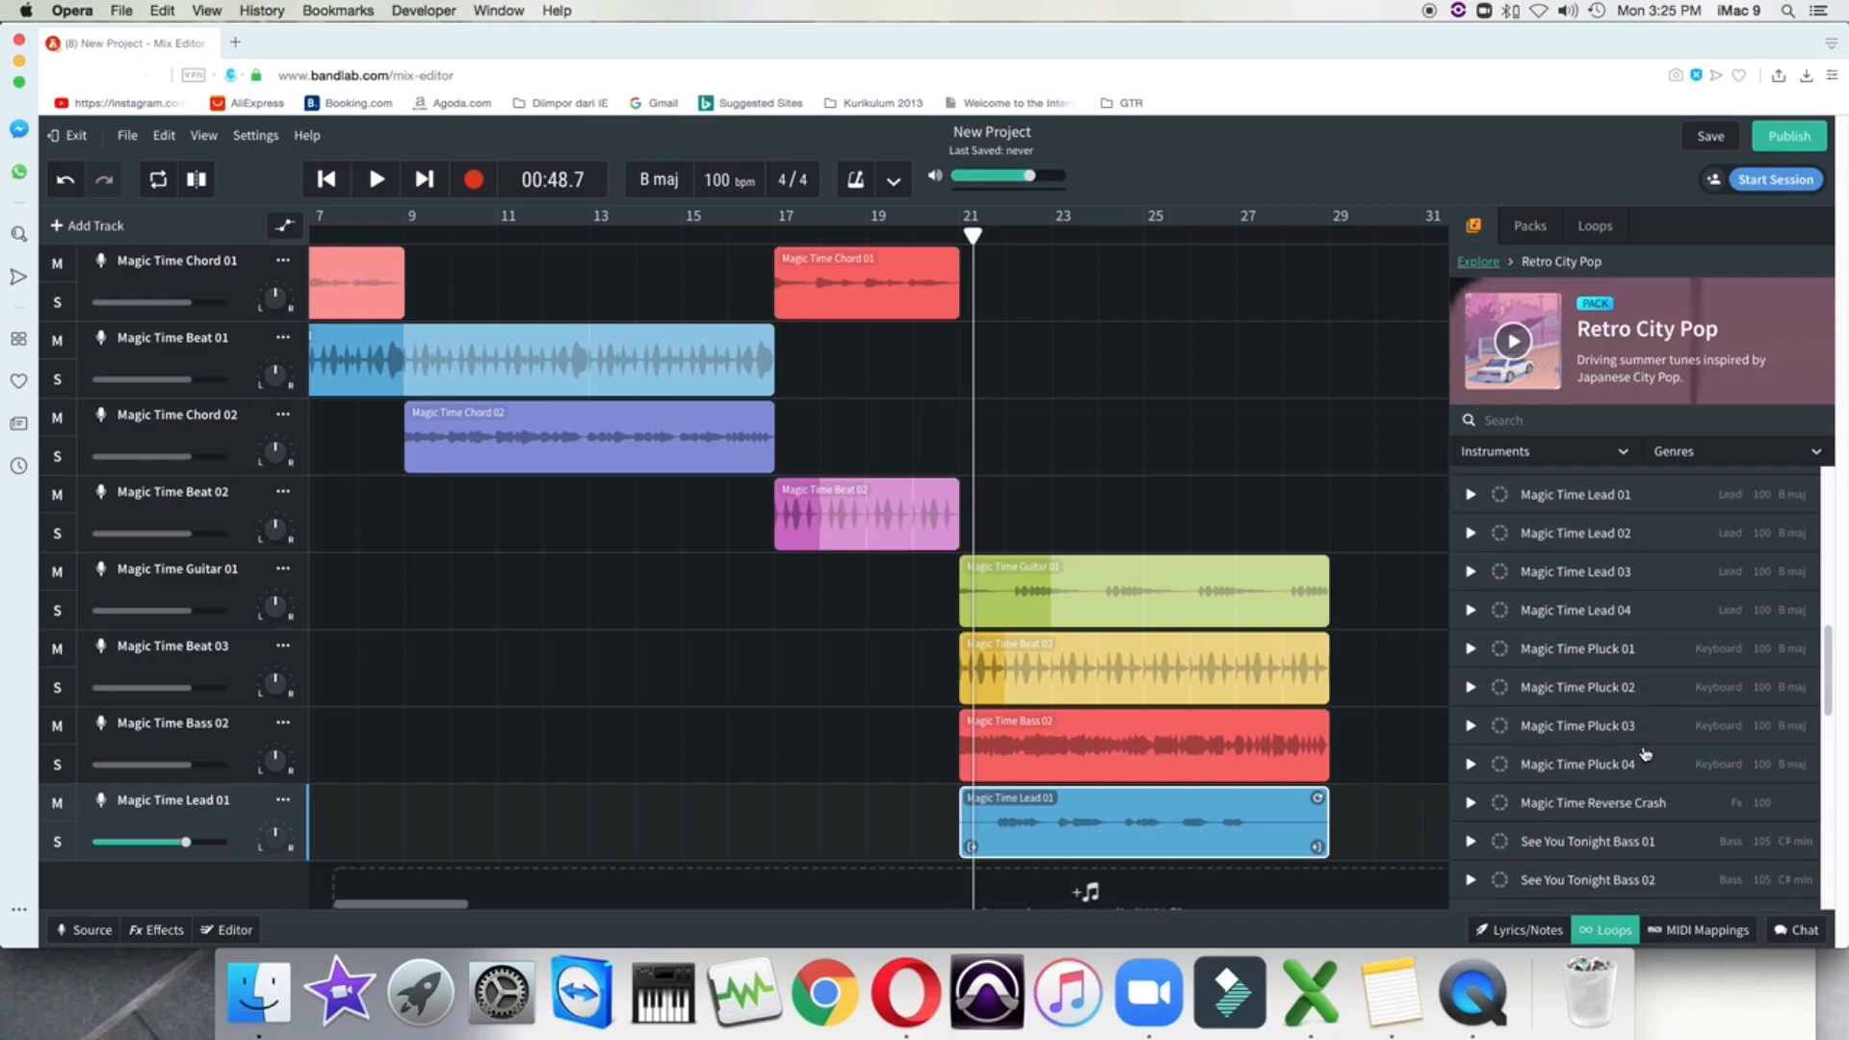
pyautogui.scroll(1, 1645, 754)
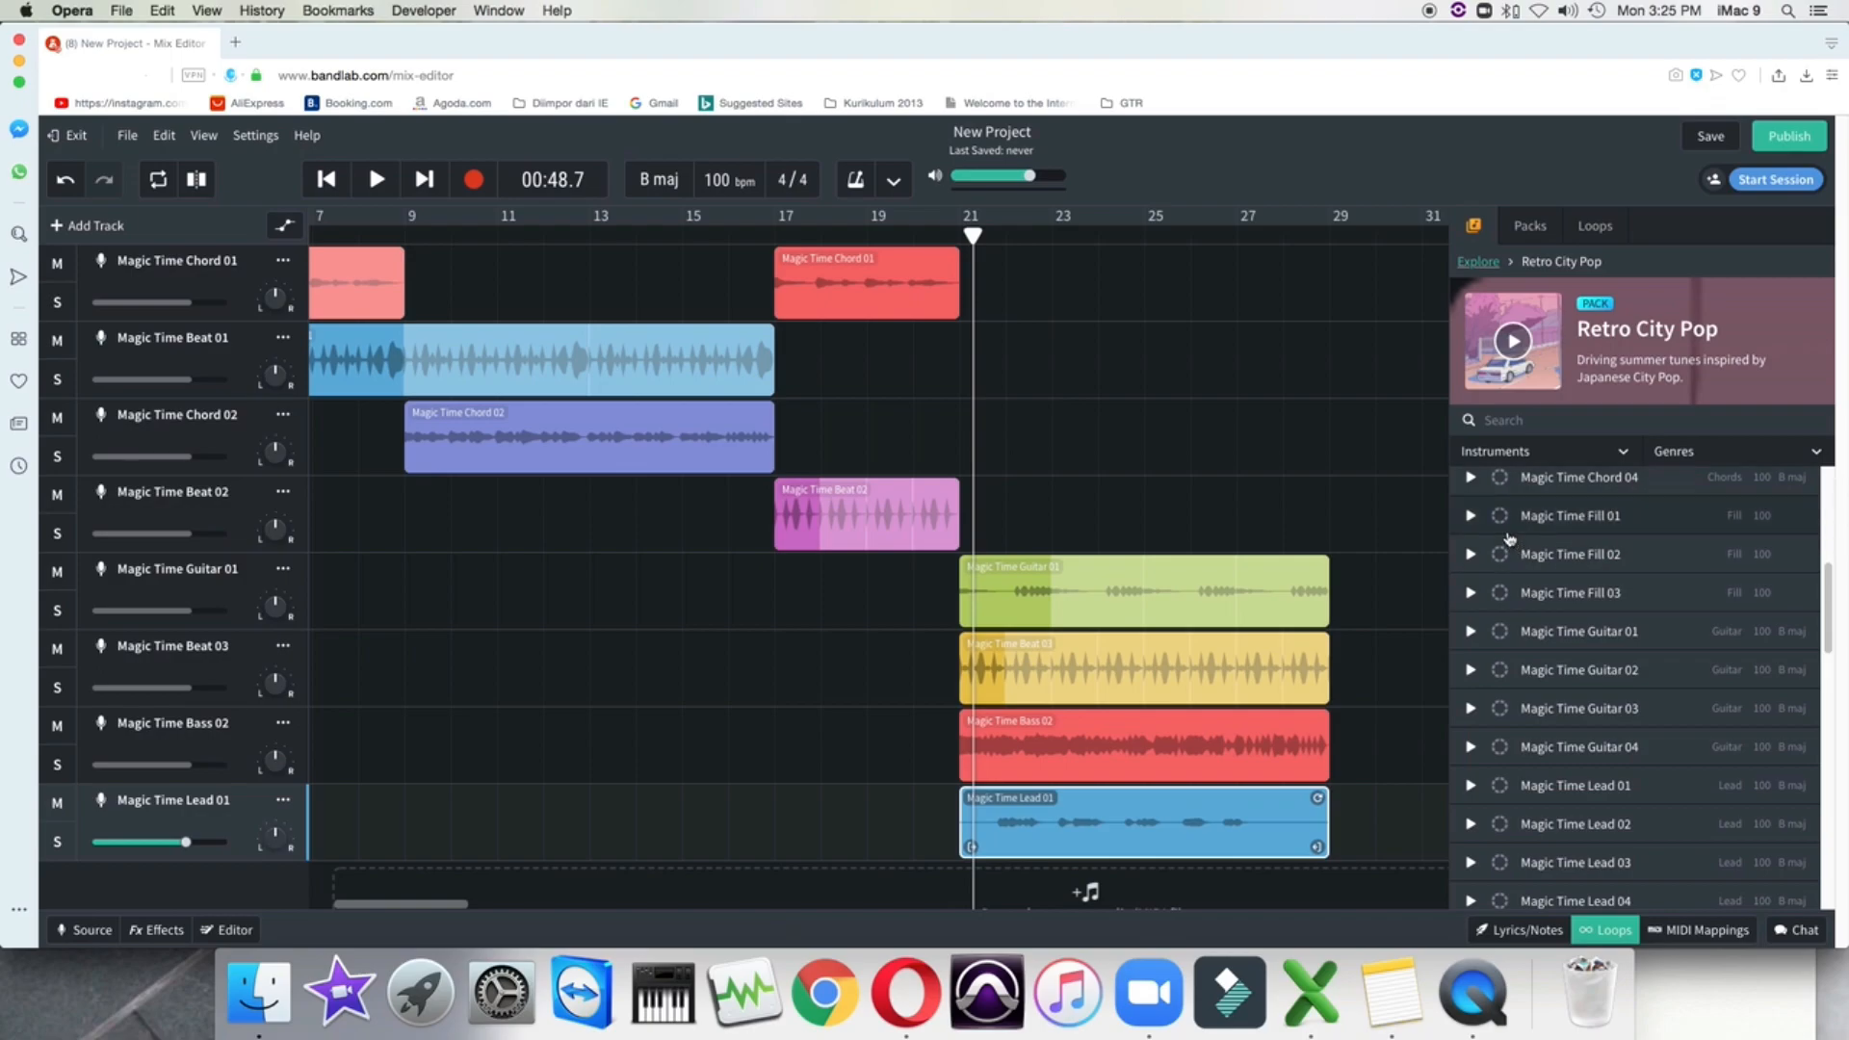
pyautogui.click(1470, 517)
pyautogui.click(1470, 555)
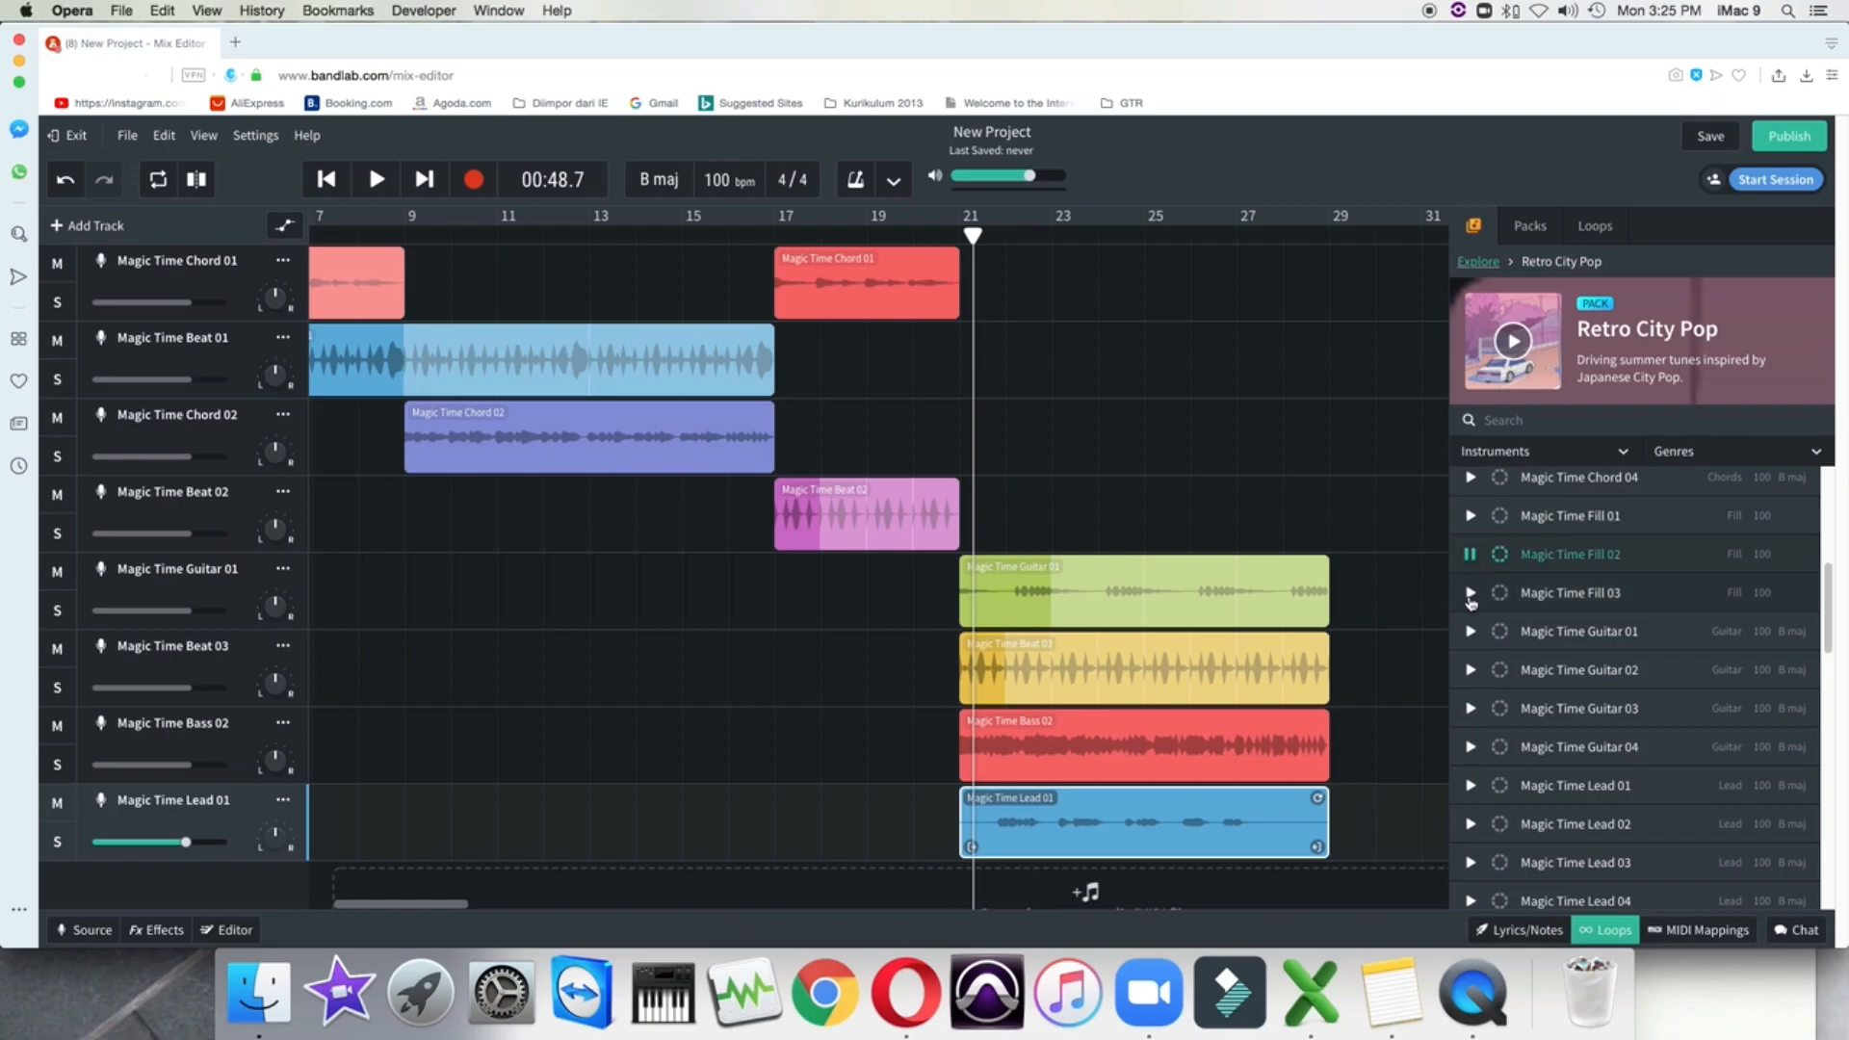
pyautogui.click(1470, 594)
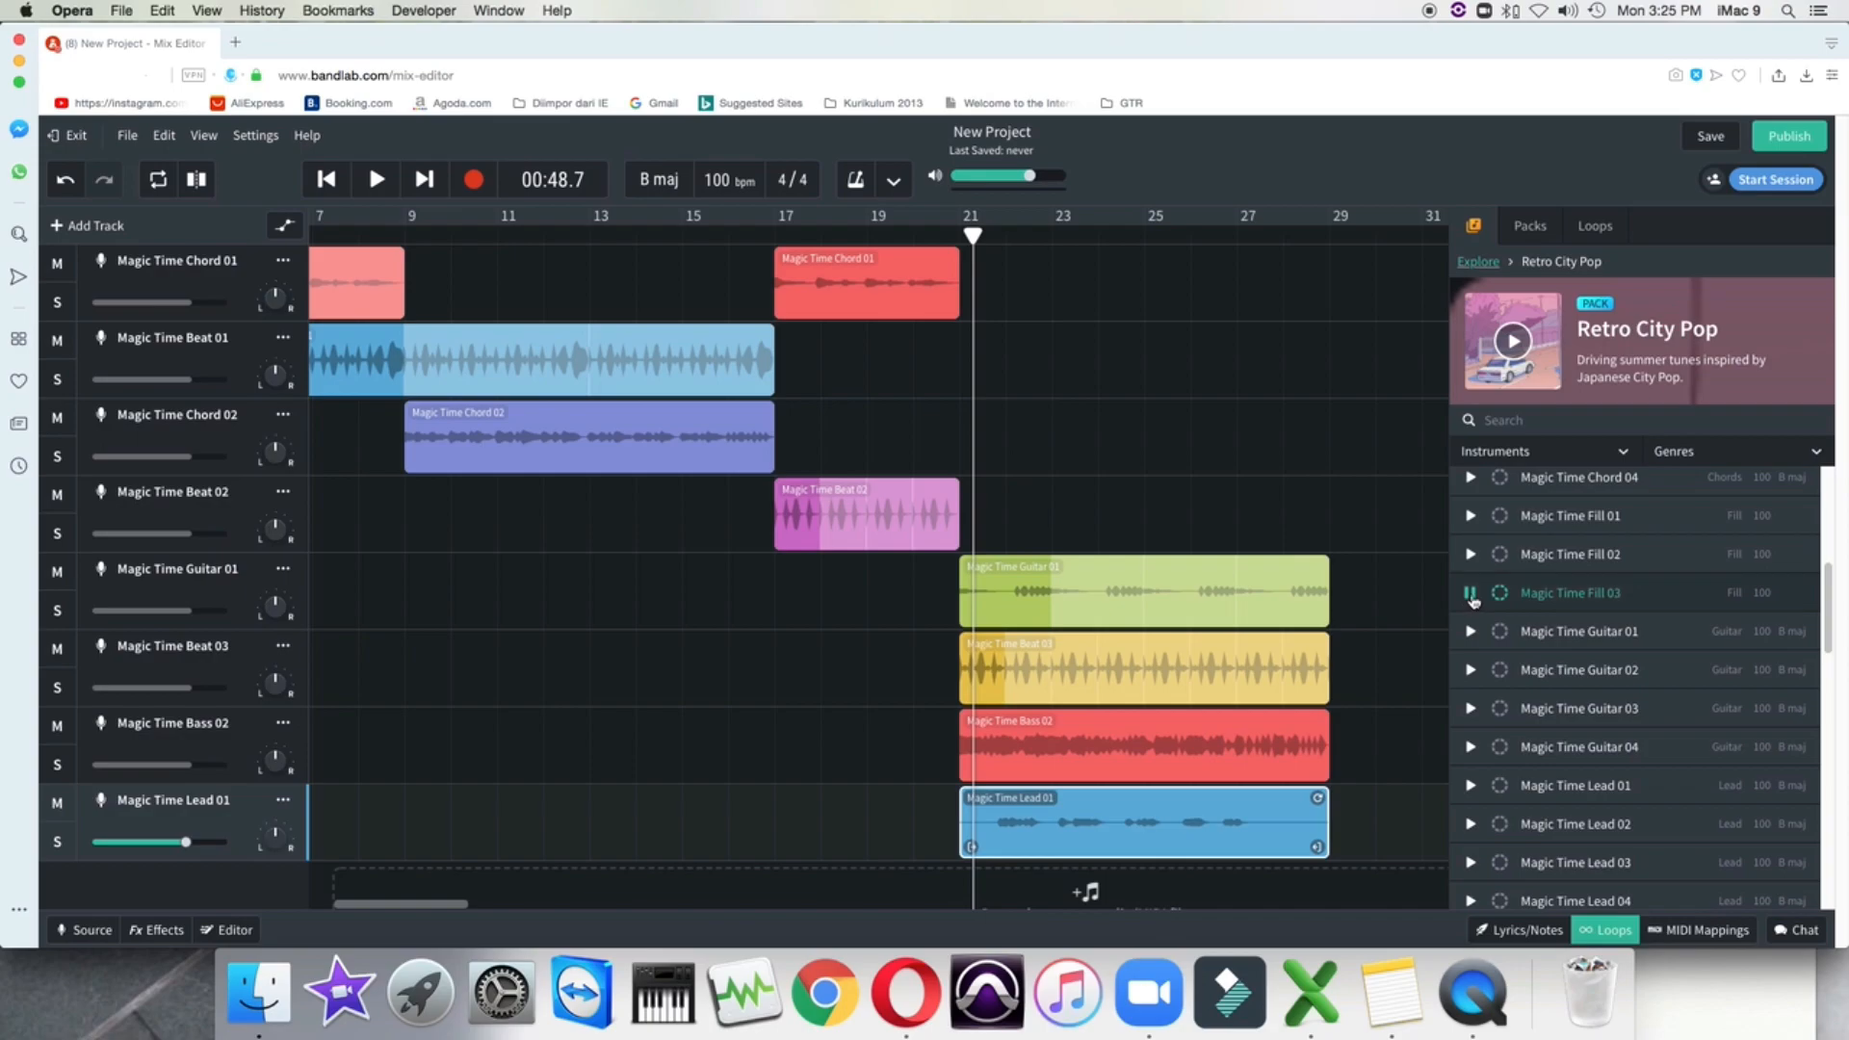
pyautogui.scroll(-1, 1378, 608)
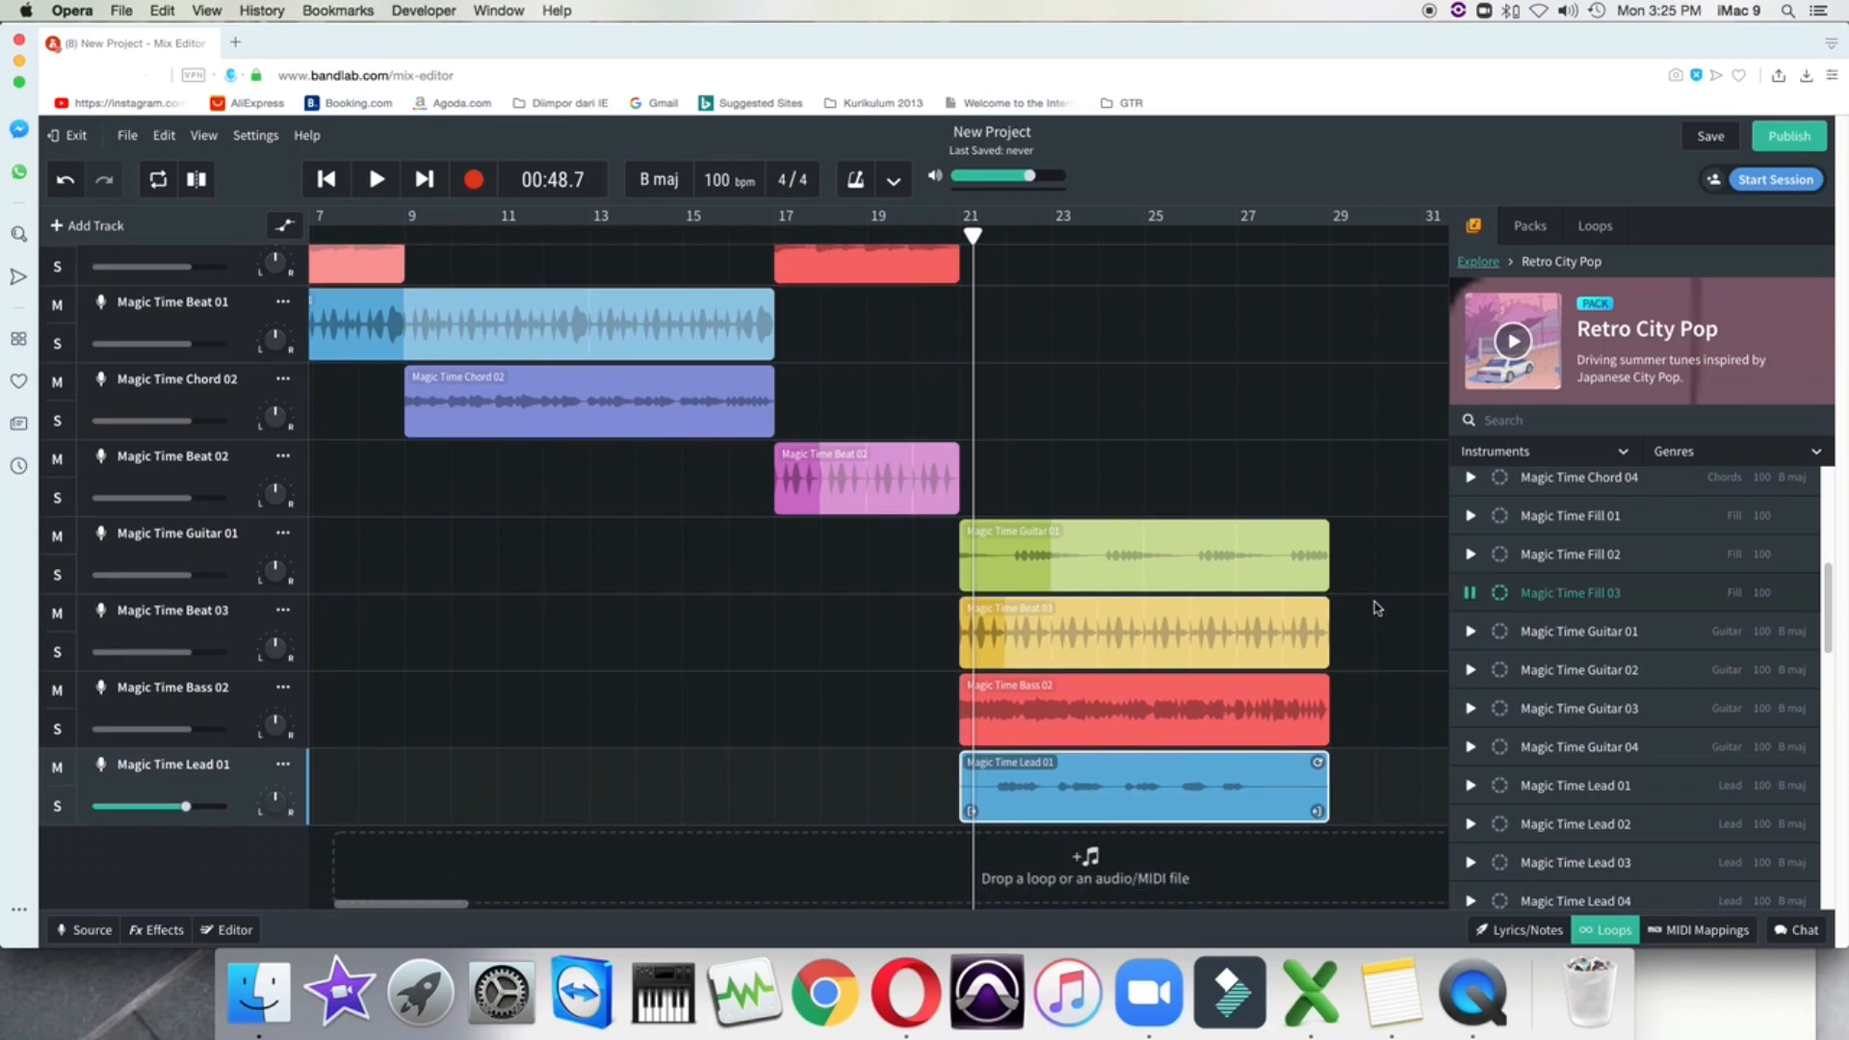
# Stop the preview and add Magic Time Fill 01 as a new track, aligning its region to end at bar 21
pyautogui.click(1470, 594)
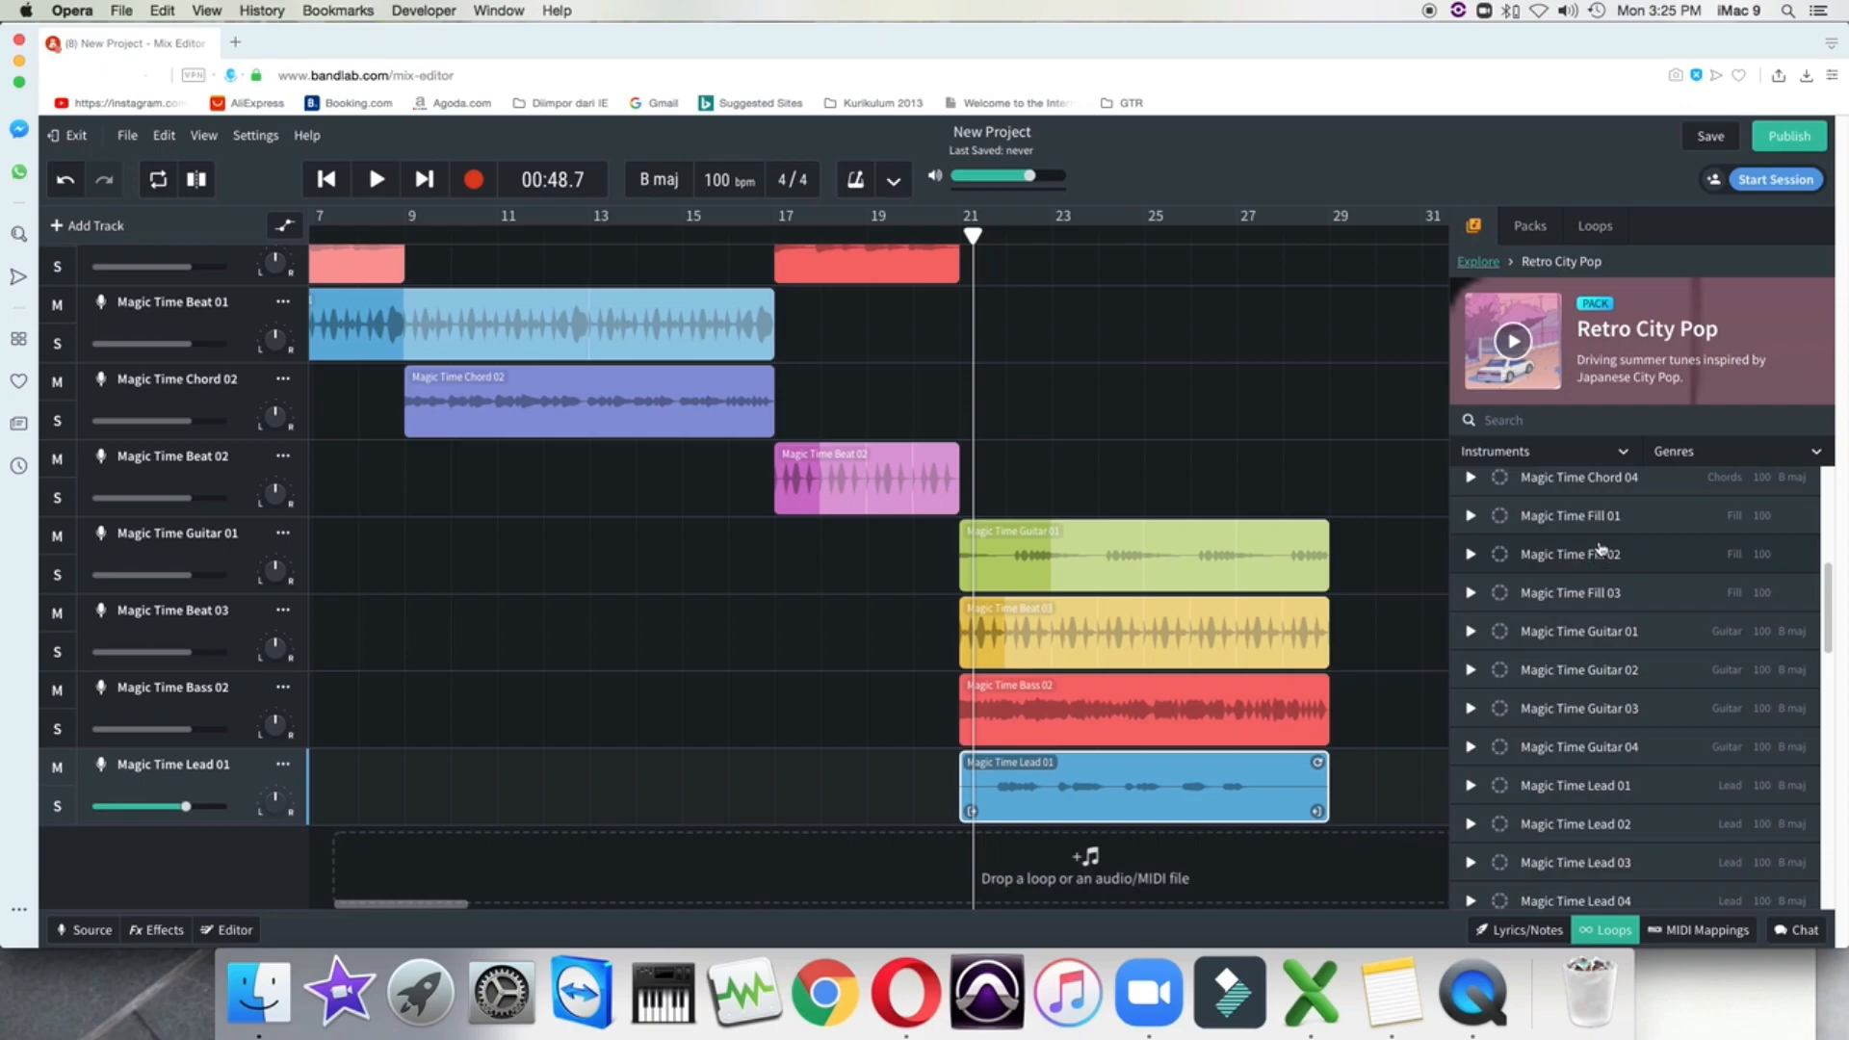
pyautogui.moveTo(1593, 517); pyautogui.dragTo(923, 862)
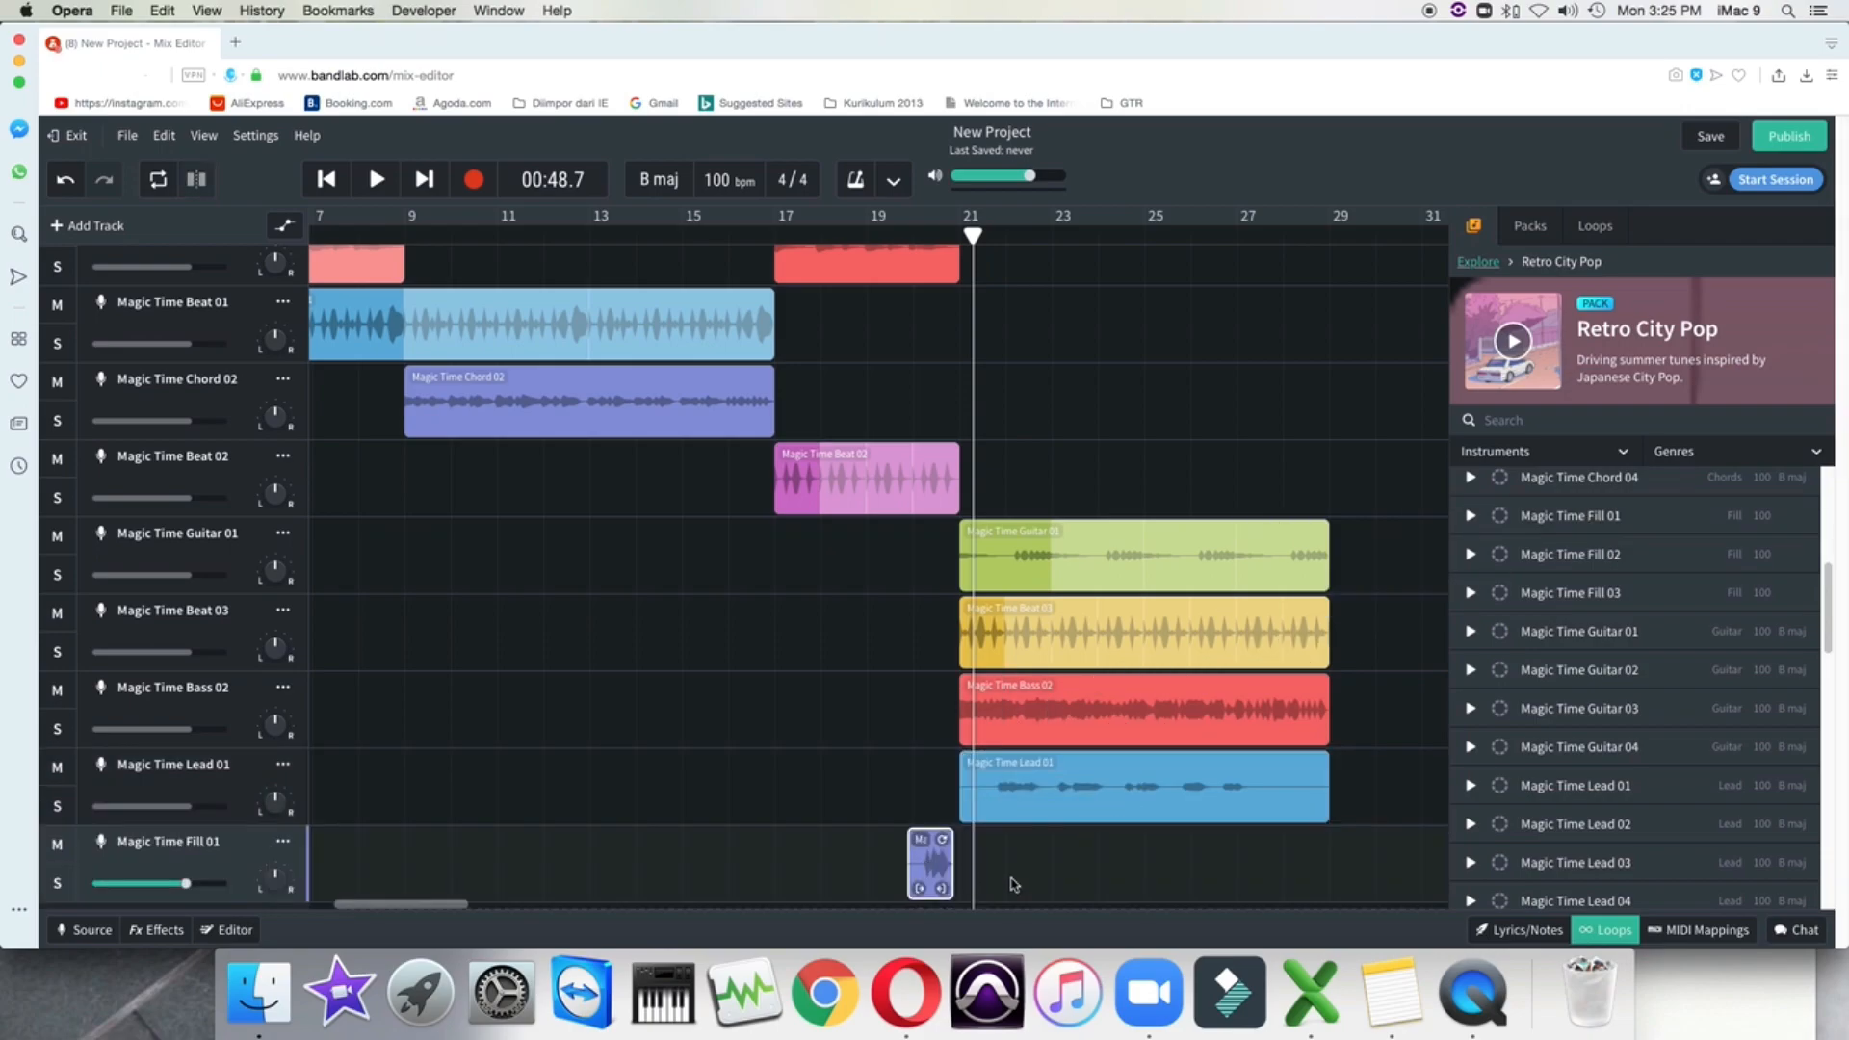
pyautogui.moveTo(948, 871); pyautogui.dragTo(949, 869)
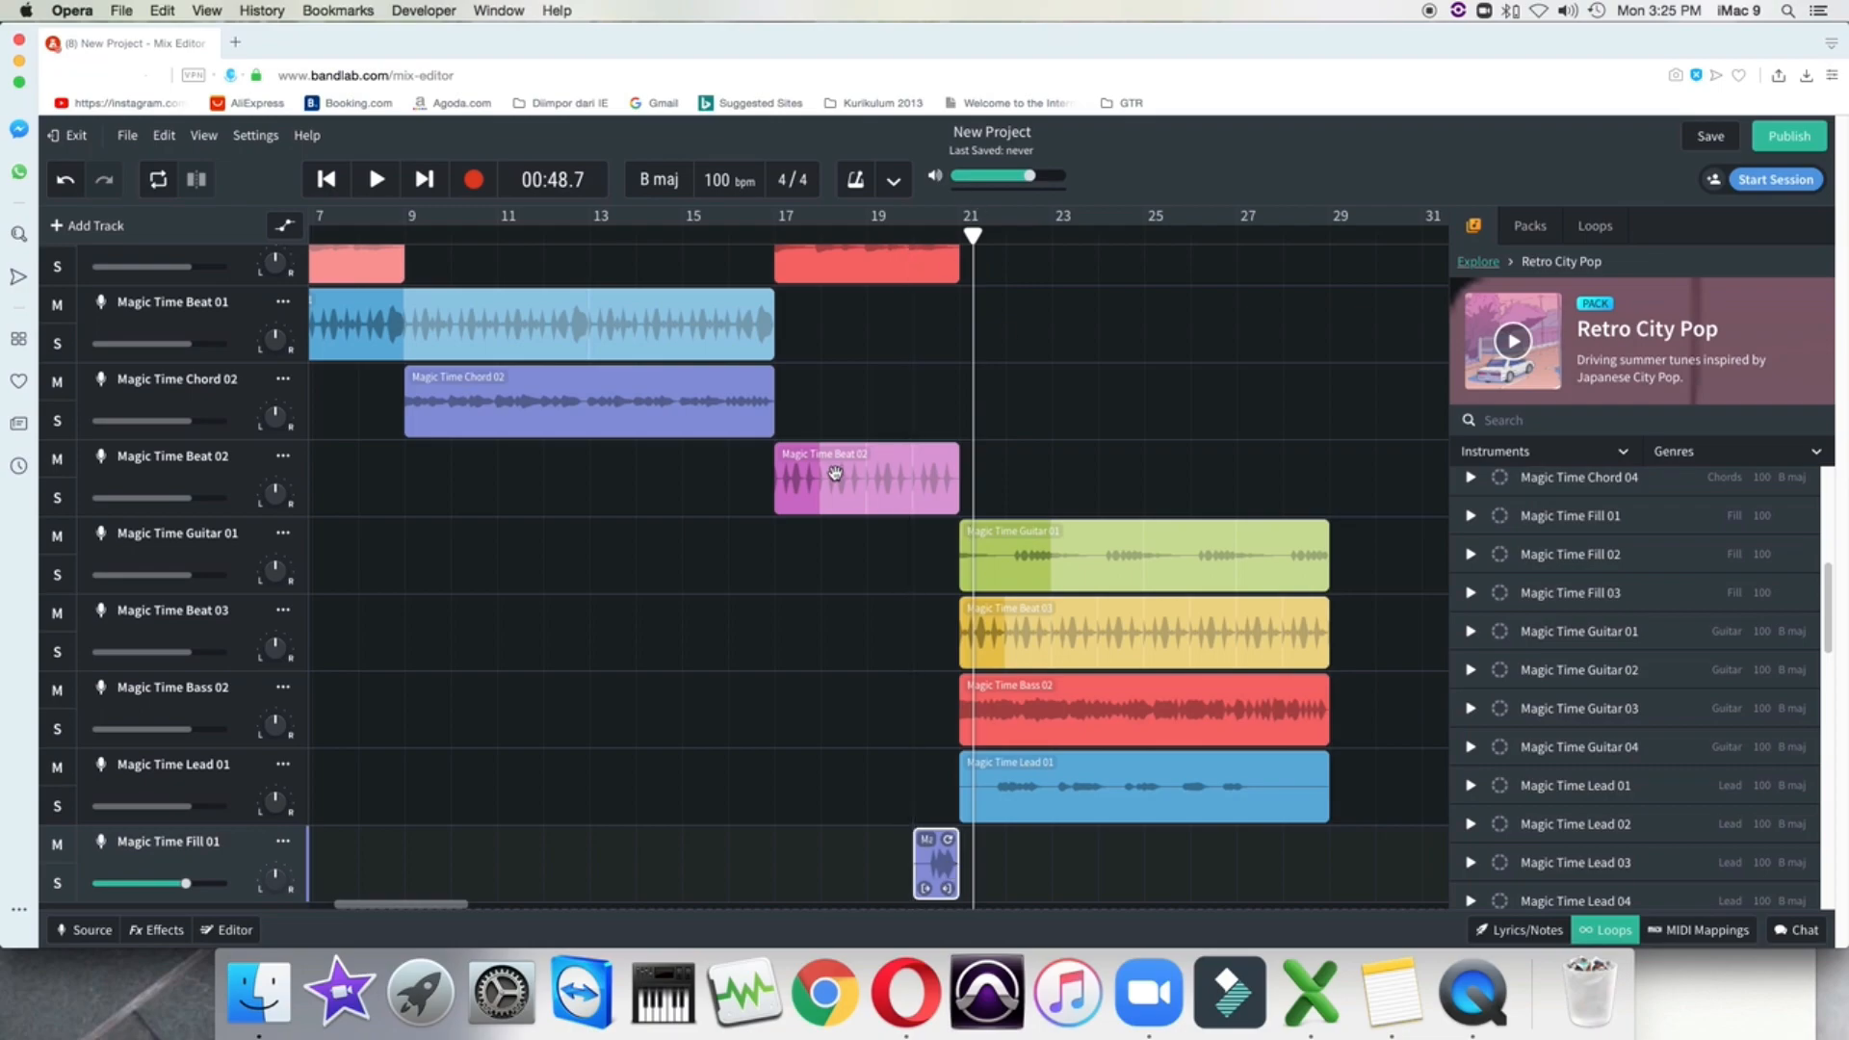
# Move the Magic Time Fill 01 track directly below Magic Time Beat 02 and save the project
pyautogui.click(895, 479)
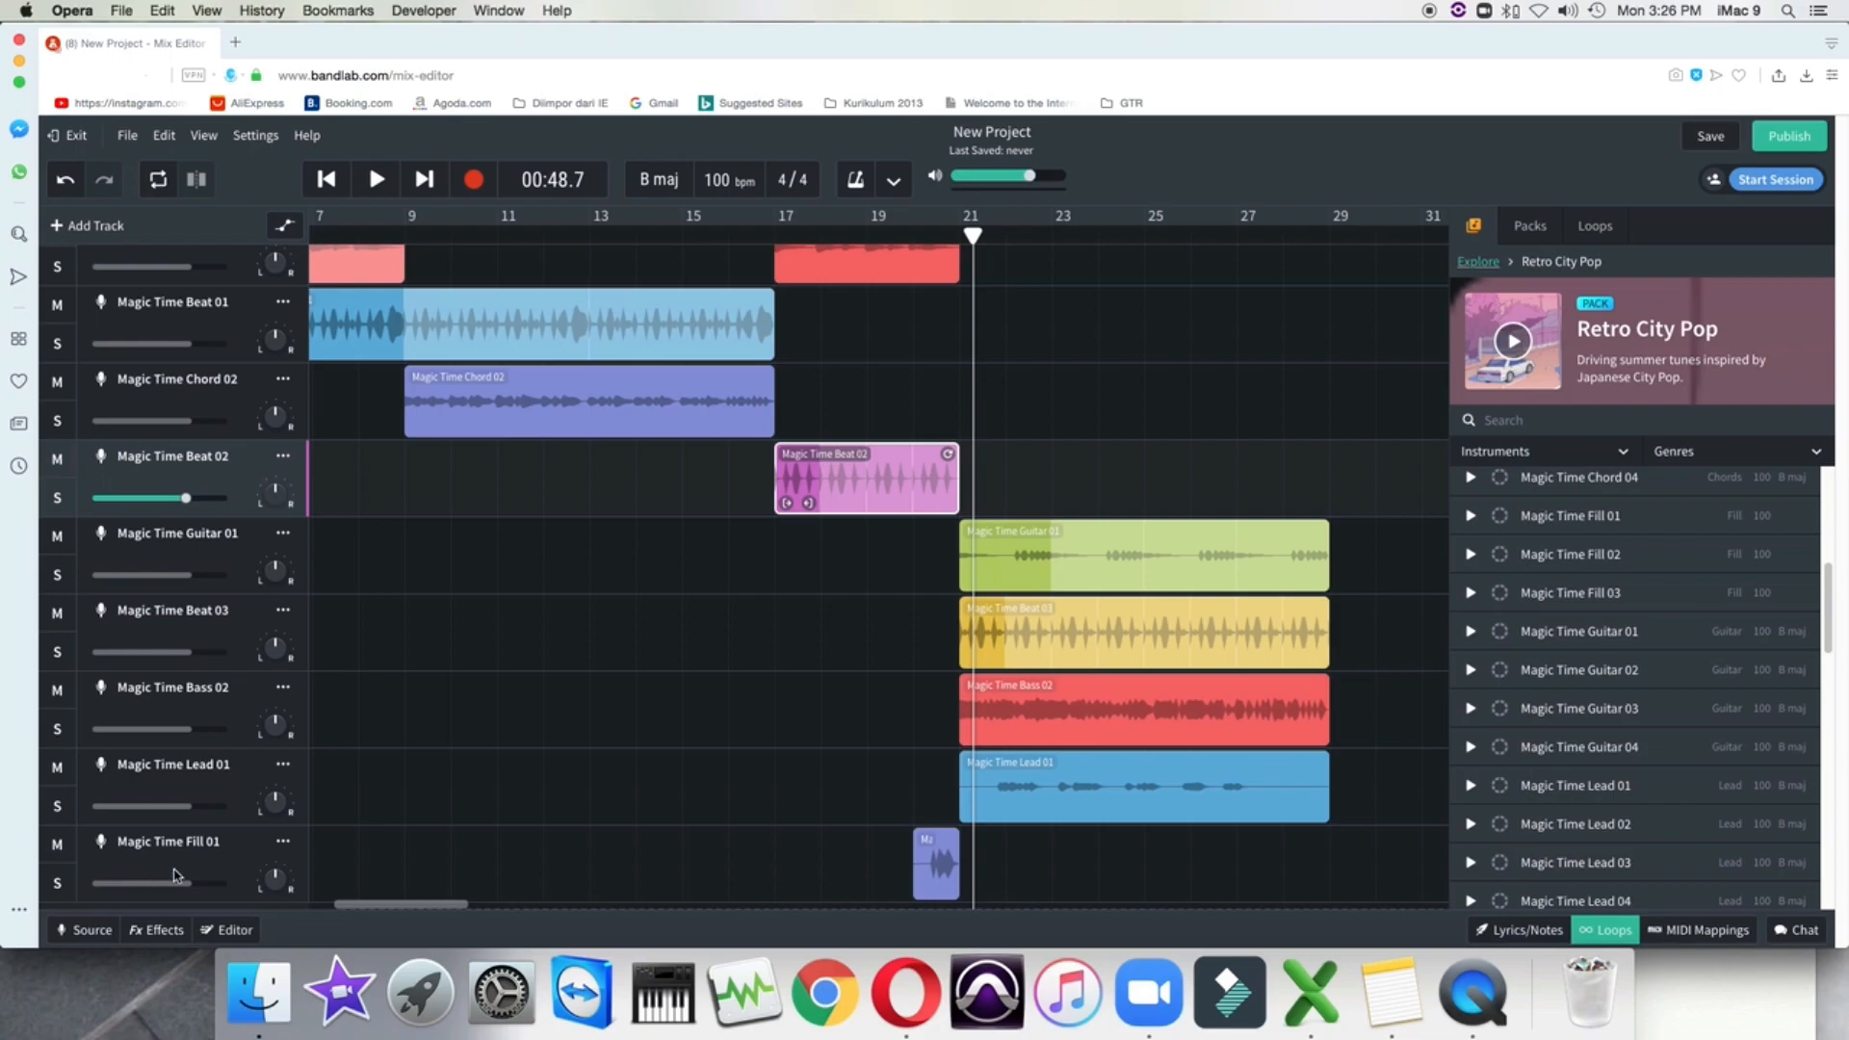
pyautogui.click(240, 864)
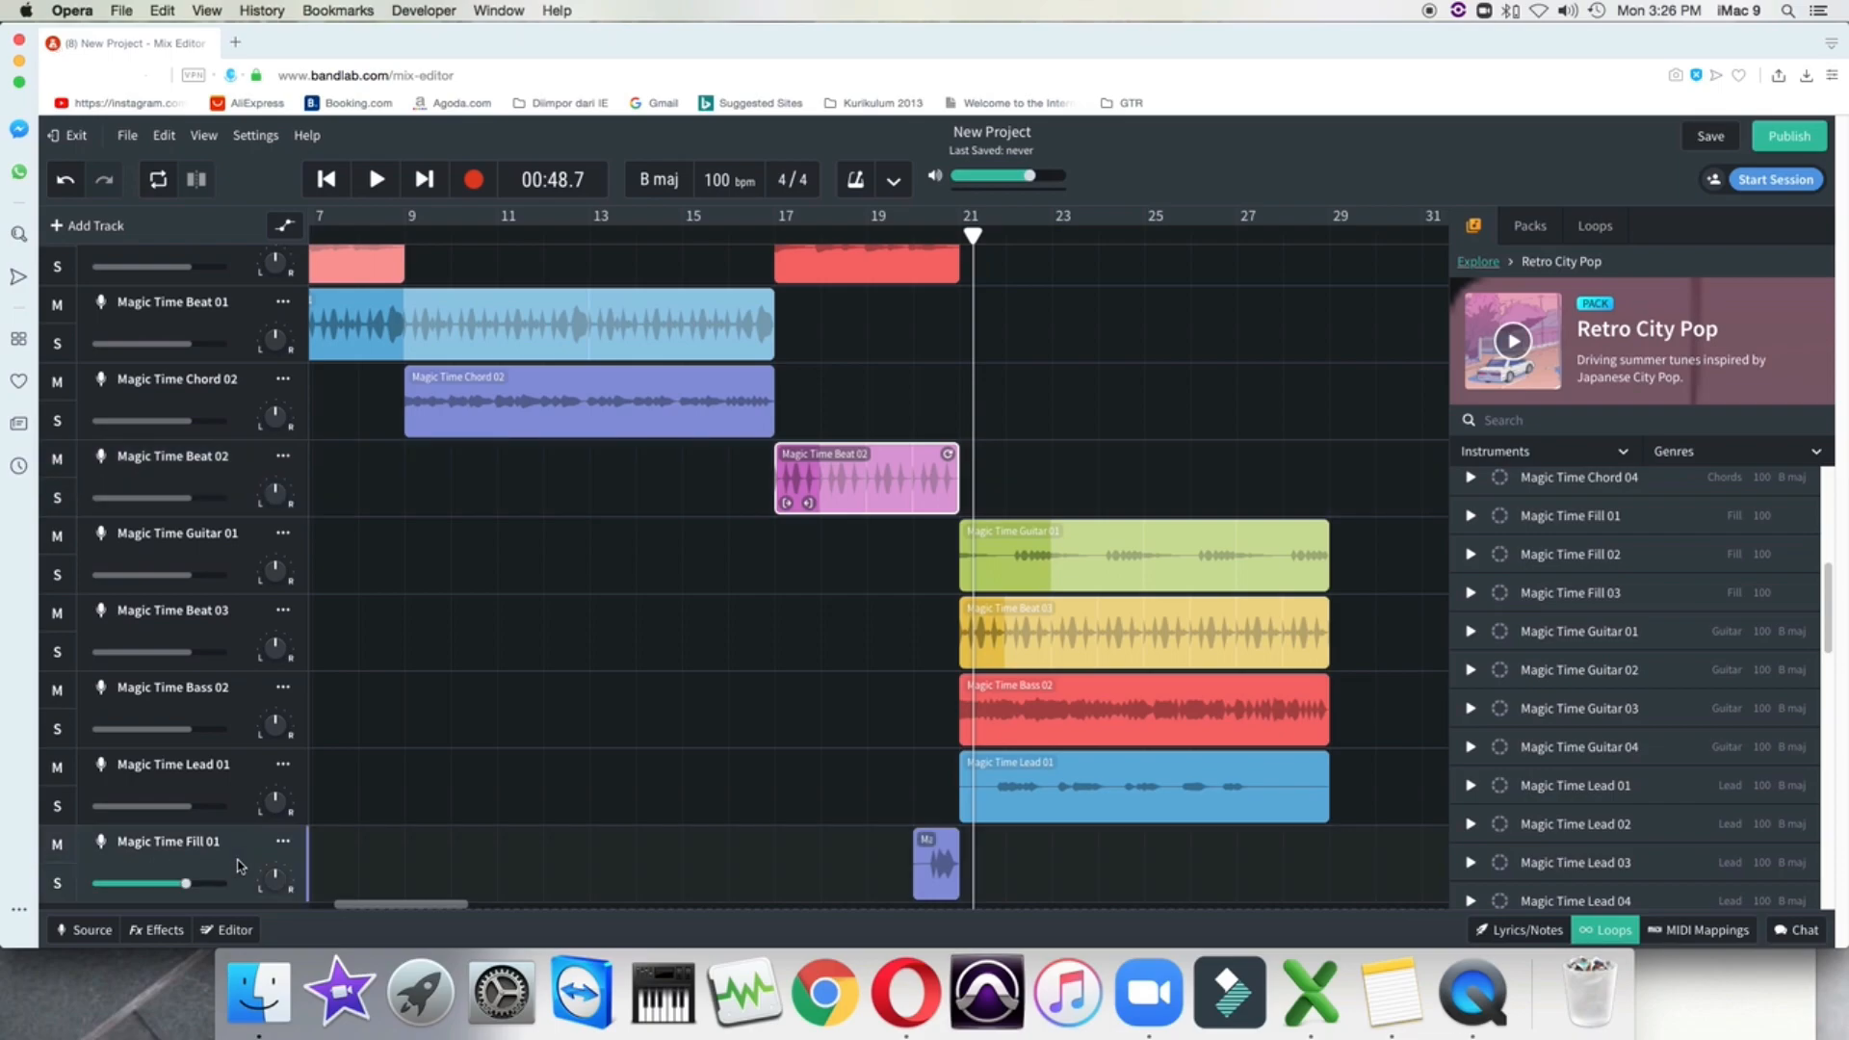
pyautogui.moveTo(239, 865); pyautogui.dragTo(246, 558)
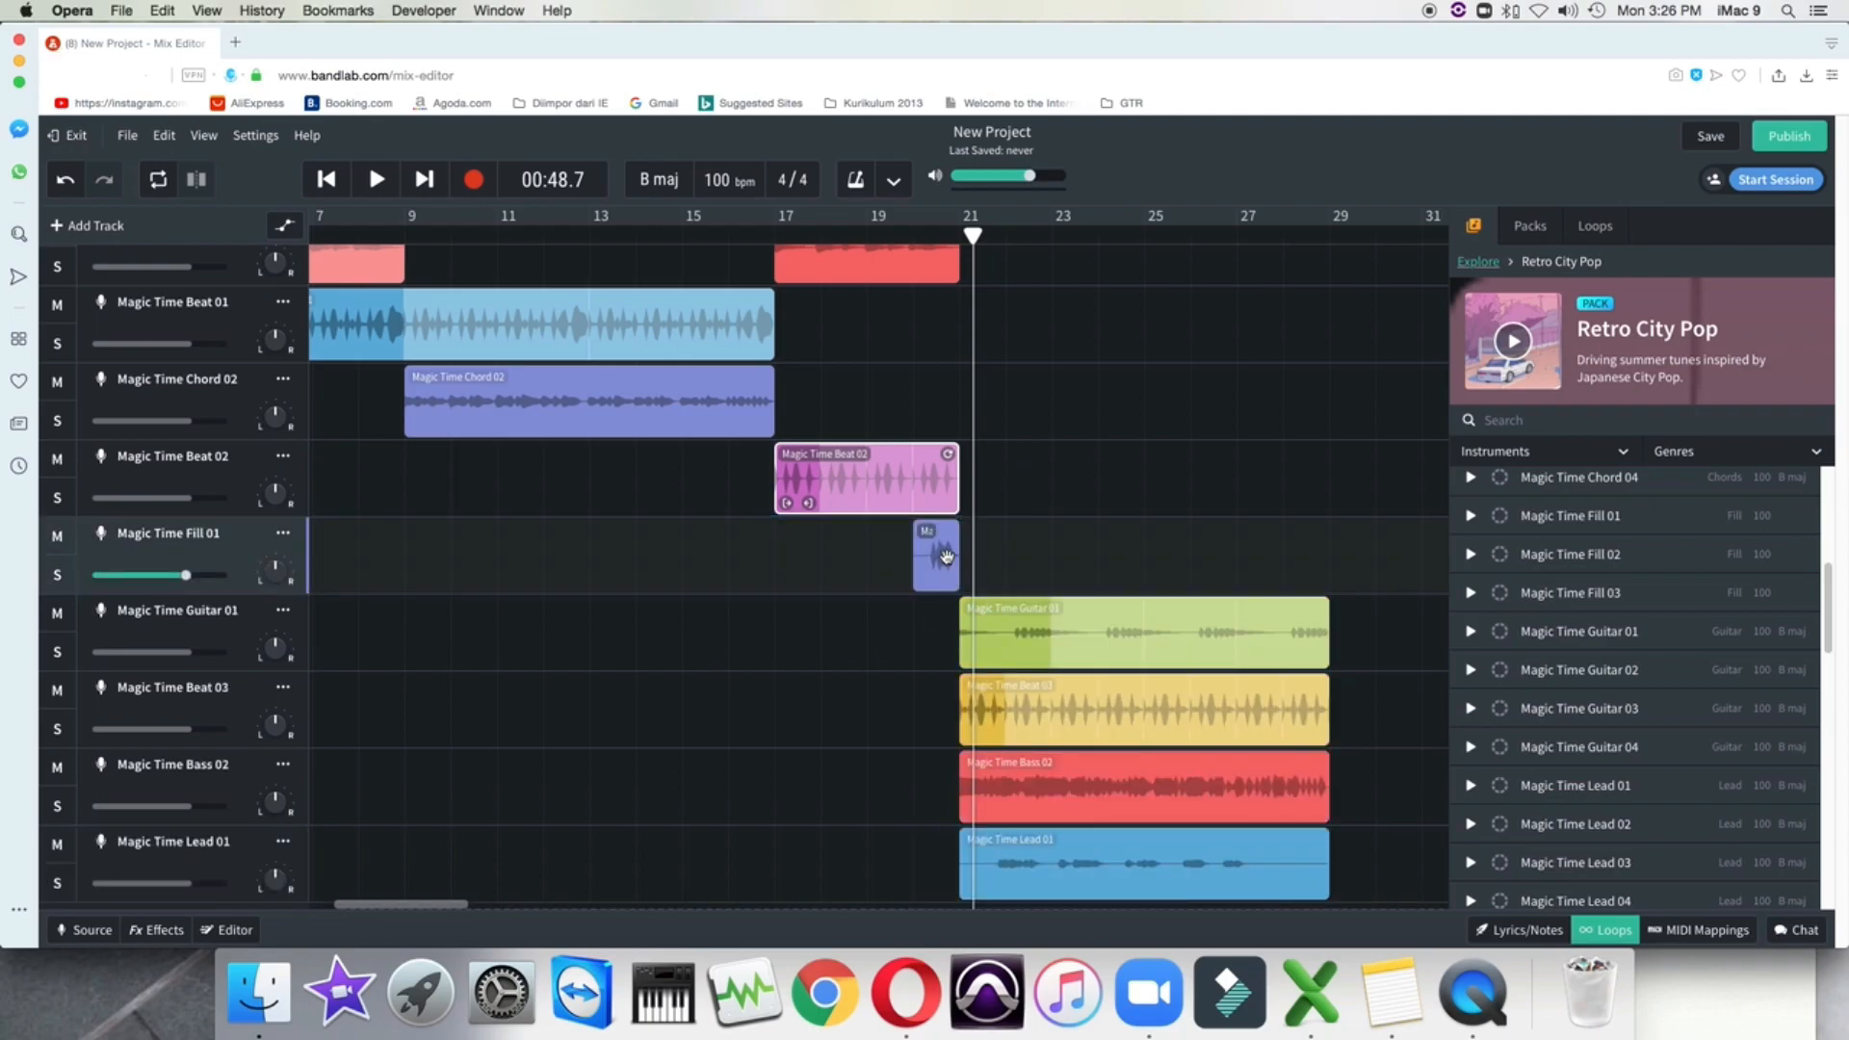
pyautogui.press('super+s')
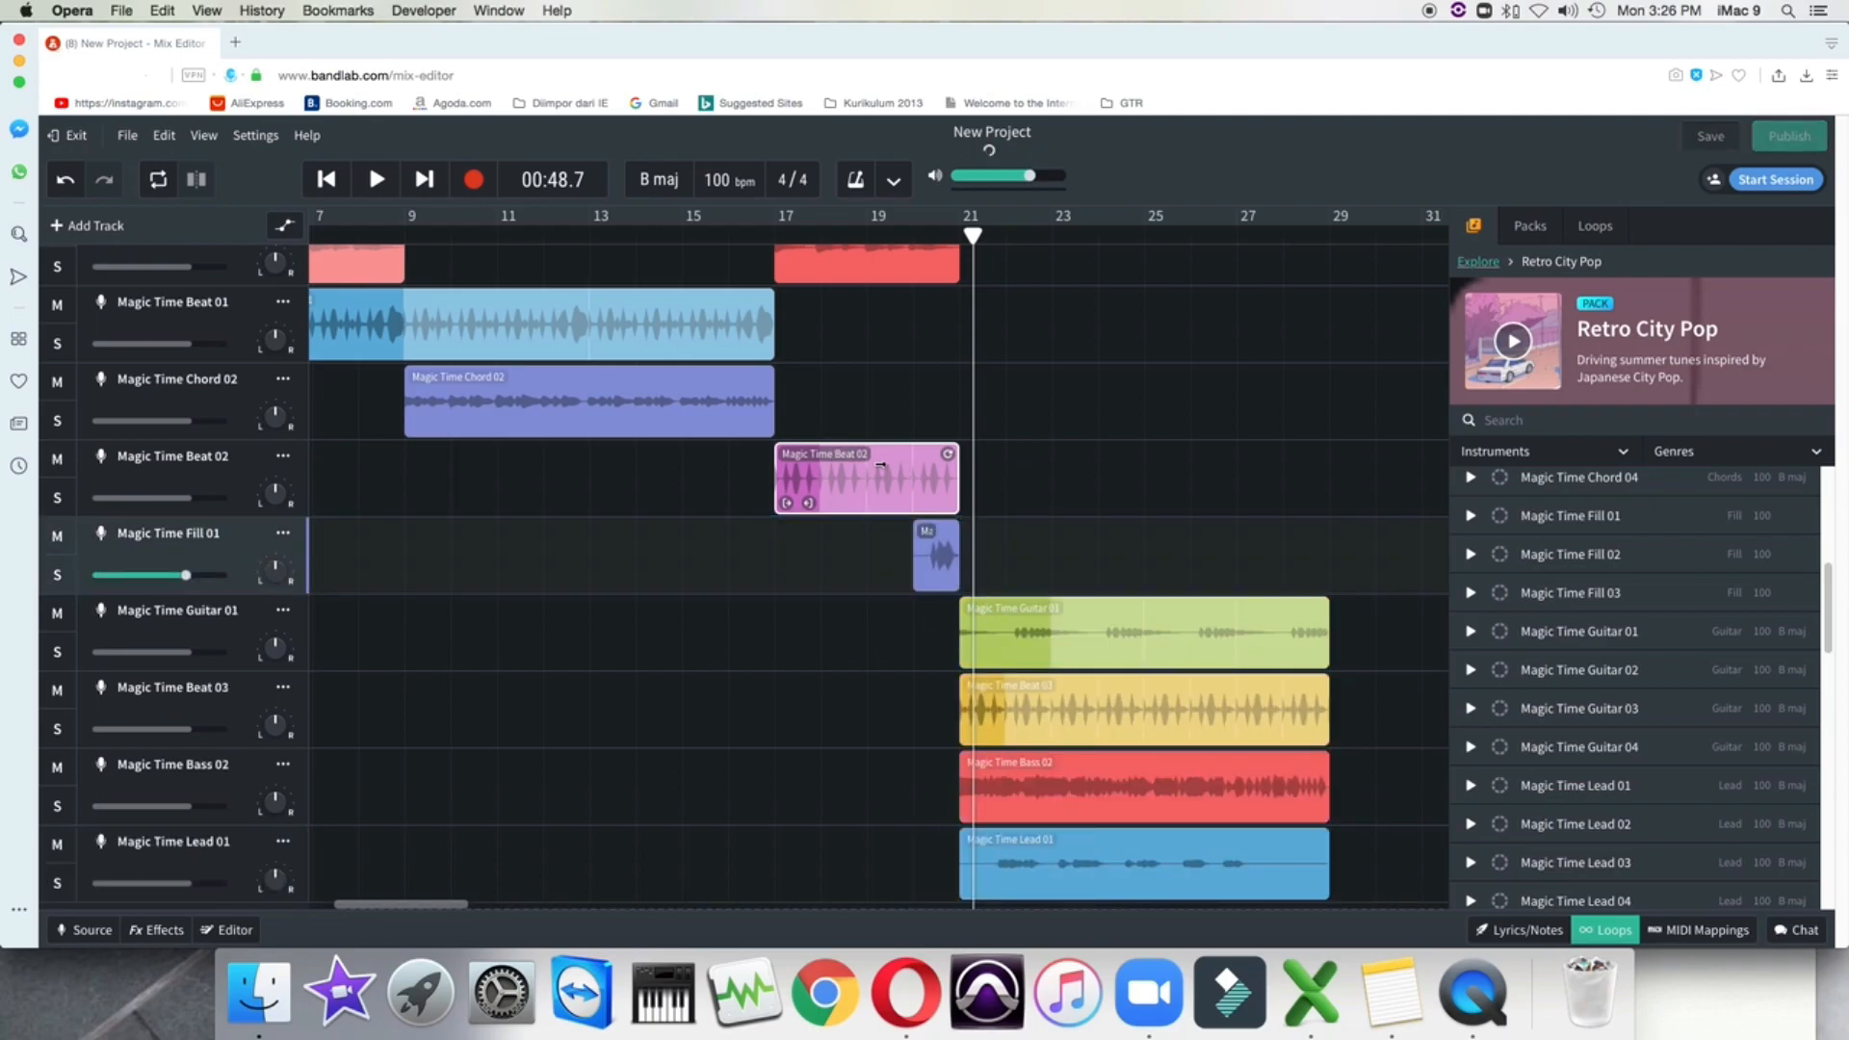
# Play back the arrangement from bar 17 to check the fill leading into the bar 21 section
pyautogui.scroll(-1, 921, 345)
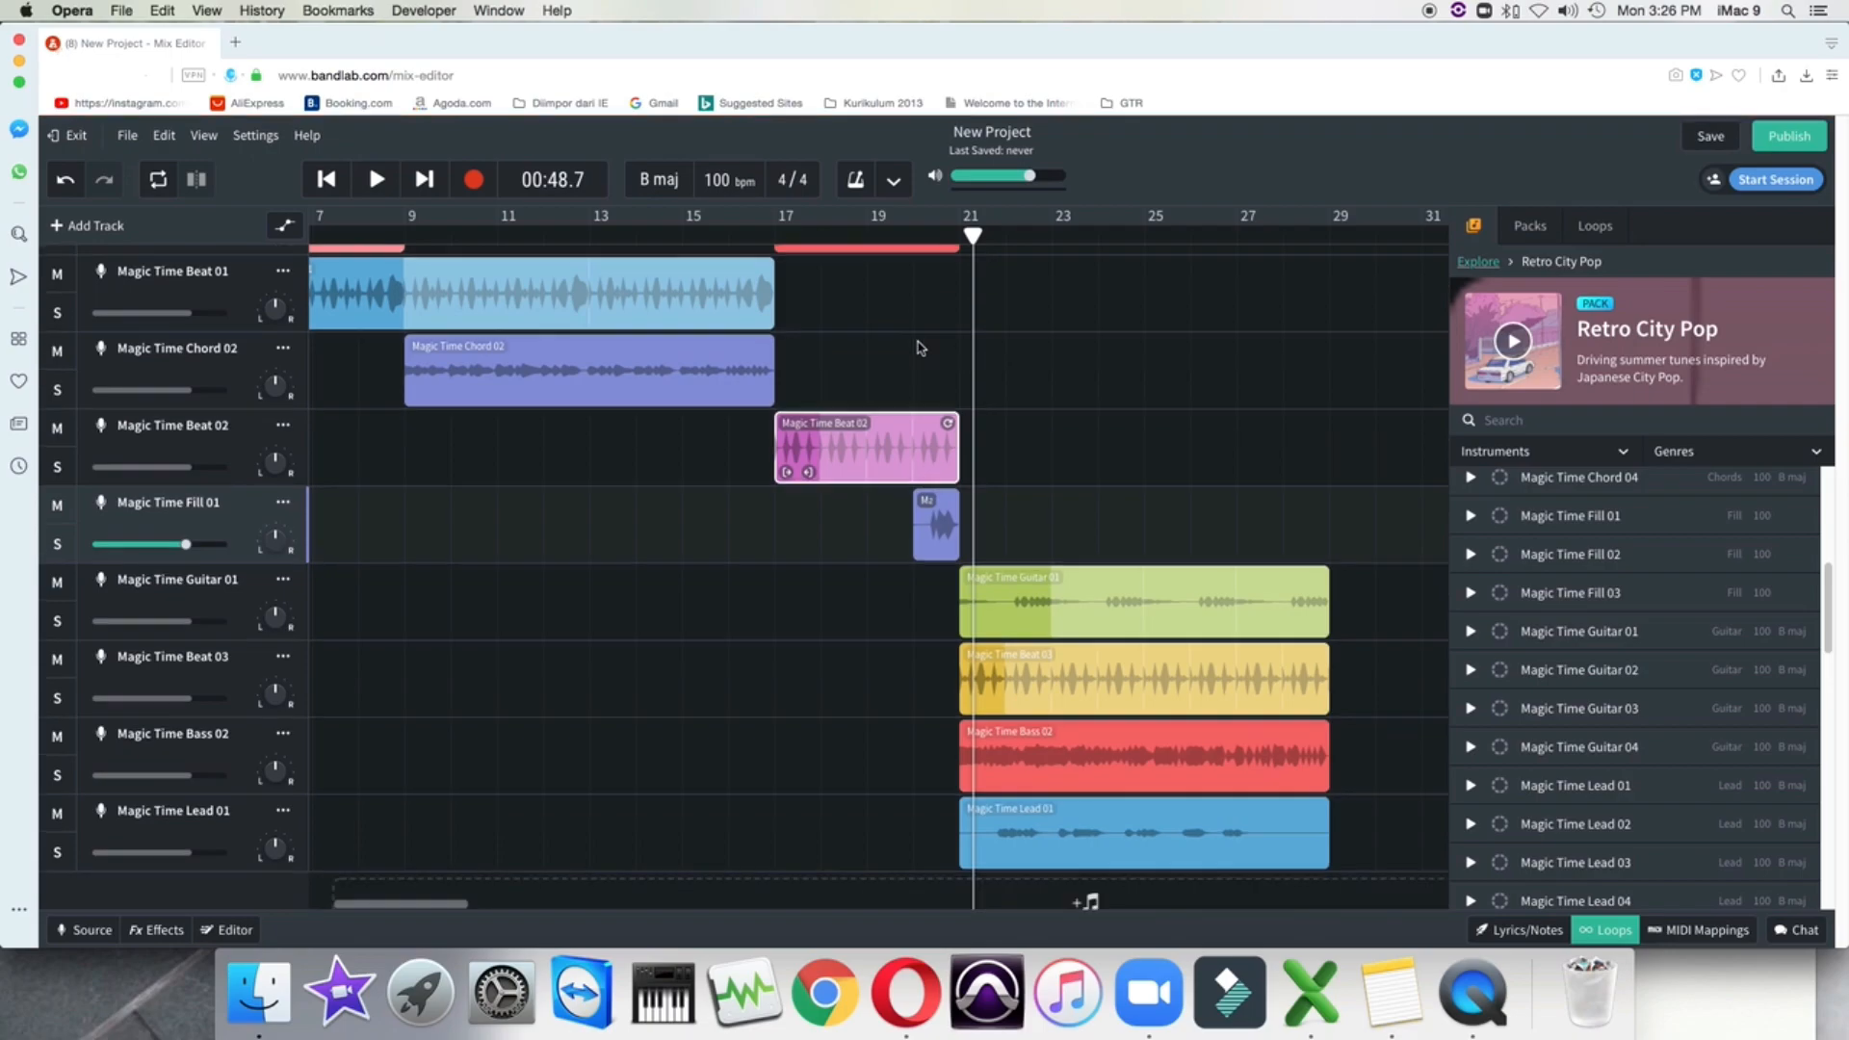
pyautogui.scroll(2, 910, 364)
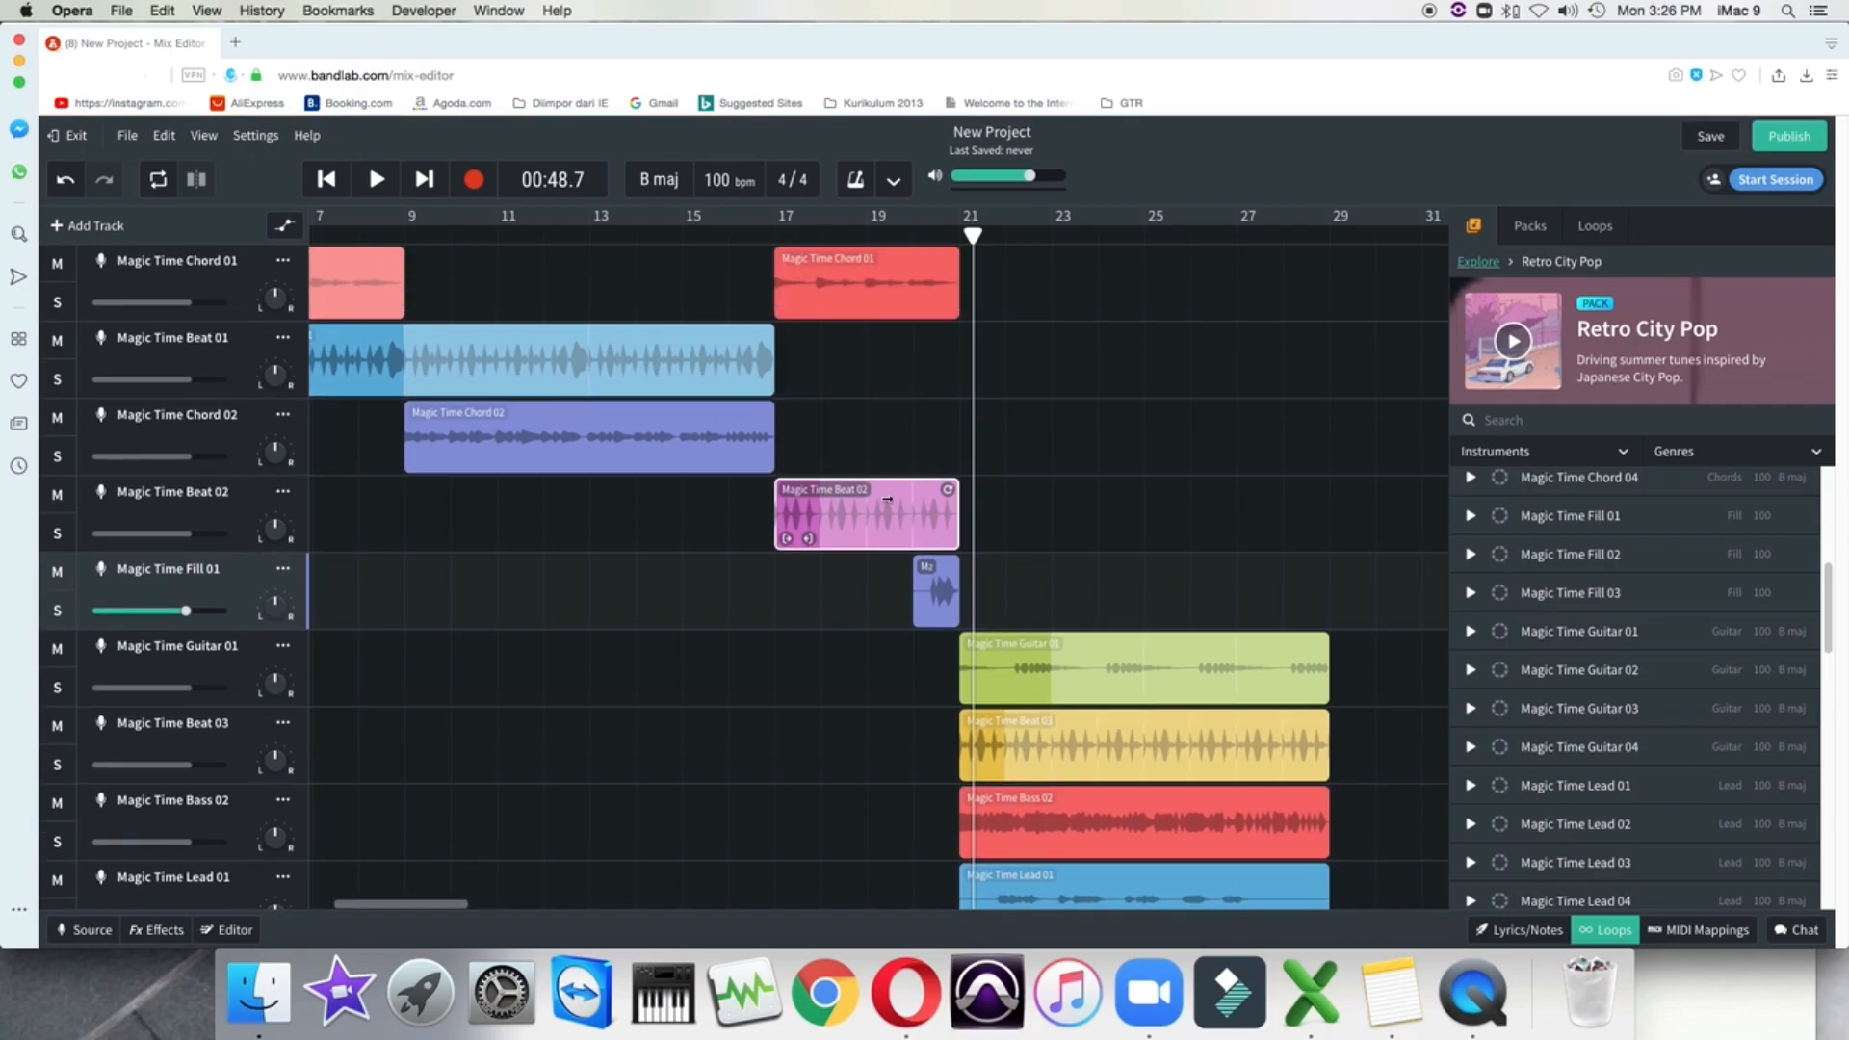
pyautogui.click(773, 236)
pyautogui.press('space')
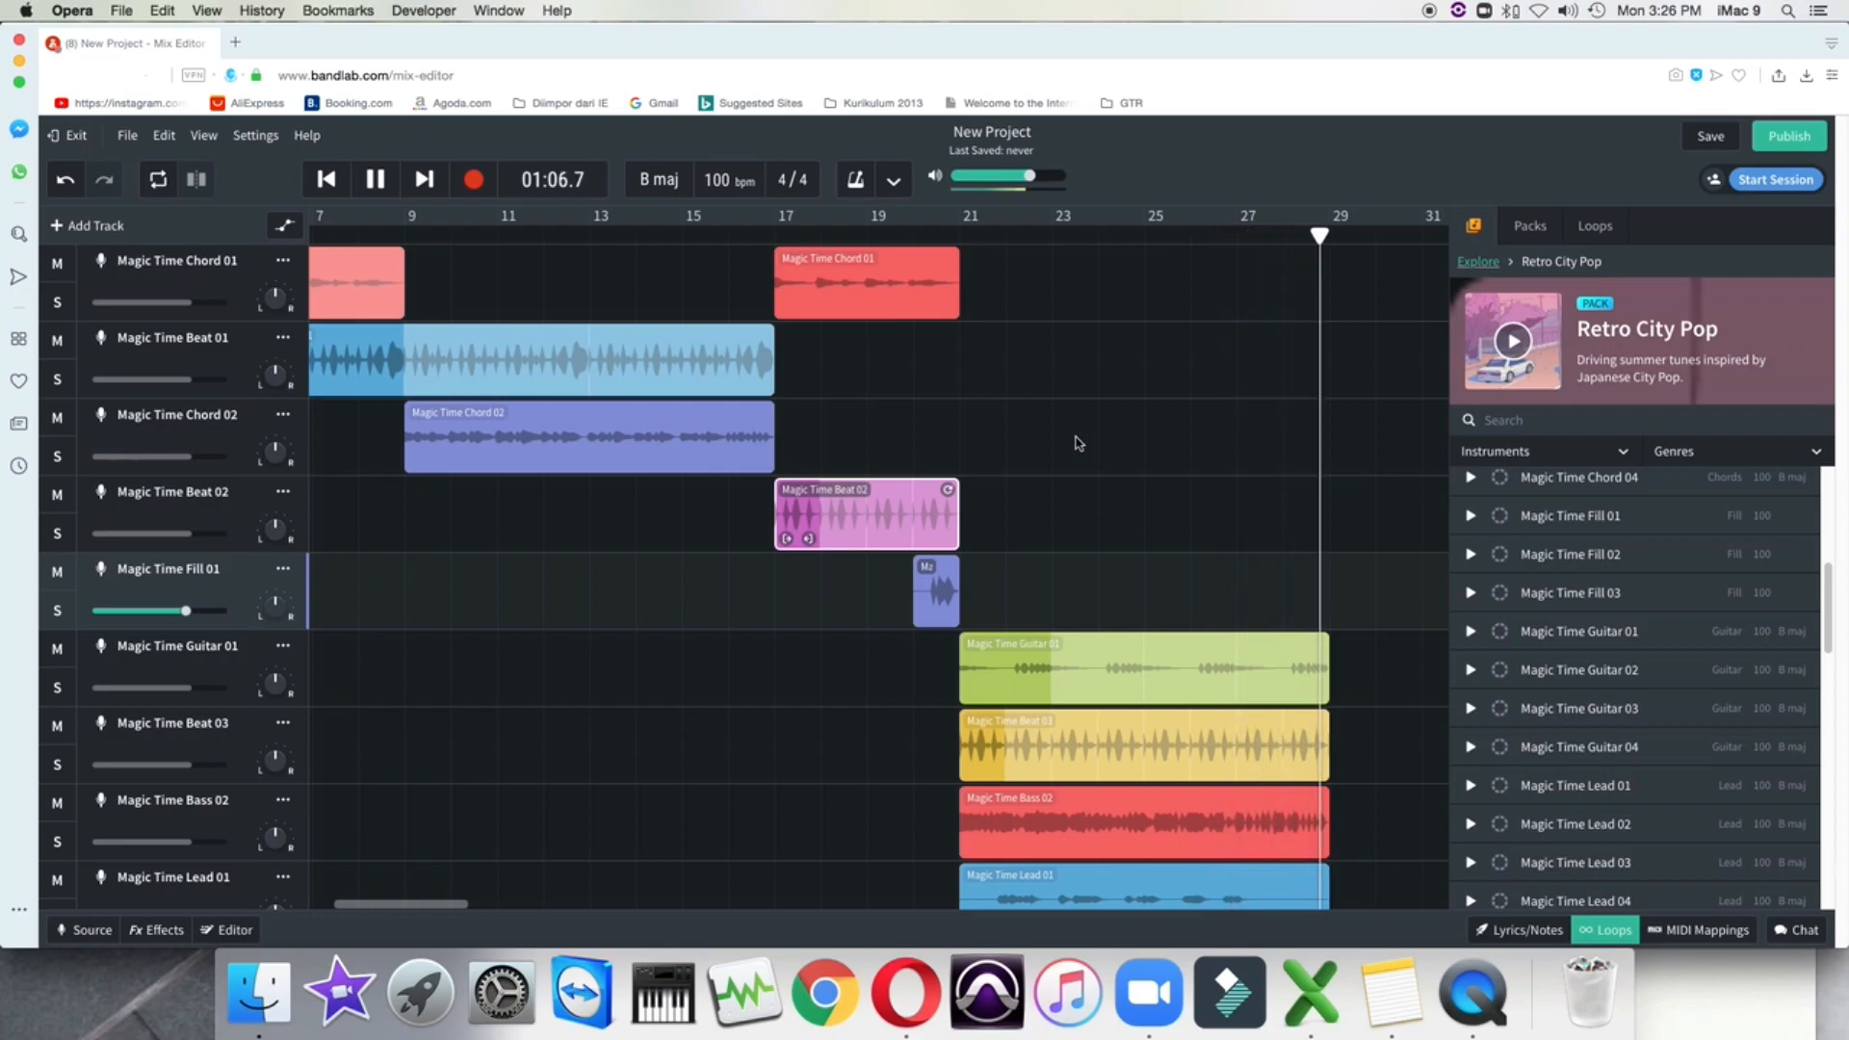
# Stop playback and paste a copy of the bar 17 Magic Time Chord 01 region at bar 29 on the same track
pyautogui.press('space')
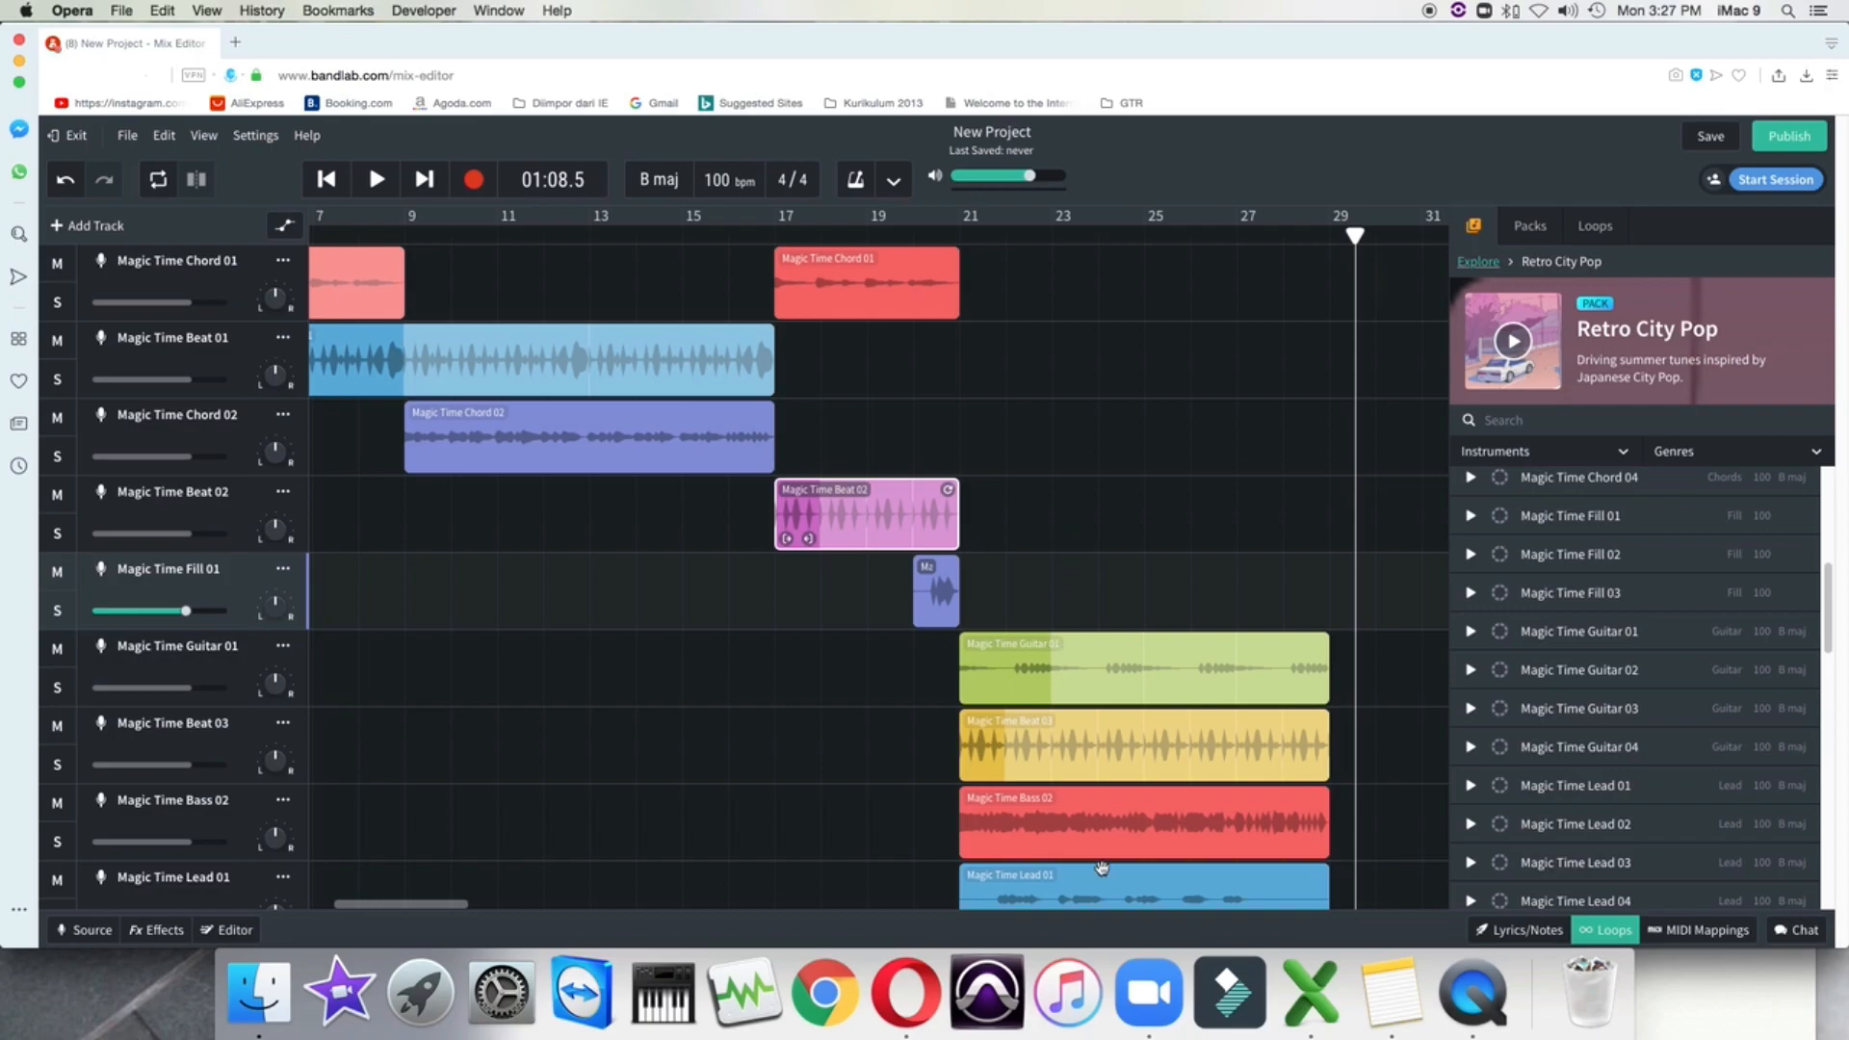
pyautogui.moveTo(431, 905)
pyautogui.mouseDown()
pyautogui.moveTo(471, 911)
pyautogui.moveTo(445, 913)
pyautogui.mouseUp()
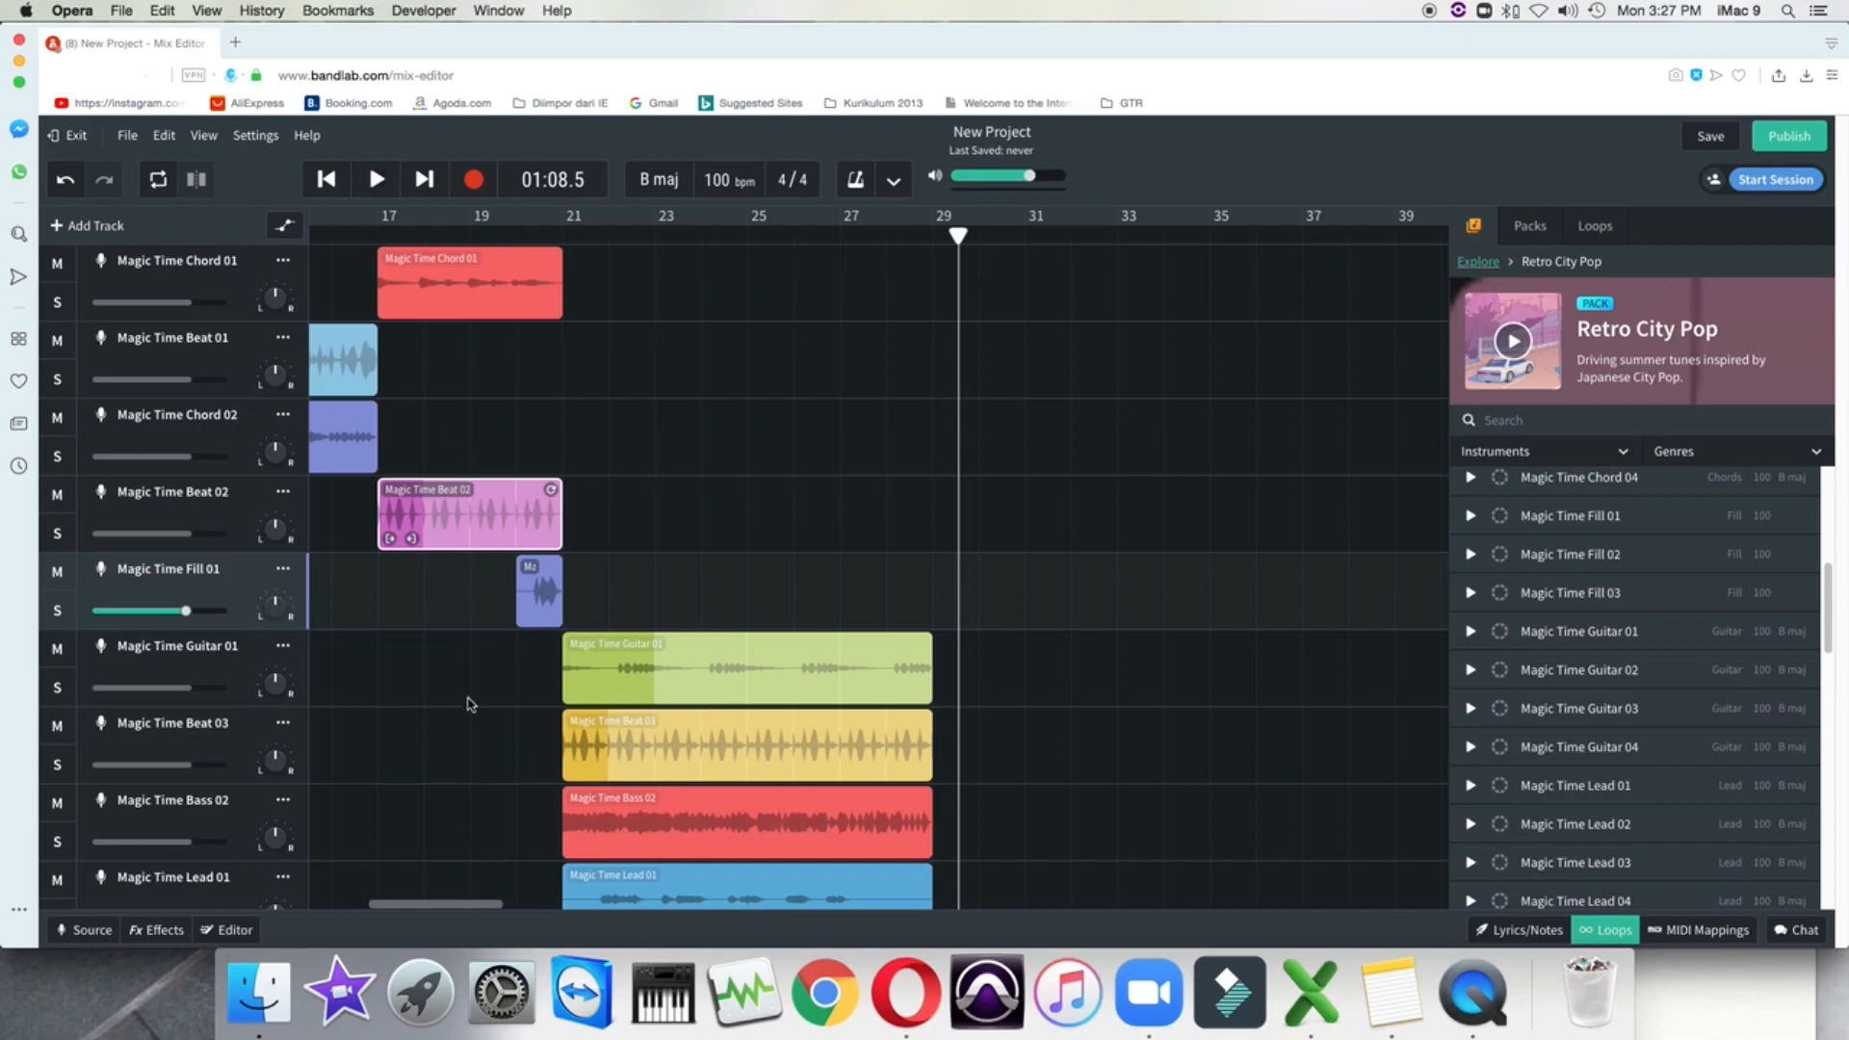
pyautogui.moveTo(436, 905); pyautogui.dragTo(262, 876)
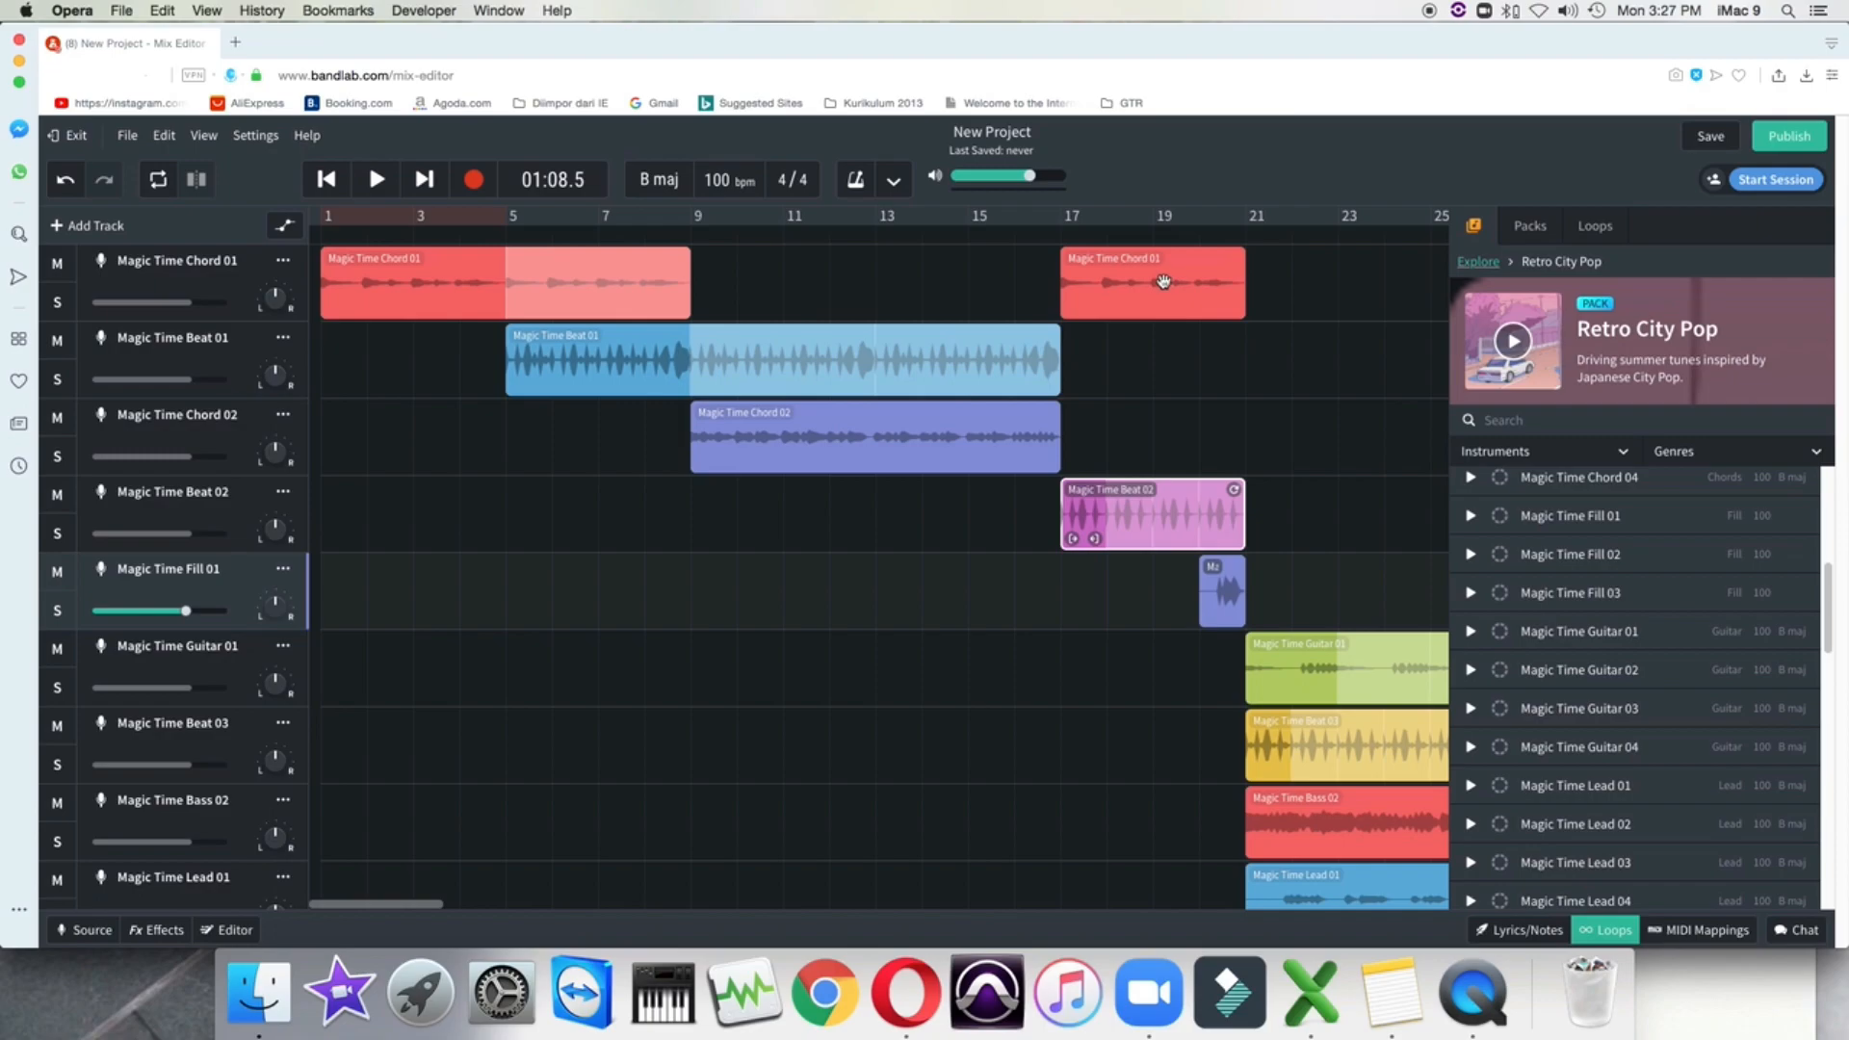
pyautogui.click(1163, 281)
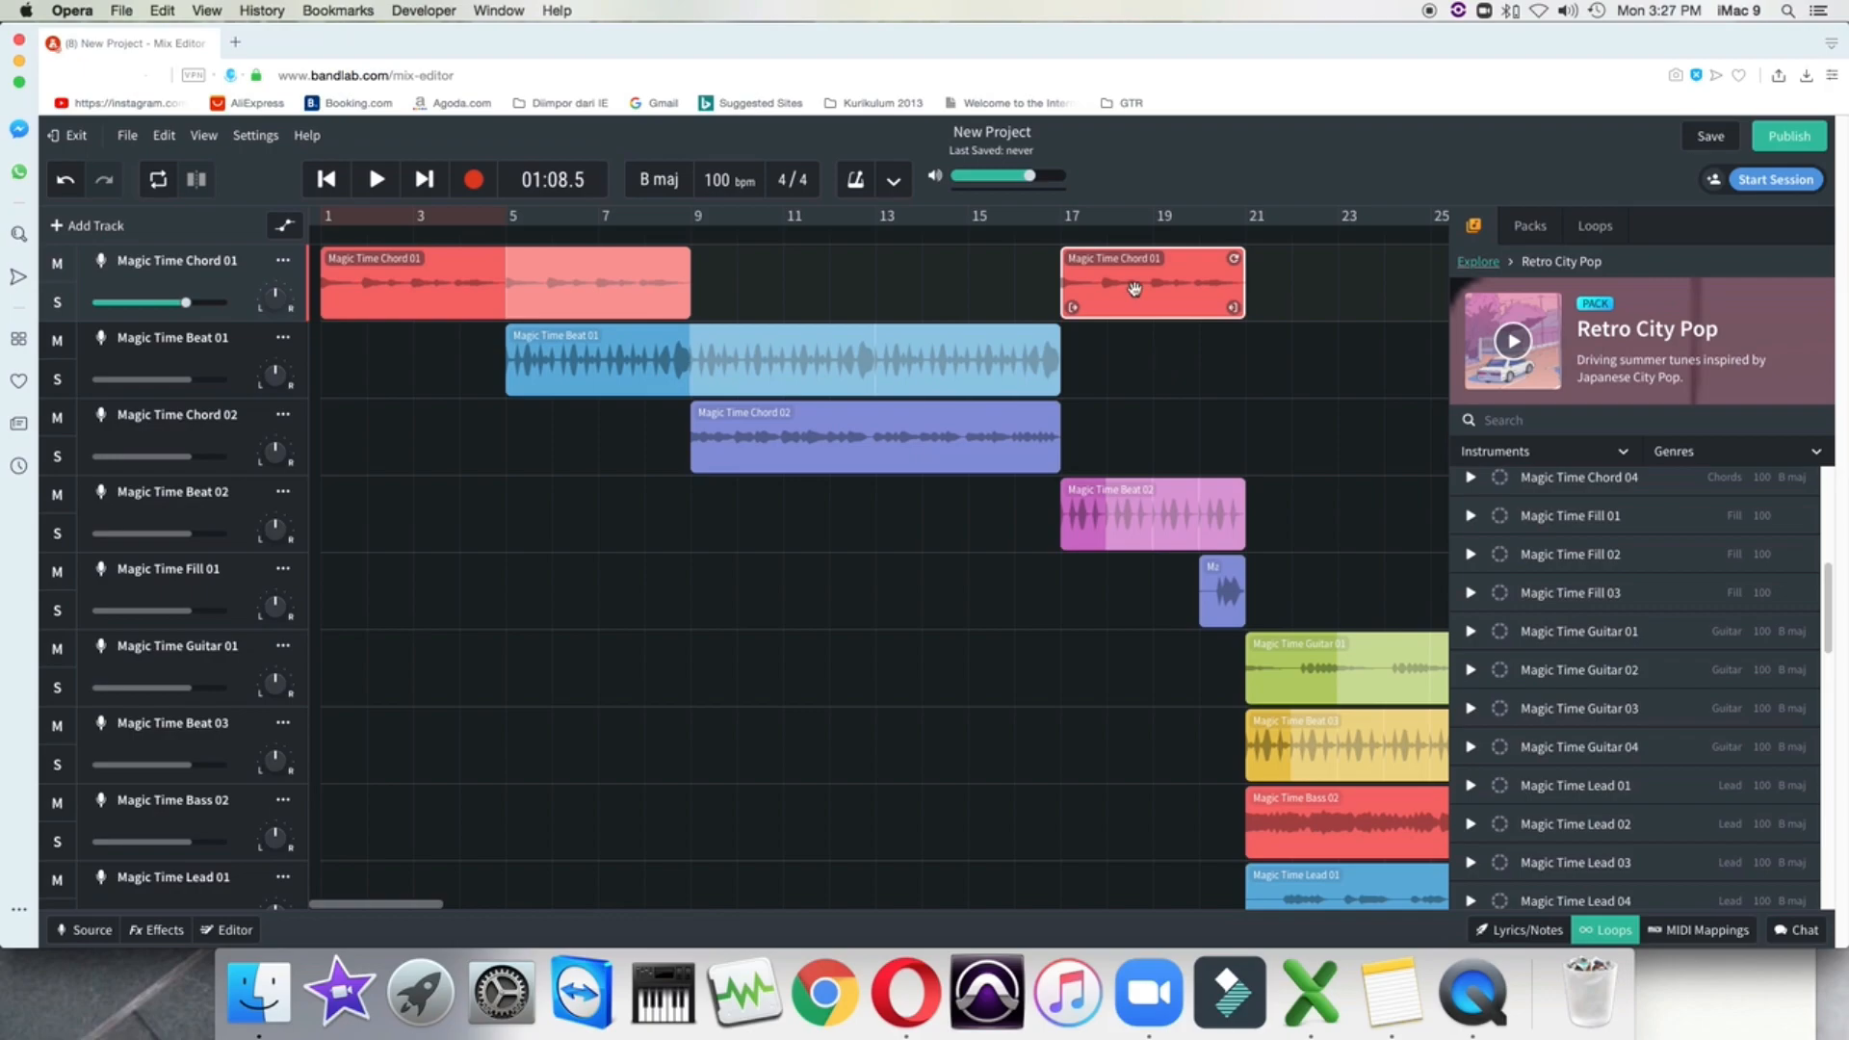
pyautogui.moveTo(438, 905); pyautogui.dragTo(469, 910)
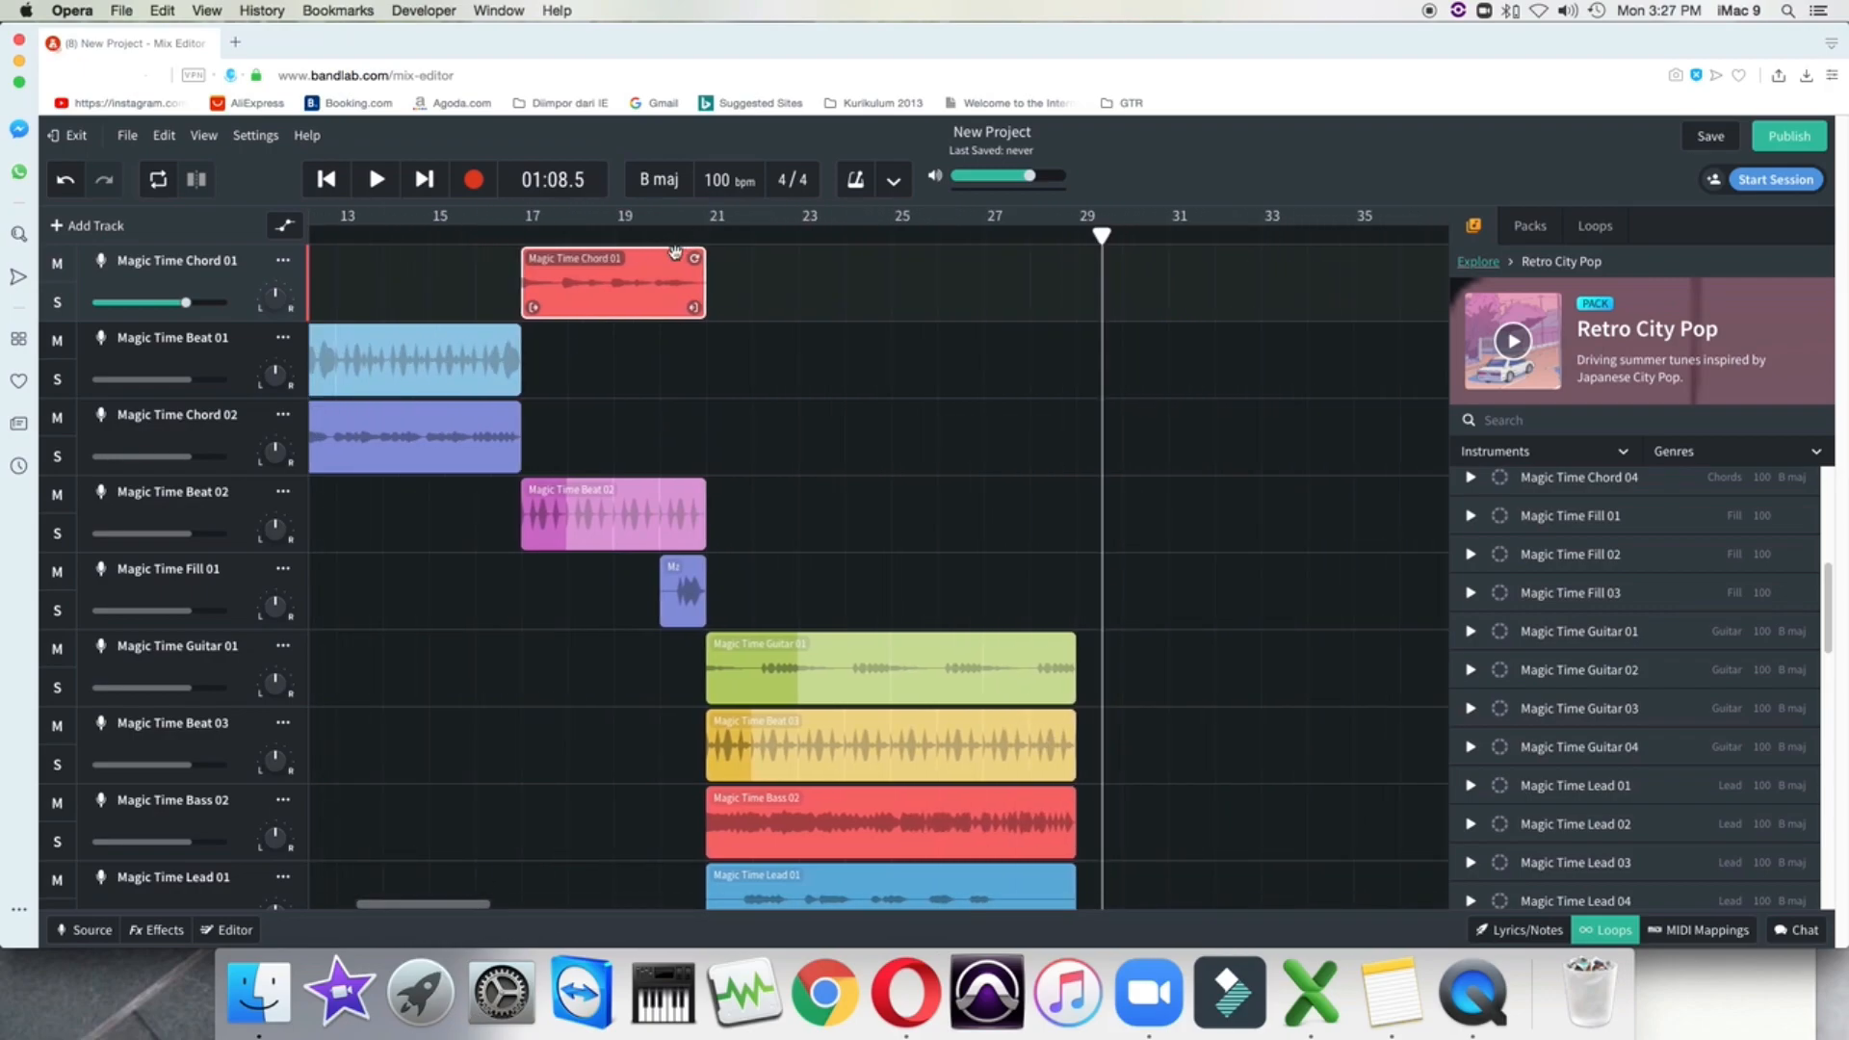
pyautogui.rightClick(654, 280)
pyautogui.click(711, 343)
pyautogui.moveTo(1101, 235); pyautogui.dragTo(1075, 237)
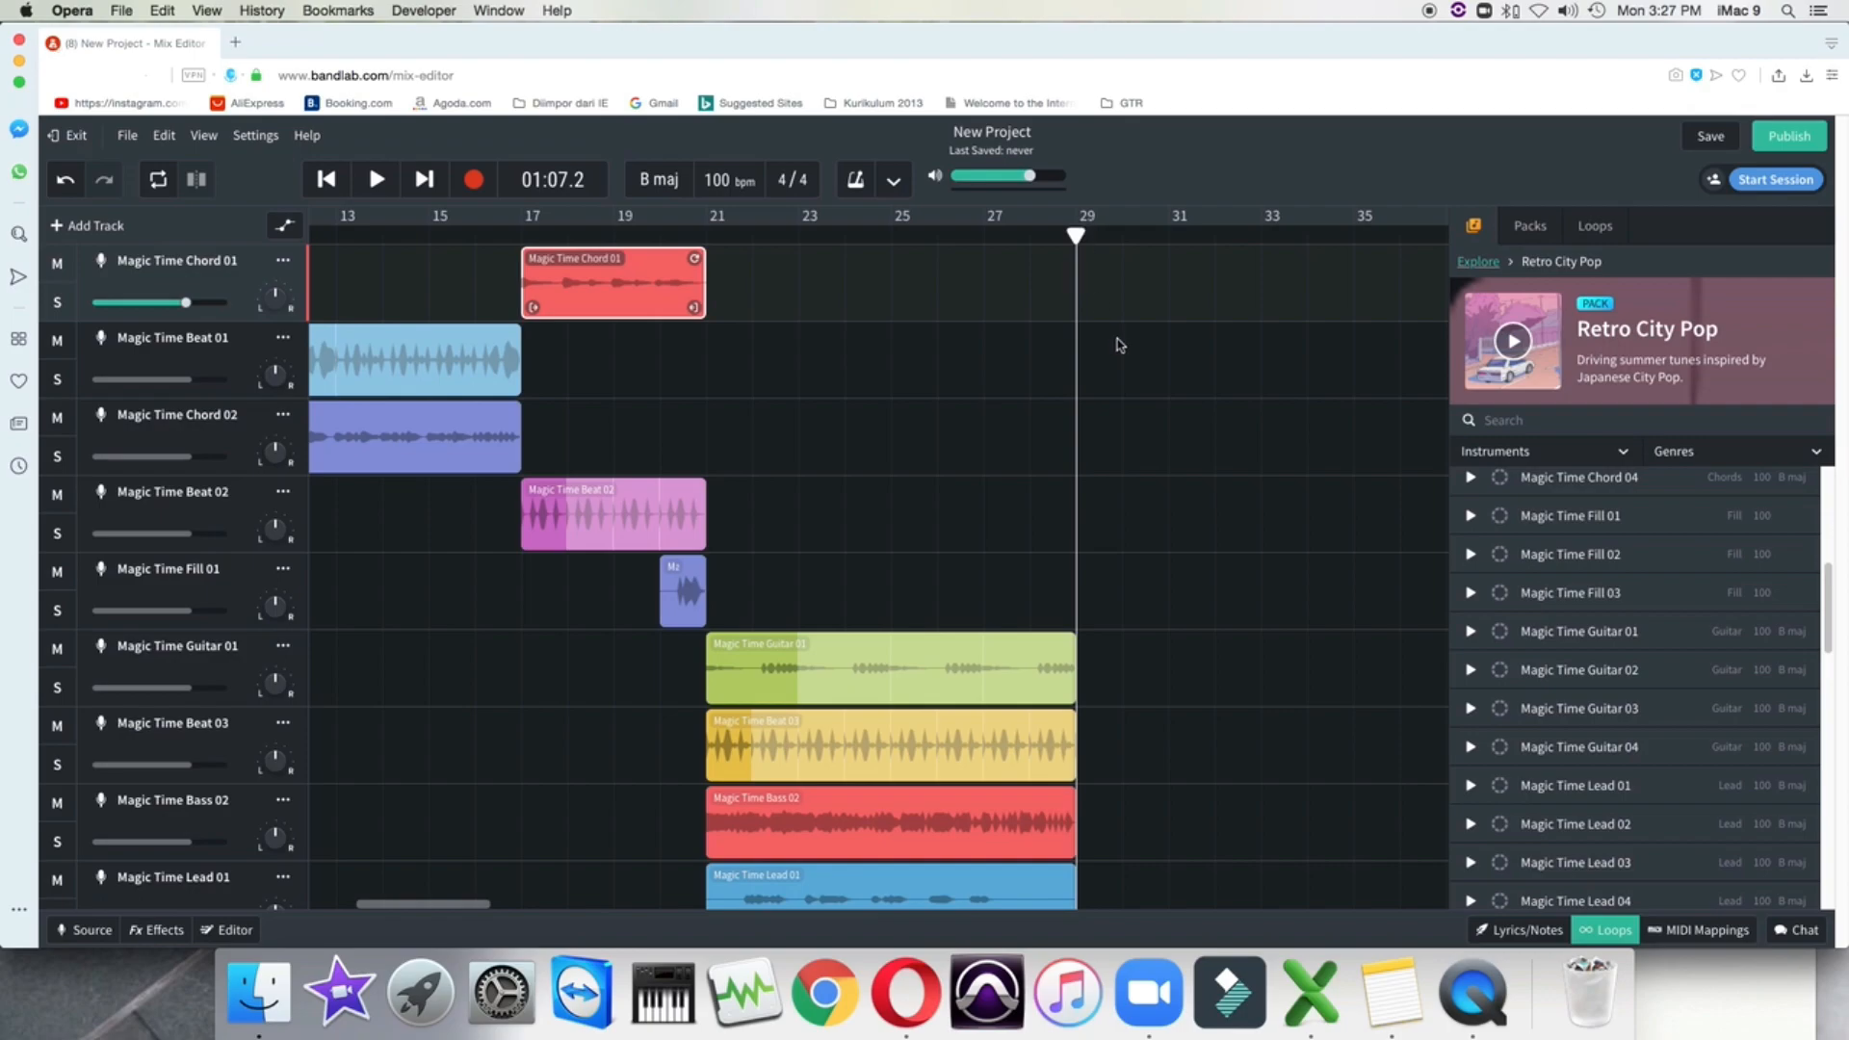
pyautogui.rightClick(1110, 260)
pyautogui.click(1139, 280)
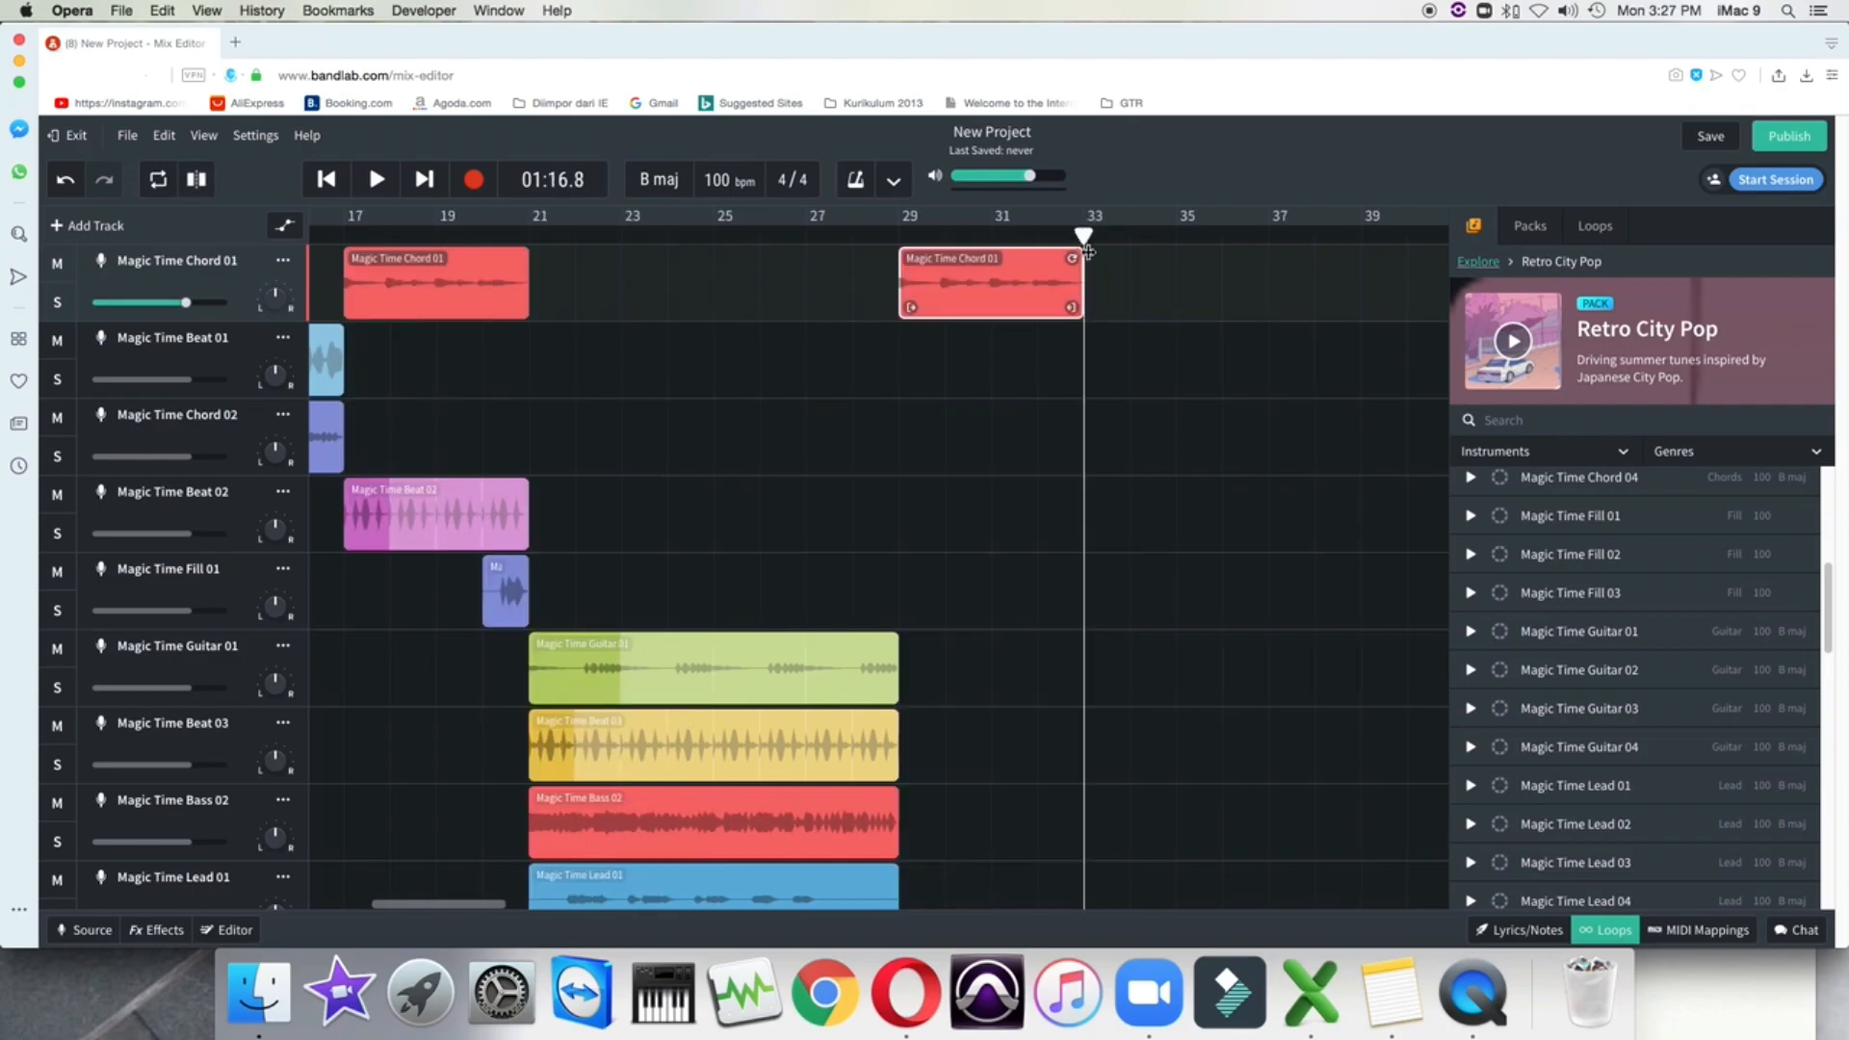
# Paste a copy of the Magic Time Beat 01 region at bar 29 on its track and shorten its loop to end at bar 33
pyautogui.moveTo(456, 905); pyautogui.dragTo(353, 909)
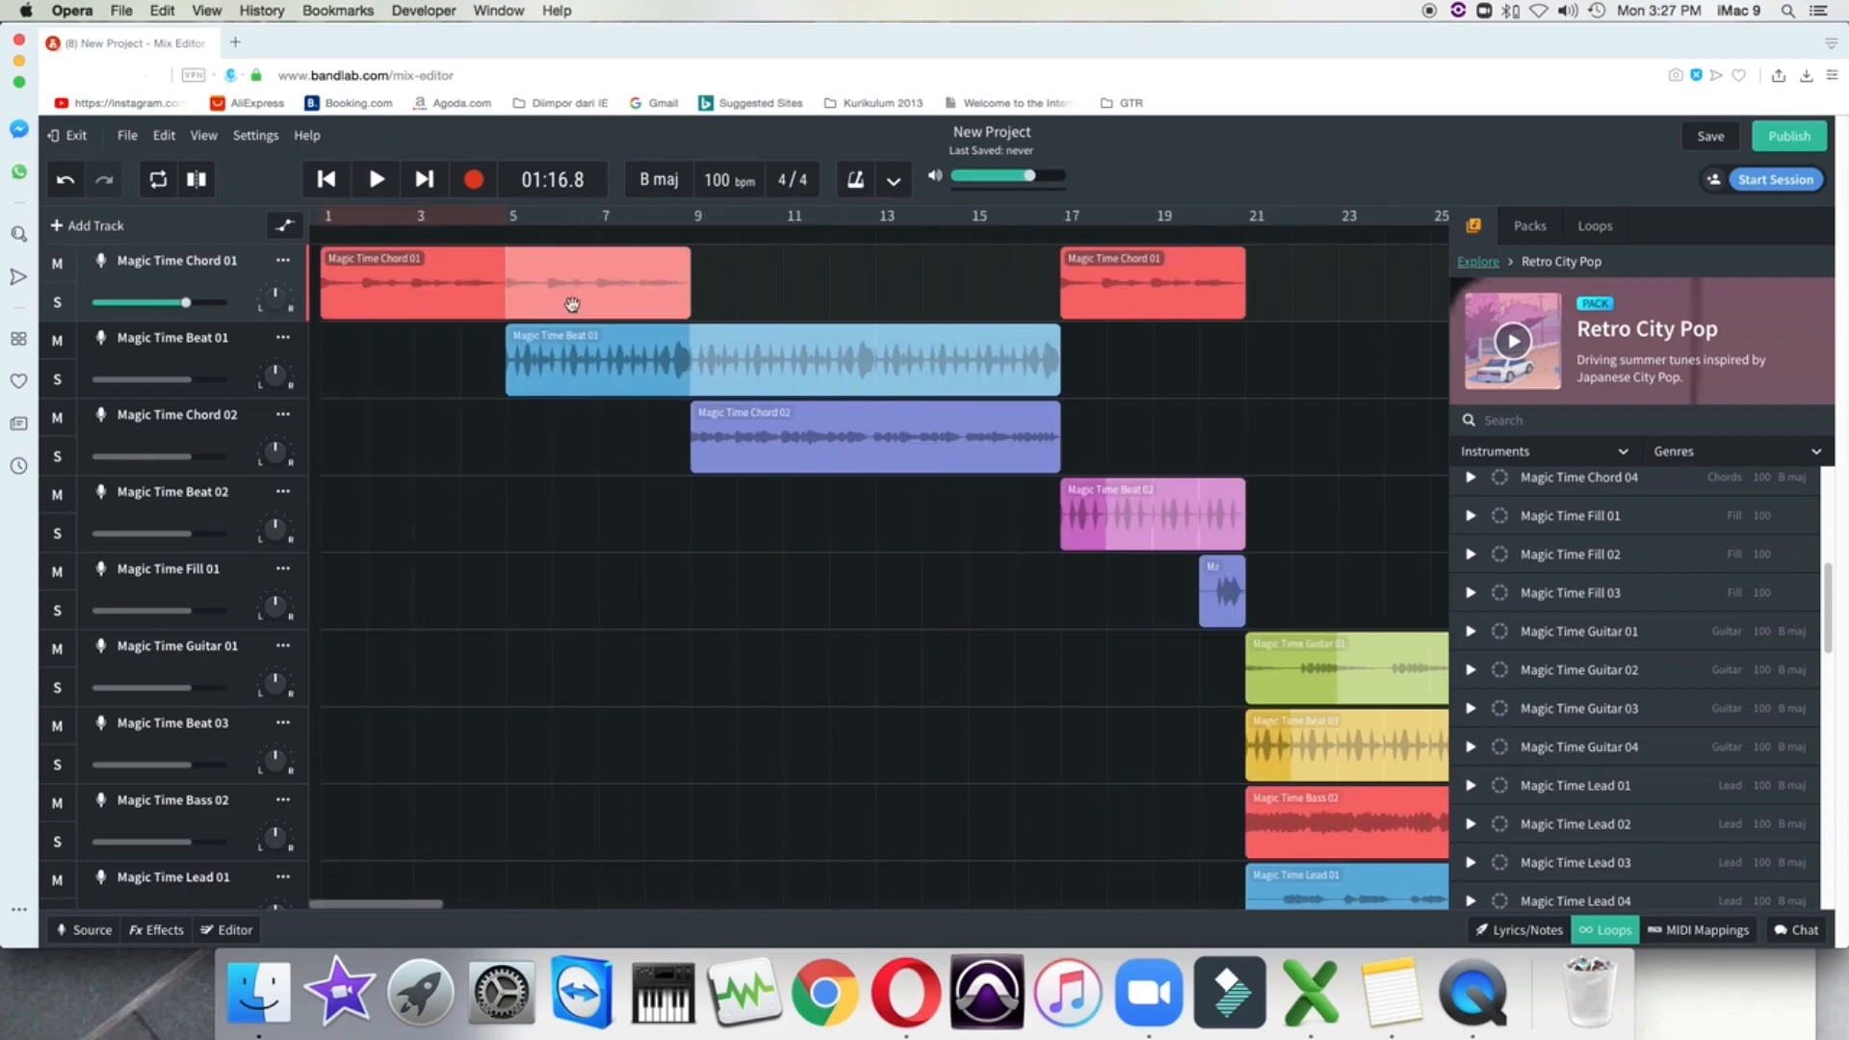
pyautogui.click(634, 364)
pyautogui.rightClick(633, 364)
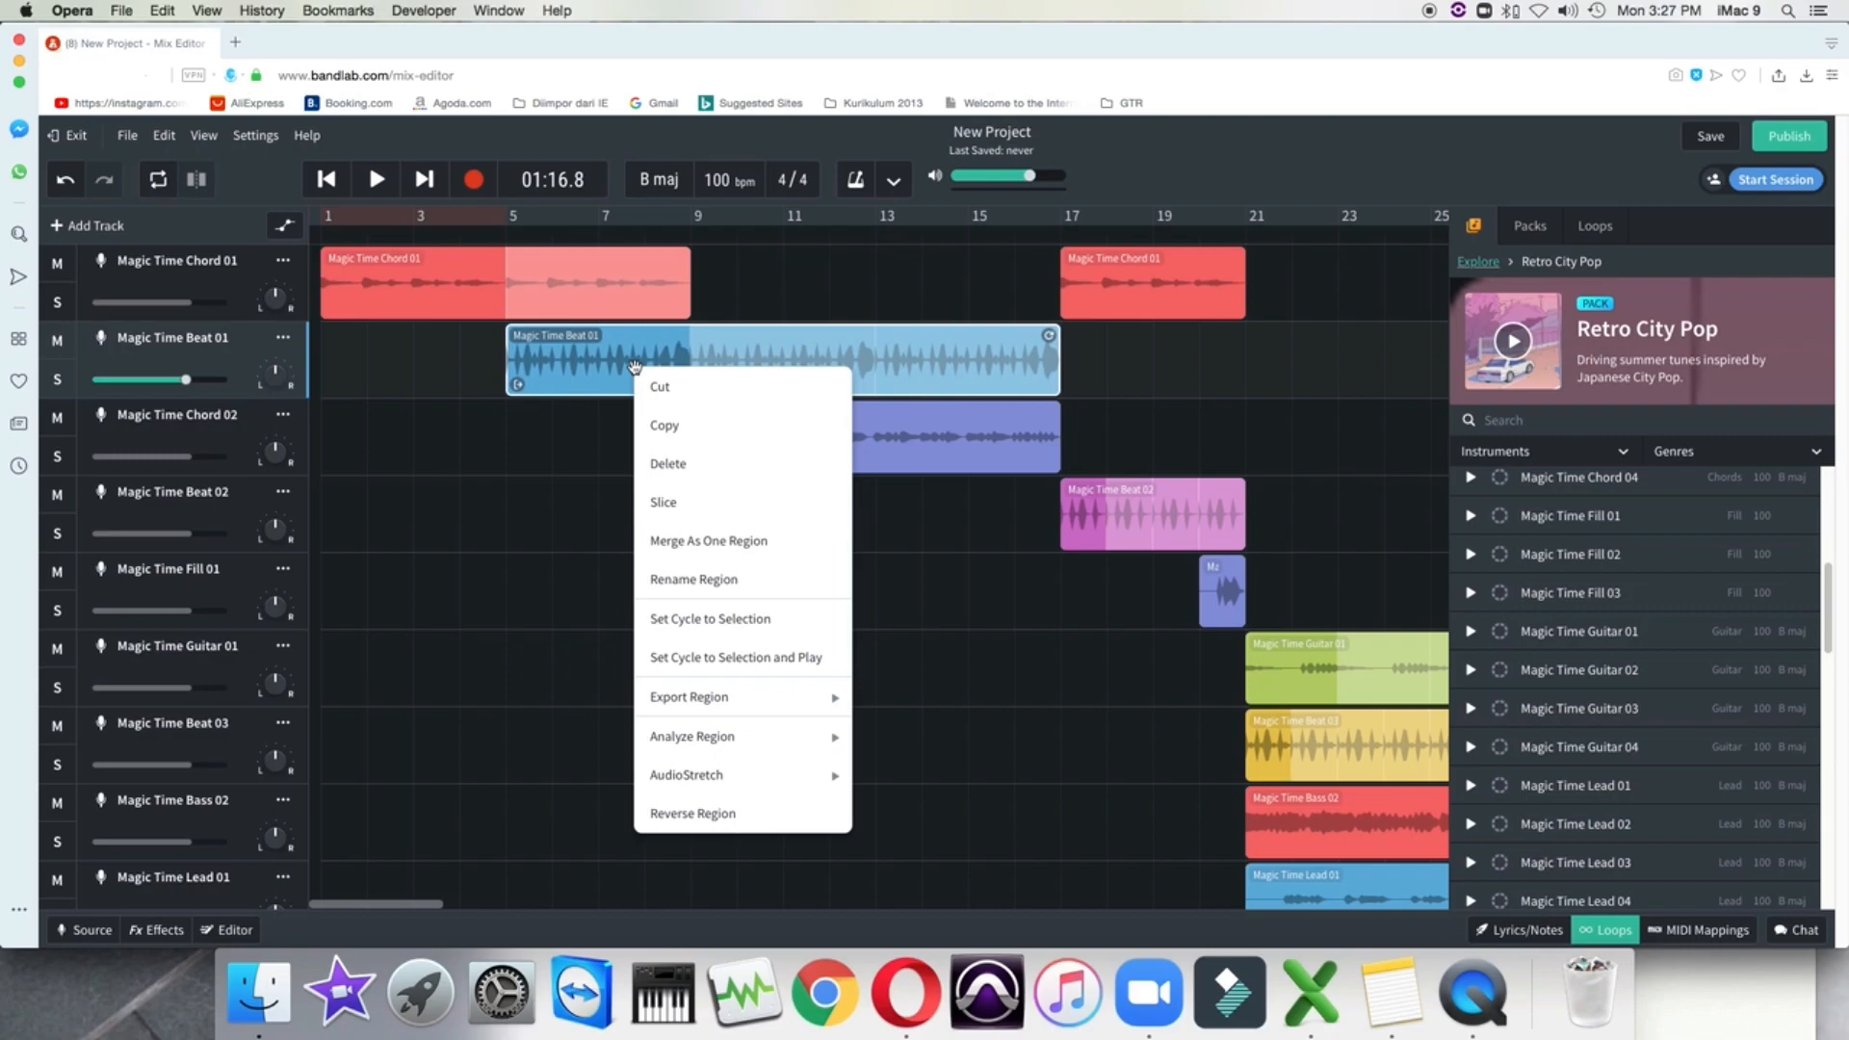
pyautogui.click(673, 433)
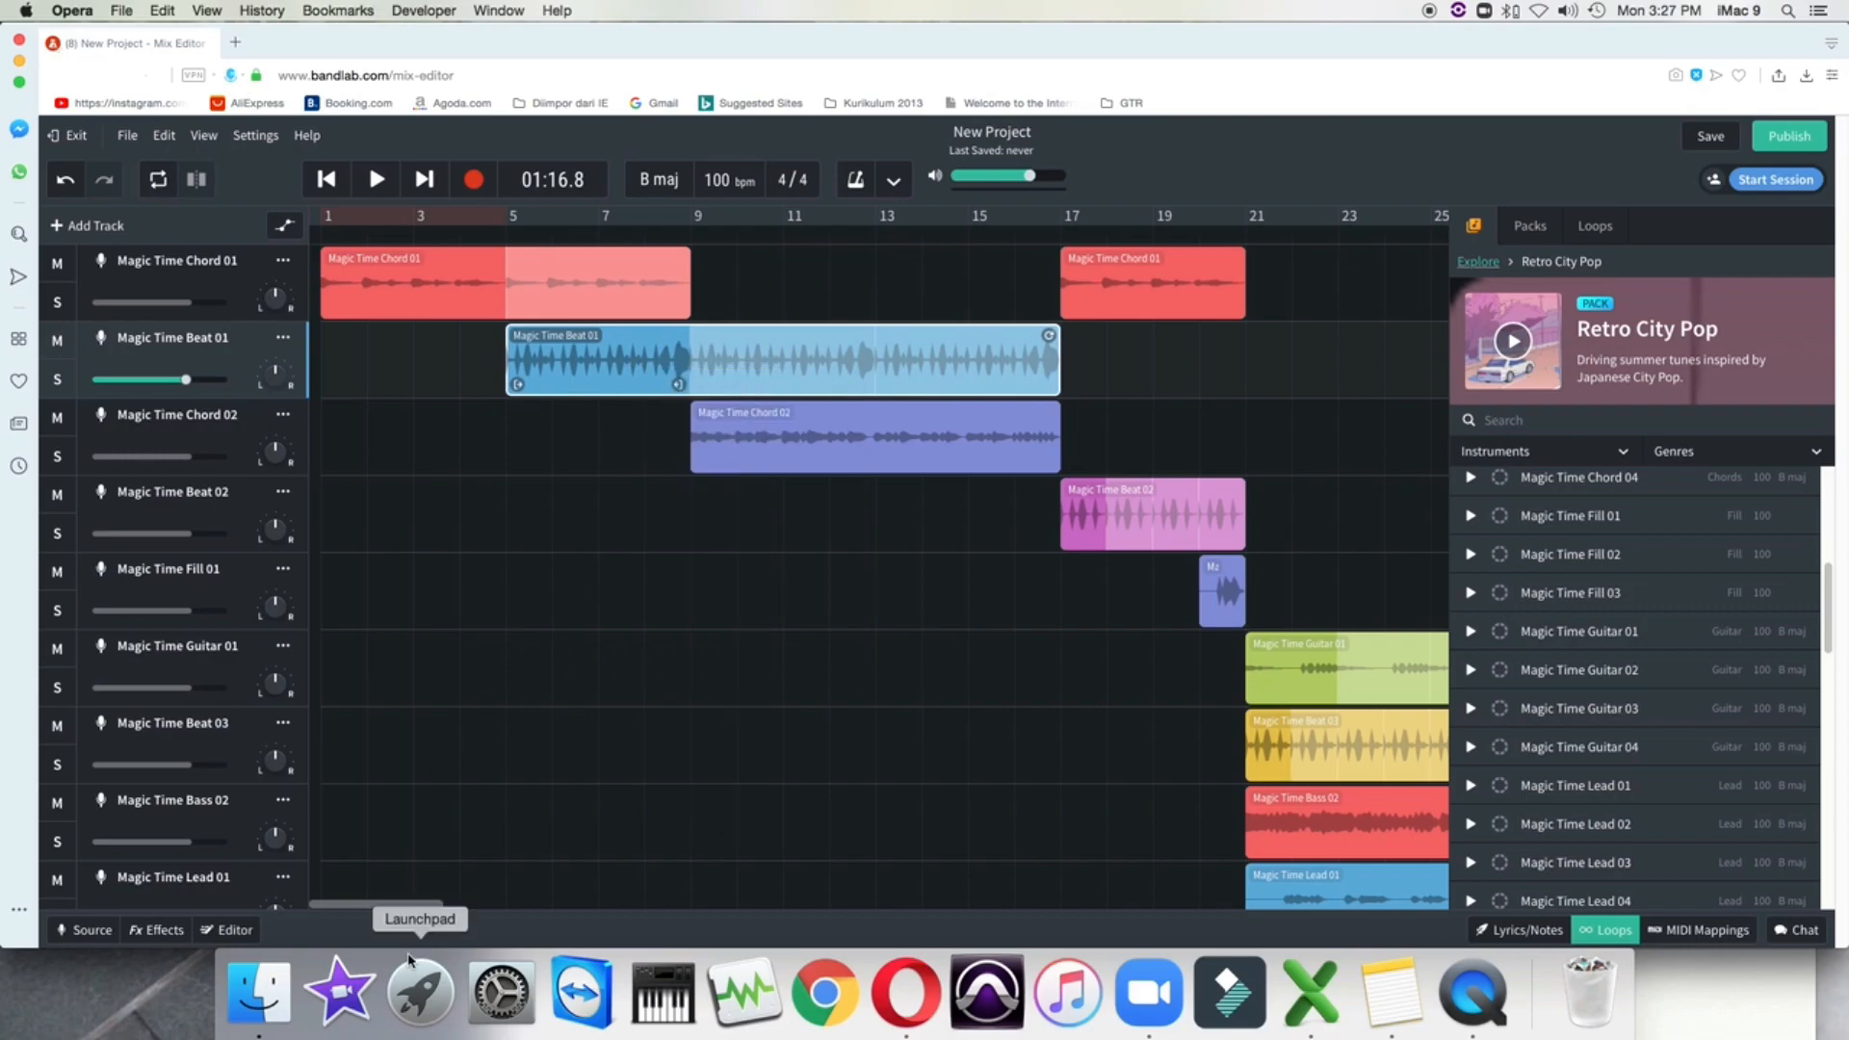
pyautogui.moveTo(407, 909); pyautogui.dragTo(492, 918)
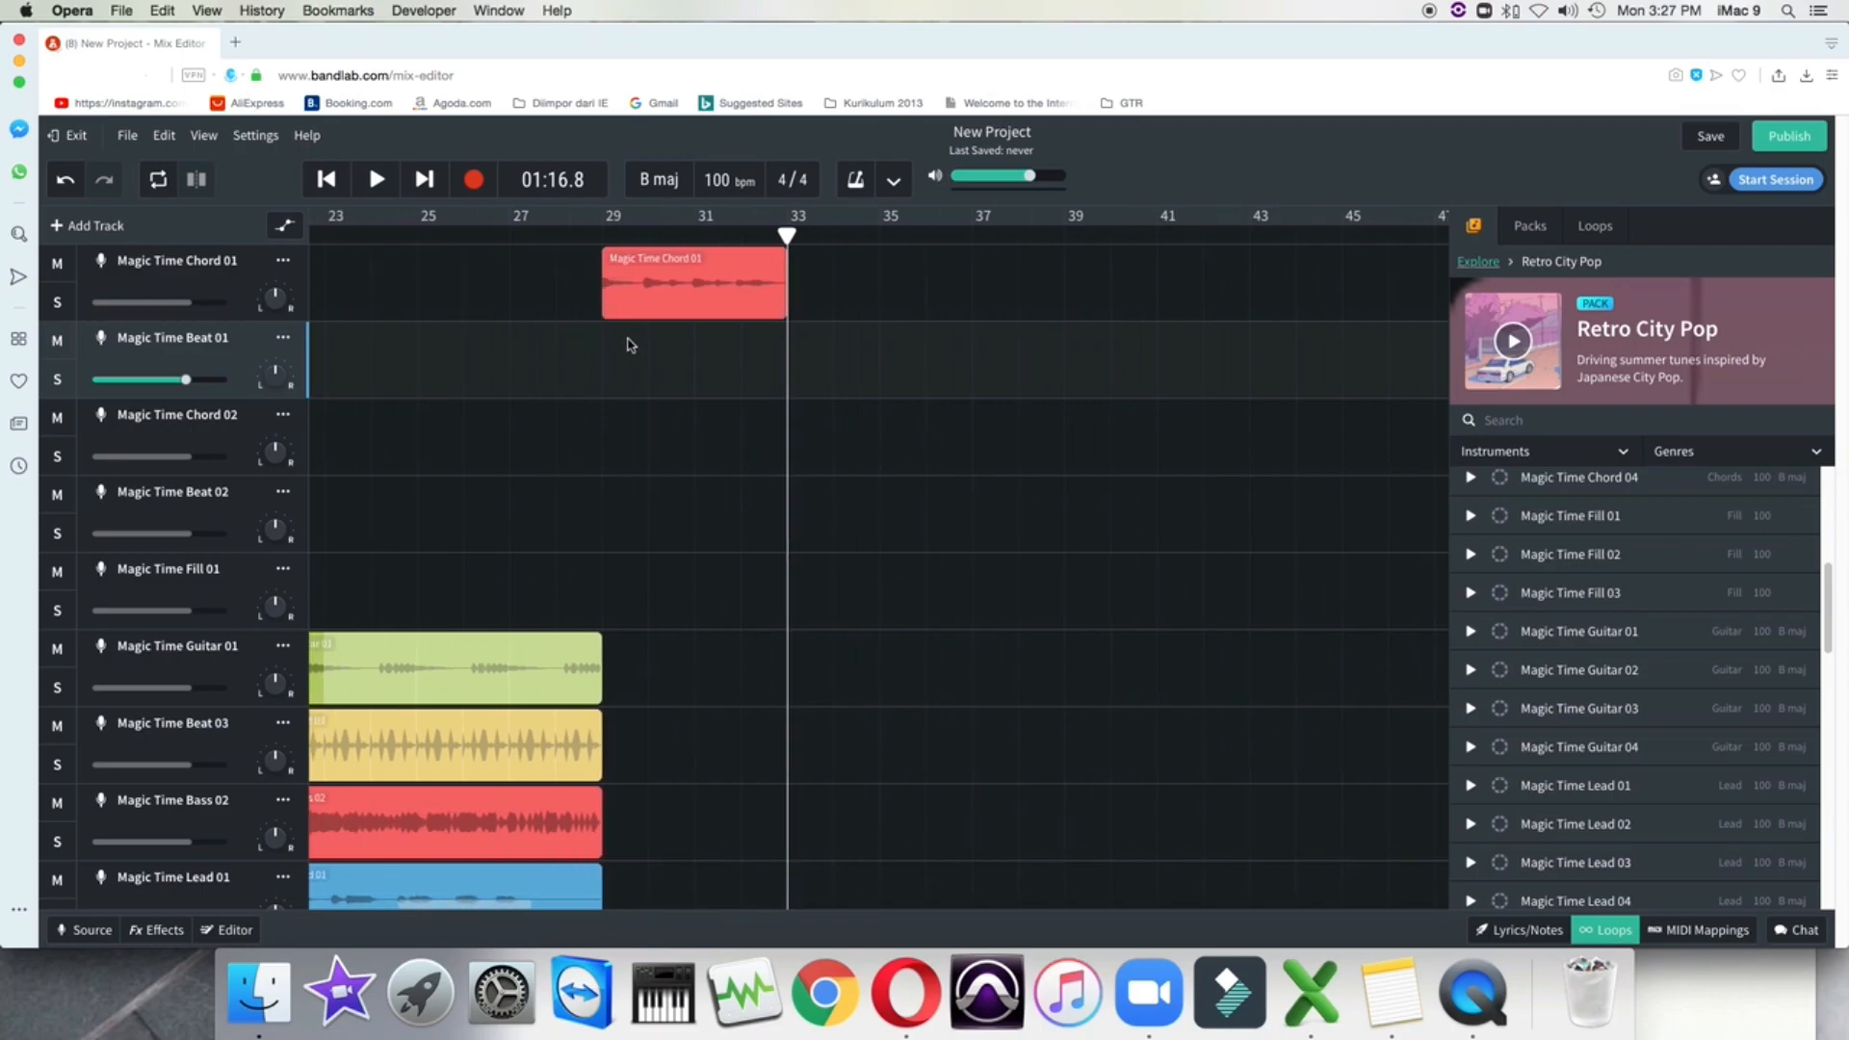
pyautogui.moveTo(787, 235); pyautogui.dragTo(603, 235)
pyautogui.rightClick(619, 369)
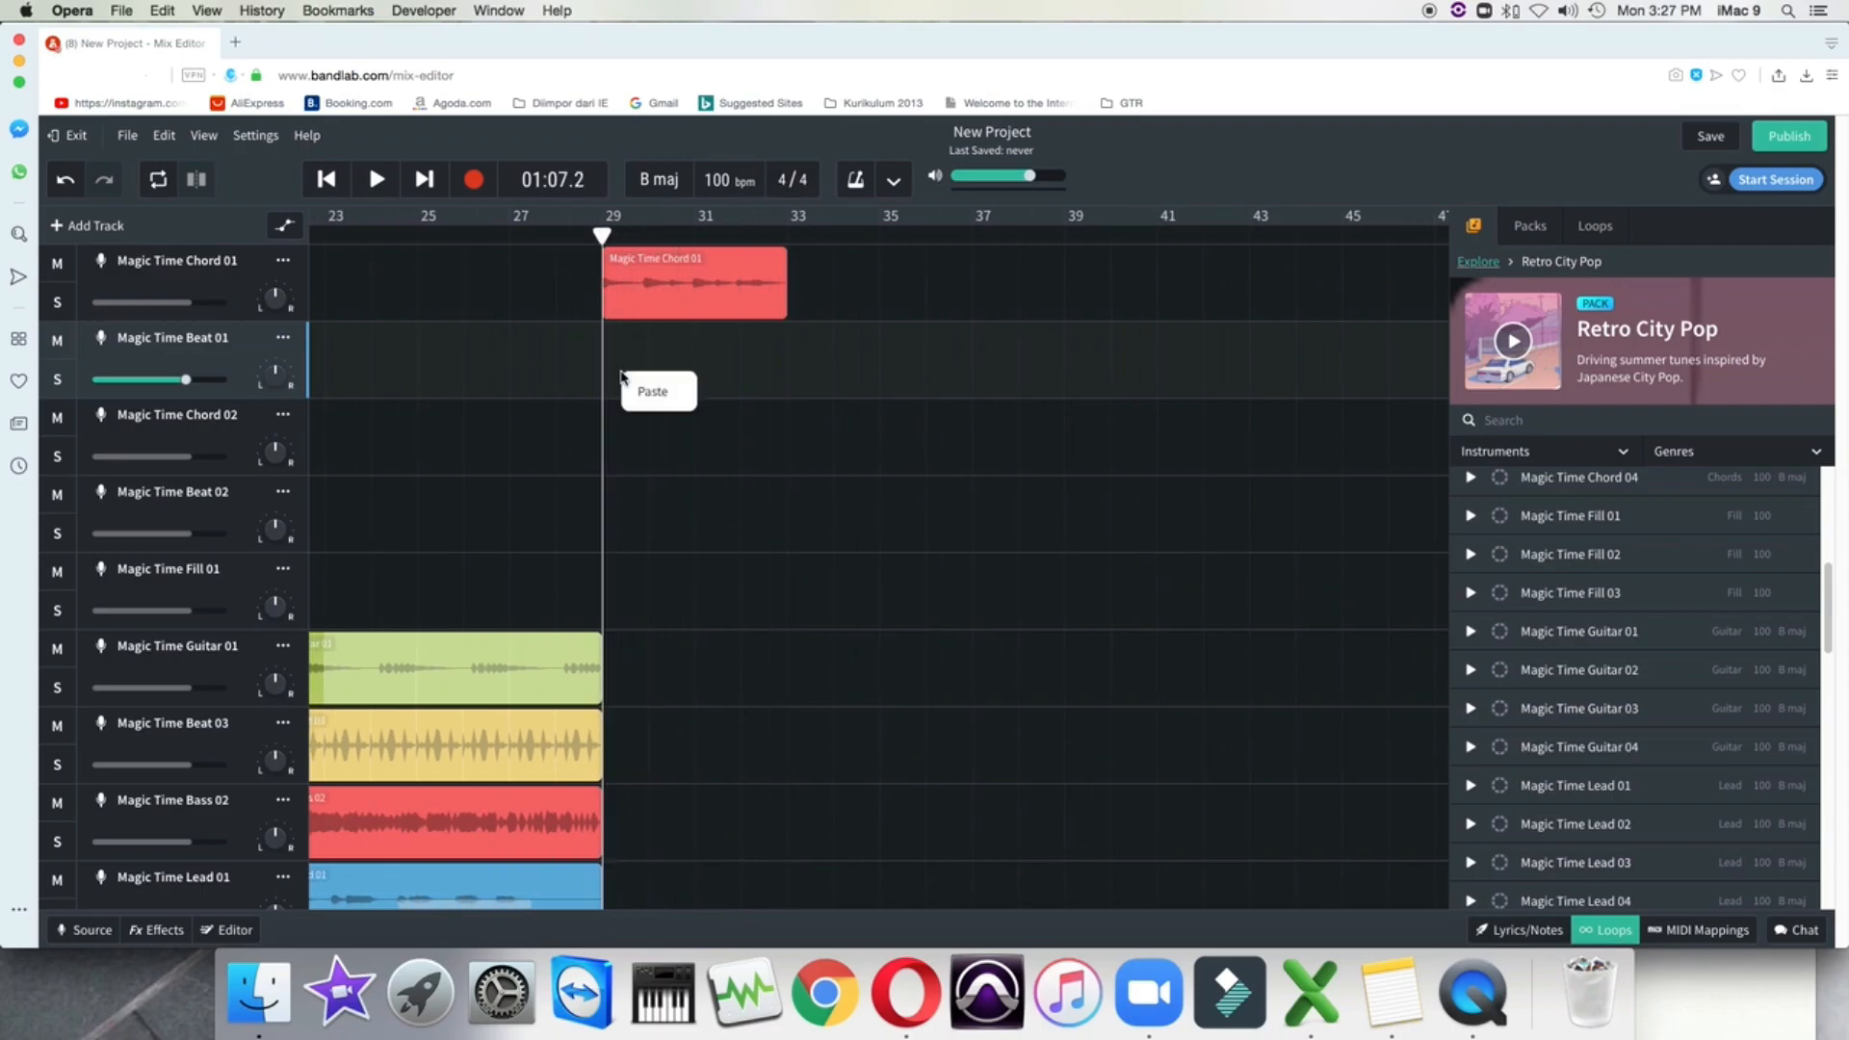
pyautogui.click(658, 400)
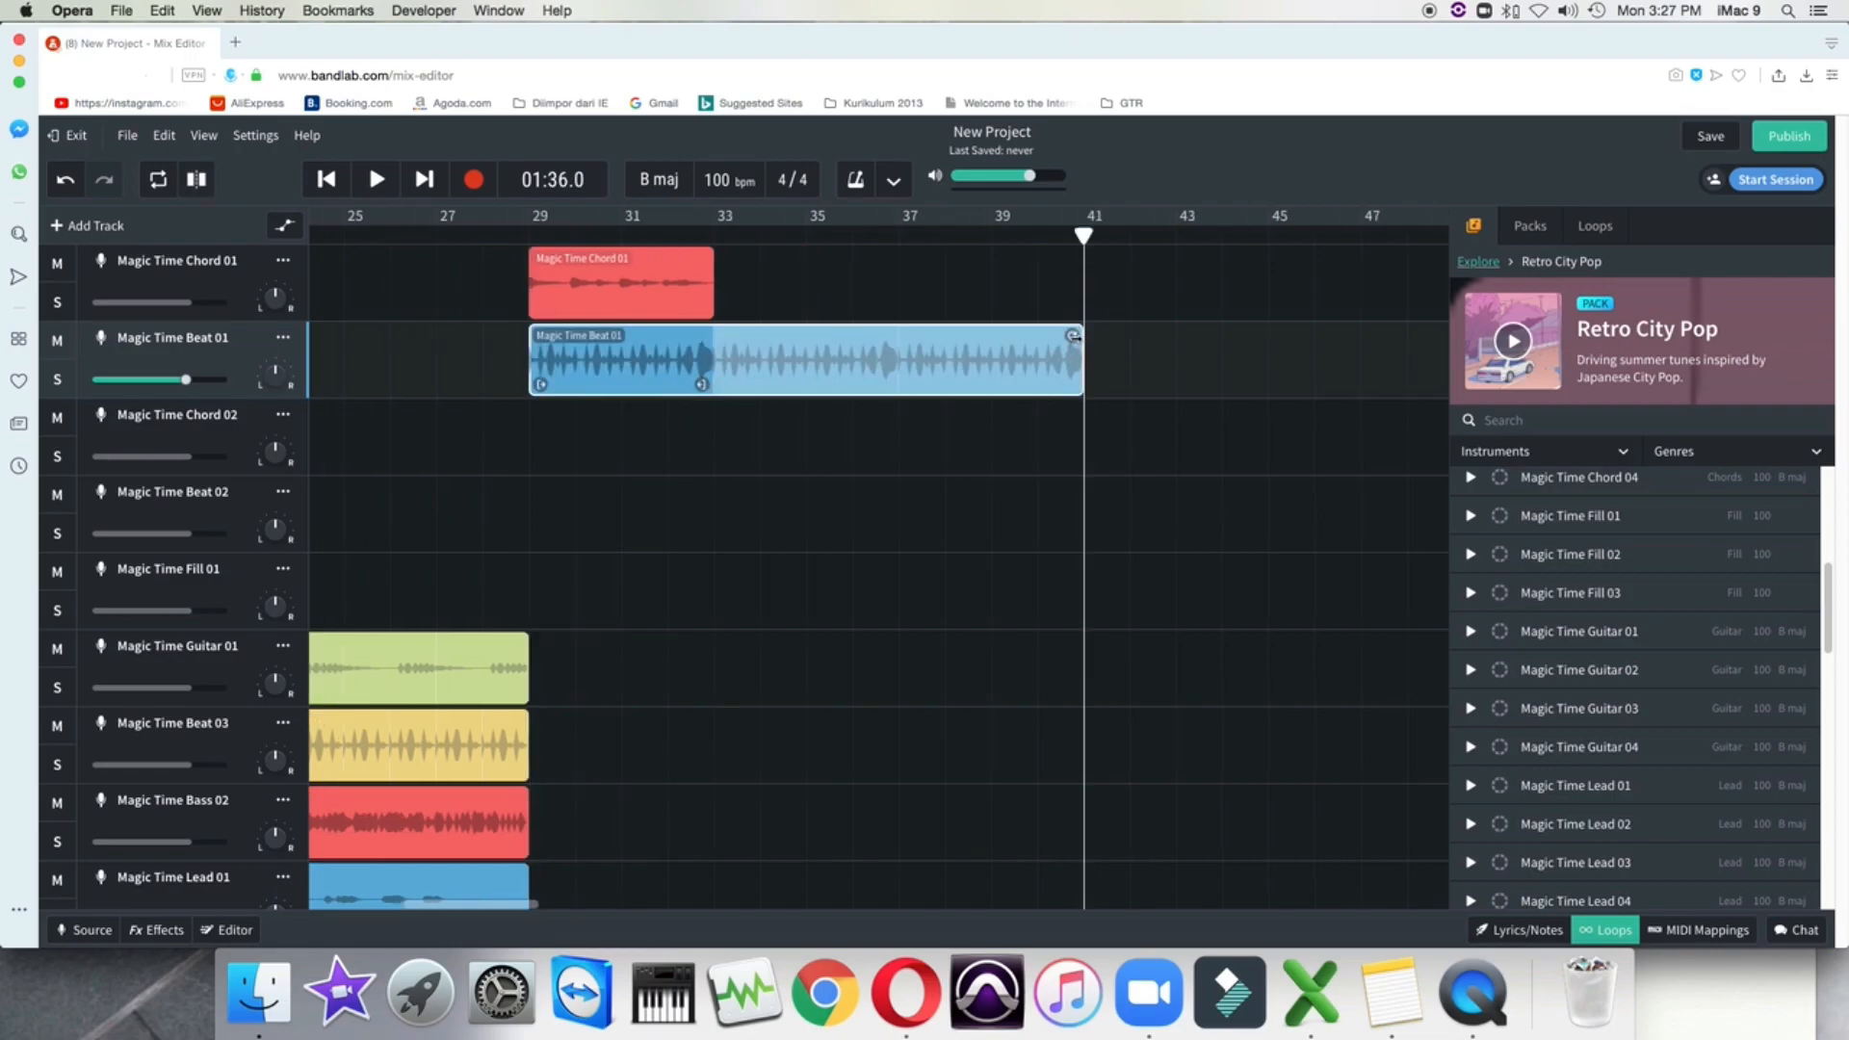
pyautogui.moveTo(1074, 335); pyautogui.dragTo(708, 315)
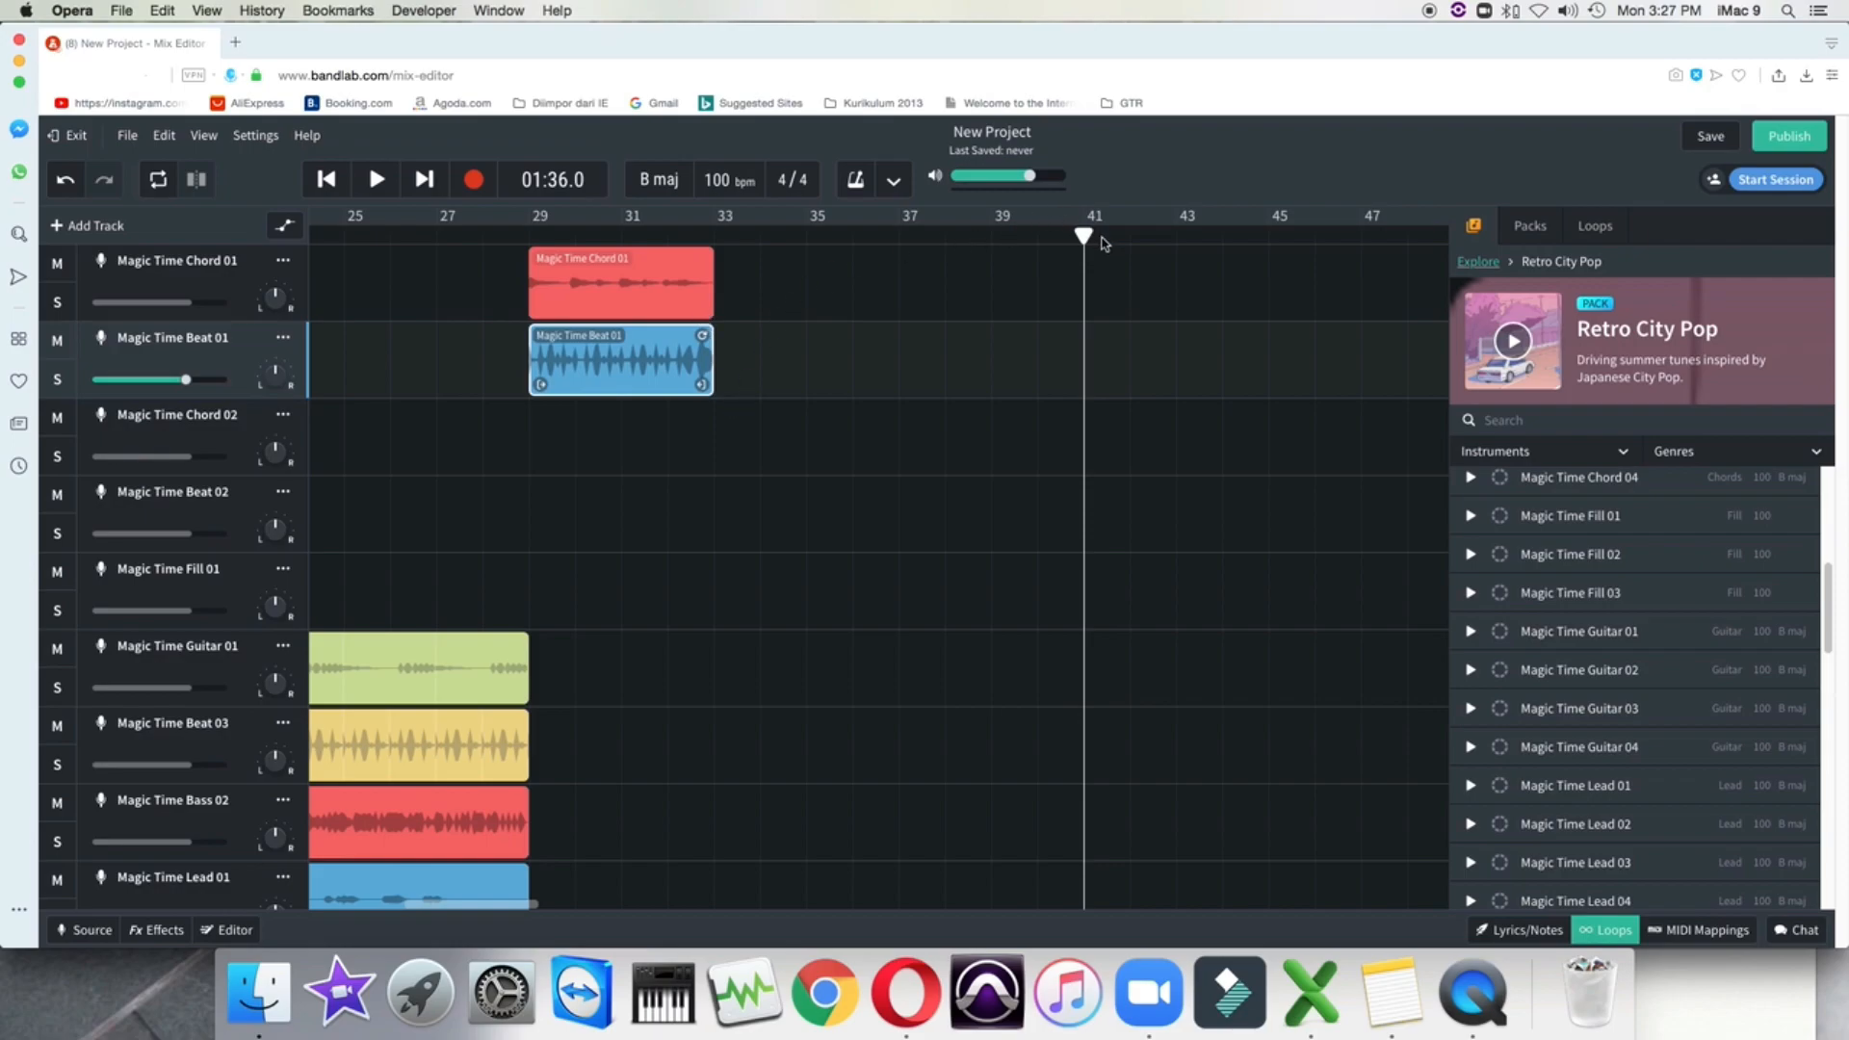
# Play back the arrangement from shortly before bar 29 to check the transition into the pasted chord and beat regions
pyautogui.moveTo(1084, 235); pyautogui.dragTo(401, 235)
pyautogui.moveTo(294, 258); pyautogui.dragTo(471, 353)
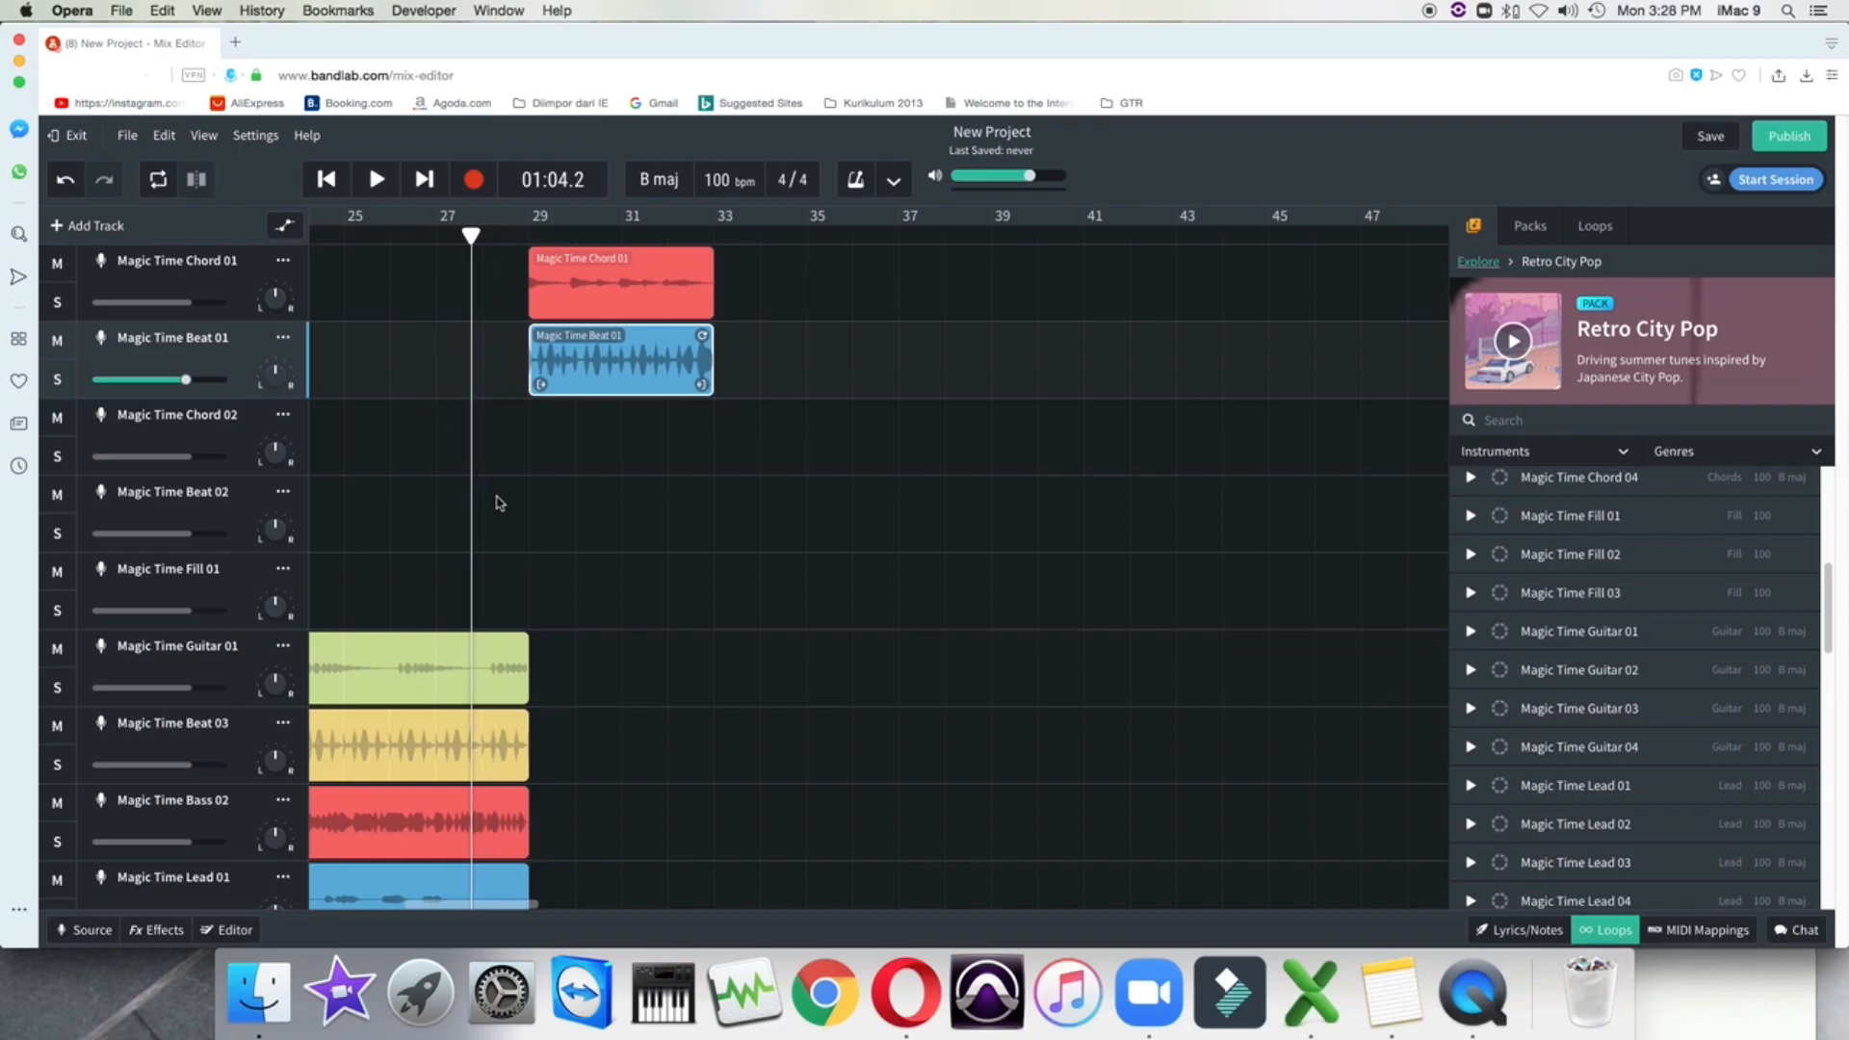
pyautogui.press('space')
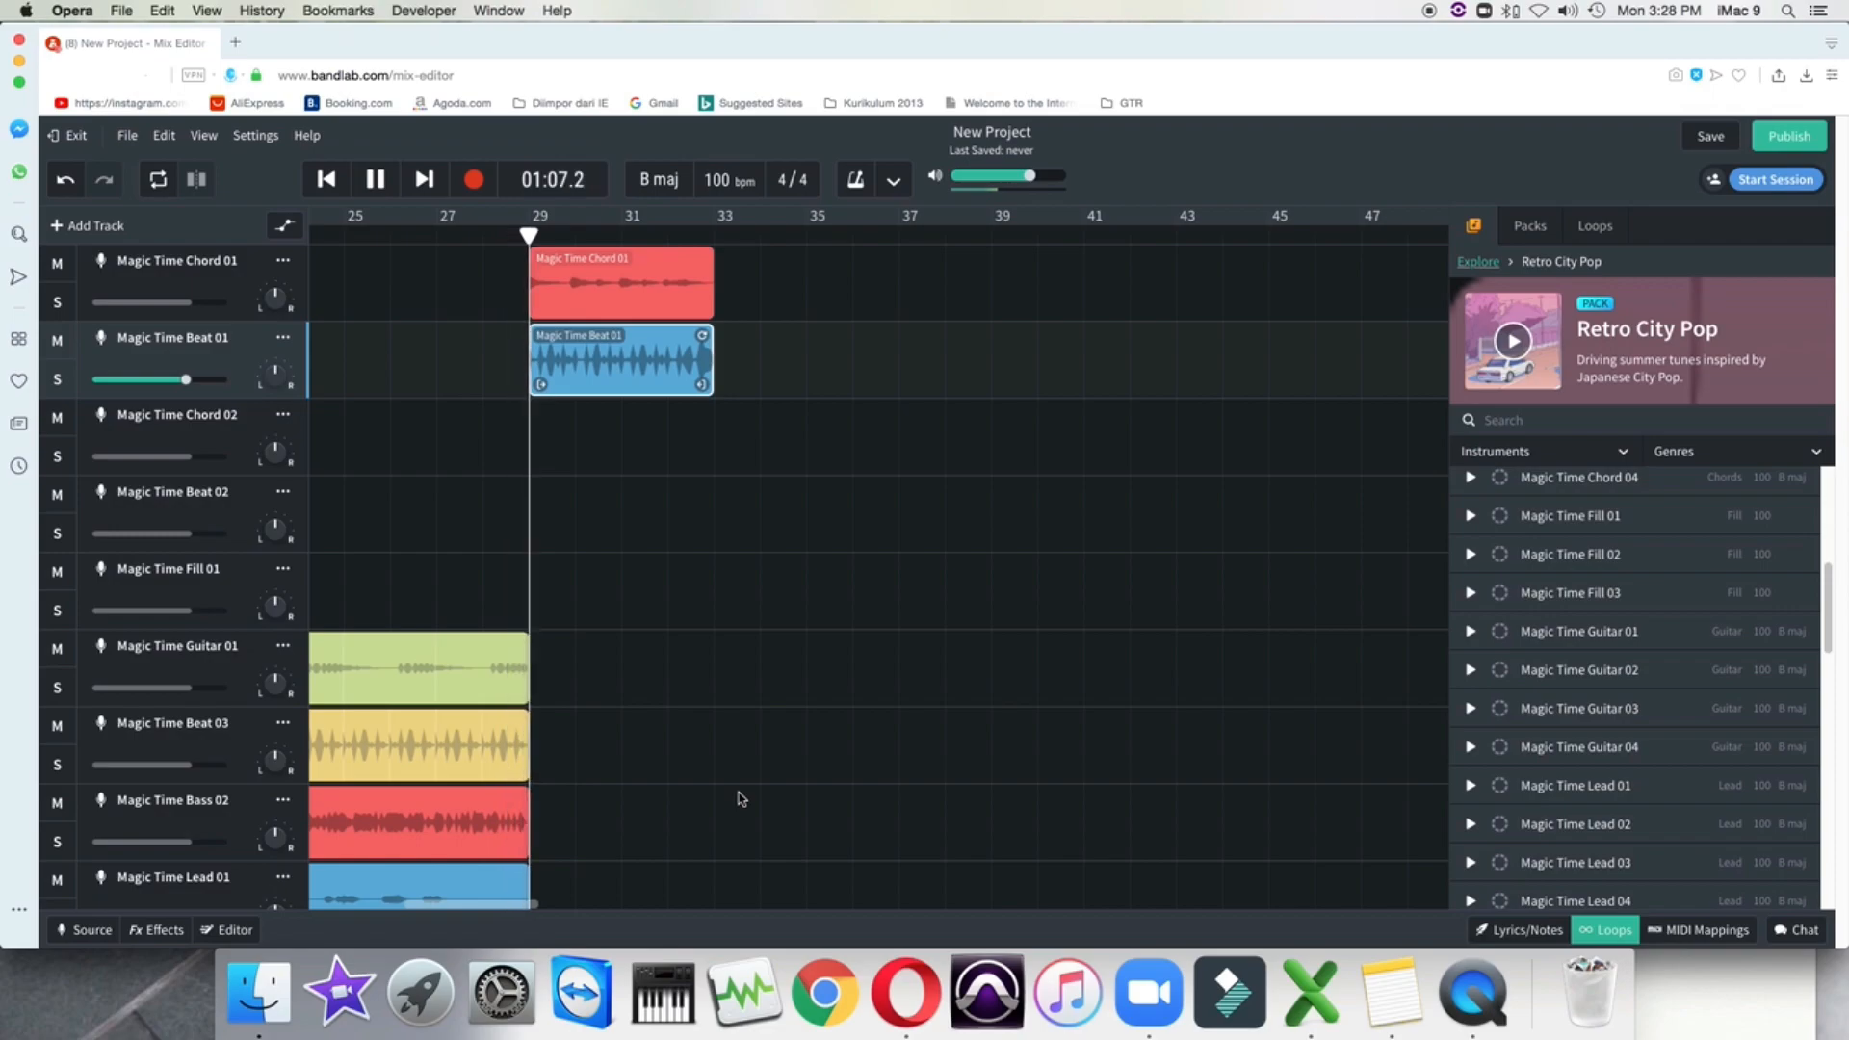
pyautogui.moveTo(486, 905); pyautogui.dragTo(428, 906)
pyautogui.press('space')
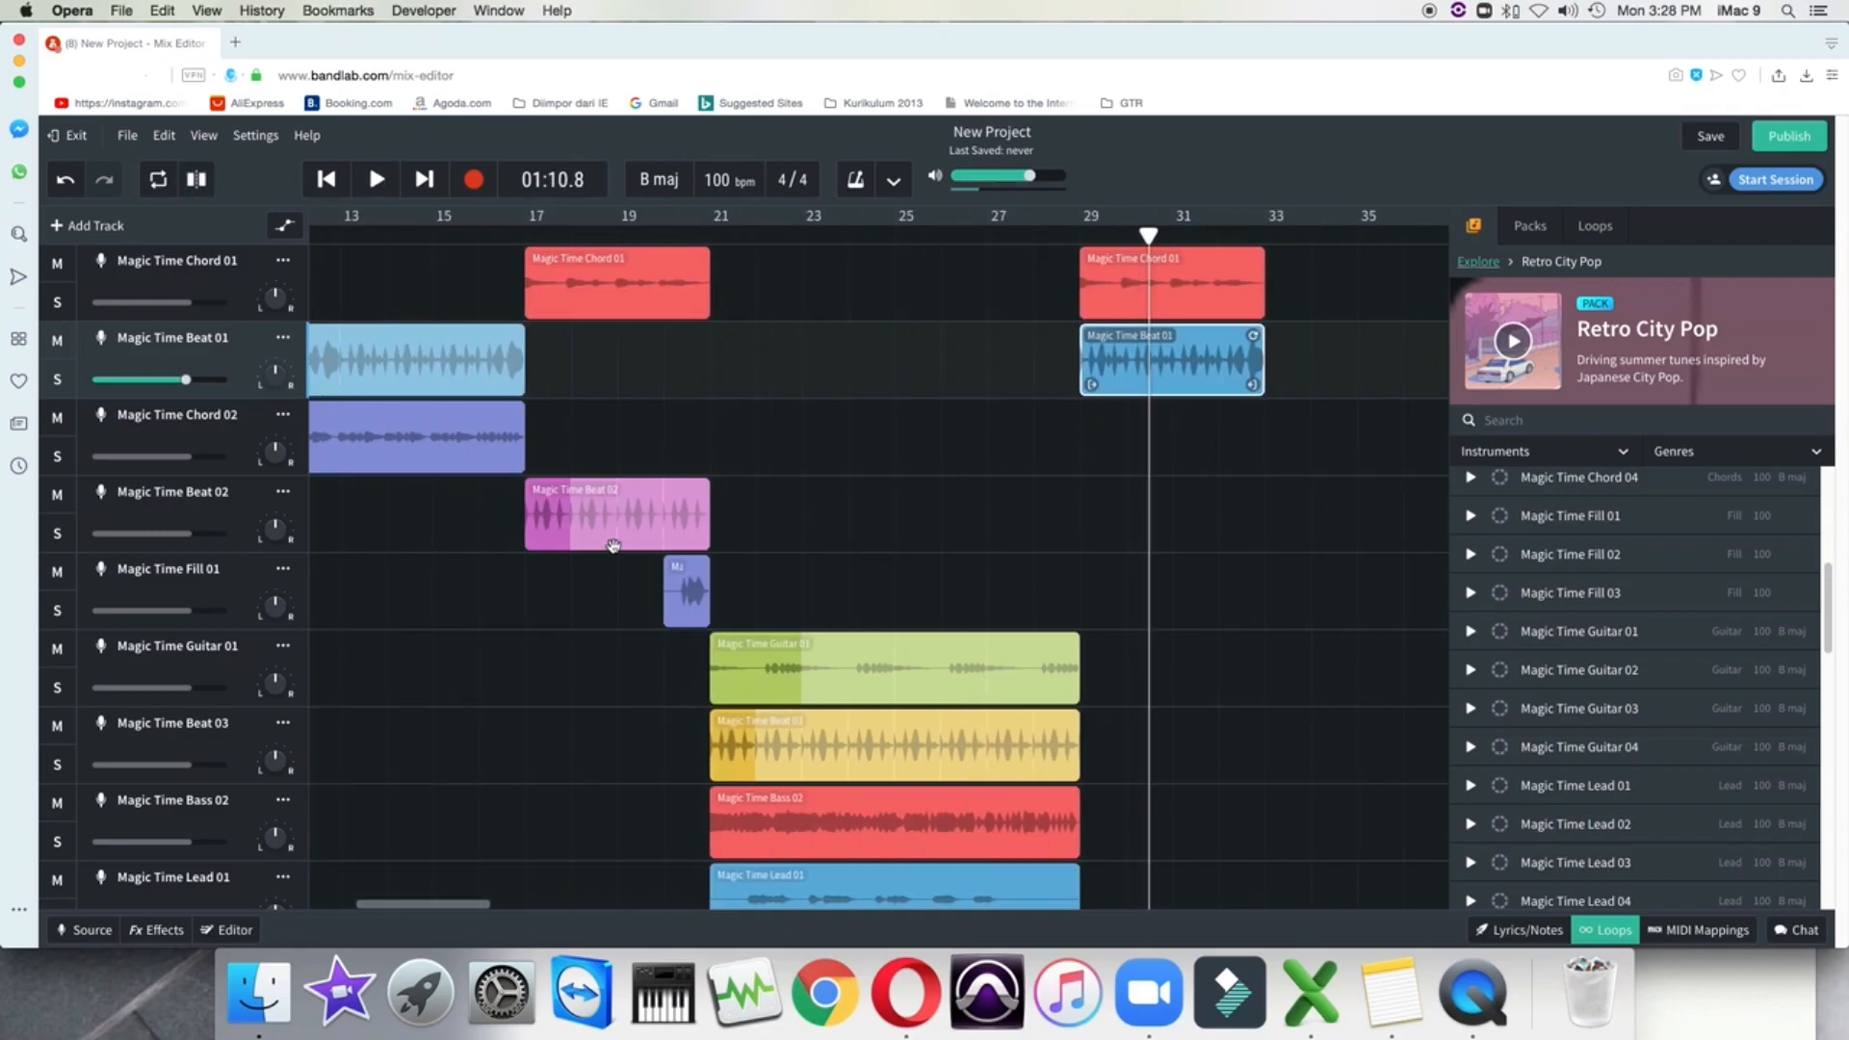
# Paste a copy of the Magic Time Fill 01 region on its track, align it to end at bar 29 and play back the transition
pyautogui.click(694, 592)
pyautogui.rightClick(694, 592)
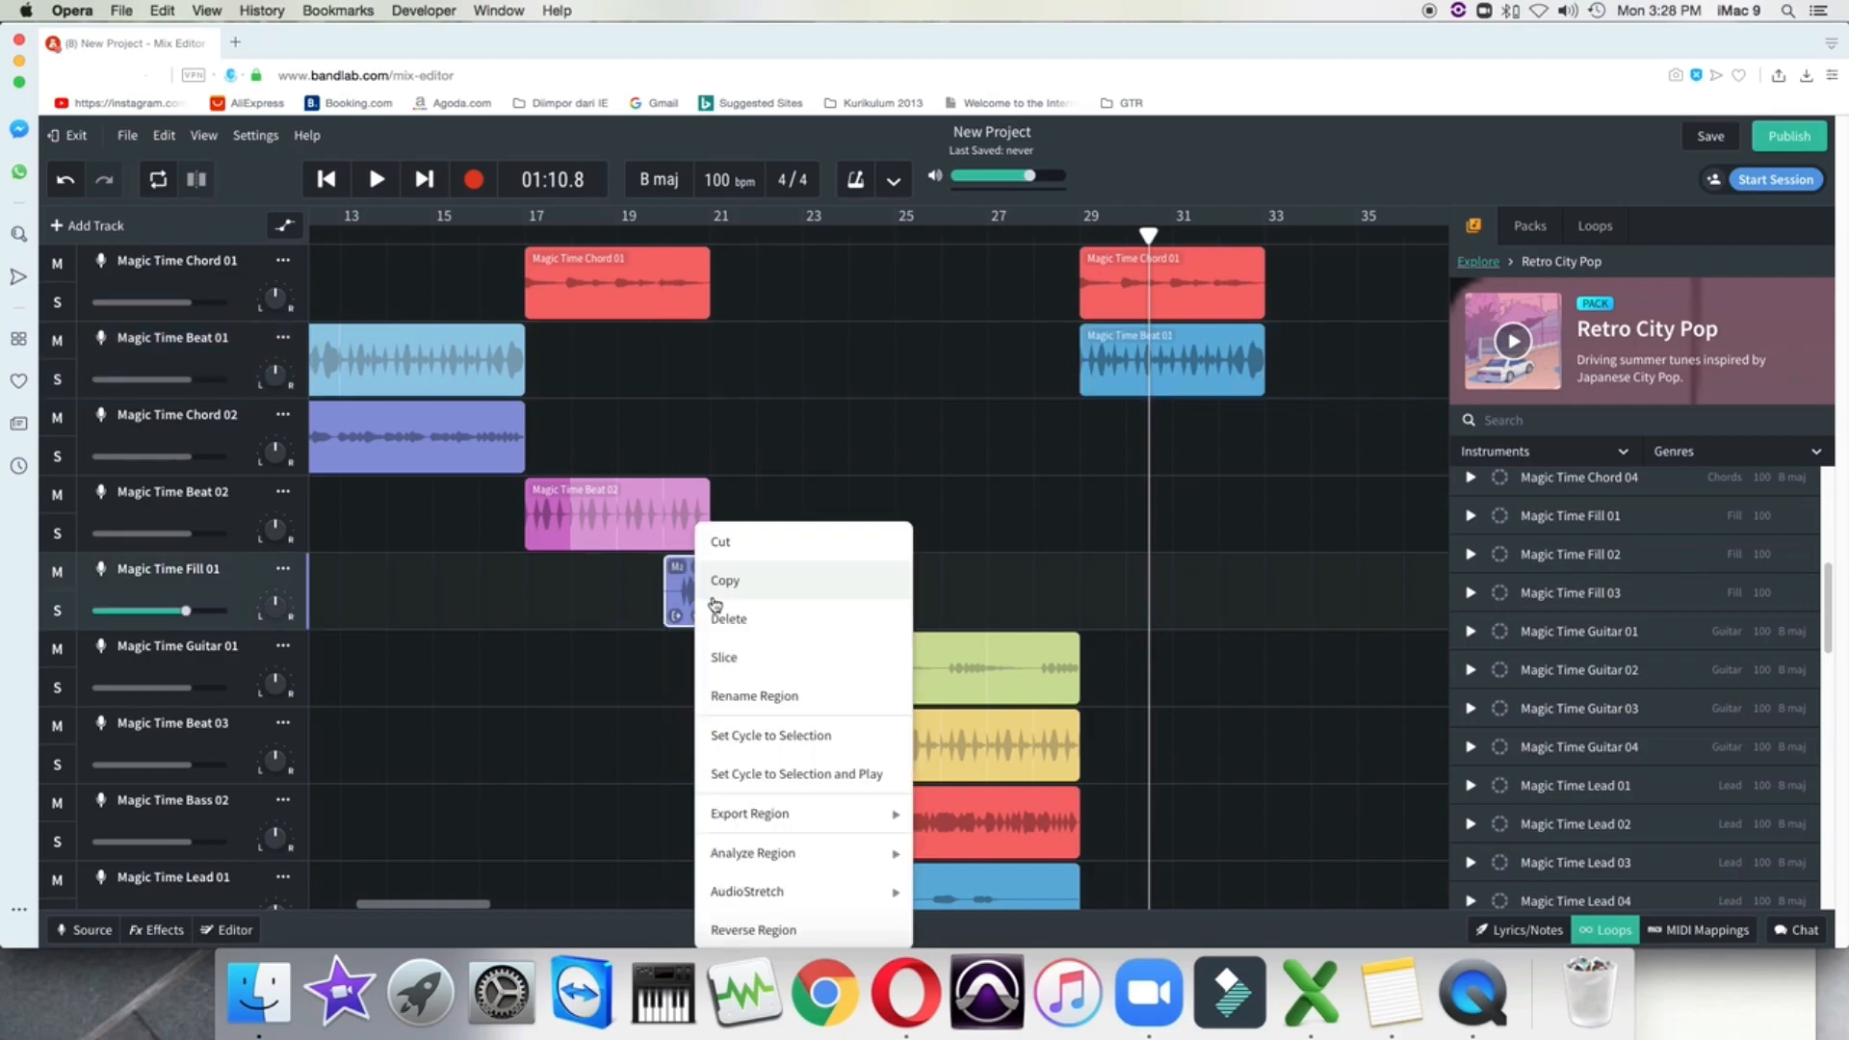
pyautogui.click(727, 581)
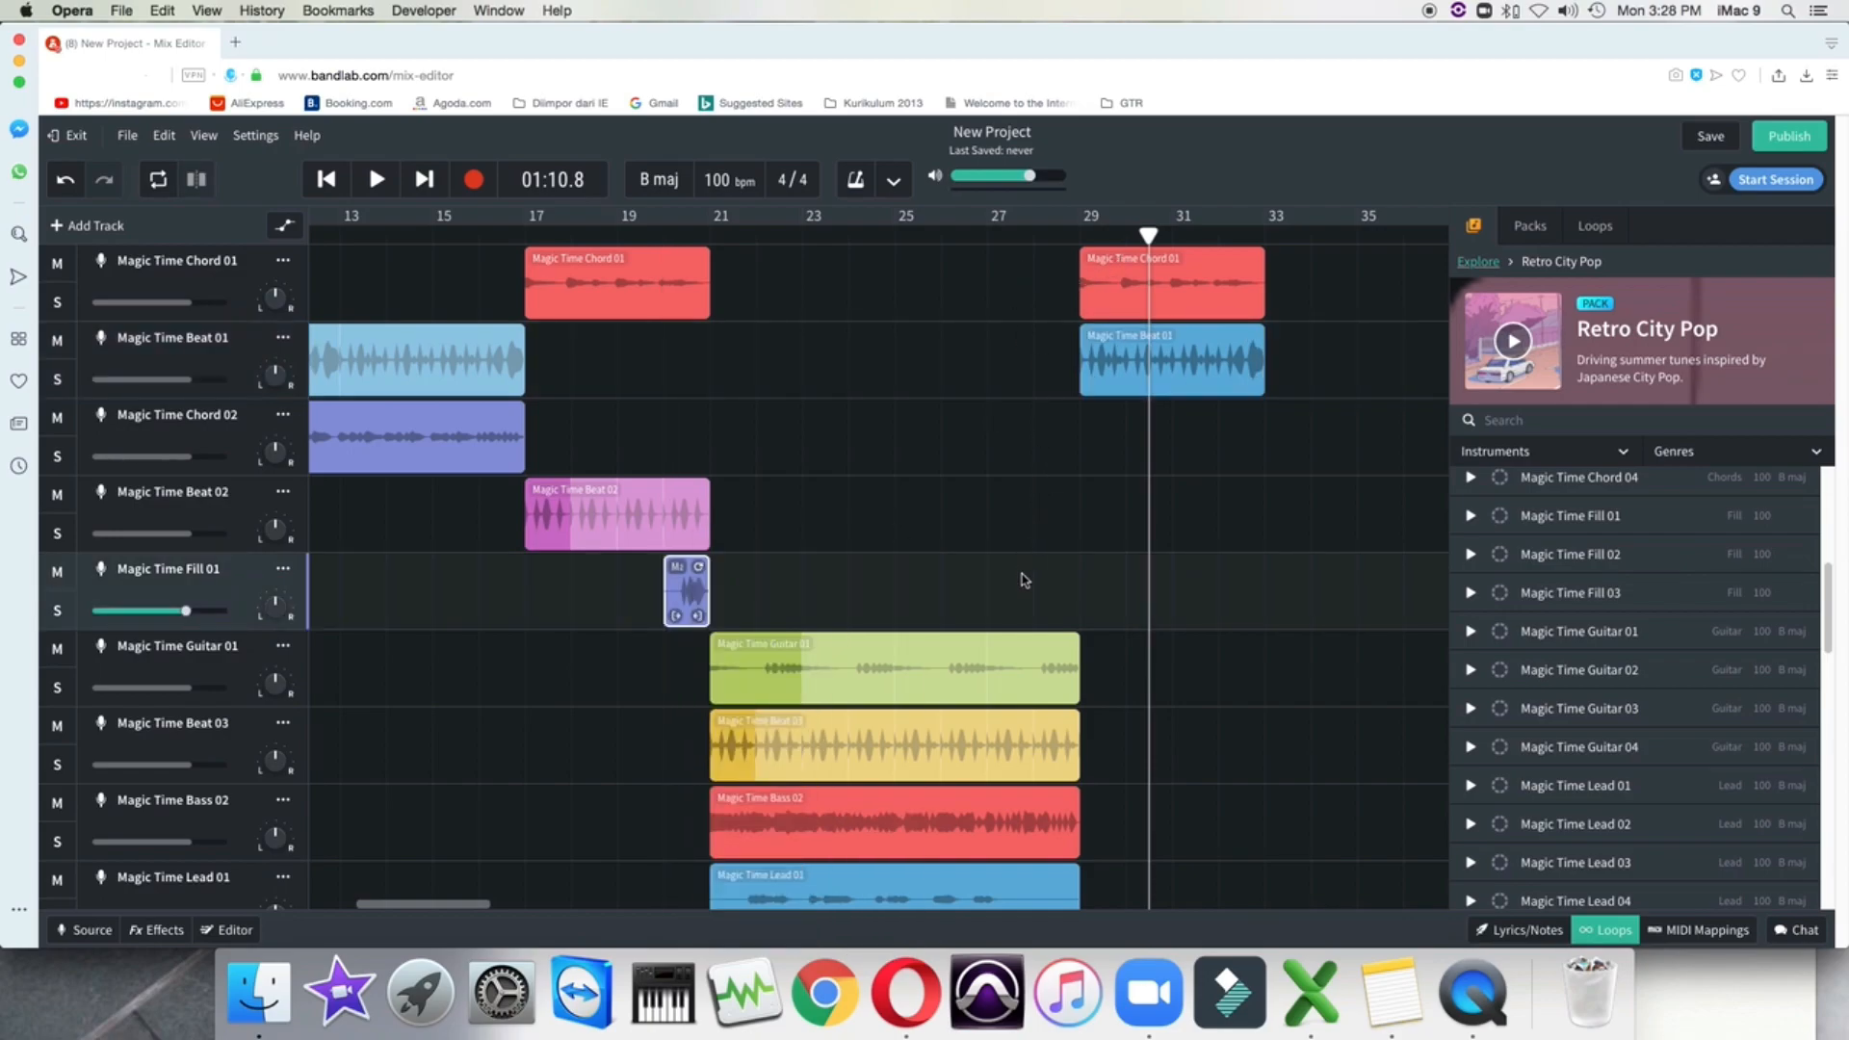
pyautogui.moveTo(1150, 236); pyautogui.dragTo(1027, 235)
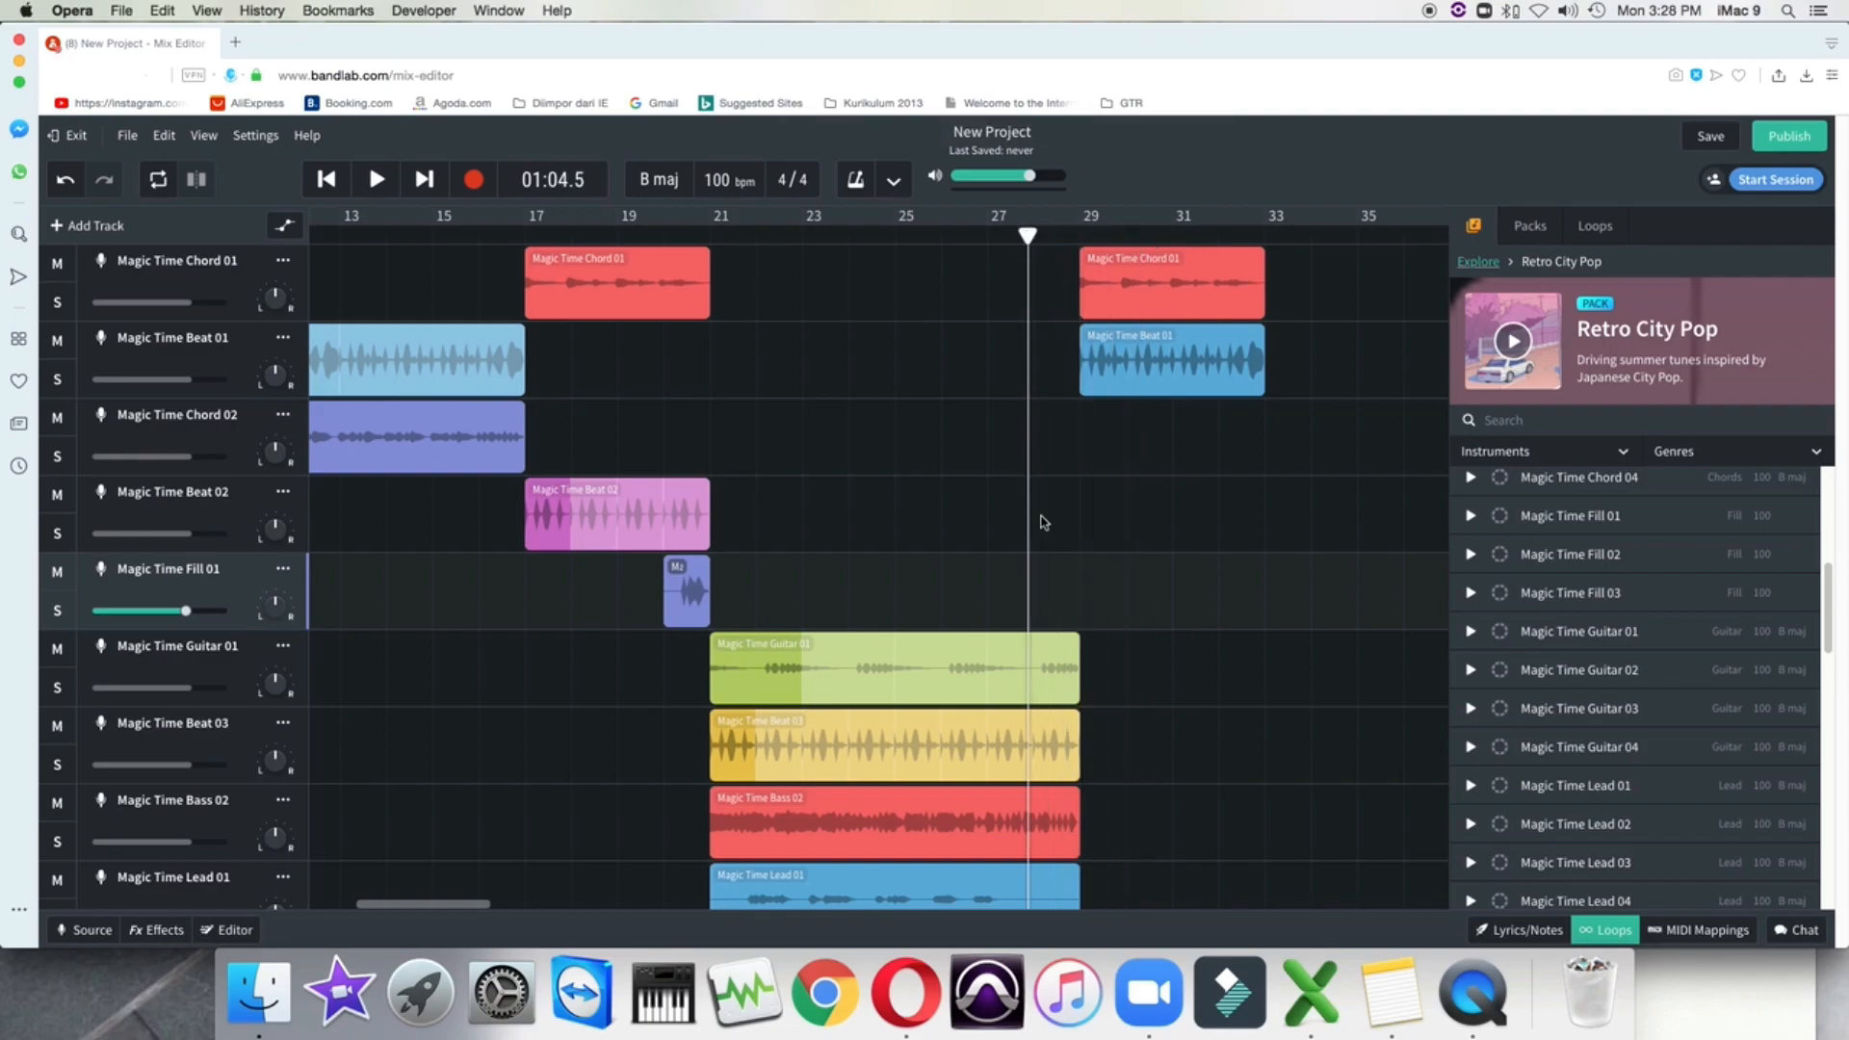
pyautogui.rightClick(1040, 584)
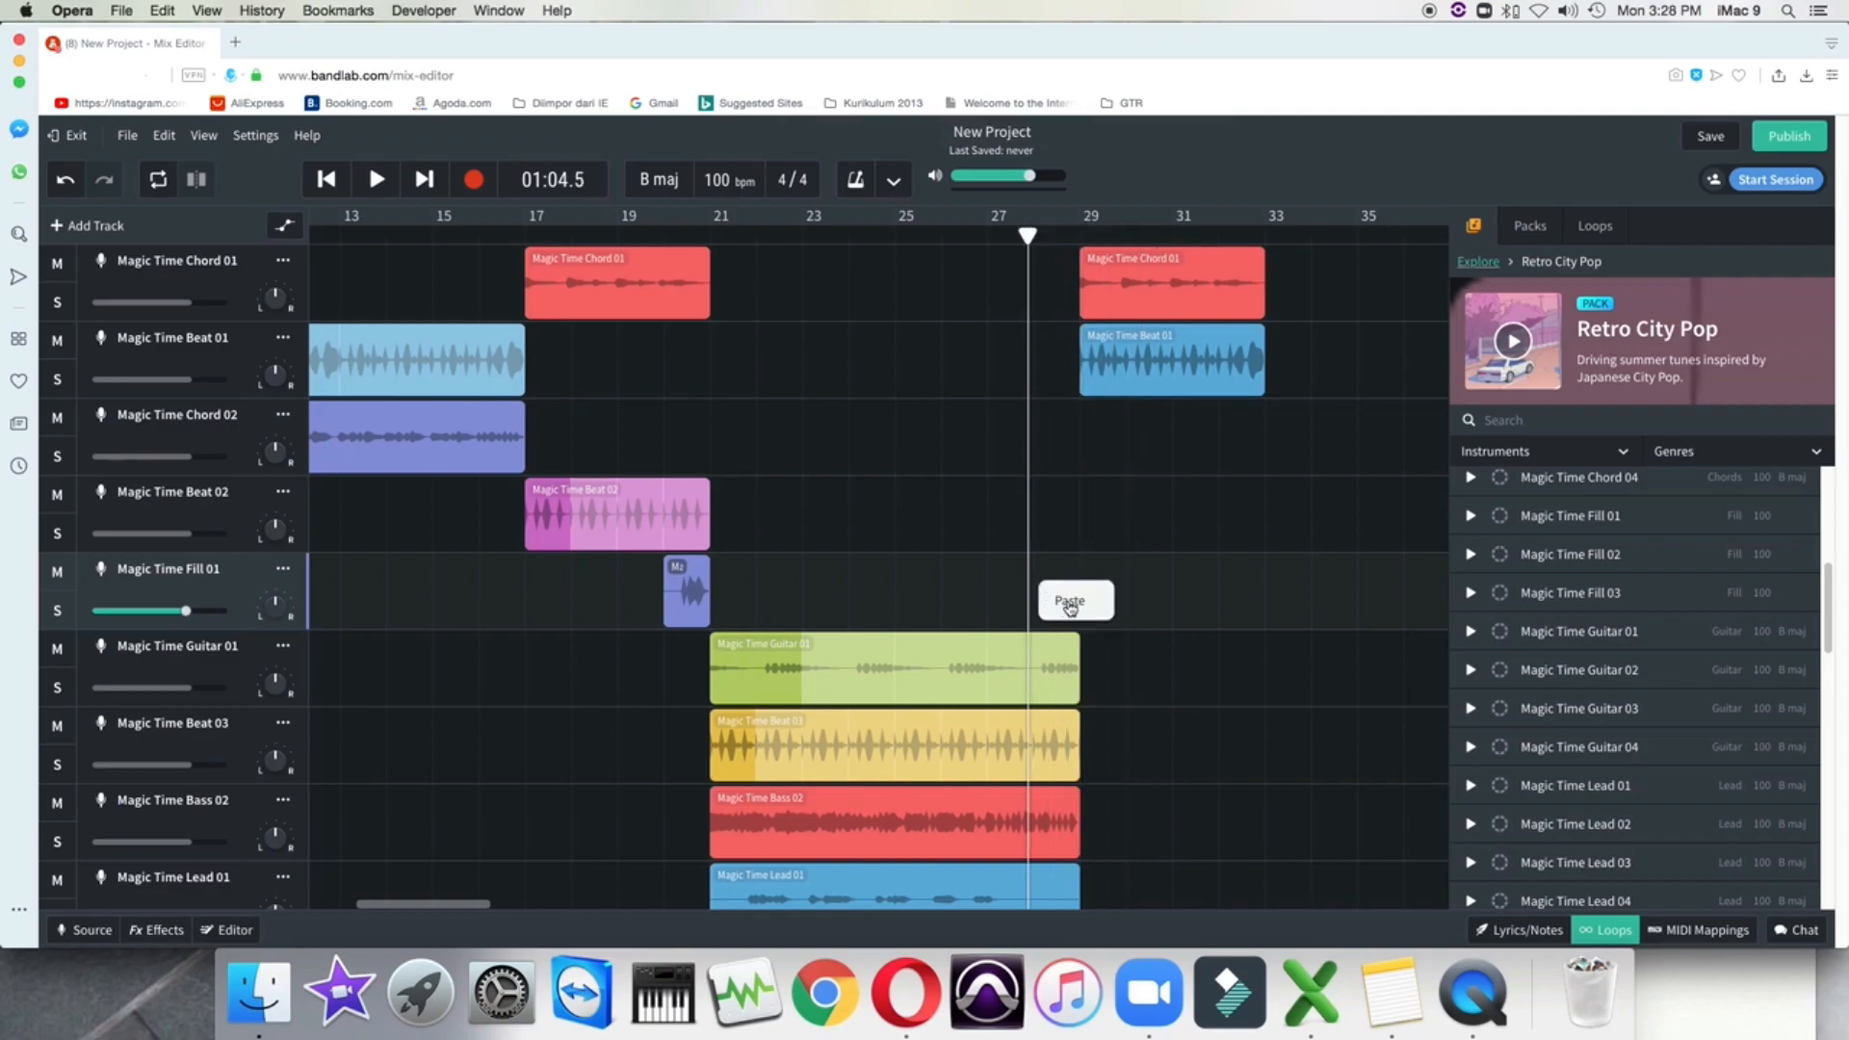
pyautogui.click(1069, 602)
pyautogui.moveTo(1078, 233); pyautogui.dragTo(961, 235)
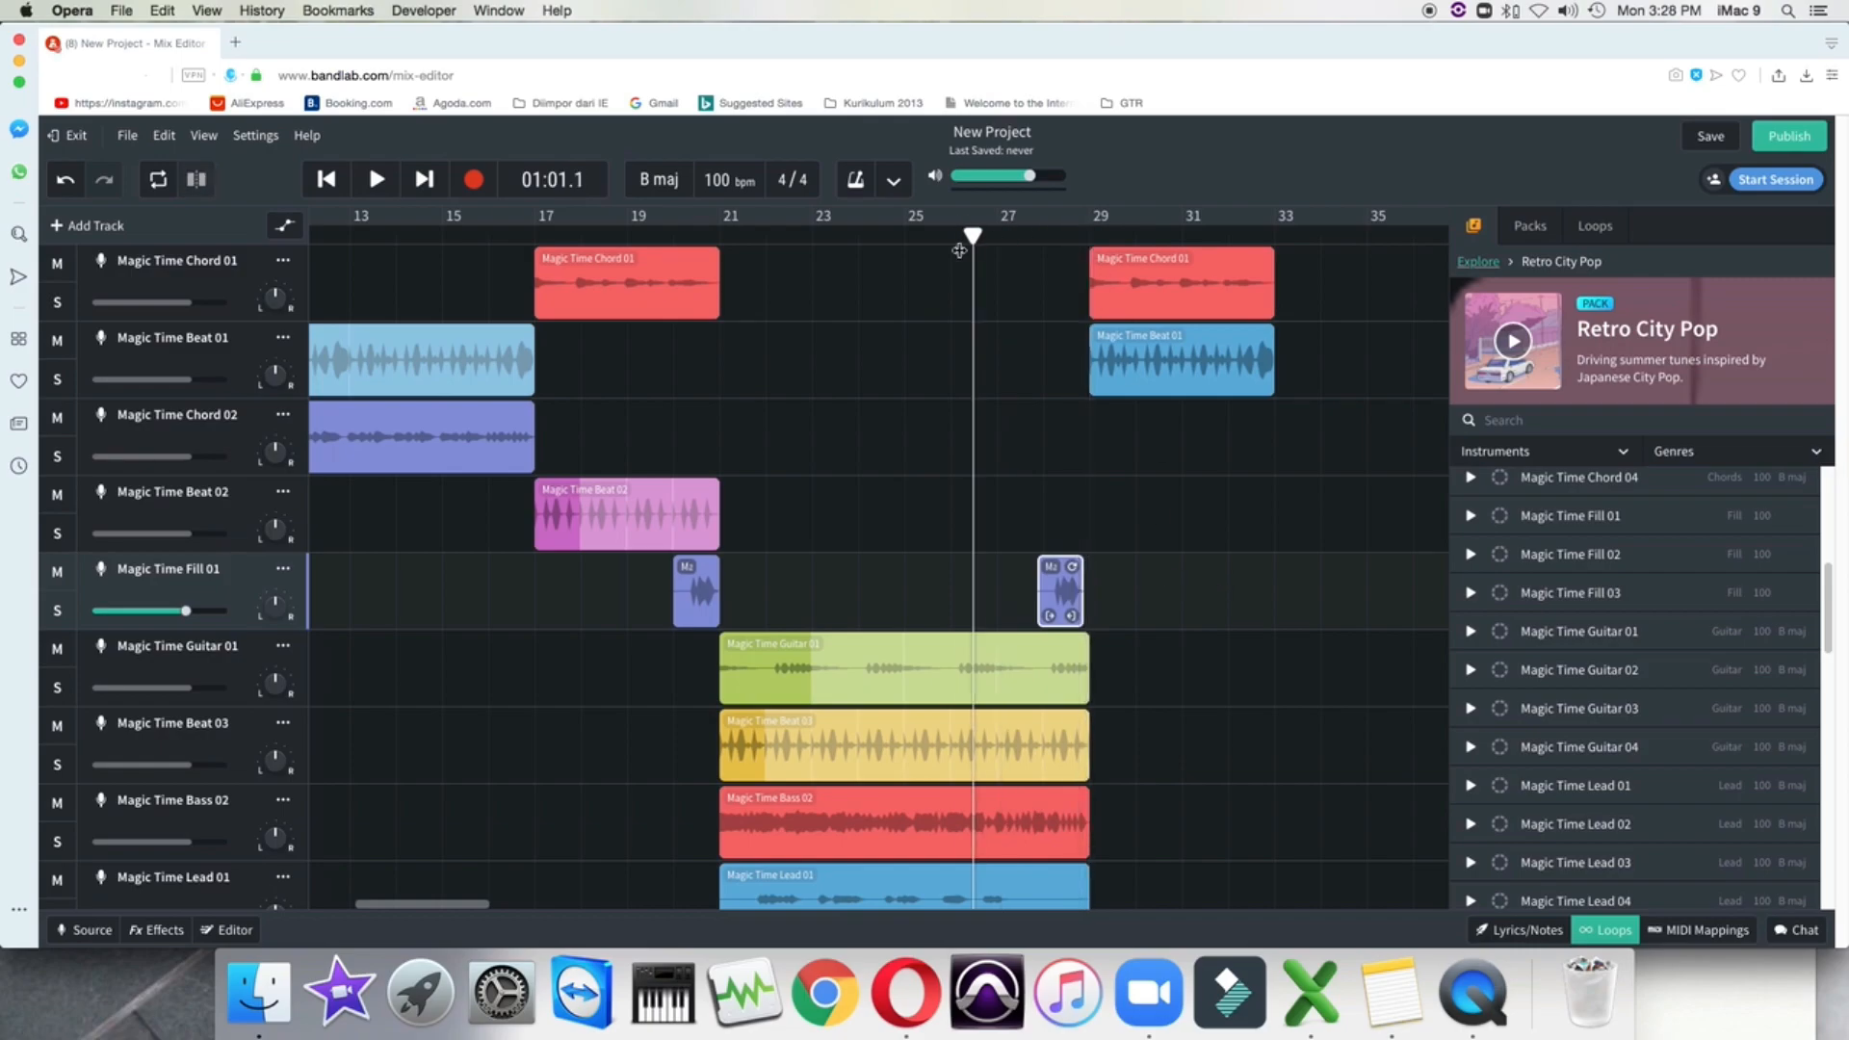
pyautogui.moveTo(1064, 597)
pyautogui.mouseDown()
pyautogui.moveTo(1118, 593)
pyautogui.moveTo(1066, 592)
pyautogui.mouseUp()
pyautogui.press('space')
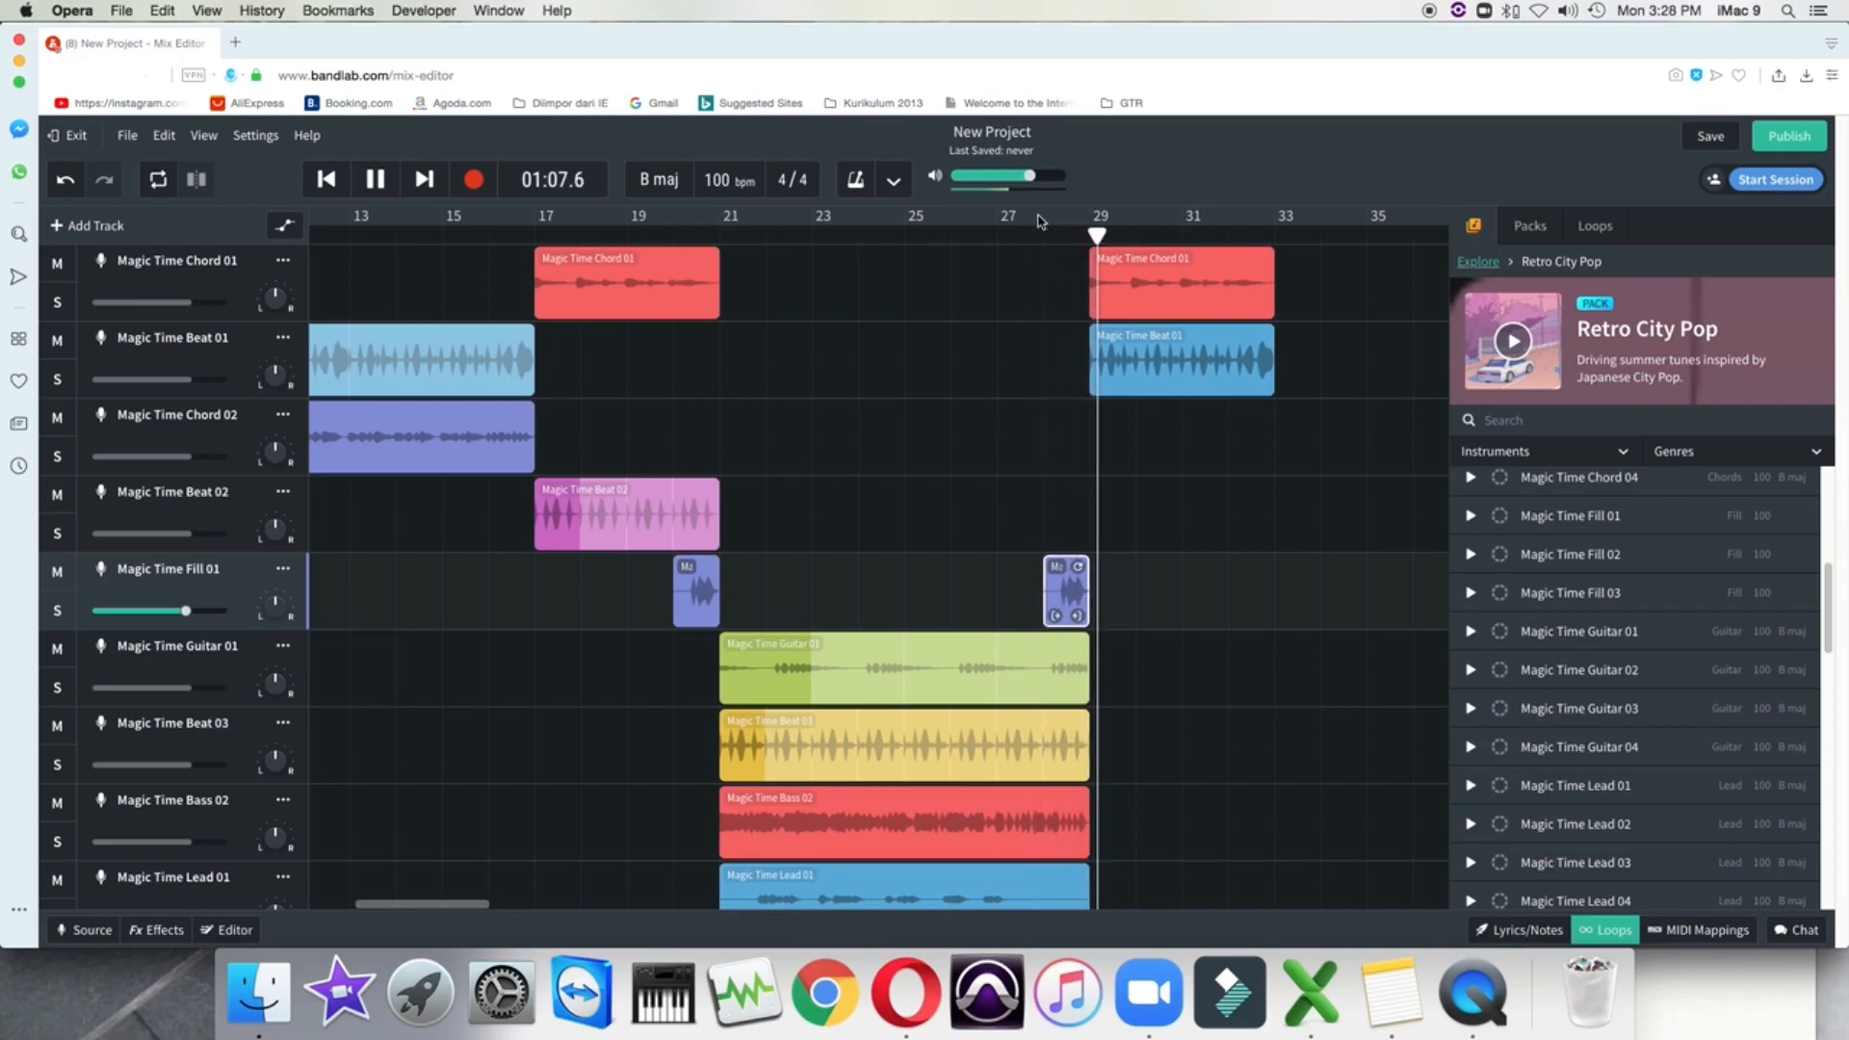
pyautogui.press('space')
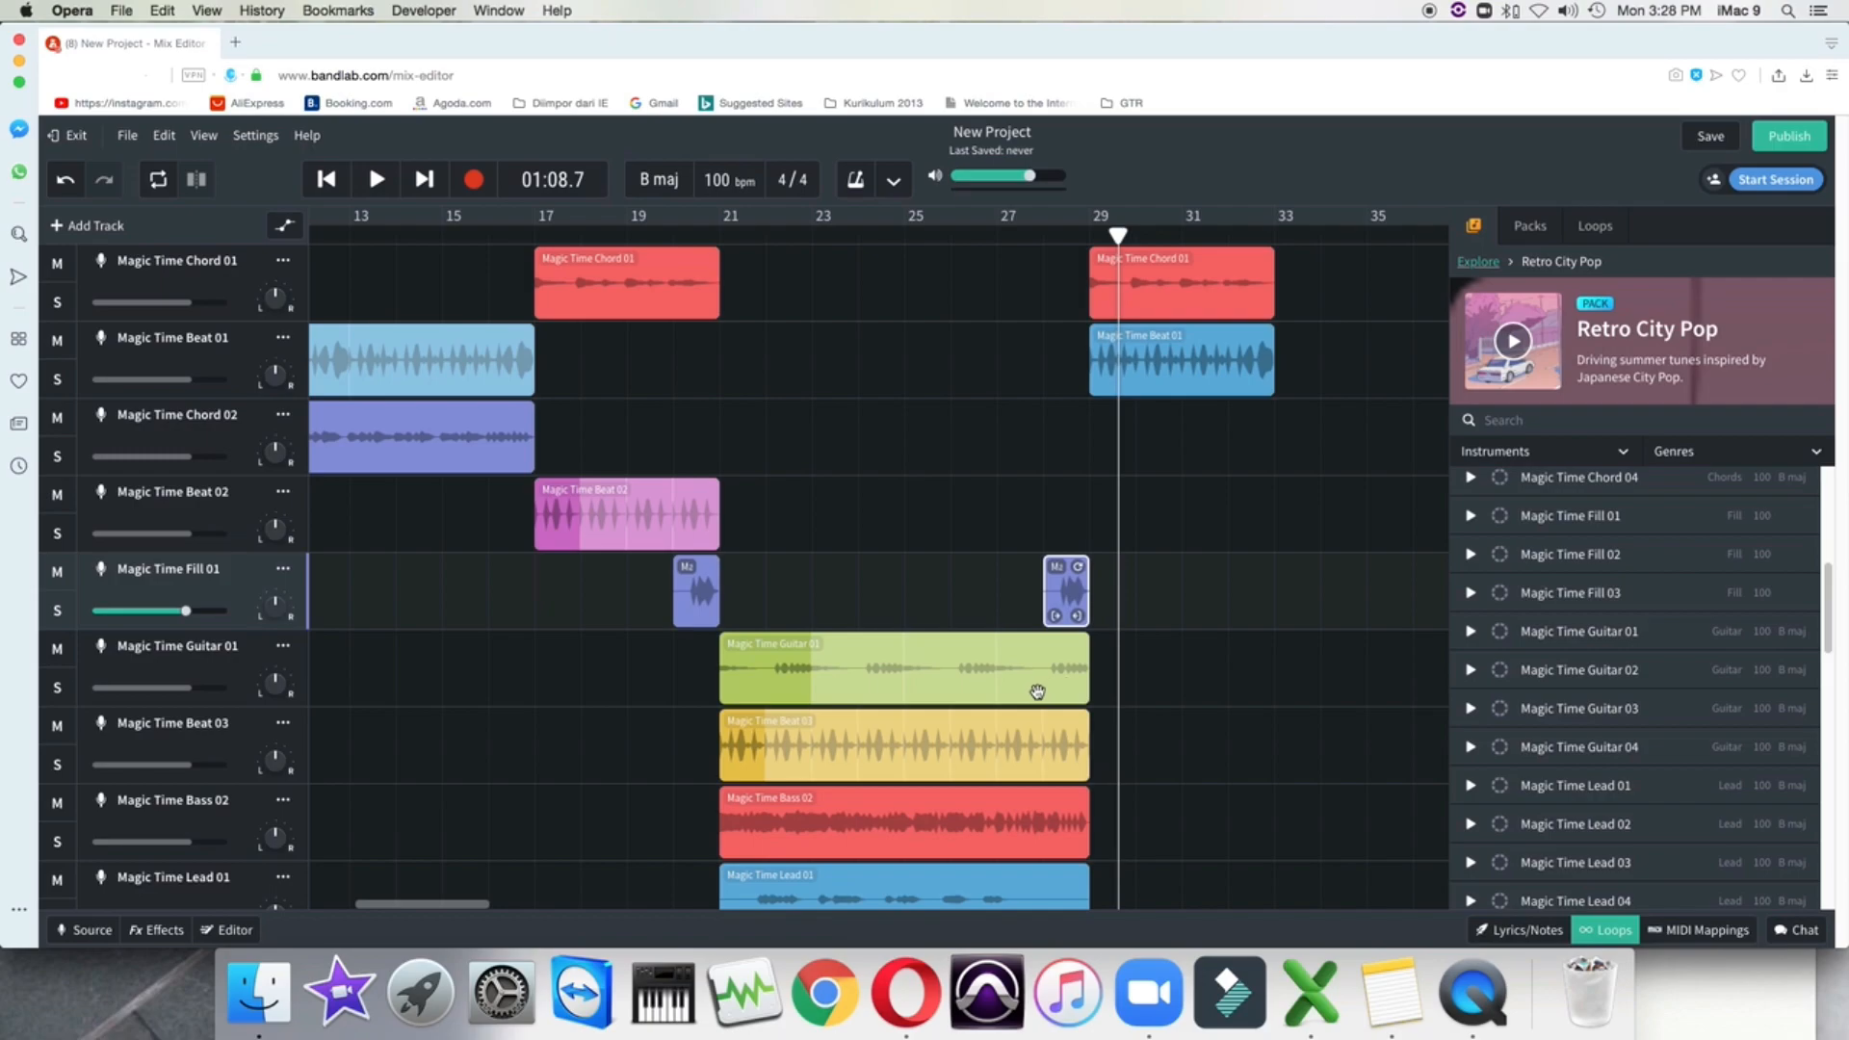
# Extend the Magic Time Guitar 01 loop to bar 30 and play back the section from about bar 27 to past bar 33
pyautogui.click(1037, 691)
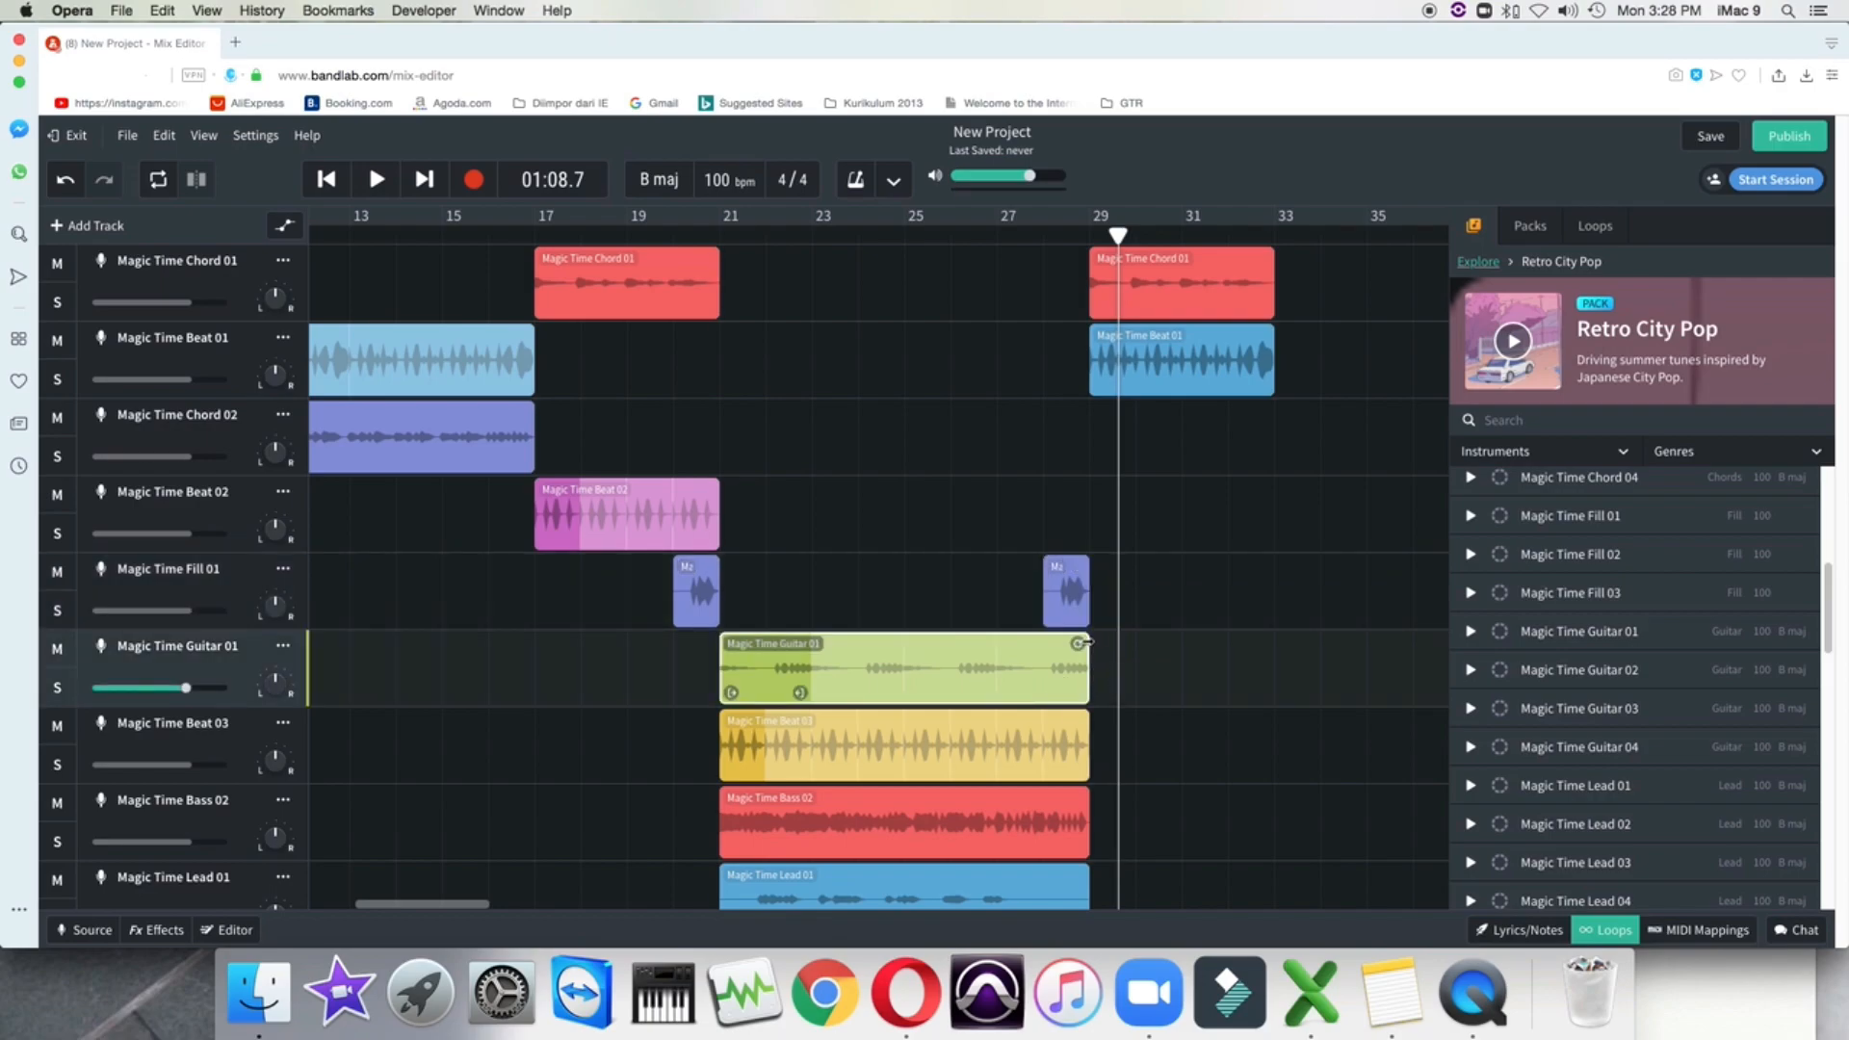
pyautogui.moveTo(1099, 641); pyautogui.dragTo(1130, 637)
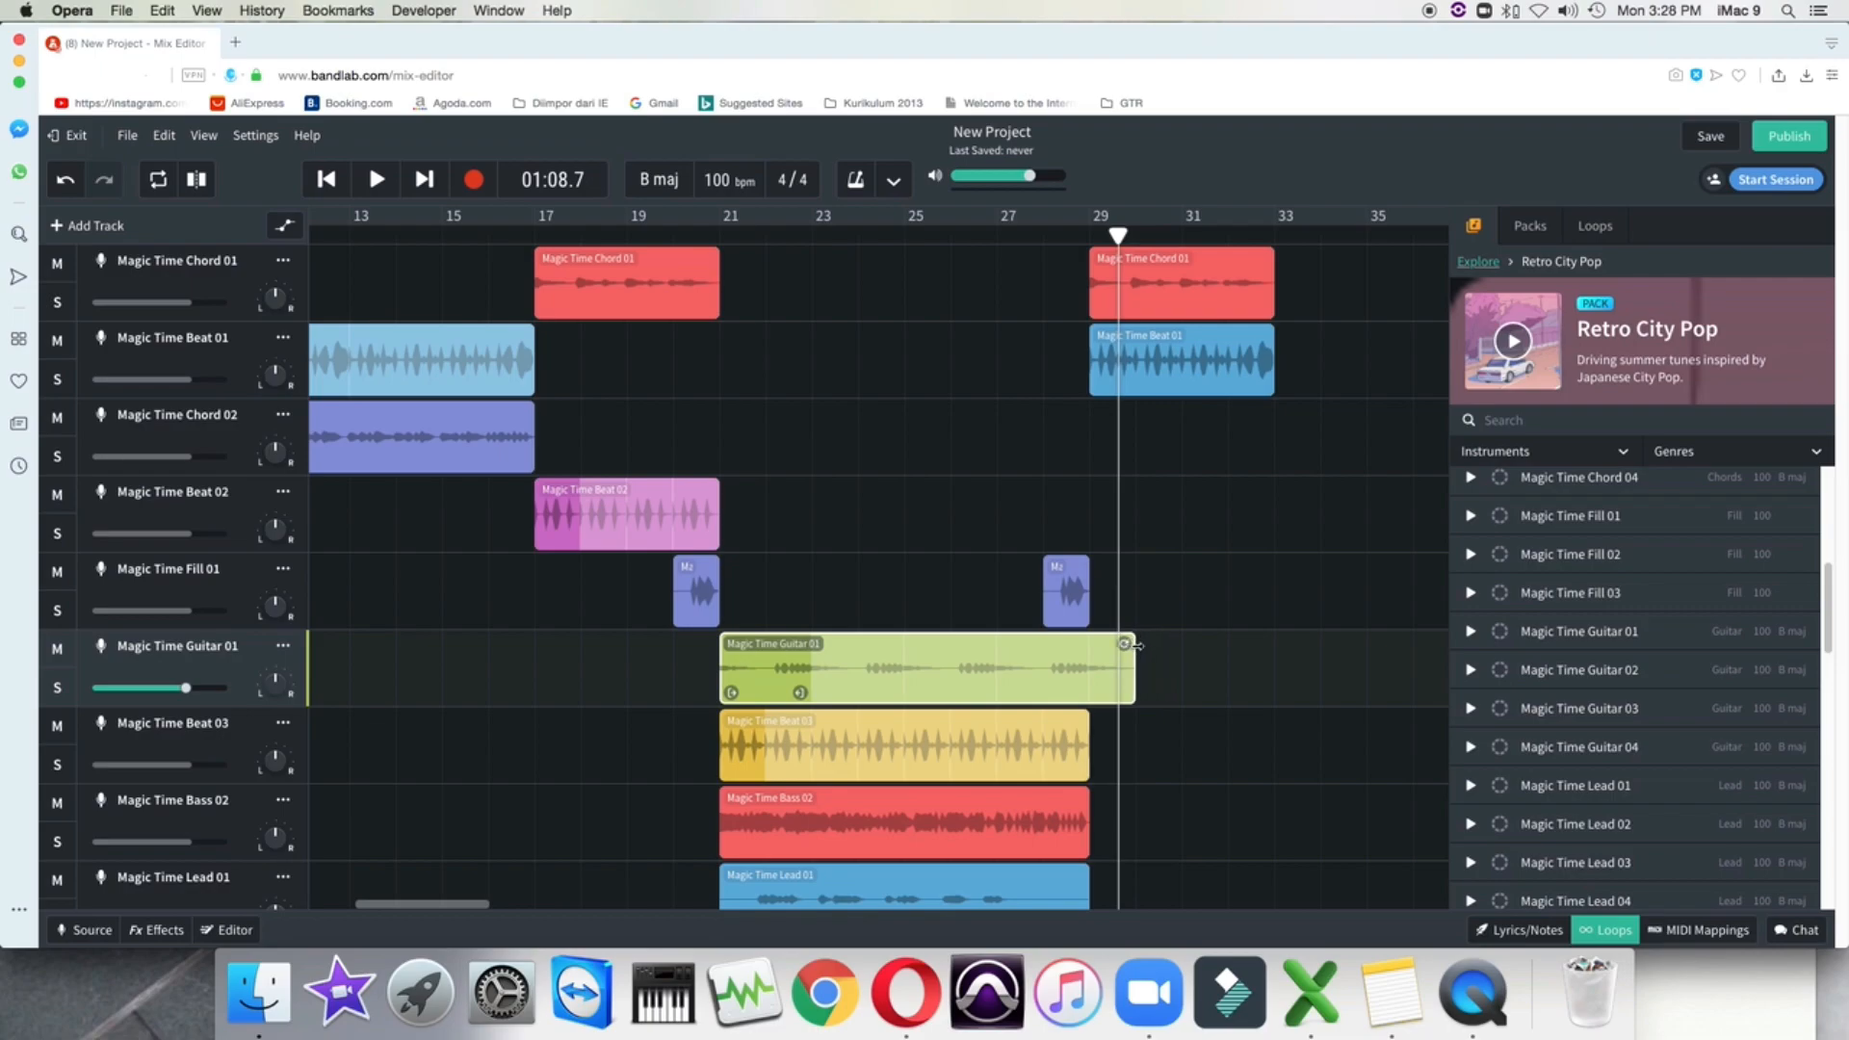
pyautogui.click(990, 234)
pyautogui.press('space')
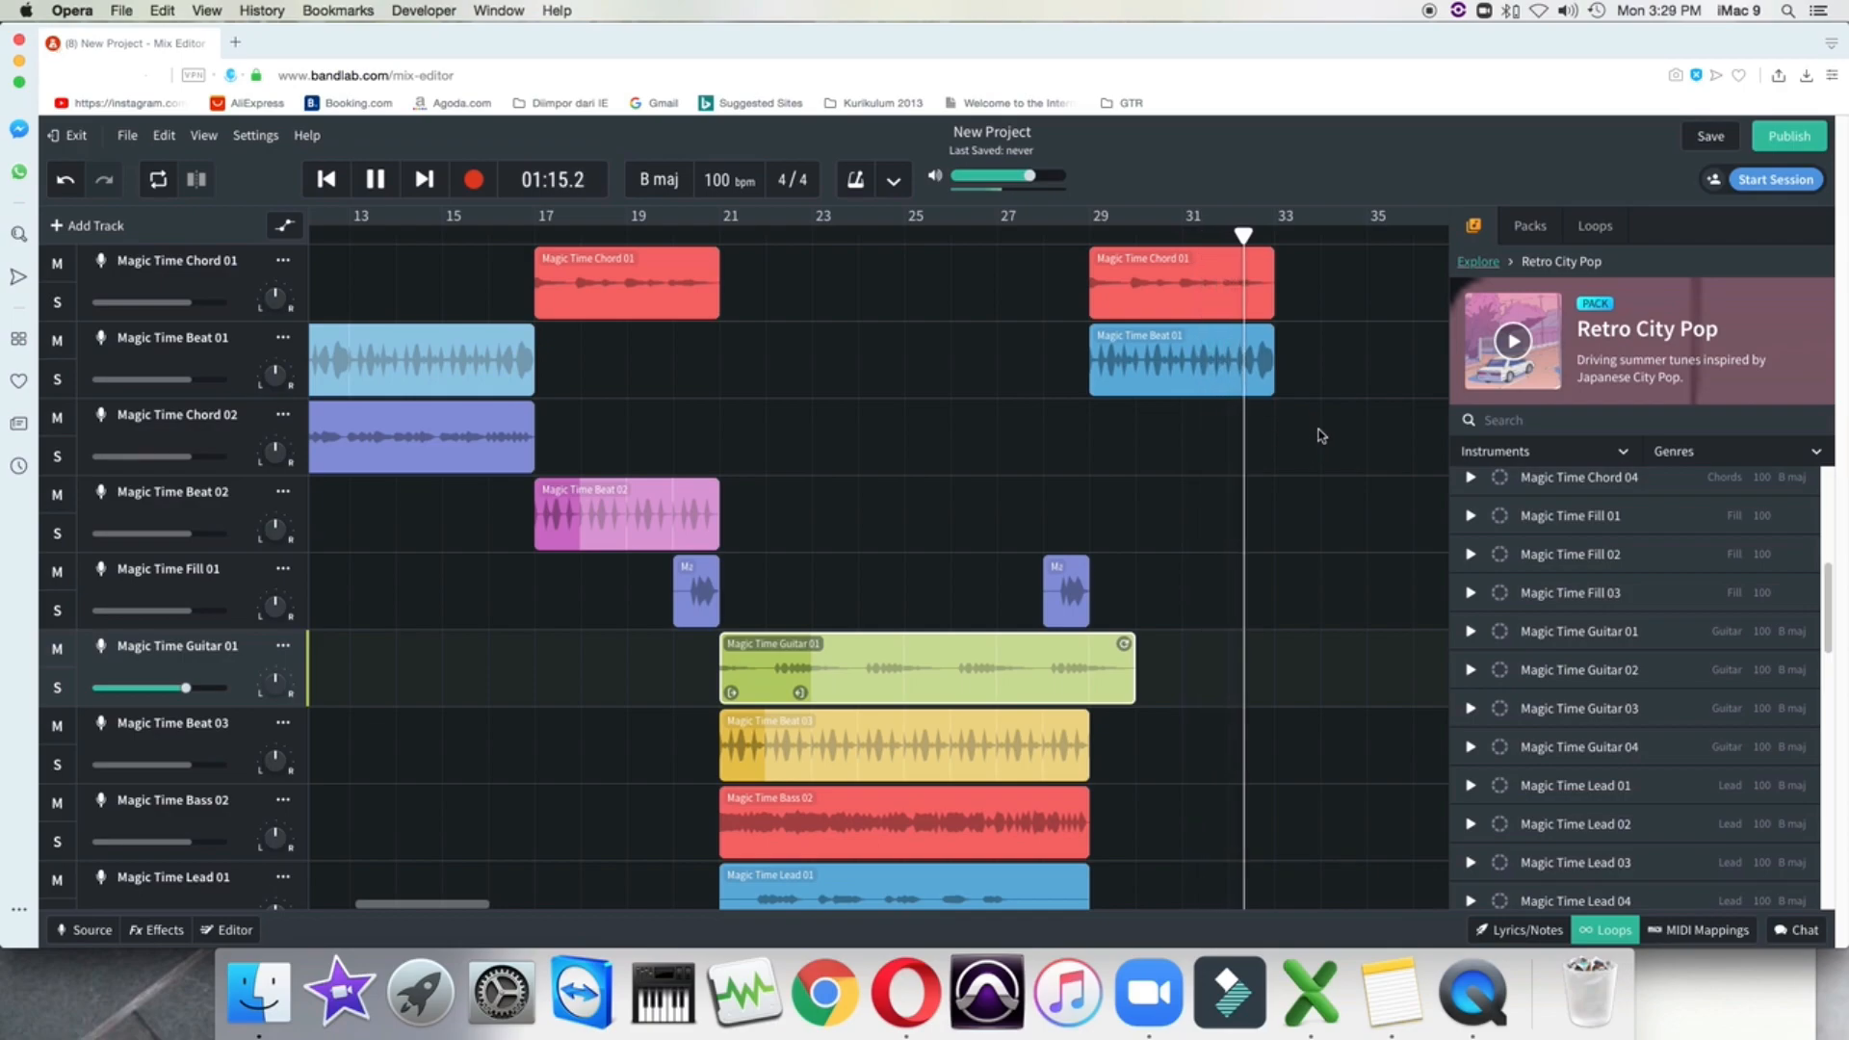
pyautogui.press('space')
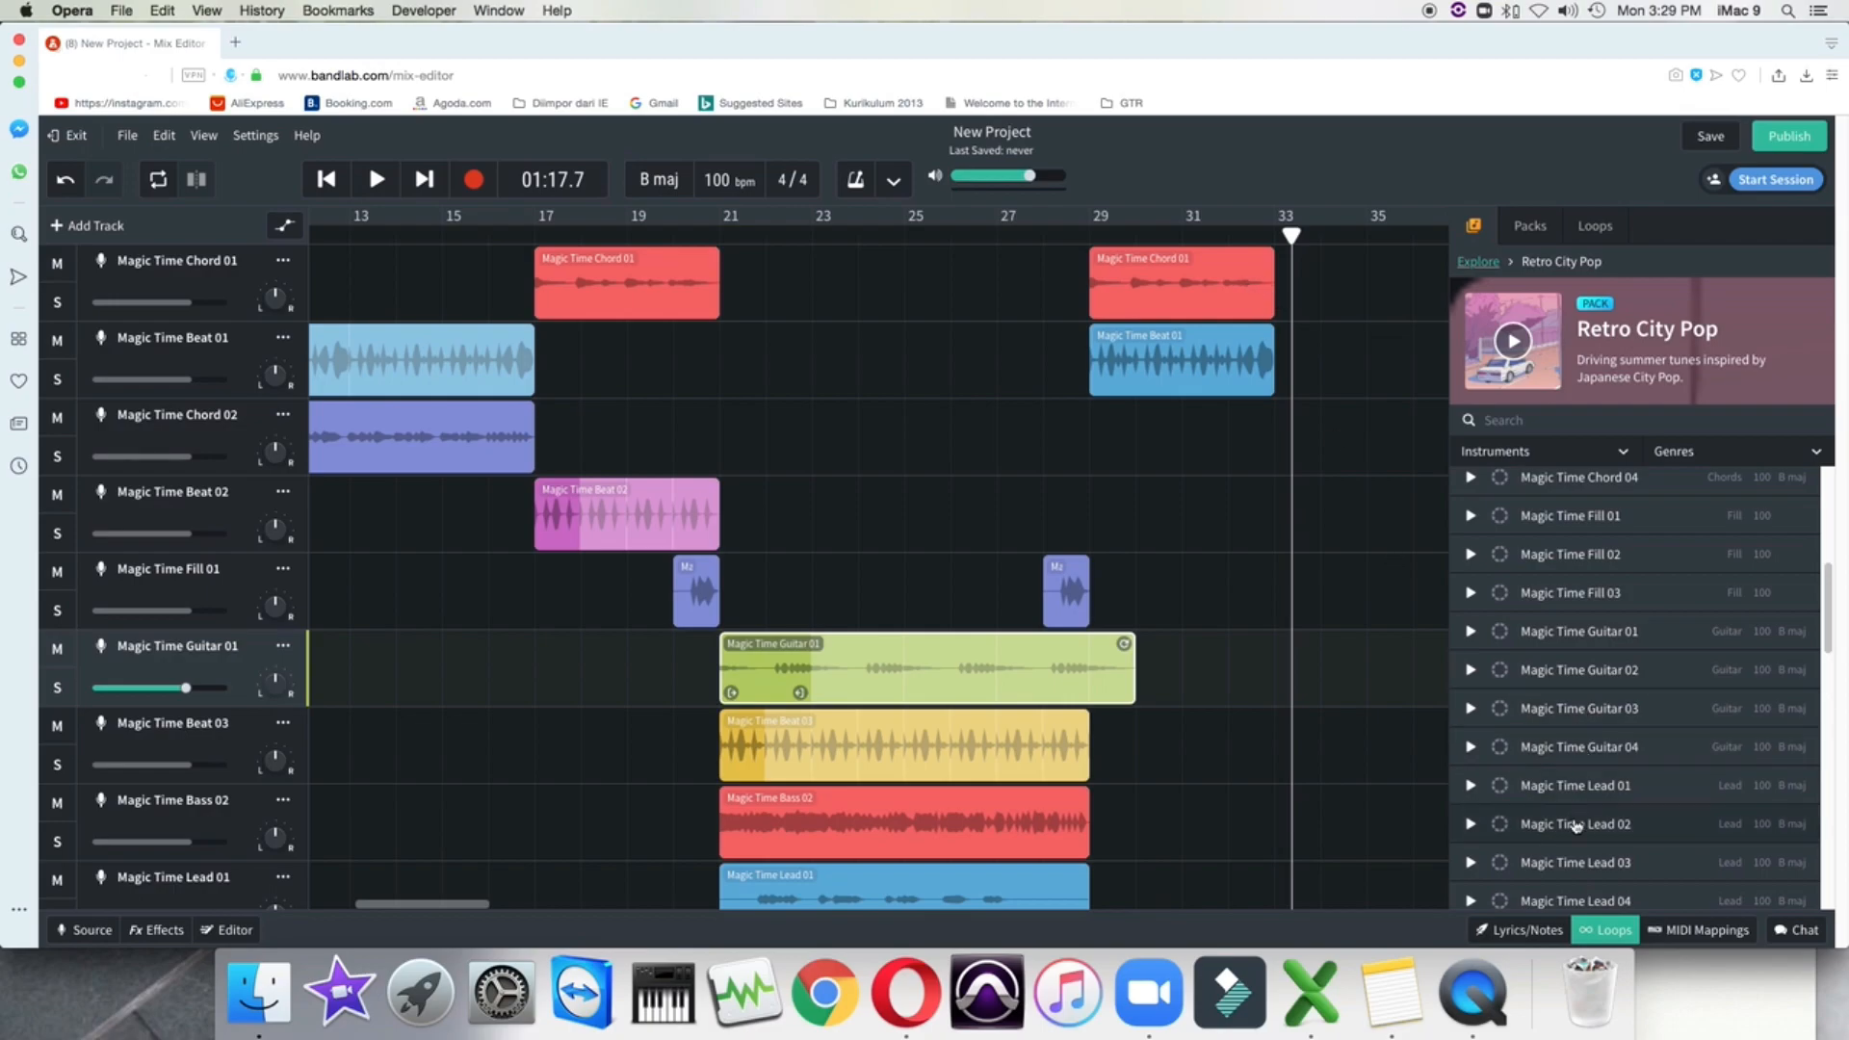
# Audition Magic Time Fill 02 and Magic Time Fill 03 in the Retro City Pop pack
pyautogui.scroll(-2, 1582, 829)
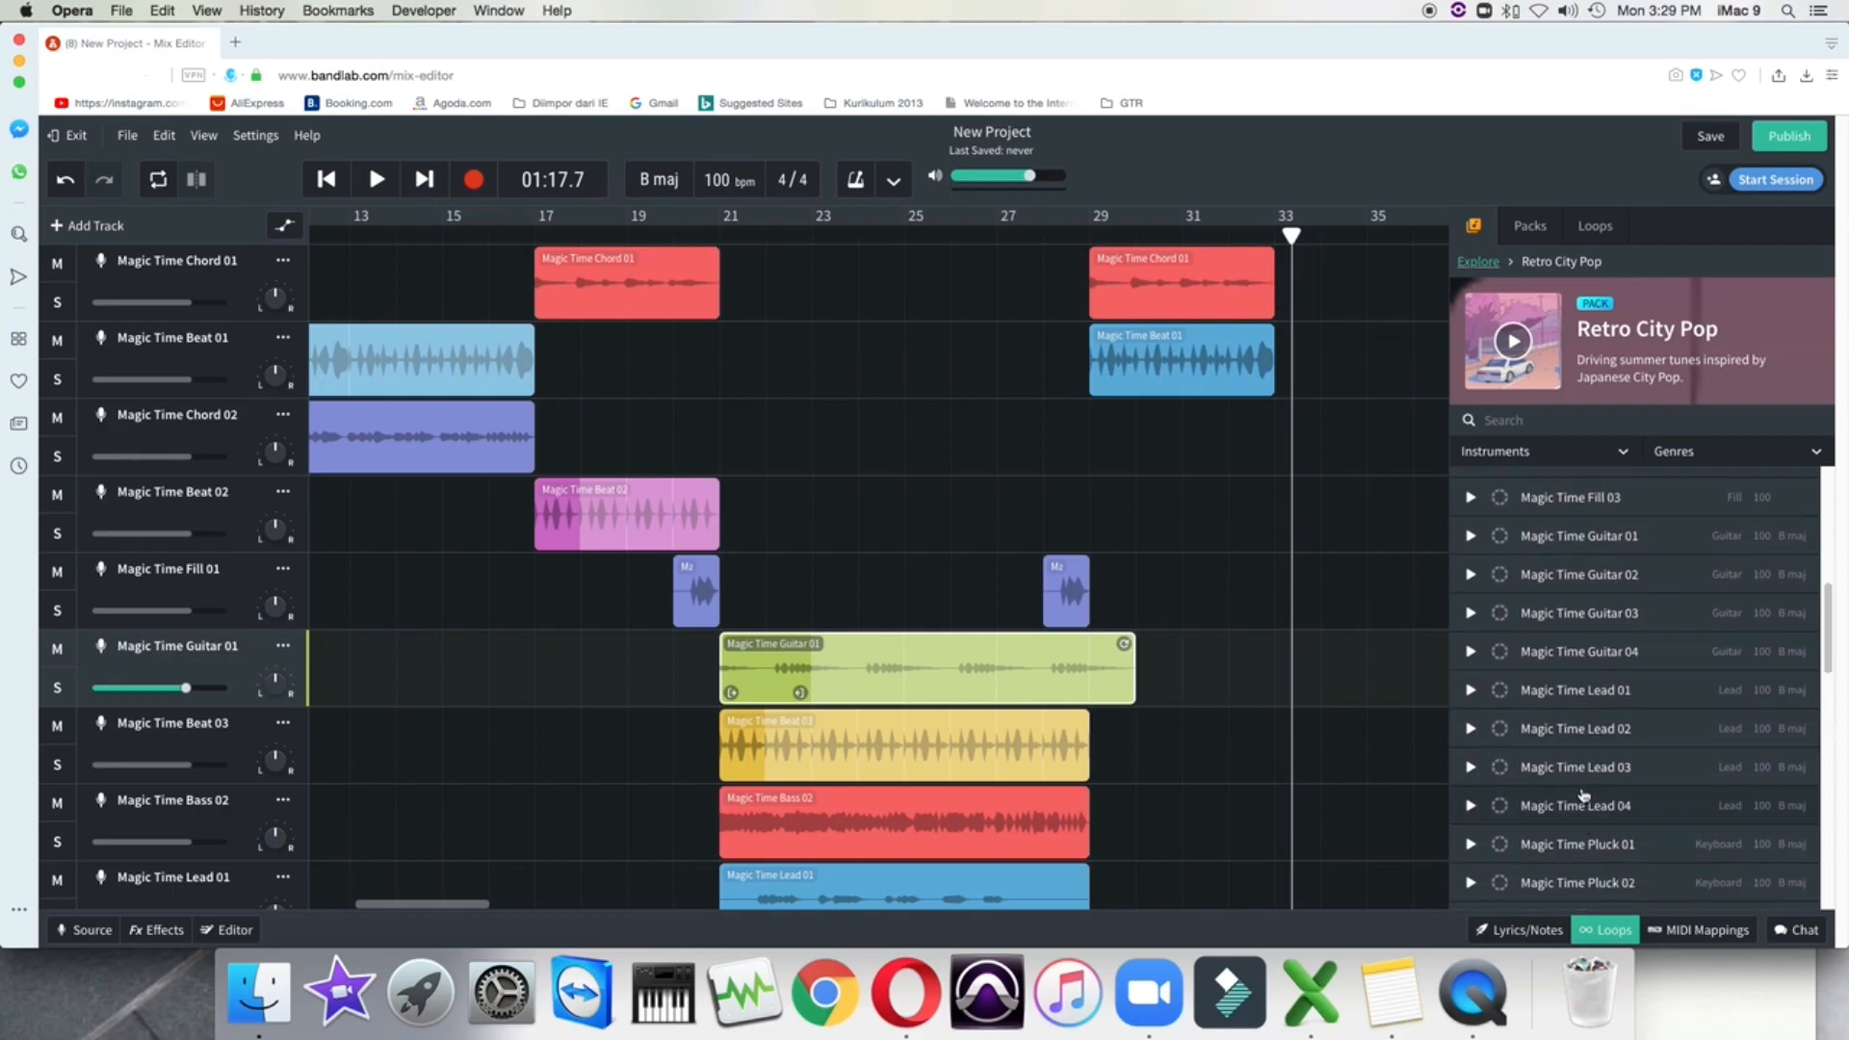
pyautogui.scroll(1, 1565, 646)
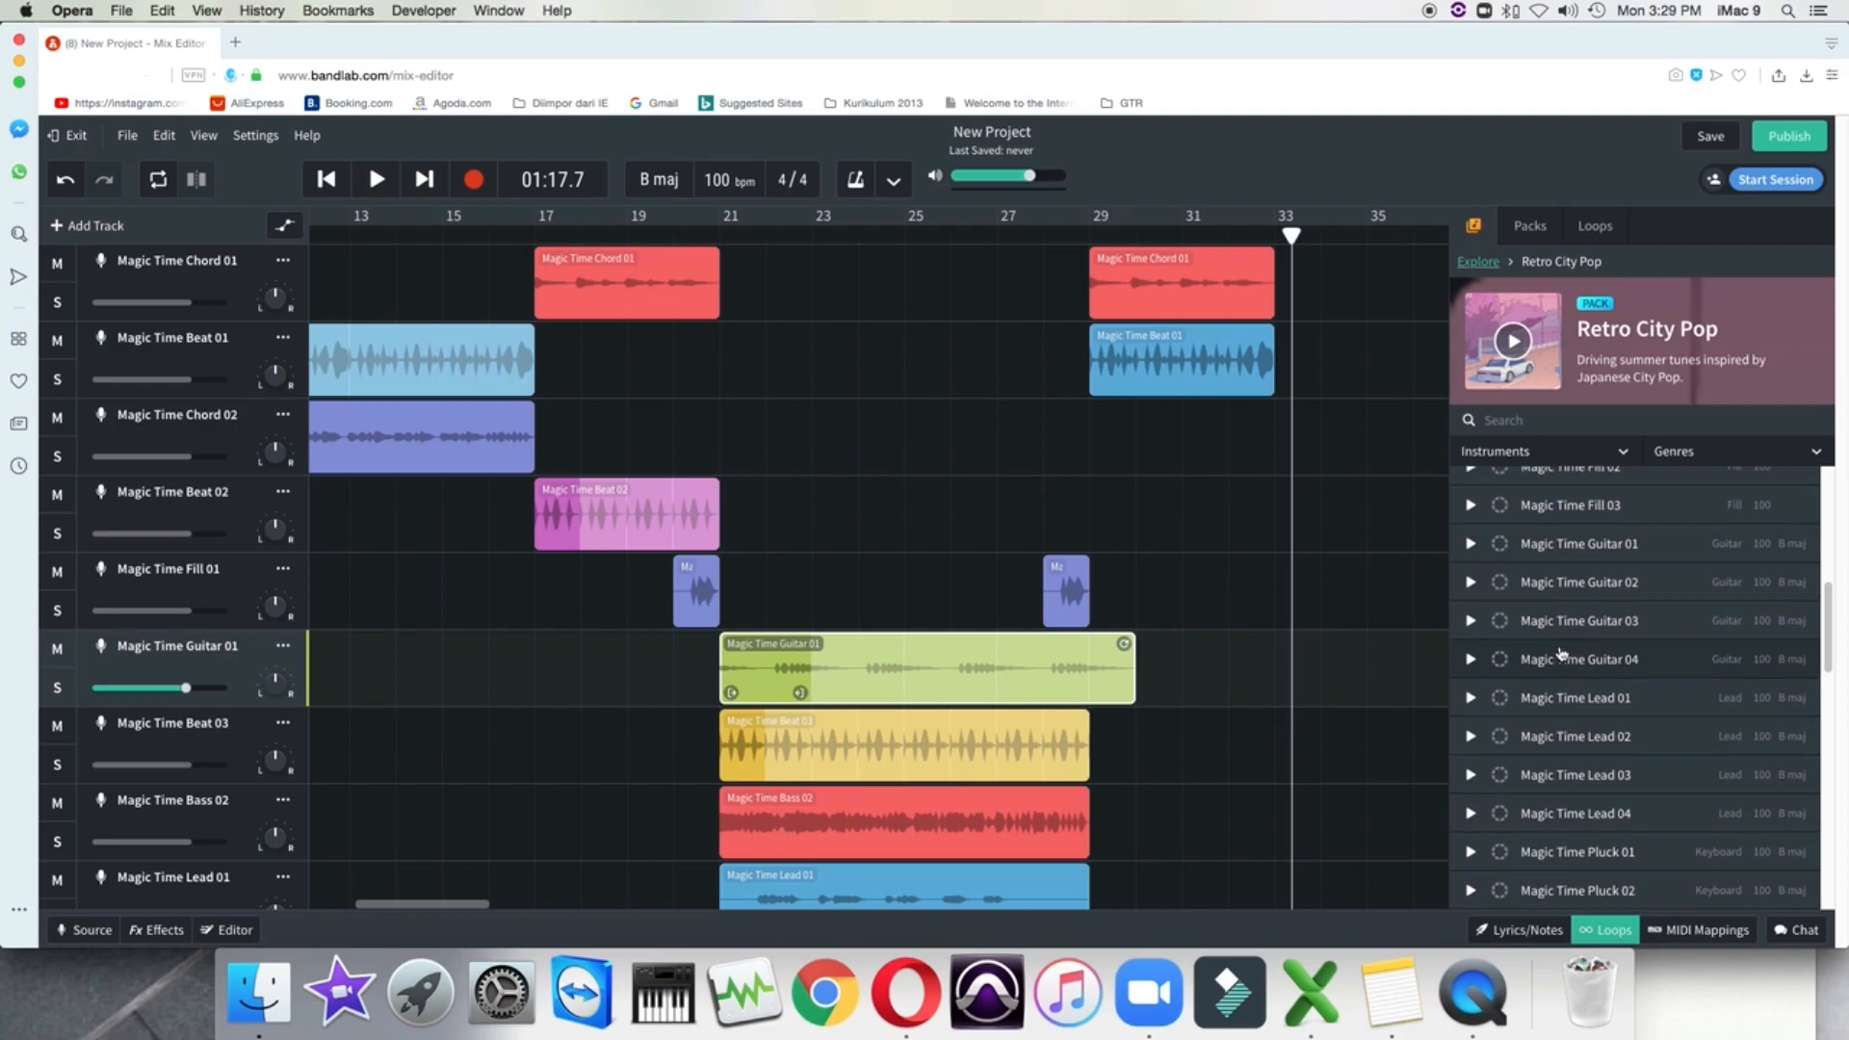
pyautogui.scroll(1, 1555, 482)
pyautogui.click(1471, 493)
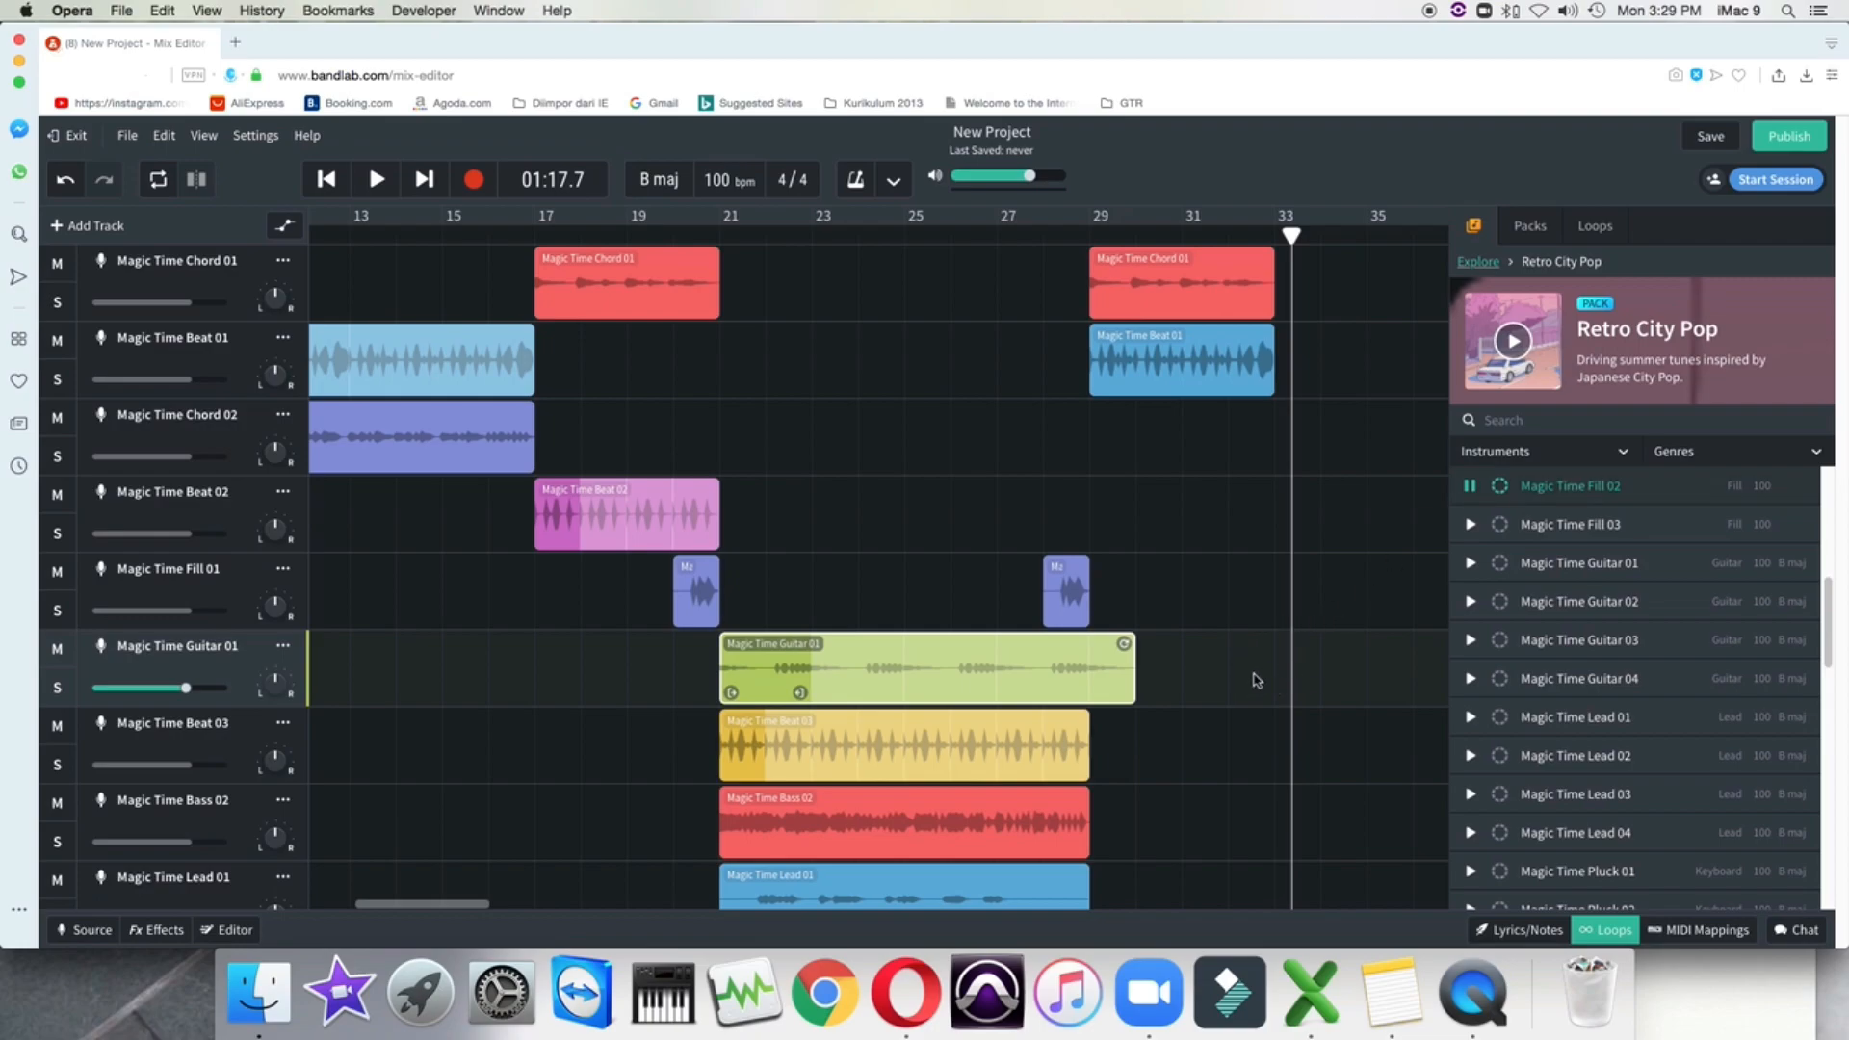
pyautogui.click(1538, 525)
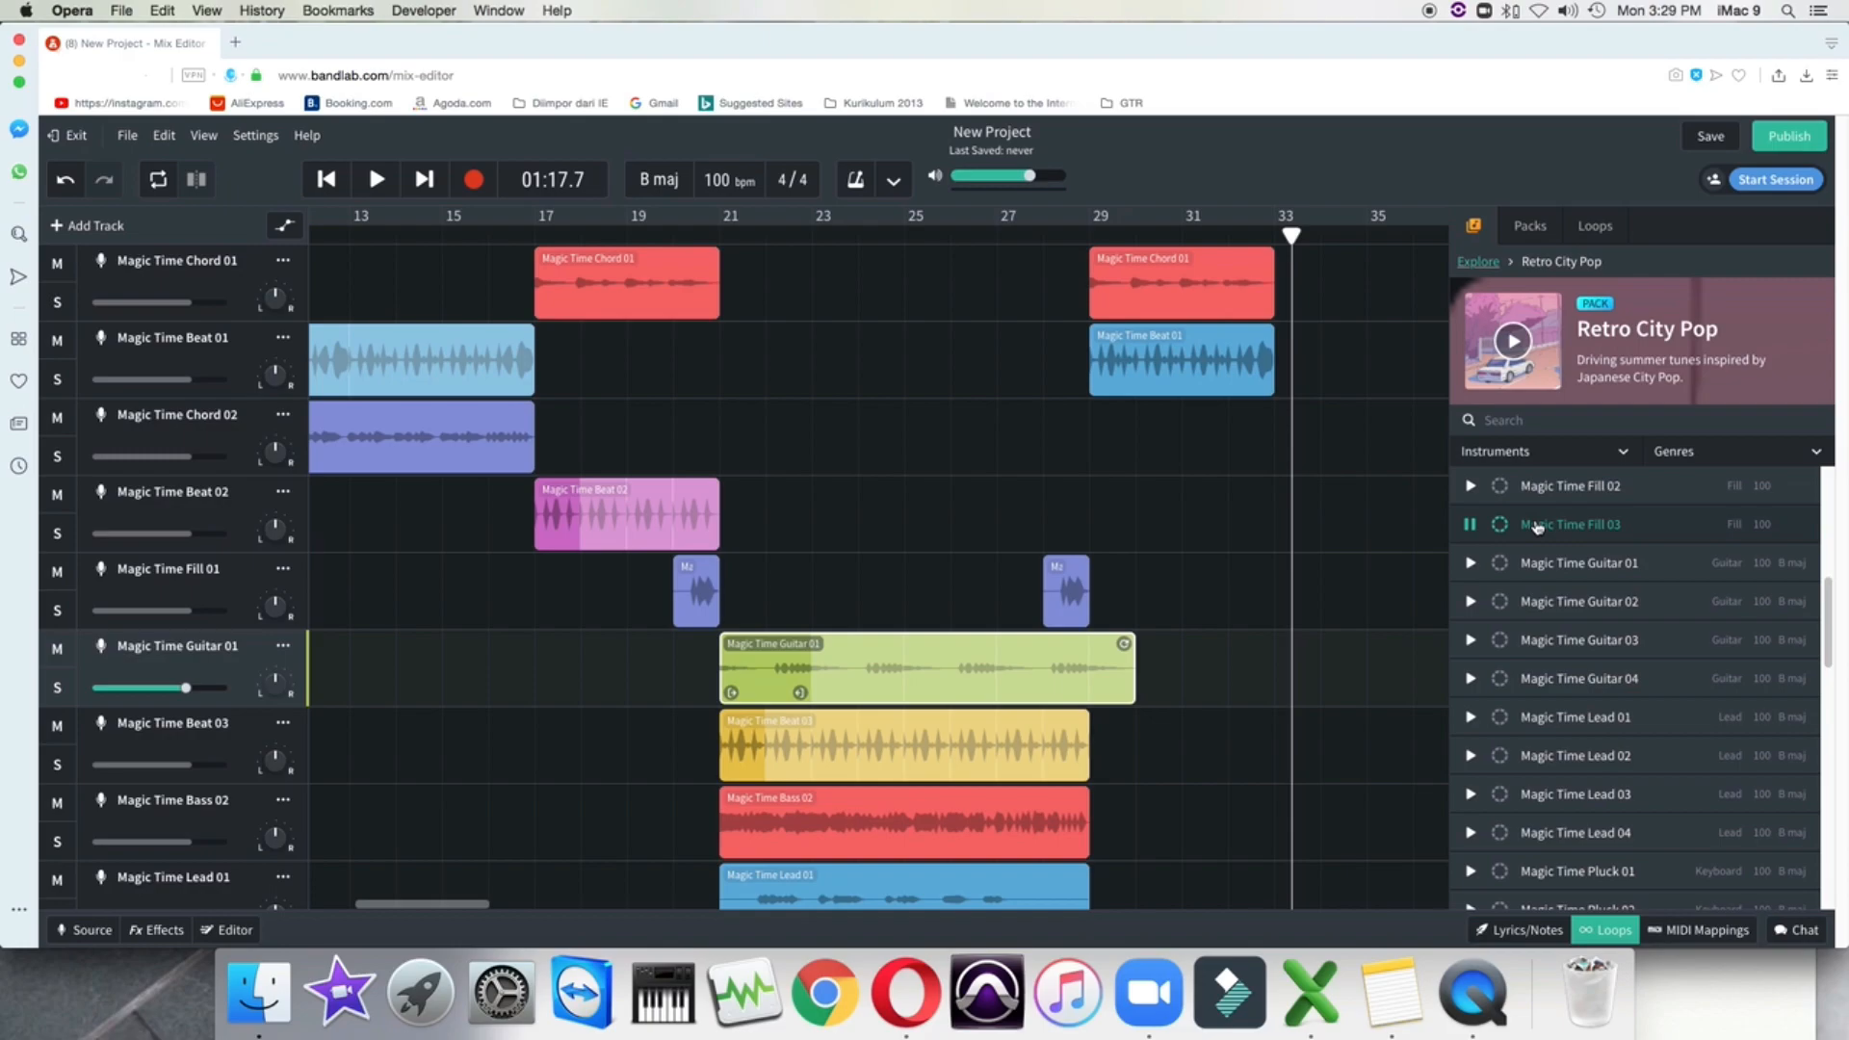
pyautogui.click(1470, 526)
# Add Magic Time Fill 02 as a new track with its region ending at bar 33, and play back from about bar 31
pyautogui.scroll(-2, 1100, 764)
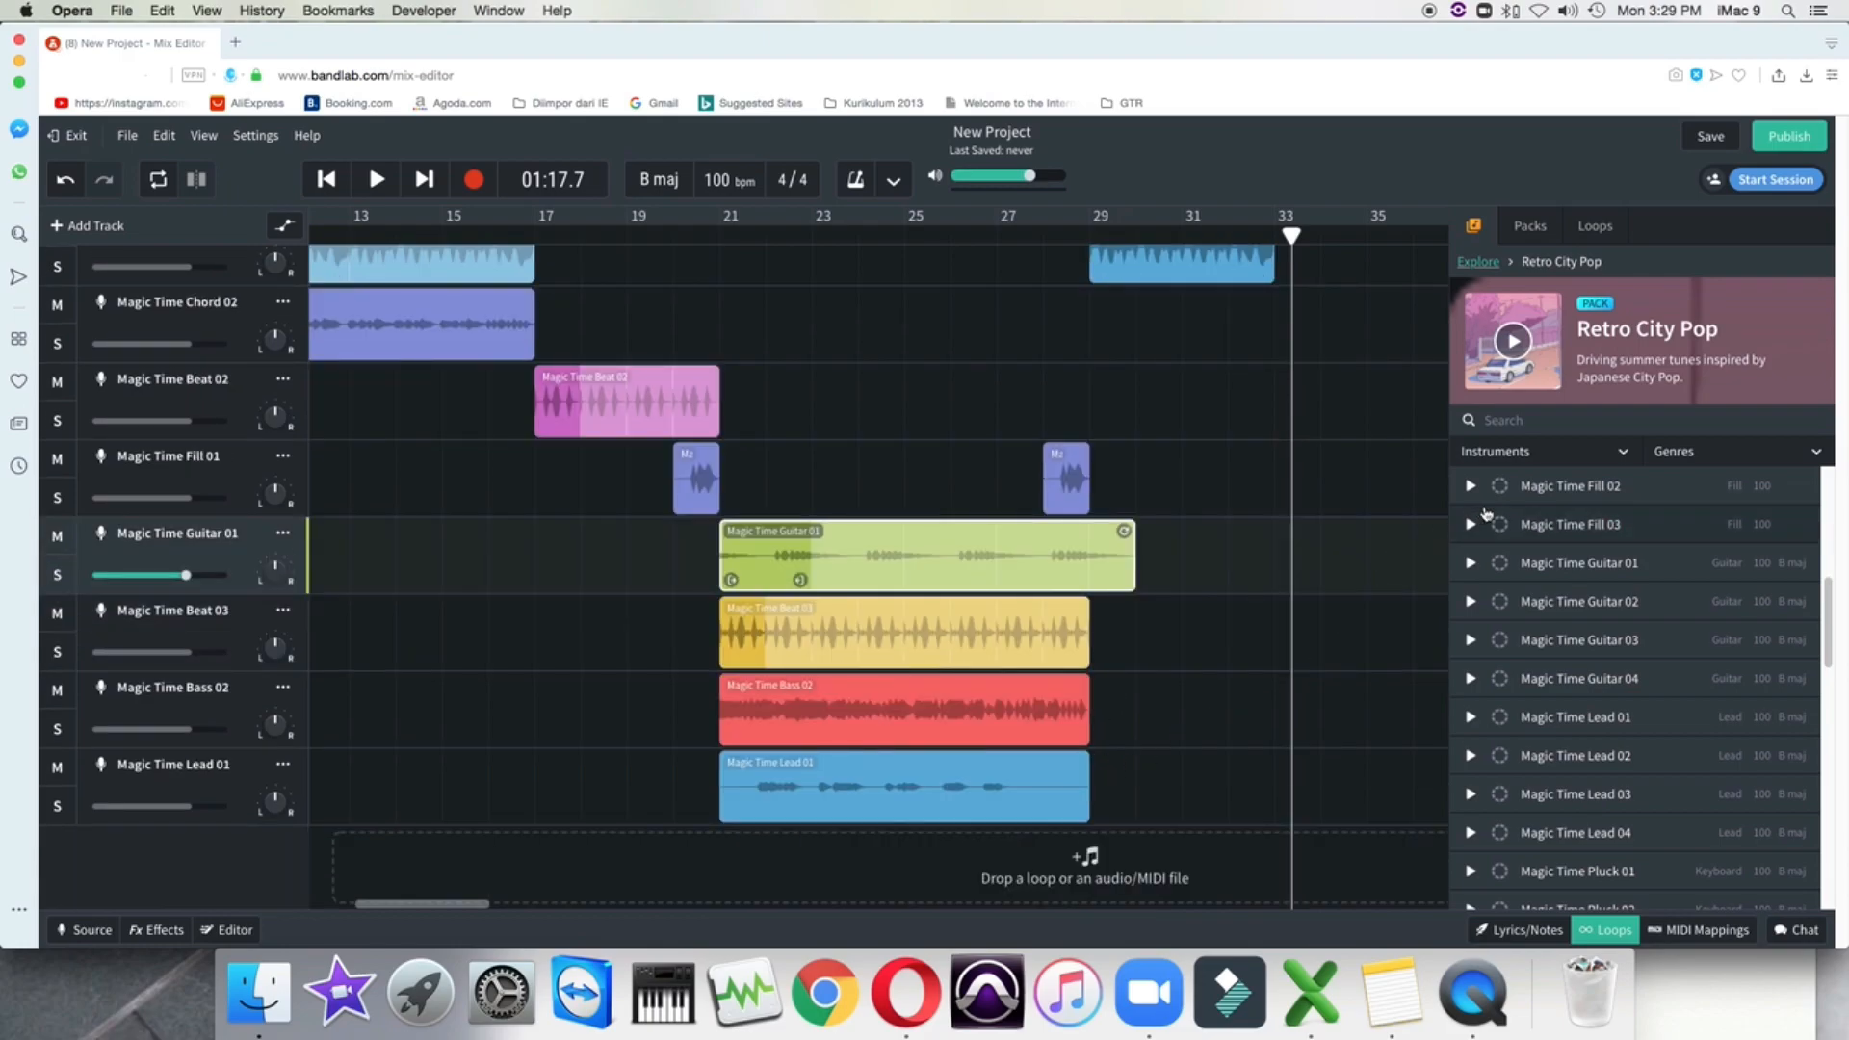
pyautogui.moveTo(1483, 515); pyautogui.dragTo(1251, 862)
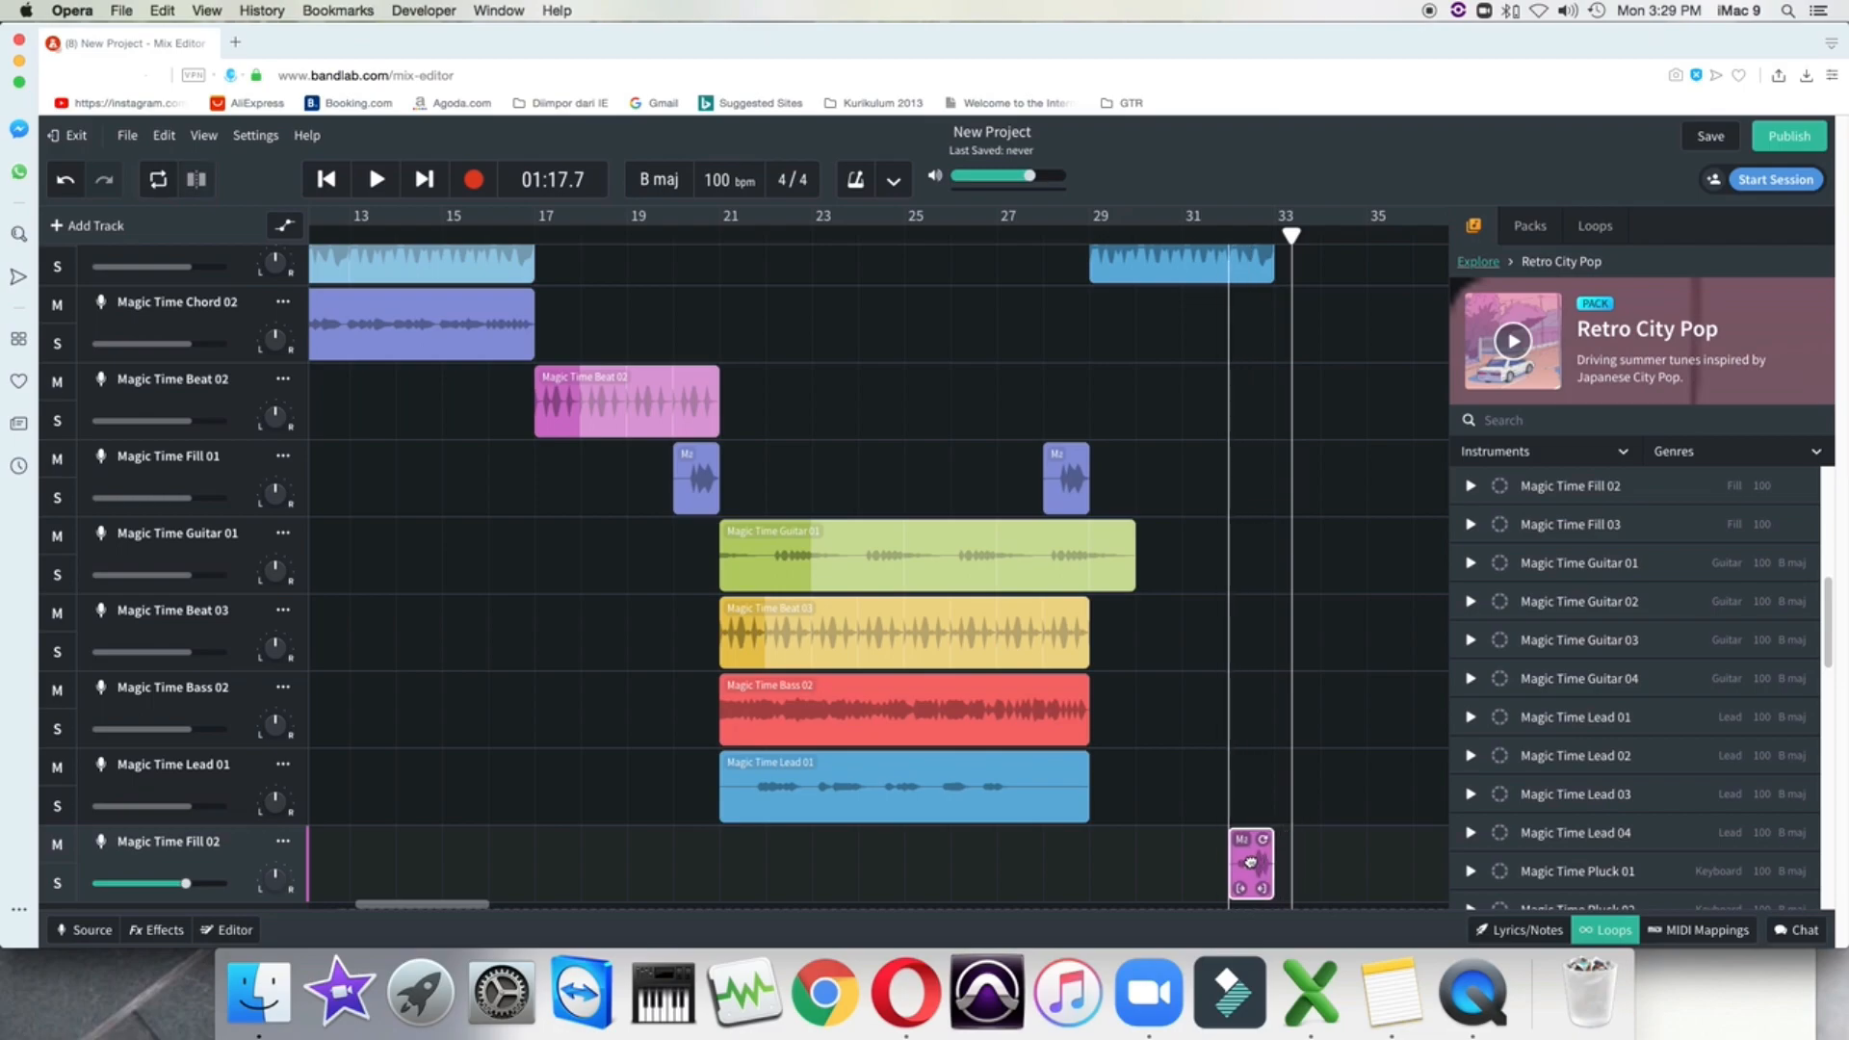
pyautogui.click(1205, 247)
pyautogui.click(1173, 237)
pyautogui.press('space')
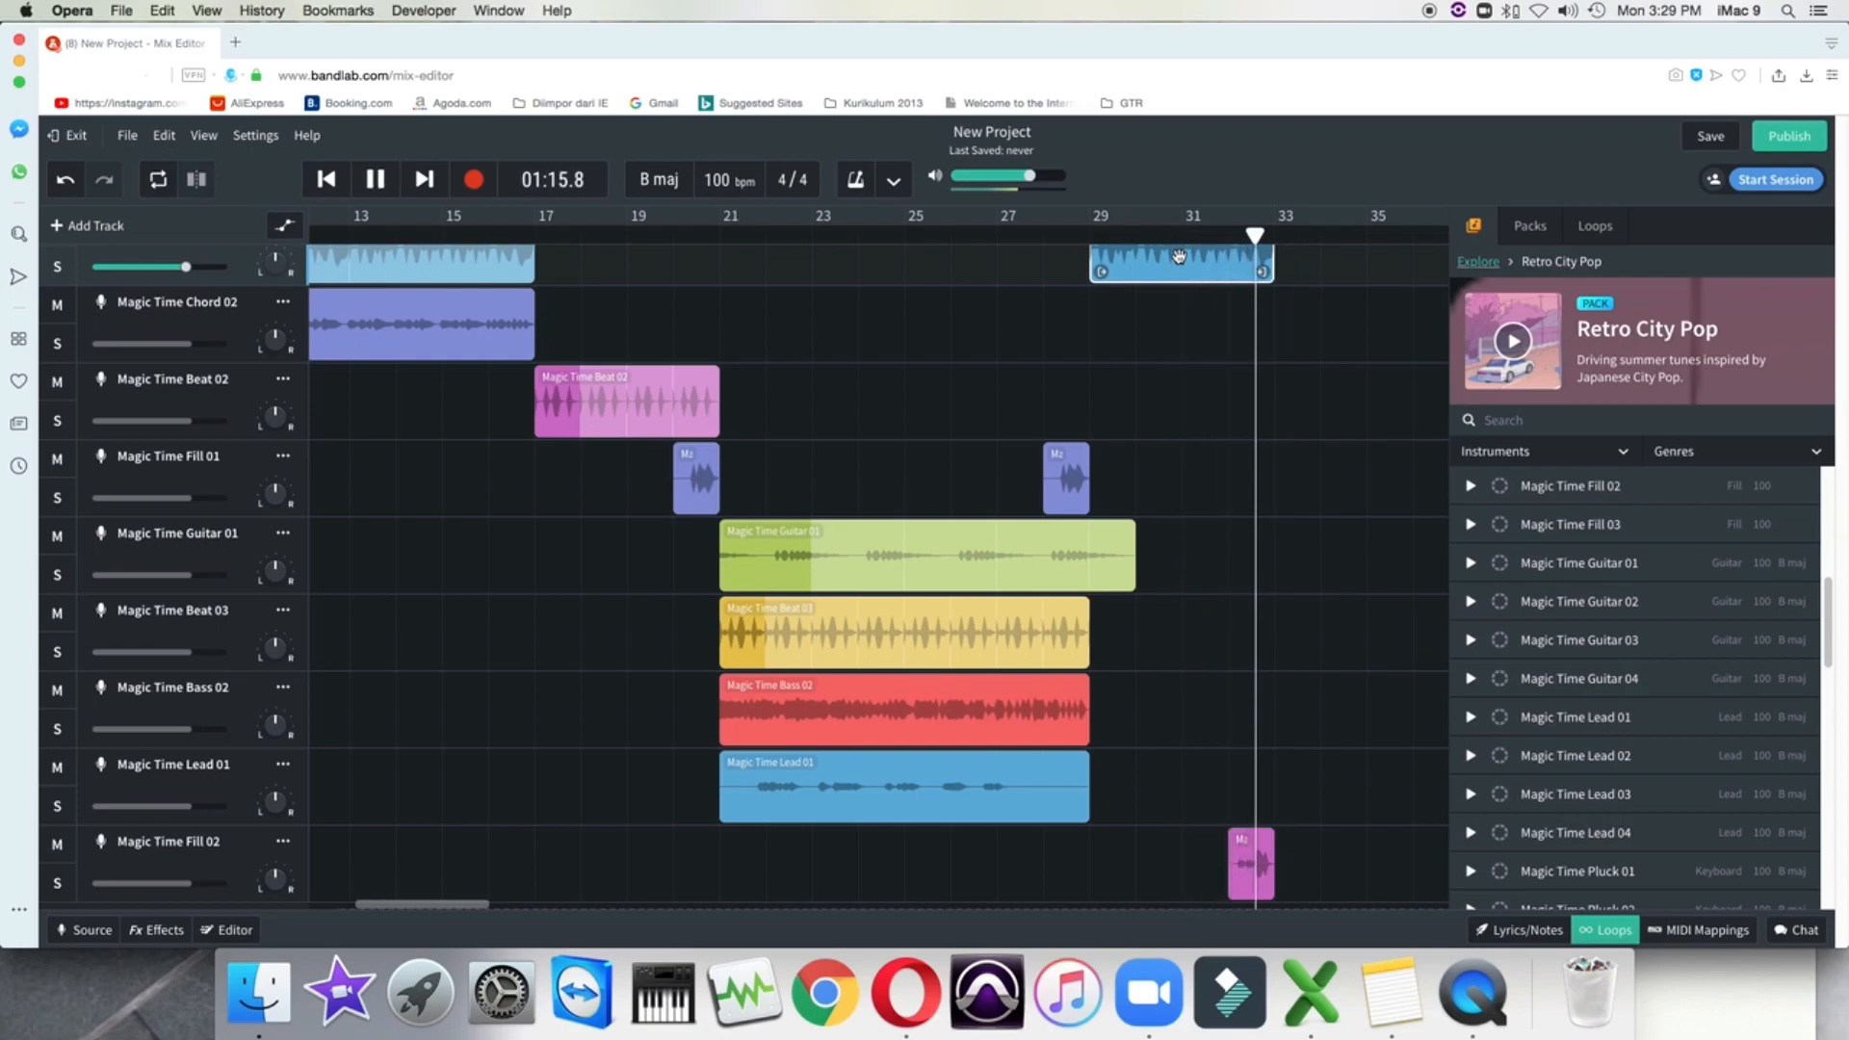
# Try the Magic Time Fill 02 region starting at bar 33 and then slightly earlier, playing back the transition each time
pyautogui.moveTo(1262, 865); pyautogui.dragTo(1305, 863)
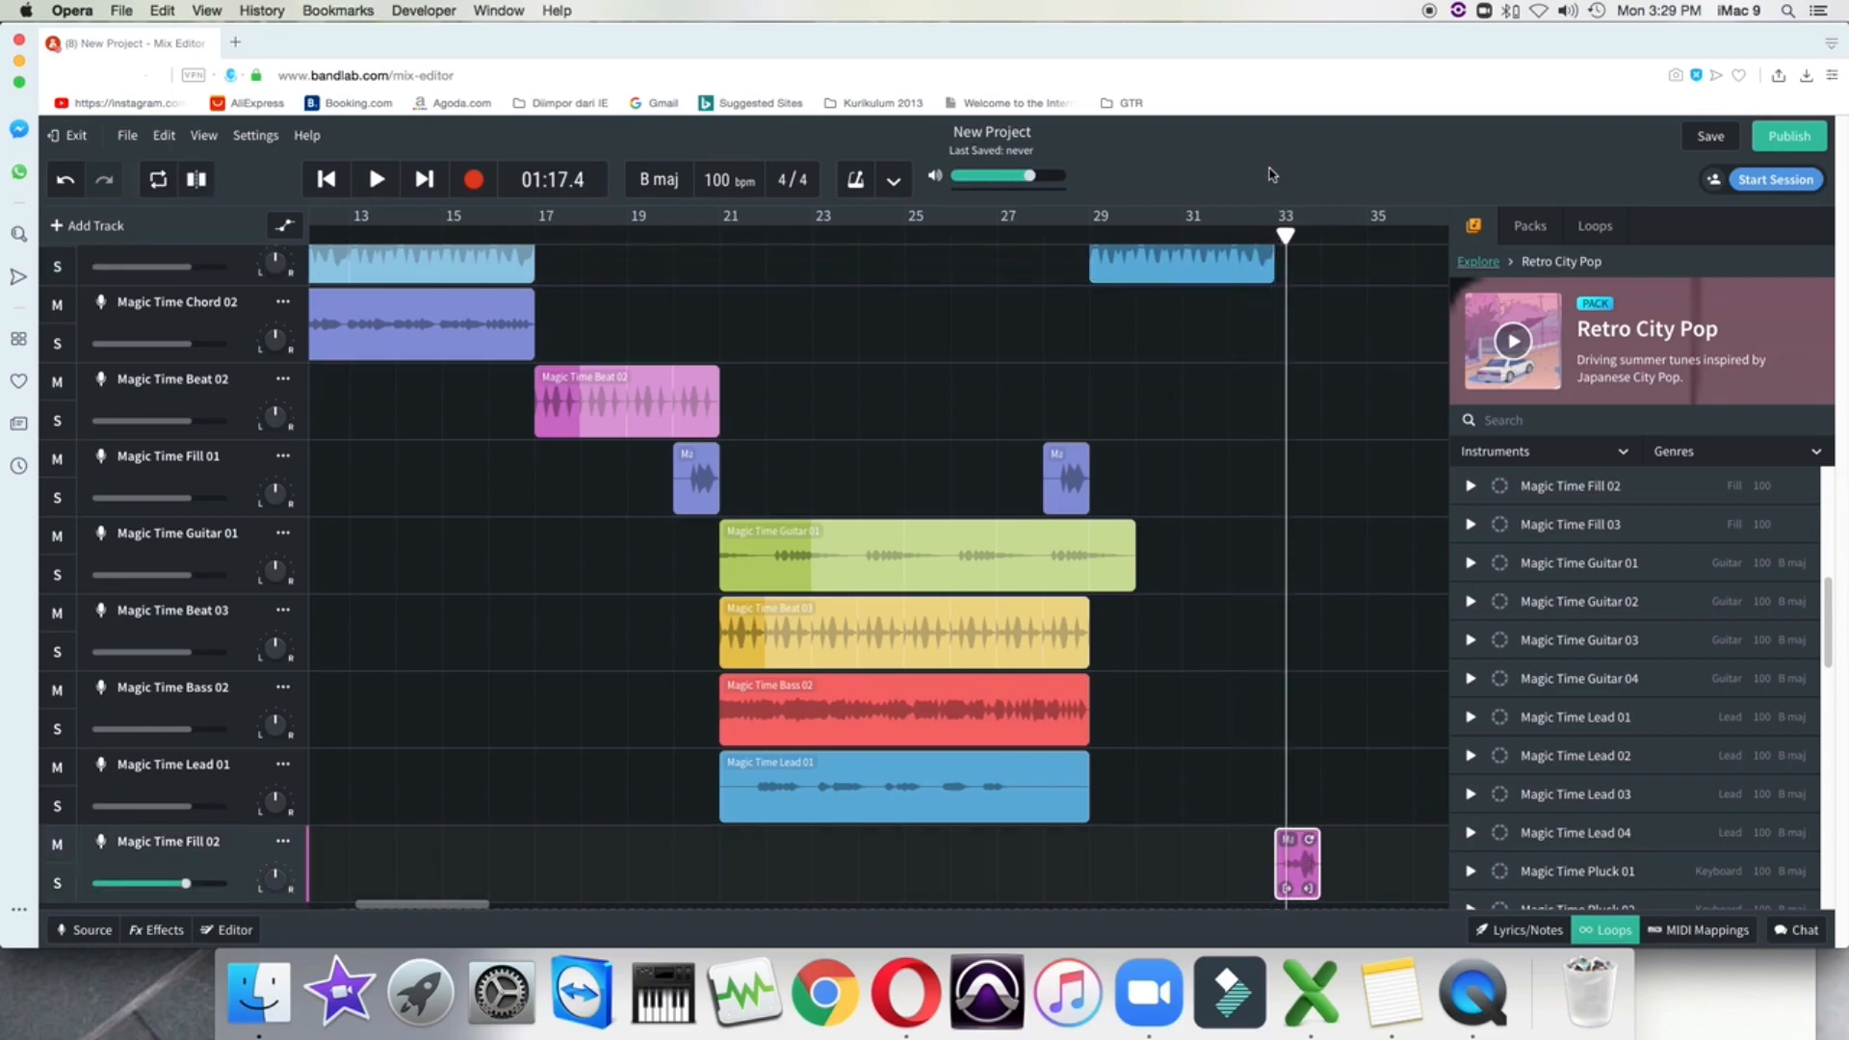
pyautogui.click(1207, 241)
pyautogui.press('space')
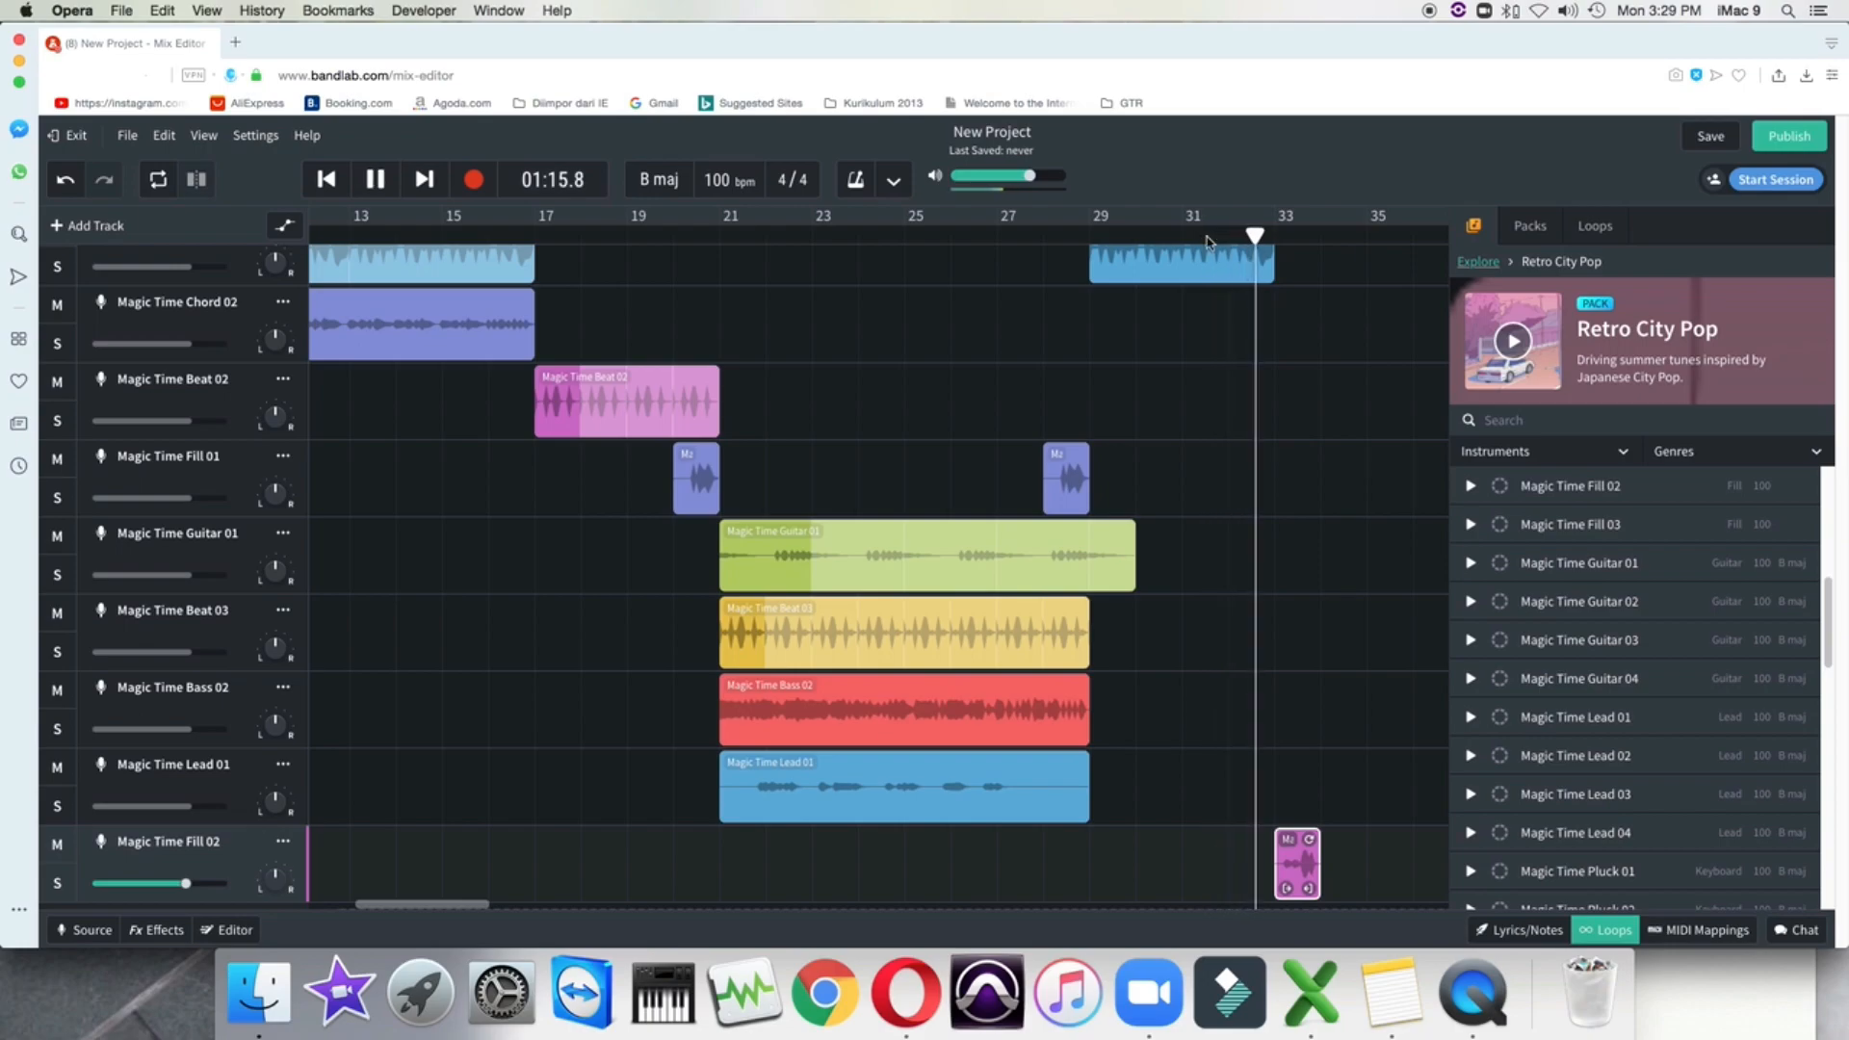
pyautogui.press('space')
pyautogui.moveTo(1282, 875); pyautogui.dragTo(1271, 874)
pyautogui.click(1221, 234)
pyautogui.press('space')
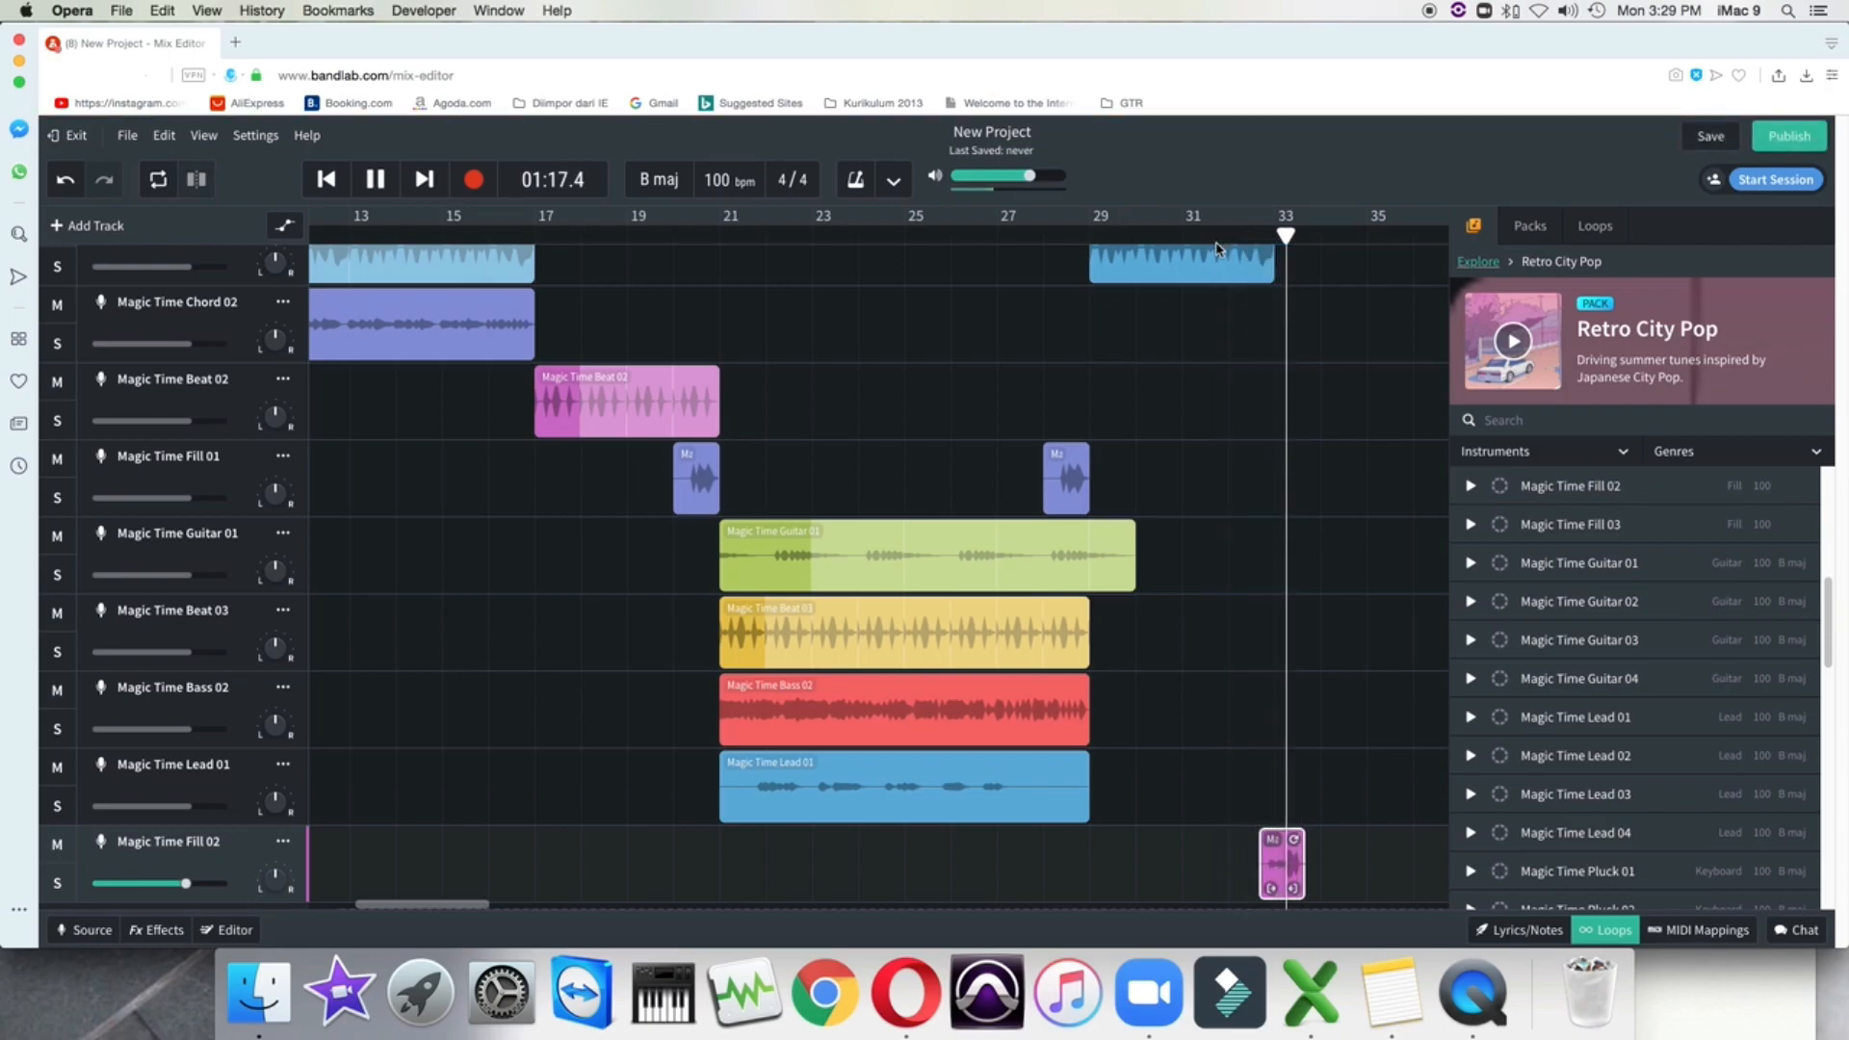
pyautogui.press('space')
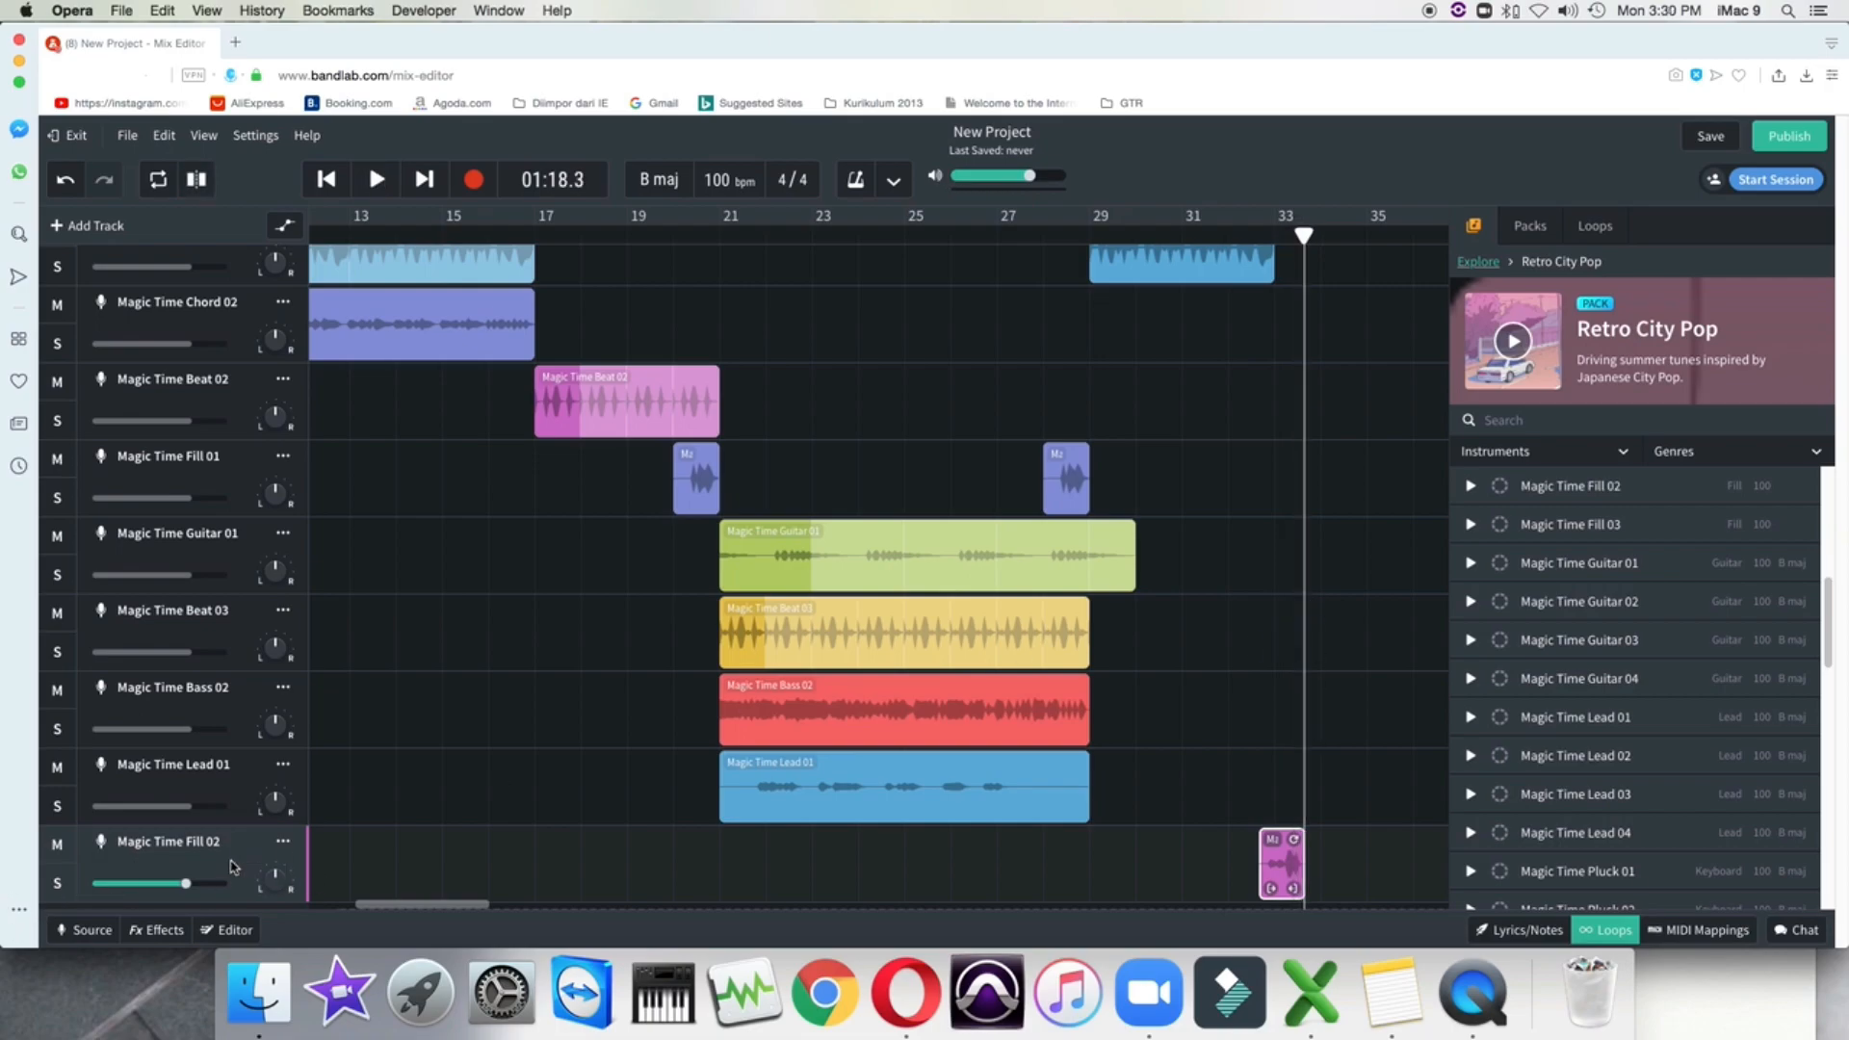
# Delete the Magic Time Fill 02 track
pyautogui.rightClick(231, 866)
pyautogui.moveTo(302, 661)
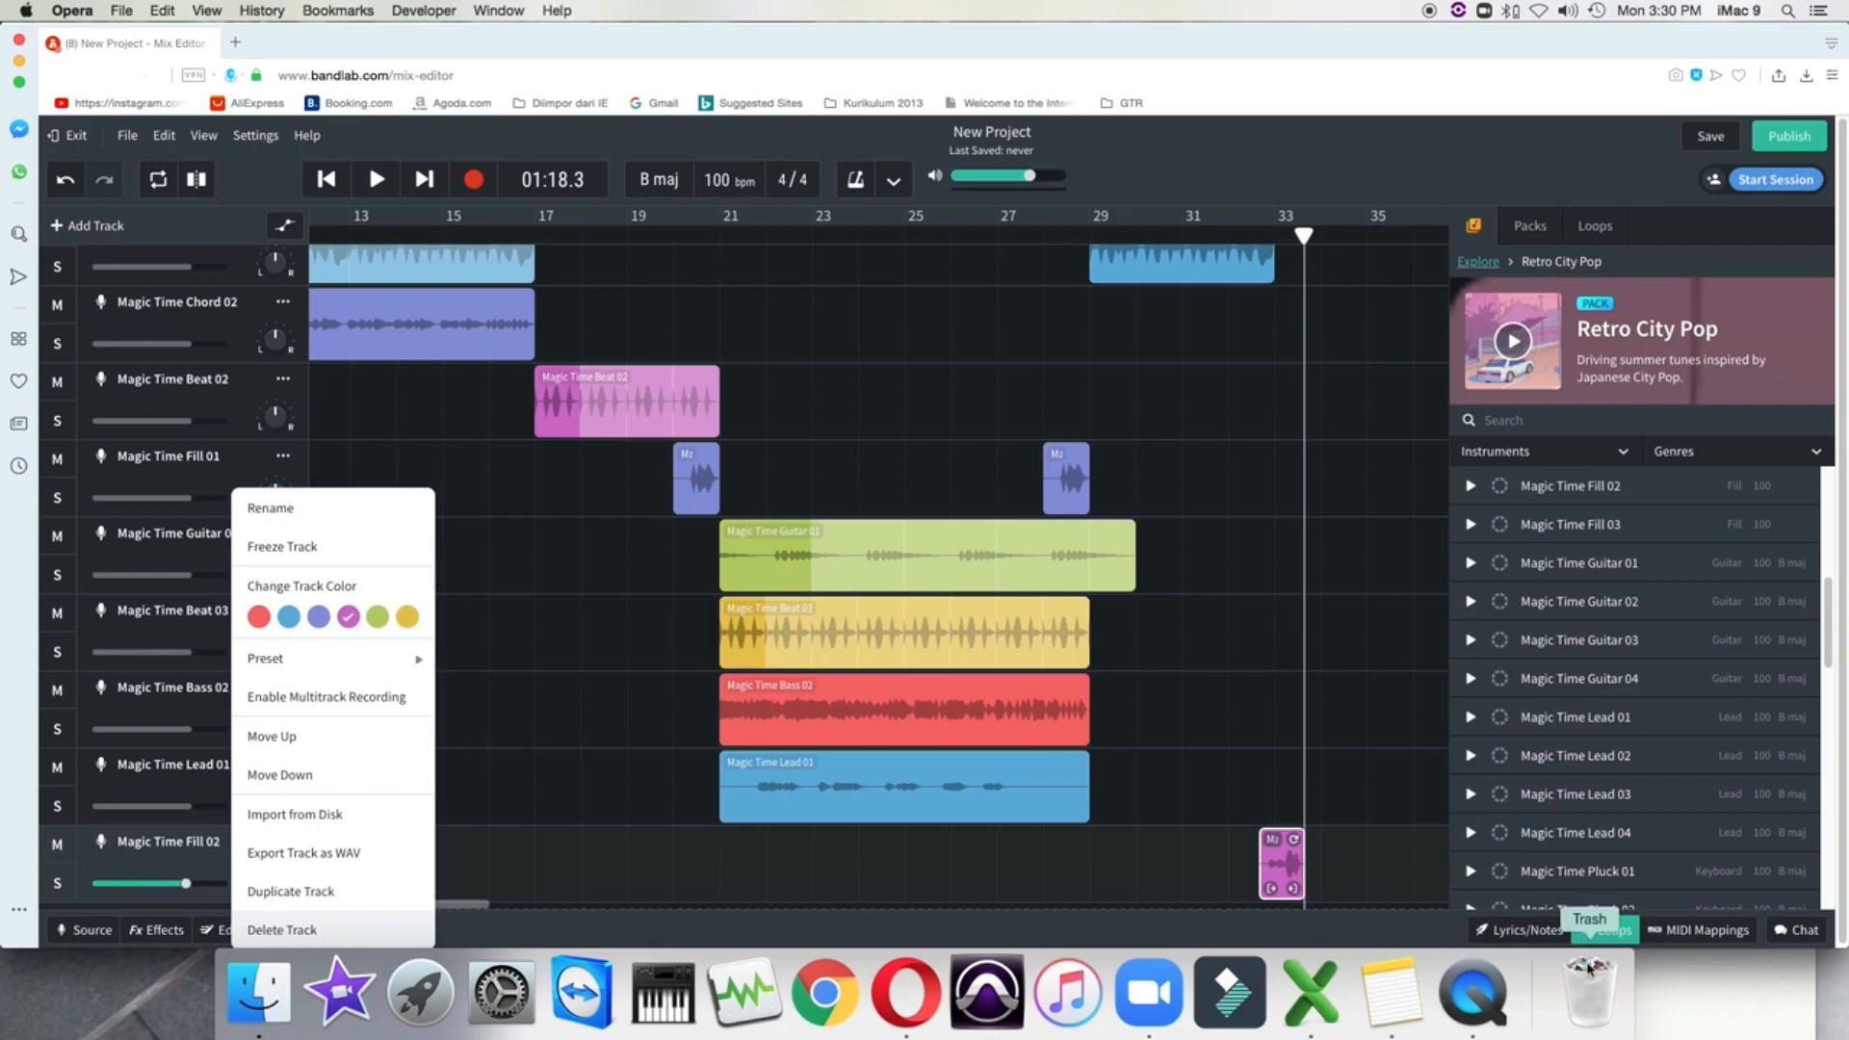
pyautogui.scroll(3, 1257, 529)
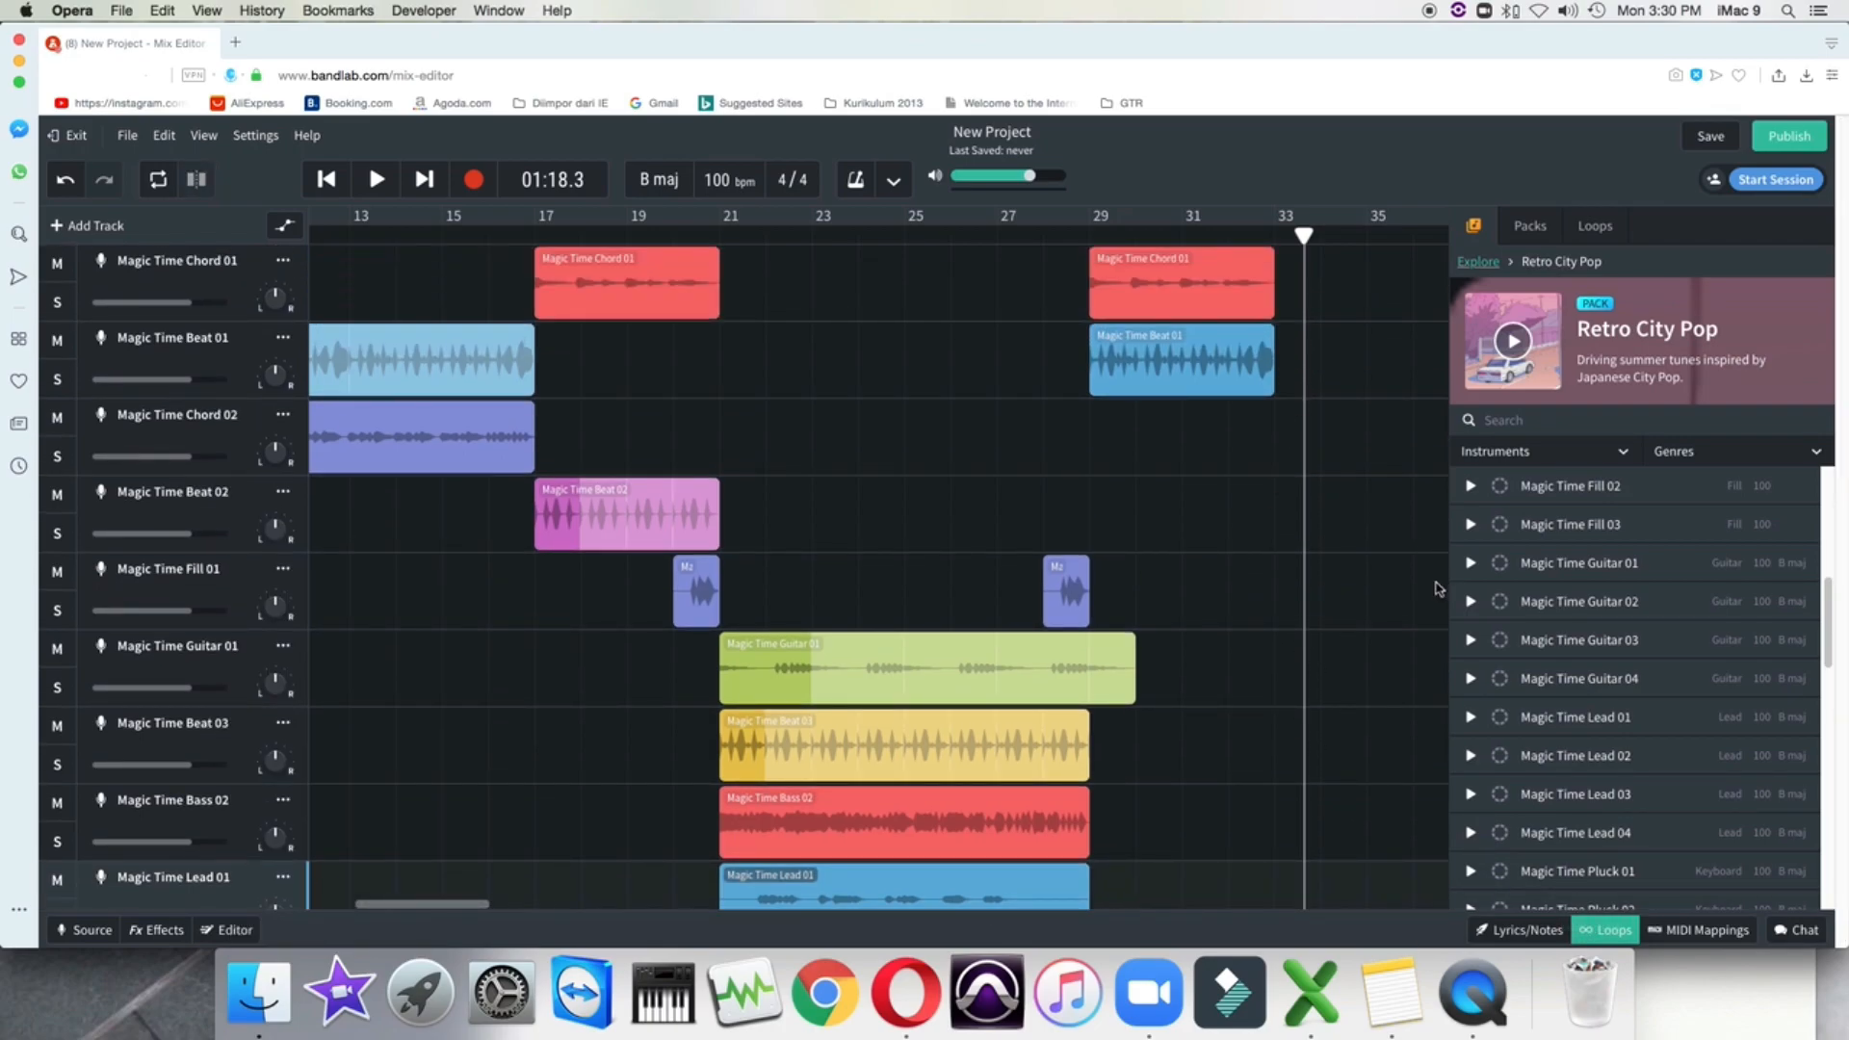
# Try extending the last Magic Time Beat 01 region by different short amounts past bar 33, playing back the ending each time
pyautogui.click(1242, 361)
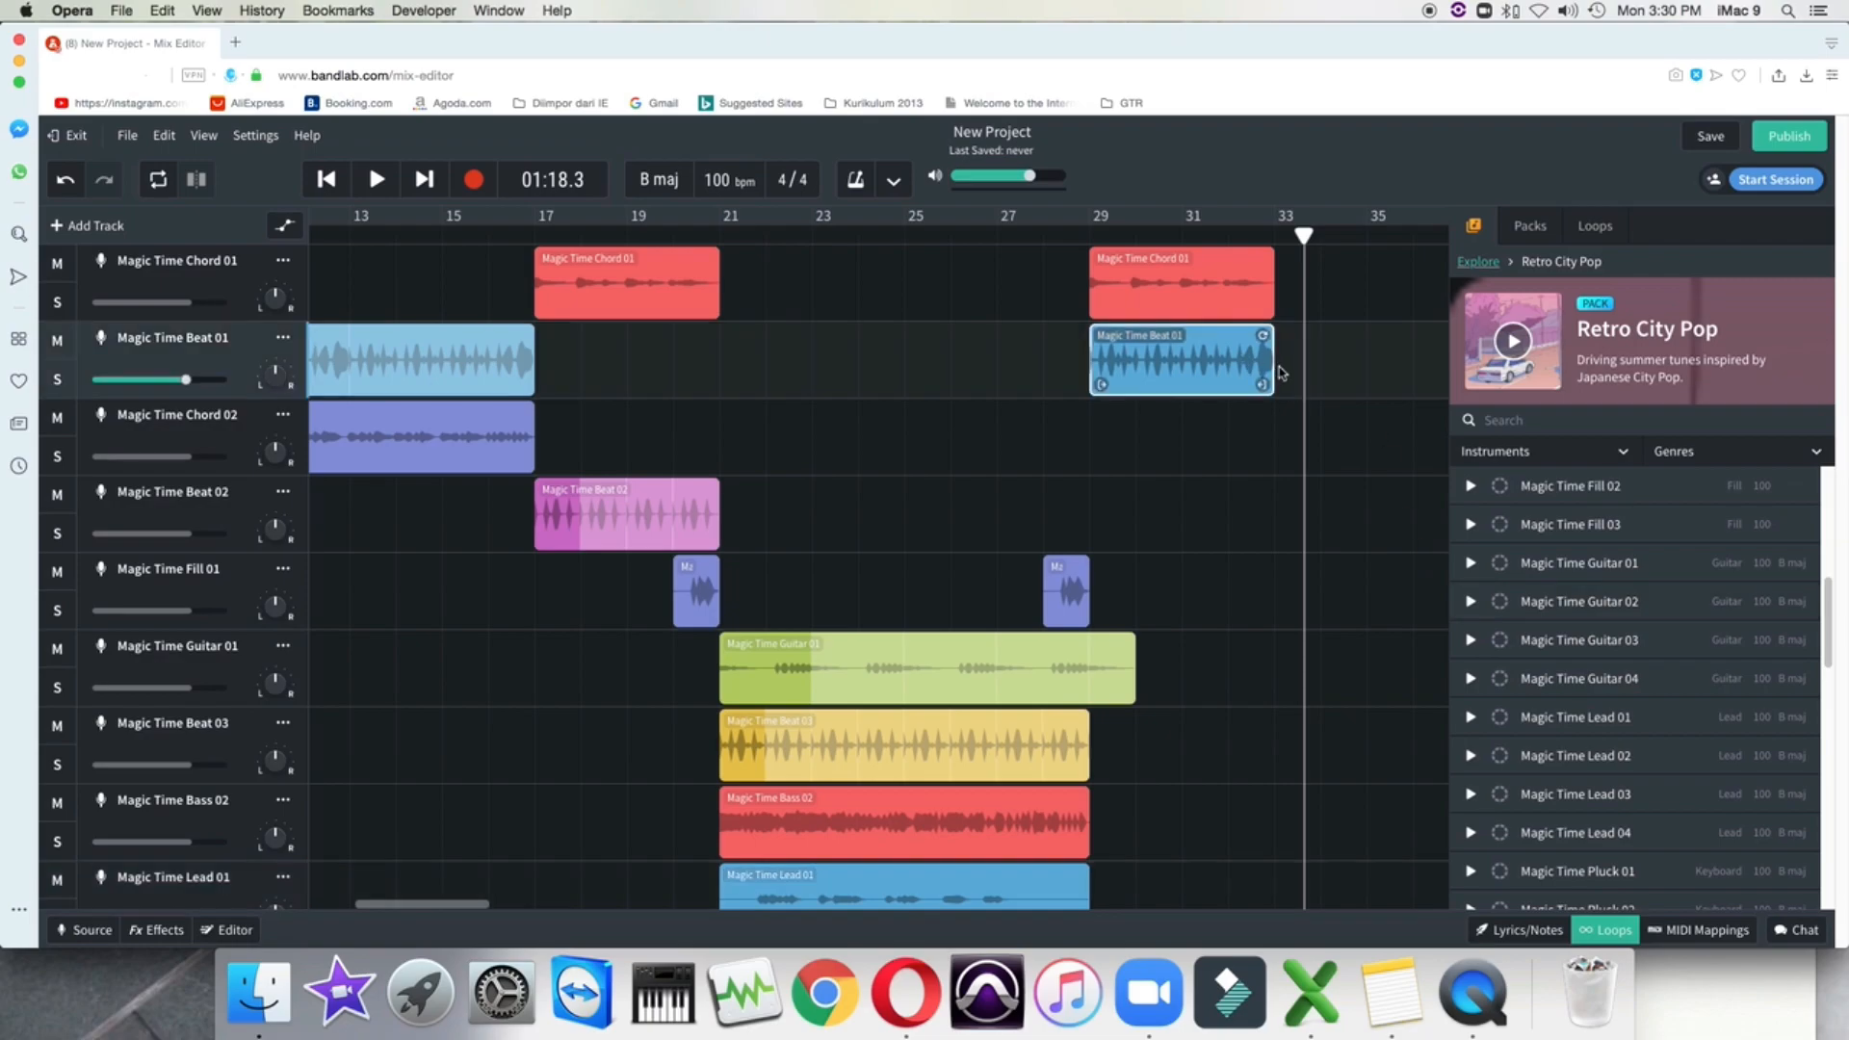
pyautogui.moveTo(1280, 335); pyautogui.dragTo(1313, 334)
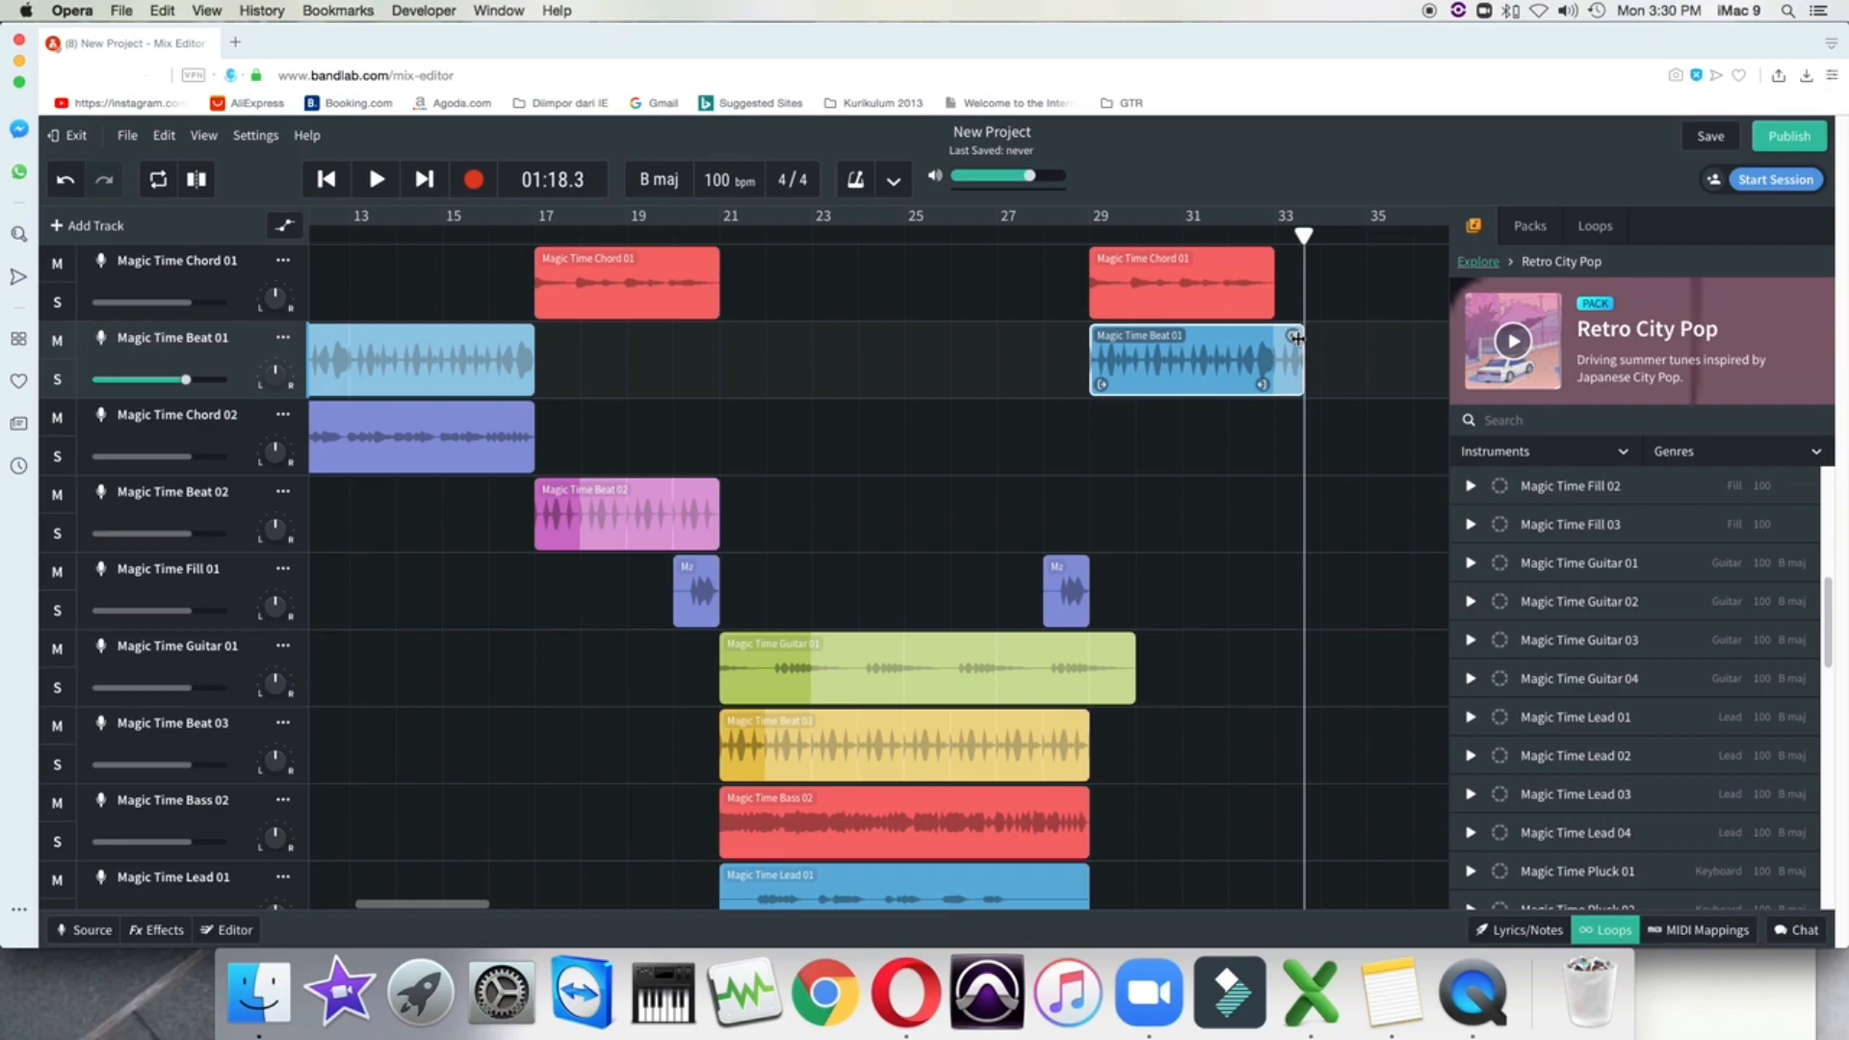
pyautogui.click(1204, 236)
pyautogui.press('space')
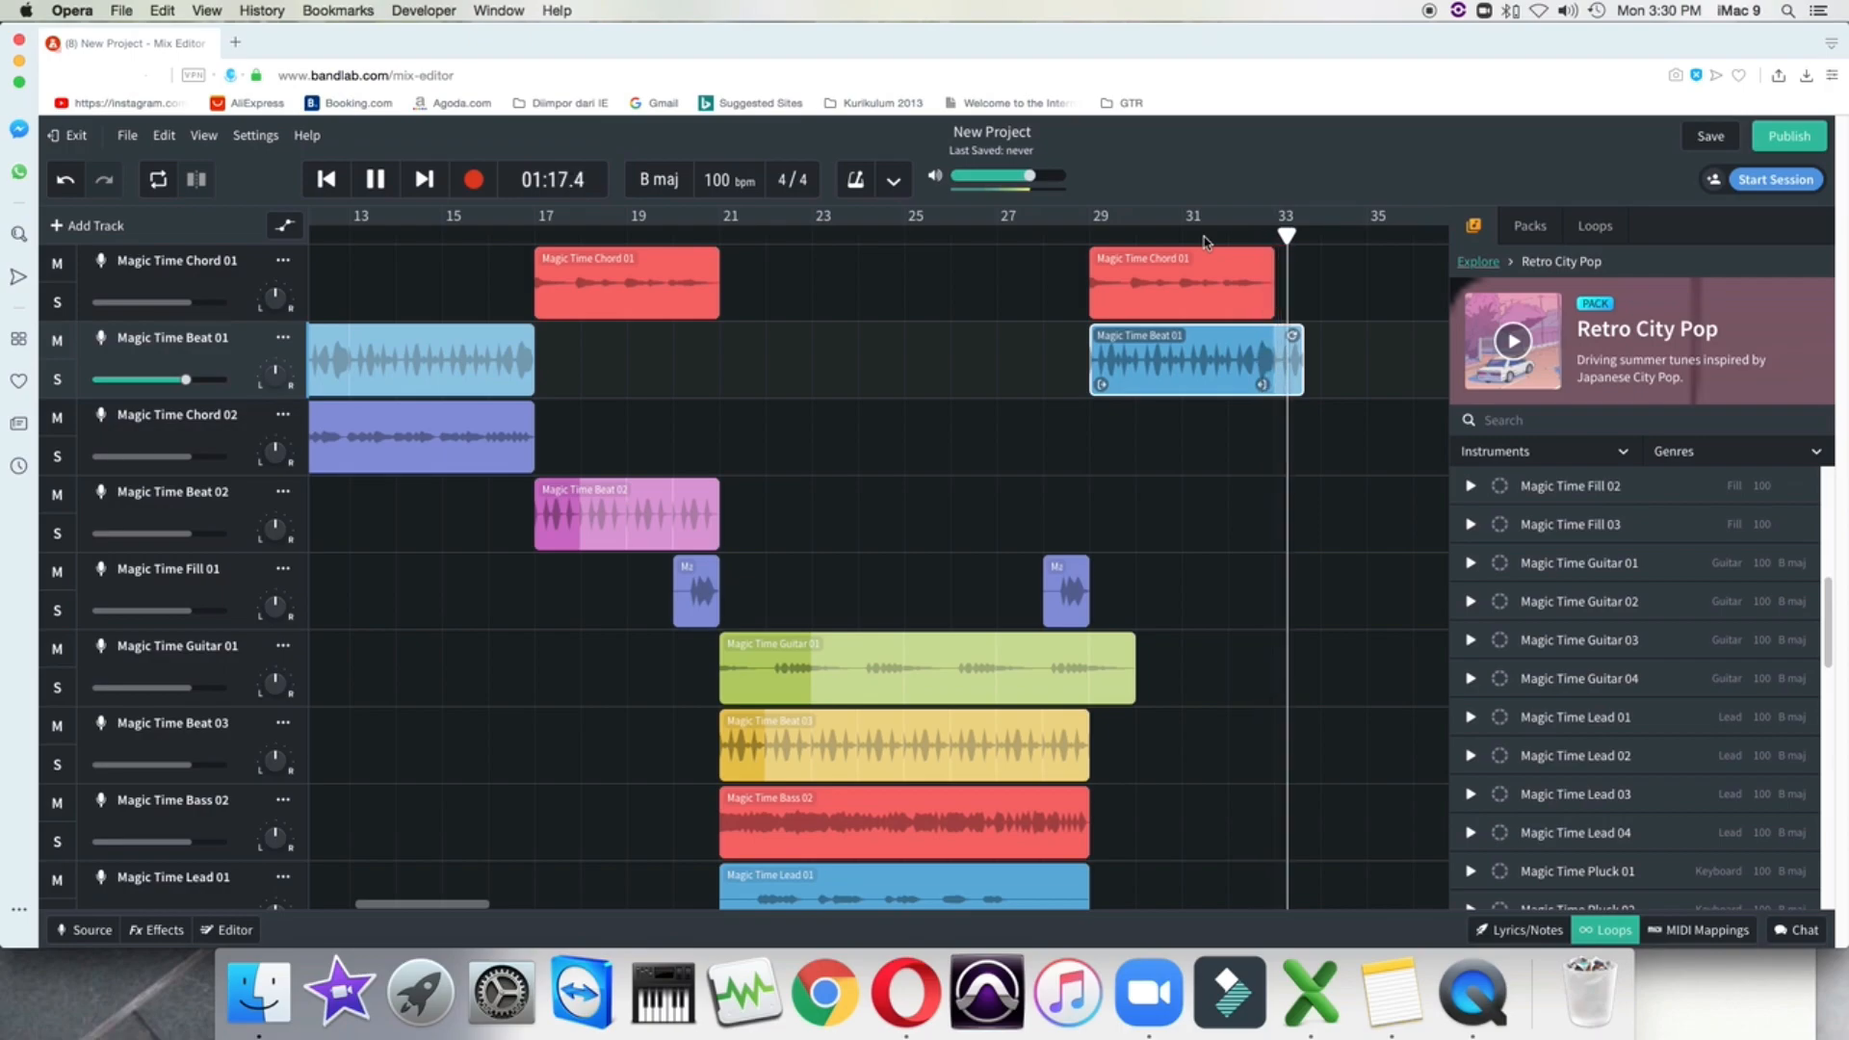
pyautogui.press('space')
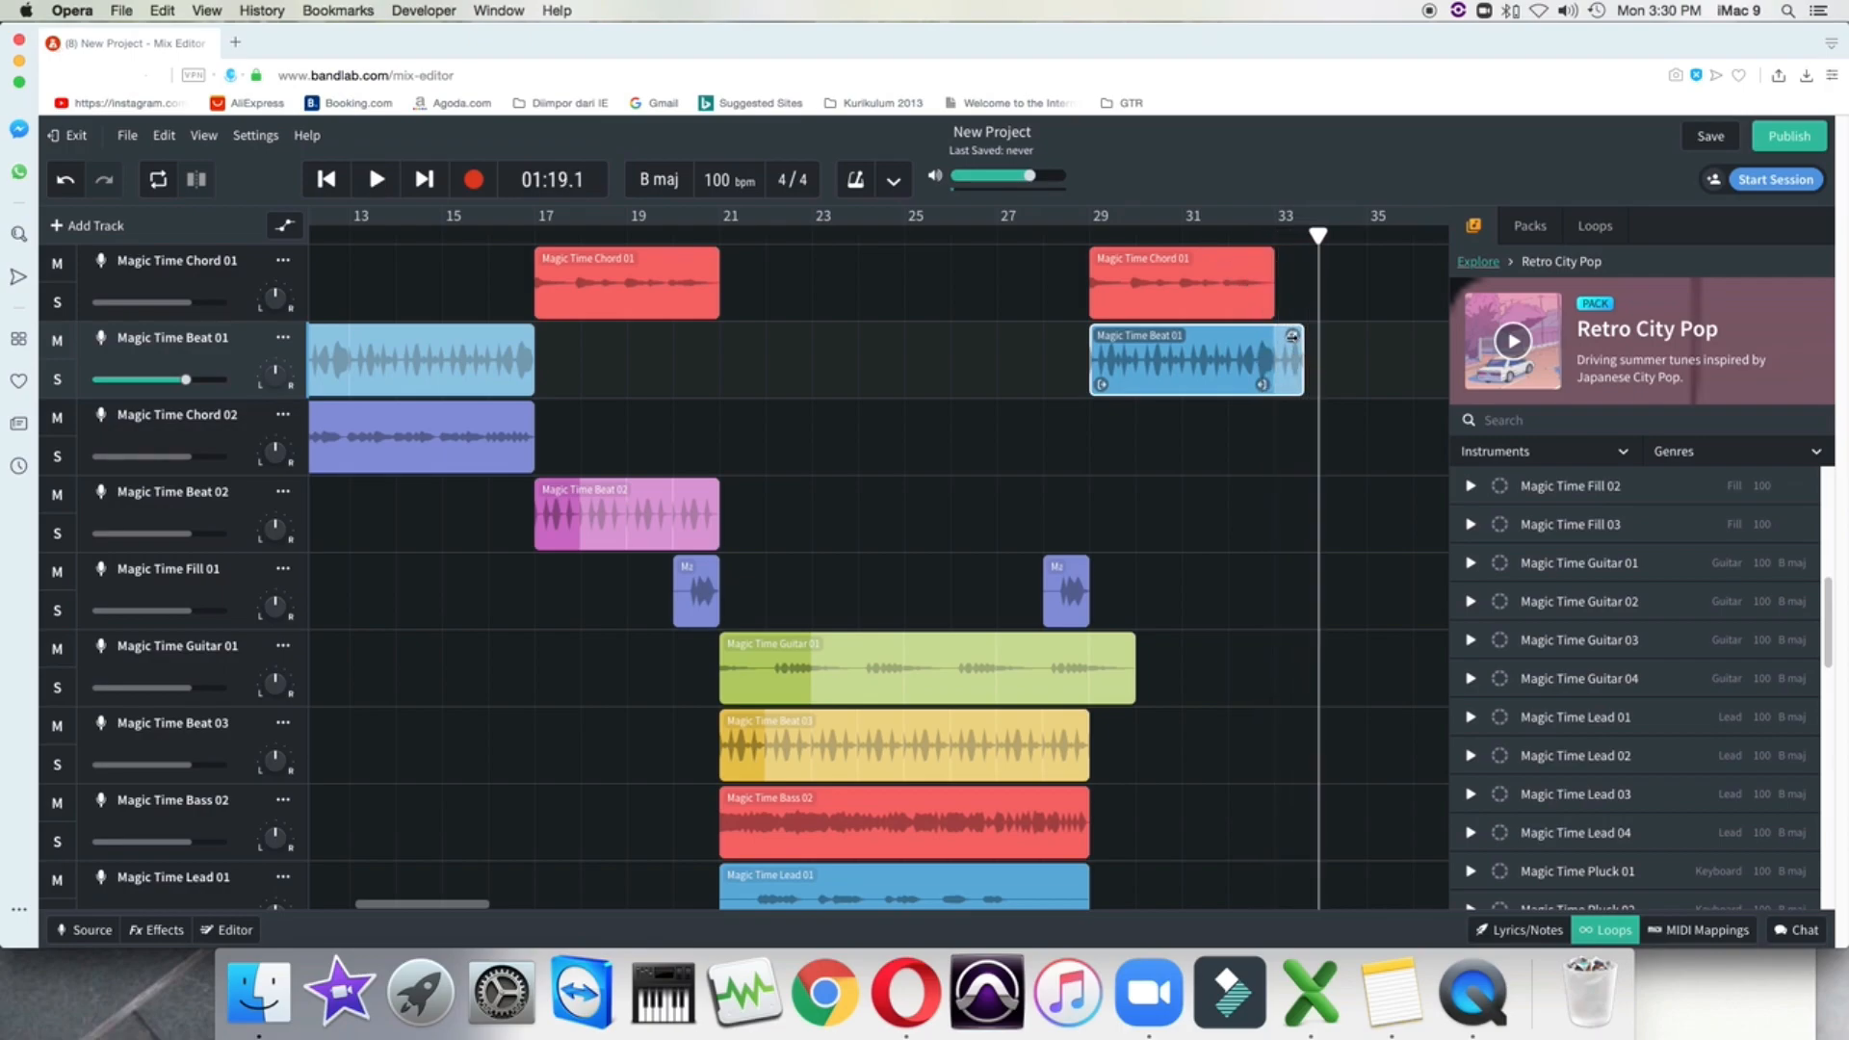
pyautogui.press('space')
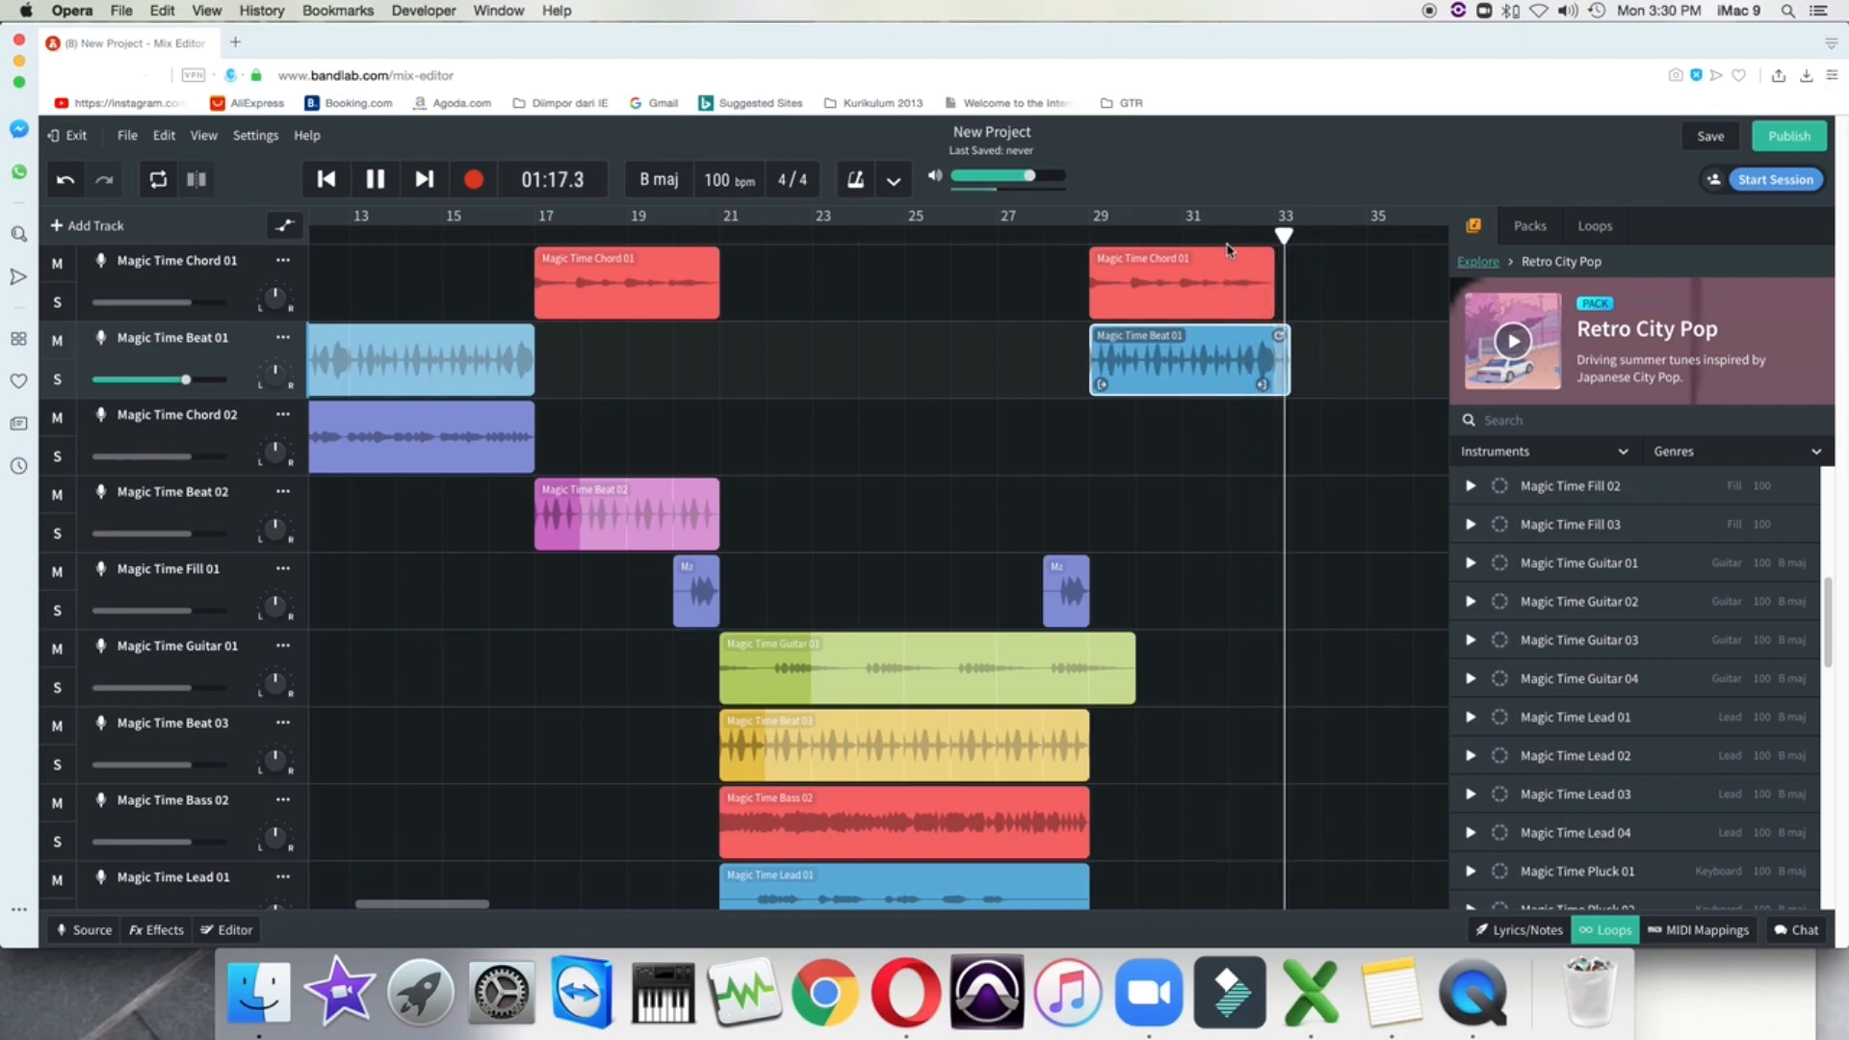
pyautogui.press('space')
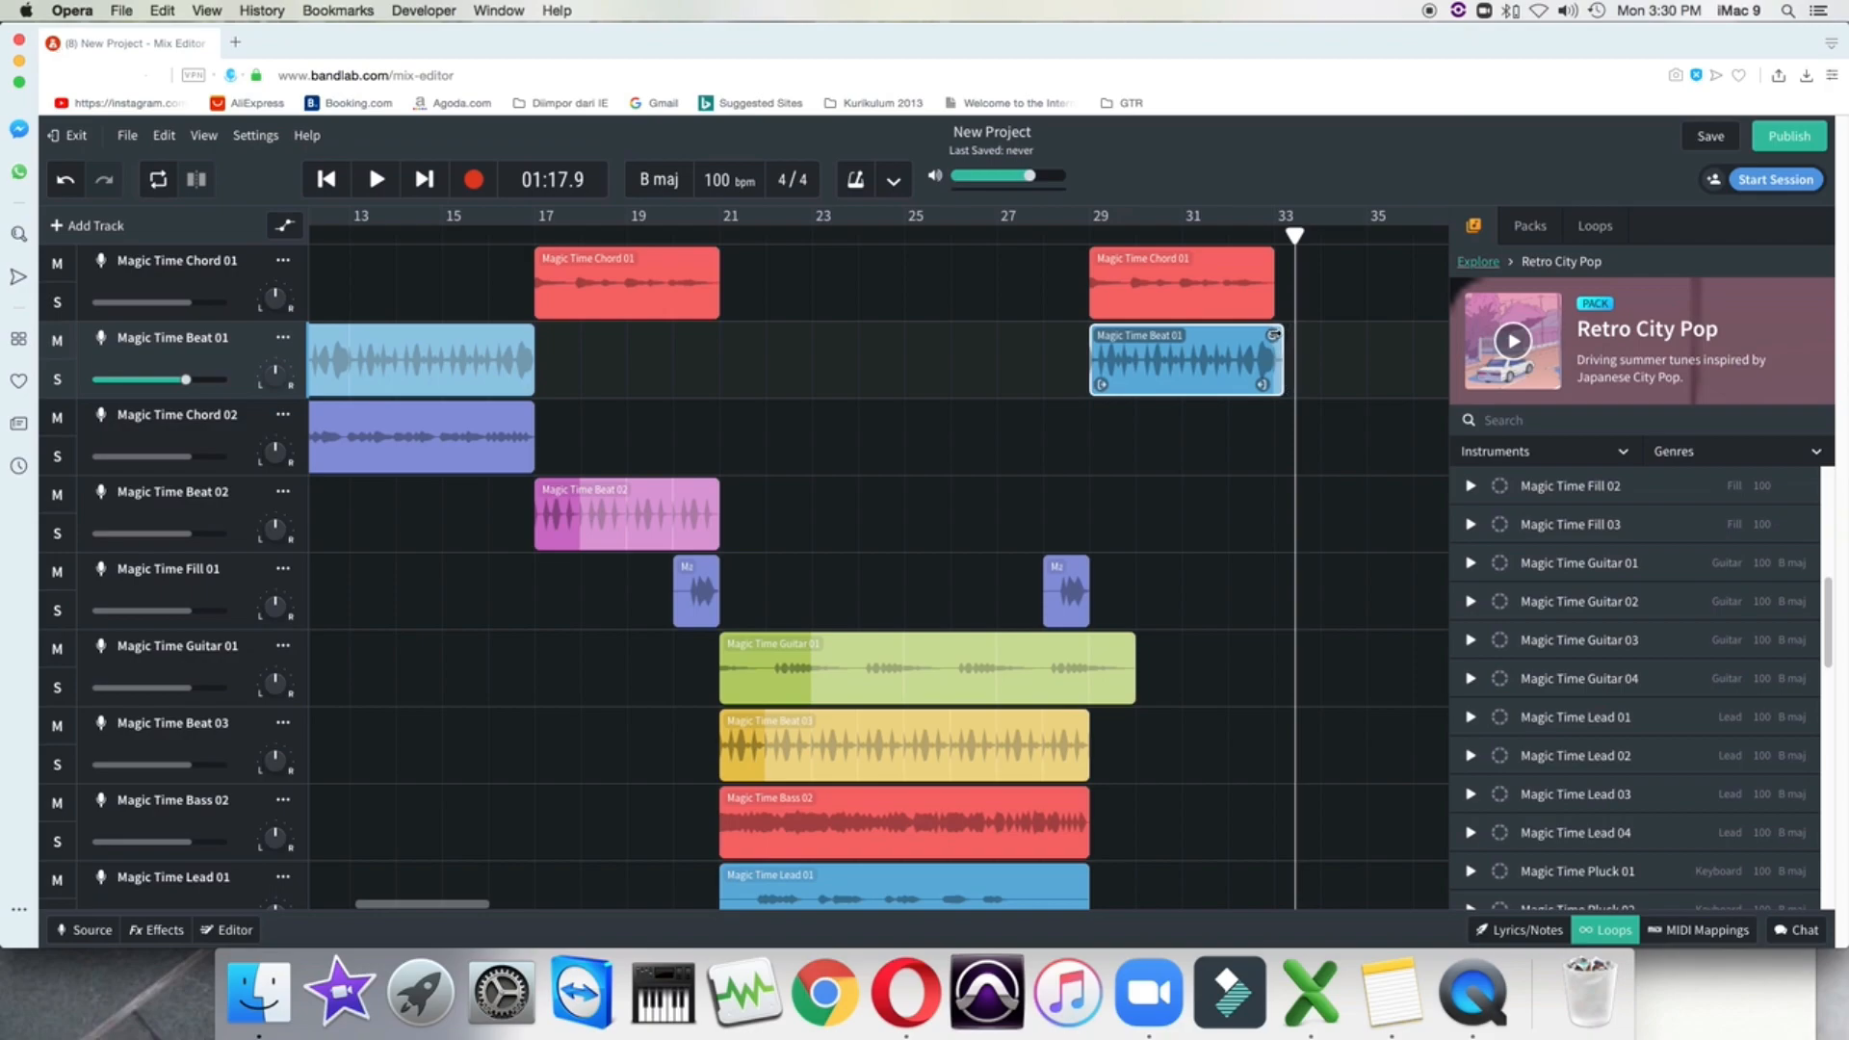
pyautogui.press('space')
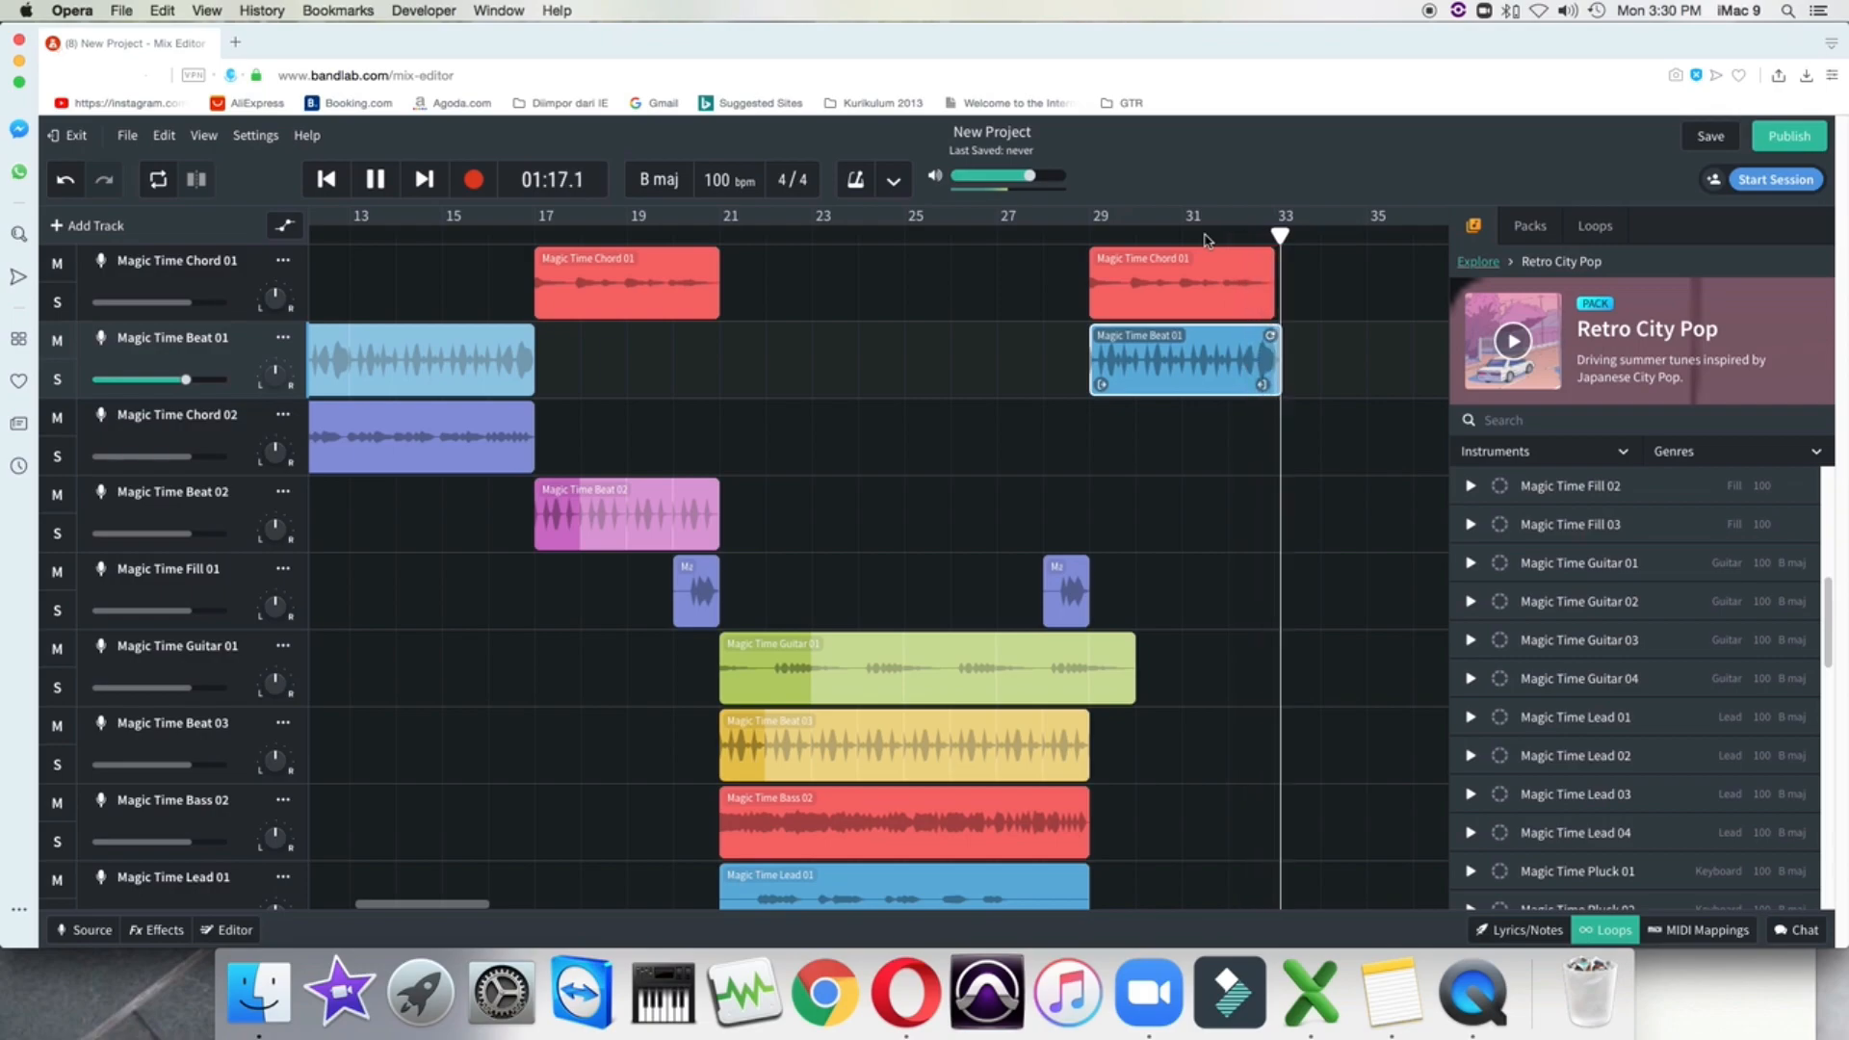
pyautogui.press('space')
# Extend the last Magic Time Chord 01 loop to just before bar 34, play it back, and trim the last Magic Time Beat 01 region to bar 33
pyautogui.click(1261, 288)
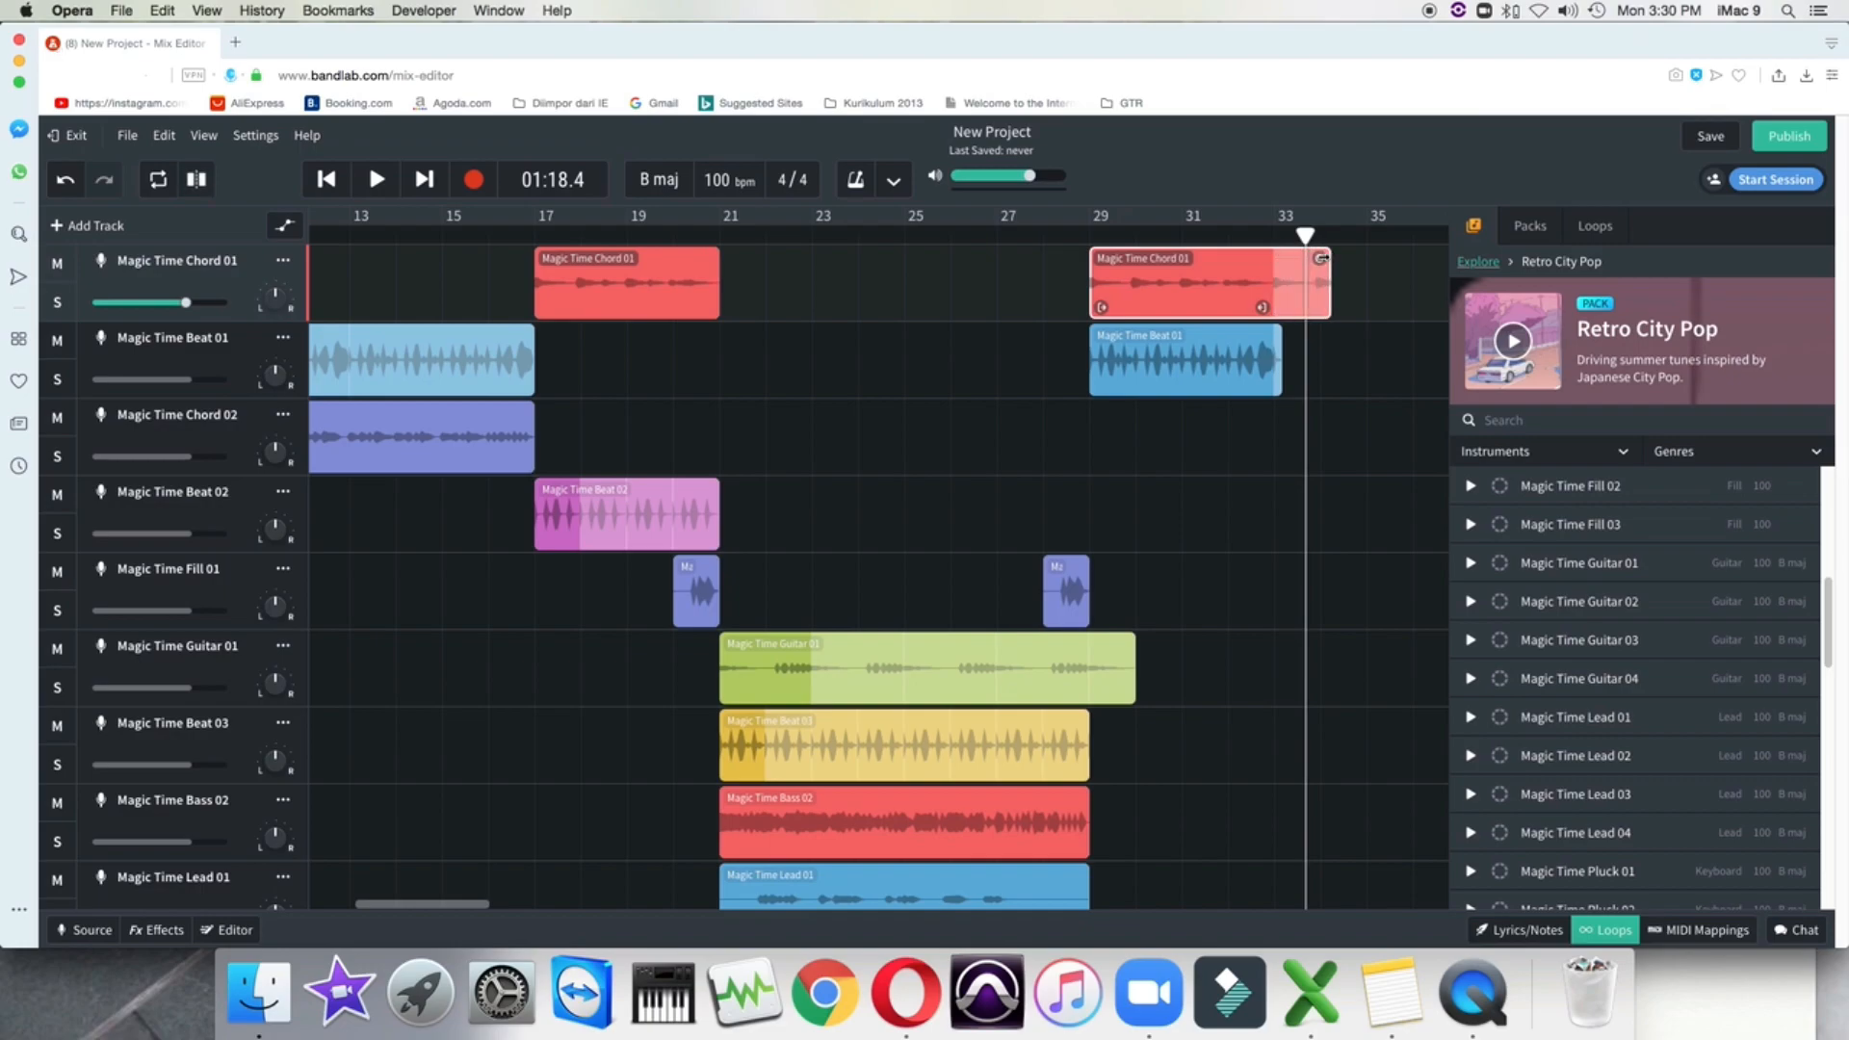
pyautogui.click(1228, 235)
pyautogui.press('space')
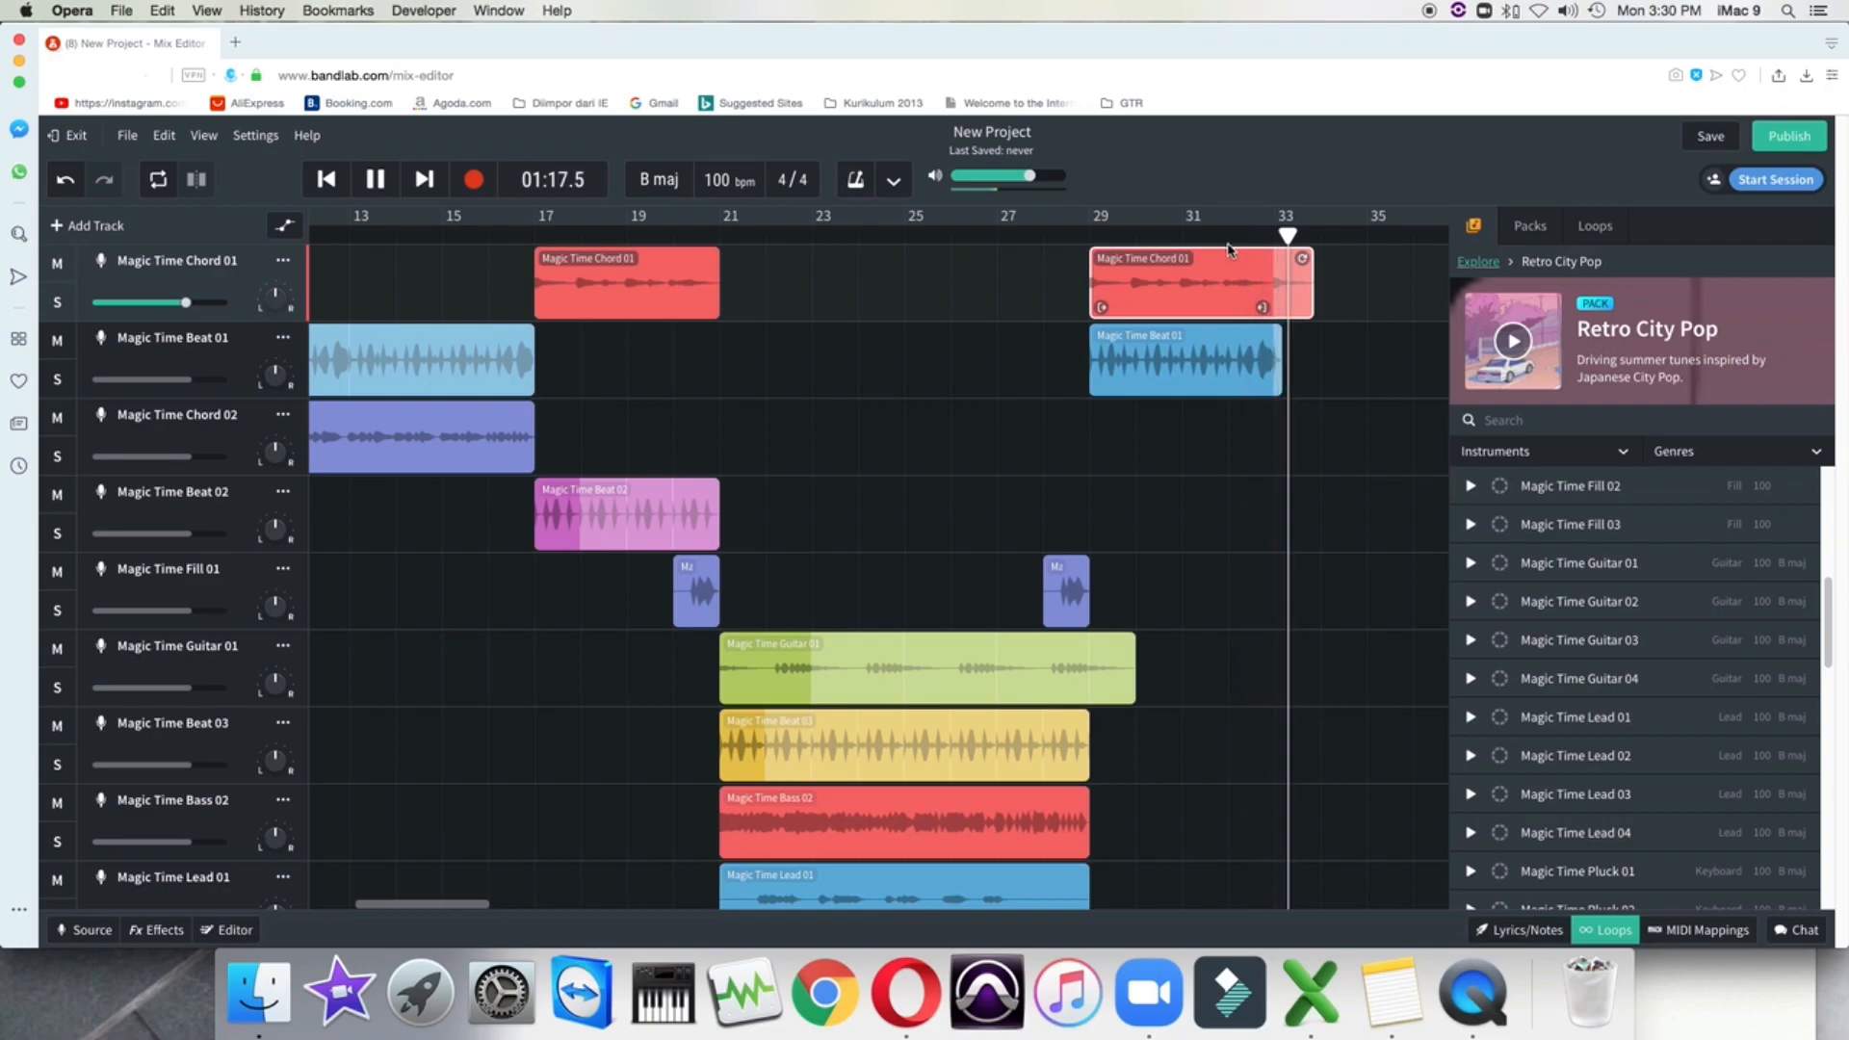
pyautogui.press('space')
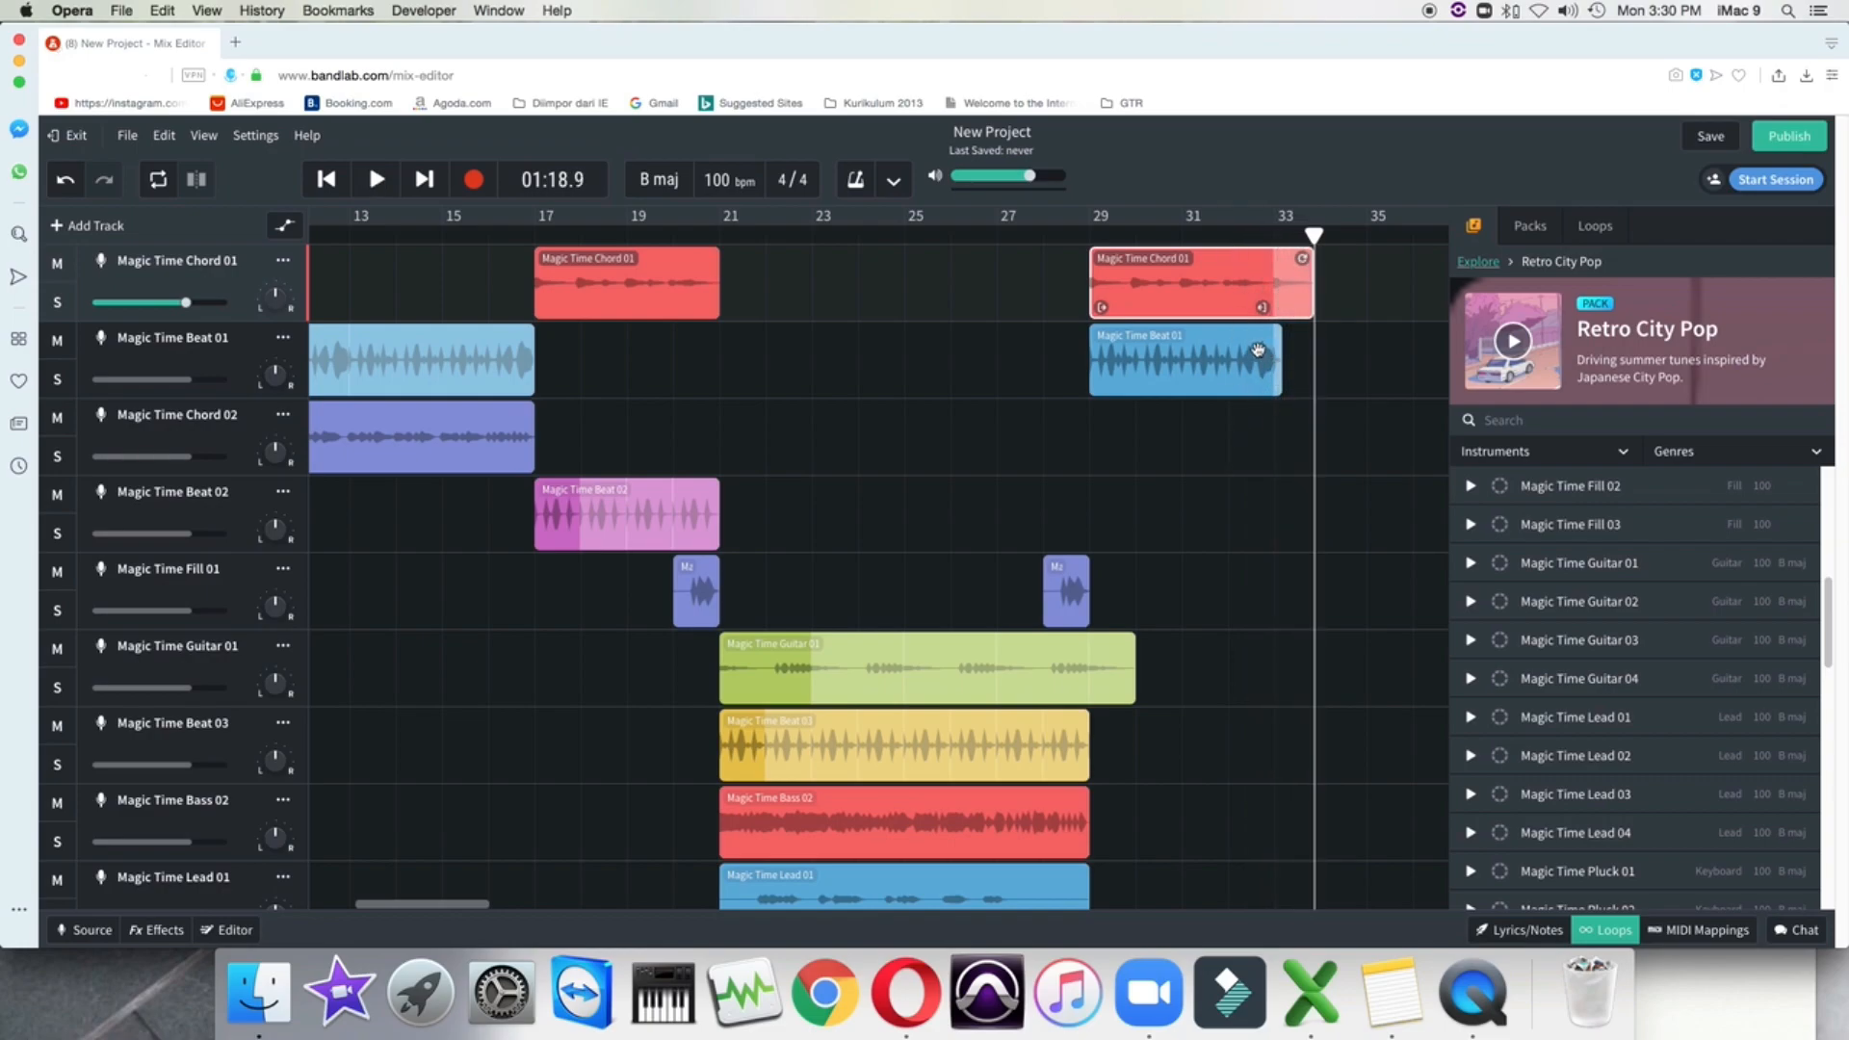
pyautogui.click(1280, 346)
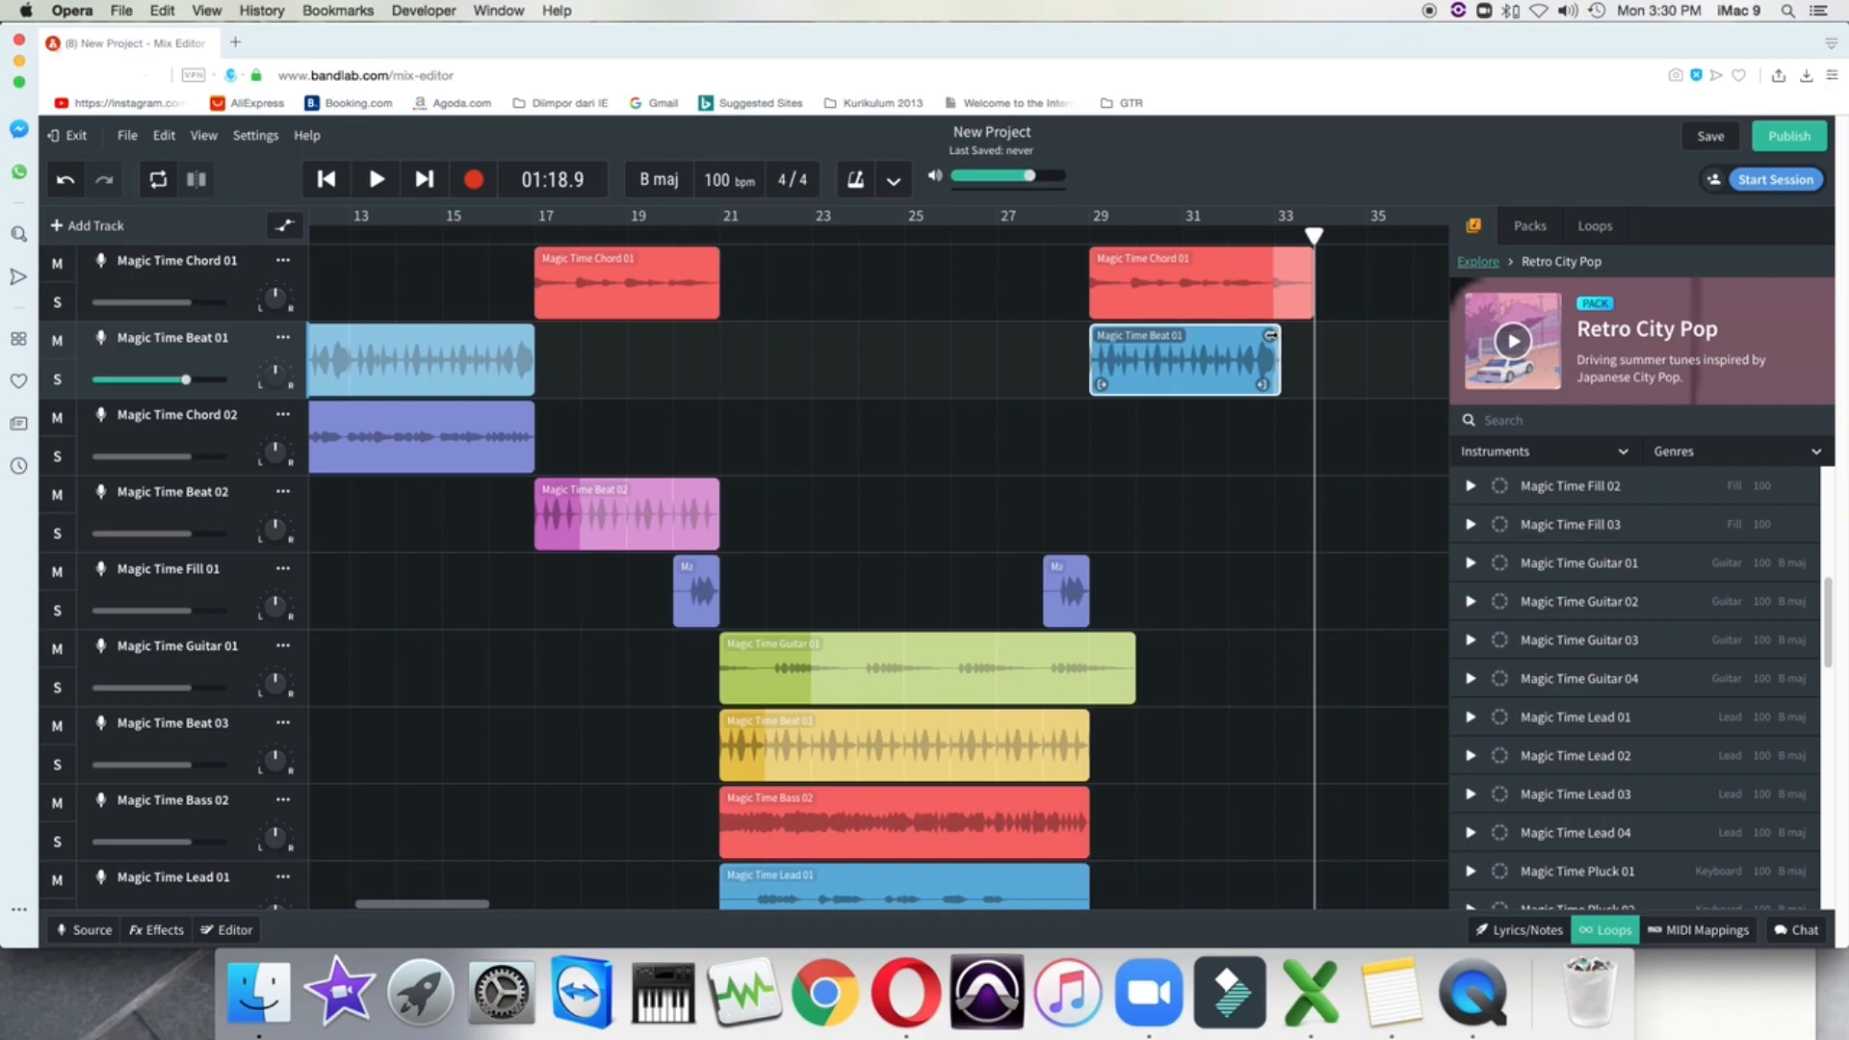
# Paste another copy of the Magic Time Fill 01 region on its track, align it to end at bar 33 and play back the ending
pyautogui.click(1074, 563)
pyautogui.rightClick(1071, 573)
pyautogui.click(1098, 580)
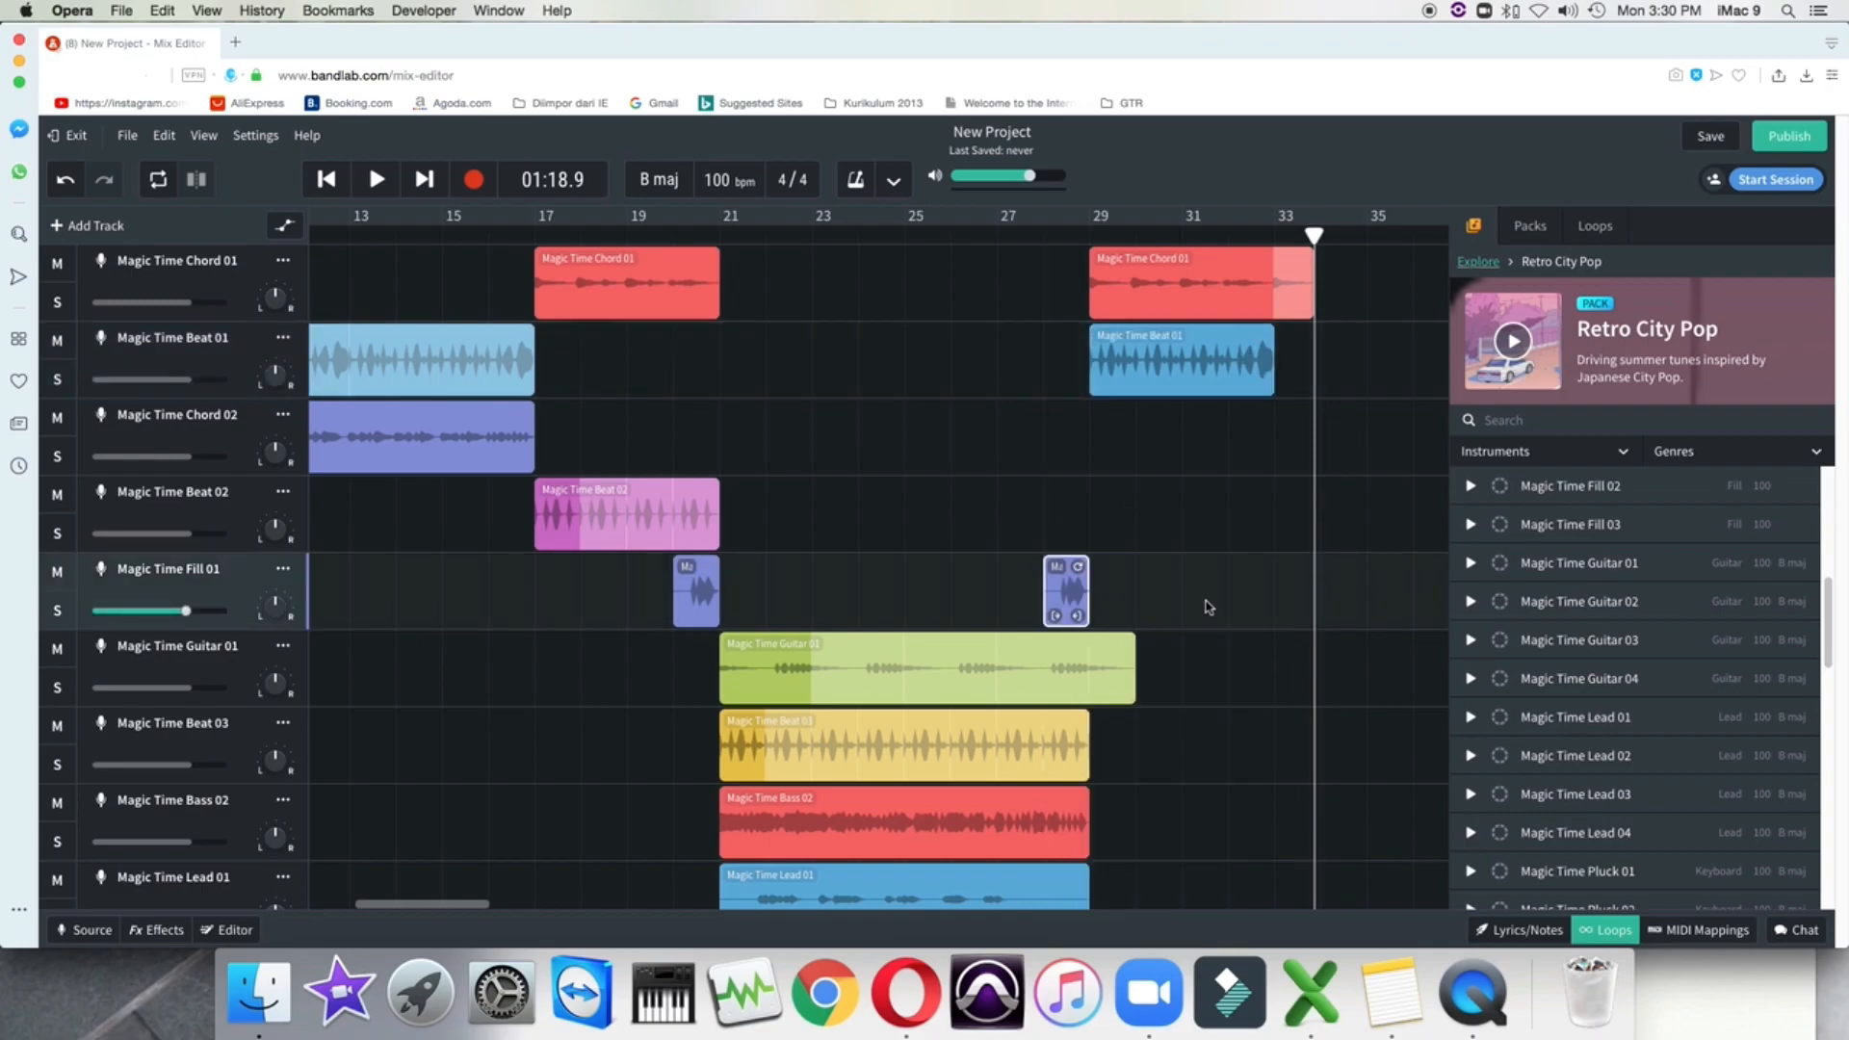
pyautogui.click(1241, 612)
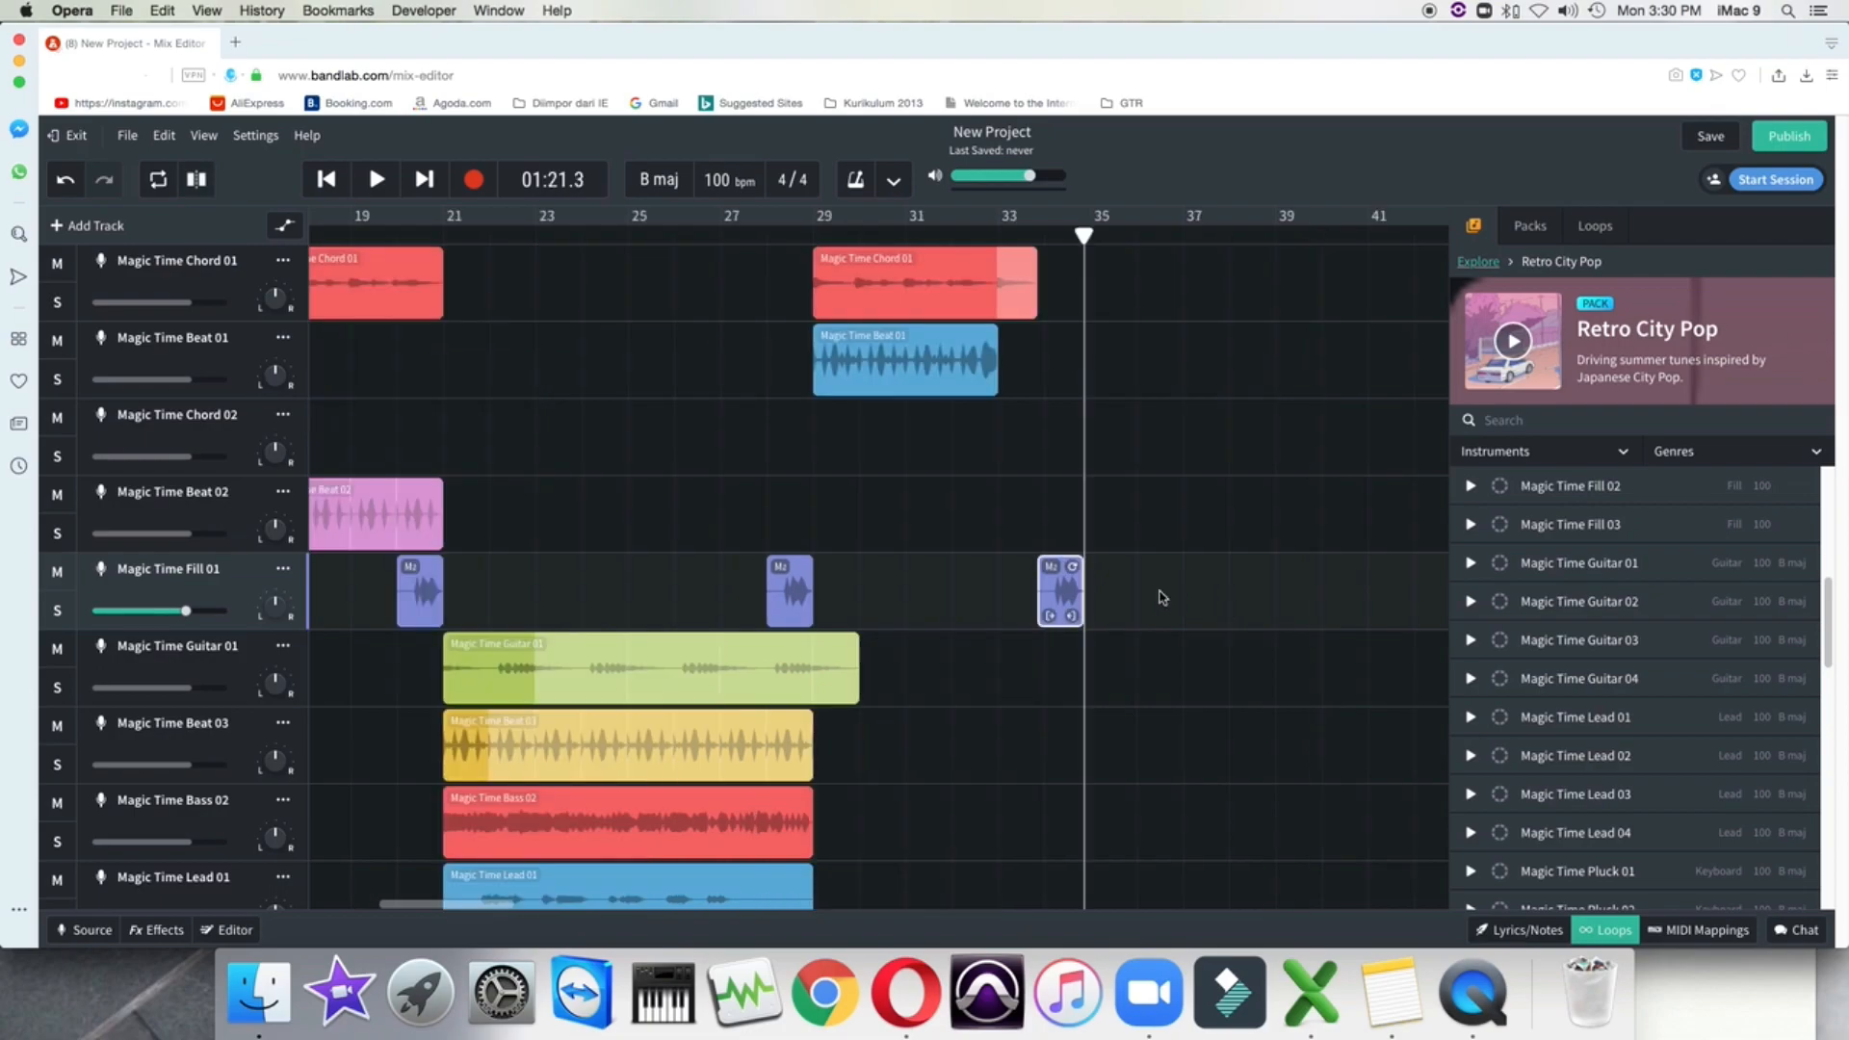
pyautogui.moveTo(1059, 594); pyautogui.dragTo(974, 591)
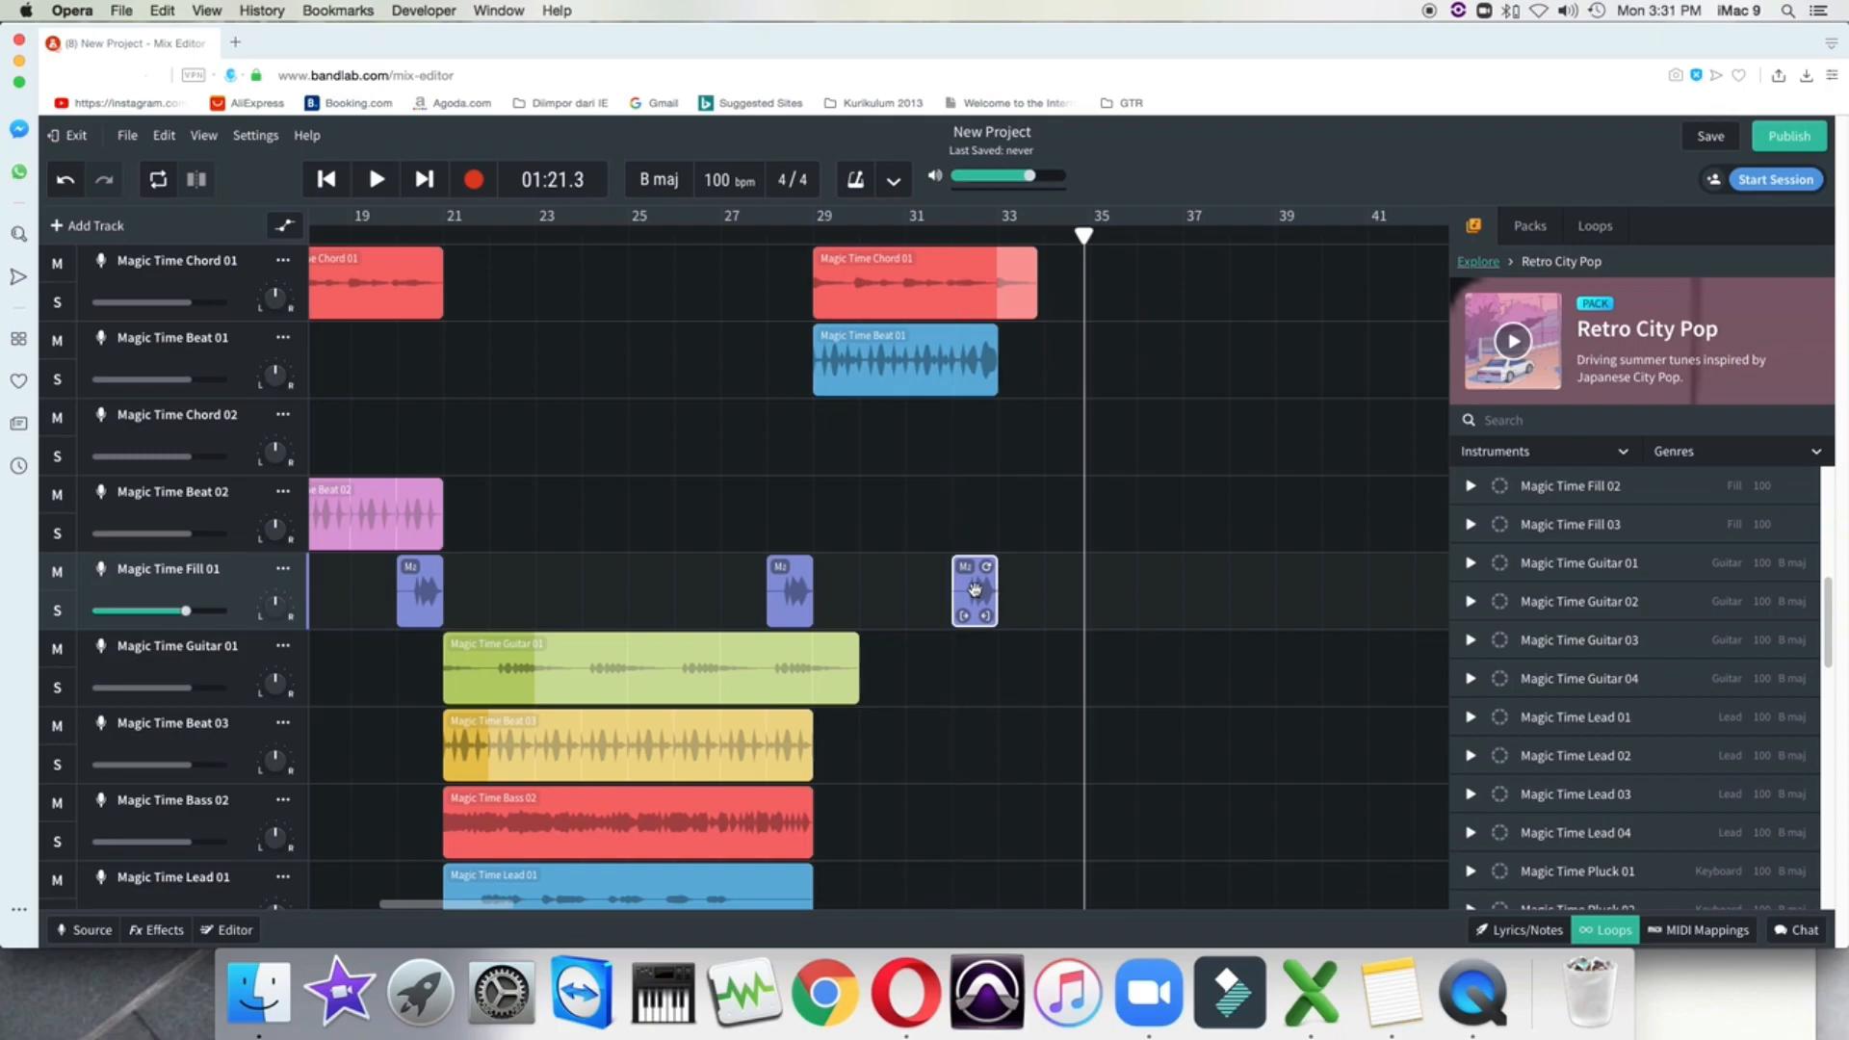
pyautogui.click(914, 237)
pyautogui.press('space')
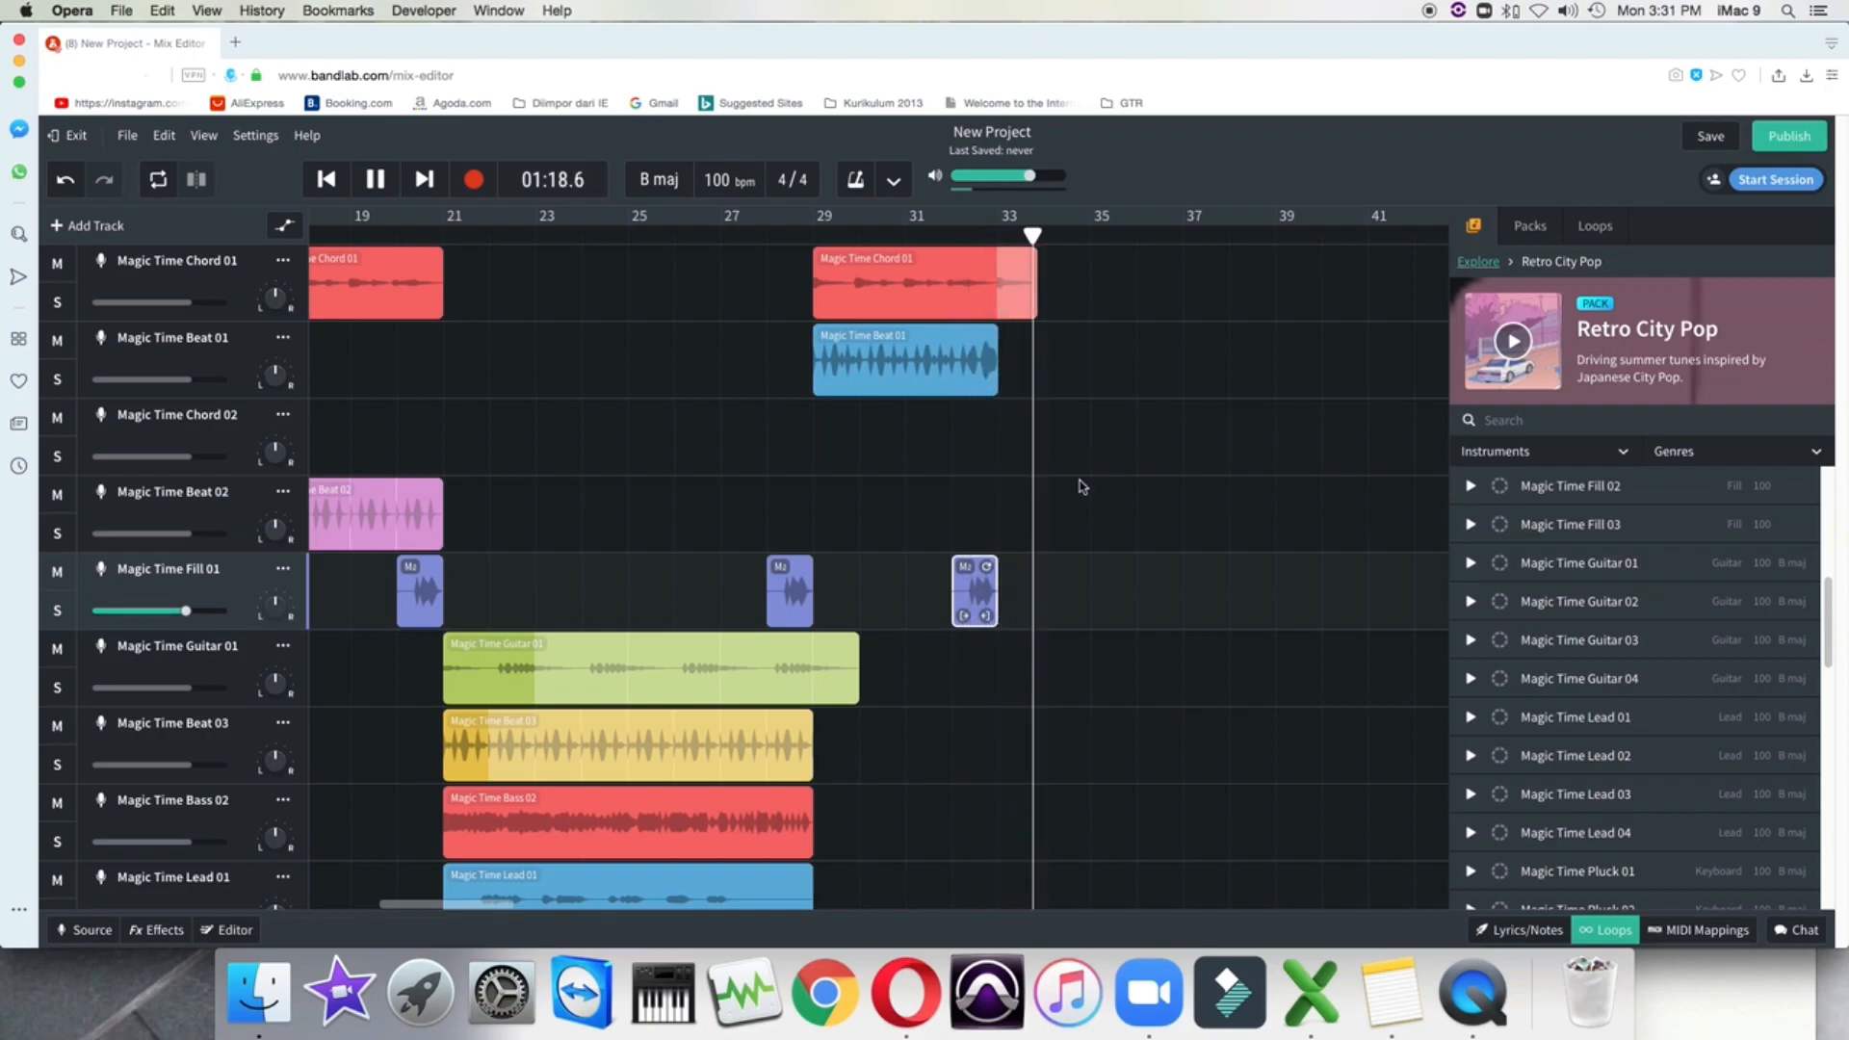
pyautogui.press('space')
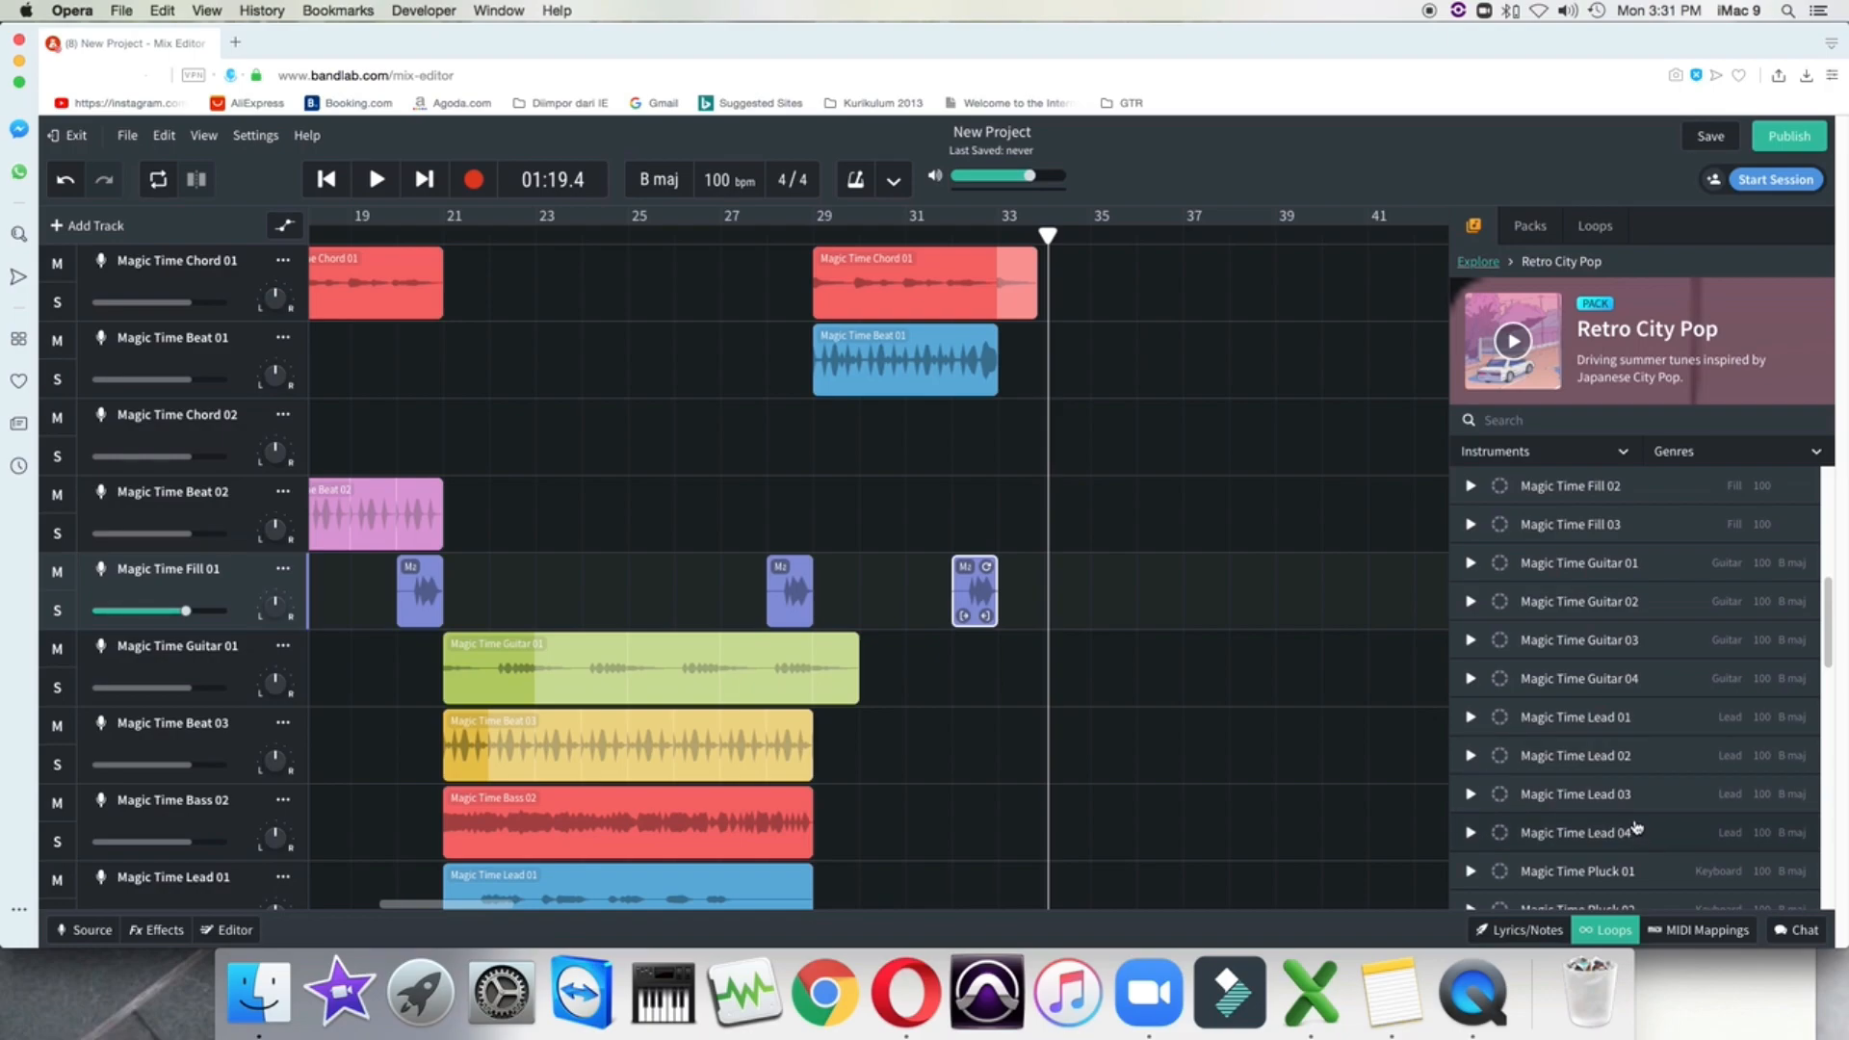
# Audition the See You Tonight FX loops and place See You Tonight FX 03 on the Magic Time Chord 02 track starting at bar 33
pyautogui.scroll(-15, 1622, 860)
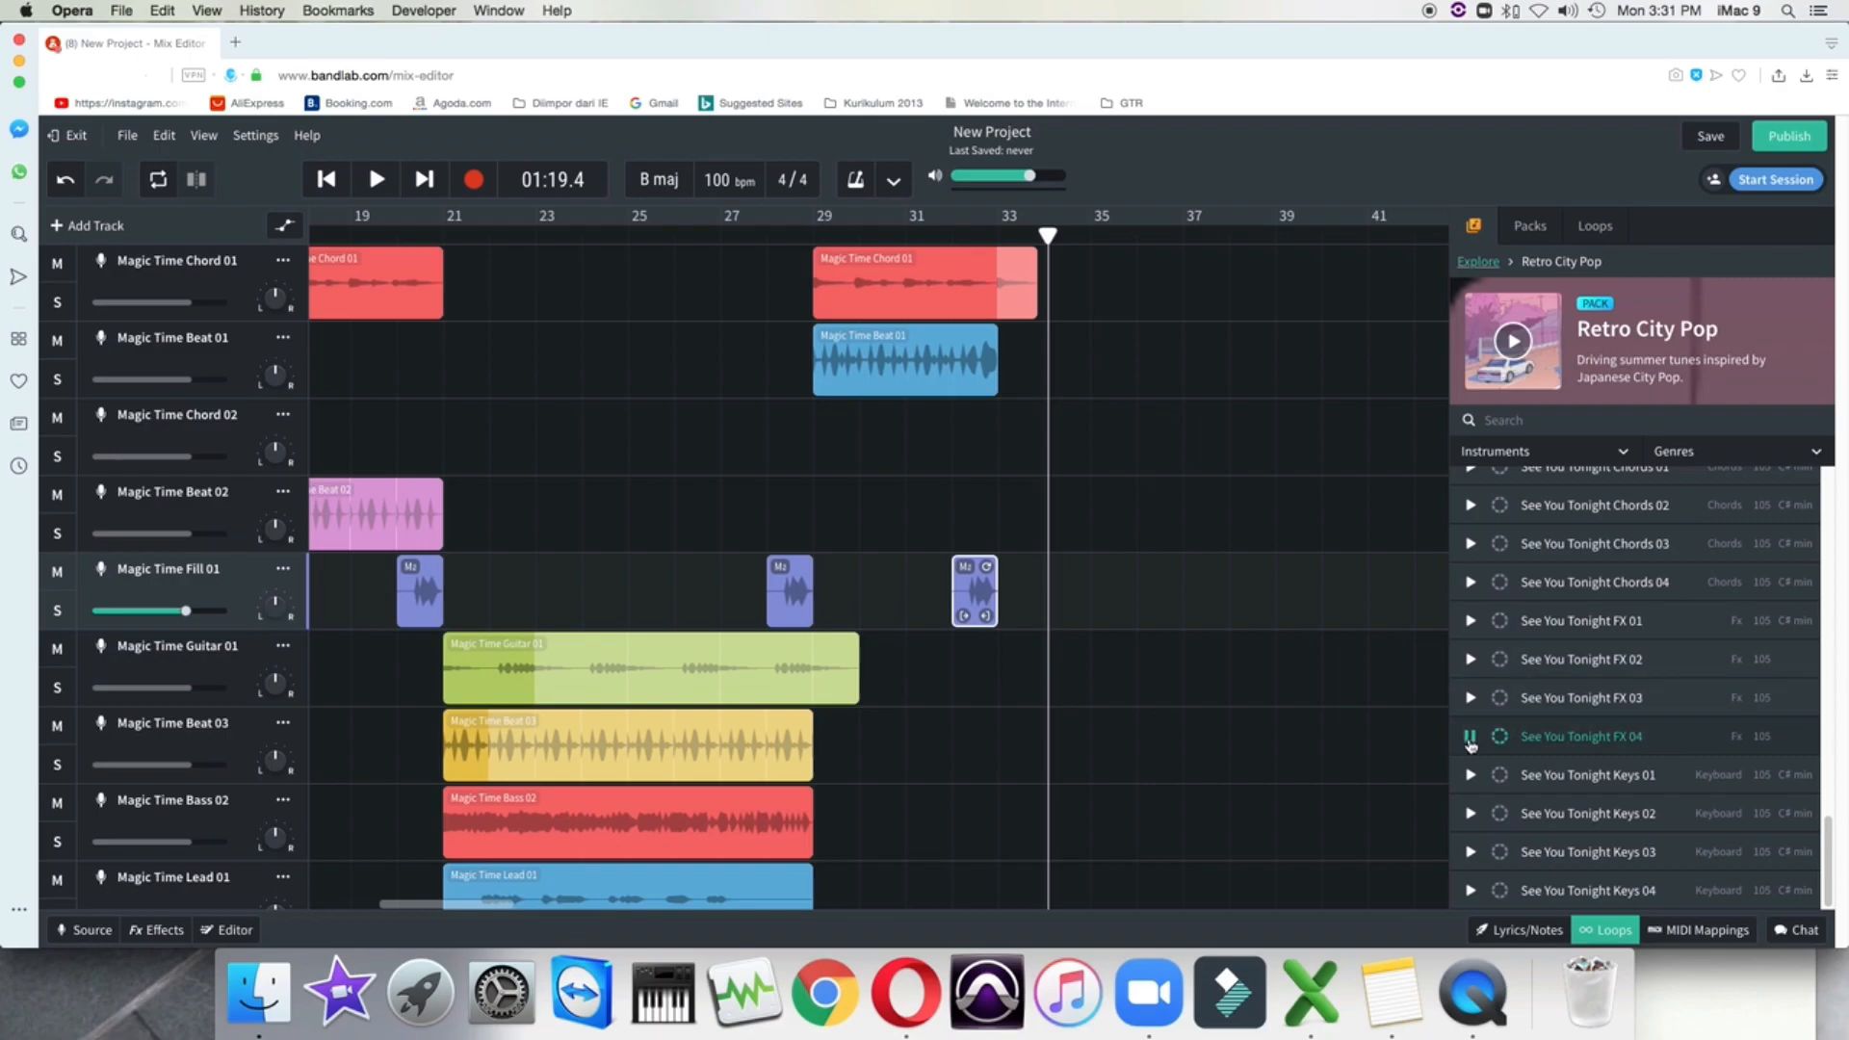
pyautogui.moveTo(1522, 671); pyautogui.dragTo(1008, 442)
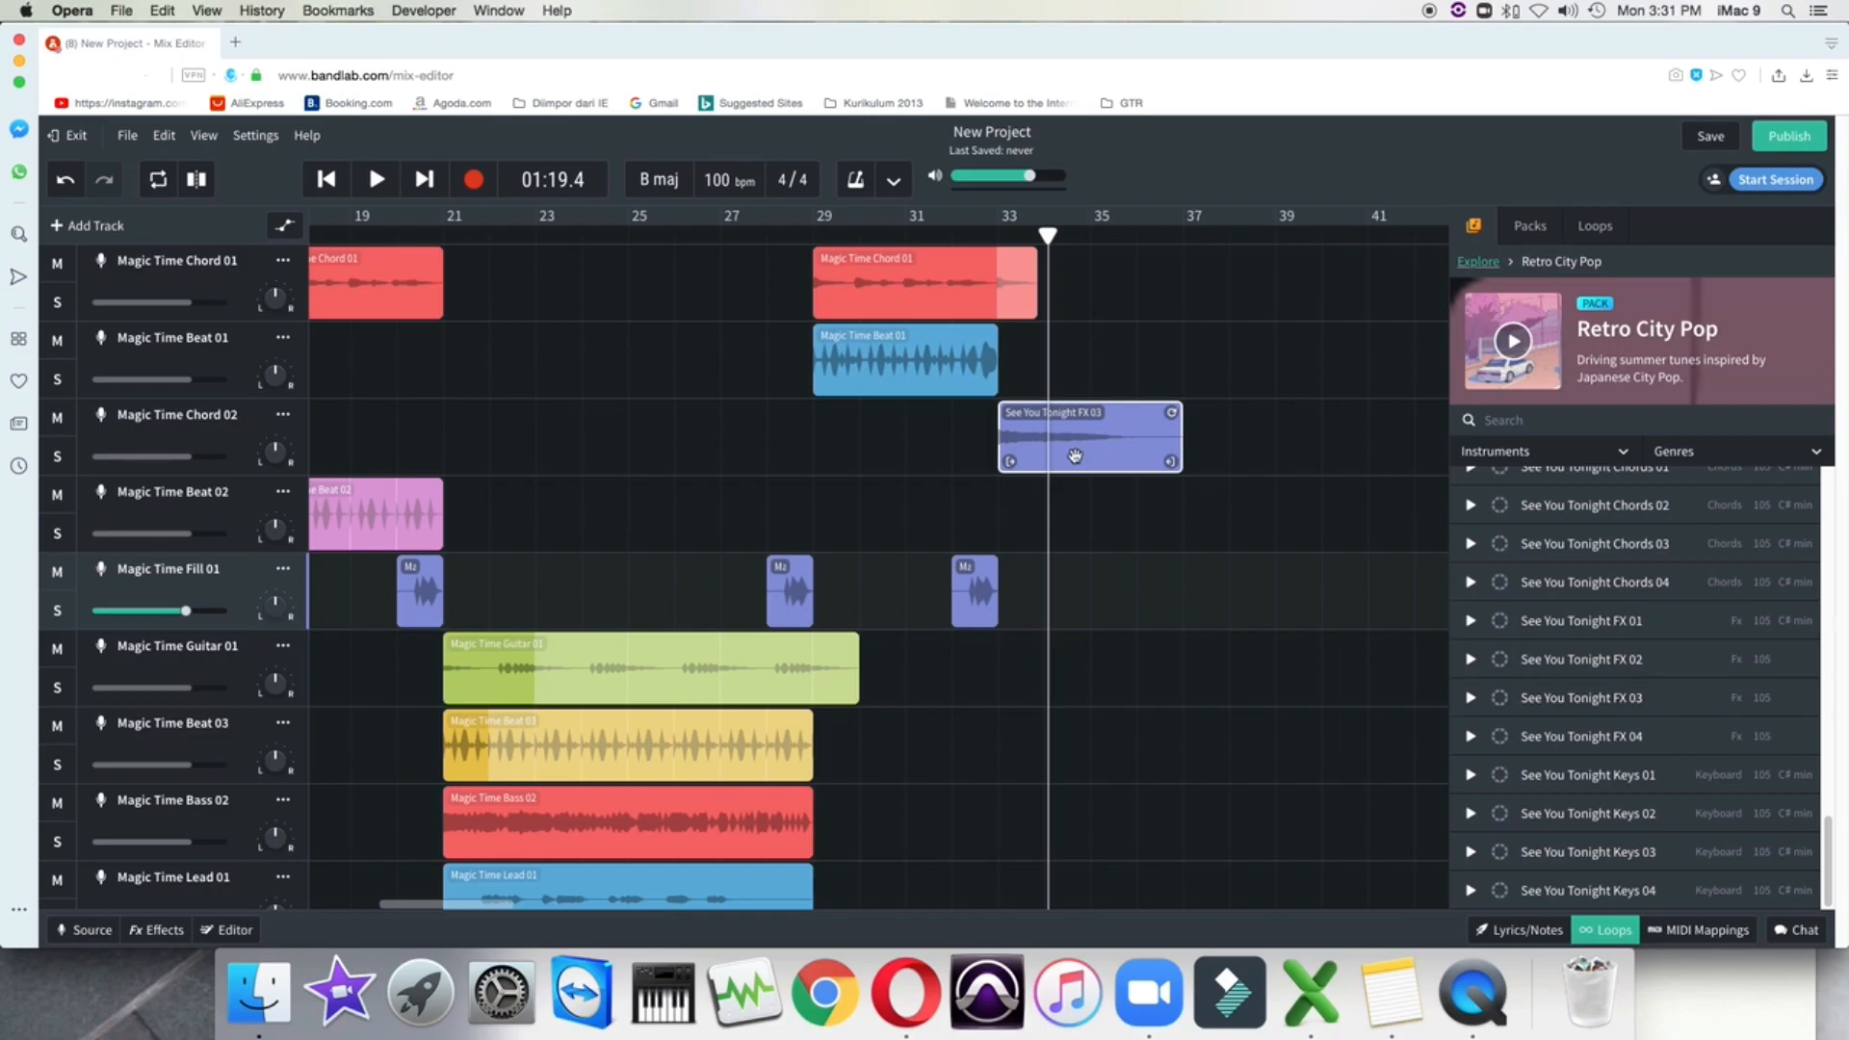
pyautogui.moveTo(1070, 439); pyautogui.dragTo(1066, 439)
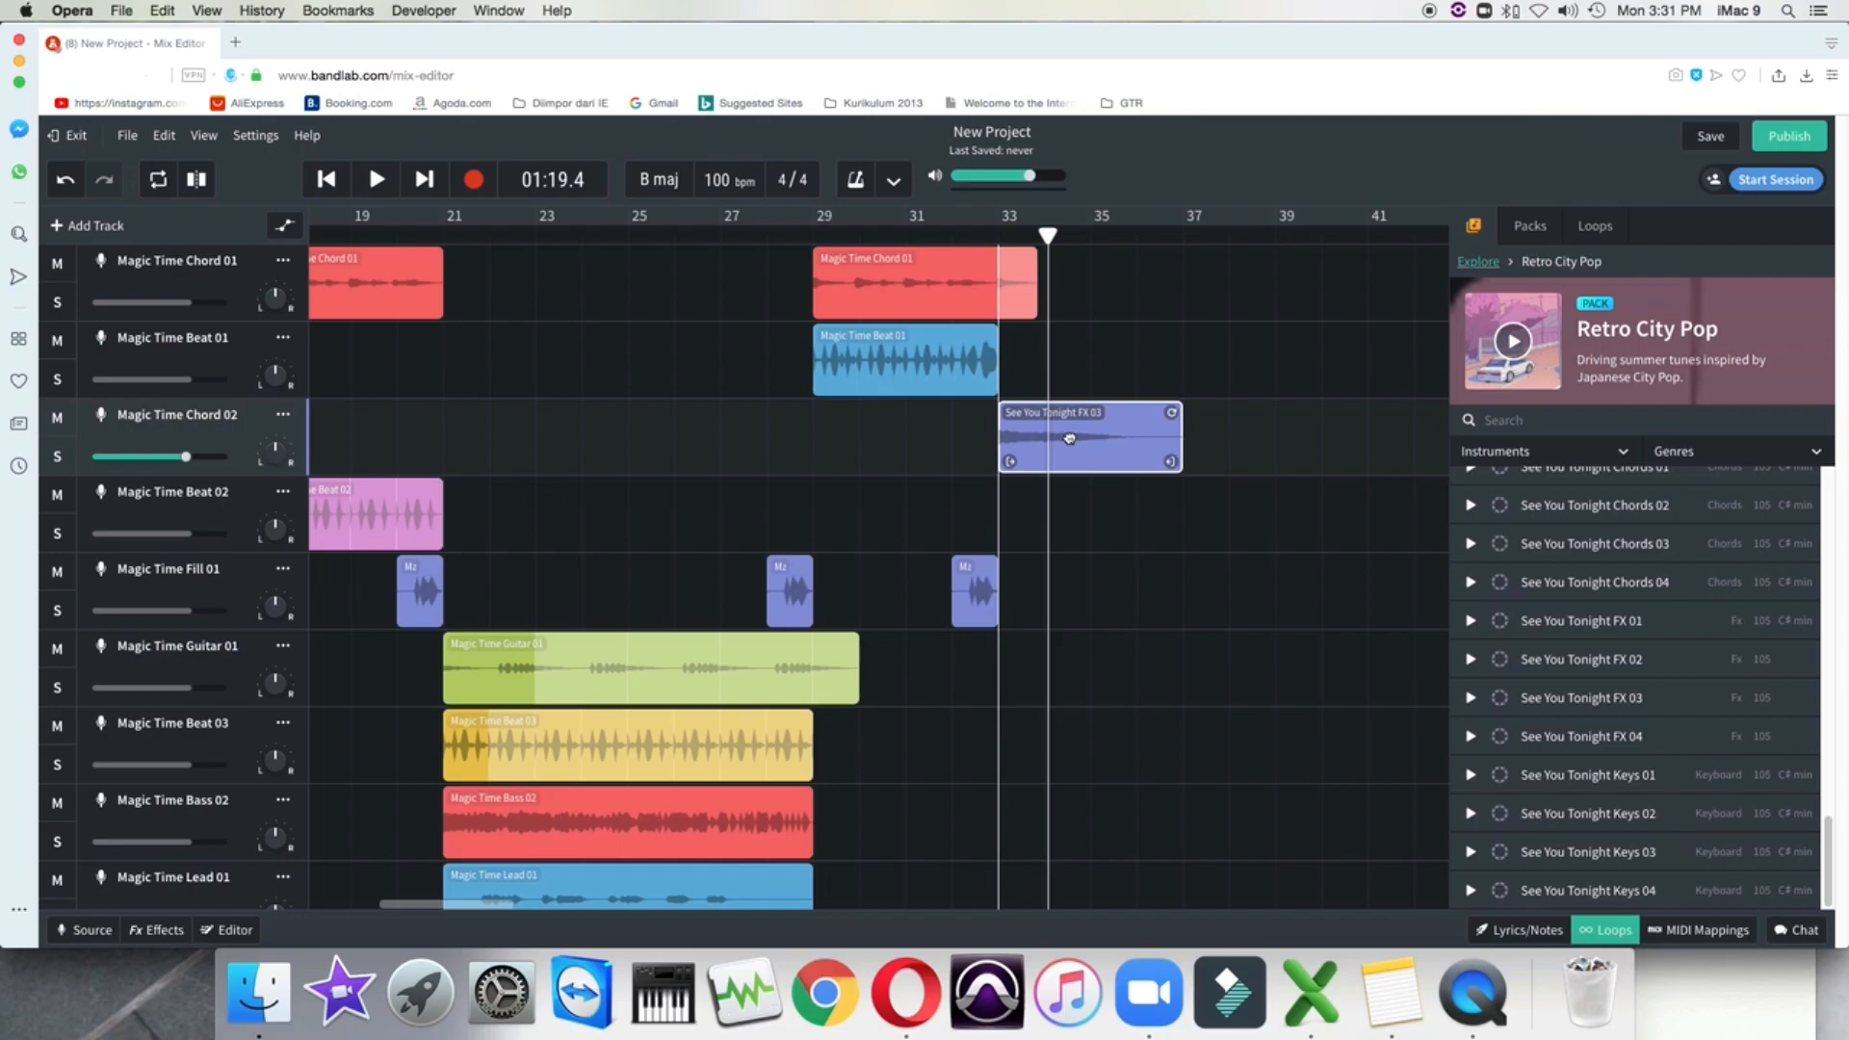
# Play back the song's ending from about bar 30 to past bar 37 with the added effect
pyautogui.click(881, 248)
pyautogui.press('space')
pyautogui.press('space')
pyautogui.click(896, 239)
pyautogui.press('space')
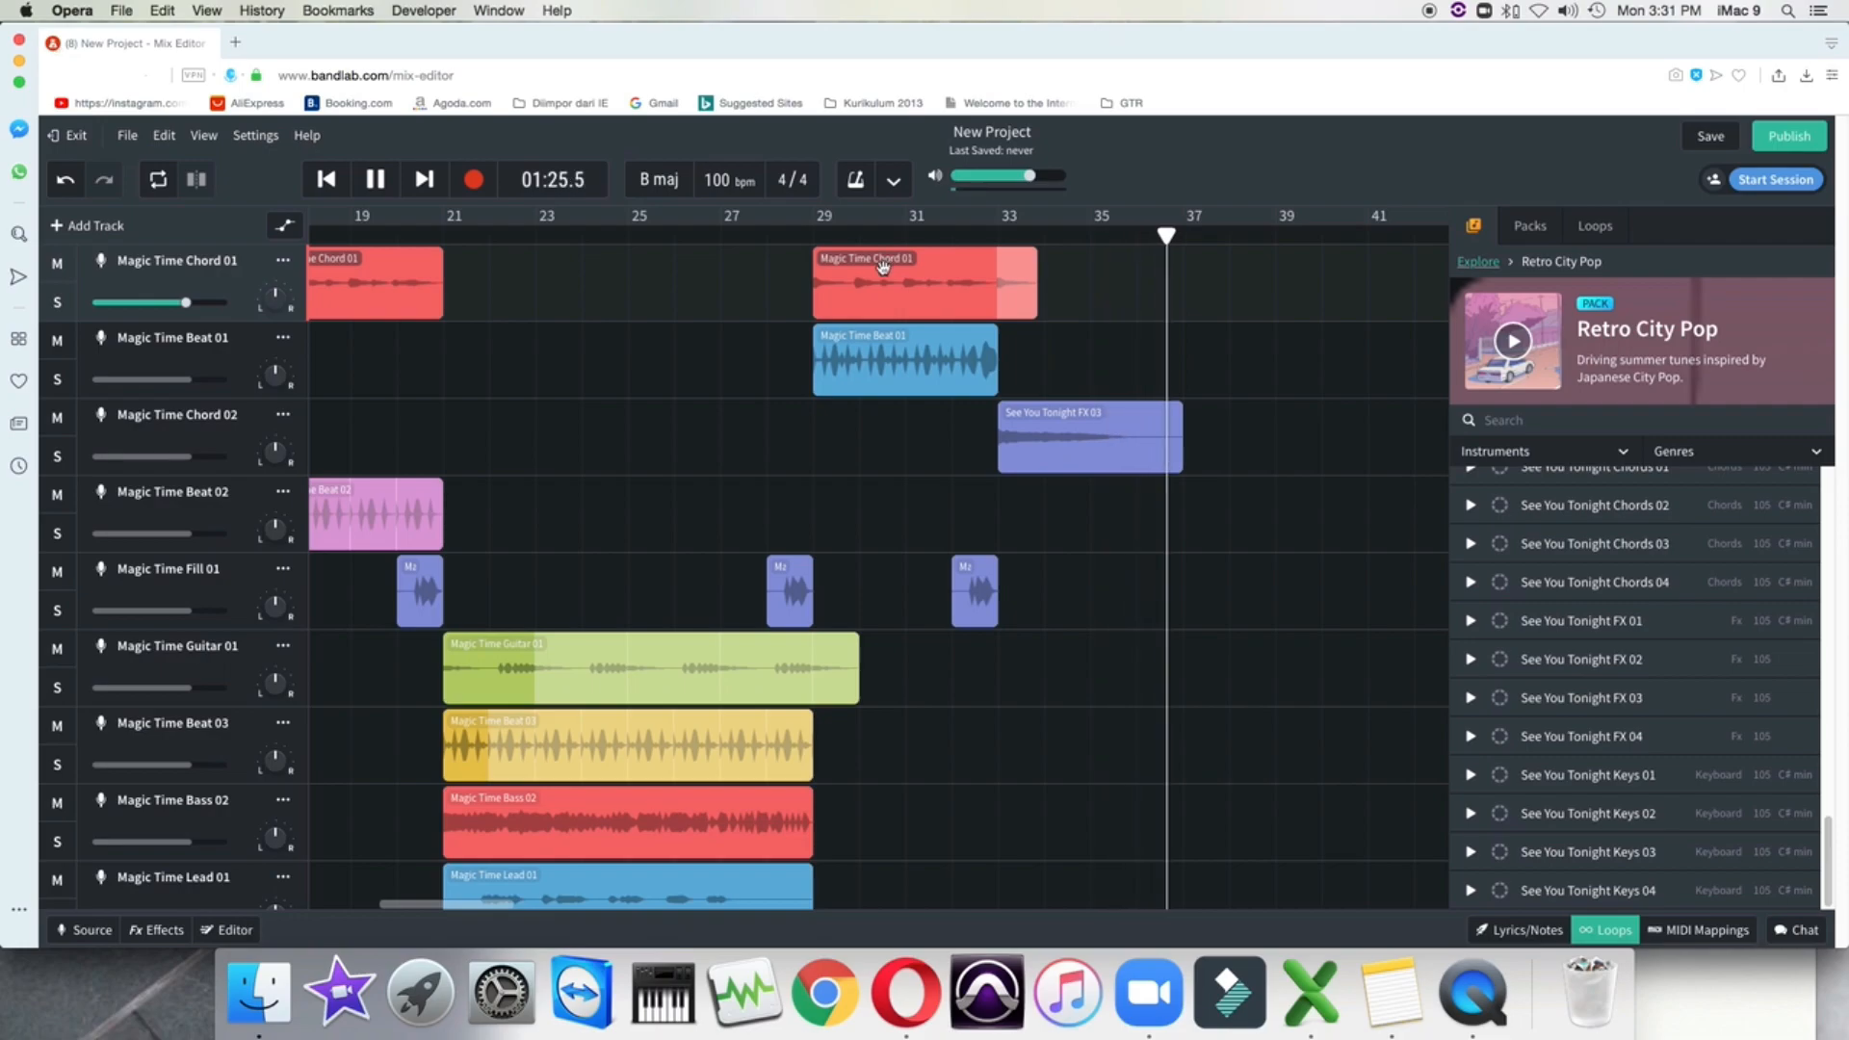
pyautogui.press('super+s')
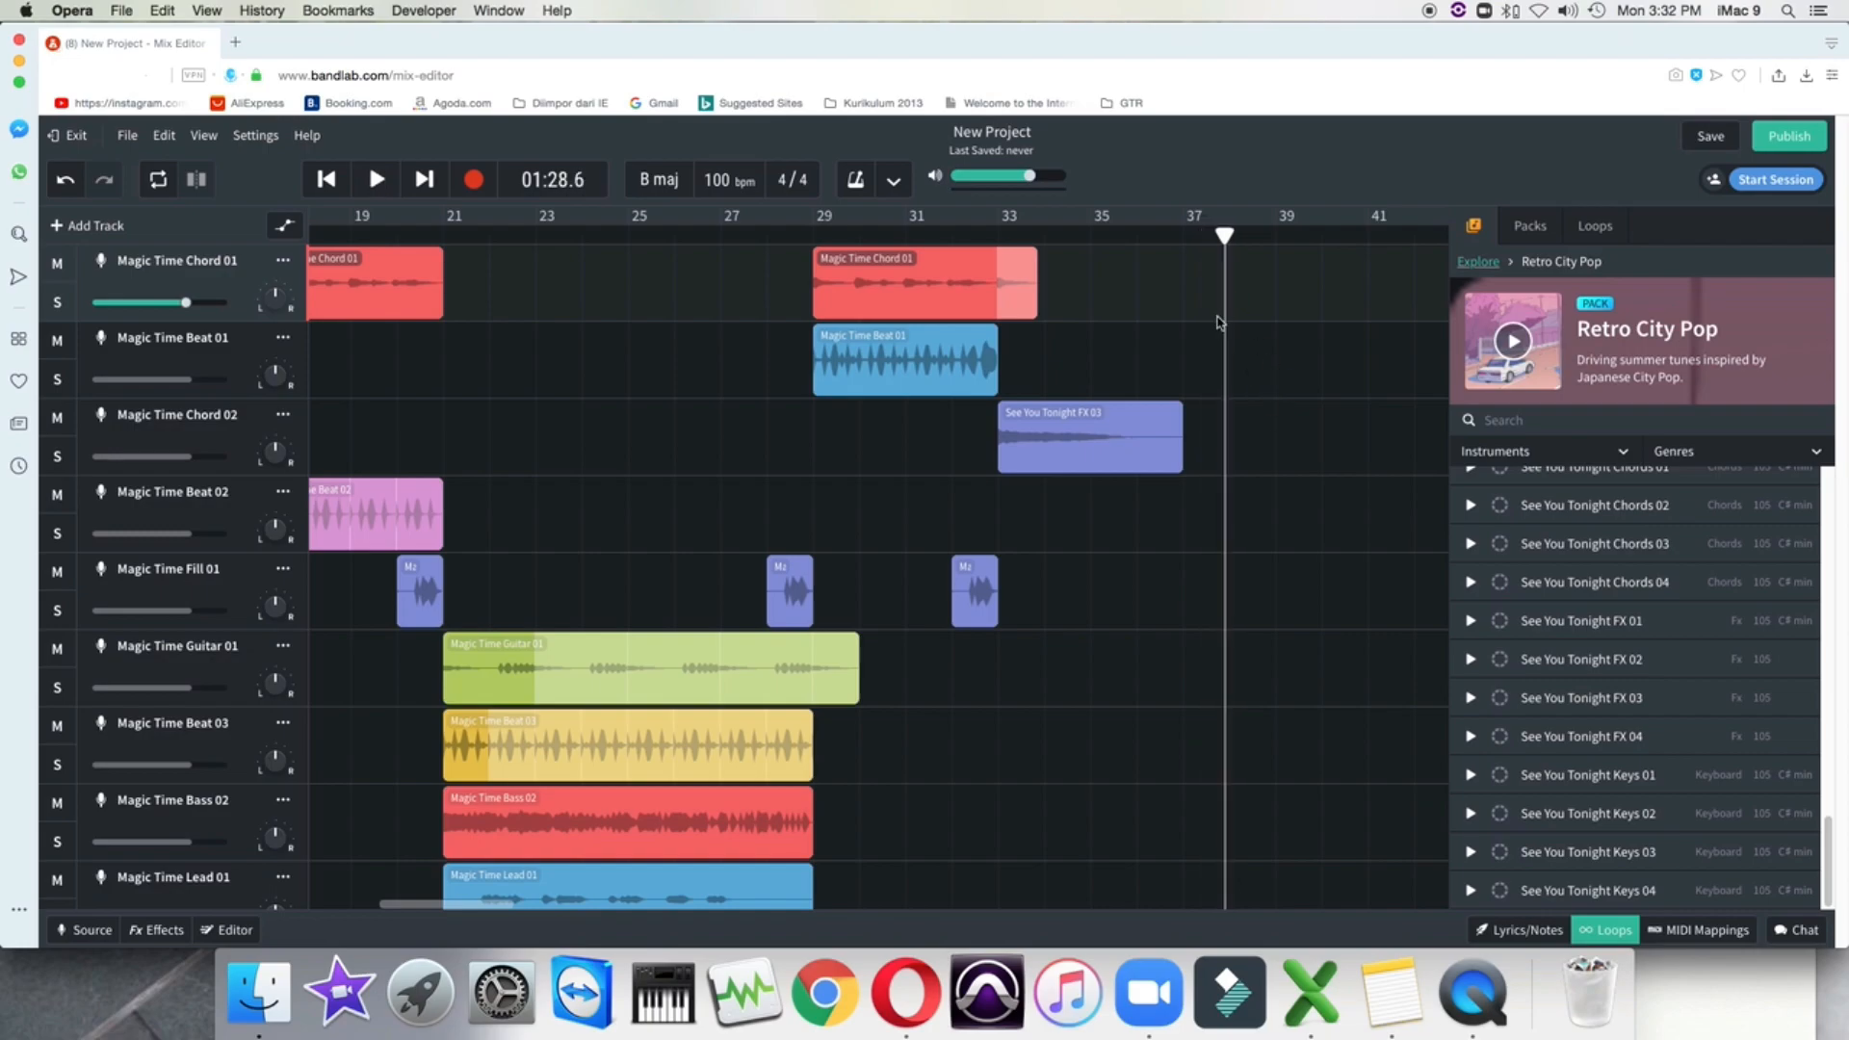
# Close the loop library and play the whole song from the beginning to its end
pyautogui.click(1615, 934)
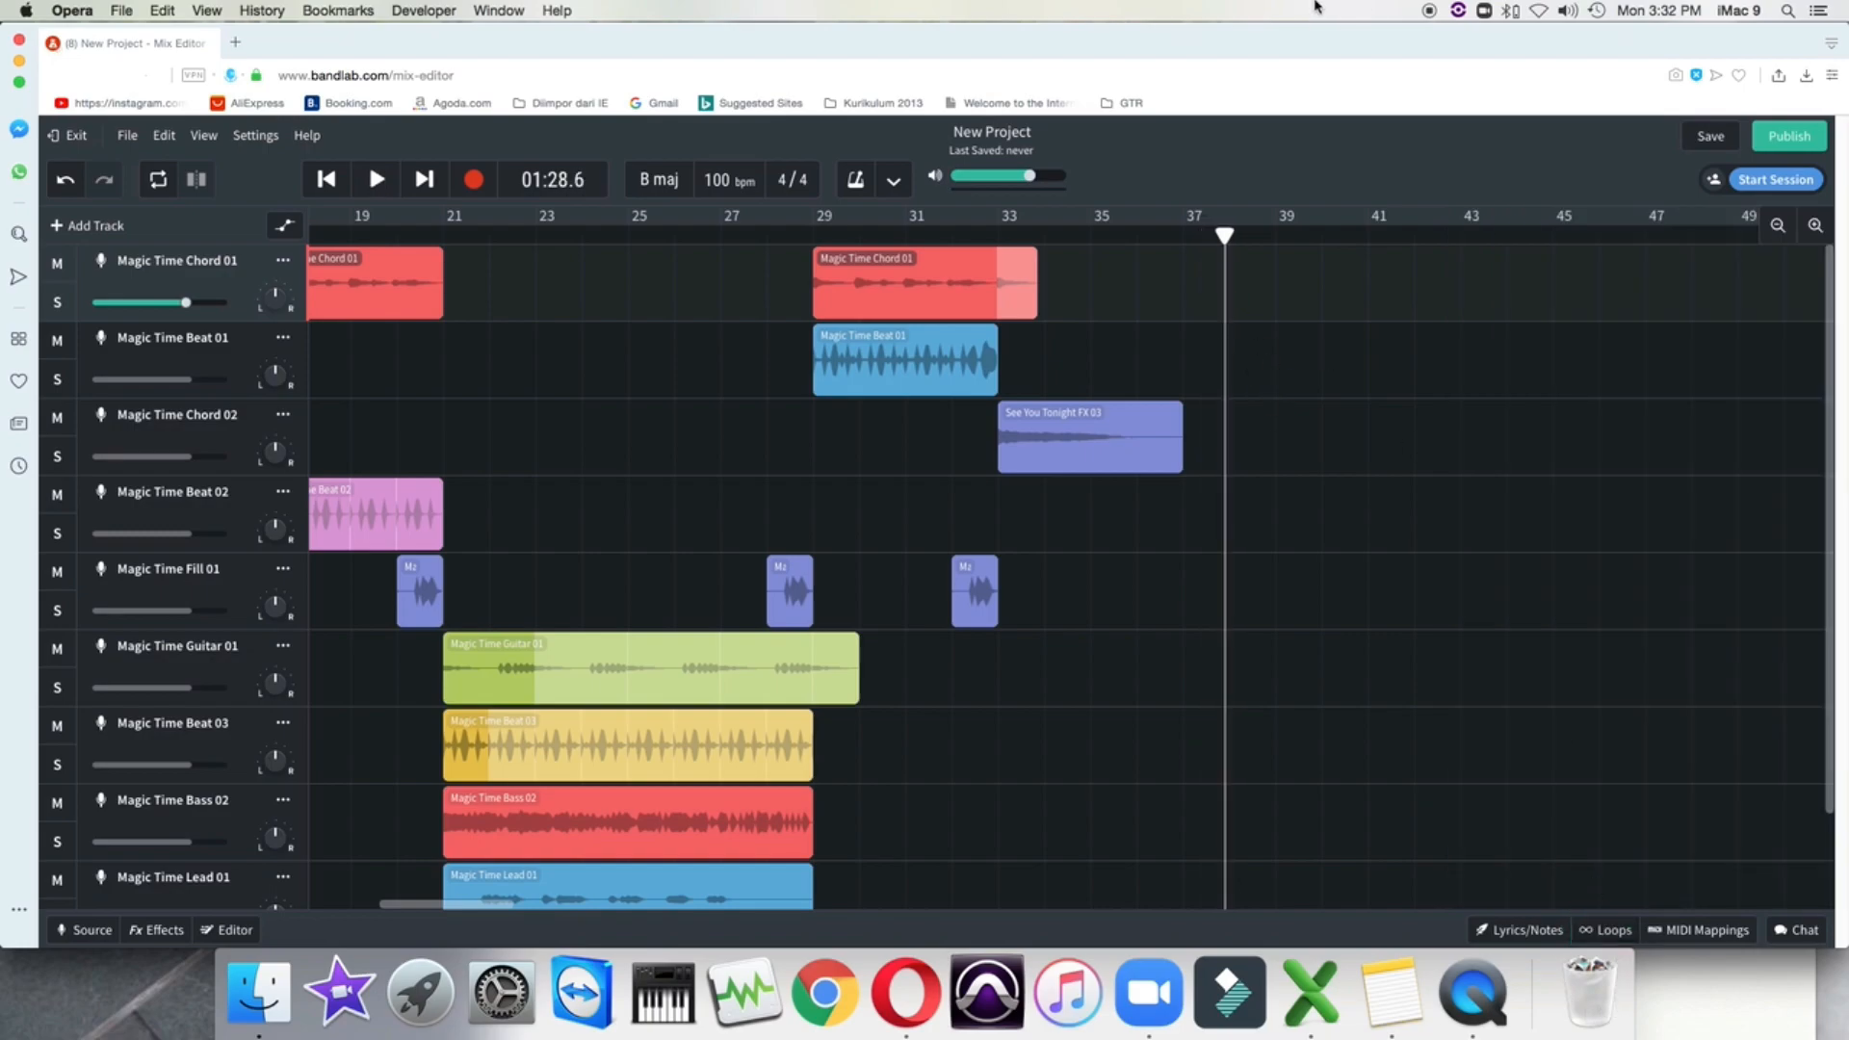
pyautogui.click(342, 178)
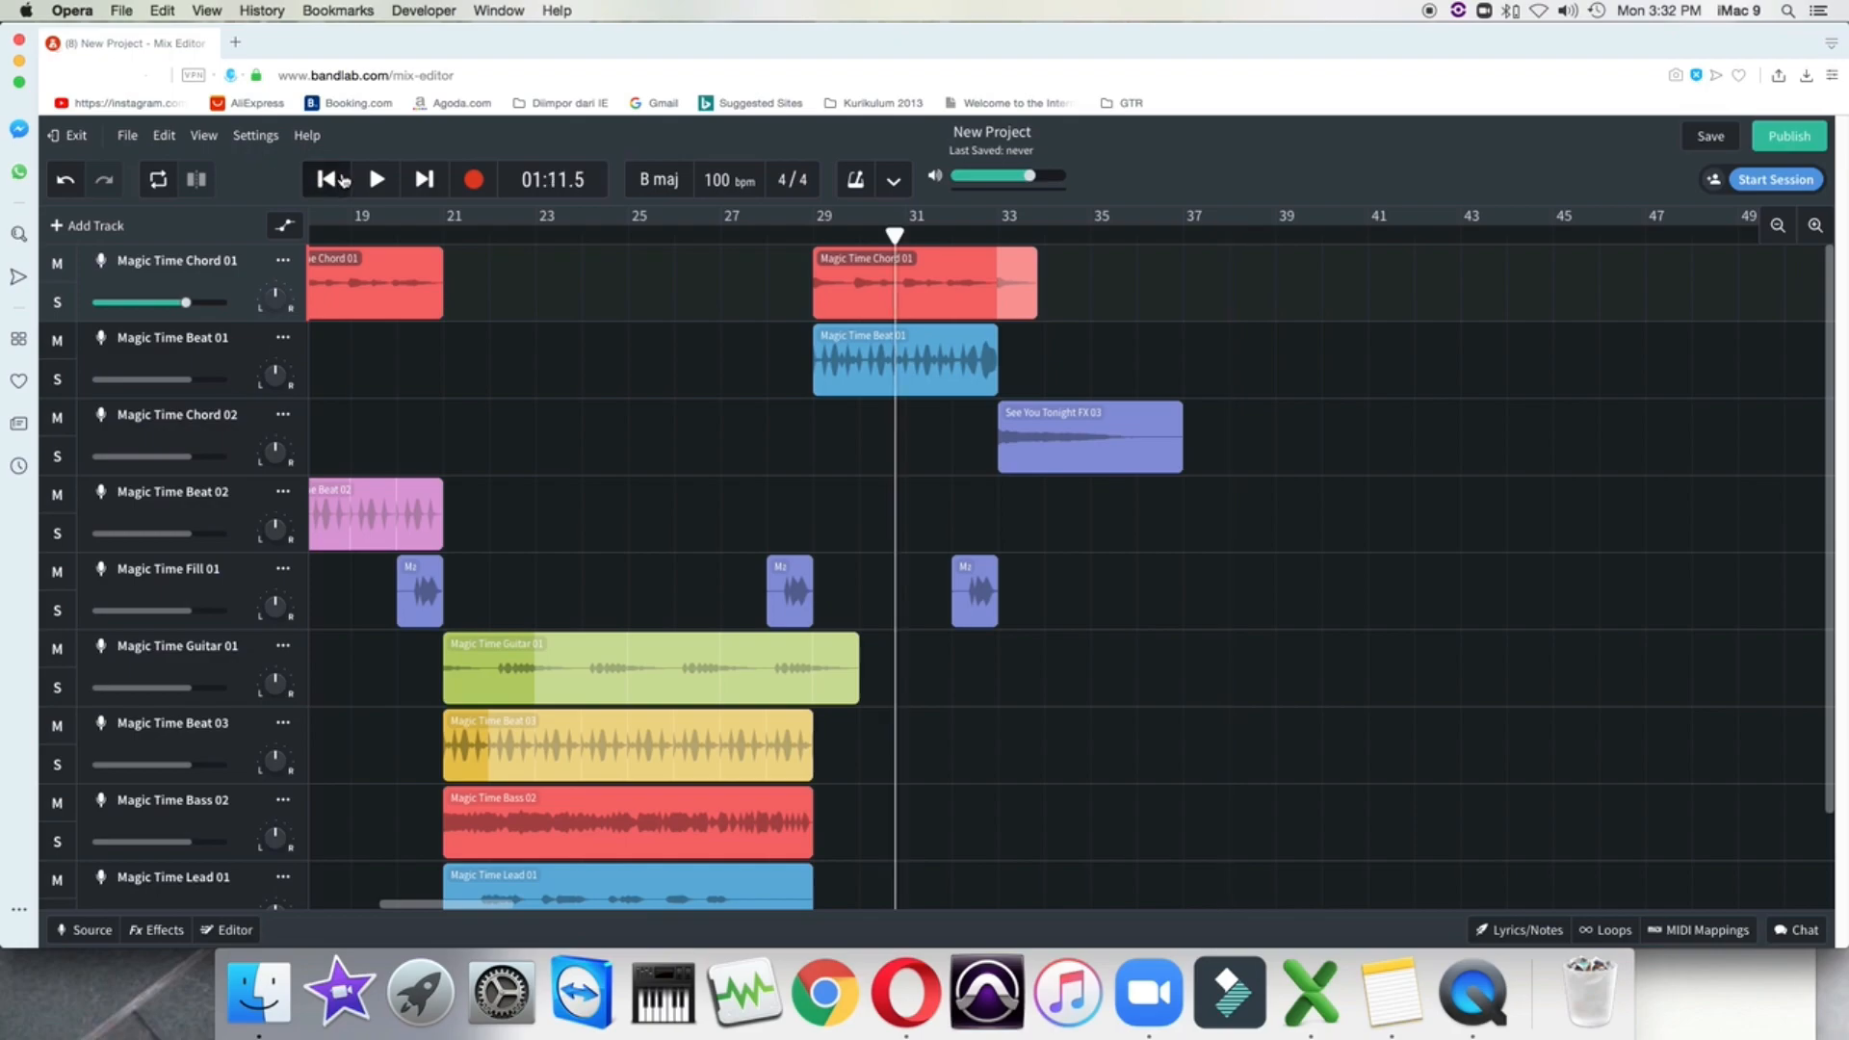
pyautogui.click(342, 179)
pyautogui.click(376, 179)
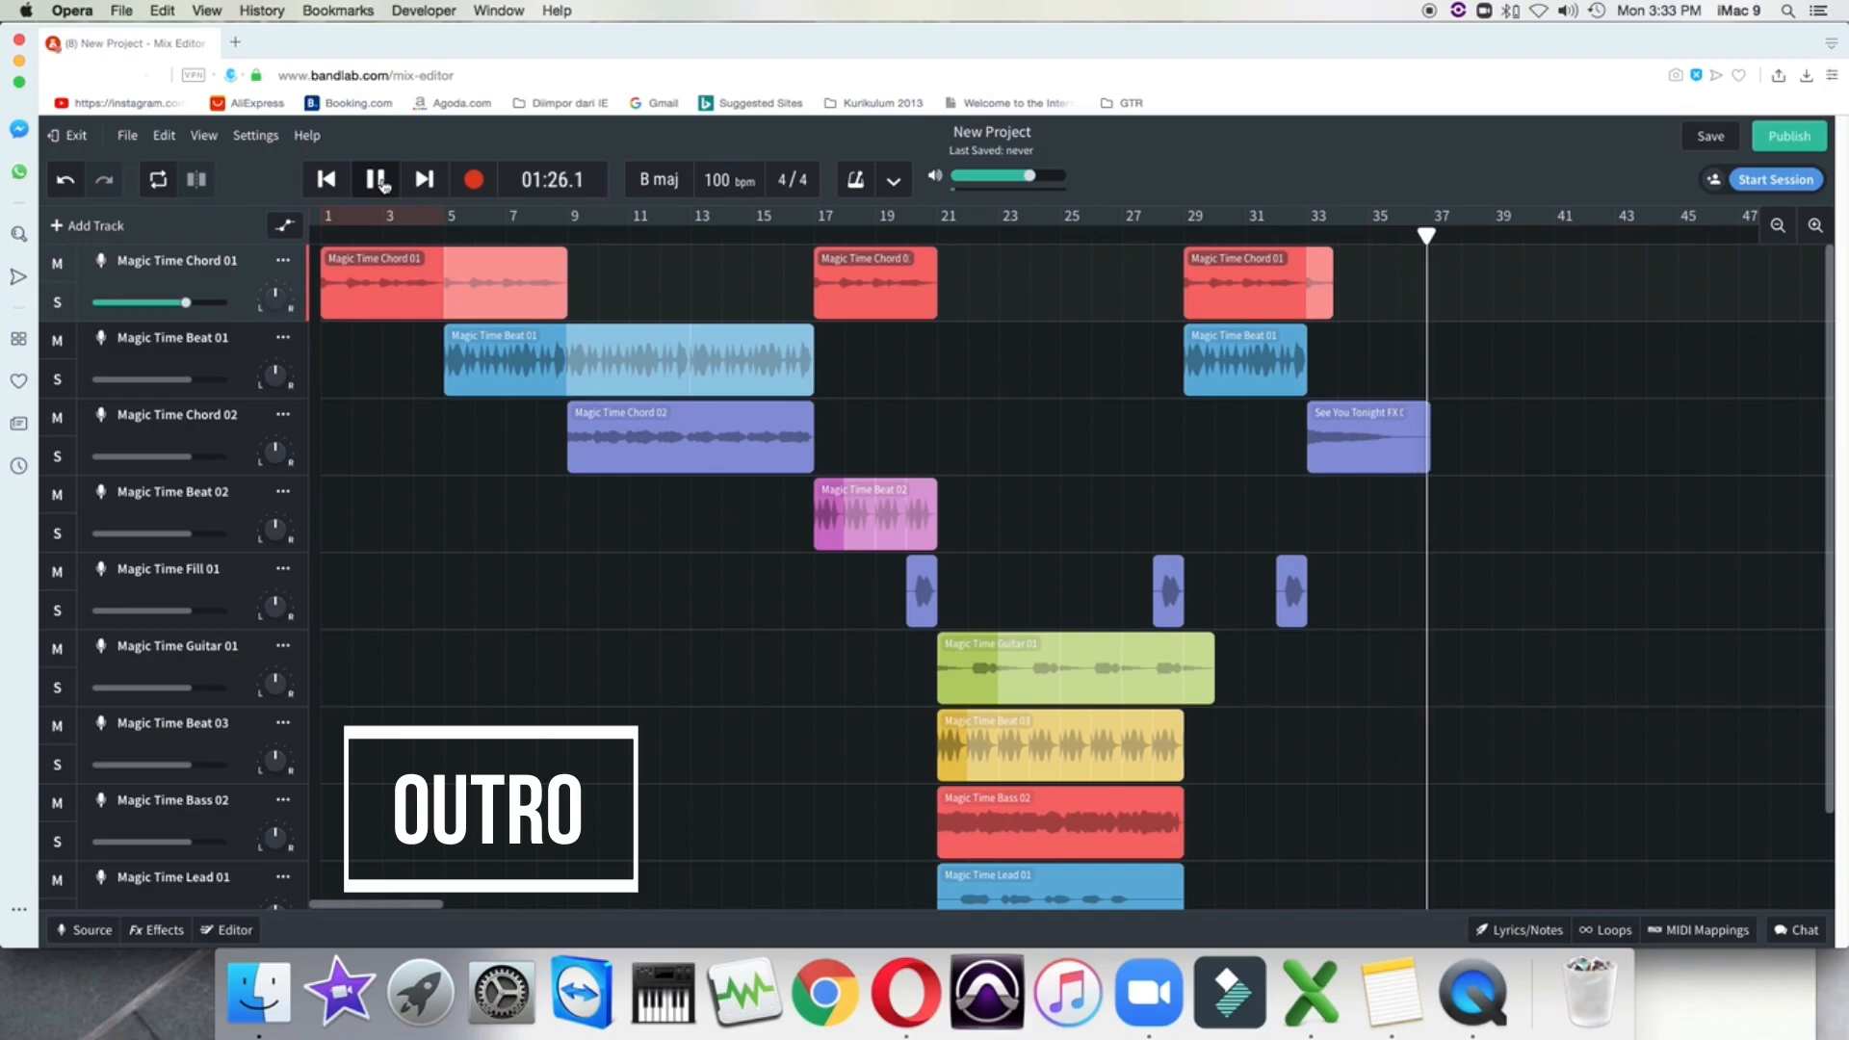
pyautogui.click(384, 185)
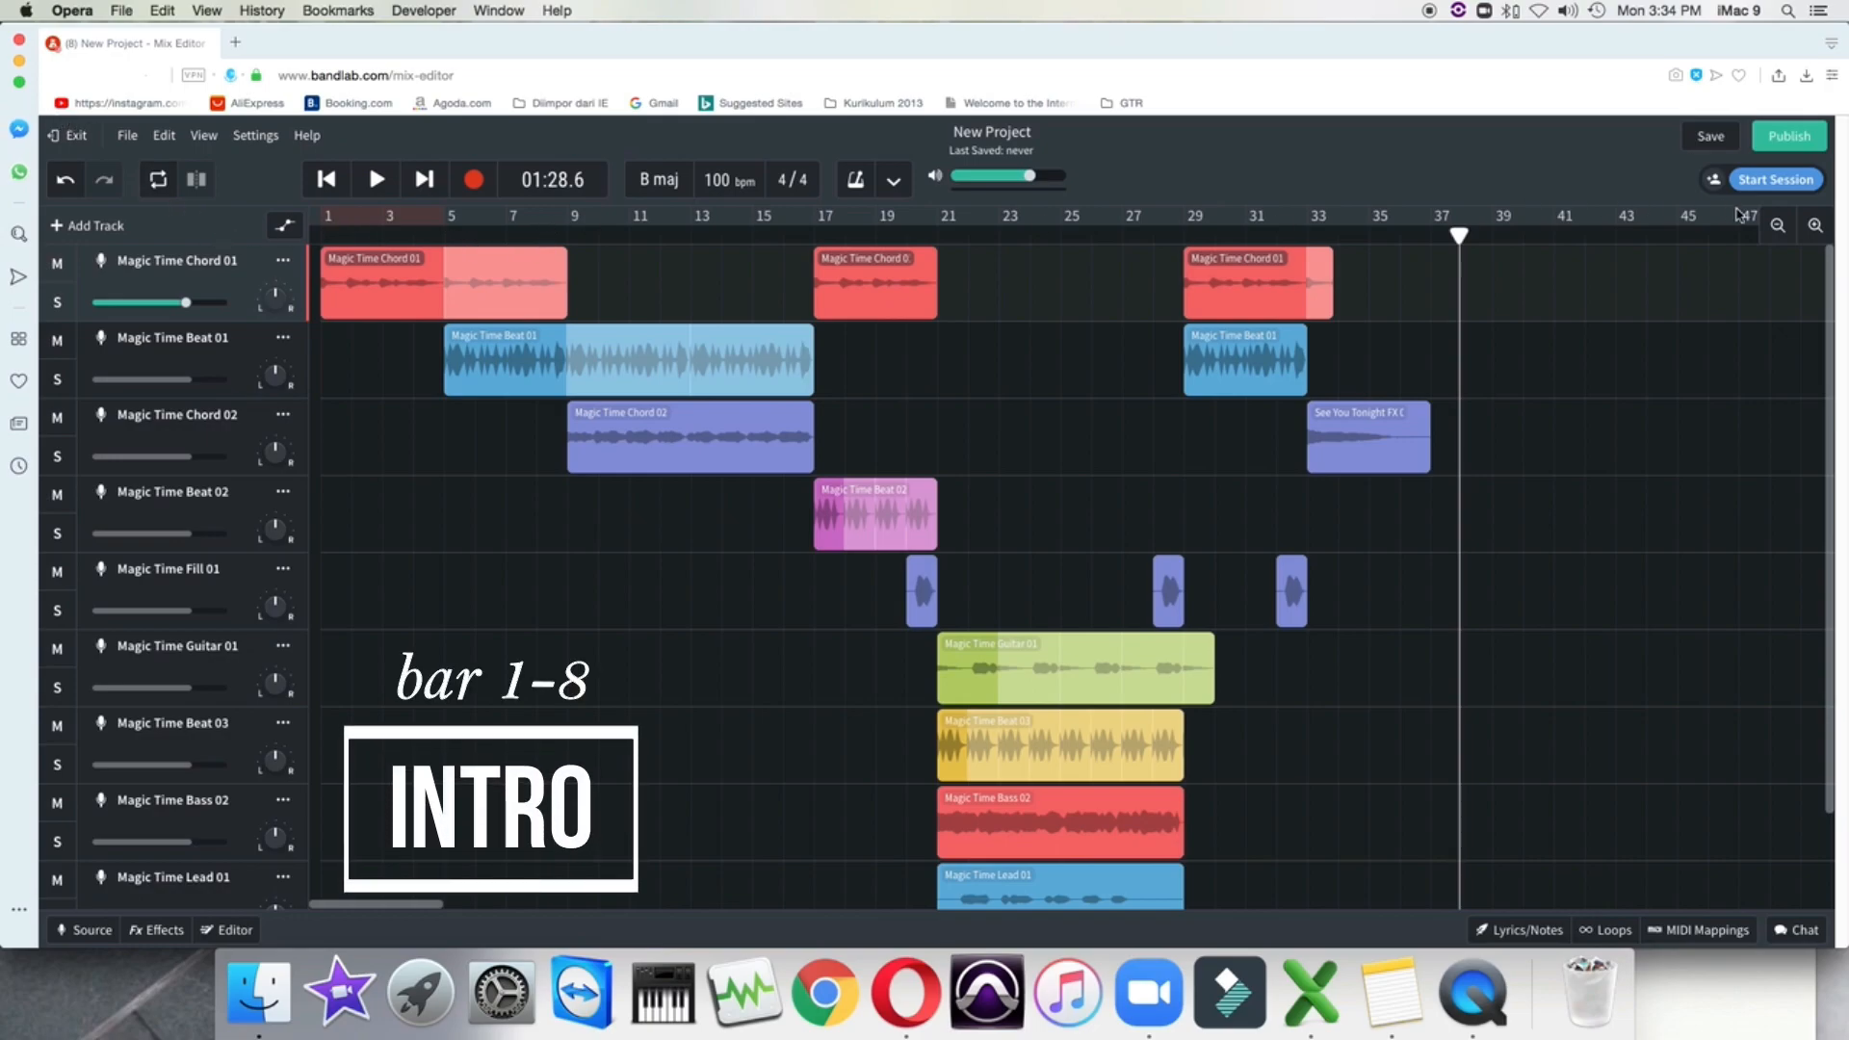
# Examine the arrangement up close from the intro at bar 1 through the verse to the chorus at bars 21–28
pyautogui.click(1815, 227)
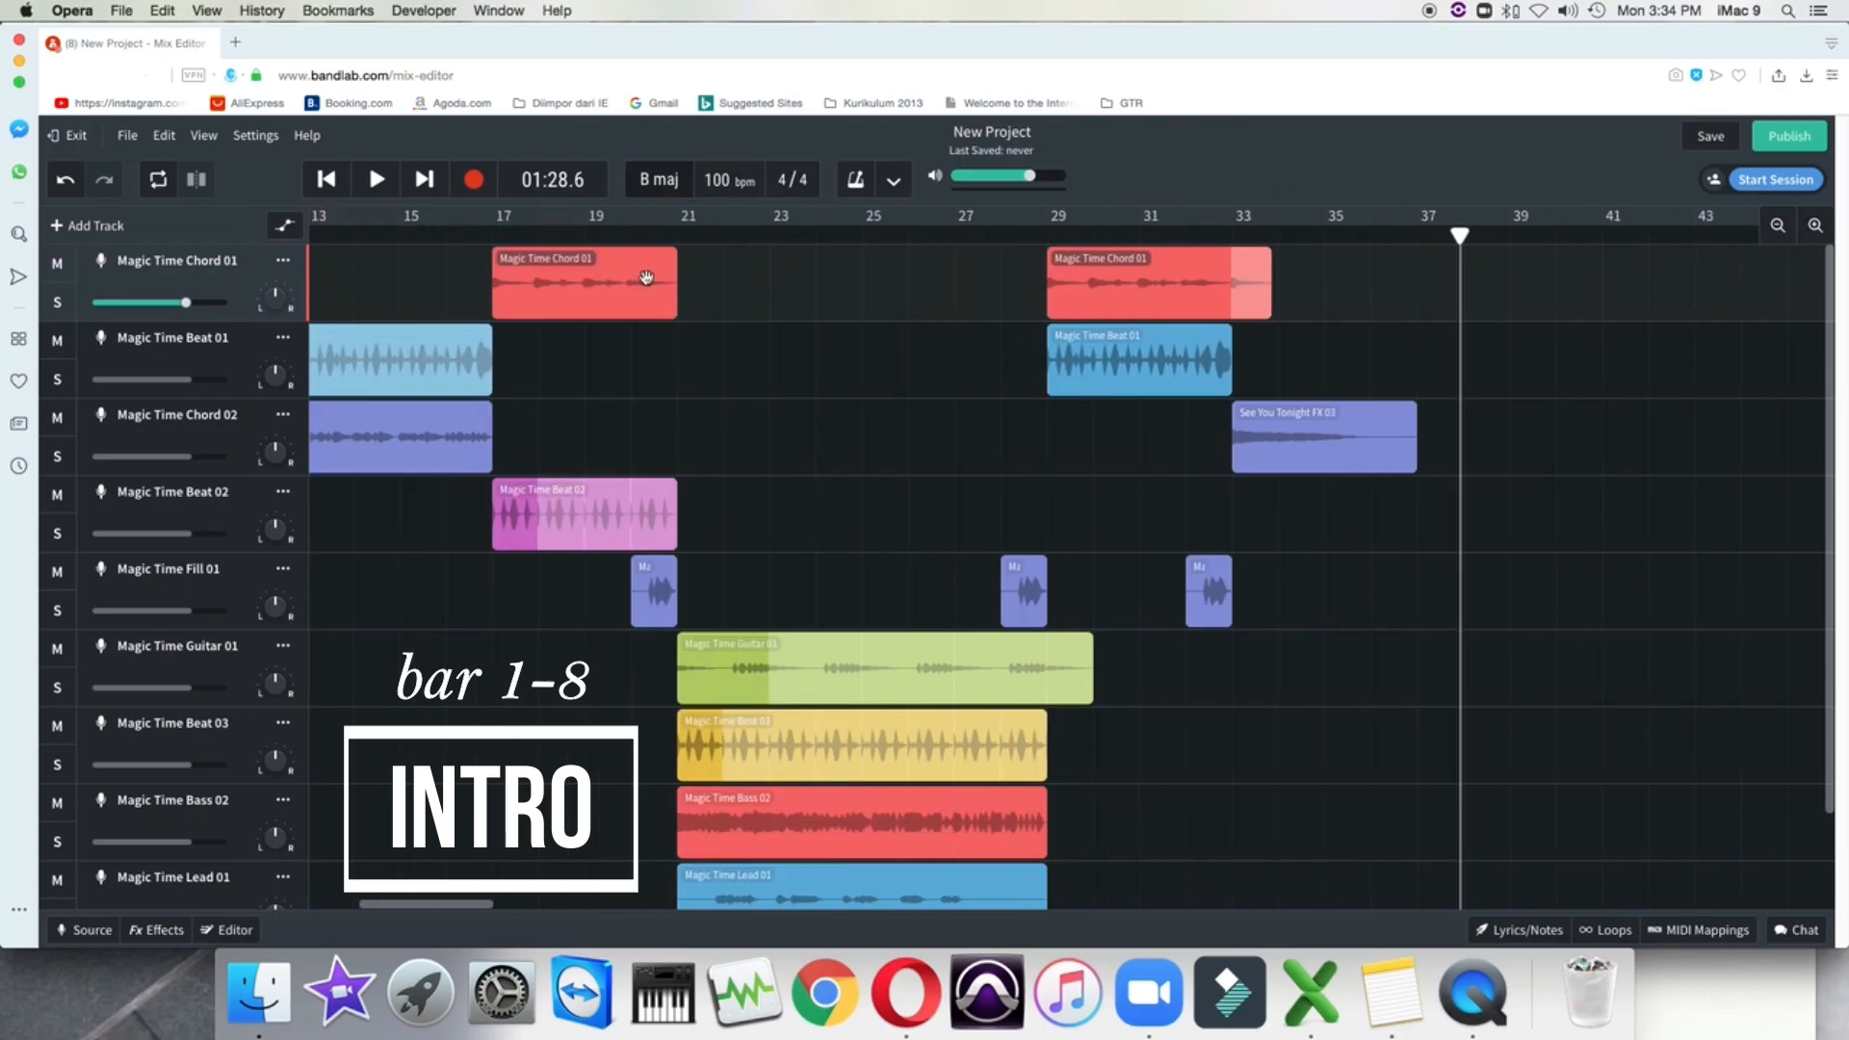
pyautogui.click(329, 179)
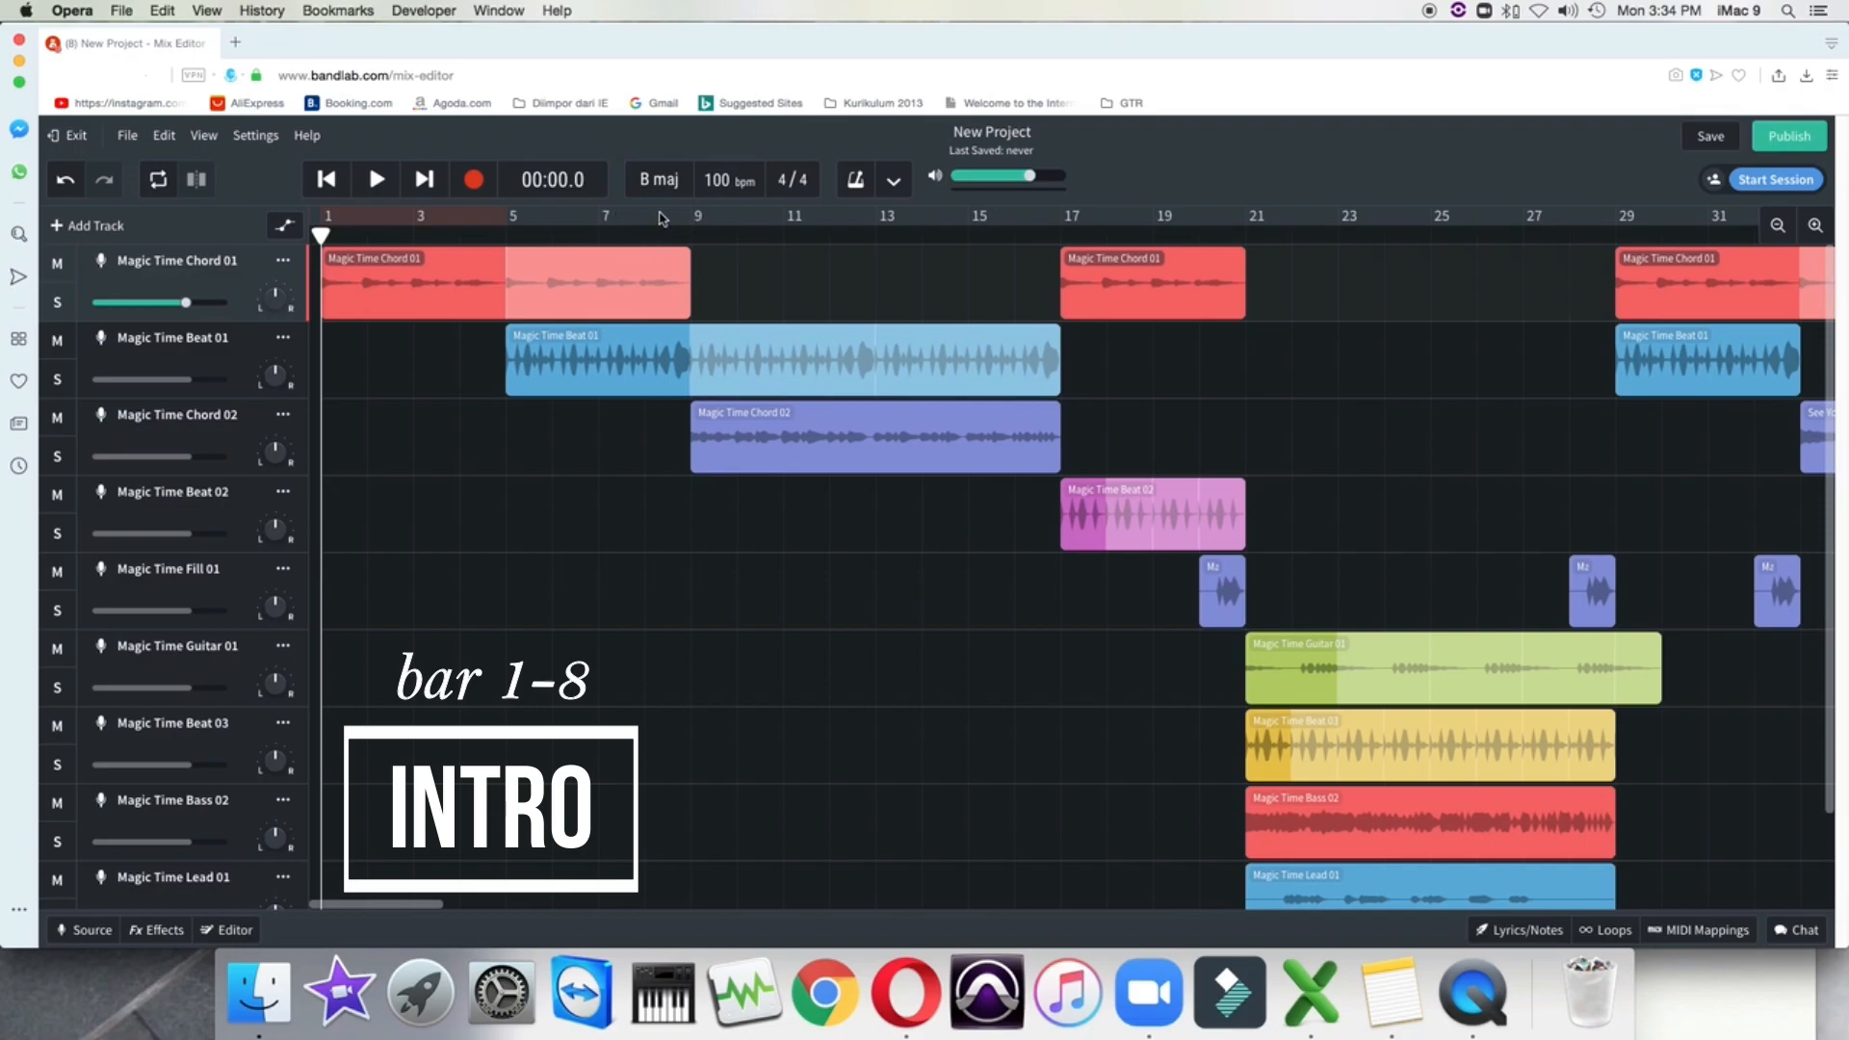
pyautogui.click(1814, 227)
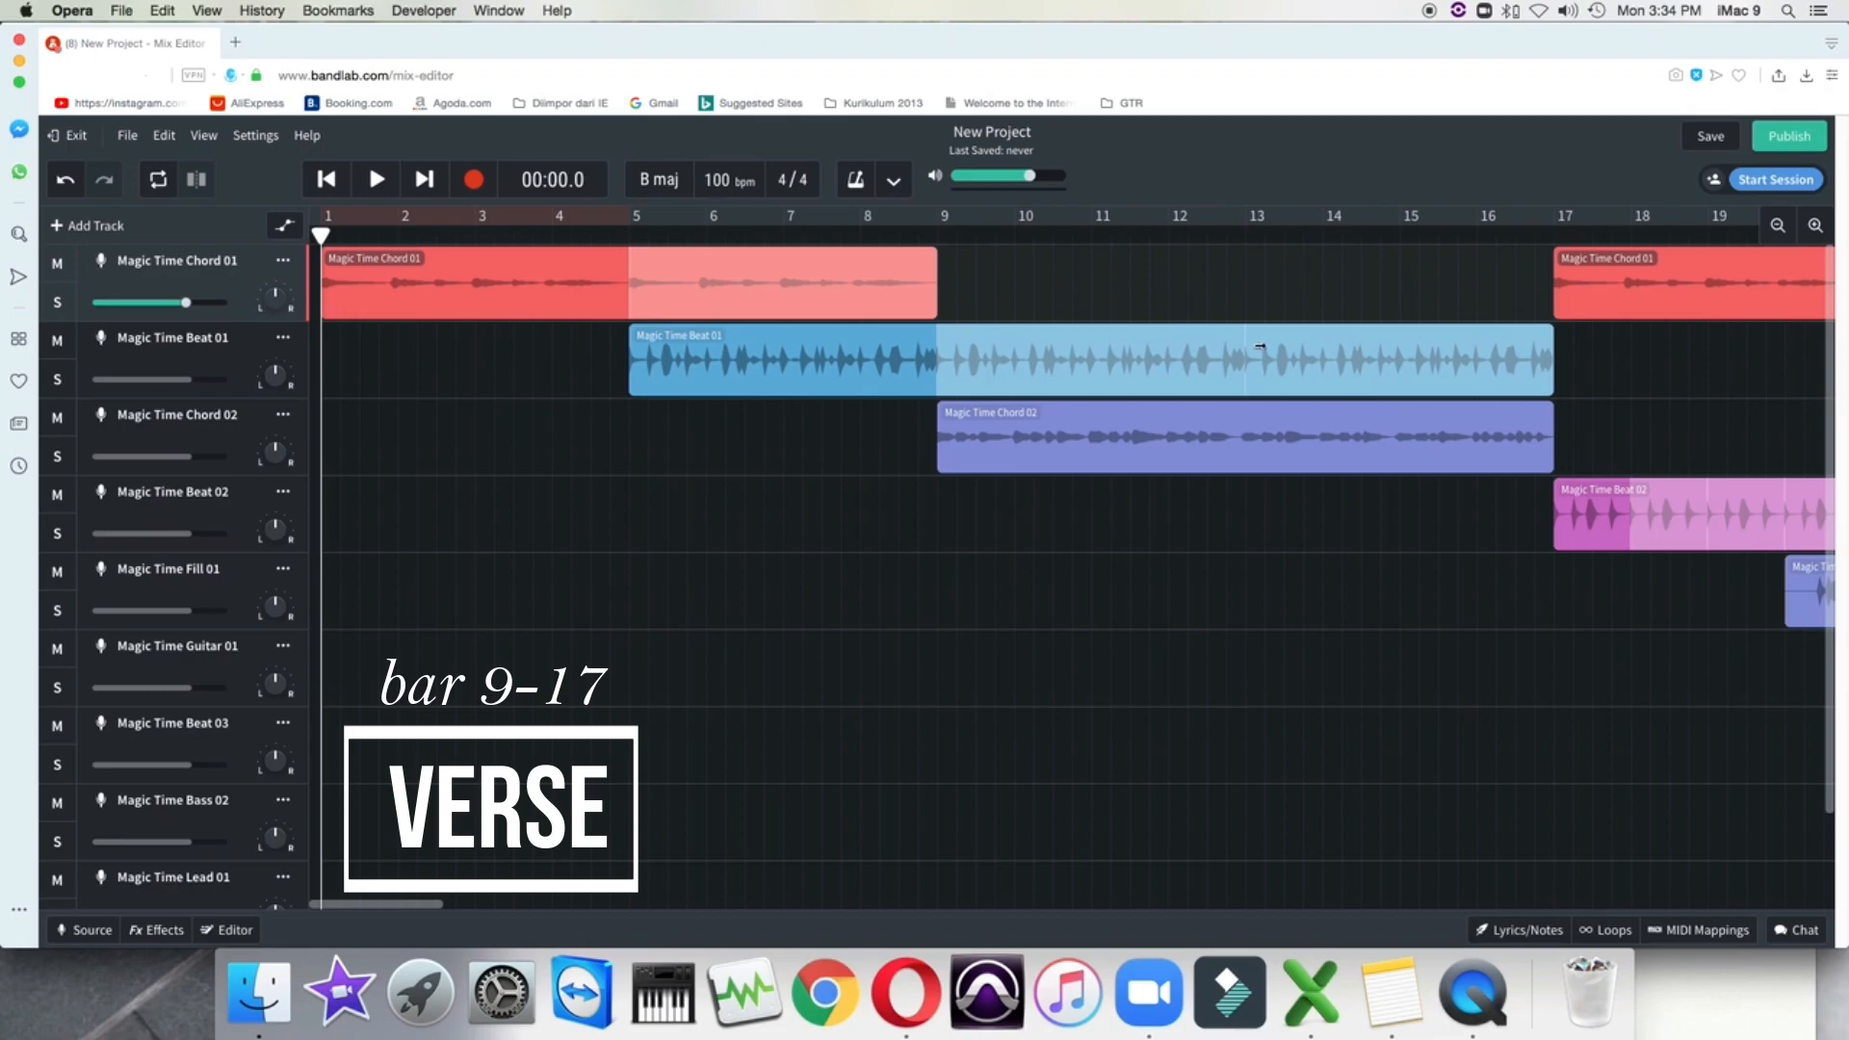
pyautogui.moveTo(383, 905); pyautogui.dragTo(431, 908)
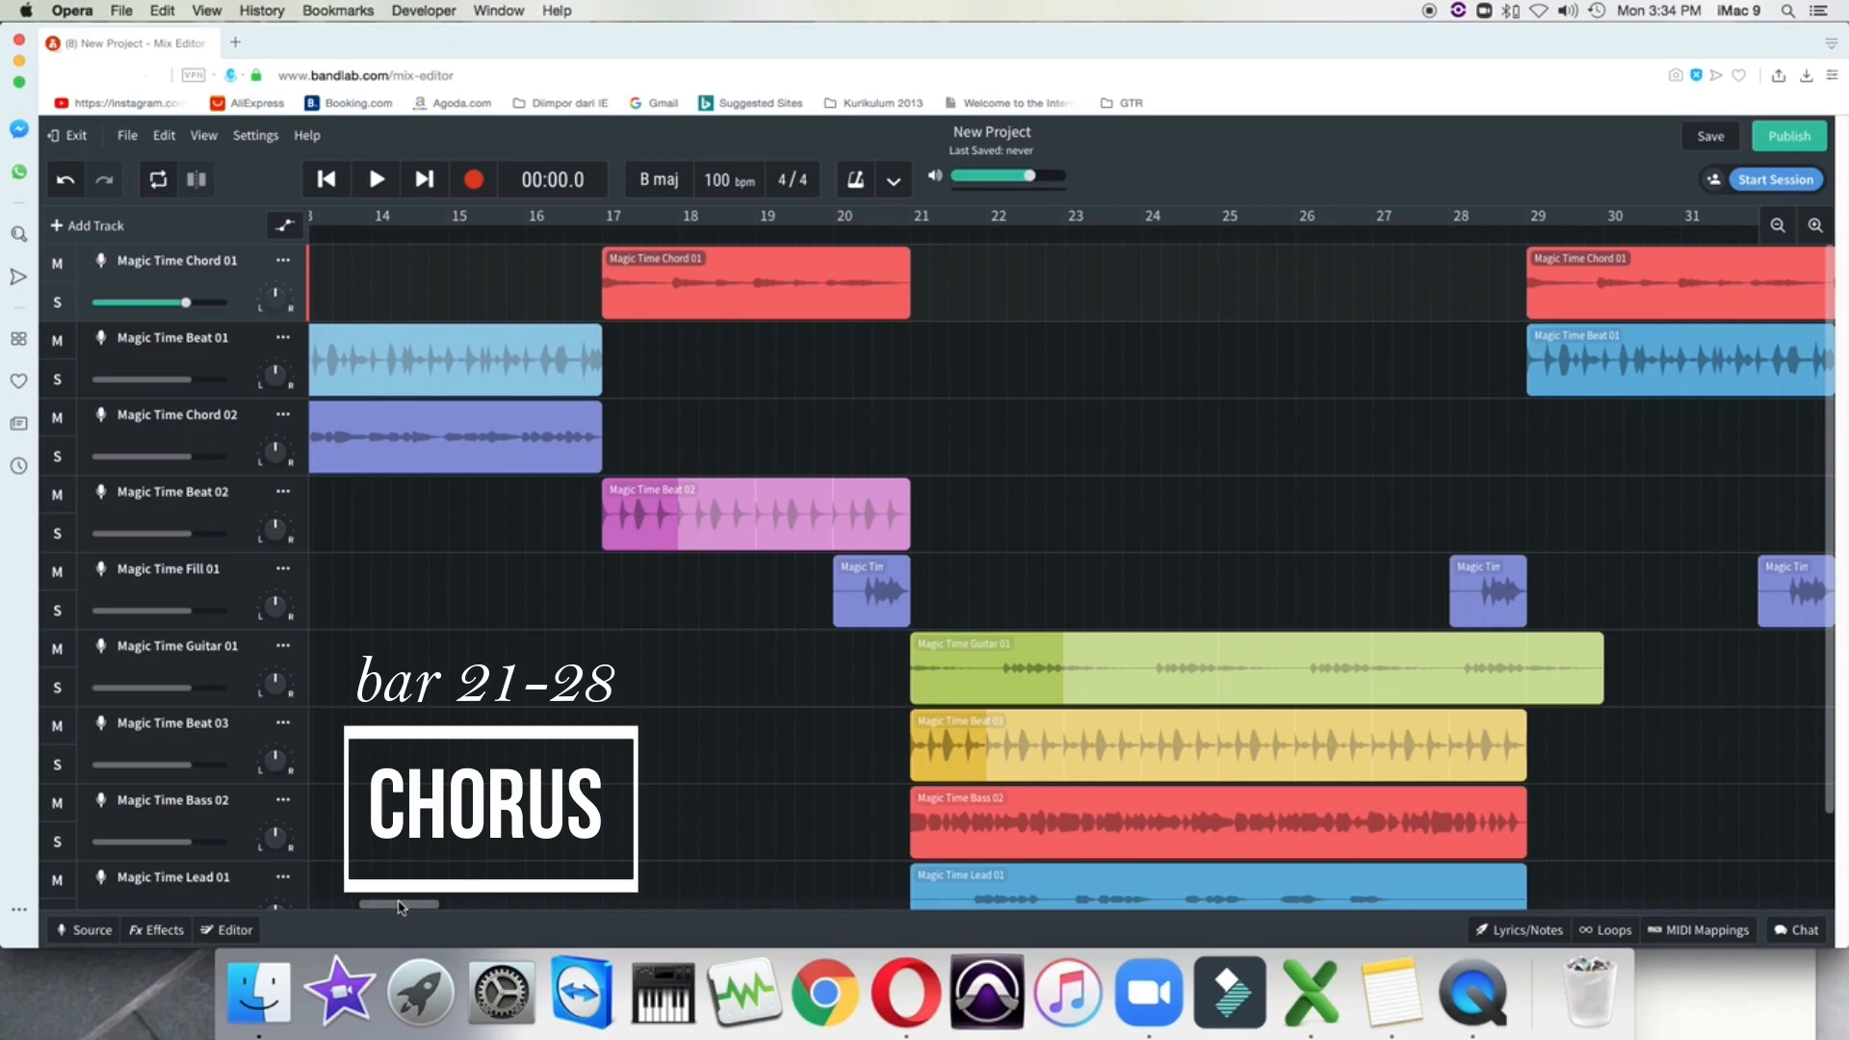
# Examine the ending section at bars 29–36, and view the whole arrangement from bar 1 through the closing effect
pyautogui.moveTo(399, 912); pyautogui.dragTo(445, 912)
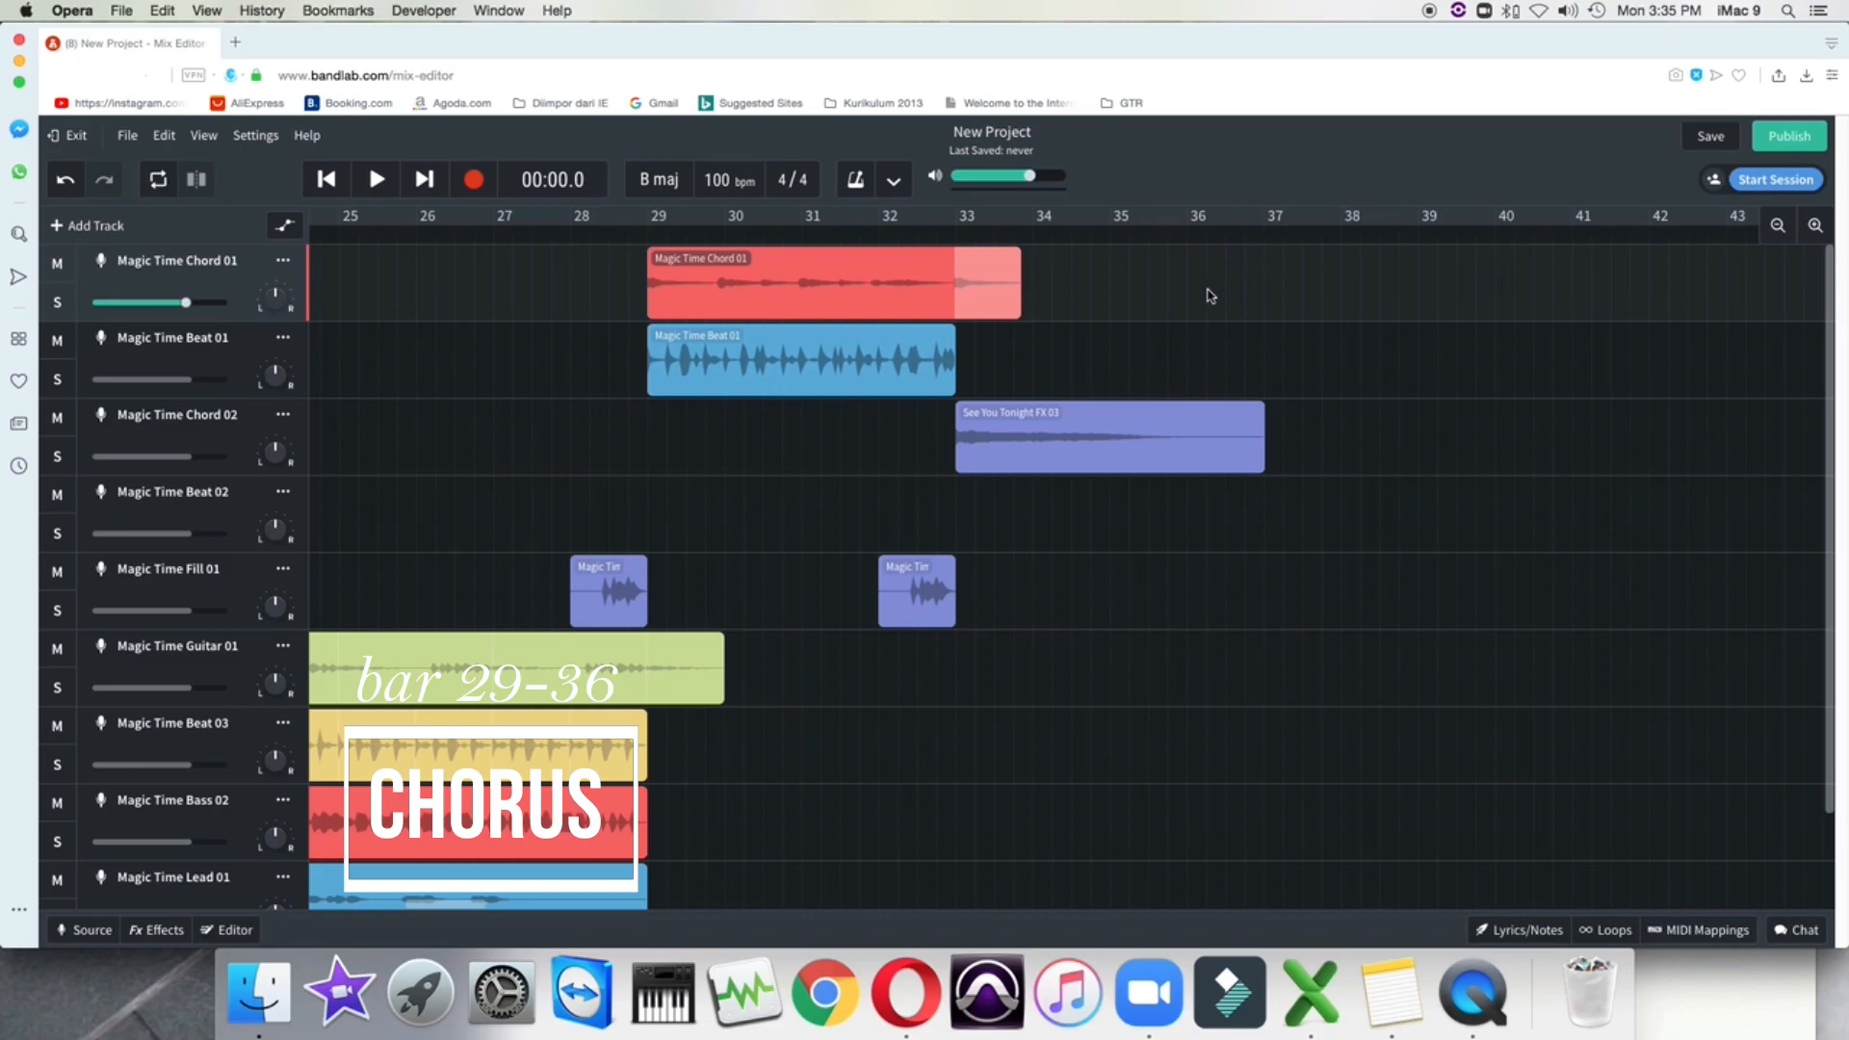
pyautogui.click(1779, 226)
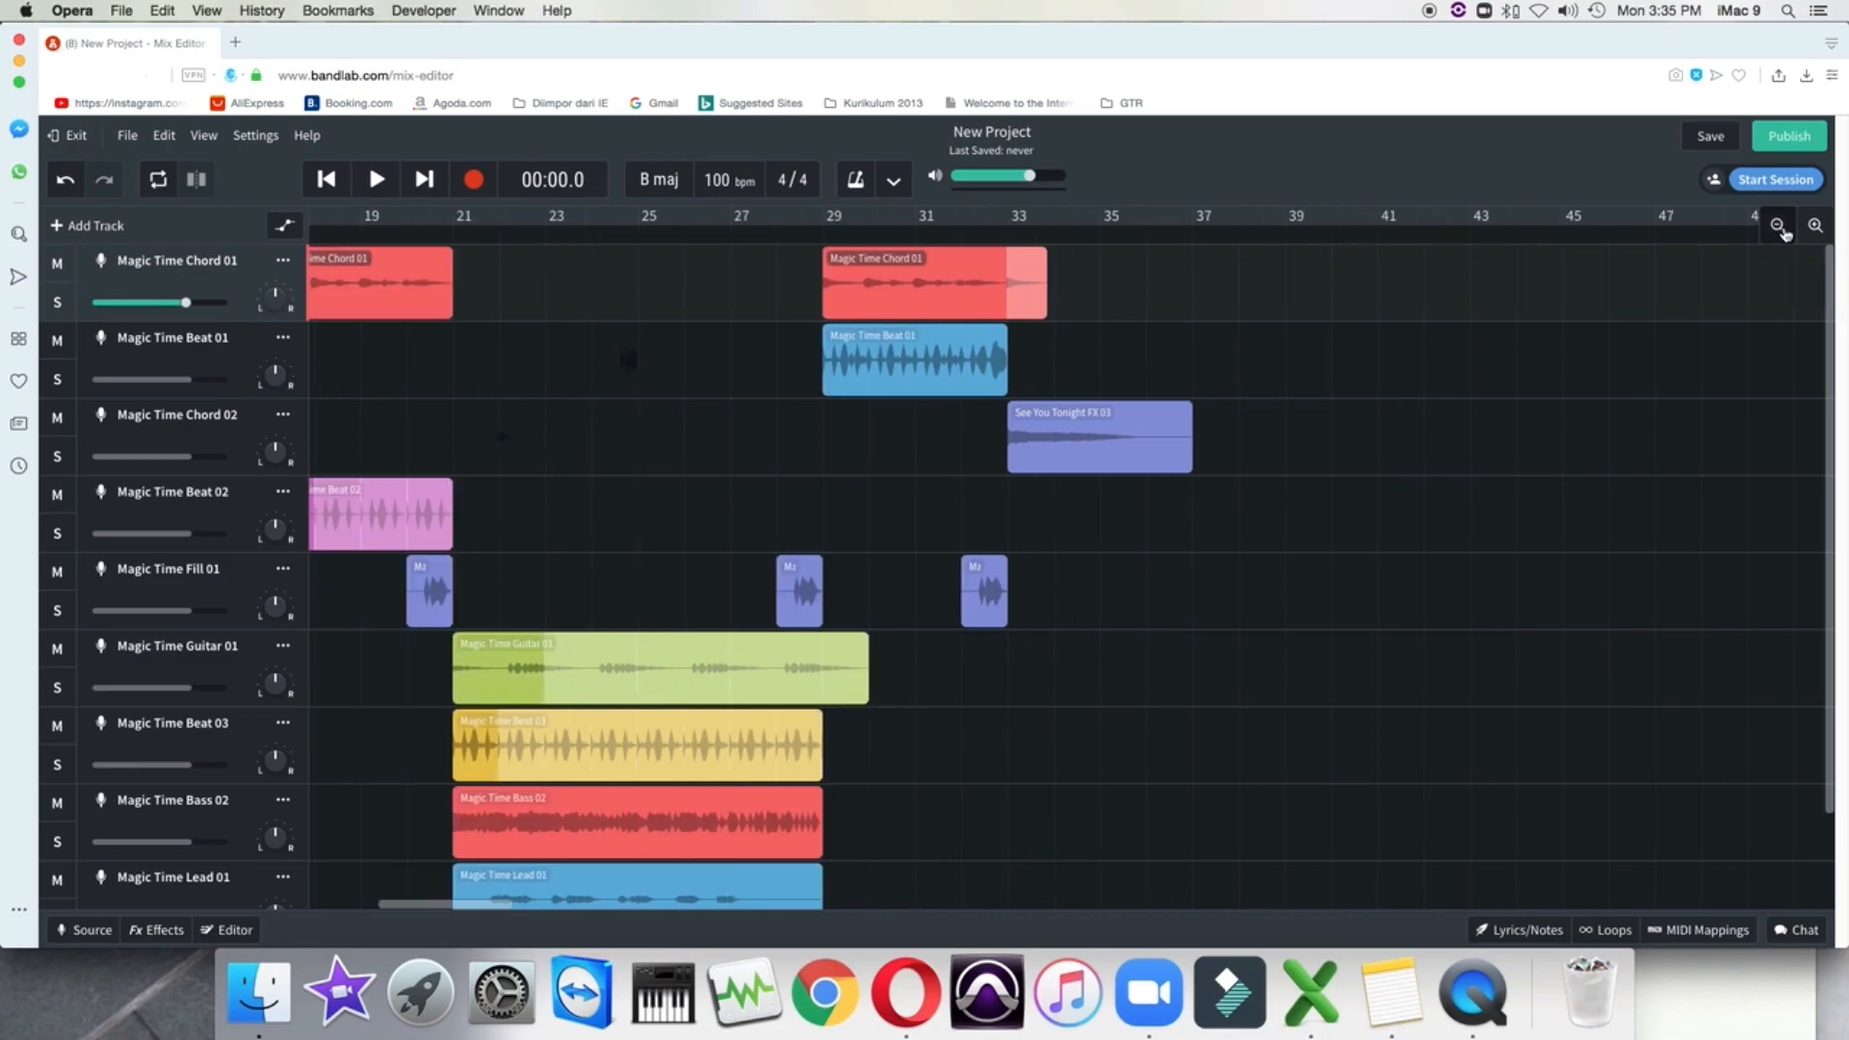
pyautogui.click(1778, 226)
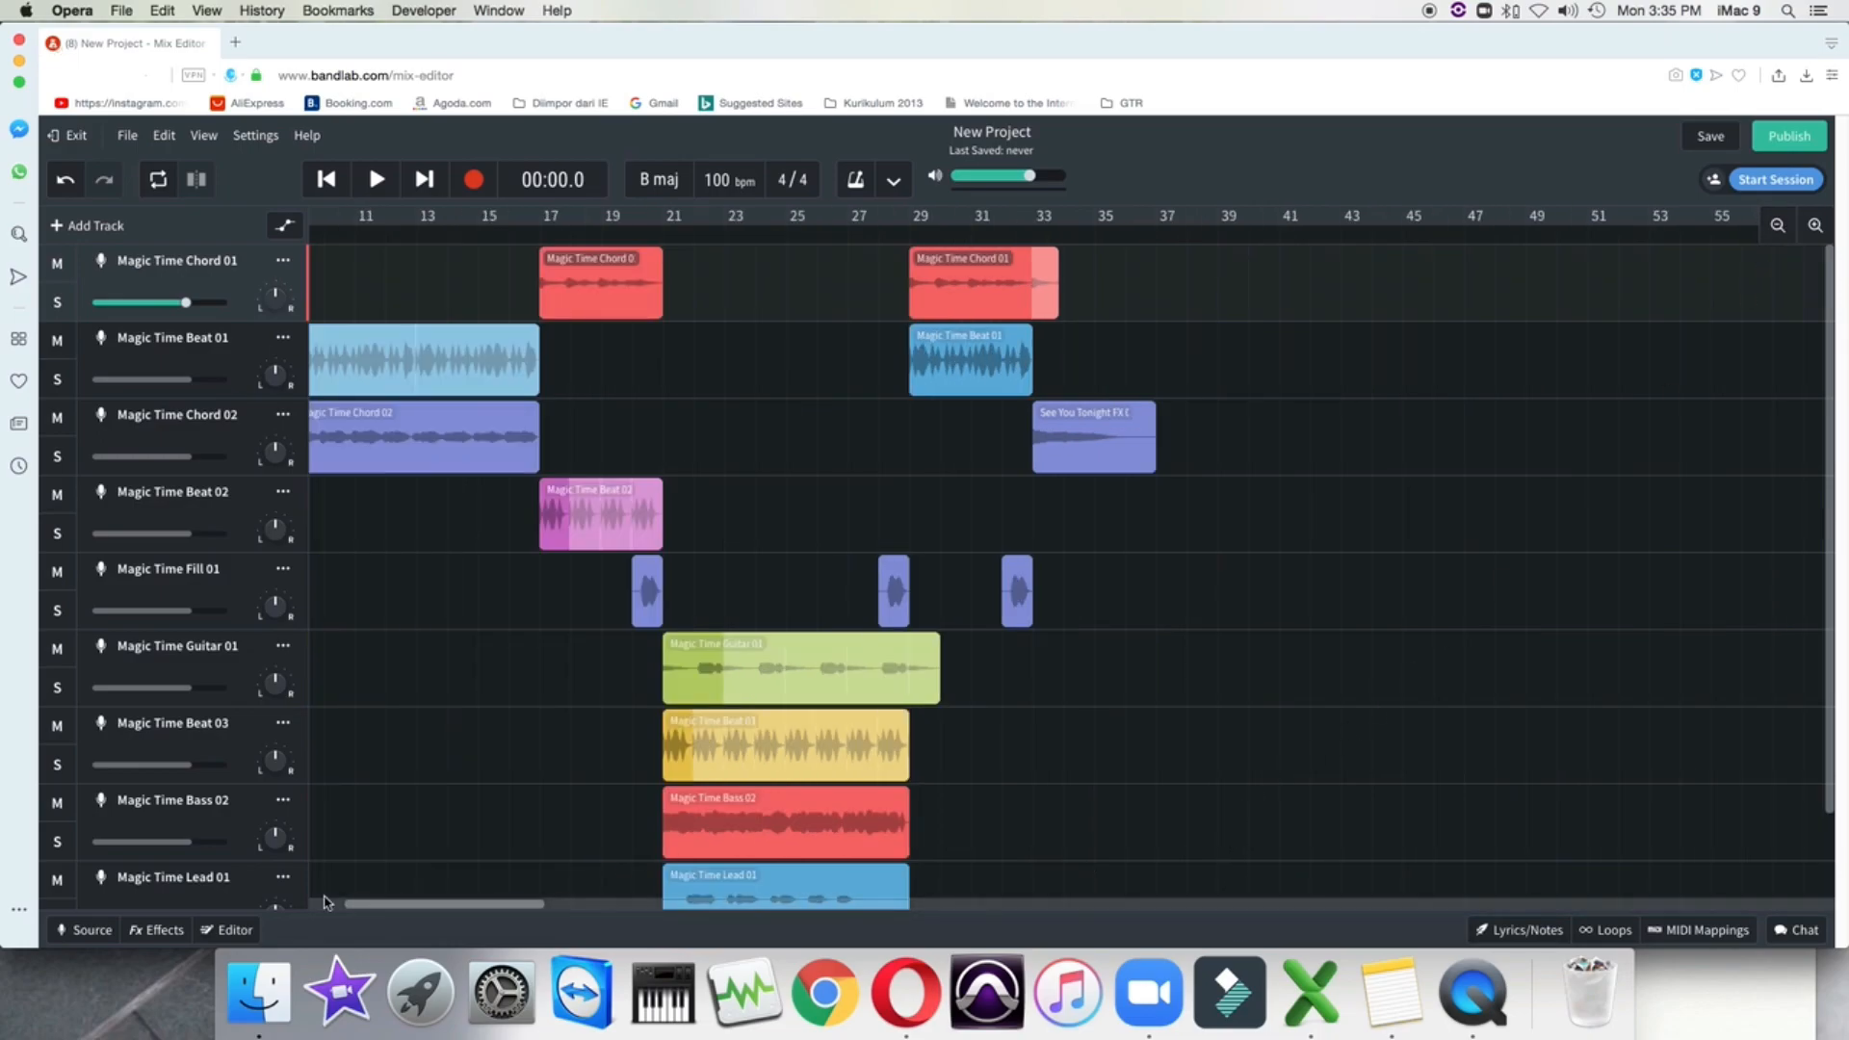
pyautogui.click(326, 902)
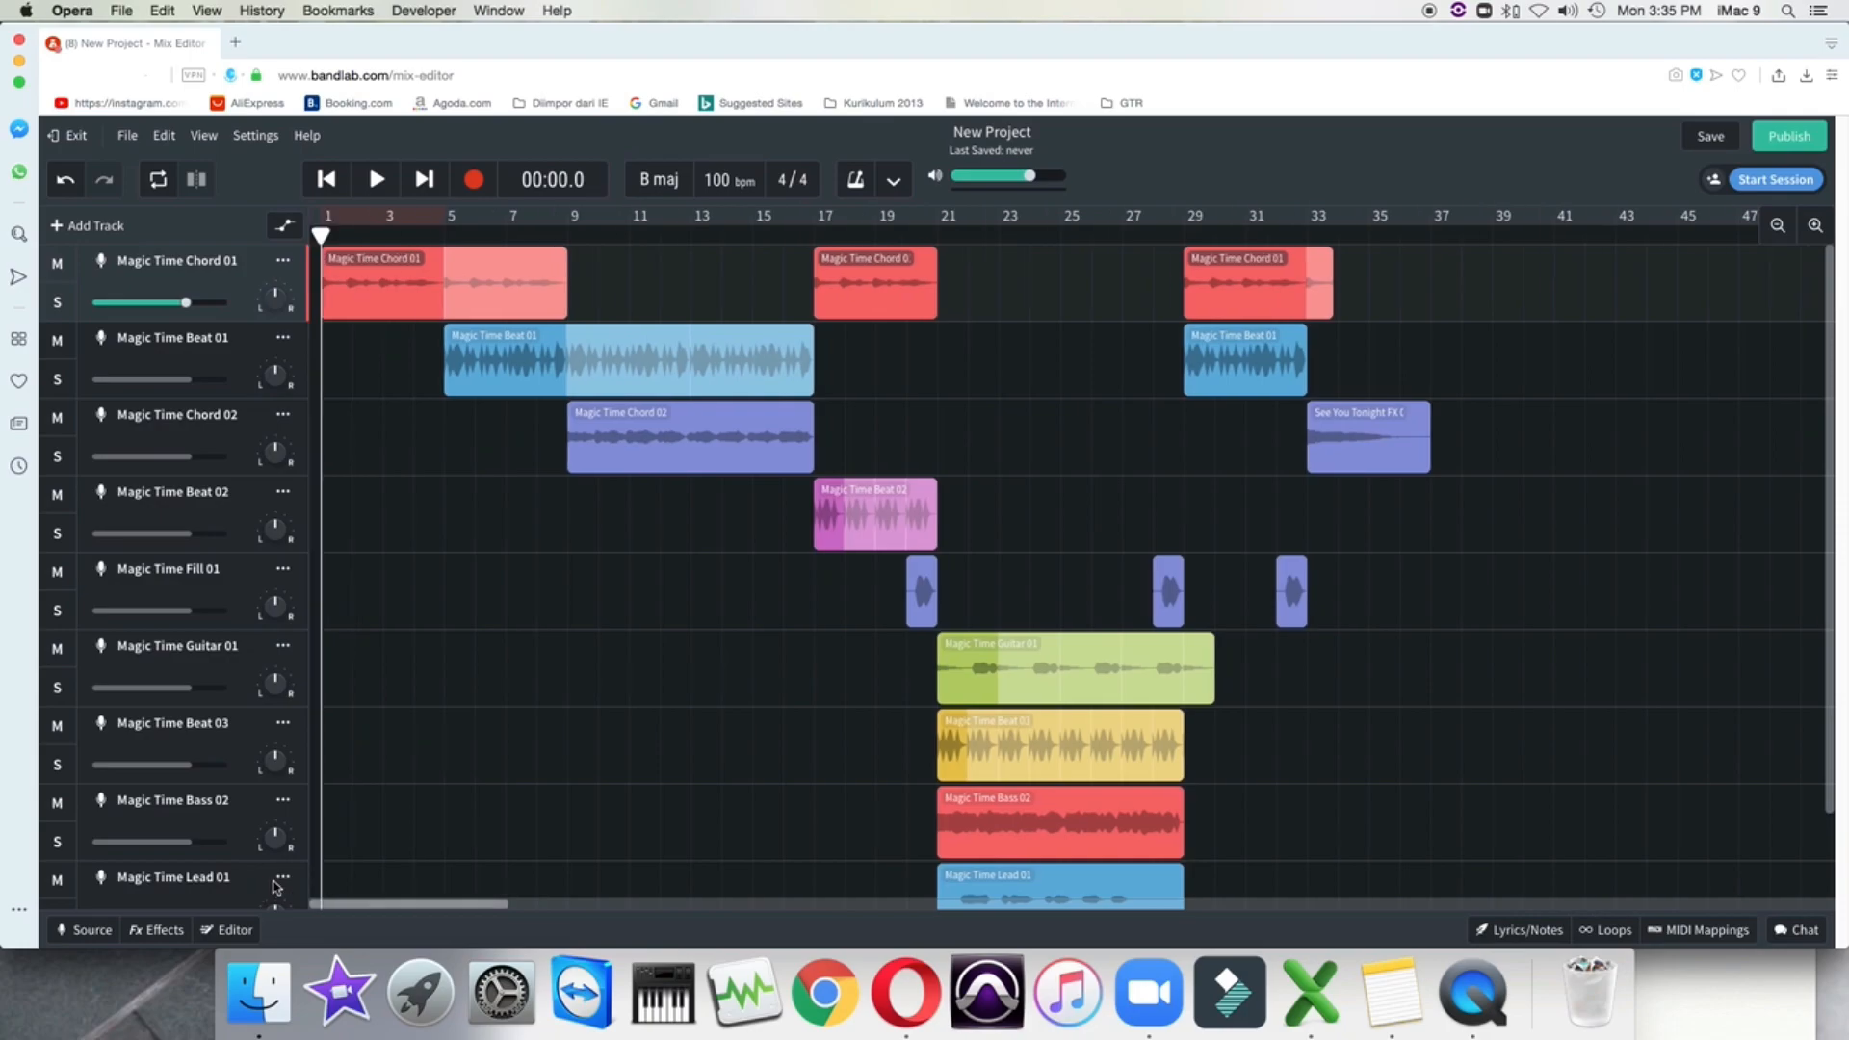
pyautogui.click(1815, 226)
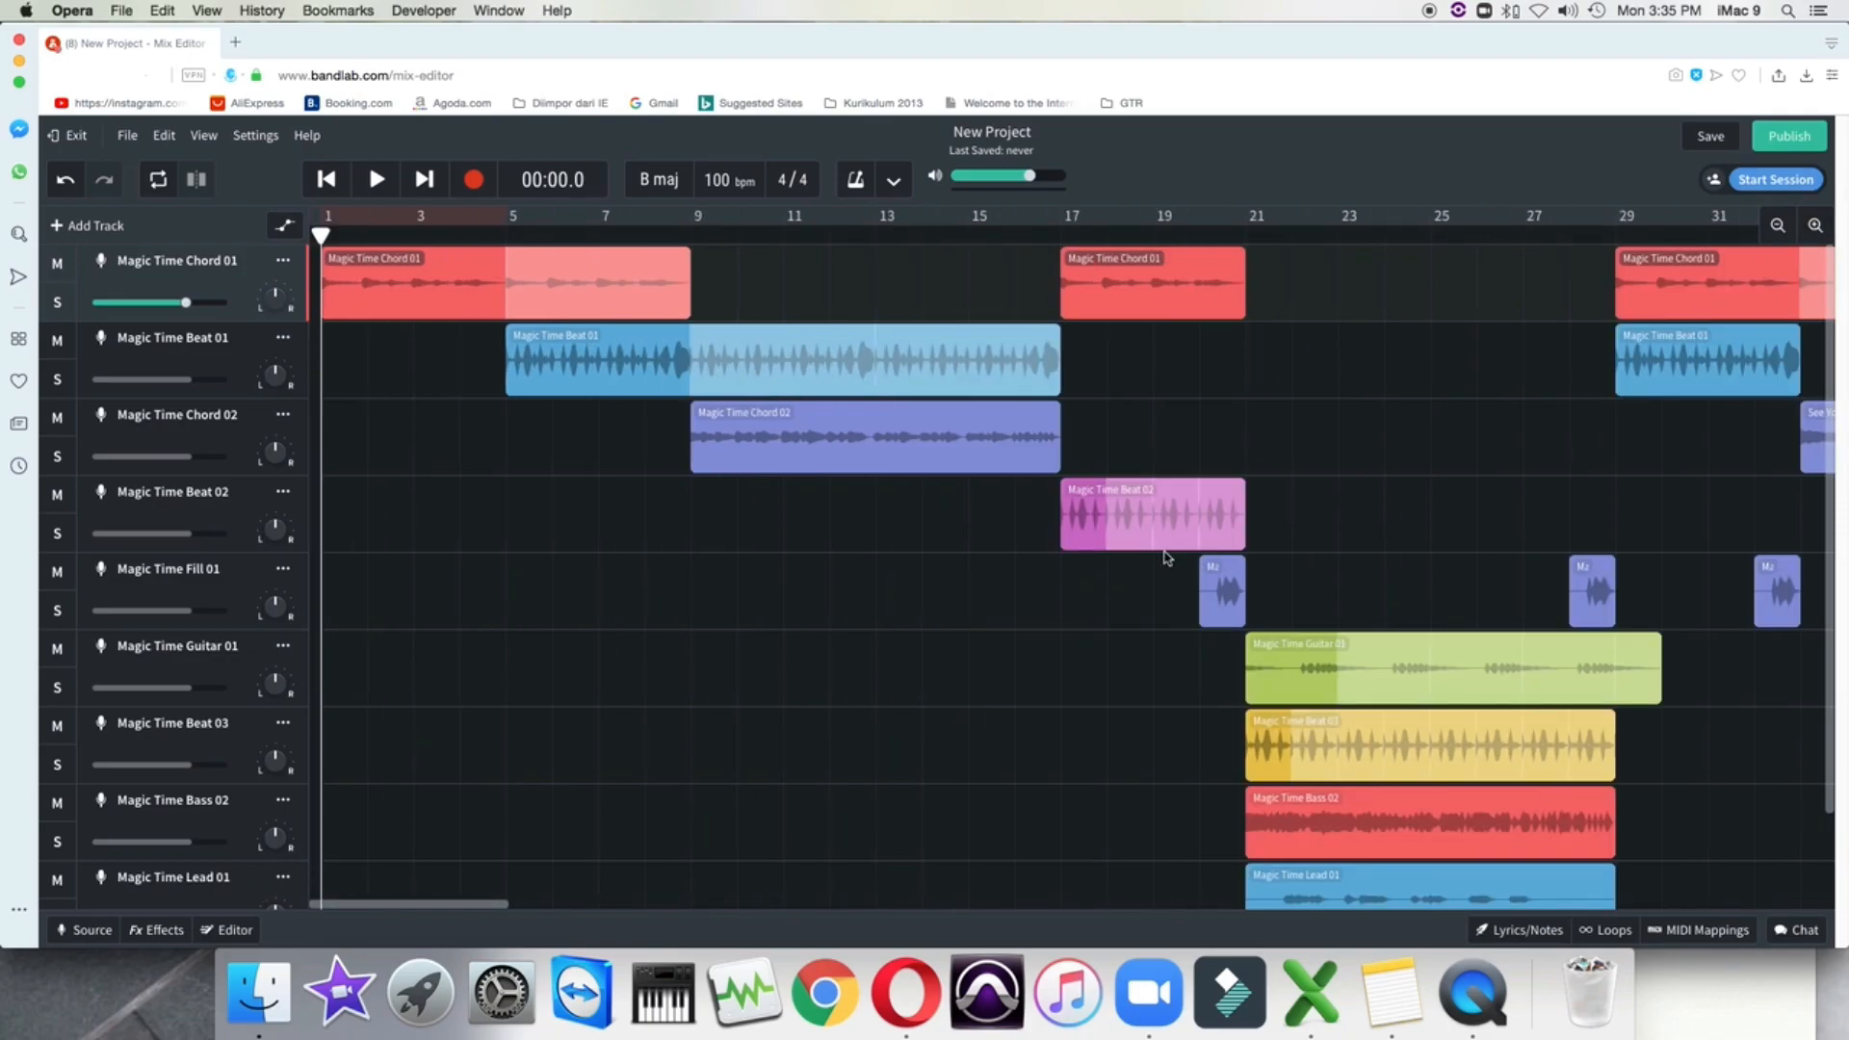
pyautogui.click(1777, 226)
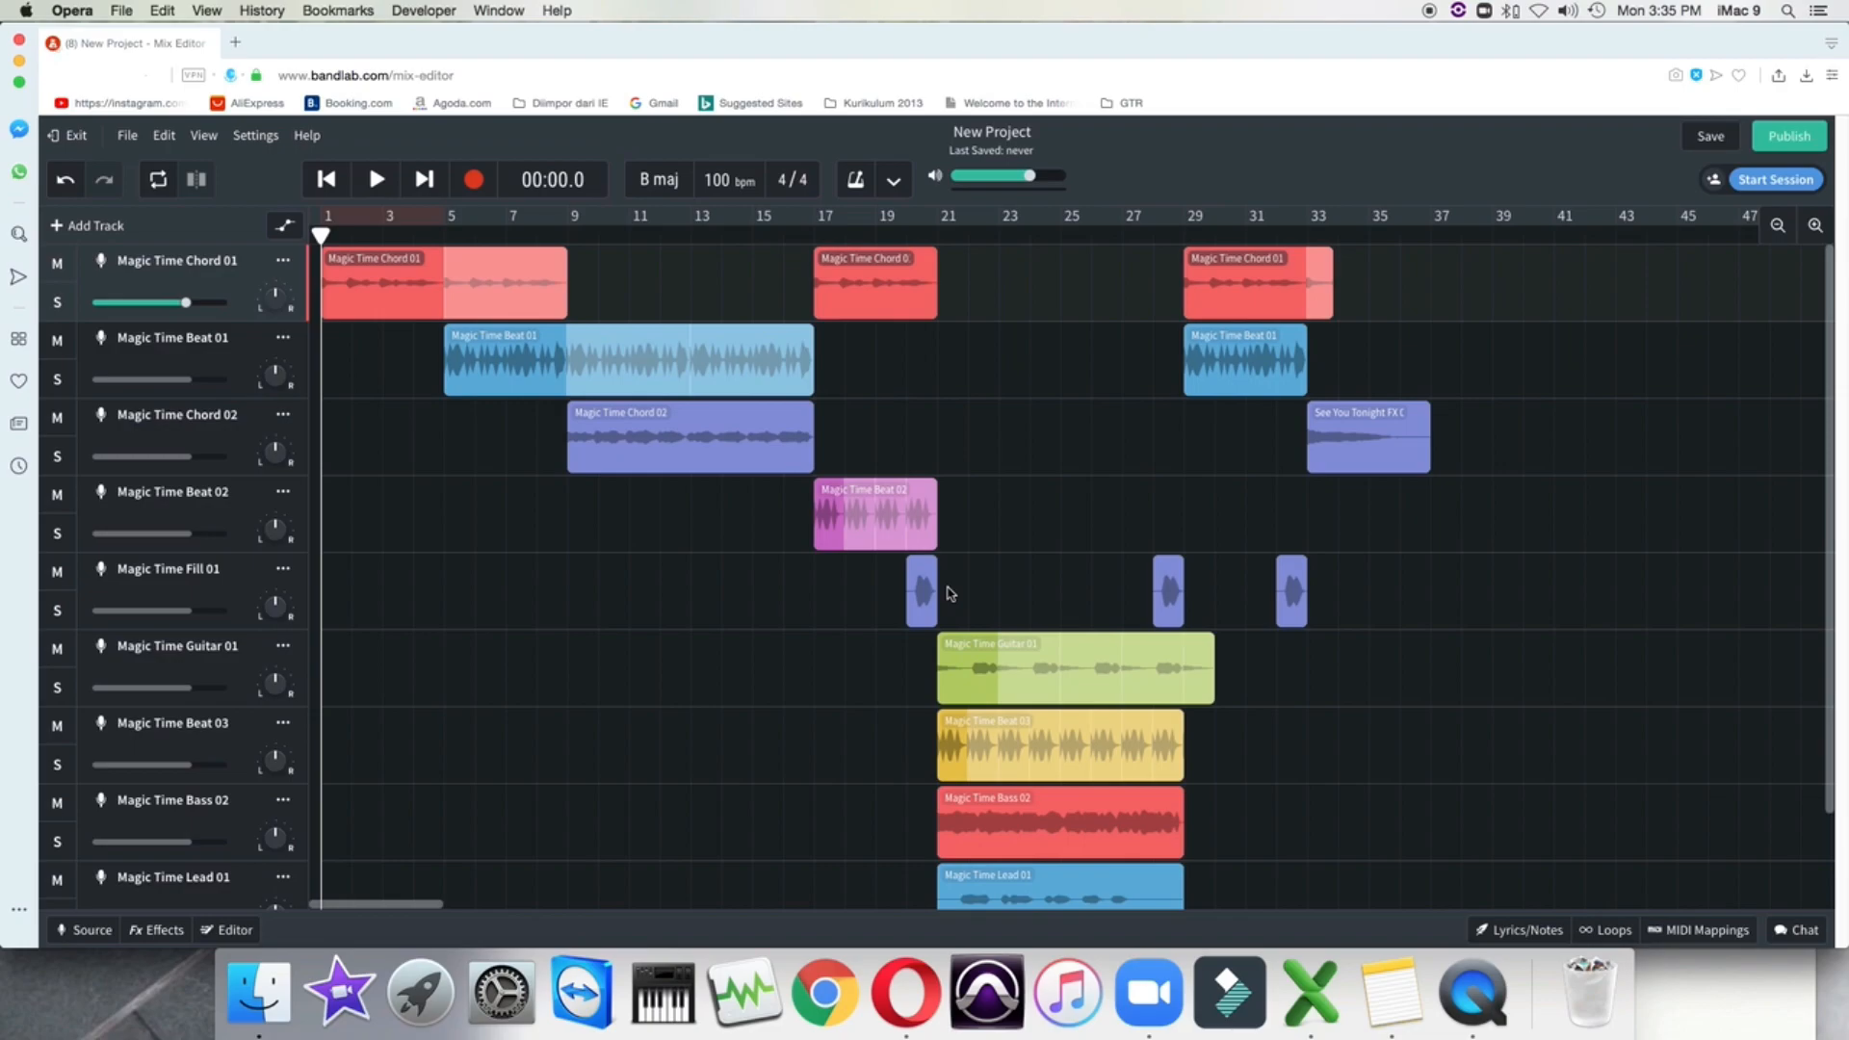